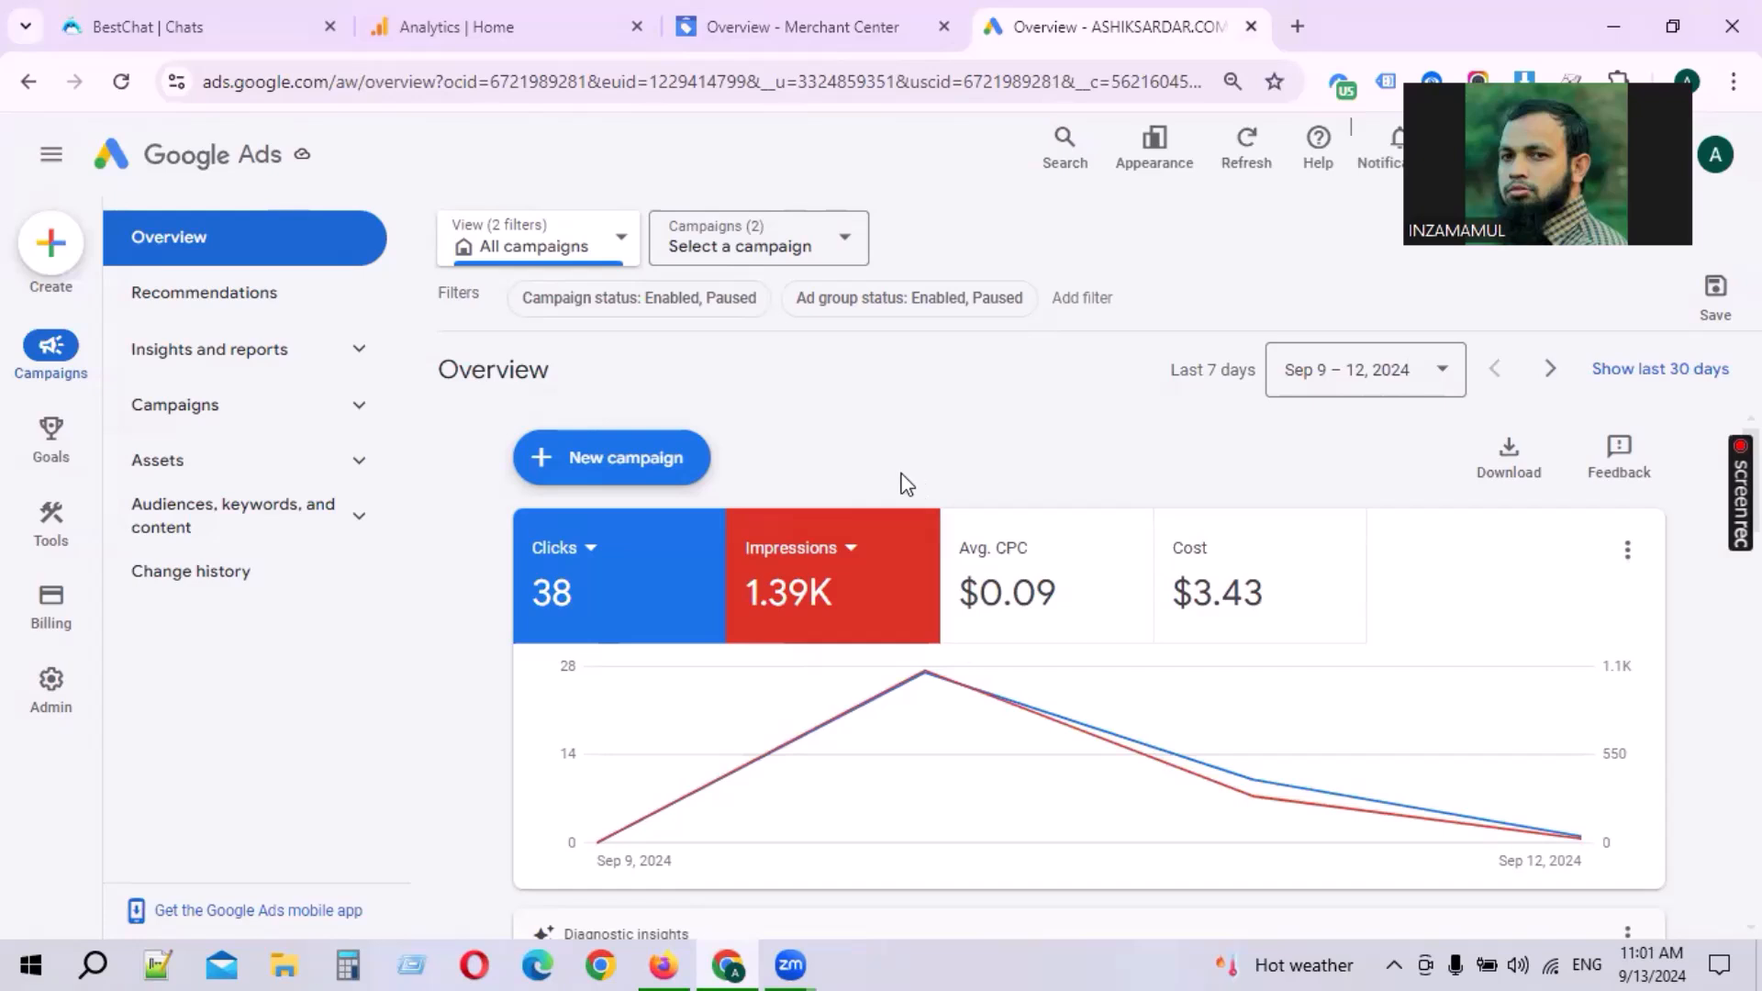
Step: Start a new campaign with the Sales objective
click(500, 26)
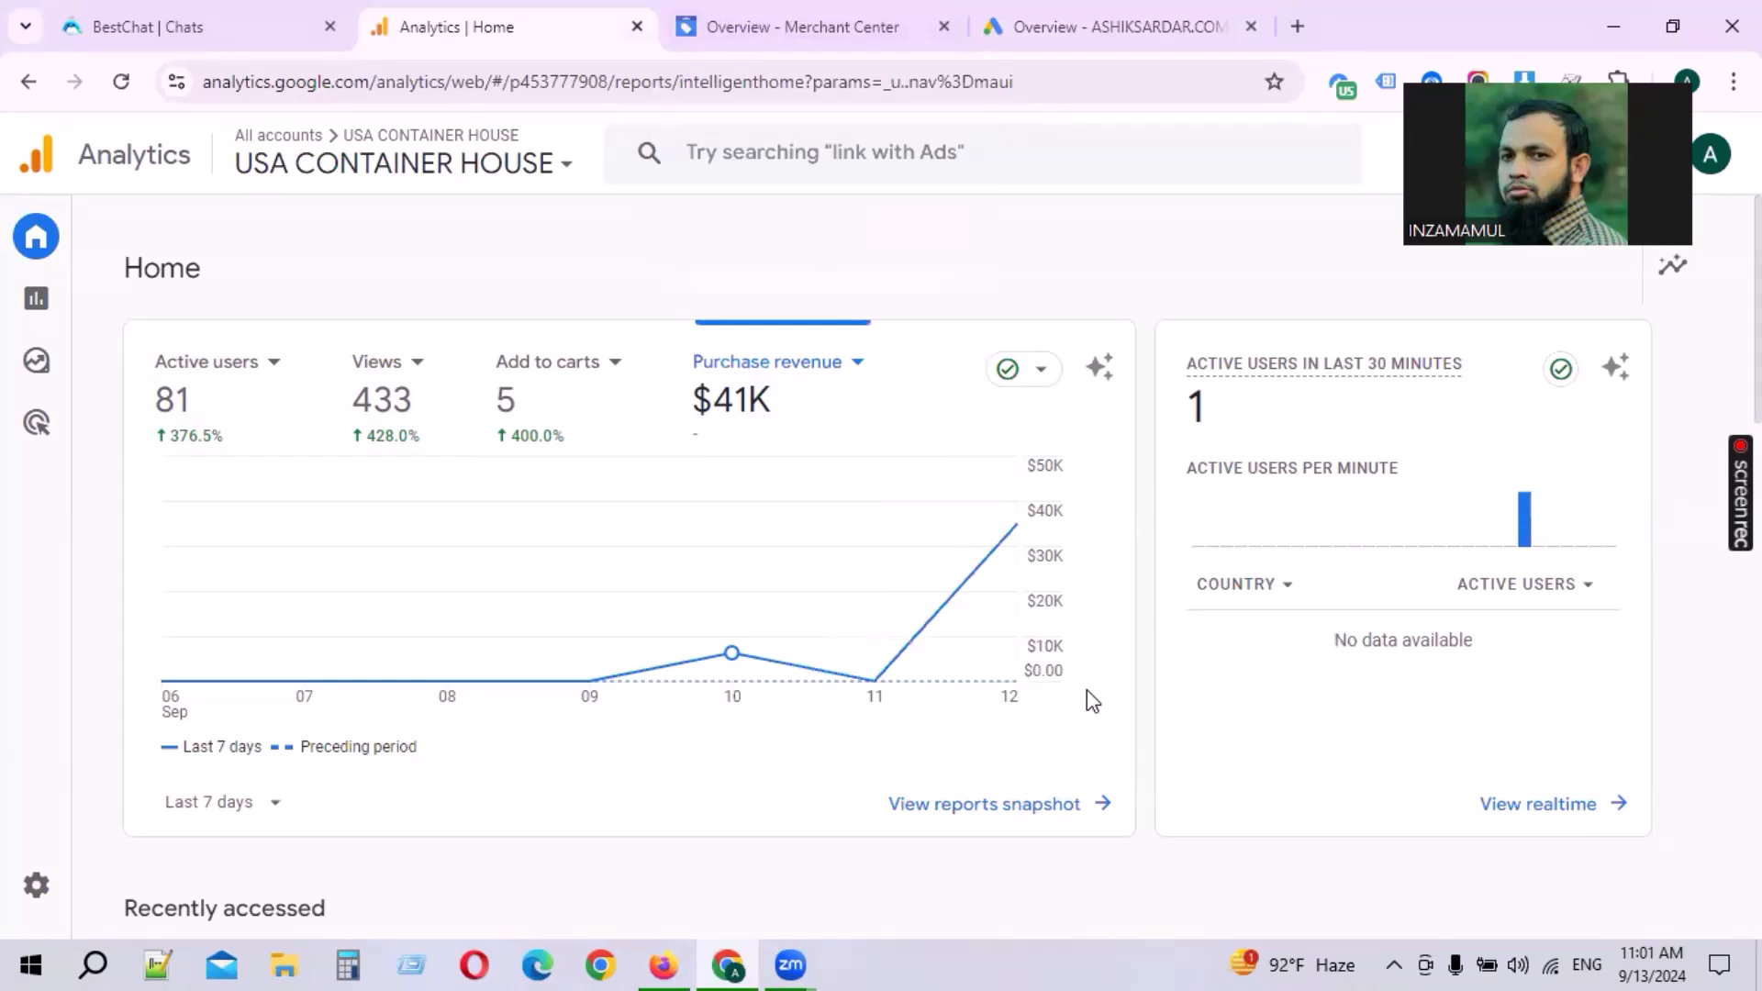
click(1086, 28)
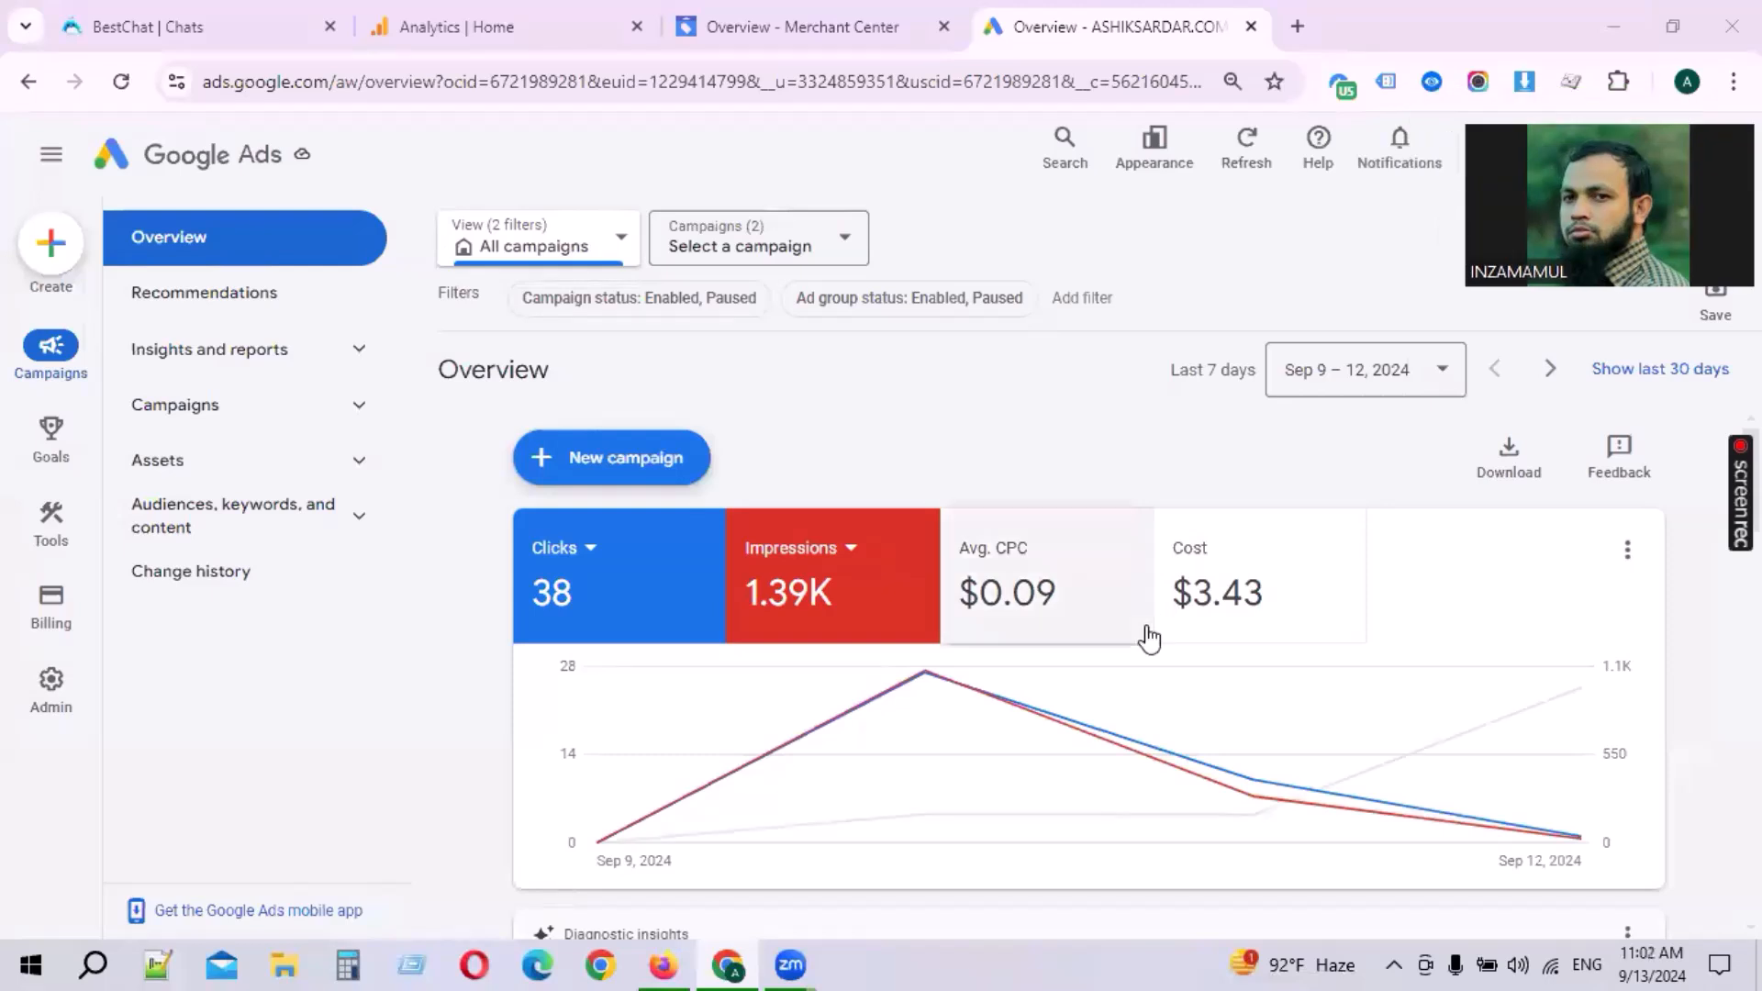
click(52, 248)
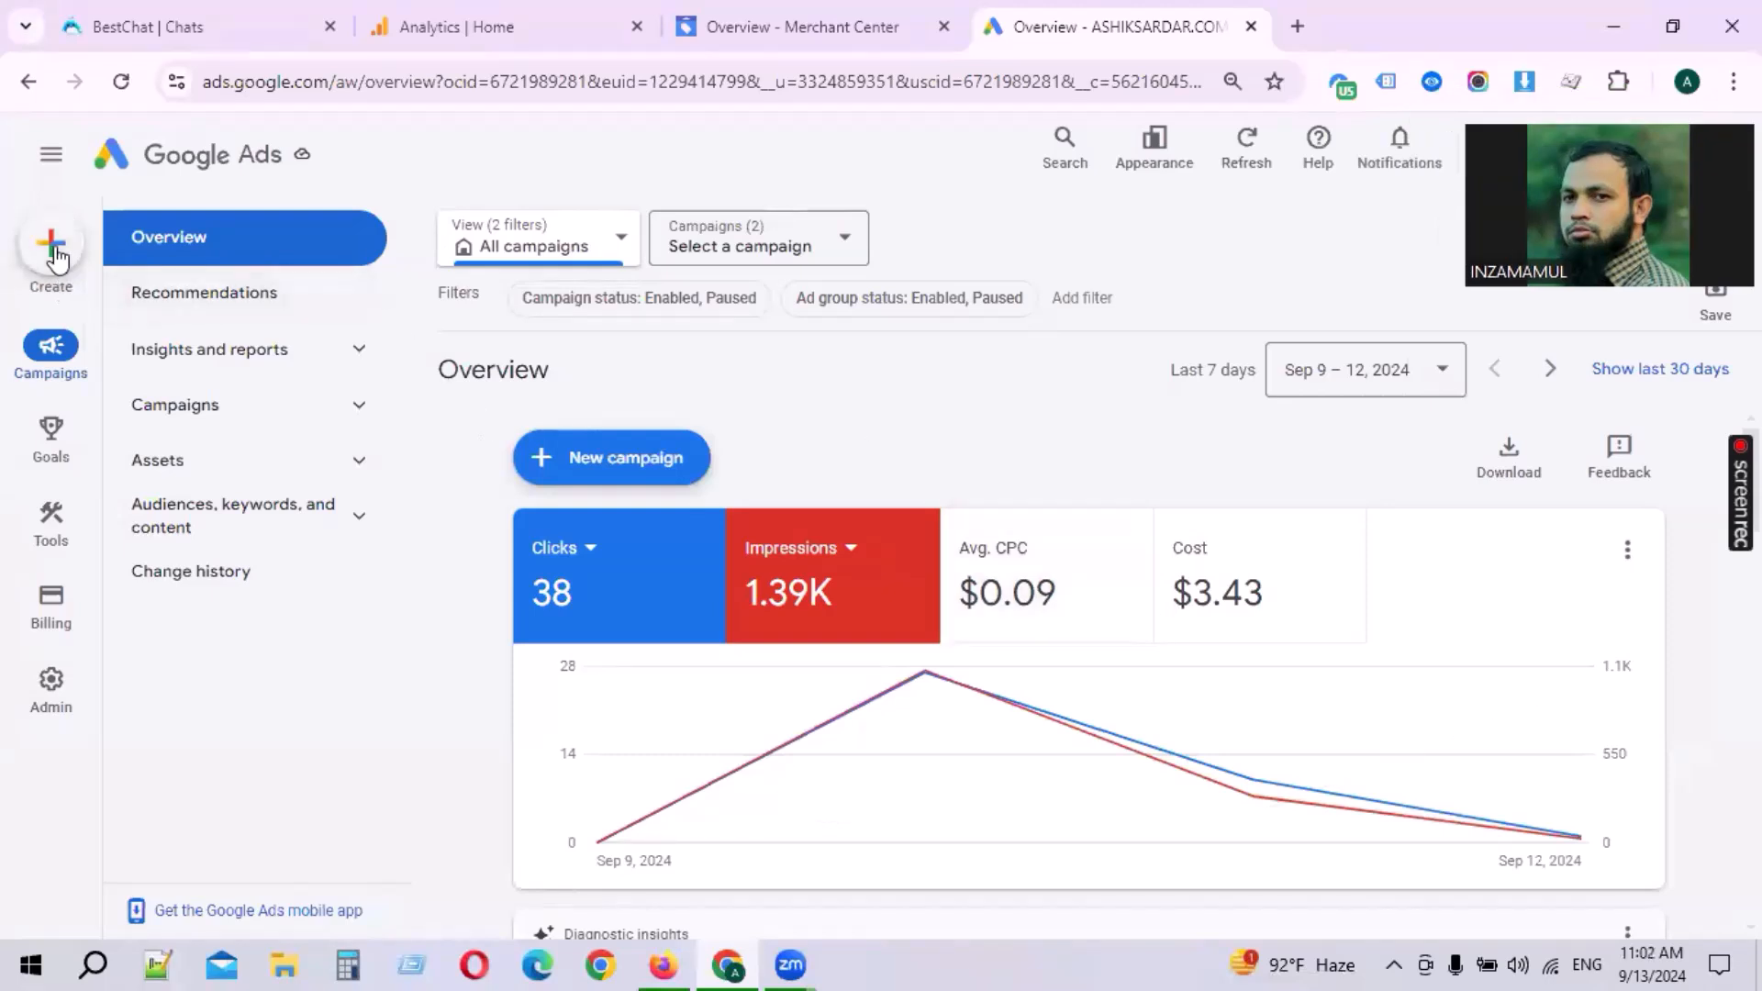
click(132, 262)
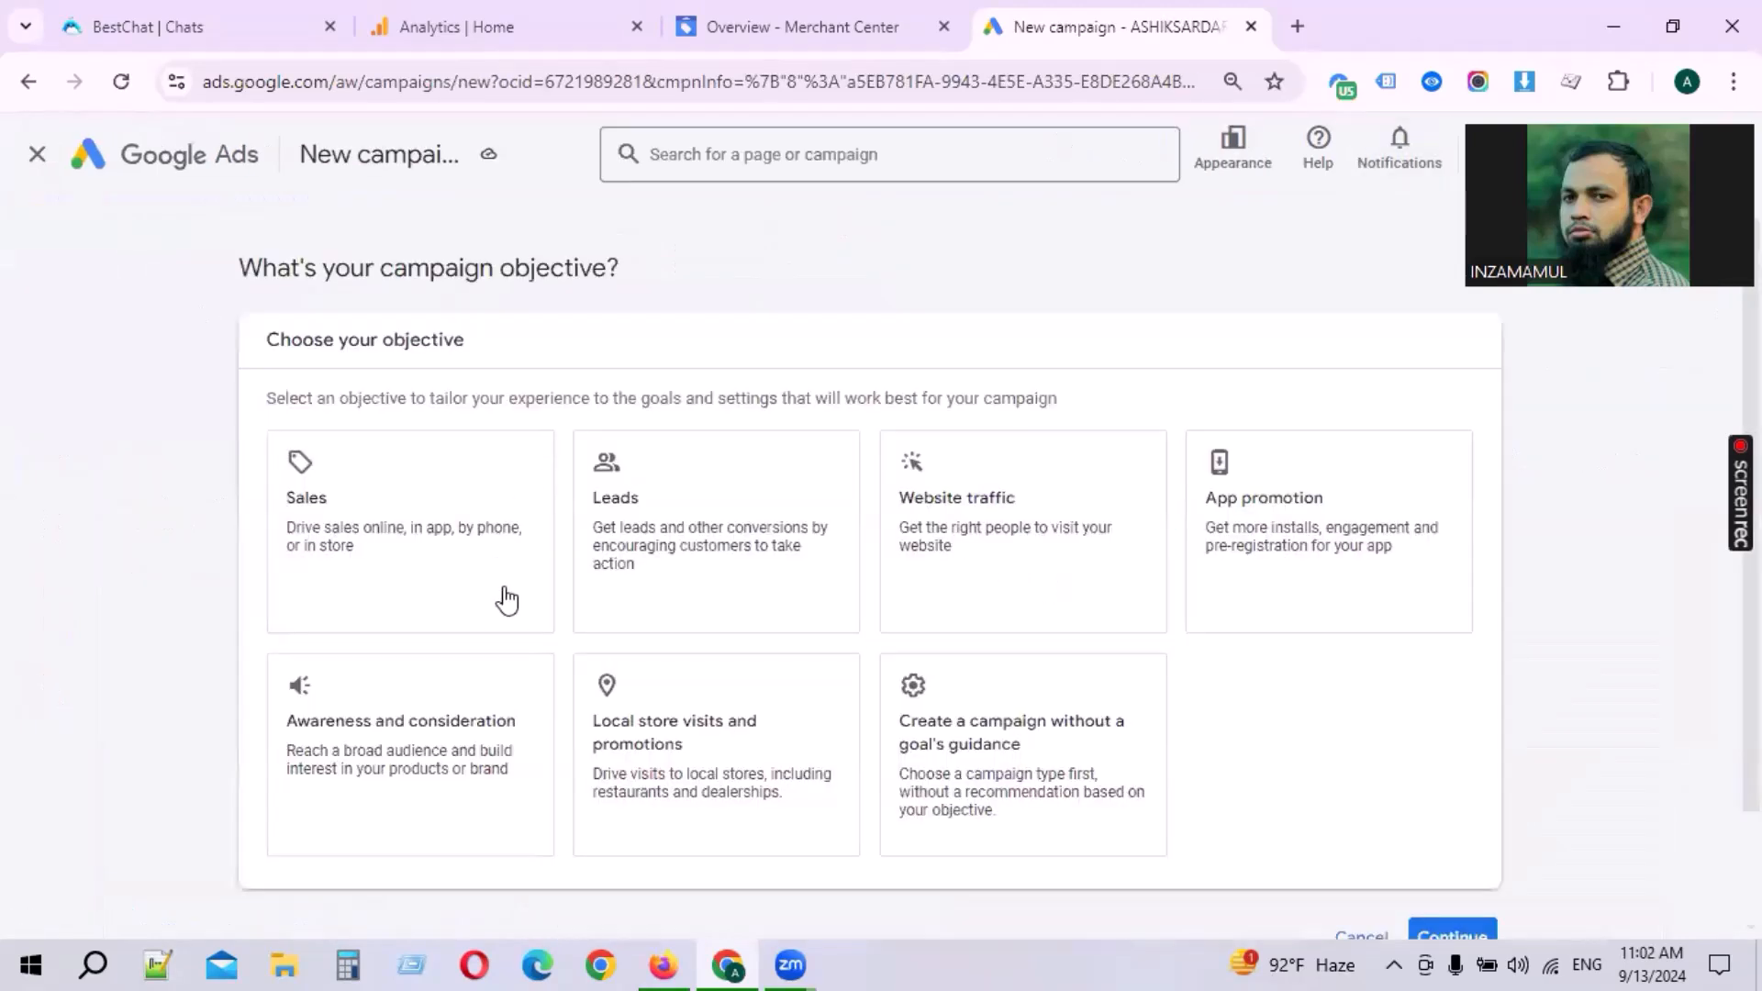
drag(265, 344, 524, 354)
click(533, 354)
click(382, 547)
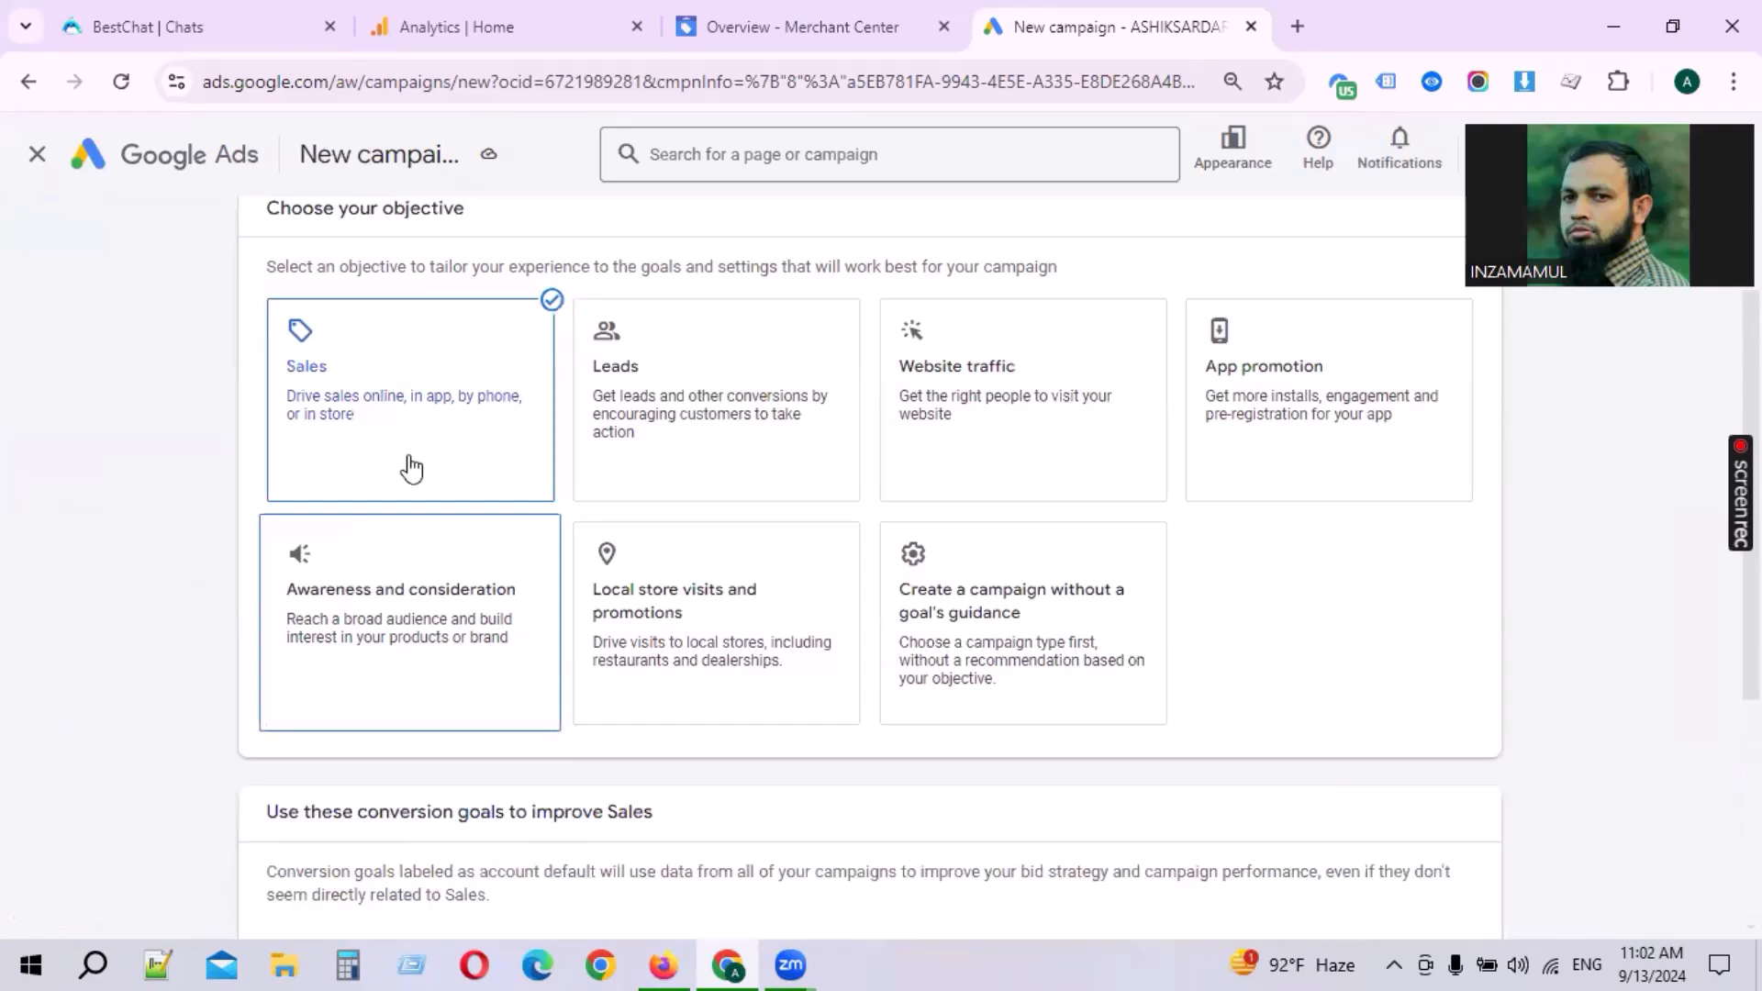
Step: Review the Add to cart and Purchases conversion goals and continue
scroll(995, 514, down, 2)
scroll(511, 757, down, 2)
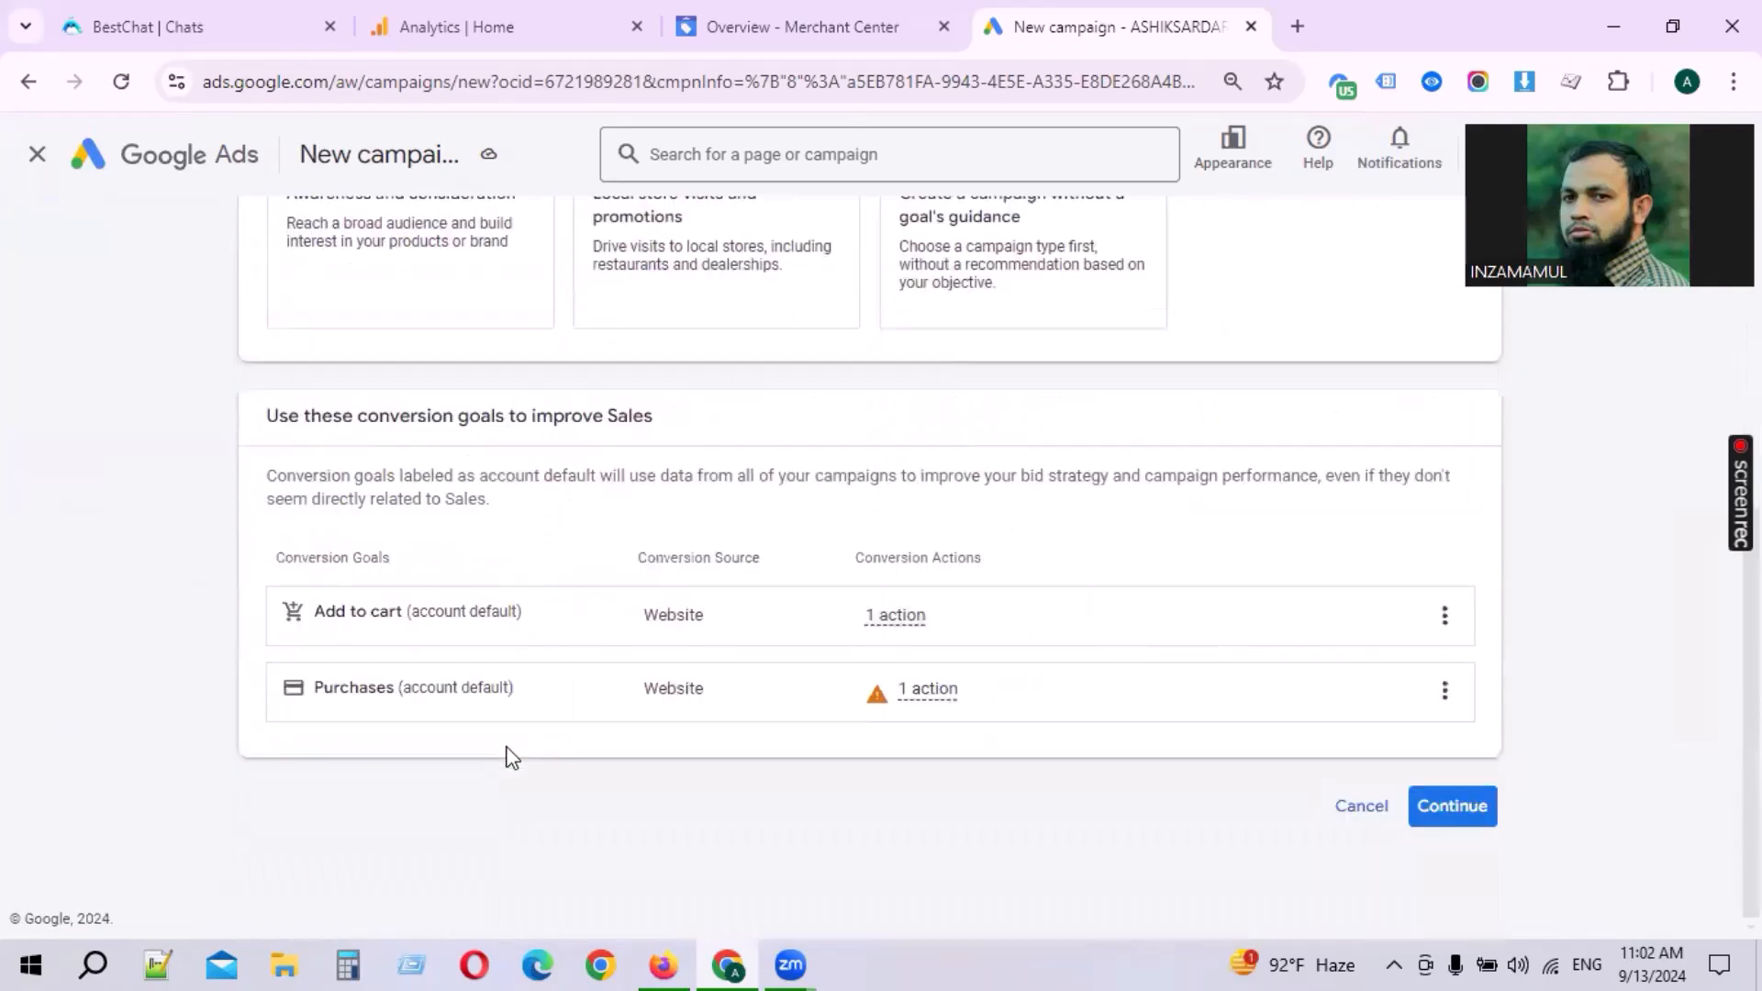
drag(266, 441, 663, 434)
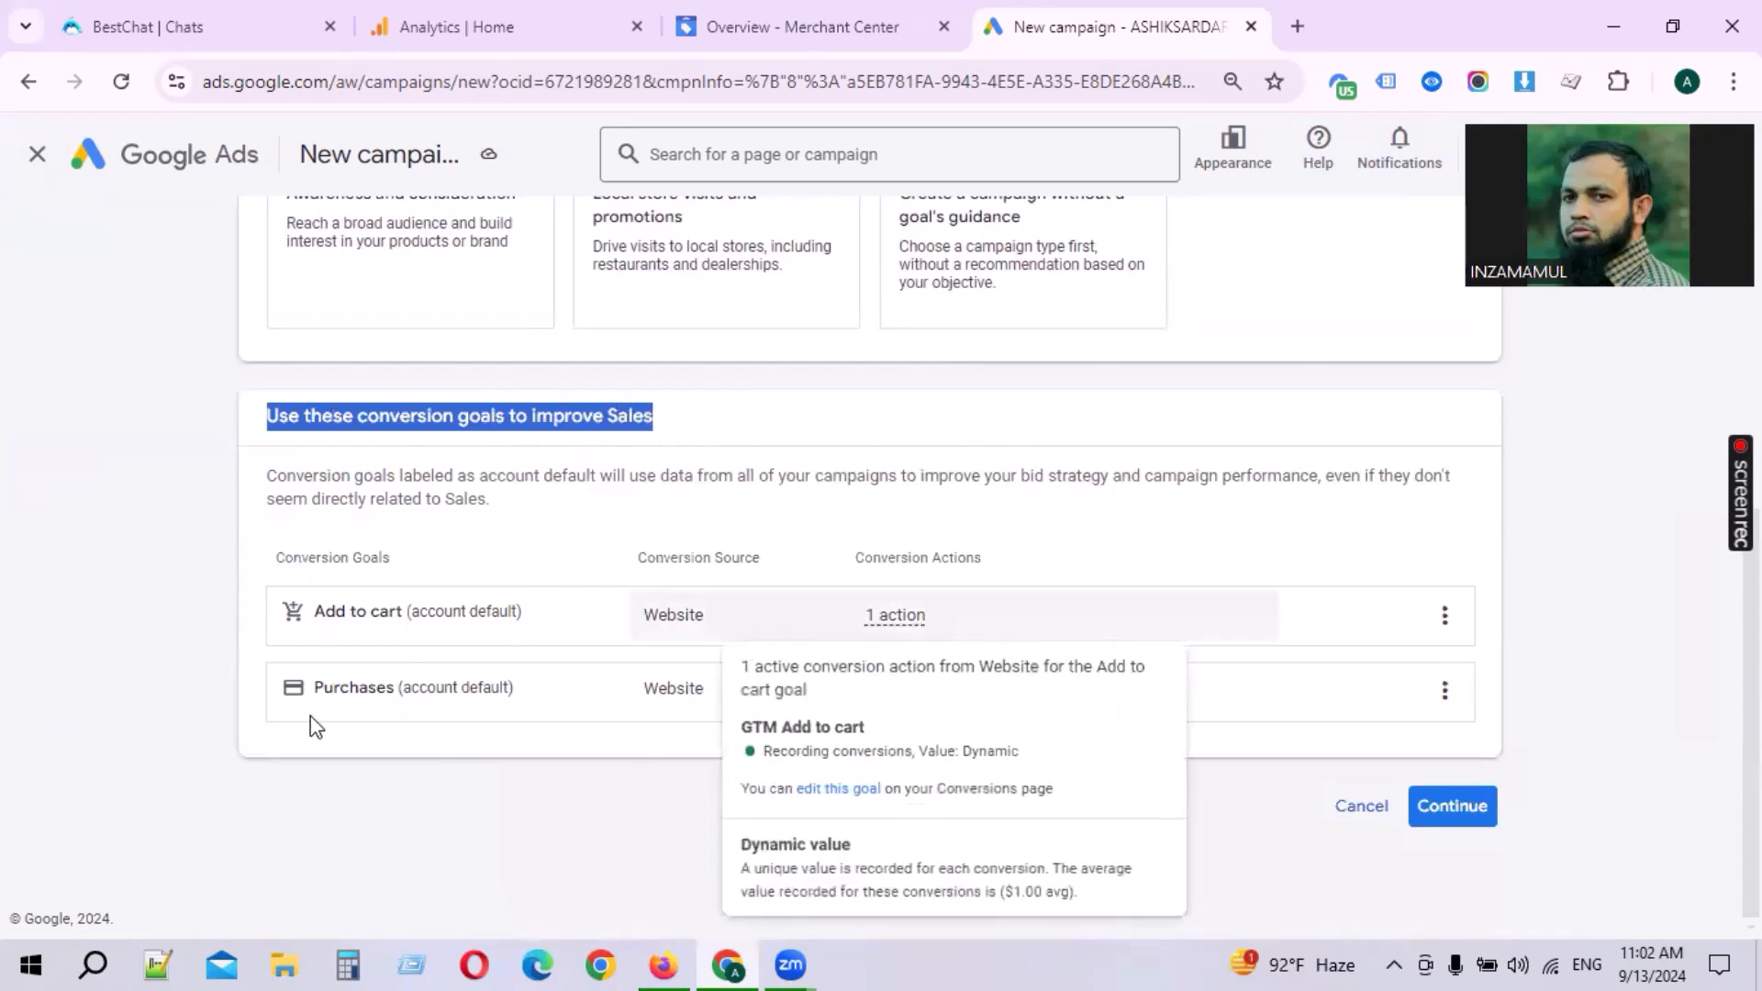
mouse_move(904, 692)
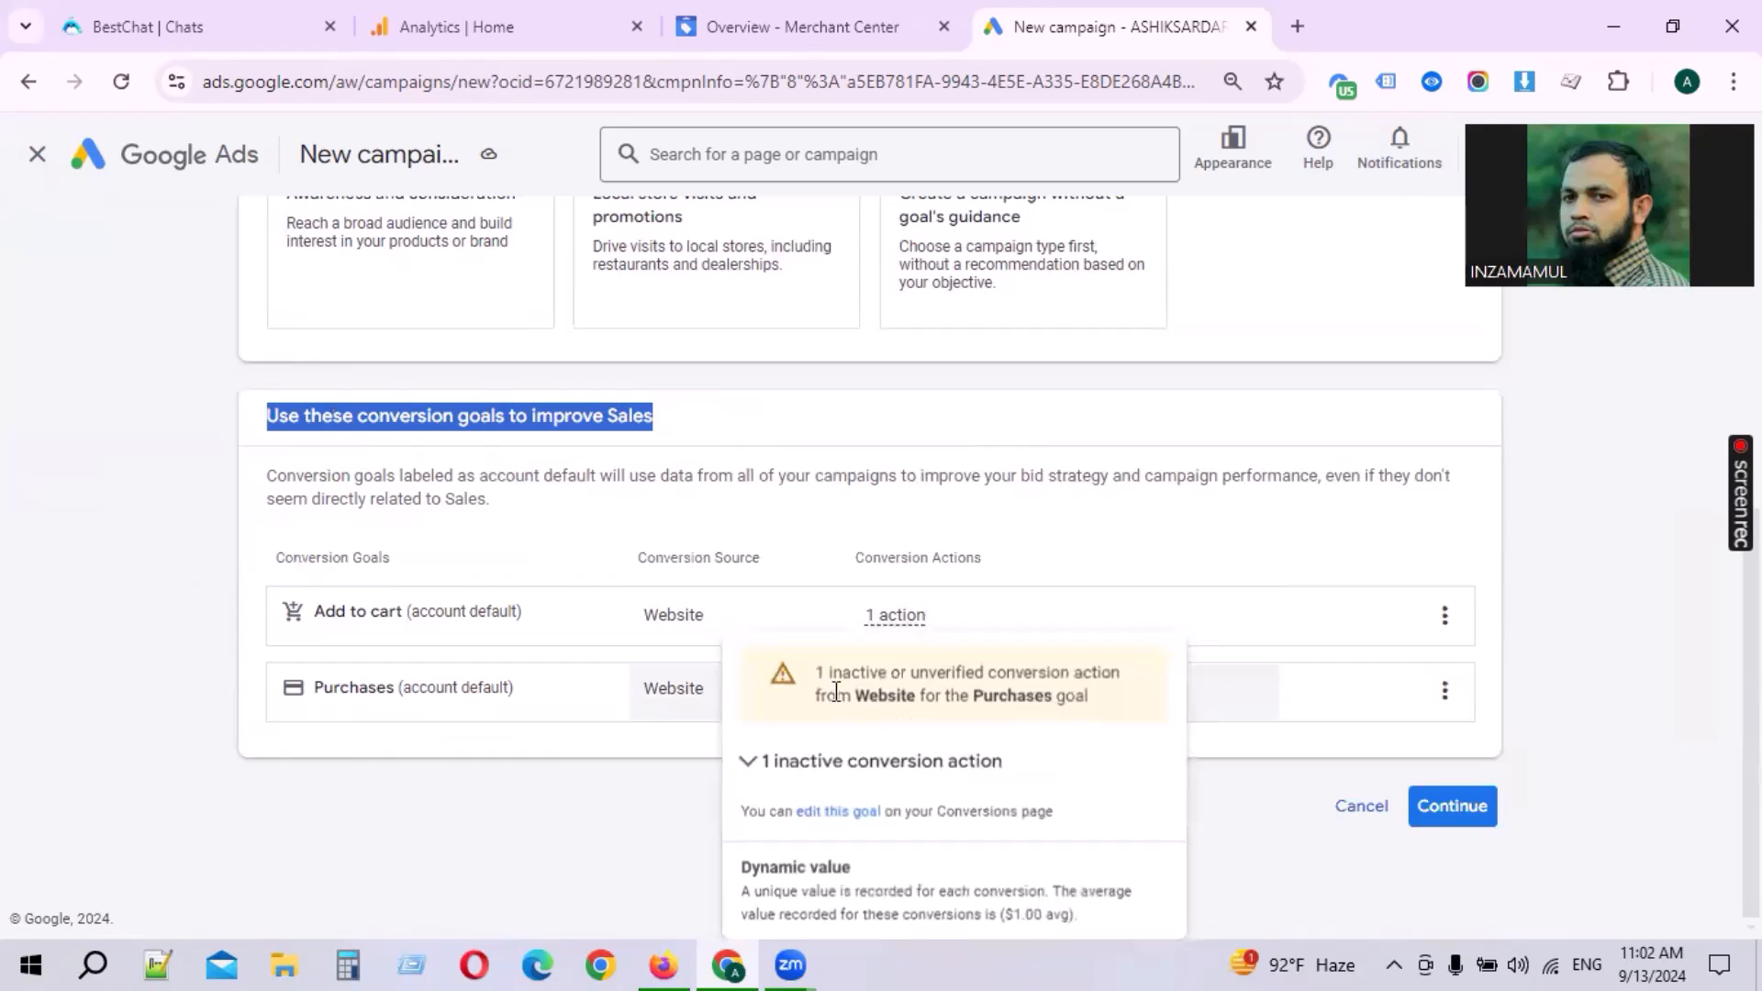
drag(818, 678, 983, 680)
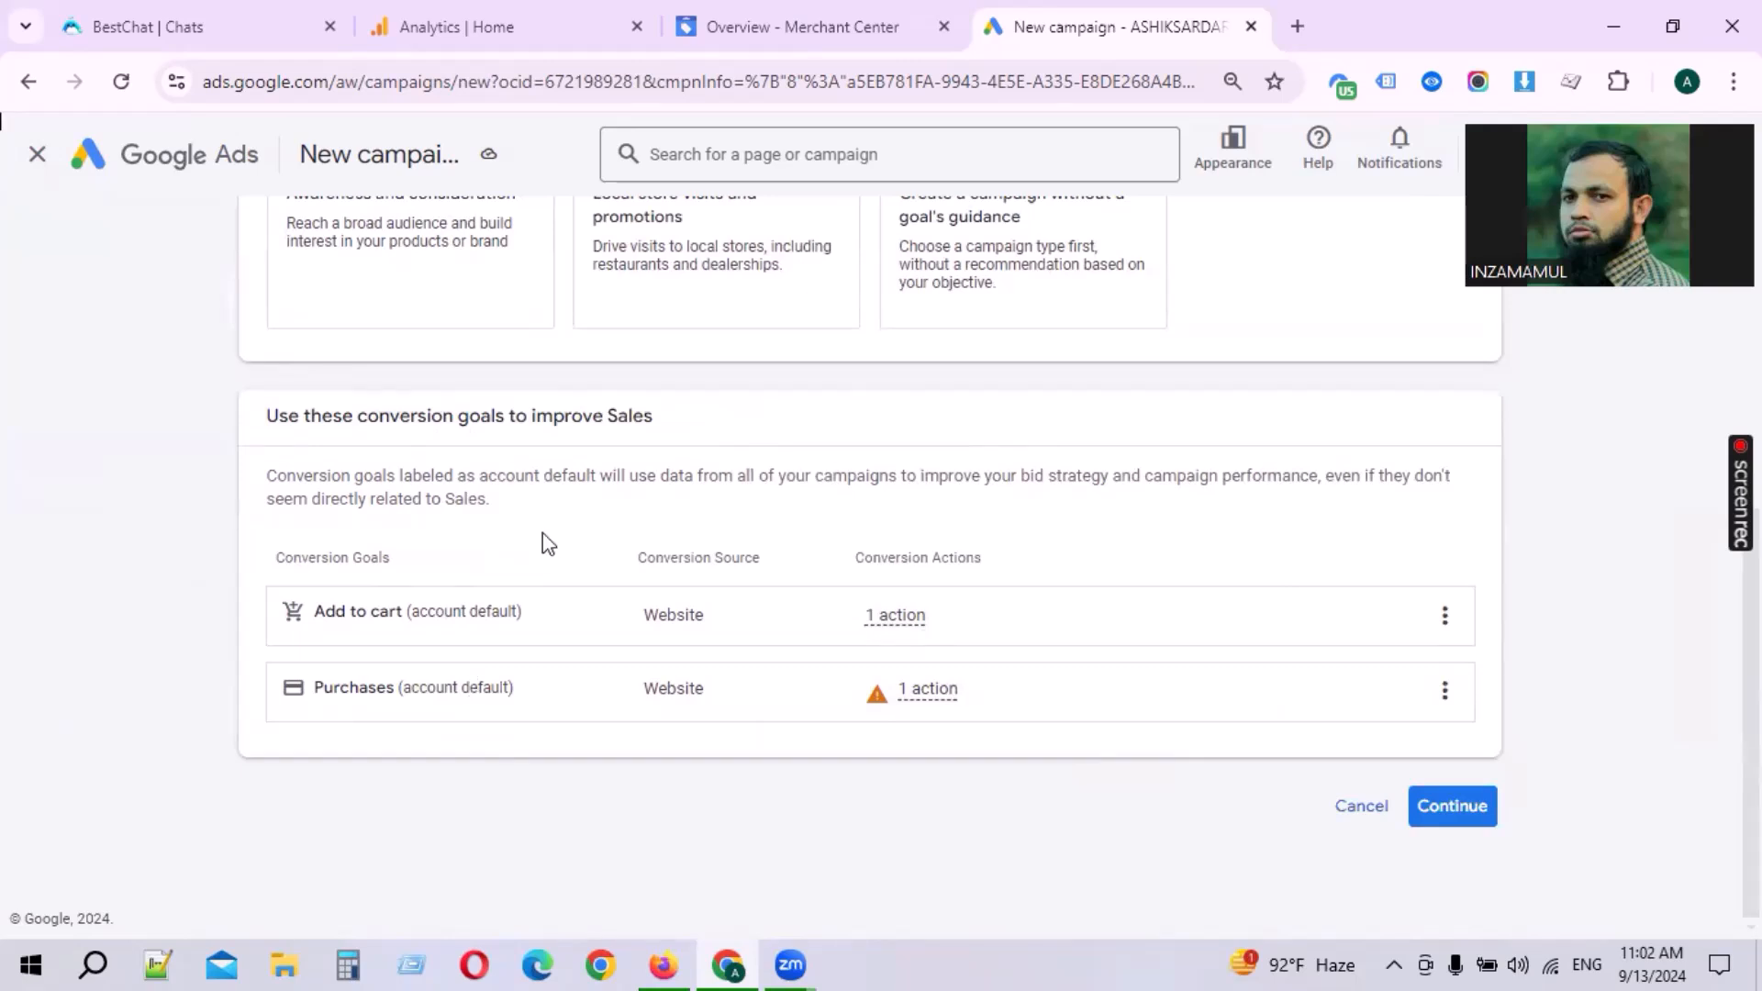
mouse_move(1067, 633)
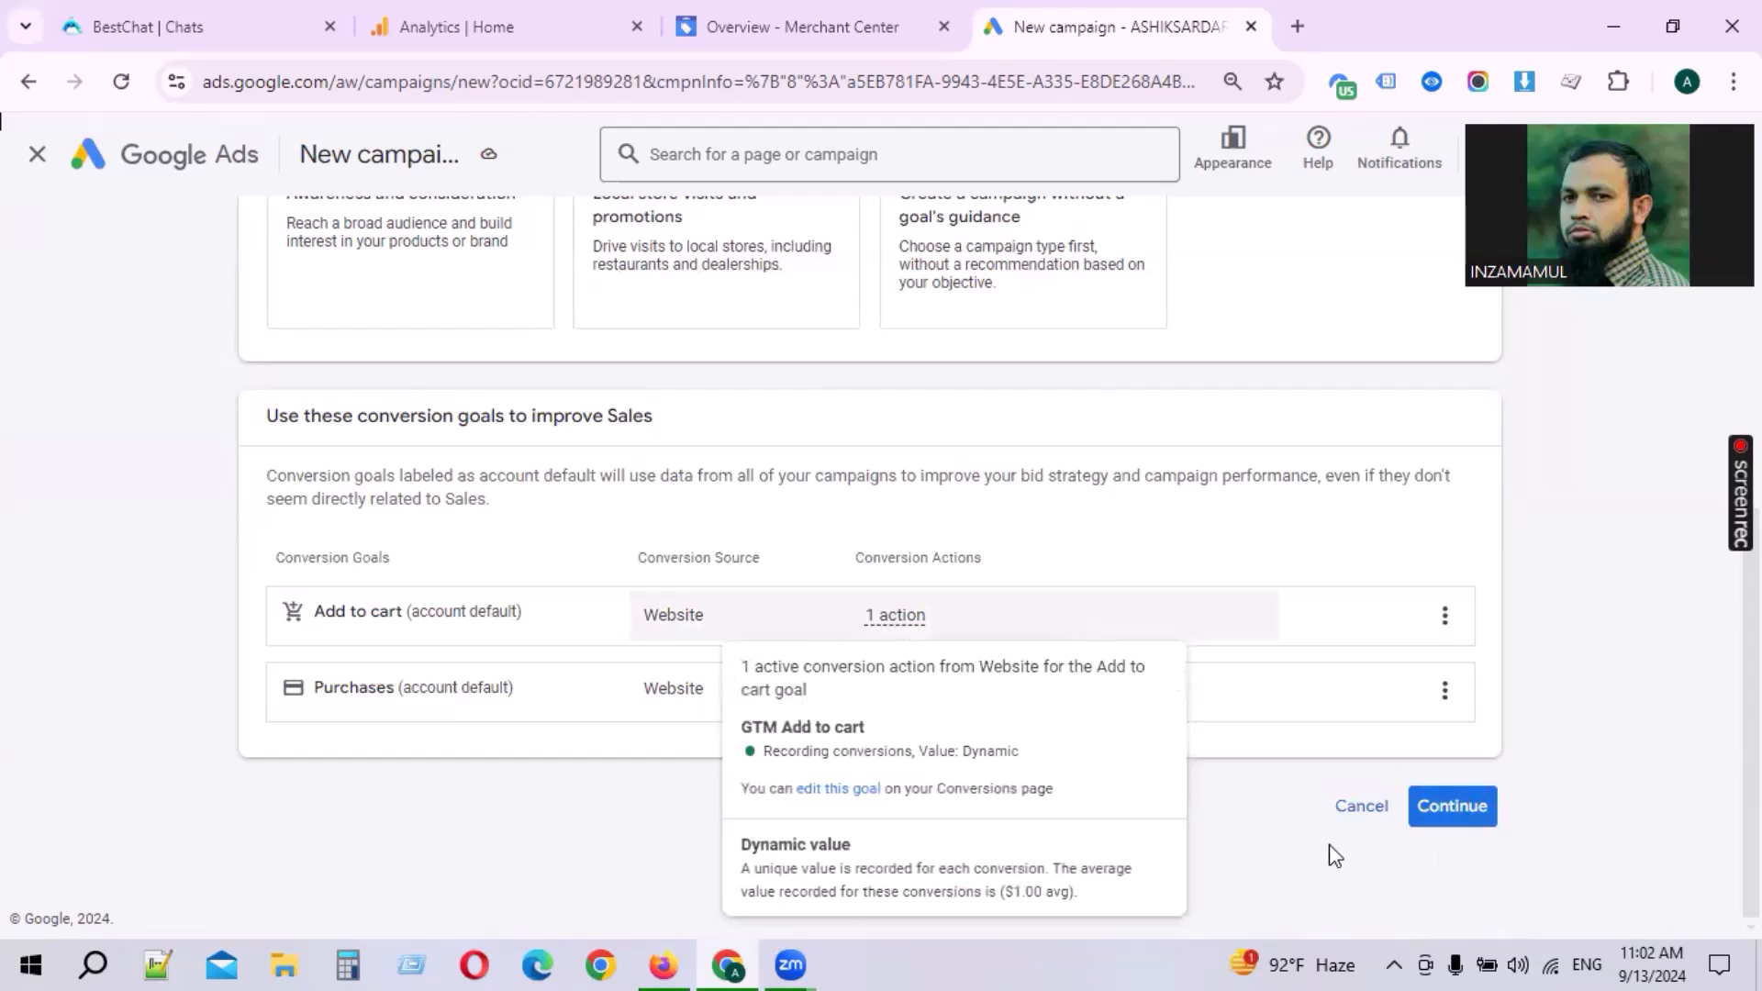
click(1452, 811)
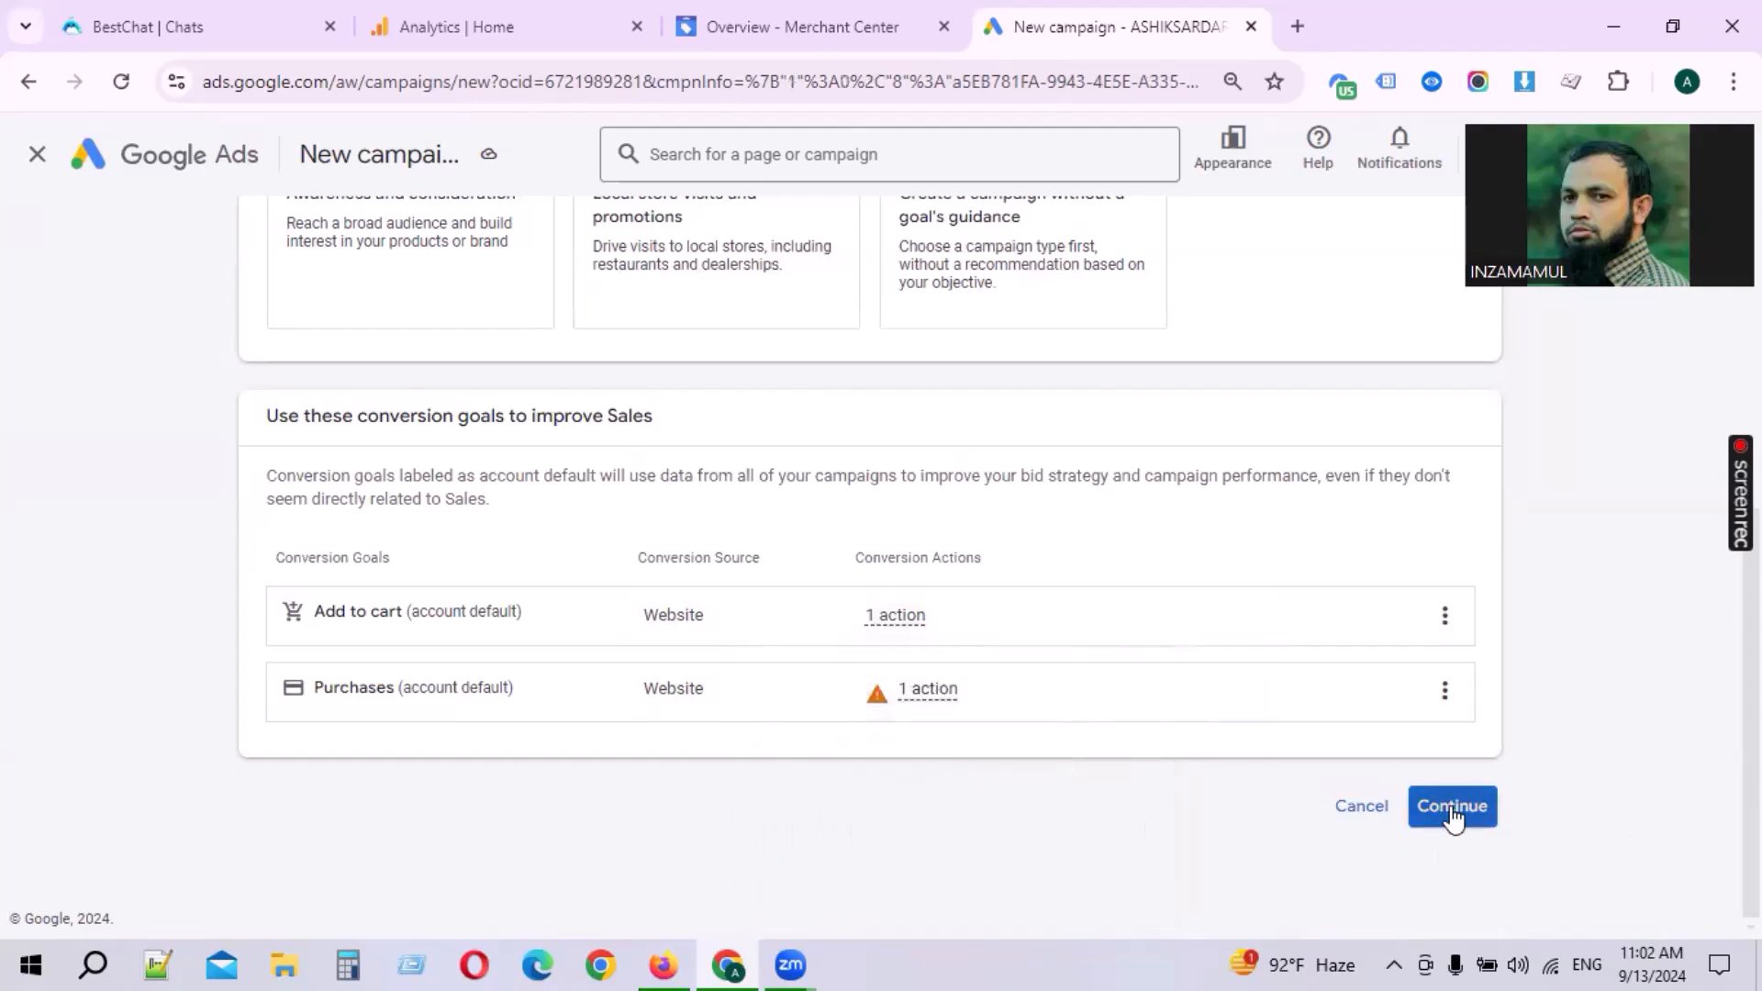
Step: Select Performance Max as the campaign type
scroll(807, 680, down, 2)
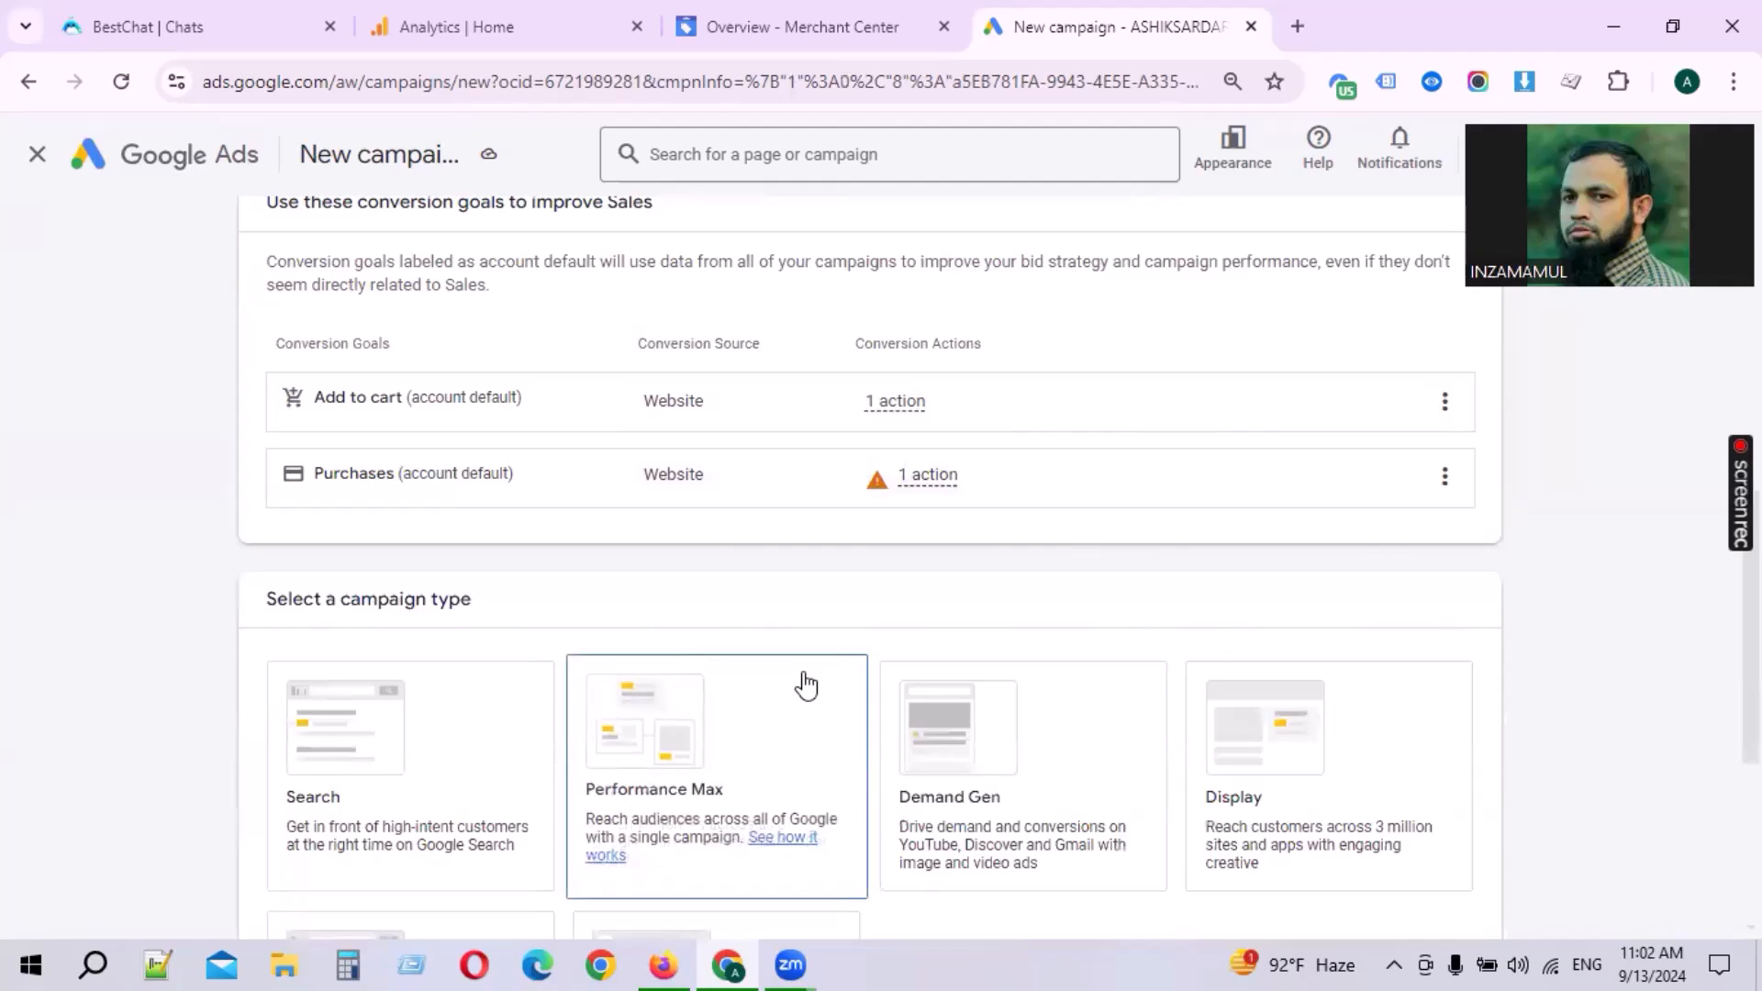
drag(266, 601, 566, 615)
click(641, 613)
scroll(640, 613, down, 2)
click(401, 630)
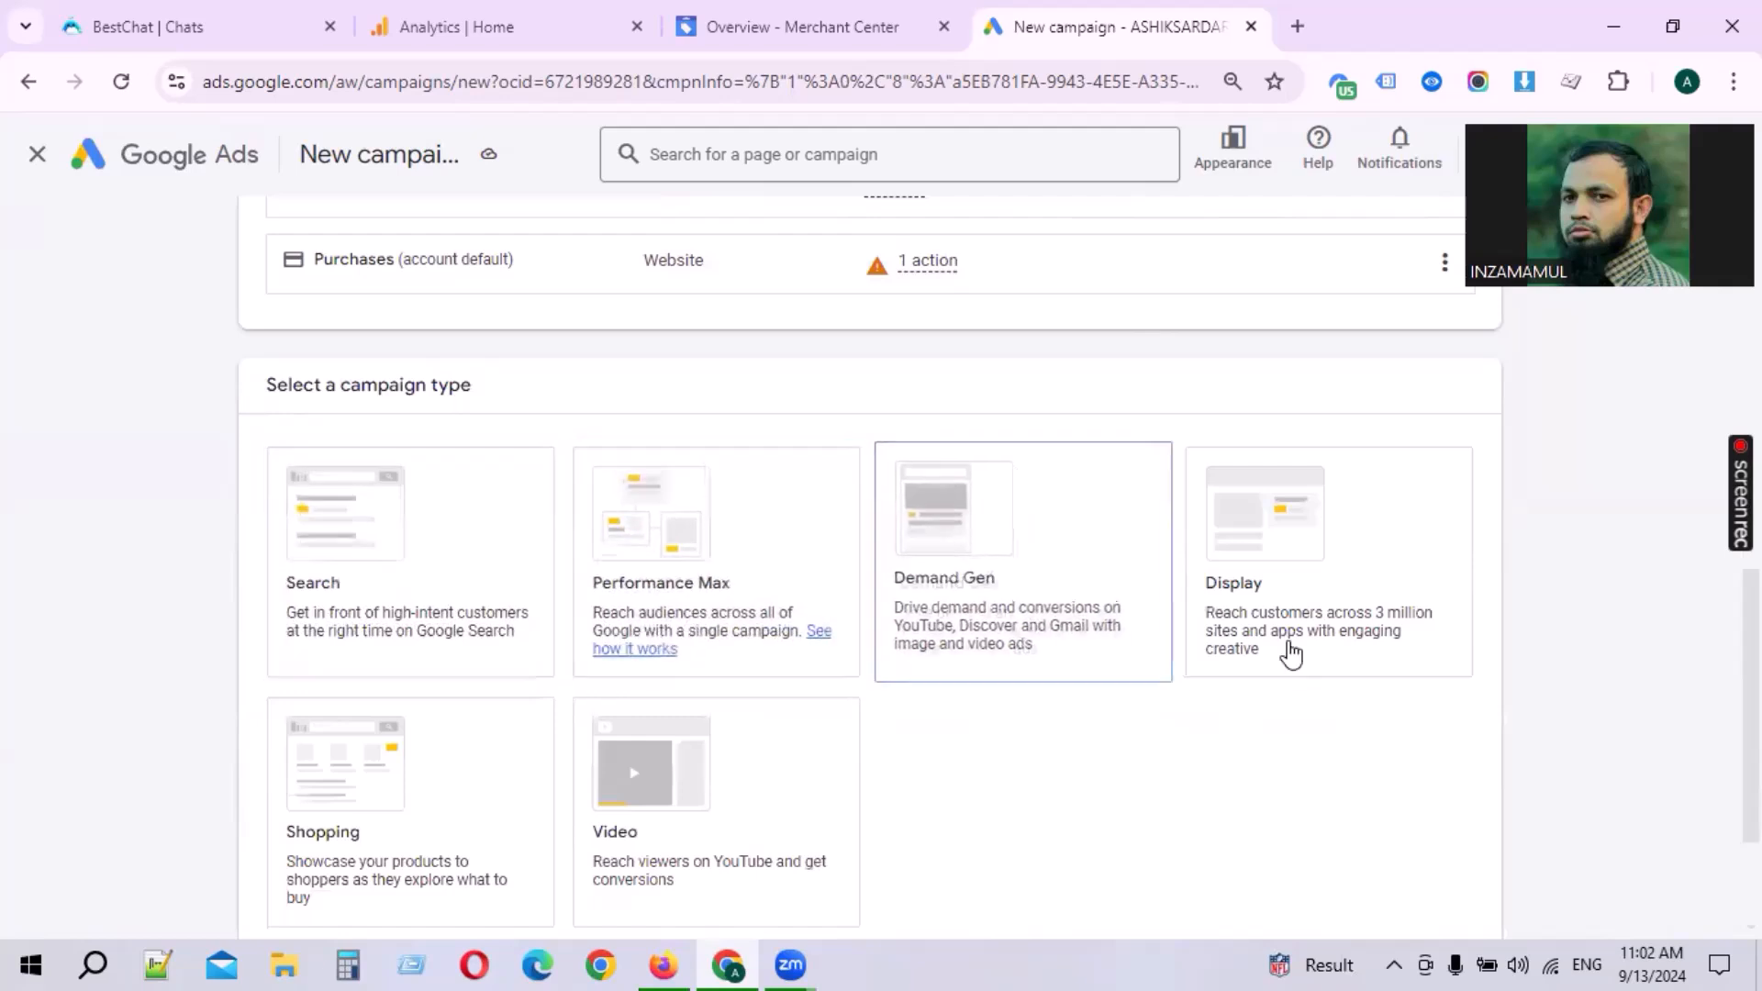
scroll(1101, 661, down, 2)
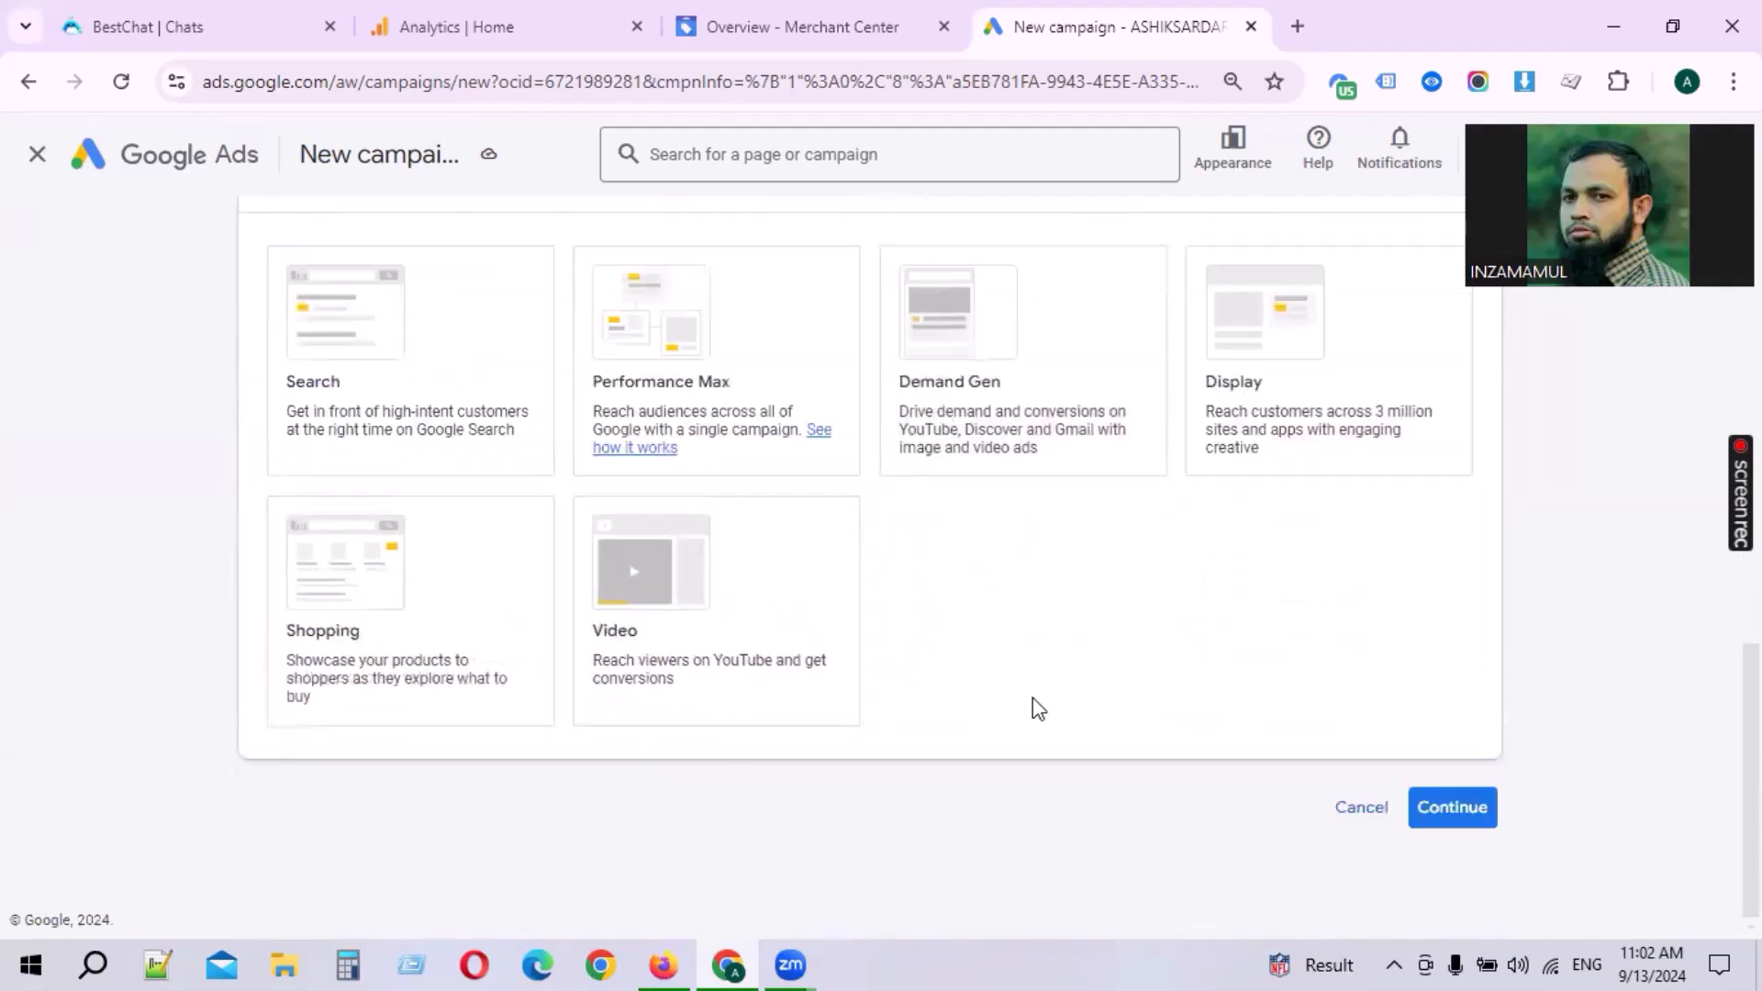
click(735, 407)
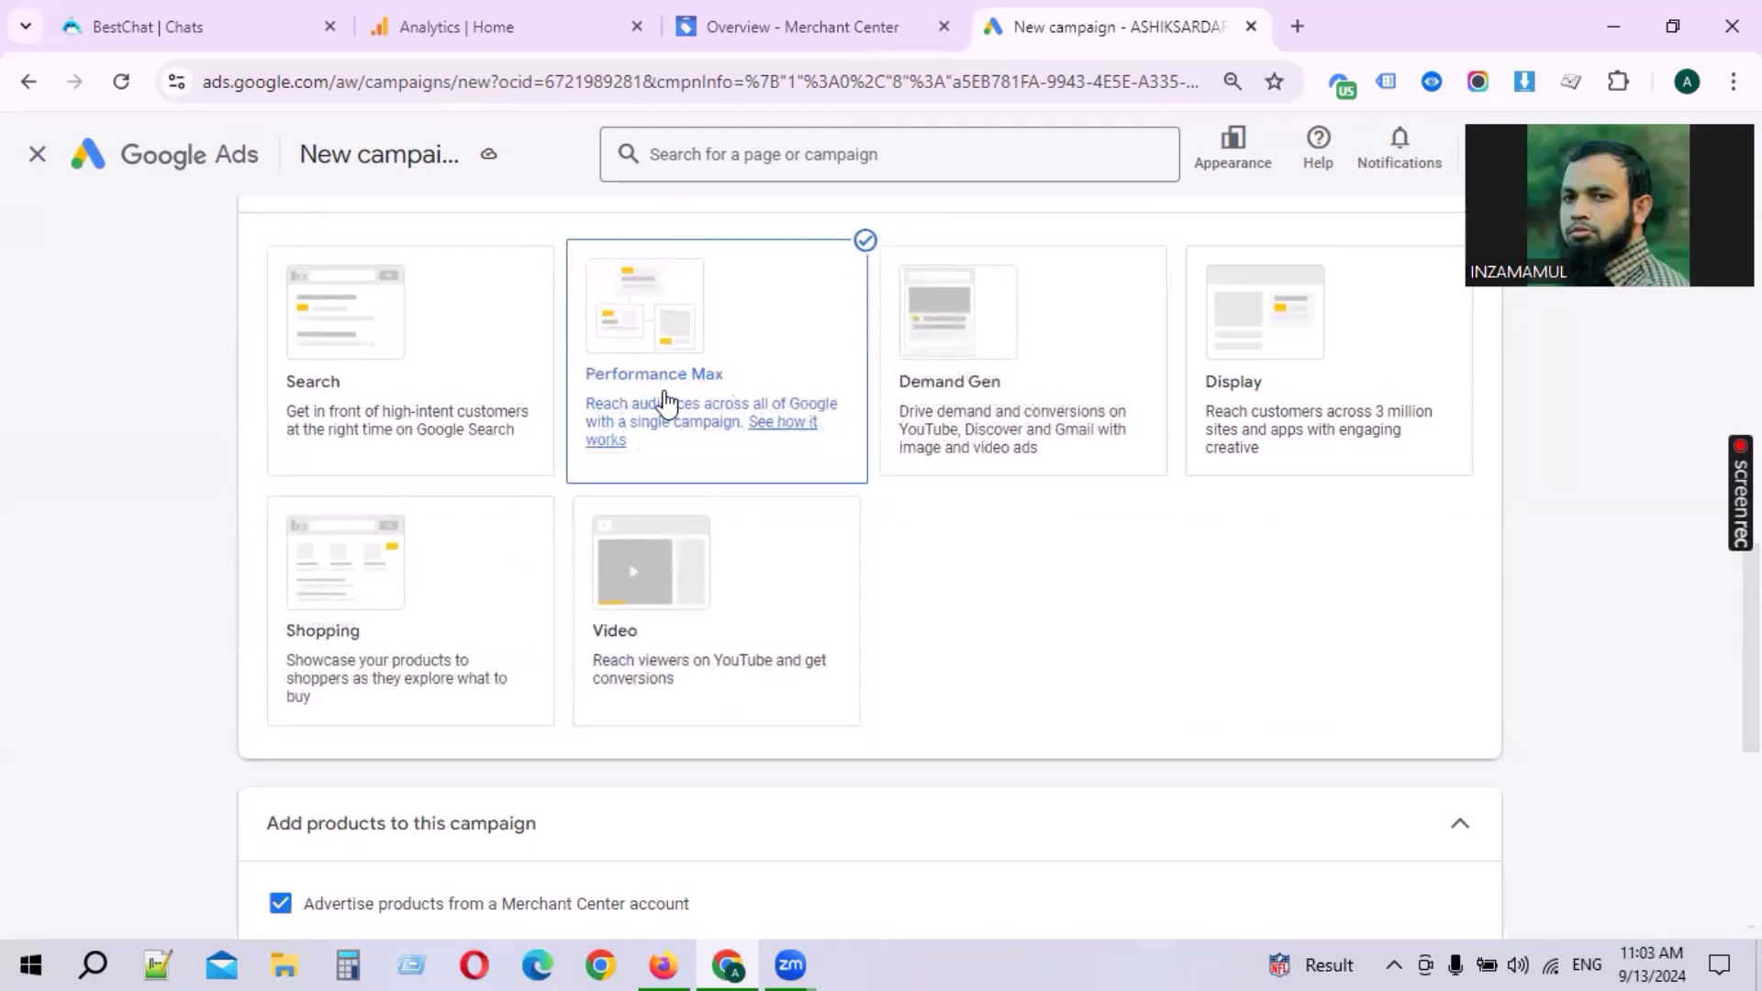
Step: Uncheck and recheck advertising products from the Merchant Center account
scroll(665, 402, down, 2)
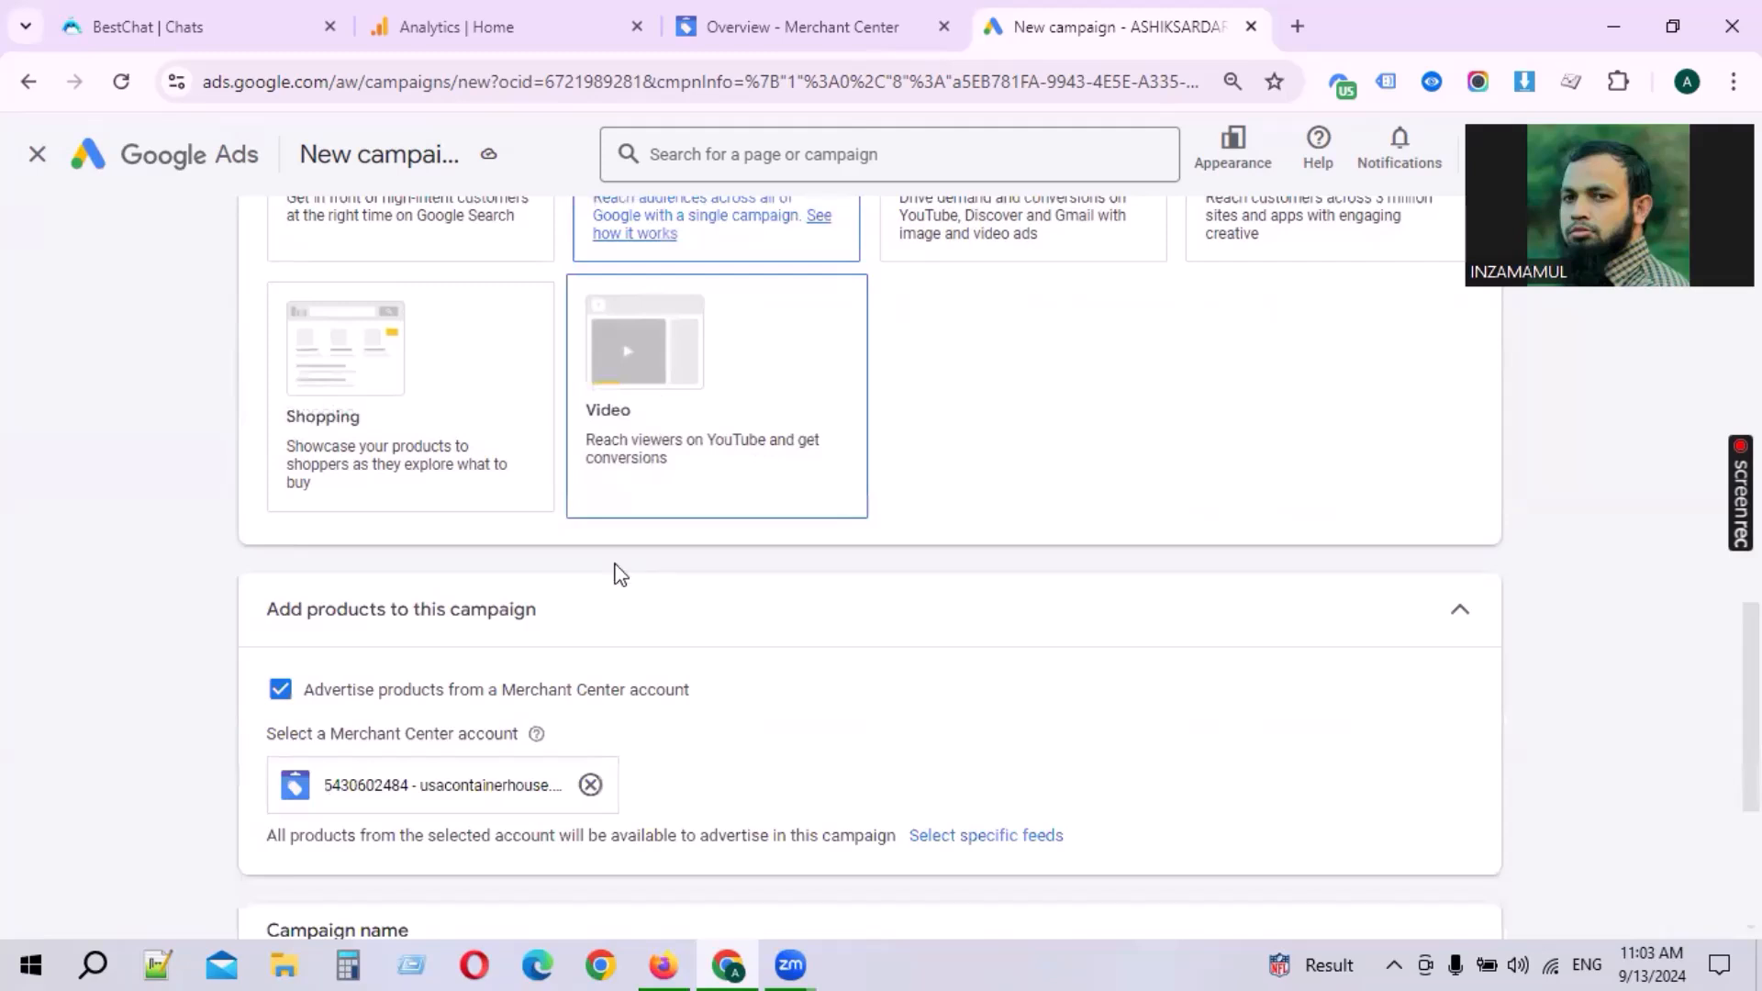
scroll(665, 402, down, 2)
drag(310, 492, 669, 500)
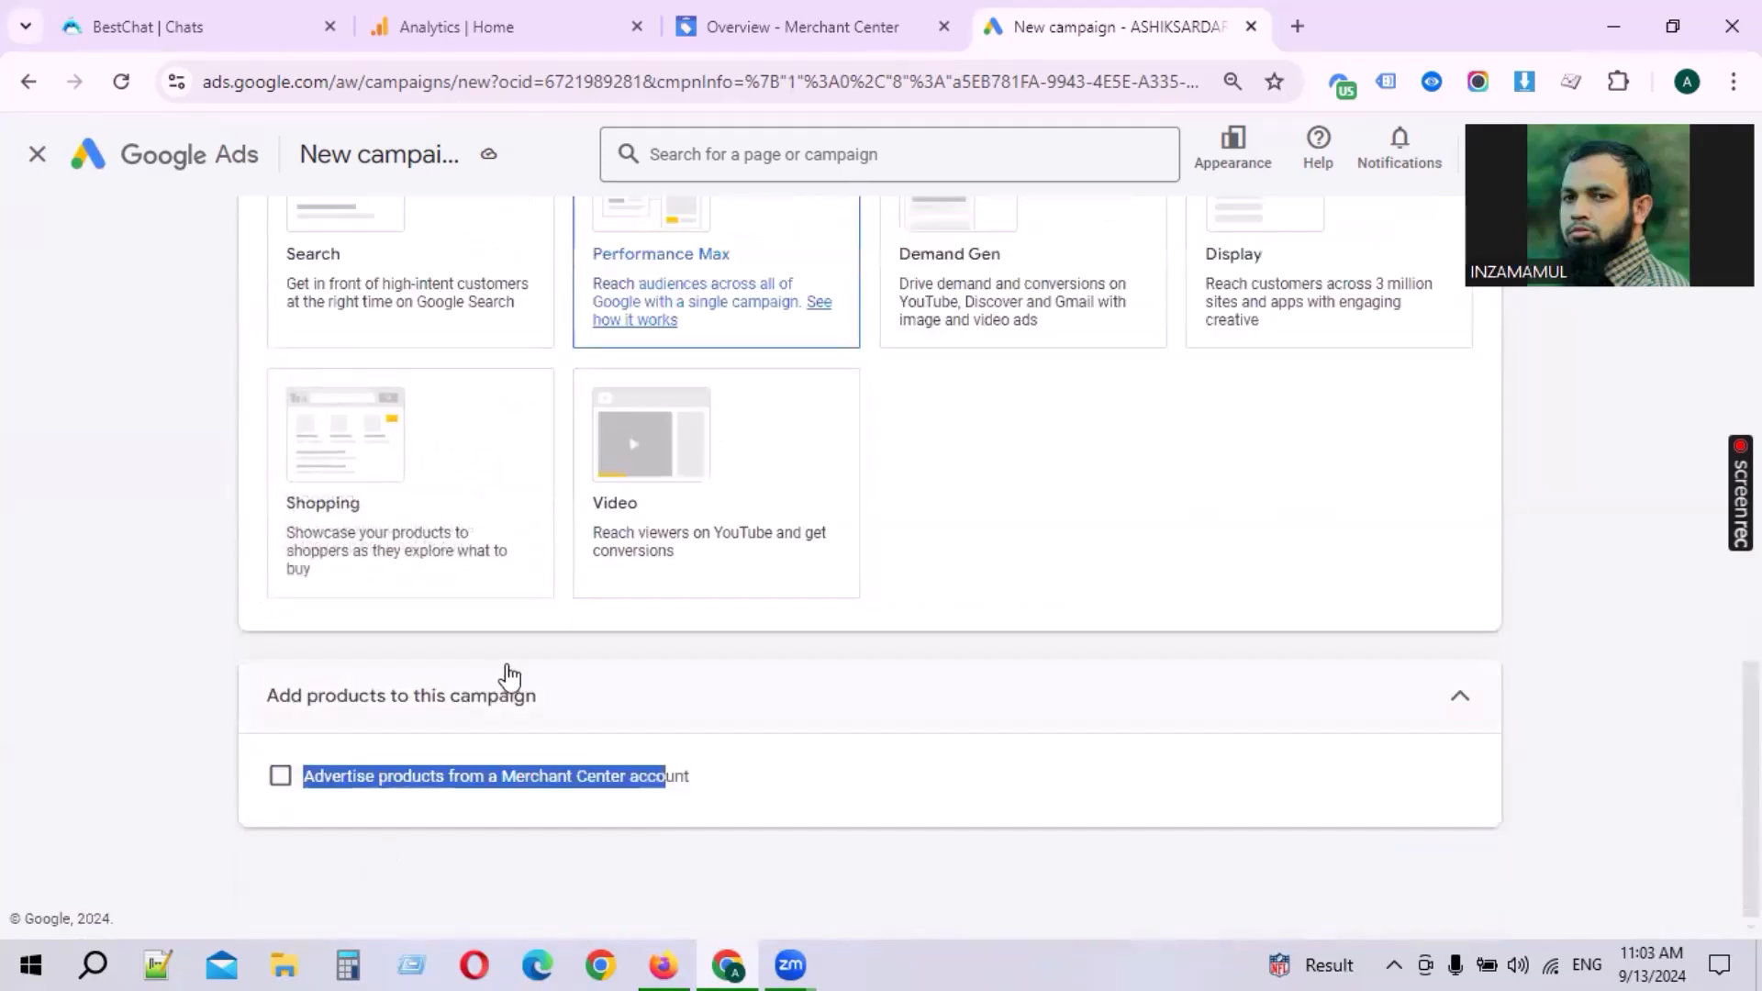
scroll(735, 695, down, 5)
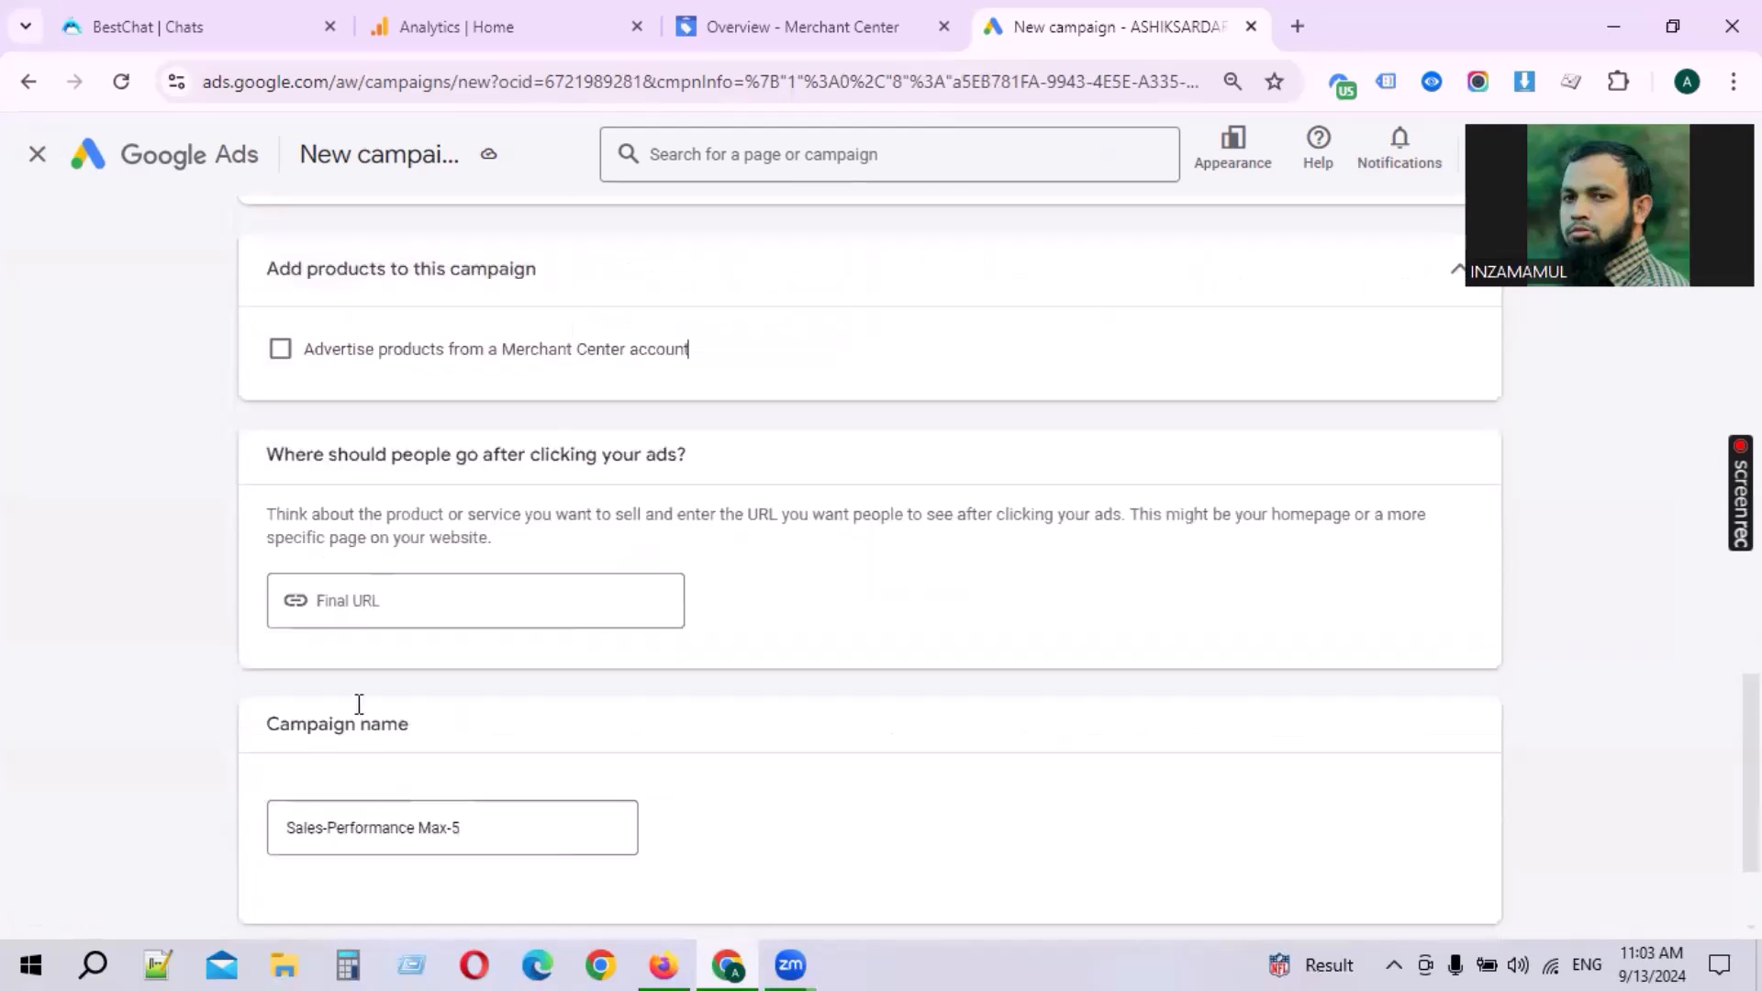
click(280, 353)
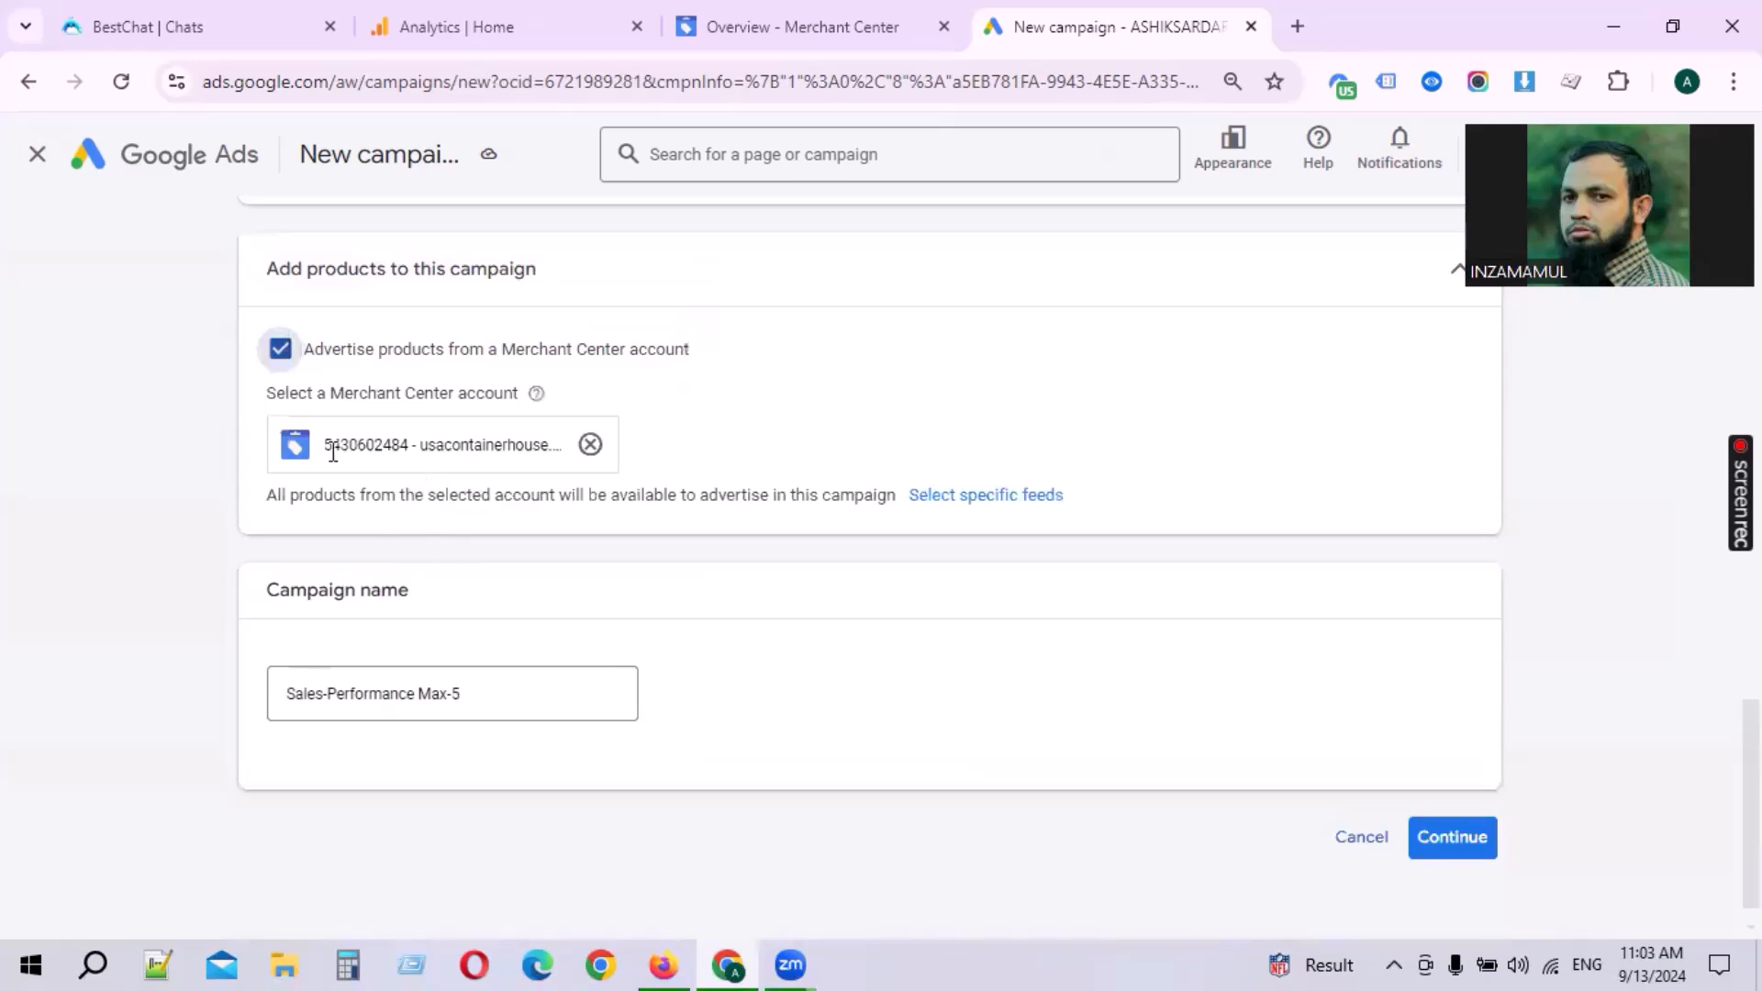
Step: Switch to selecting specific feeds for the linked Merchant Center account
drag(330, 451, 386, 453)
click(777, 456)
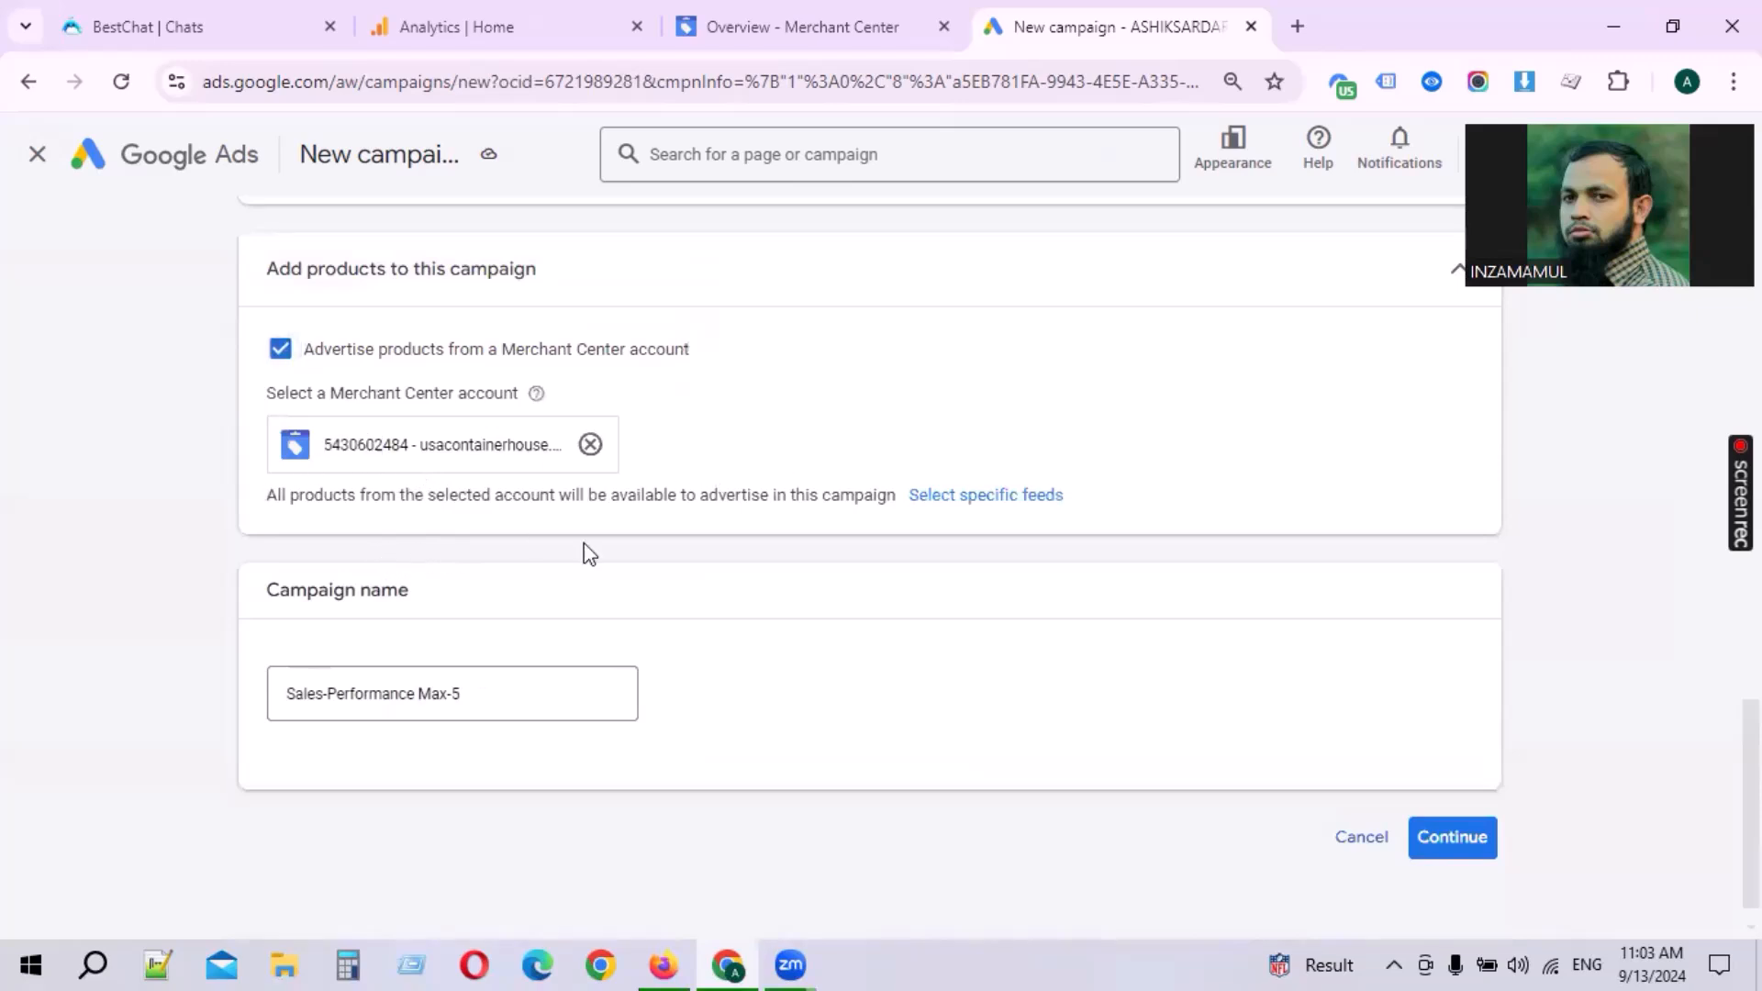
click(1009, 496)
click(572, 545)
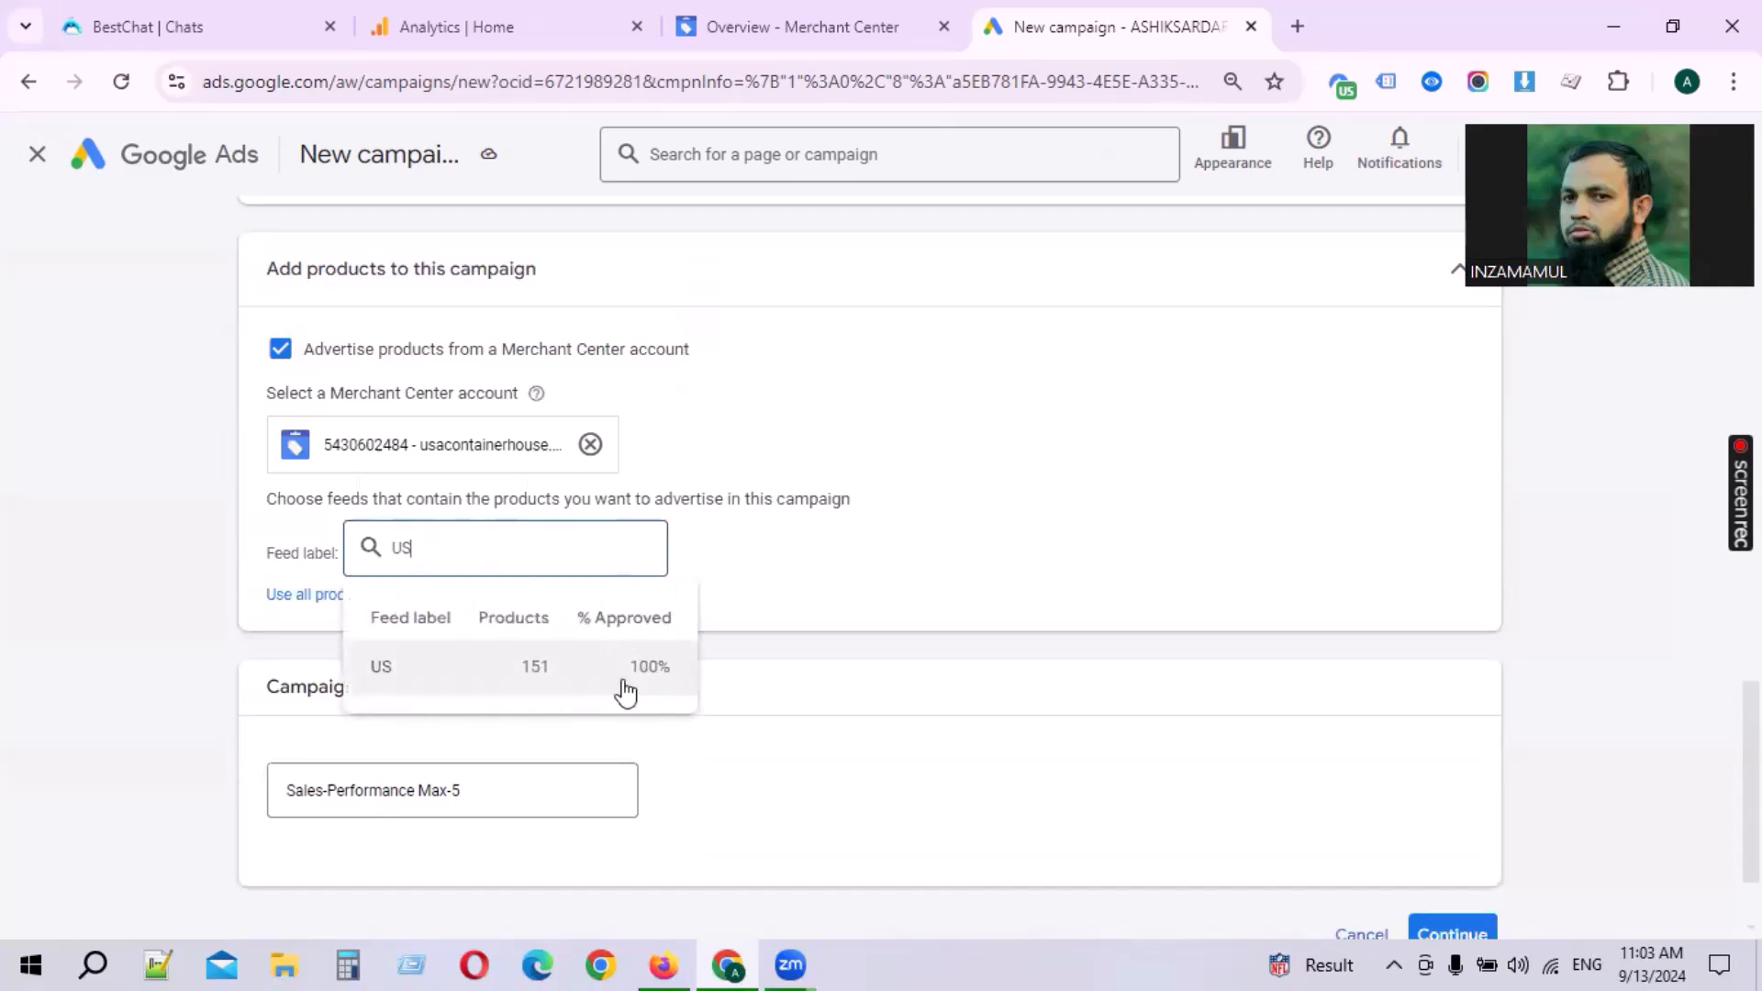
Step: Check the total product count in the Merchant Center overview, then return to the campaign
click(847, 17)
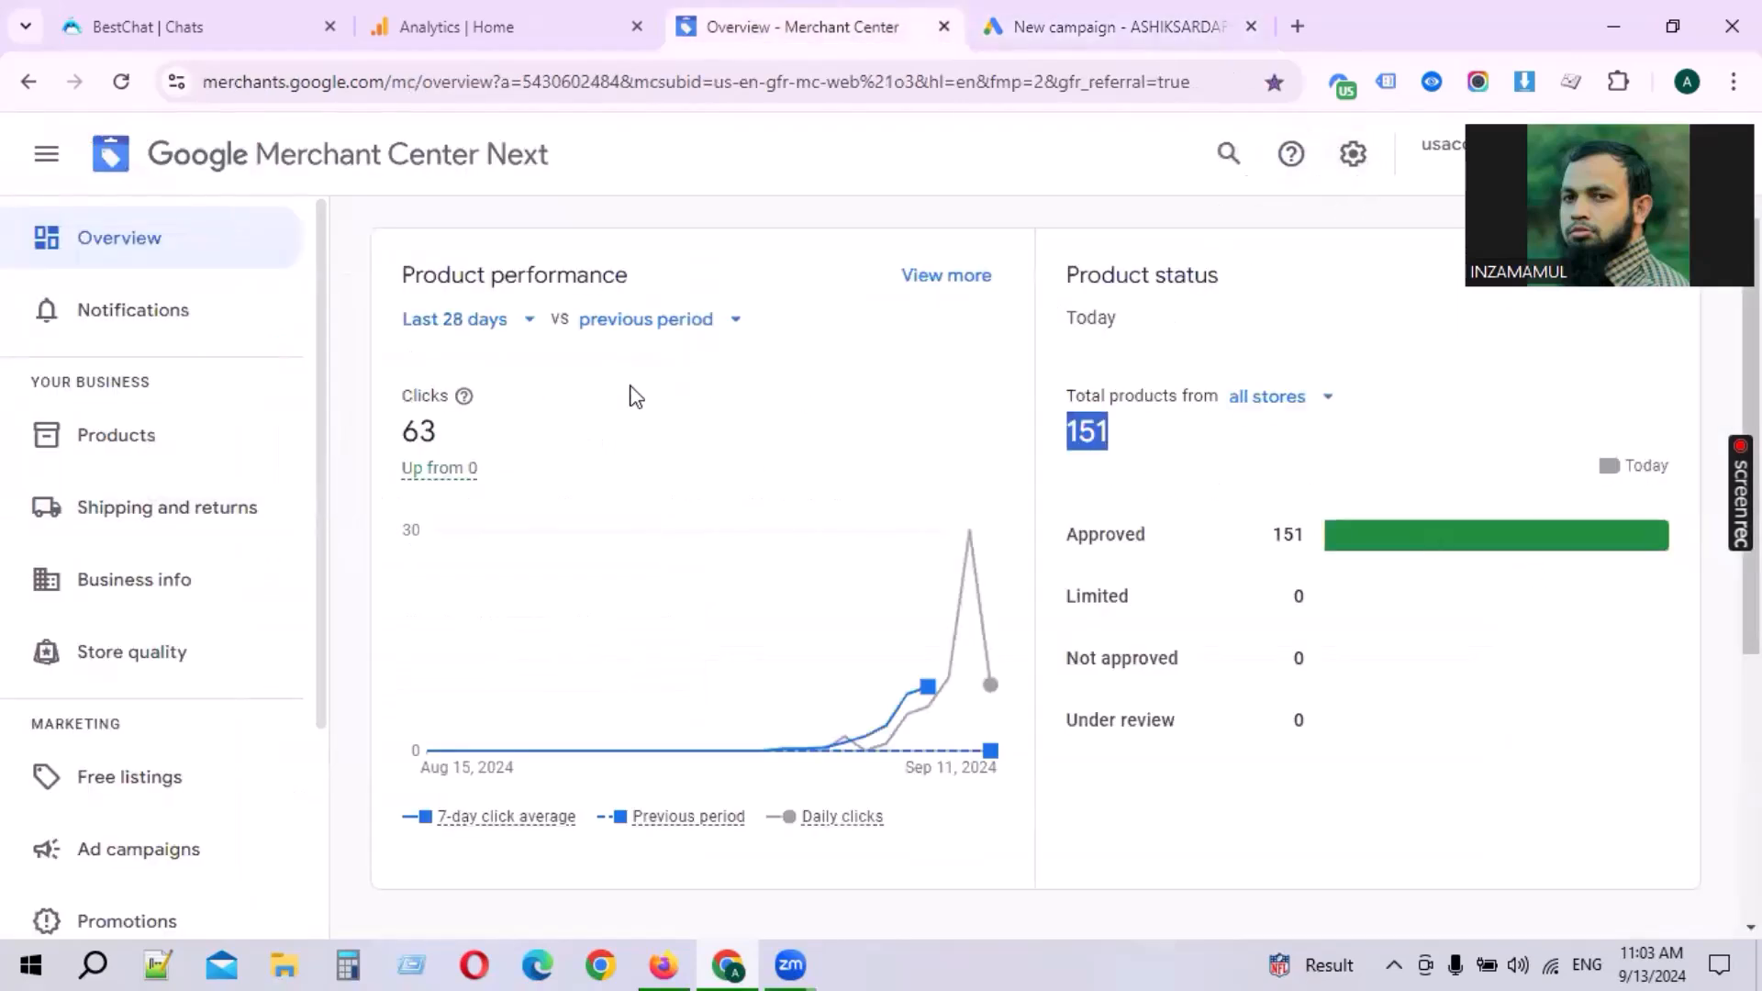
drag(405, 431, 441, 431)
click(520, 13)
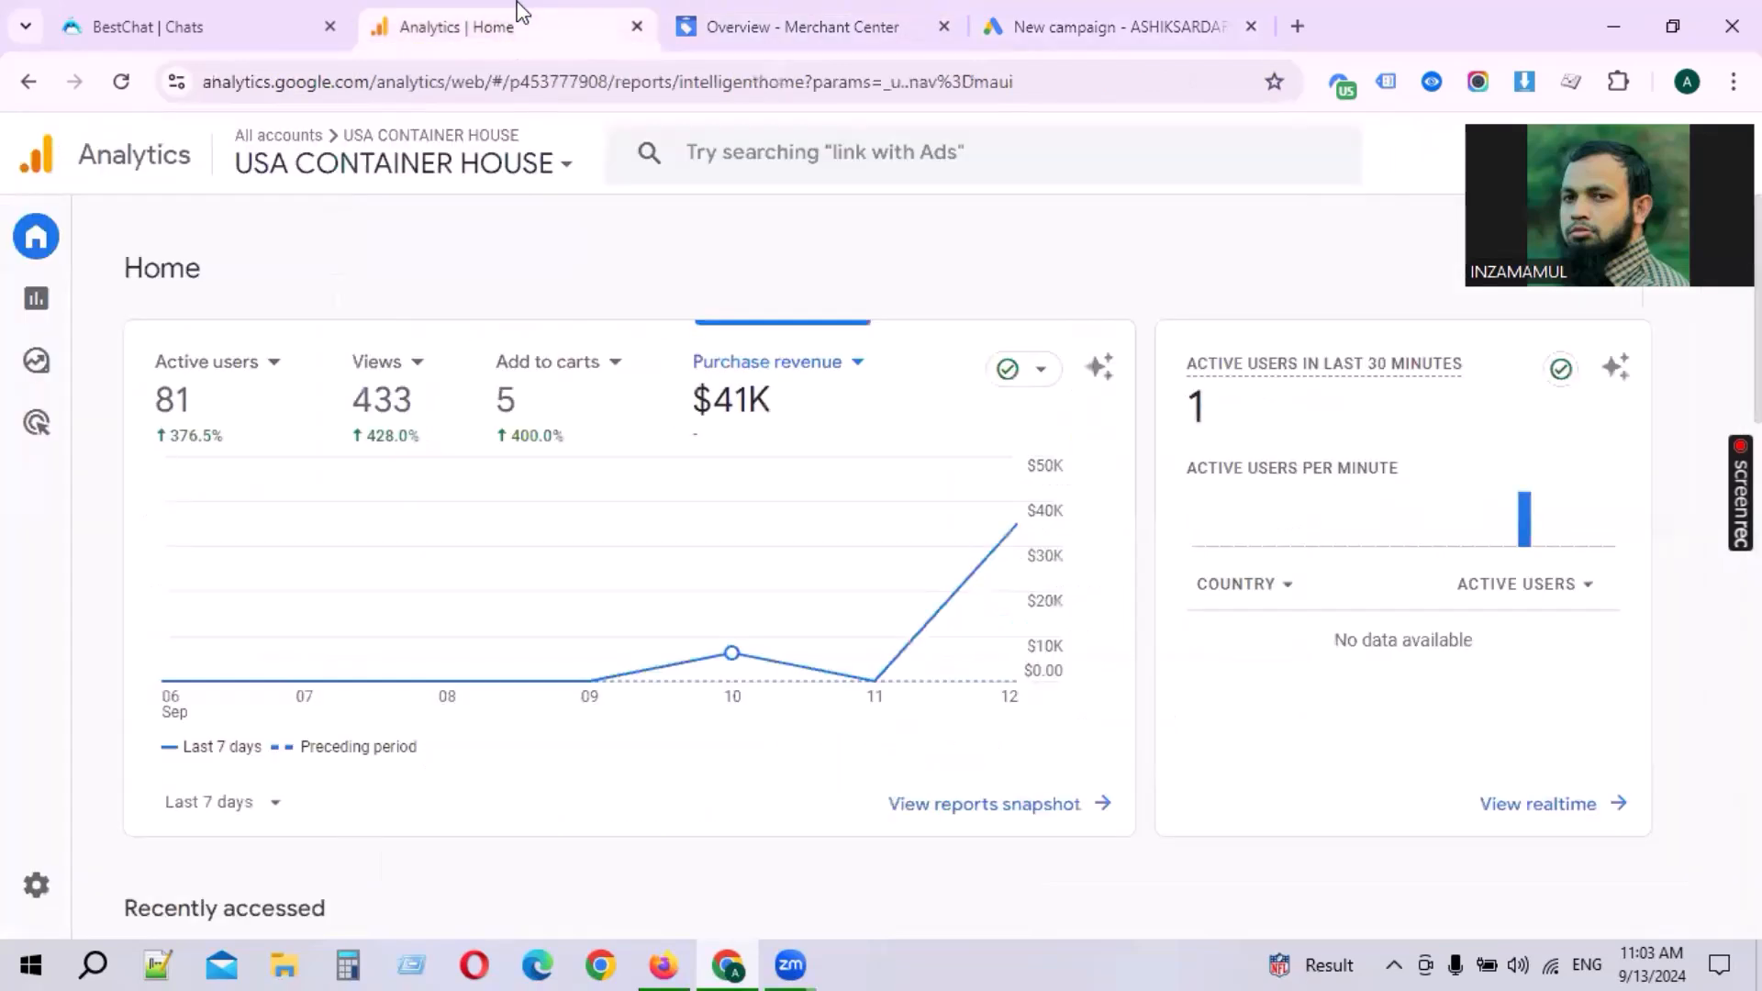
click(1055, 24)
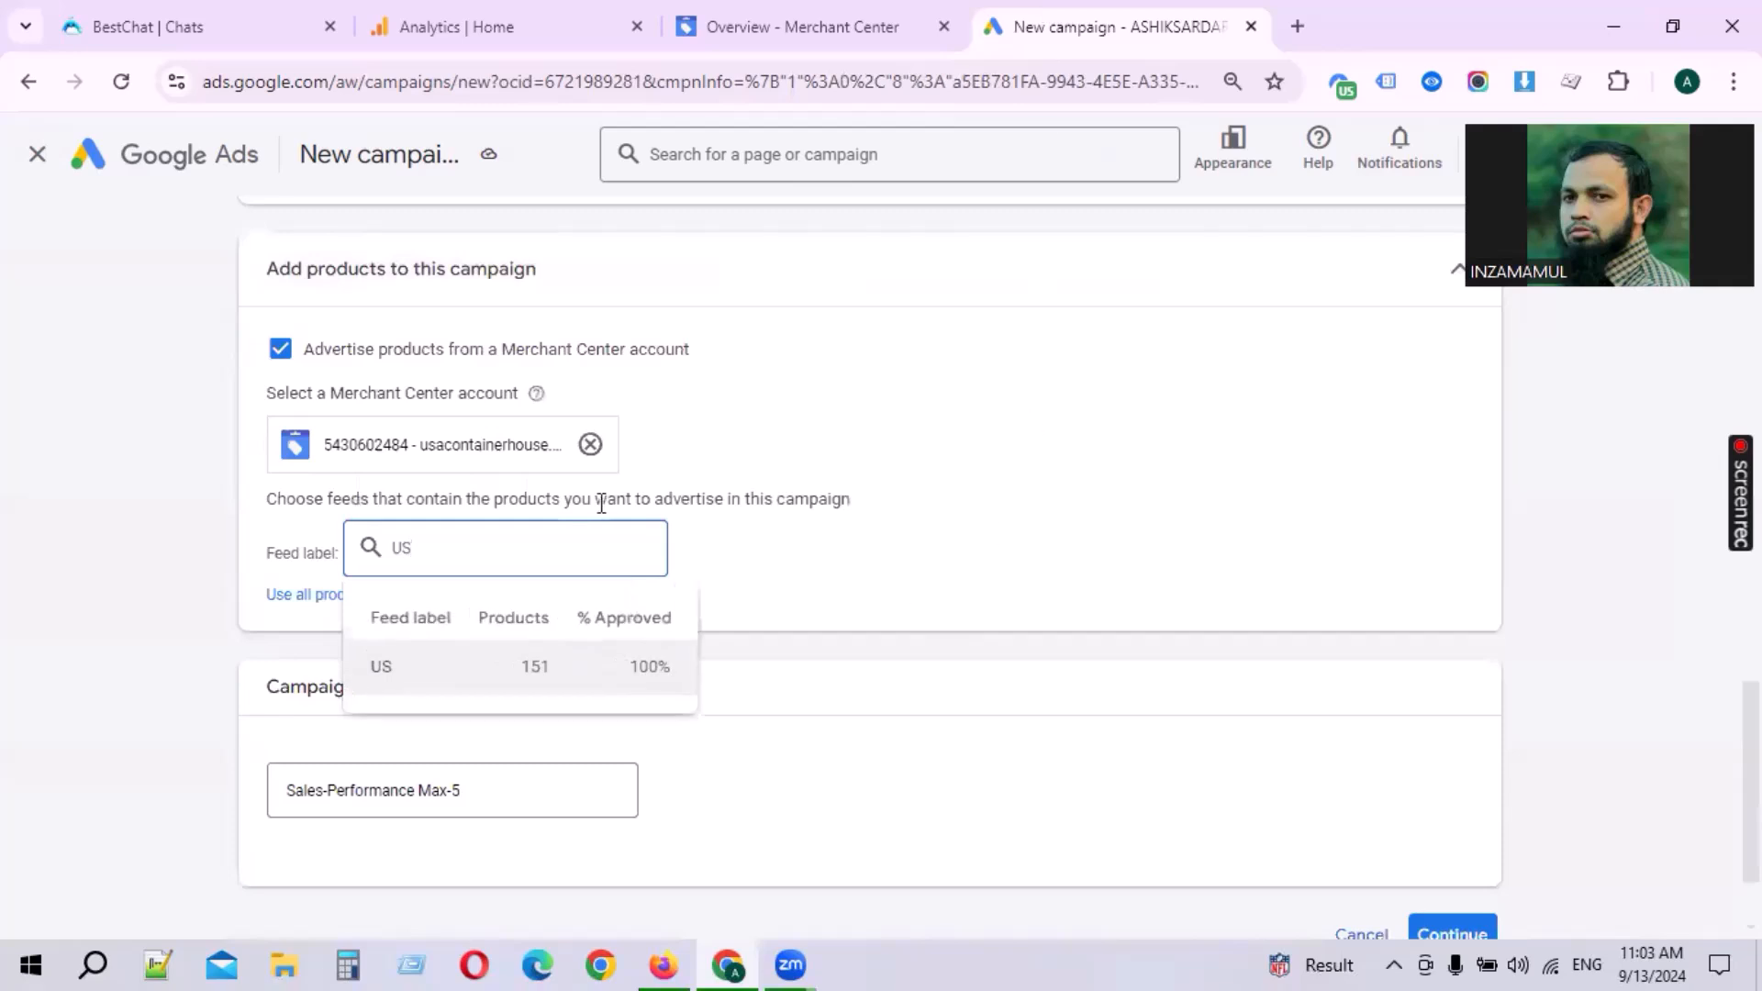
Step: Return to using all product feeds for the campaign
click(618, 677)
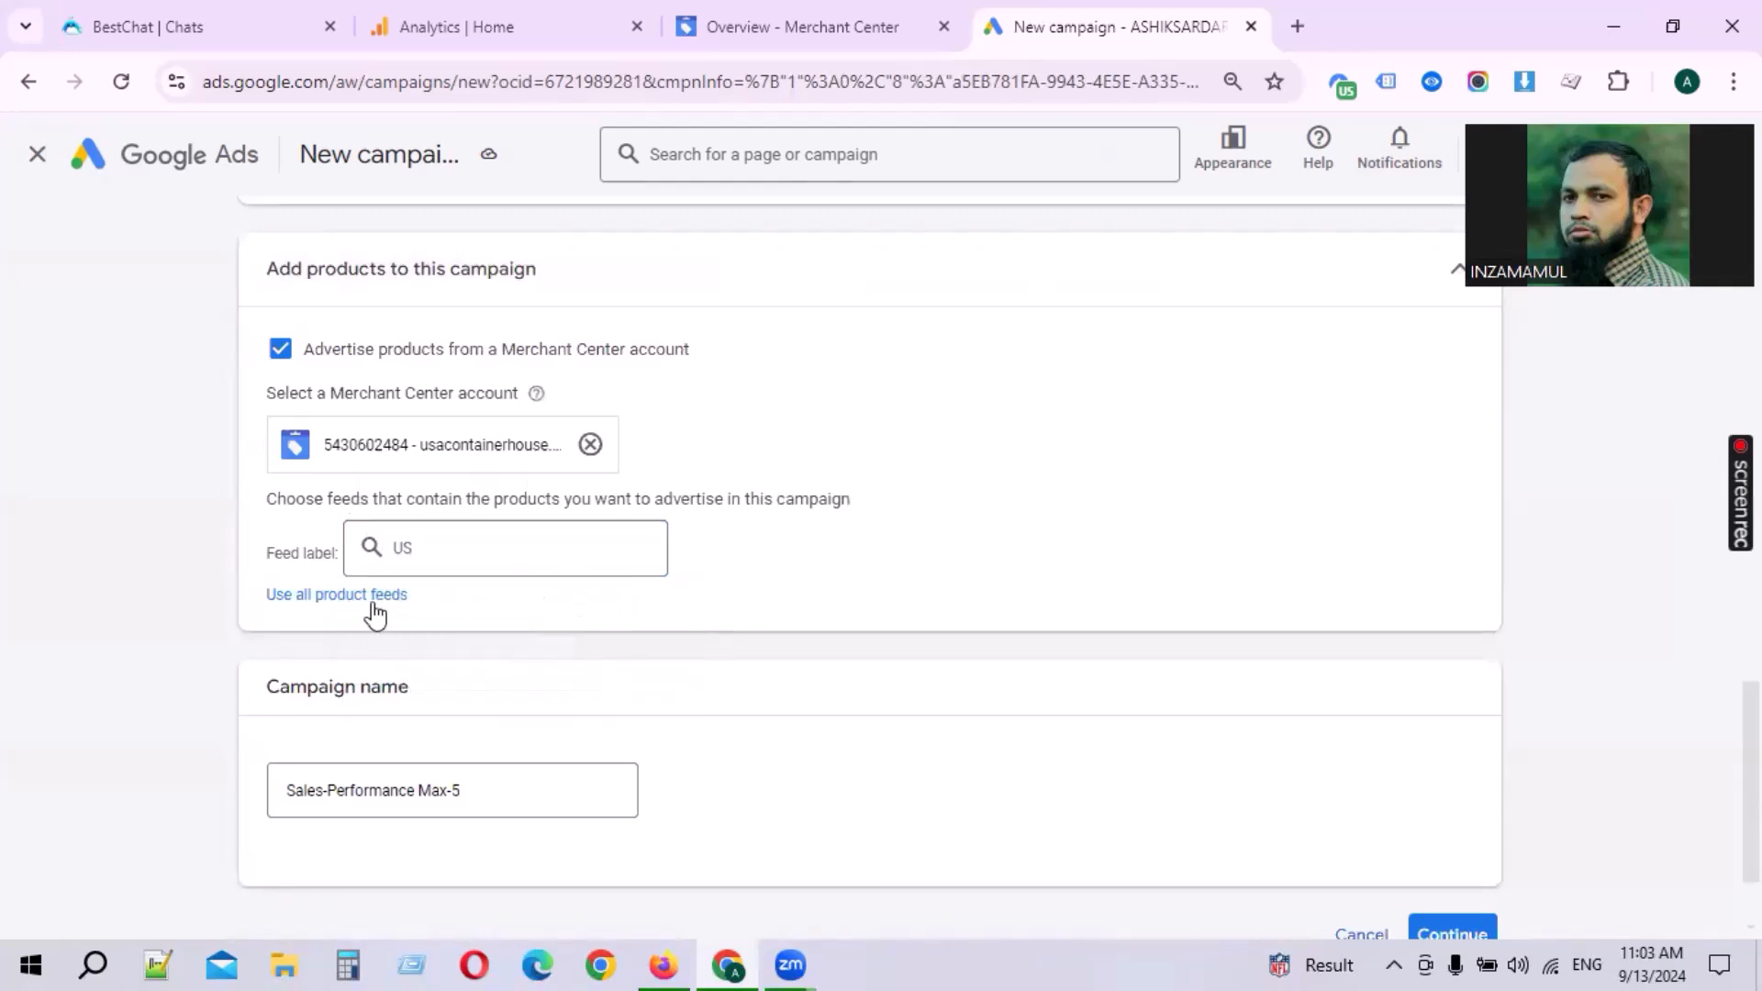
click(438, 547)
click(869, 551)
scroll(692, 542, down, 2)
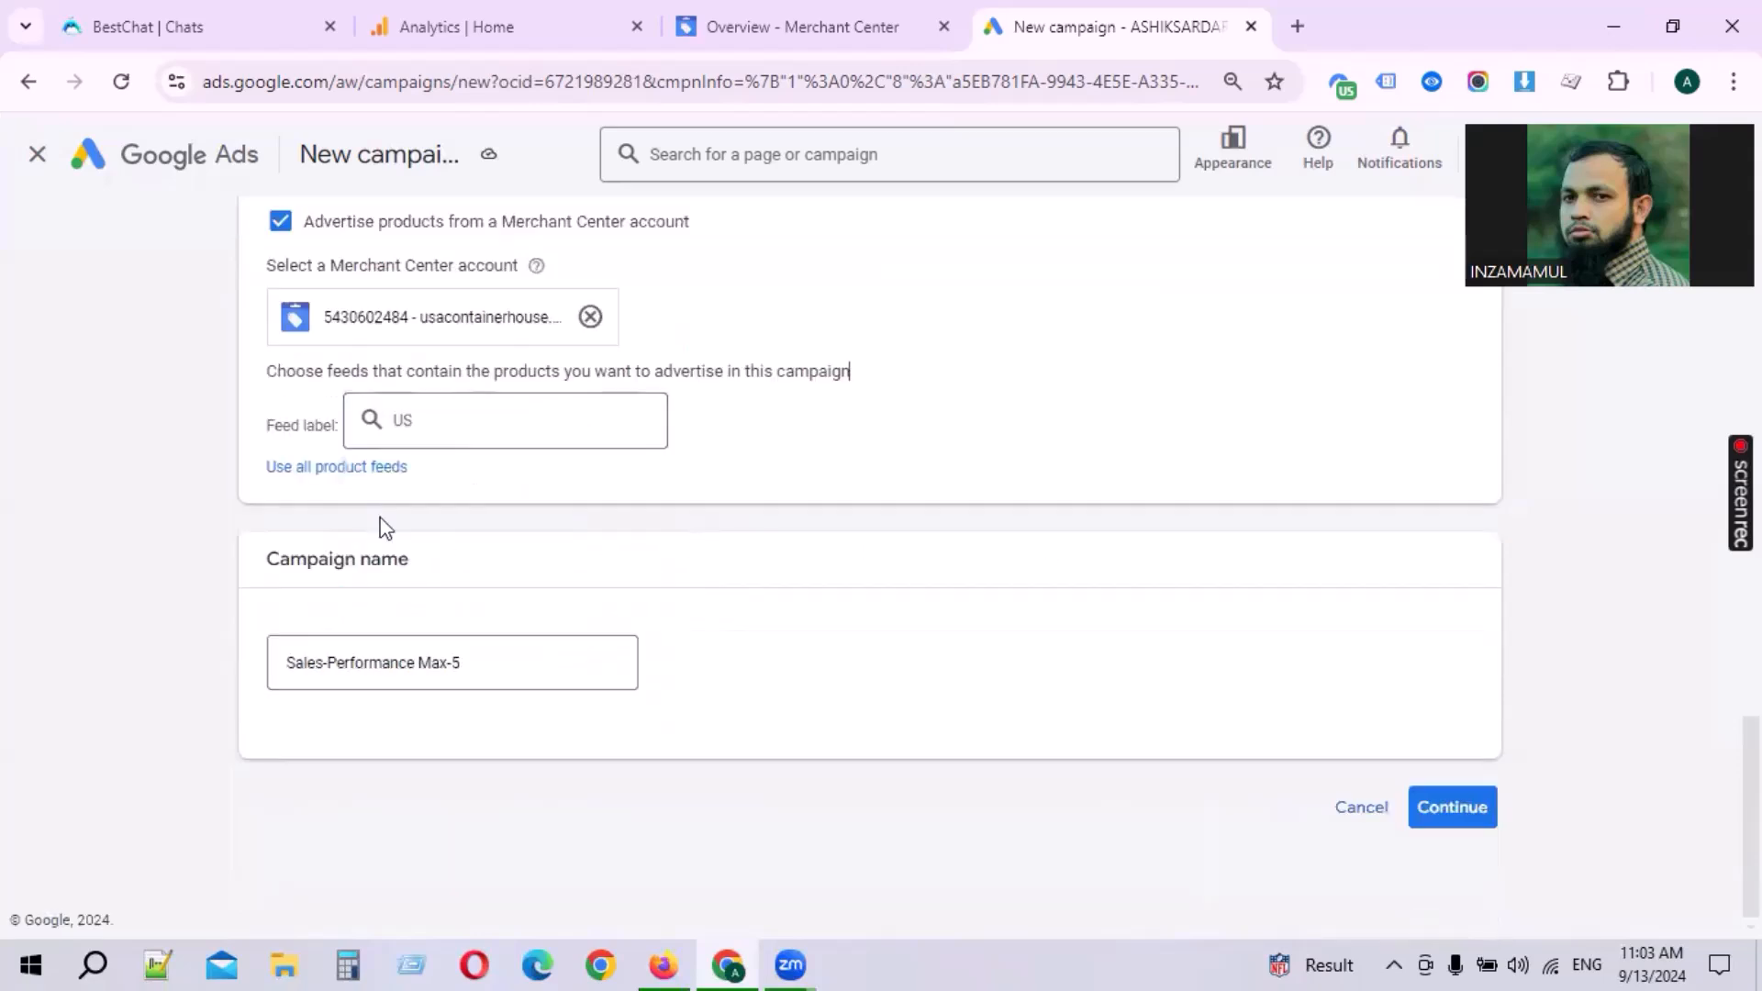
click(371, 467)
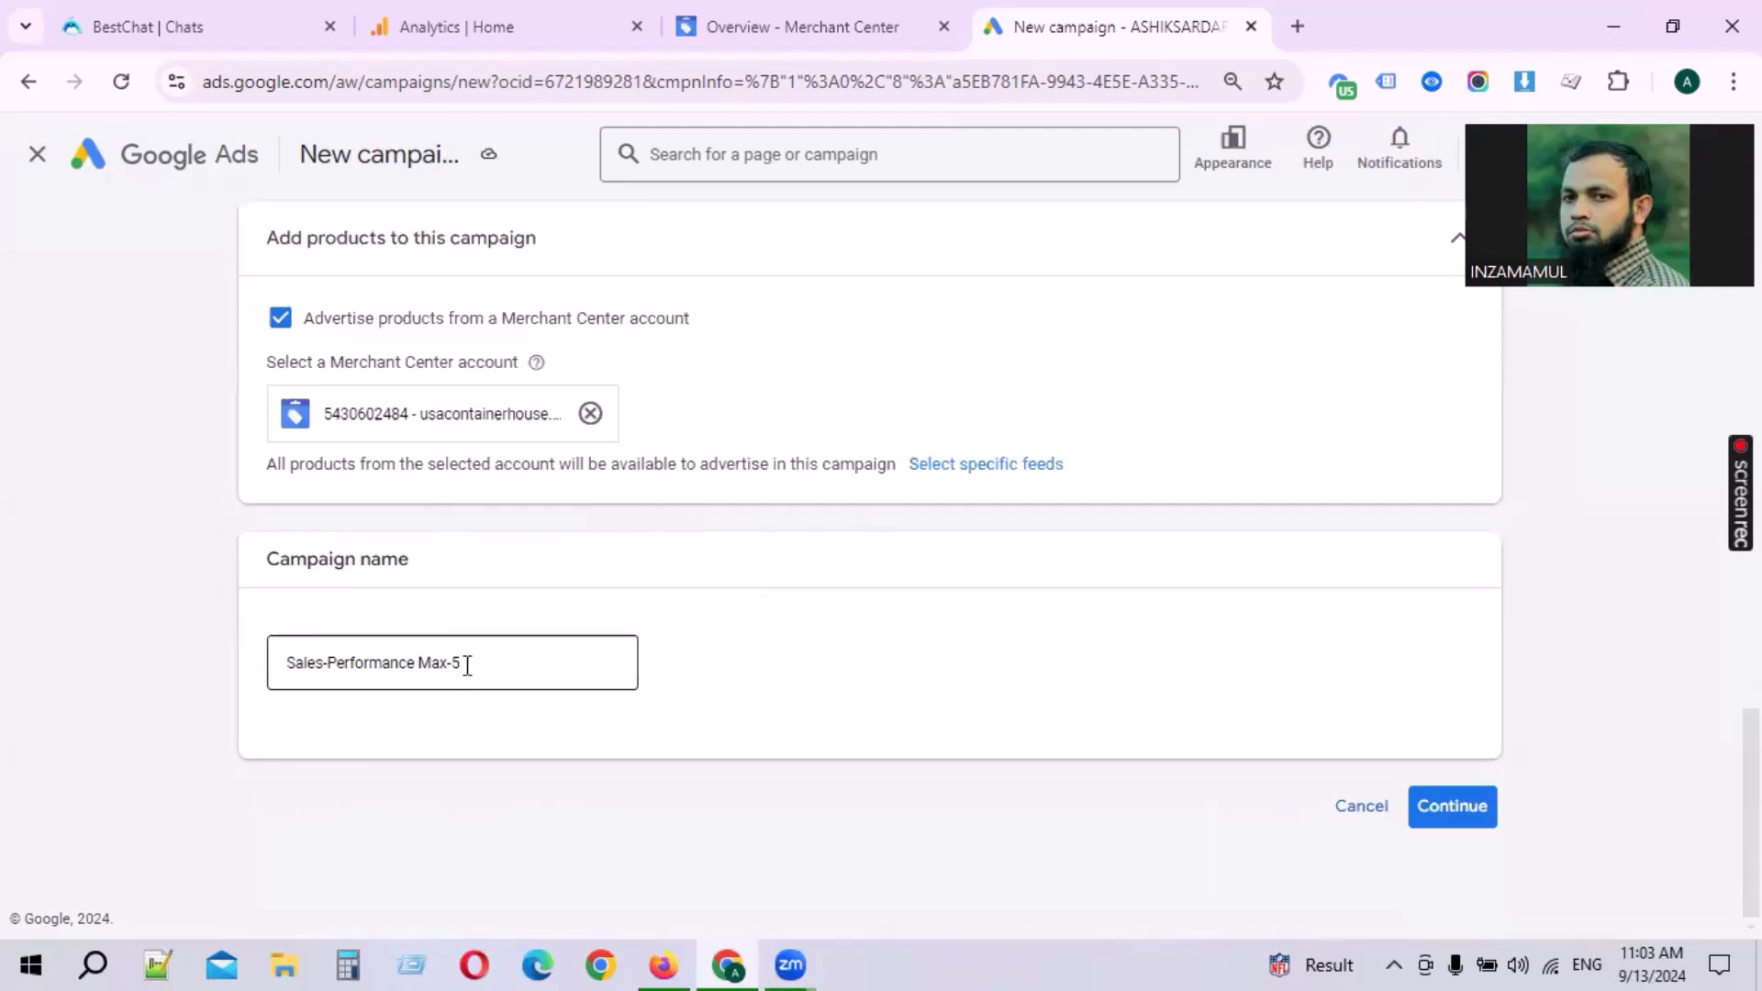
Step: Keep the campaign name Sales-Performance Max-5 and continue to bidding
drag(268, 560, 452, 573)
click(463, 601)
click(518, 656)
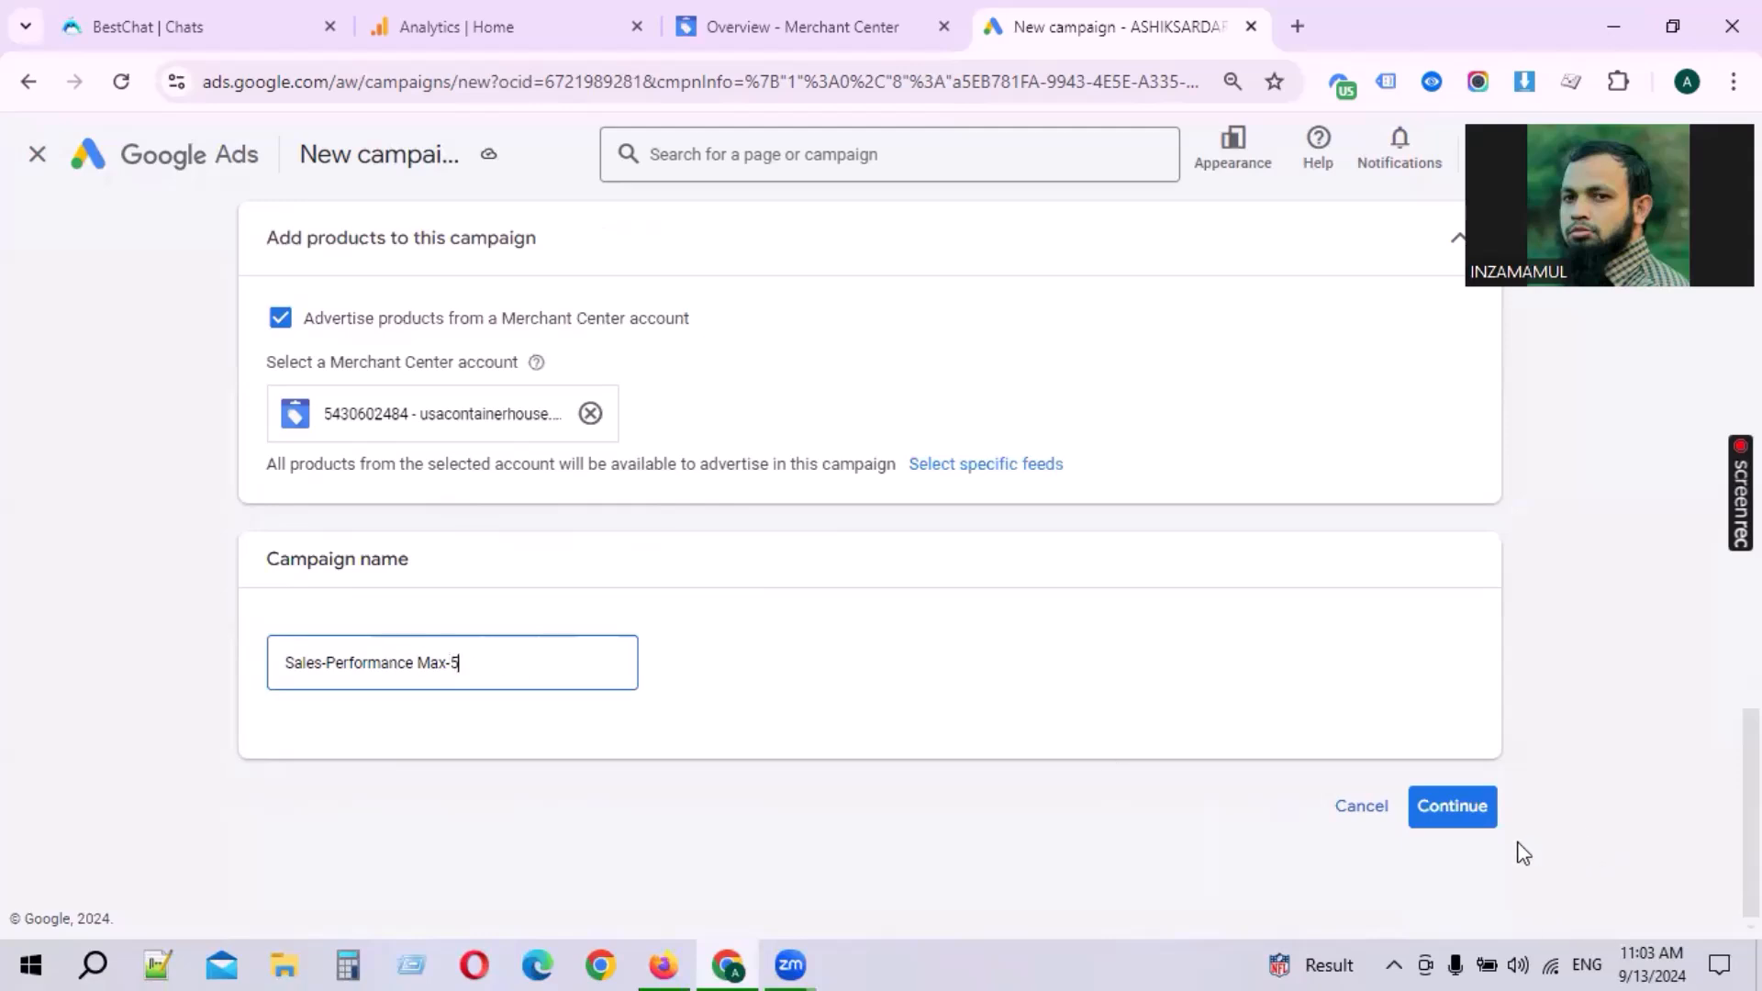
click(1492, 816)
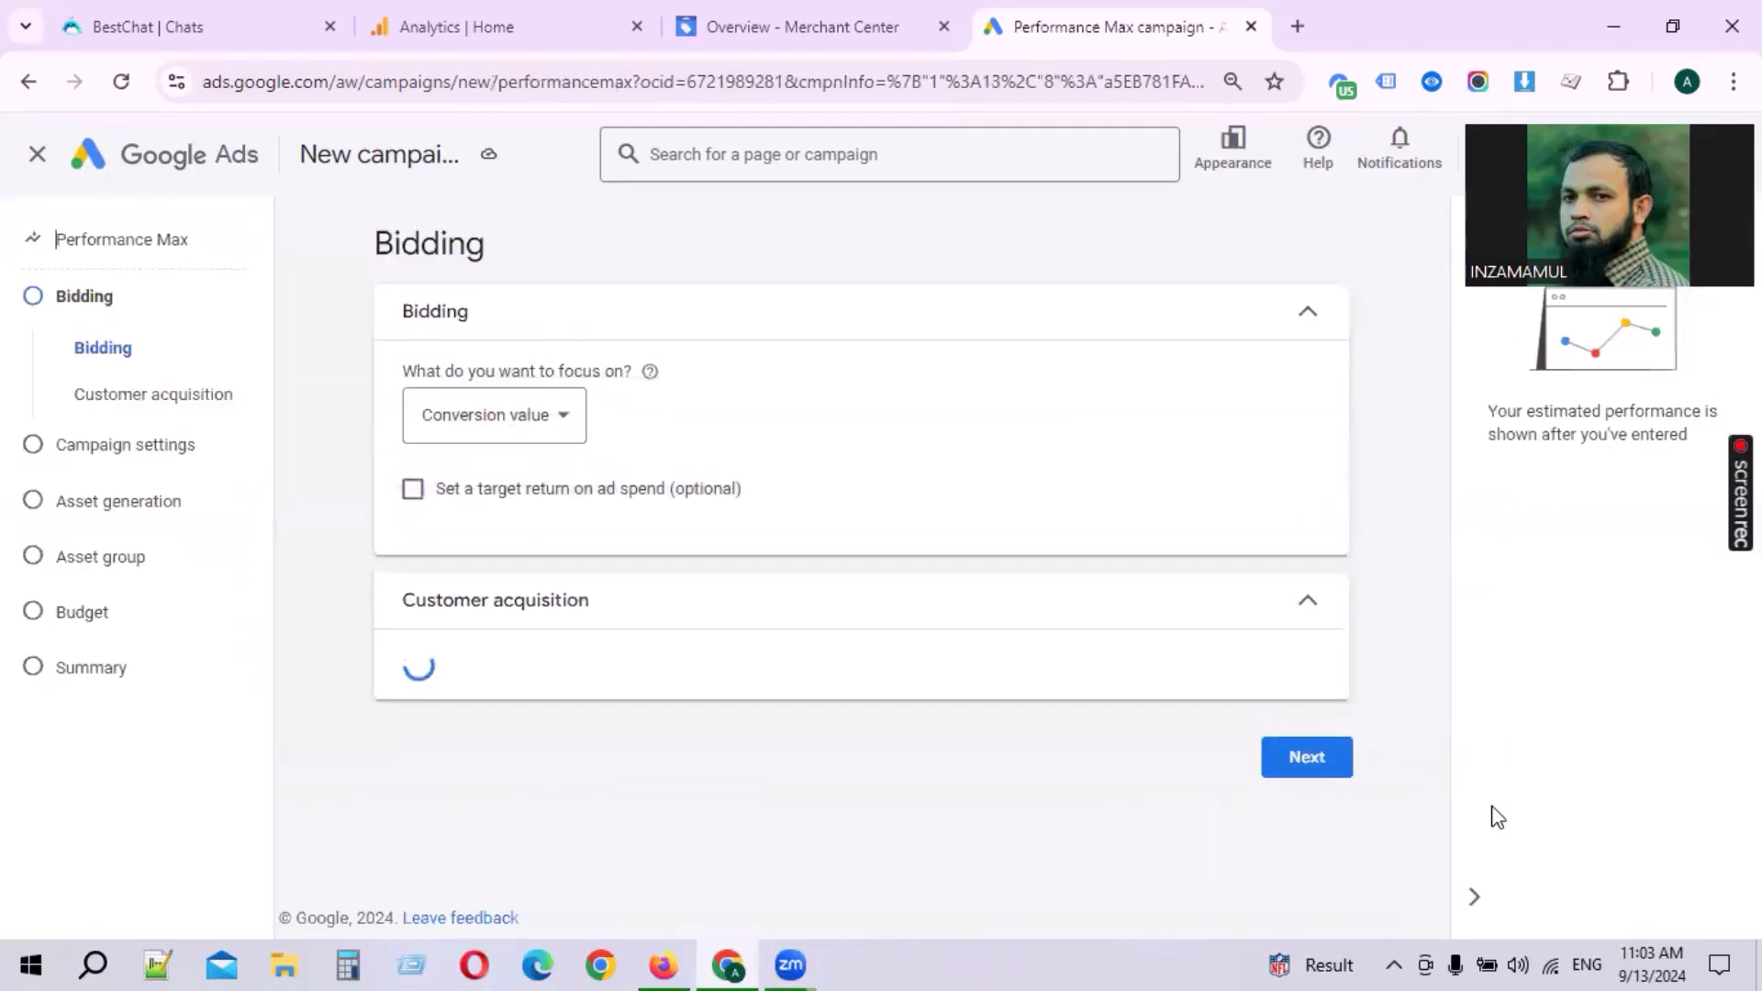
Step: Switch the bidding focus to Conversions and back to Conversion value
double_click(446, 248)
click(472, 382)
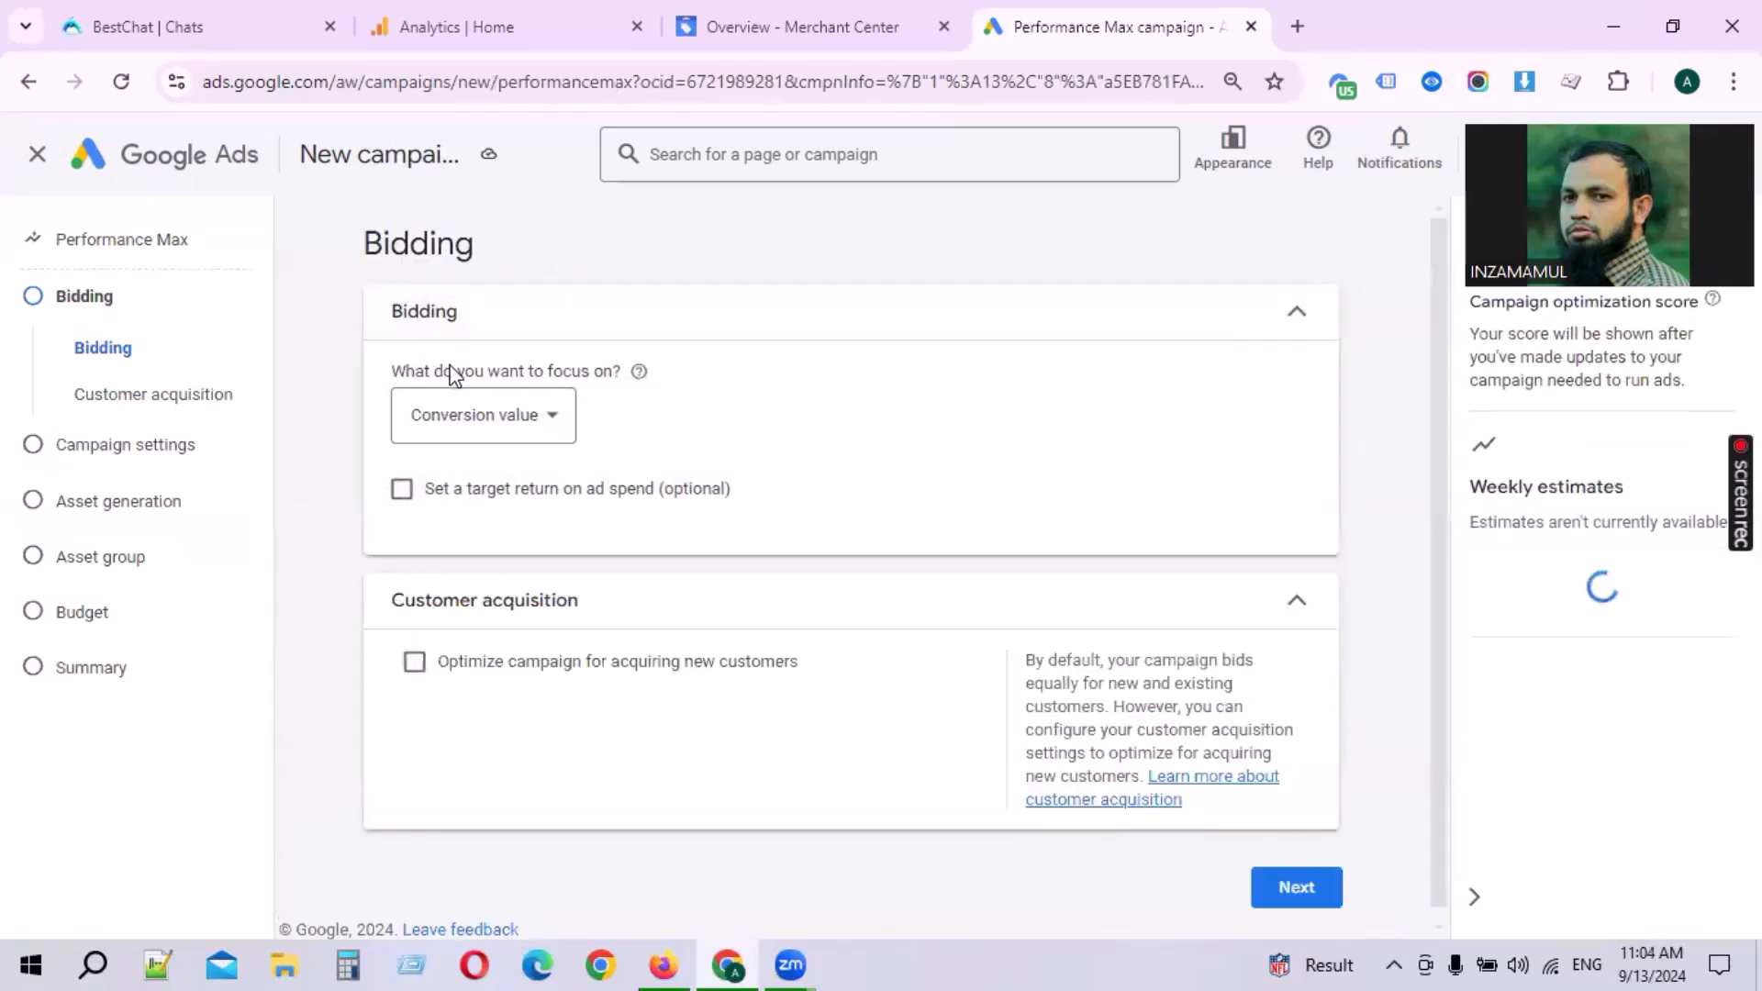
click(556, 428)
click(472, 439)
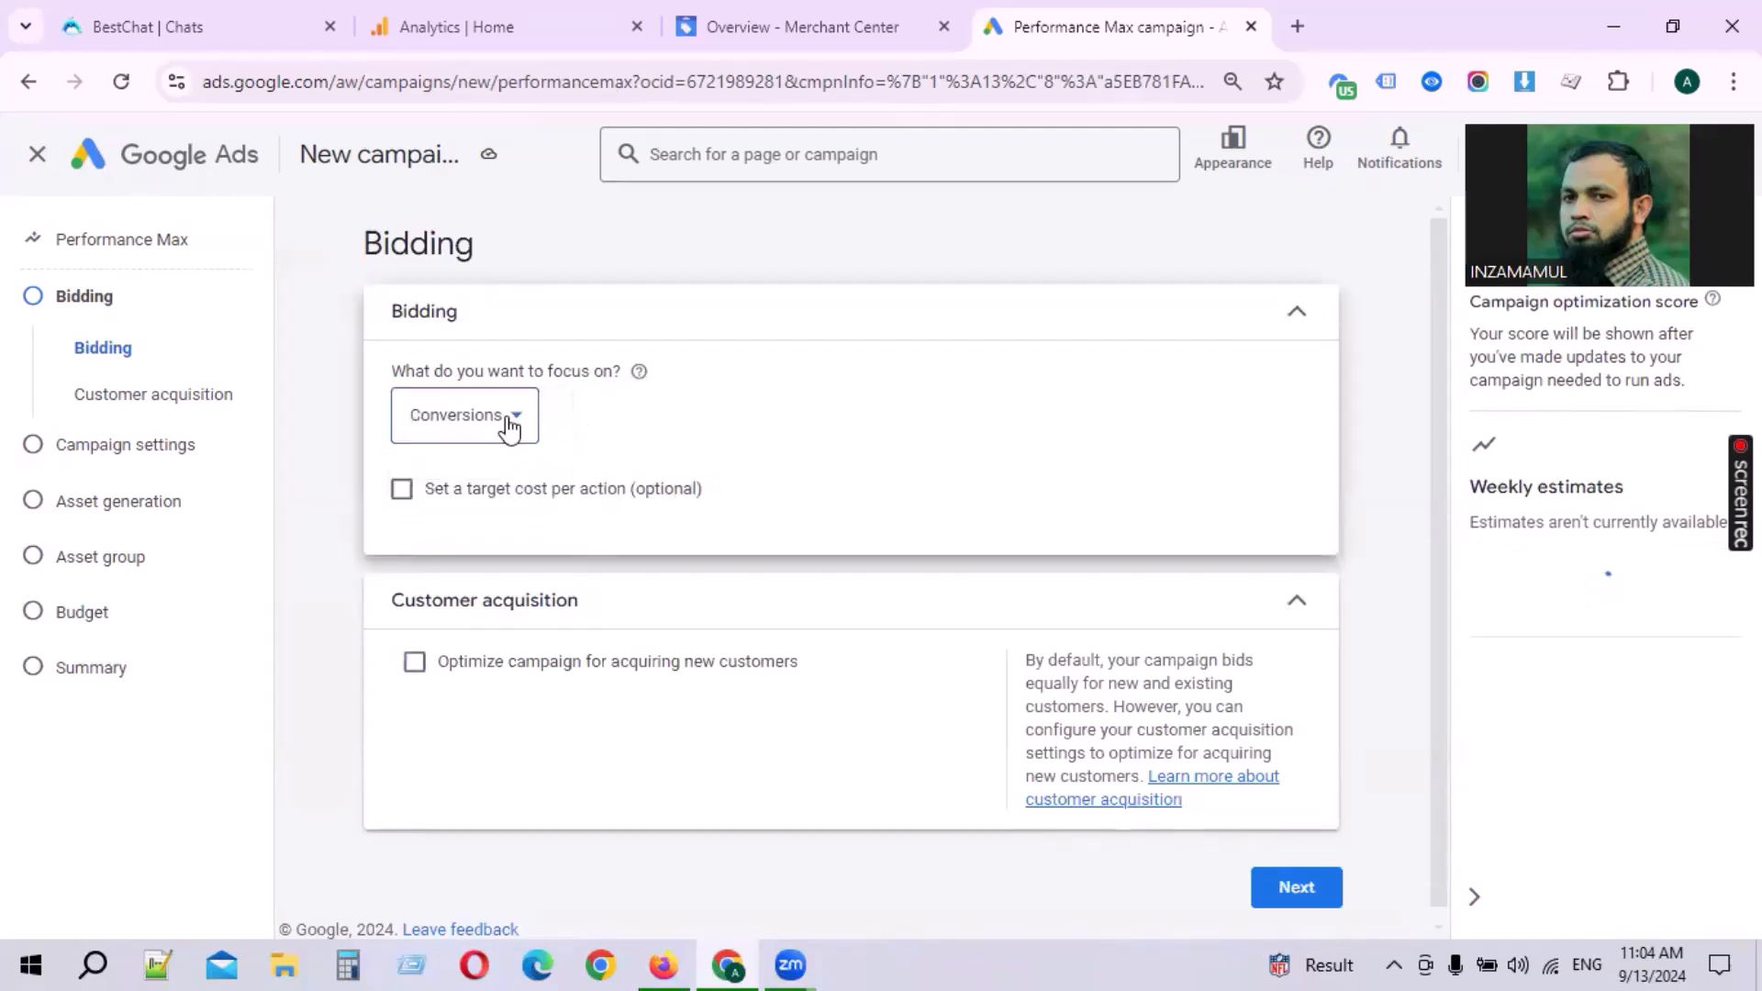
click(509, 422)
click(491, 491)
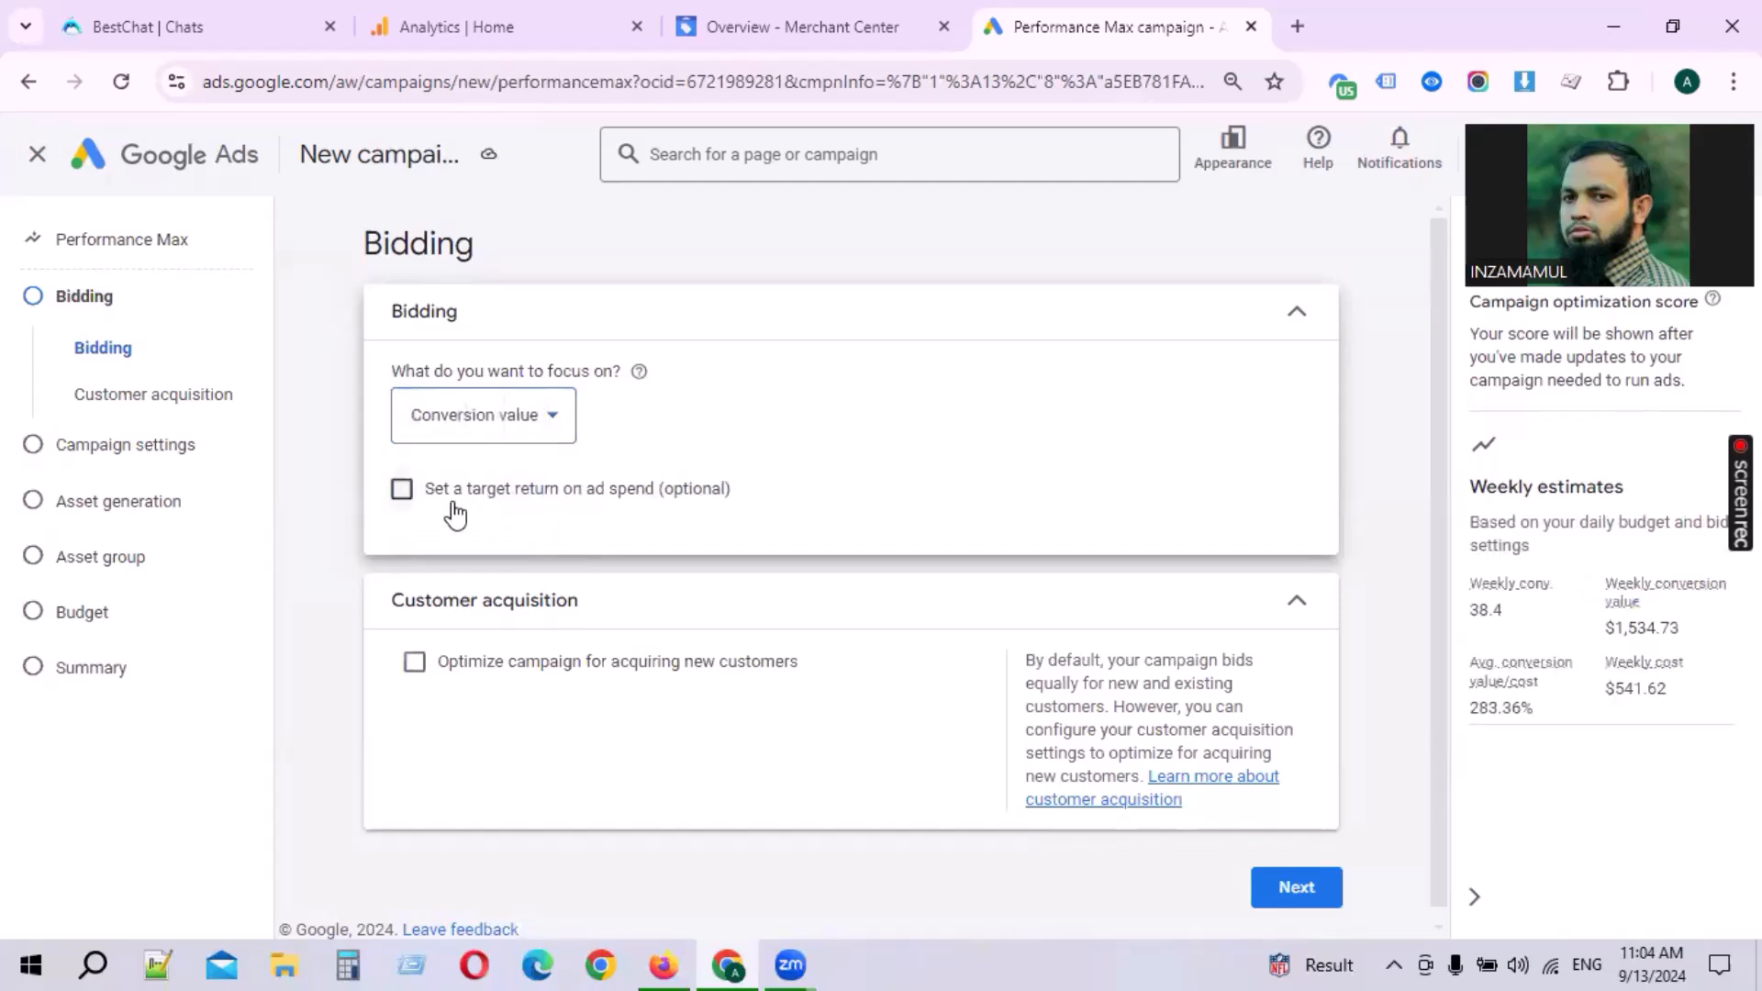
Step: Try a target return on ad spend of 4000%, then turn the target option off
click(609, 495)
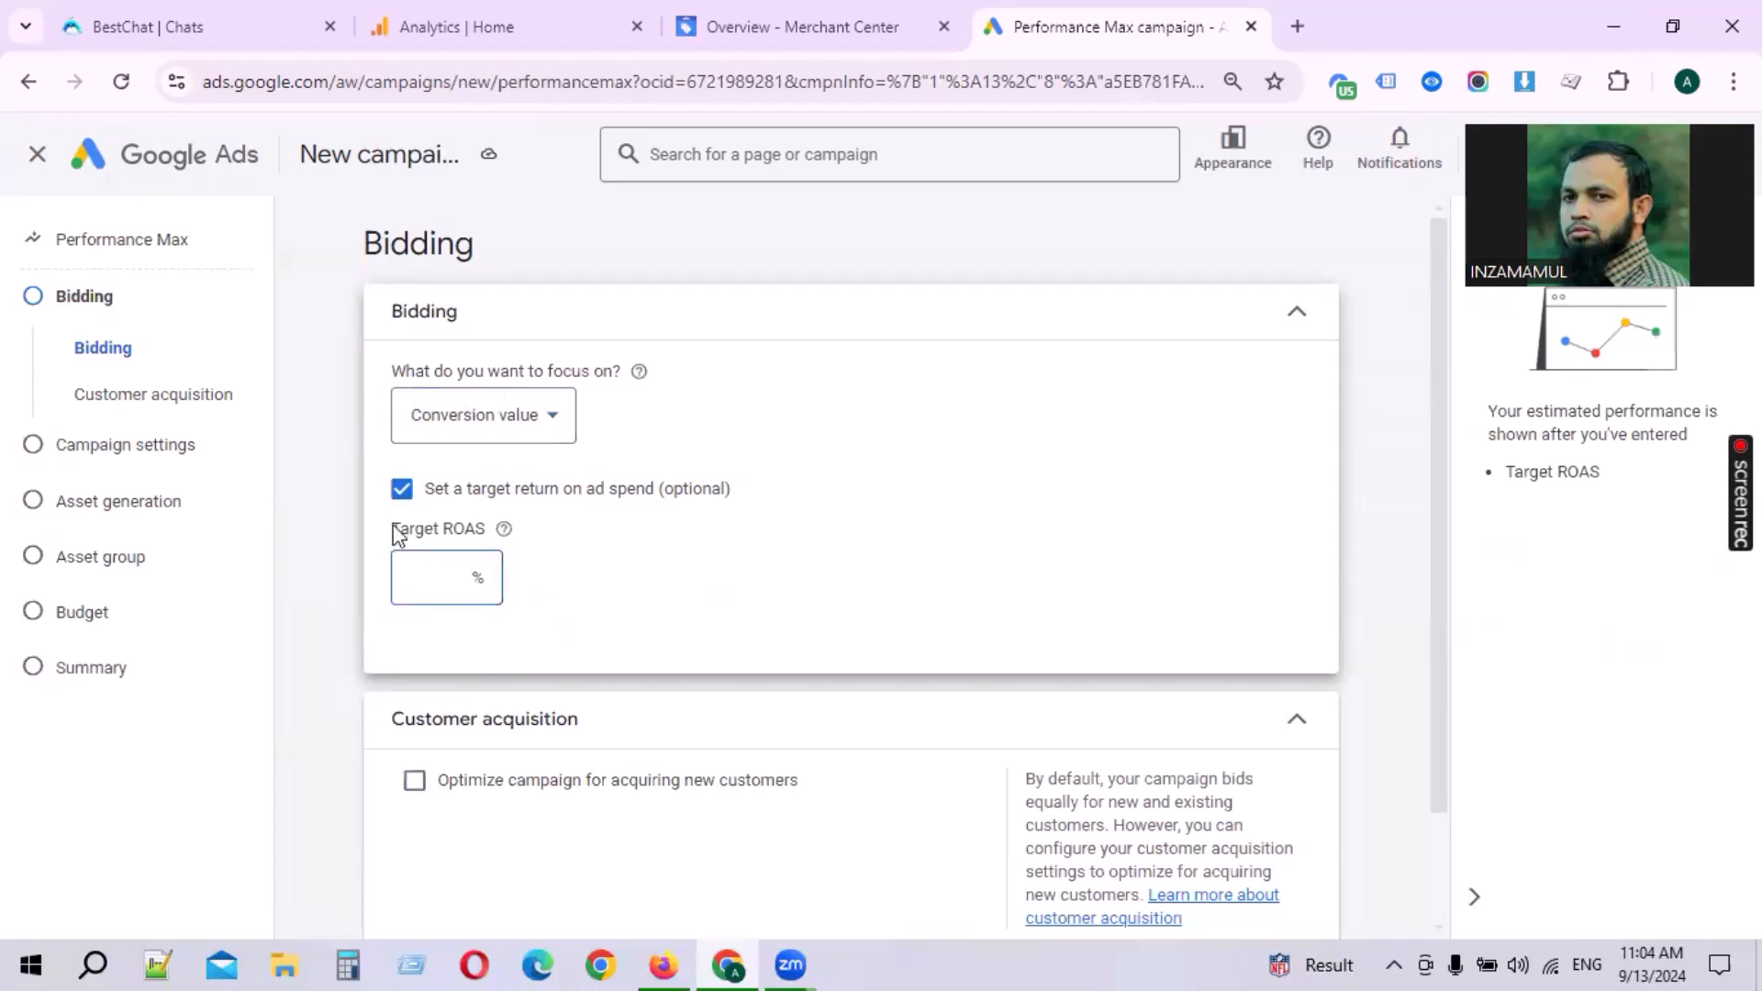
text(4000)
key(BackSpace)
key(BackSpace)
key(BackSpace)
key(BackSpace)
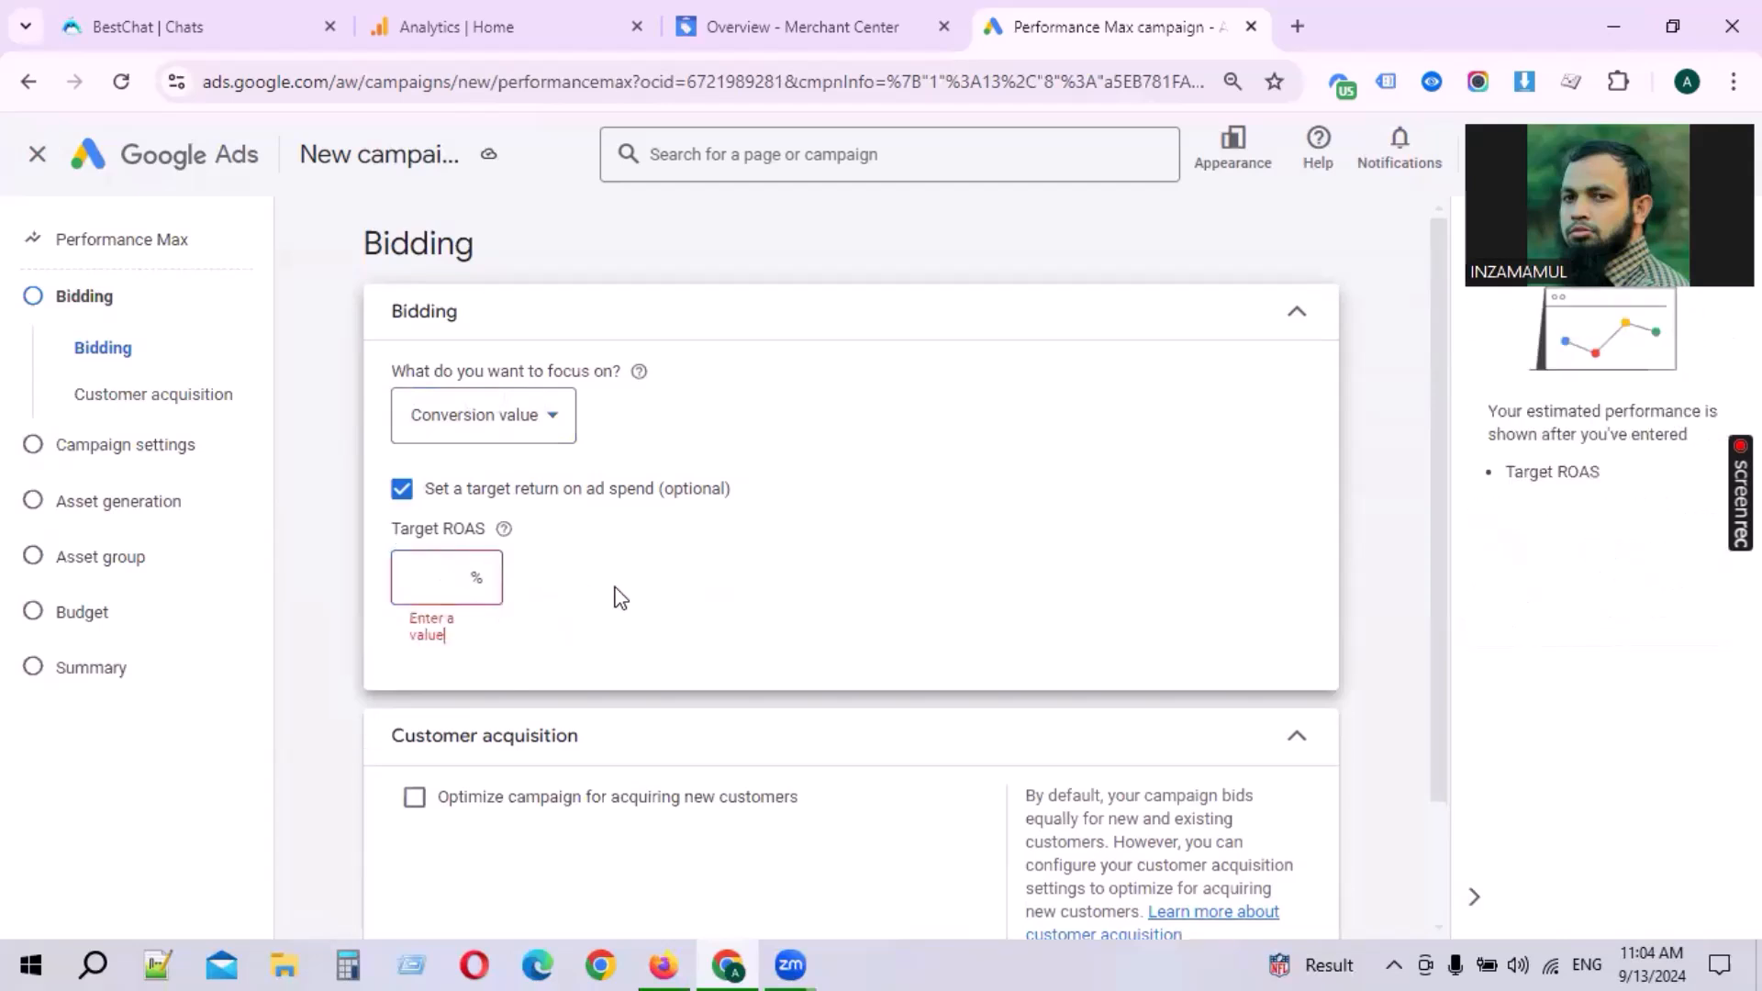
click(448, 494)
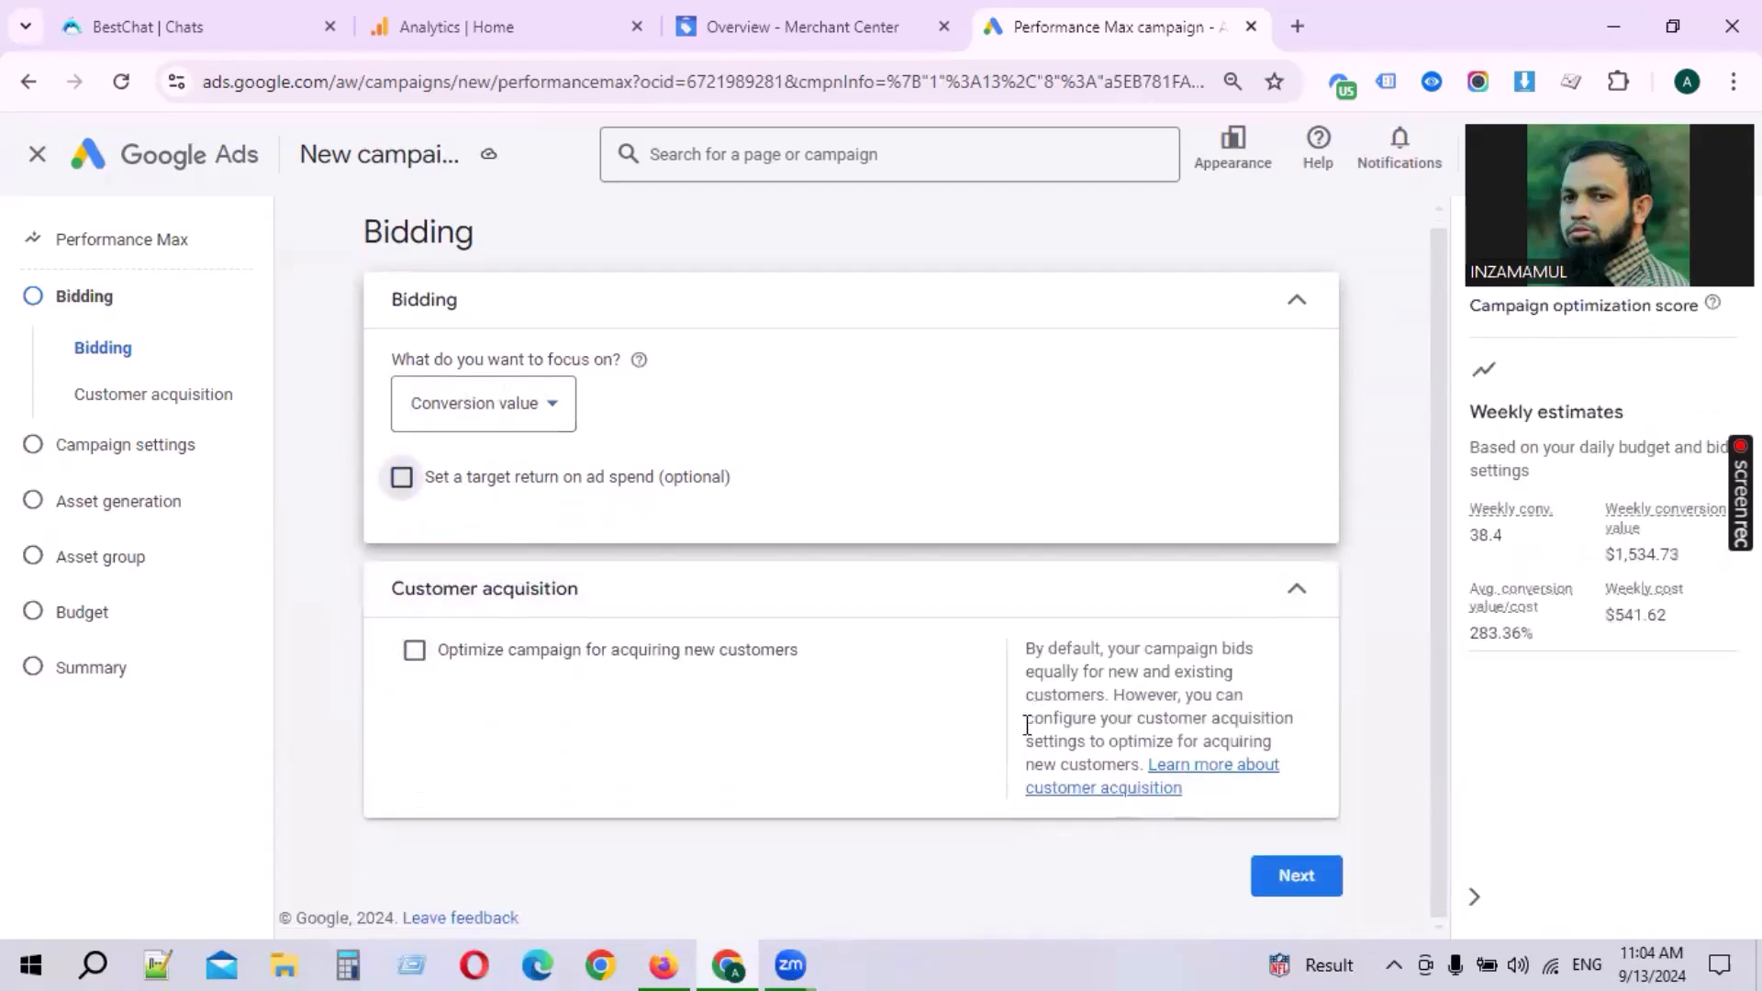
Step: Turn on optimization for acquiring new customers, then turn it off again
drag(390, 592, 849, 690)
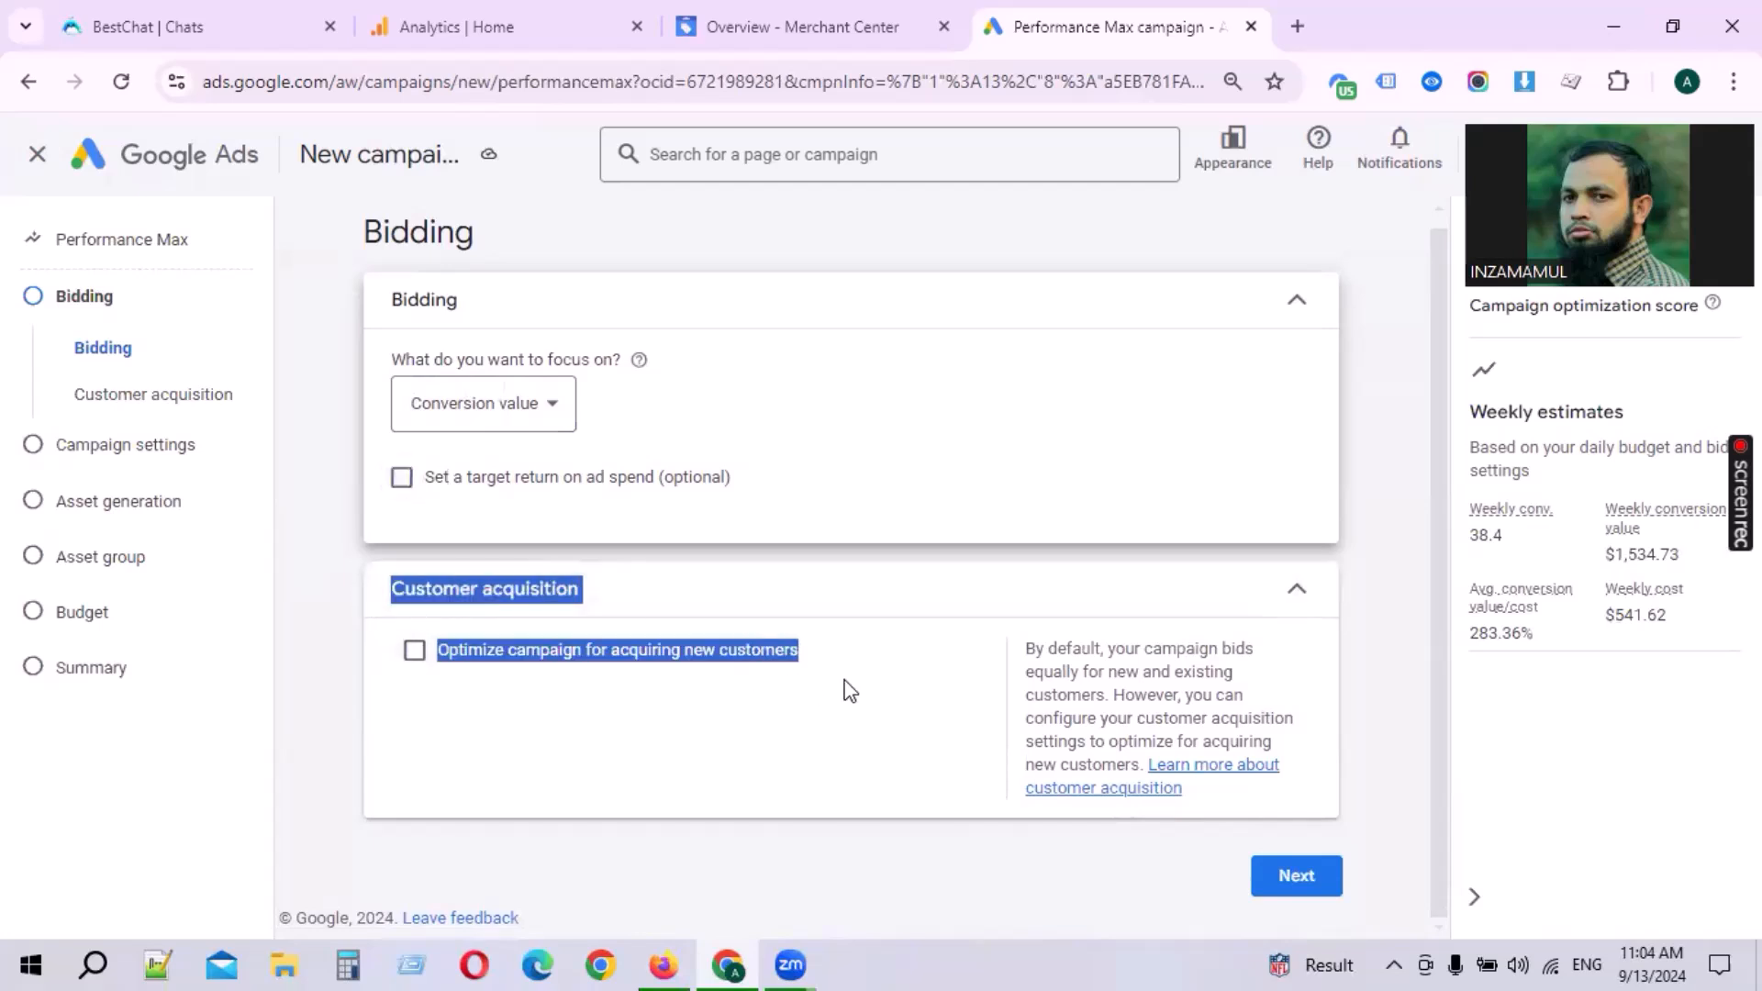
click(1381, 617)
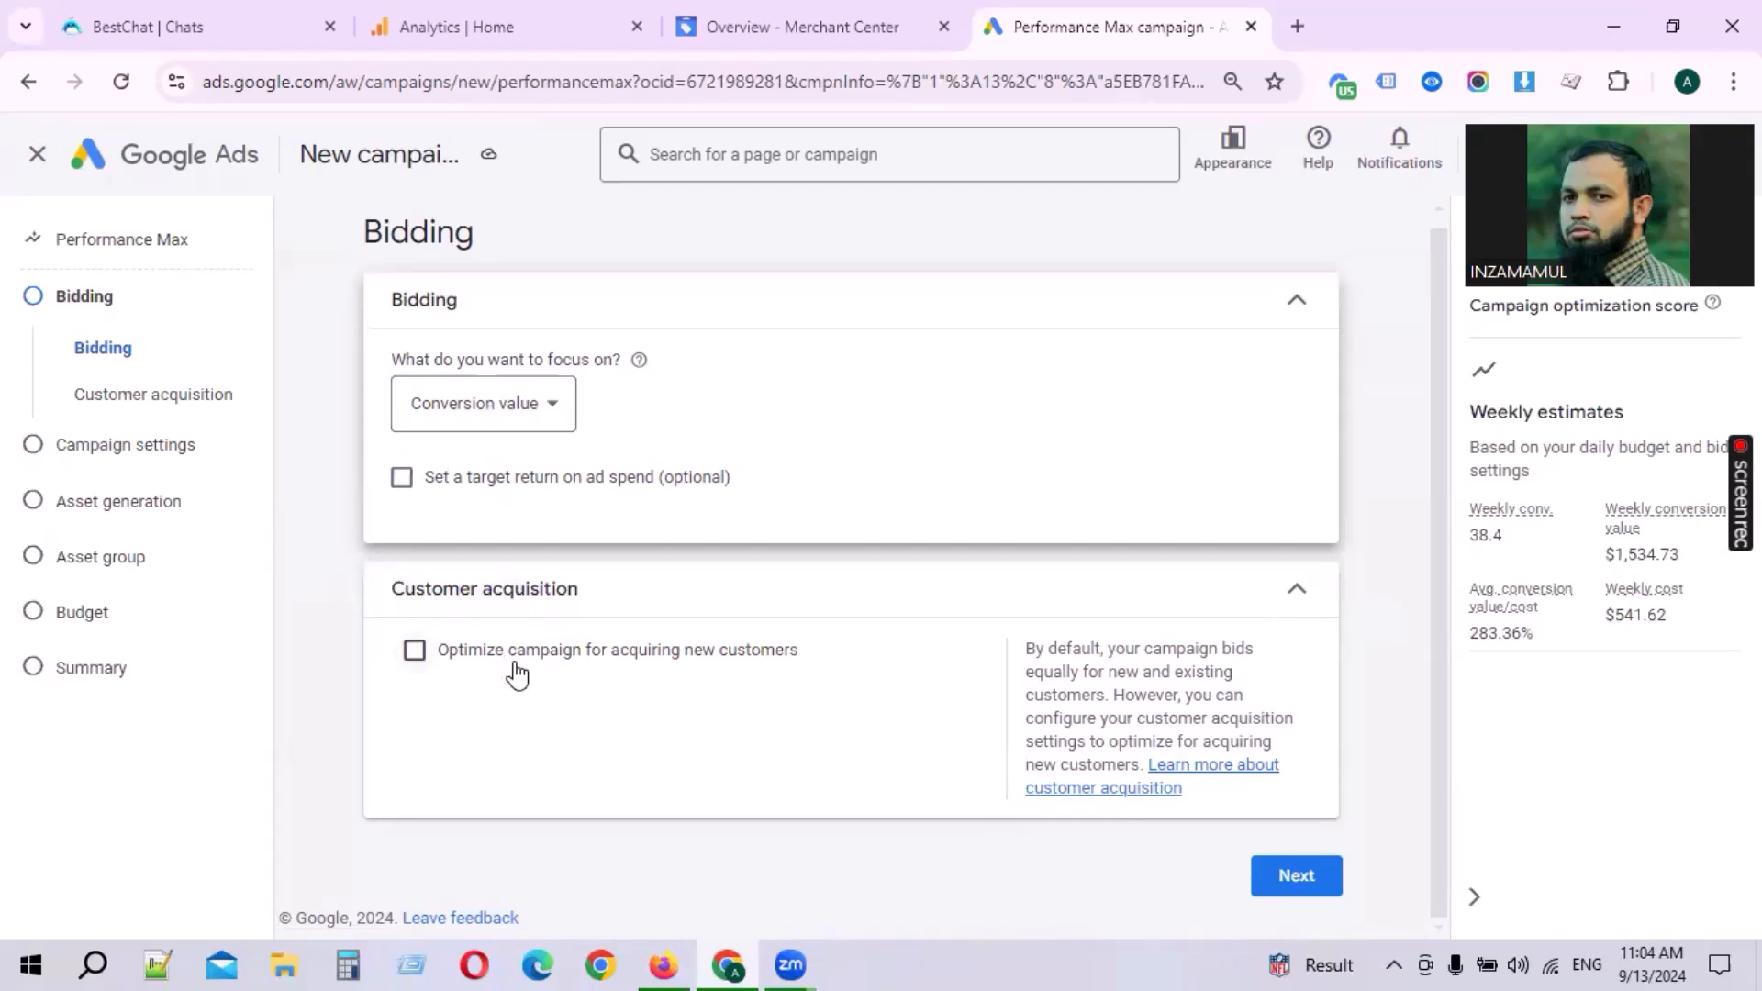
click(474, 654)
scroll(758, 669, down, 2)
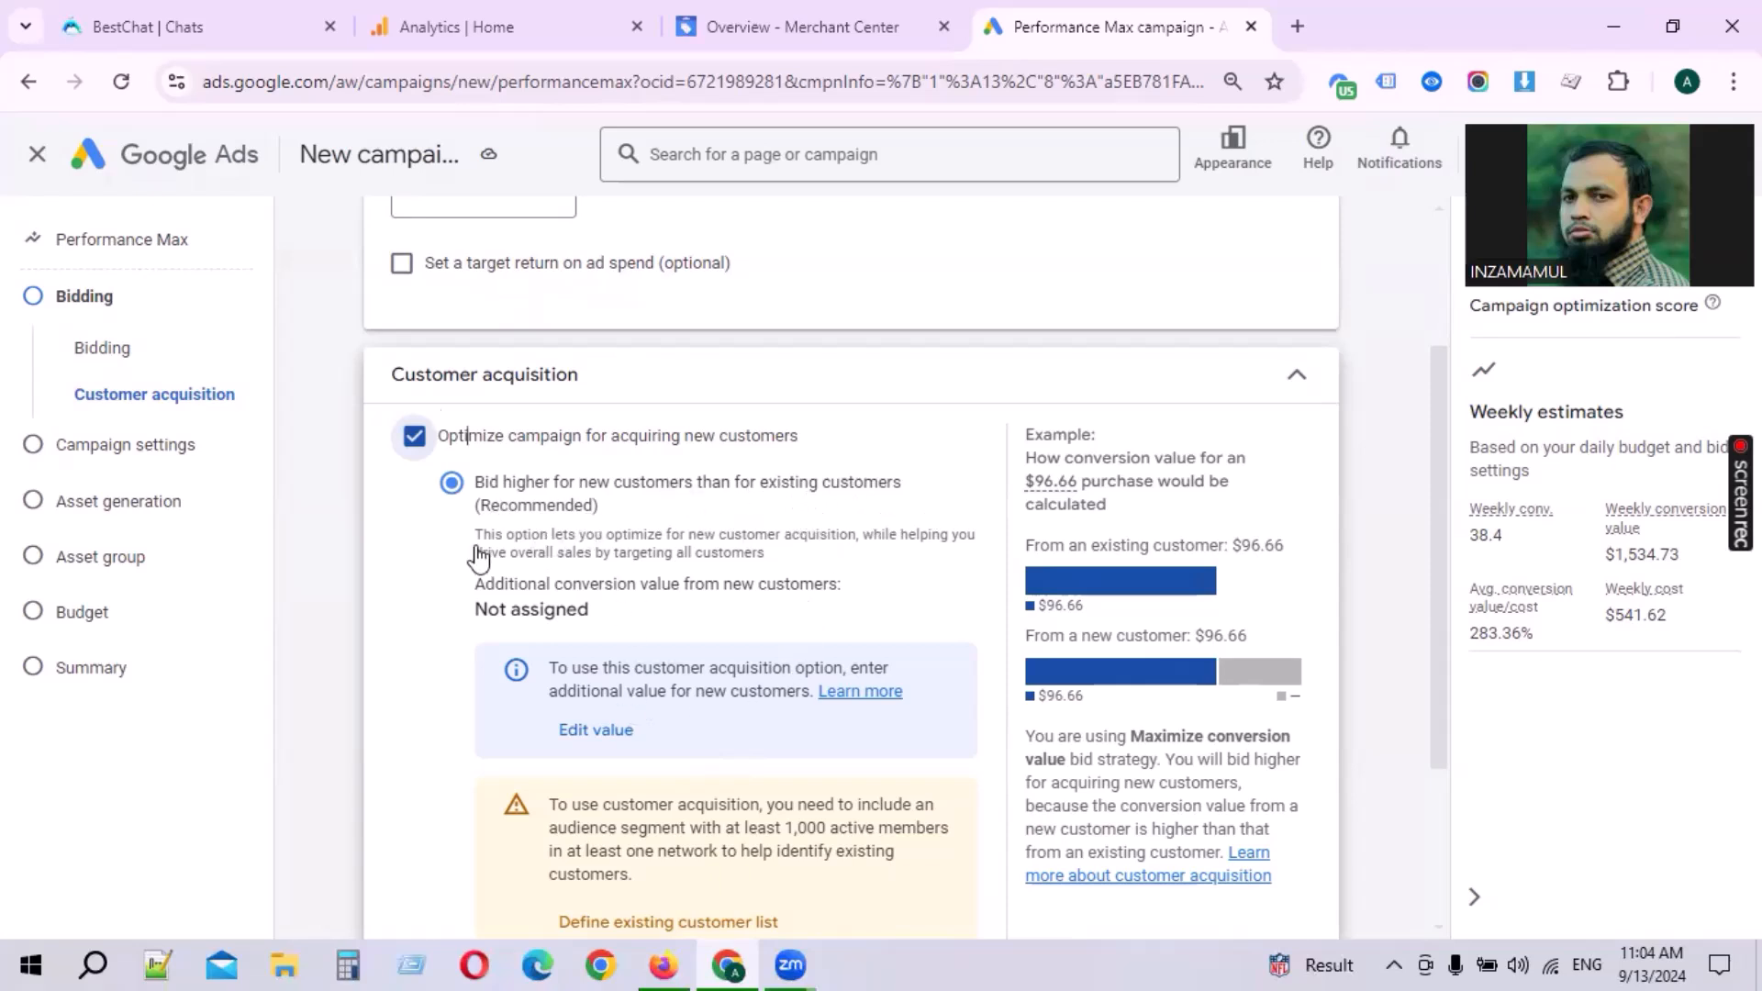
click(415, 438)
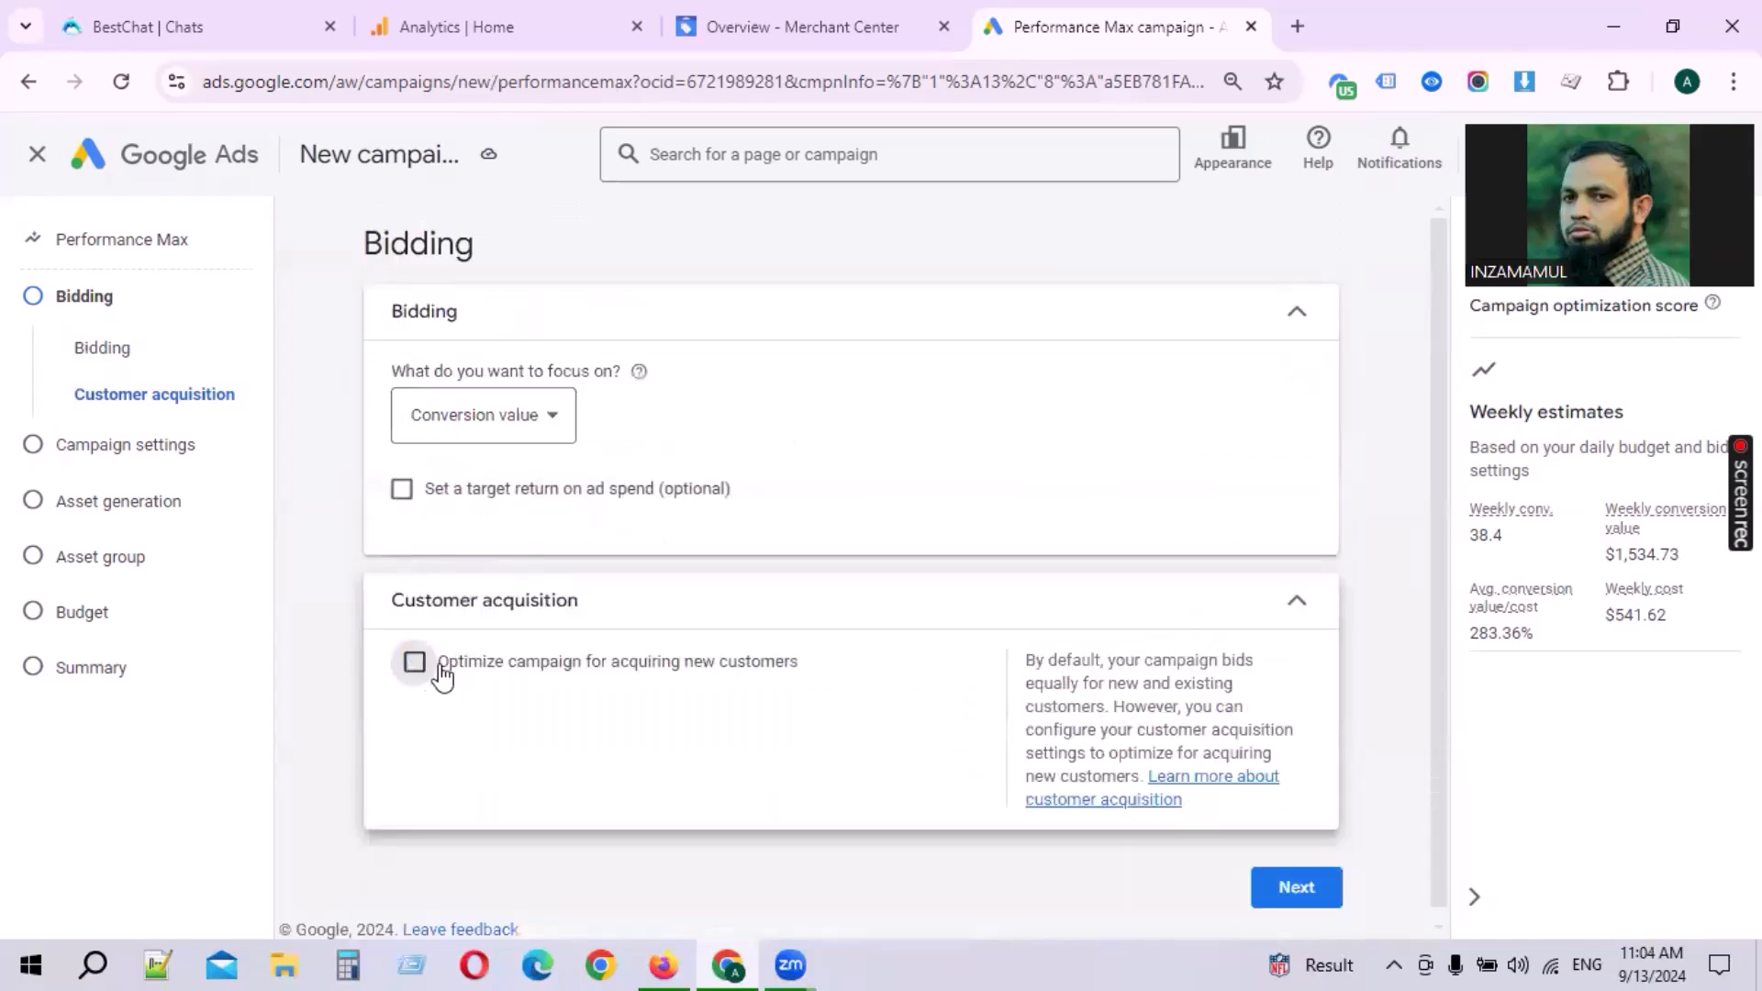
Step: Continue from bidding to the campaign settings without new-customer optimization
drag(391, 613, 669, 621)
click(669, 620)
click(582, 602)
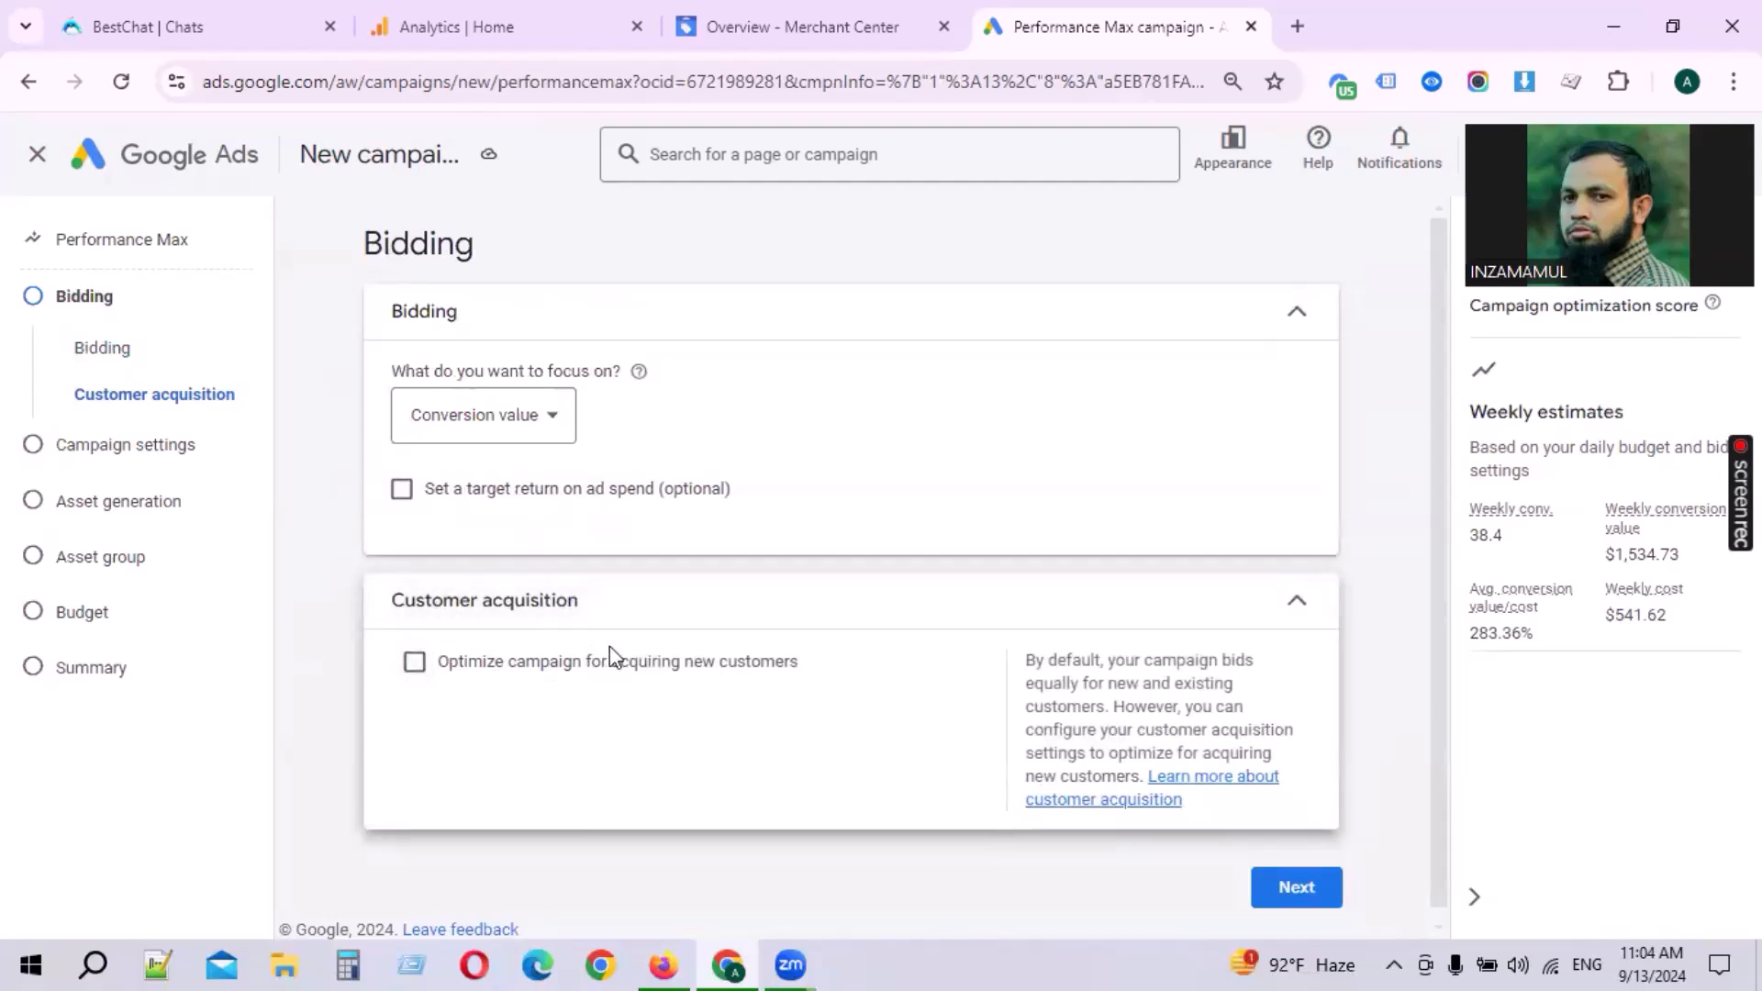
scroll(1239, 690, down, 1)
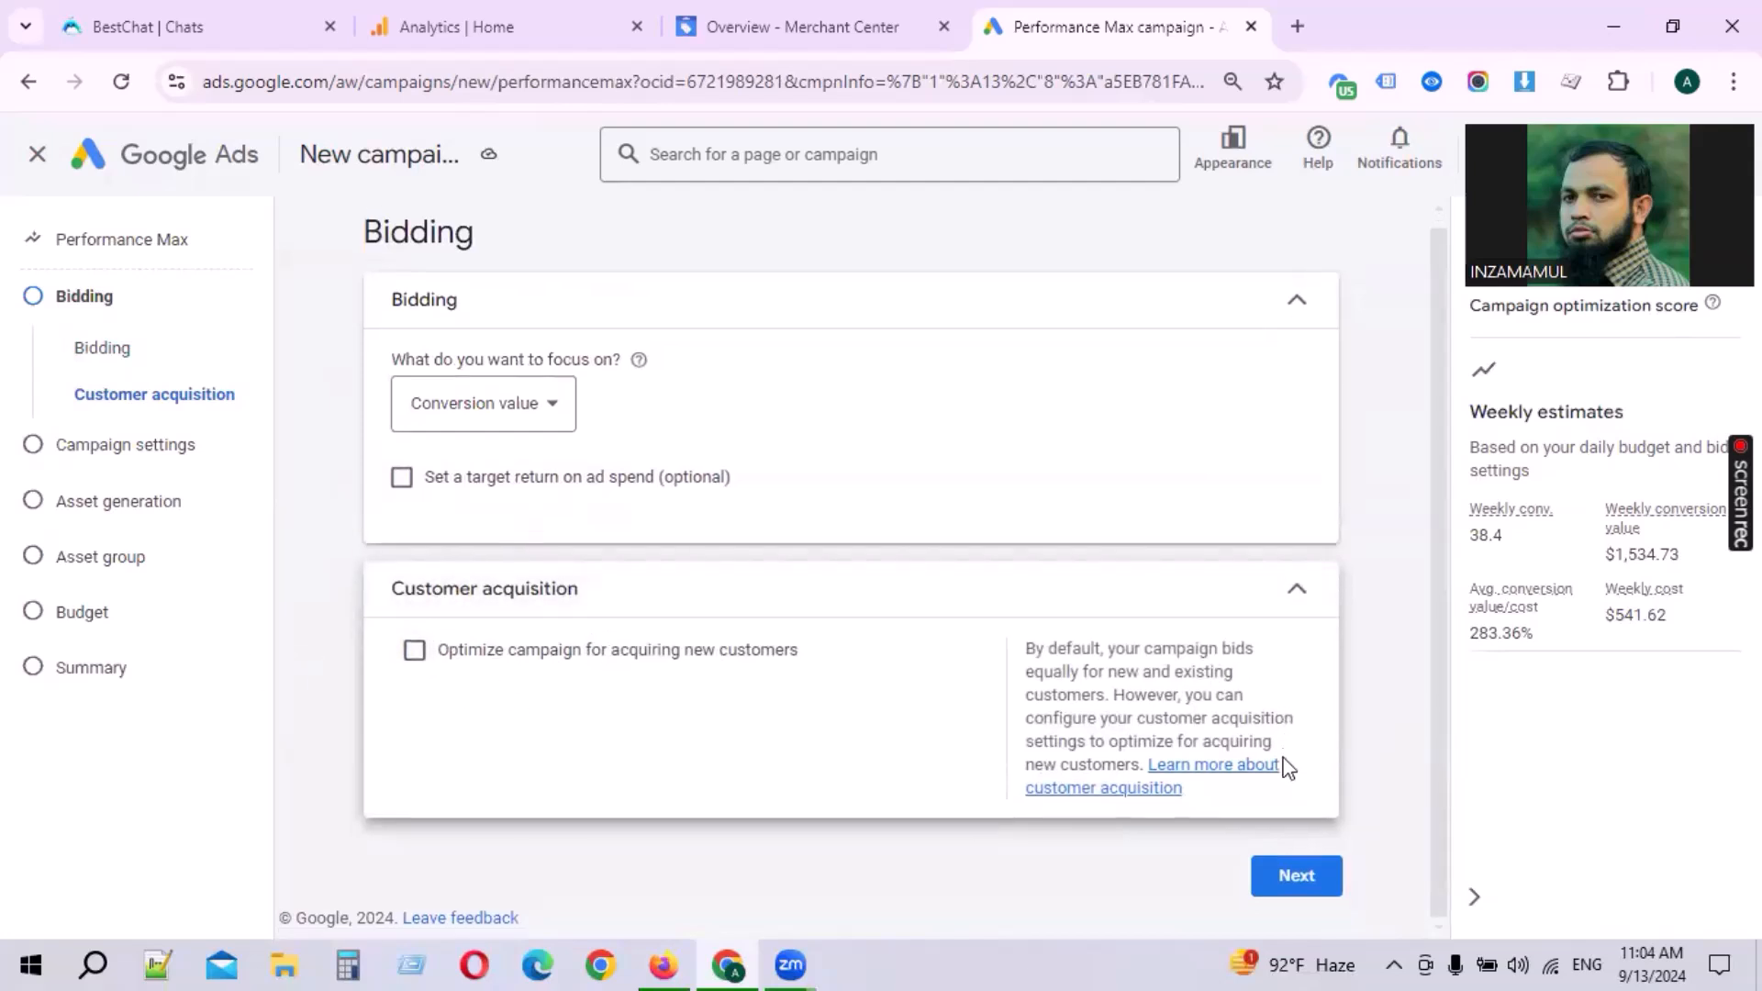
click(1312, 876)
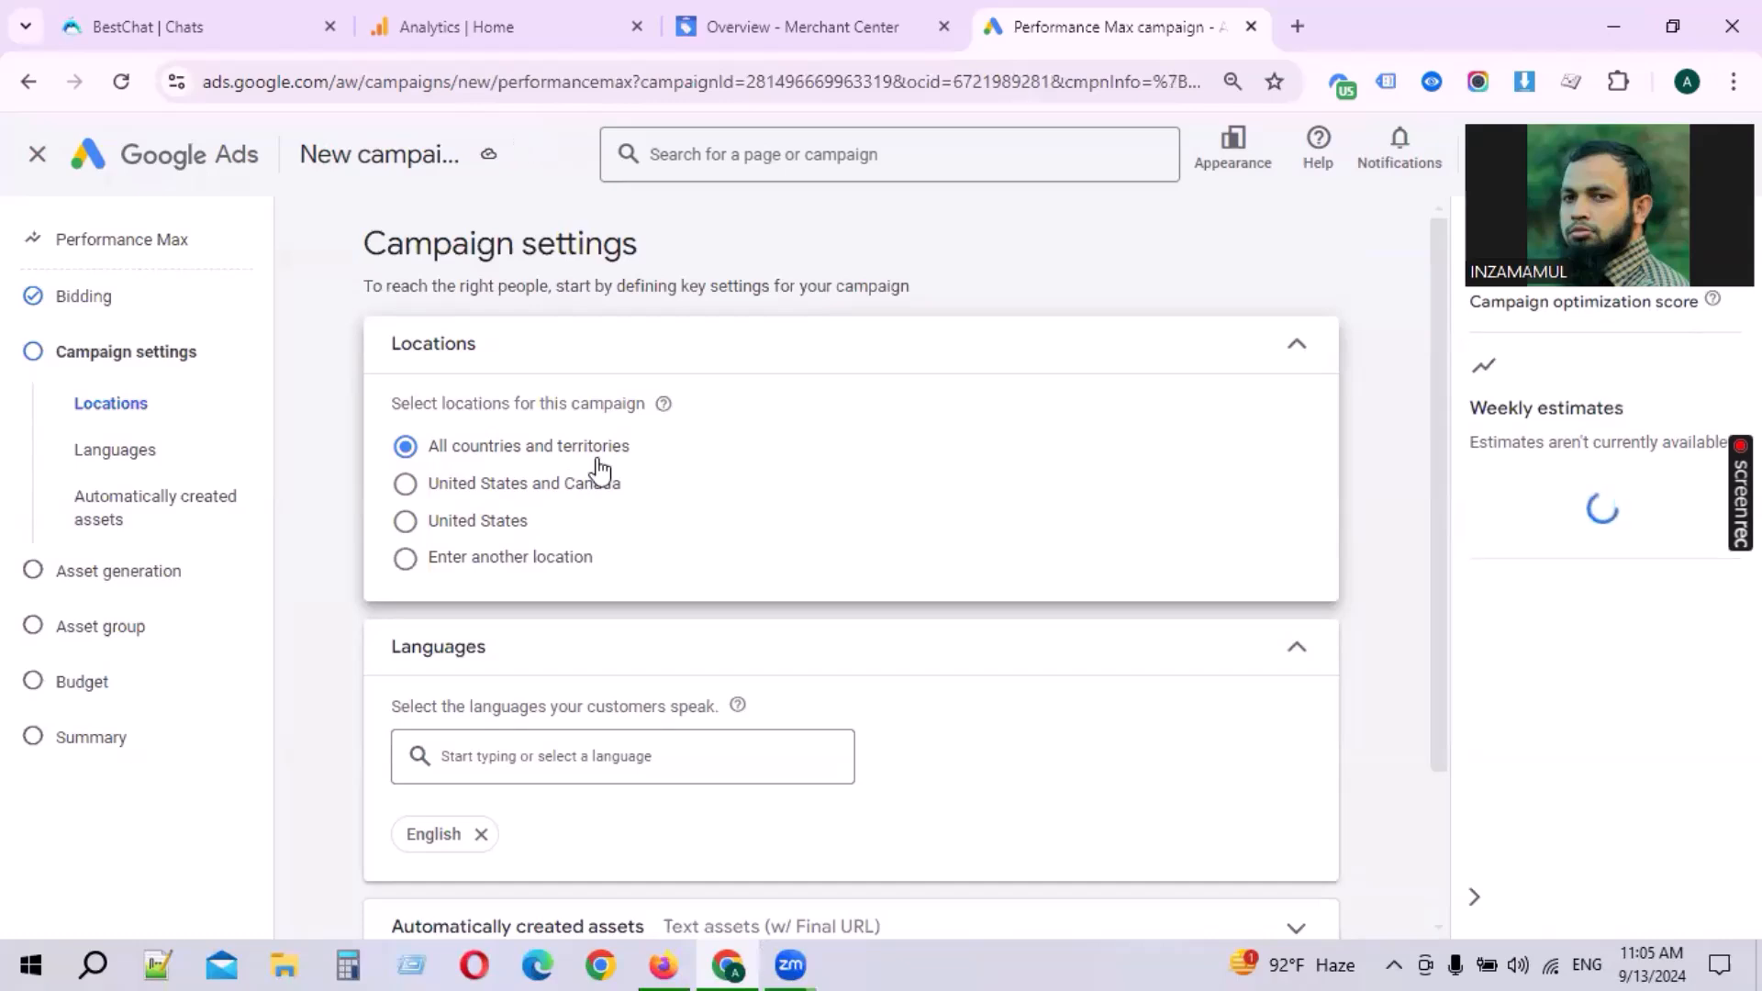
Step: Open the Merchant Center data sources to check the product source's country and language
click(785, 27)
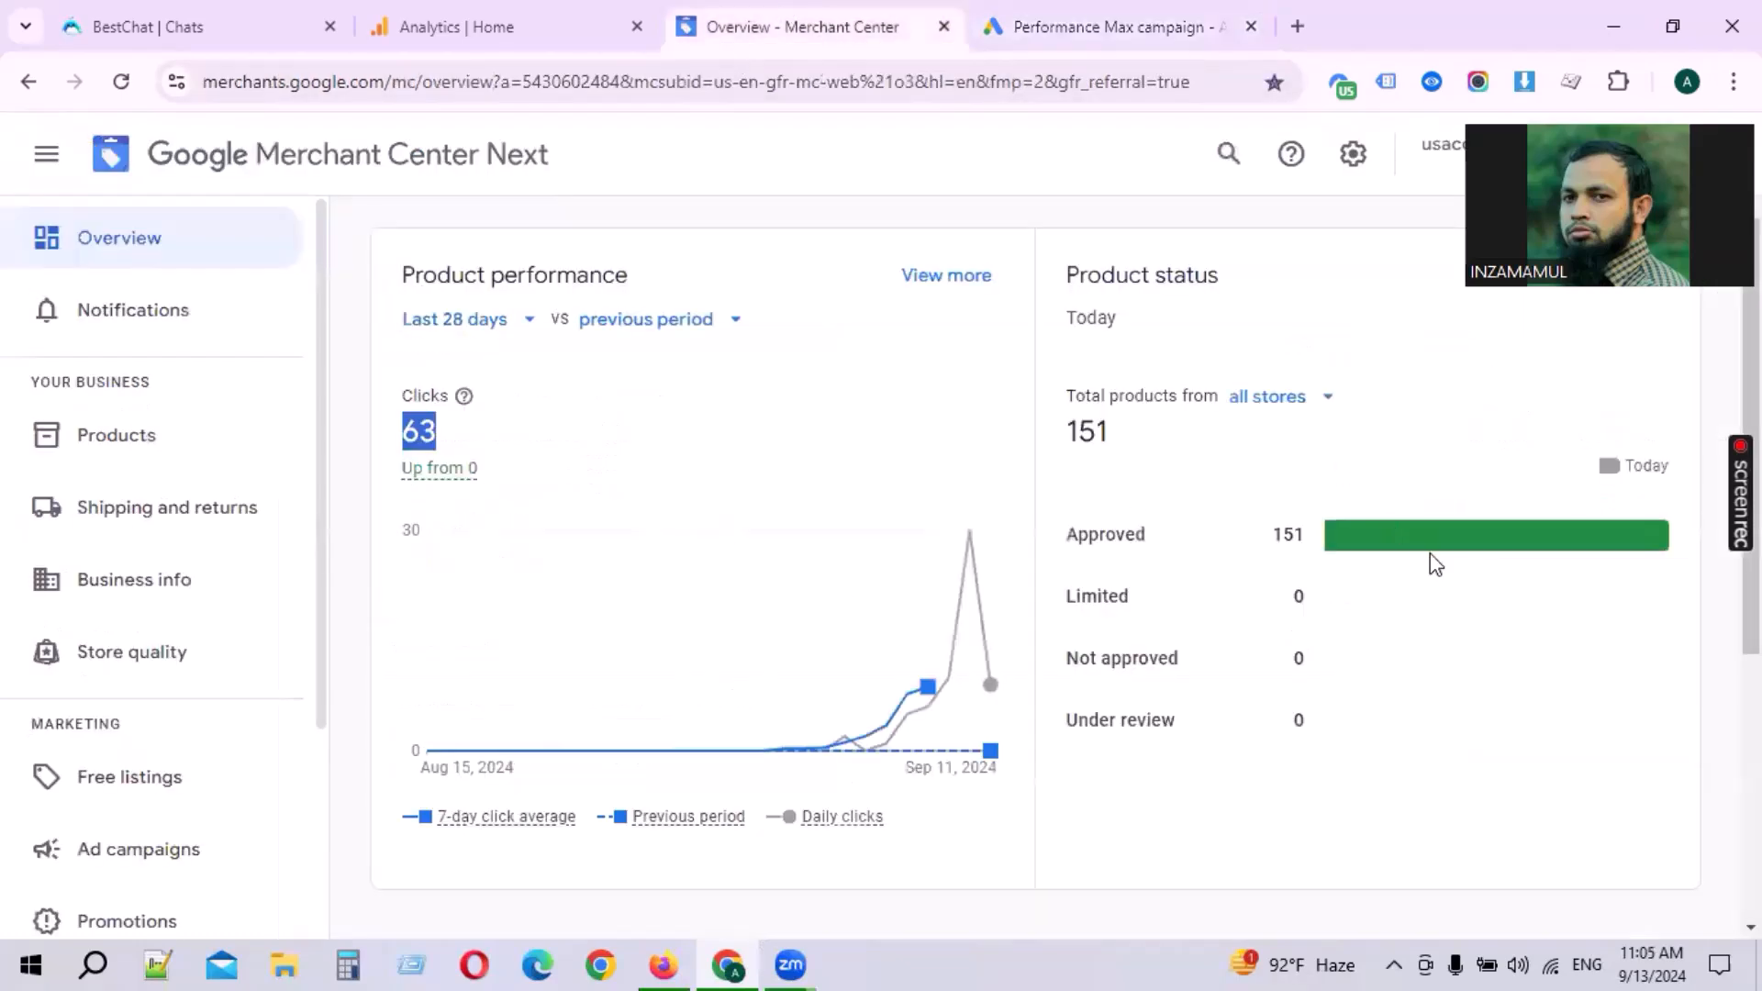
click(1179, 15)
click(904, 30)
click(1356, 152)
click(1308, 230)
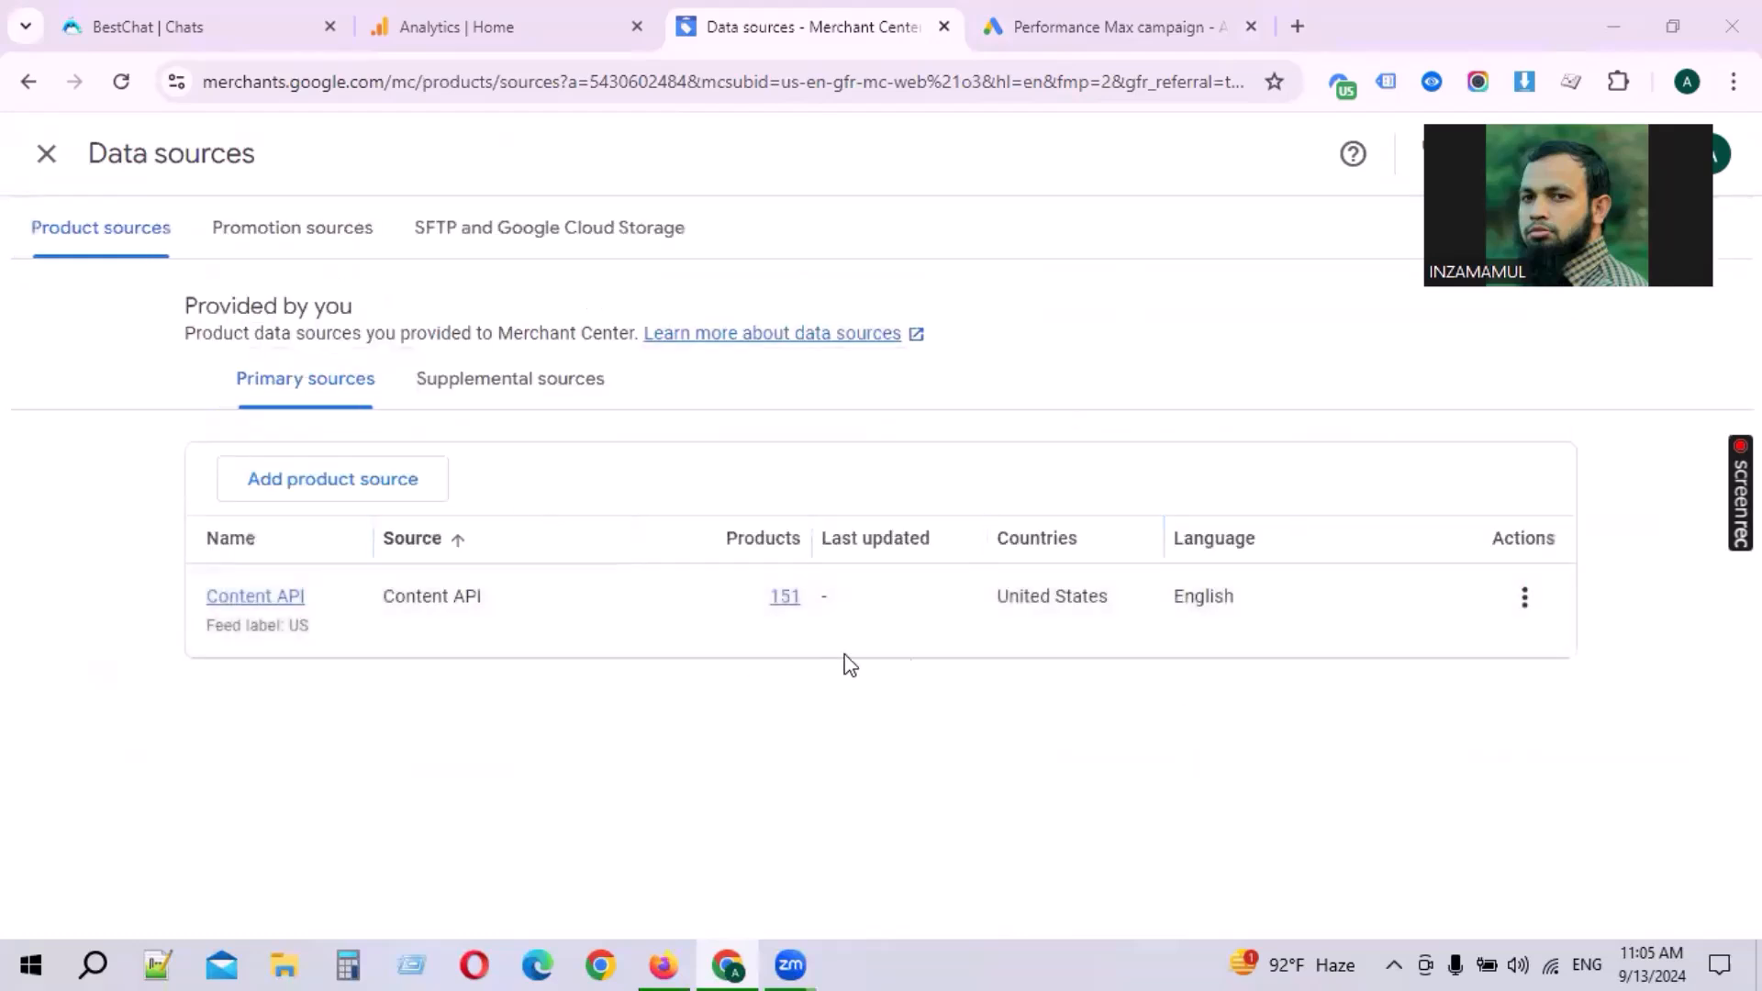
drag(1053, 607, 1125, 622)
click(1141, 745)
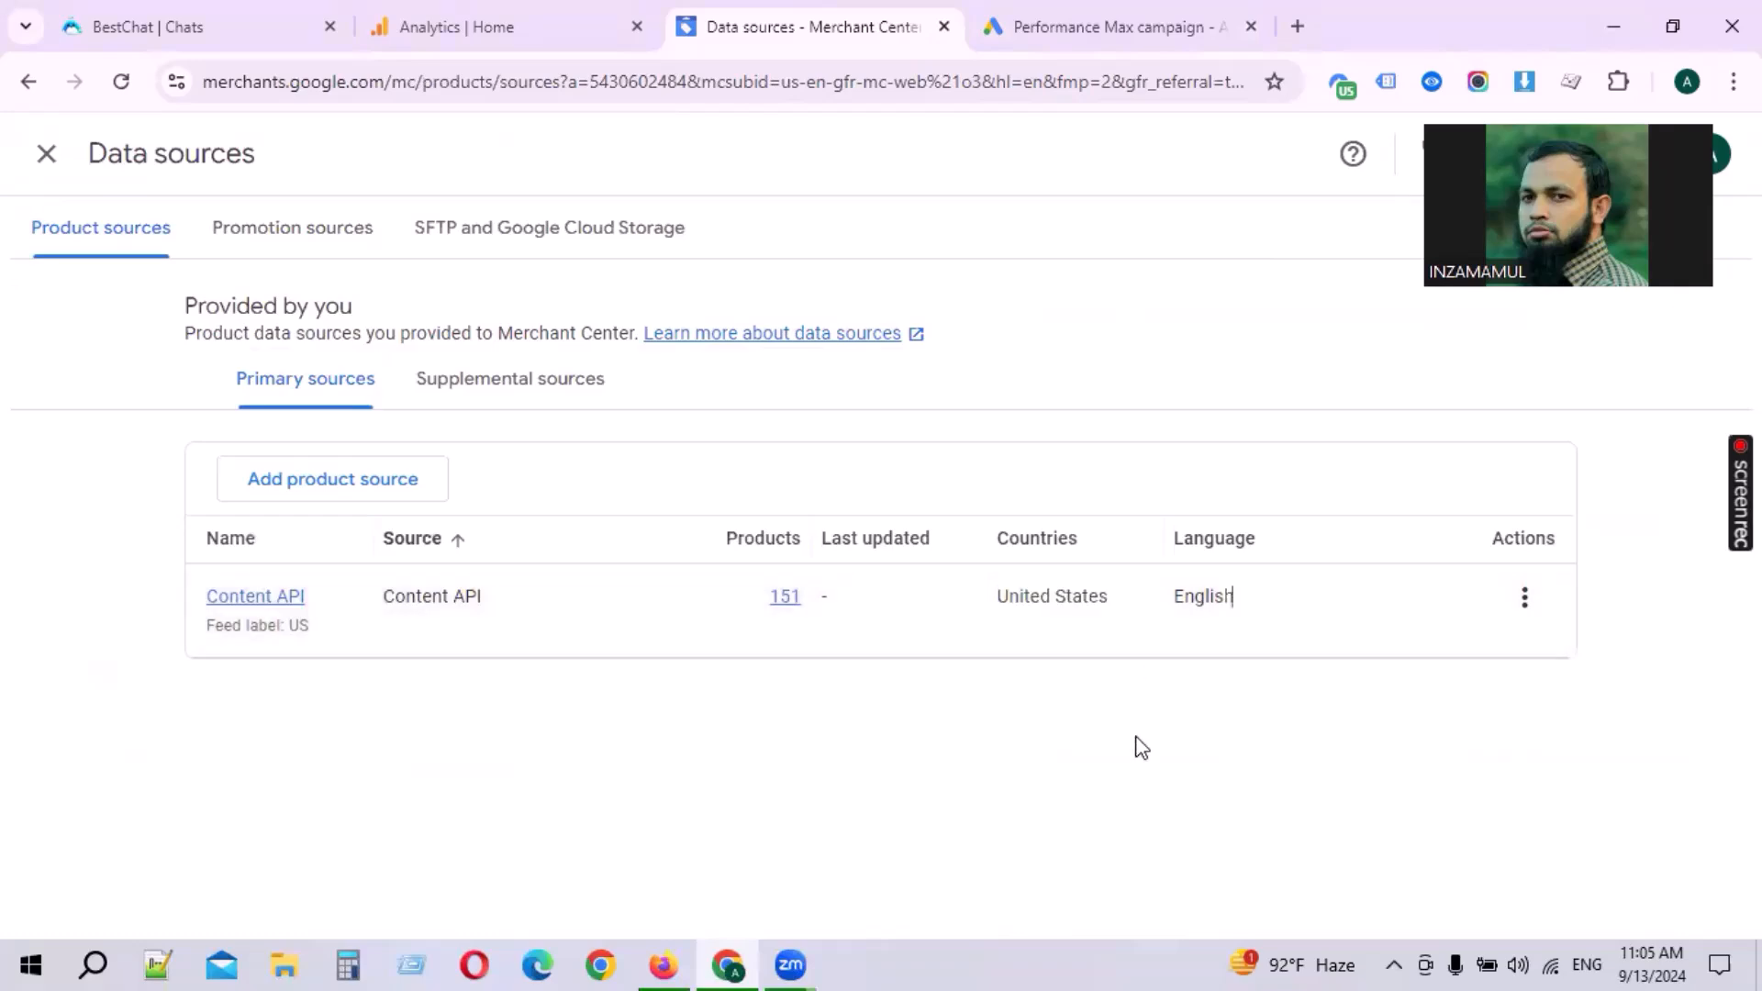
Step: Set the campaign location to United States
click(513, 3)
click(1149, 13)
click(493, 524)
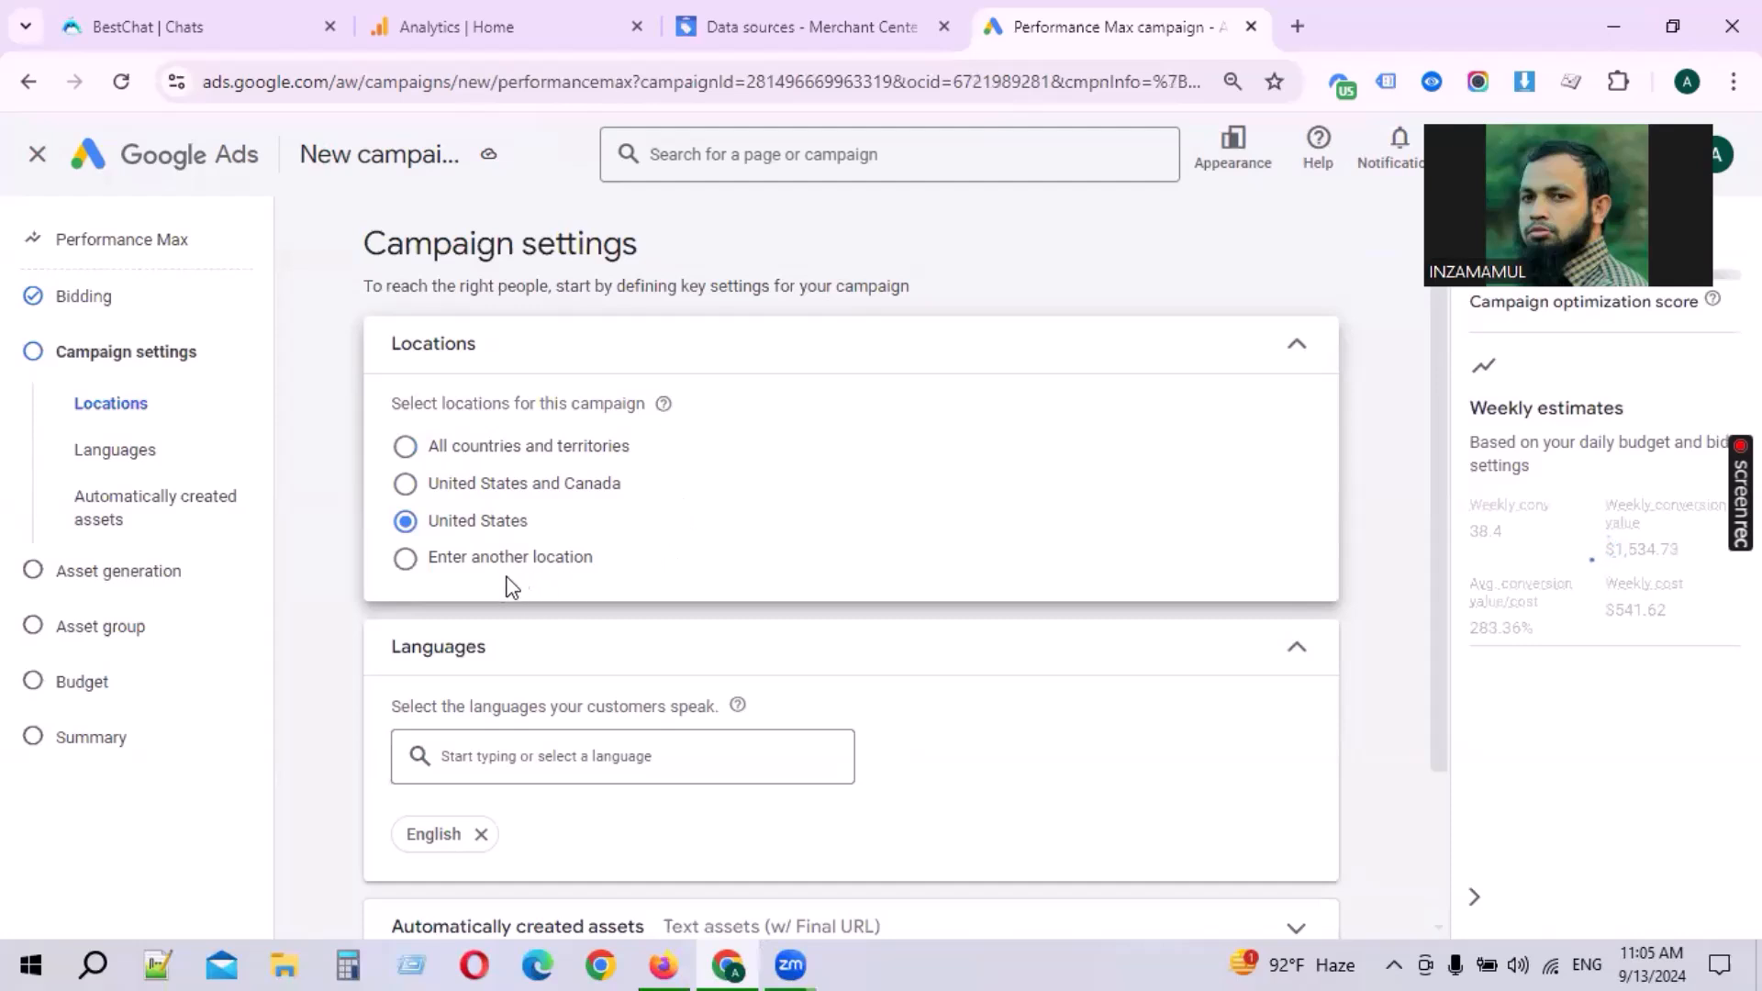
click(580, 574)
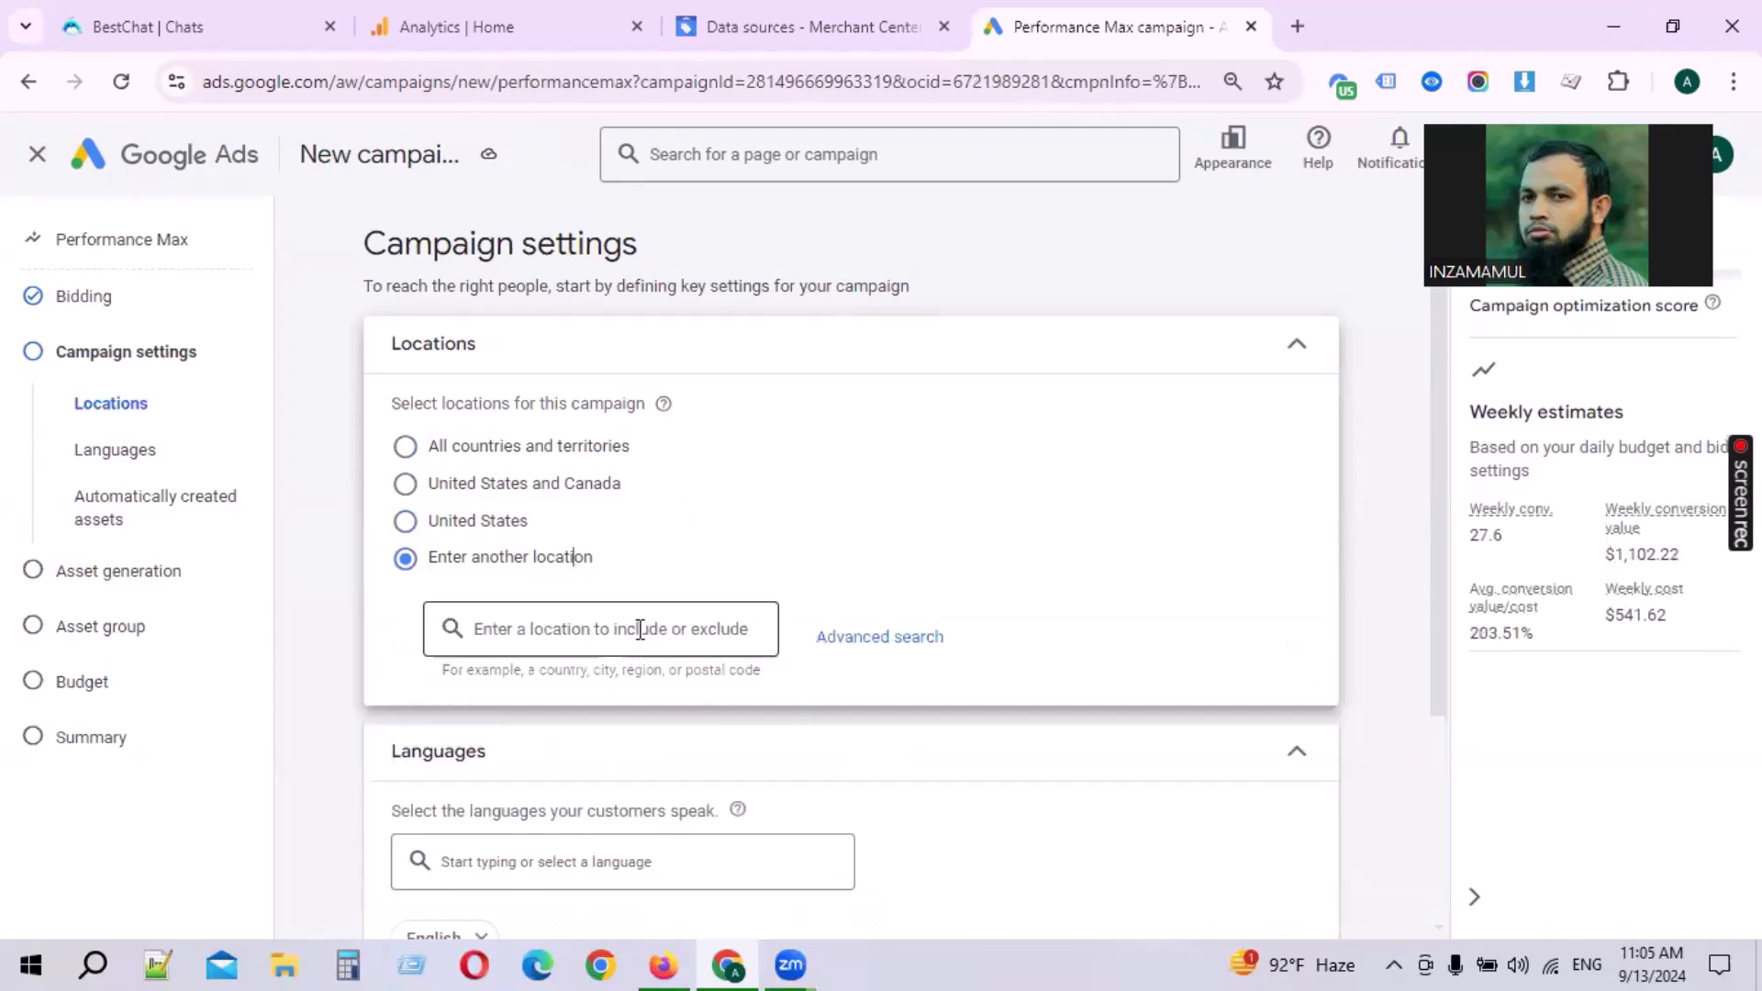
click(491, 523)
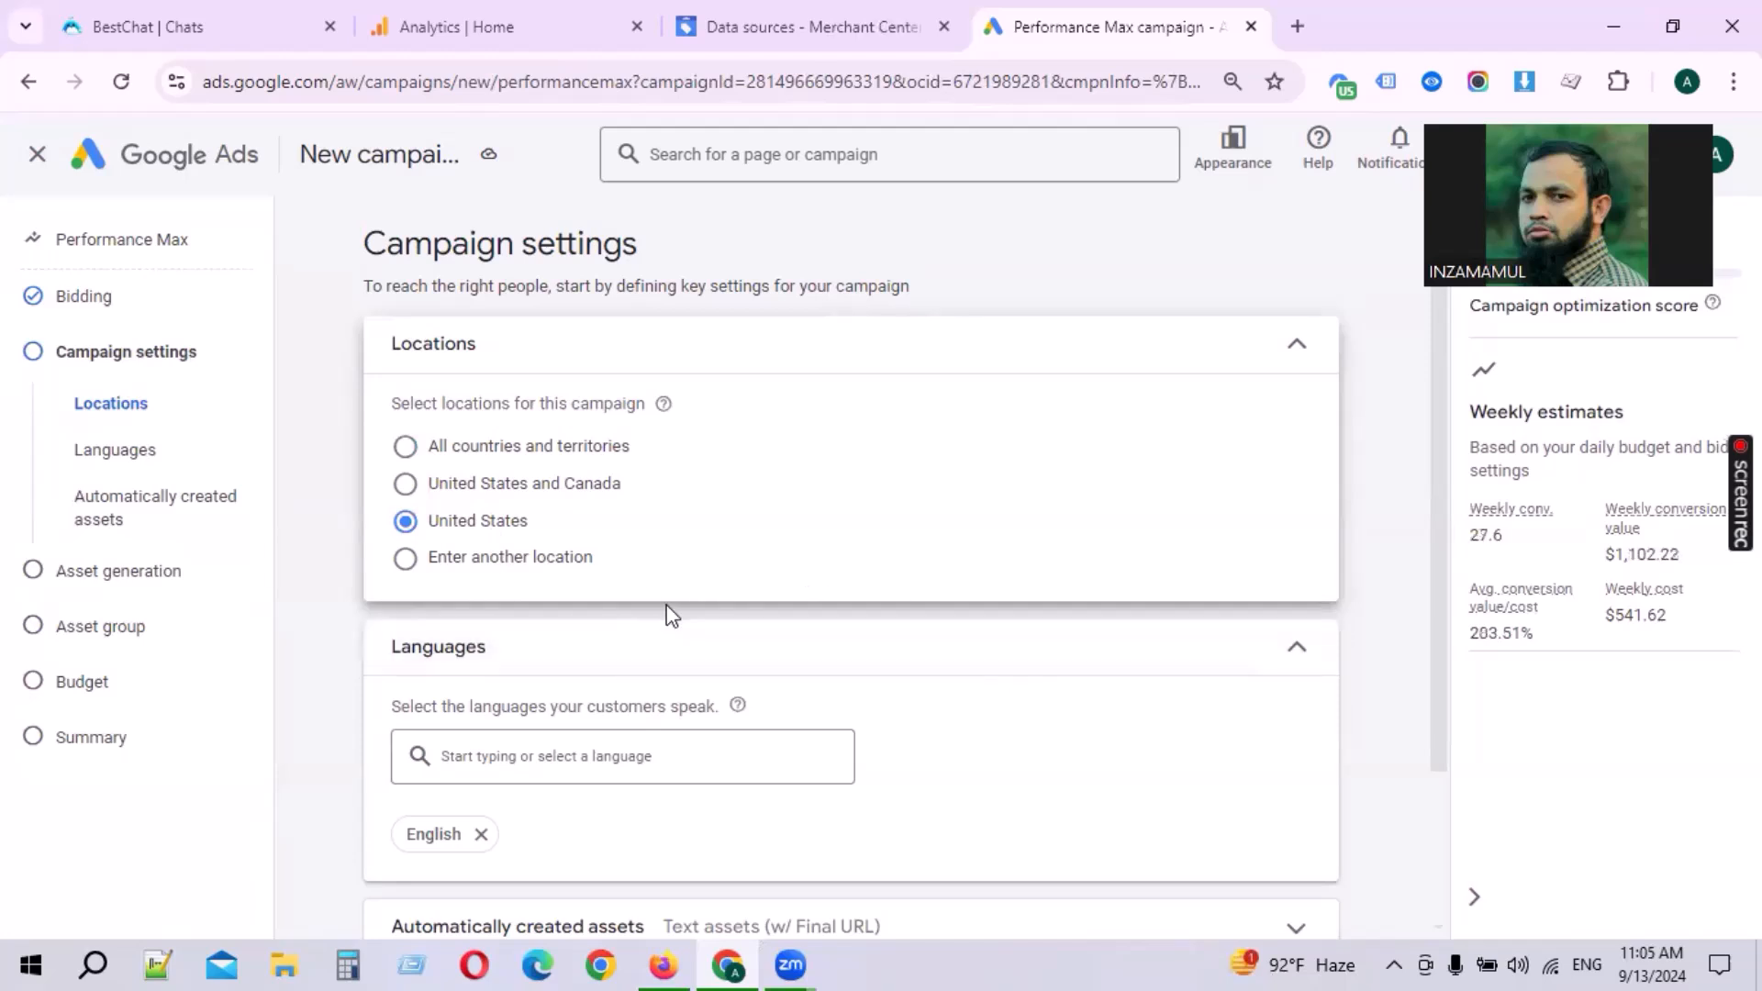
Step: Compare the Merchant Center product source's country and language with the campaign settings
click(812, 26)
drag(997, 595, 1092, 590)
click(1088, 643)
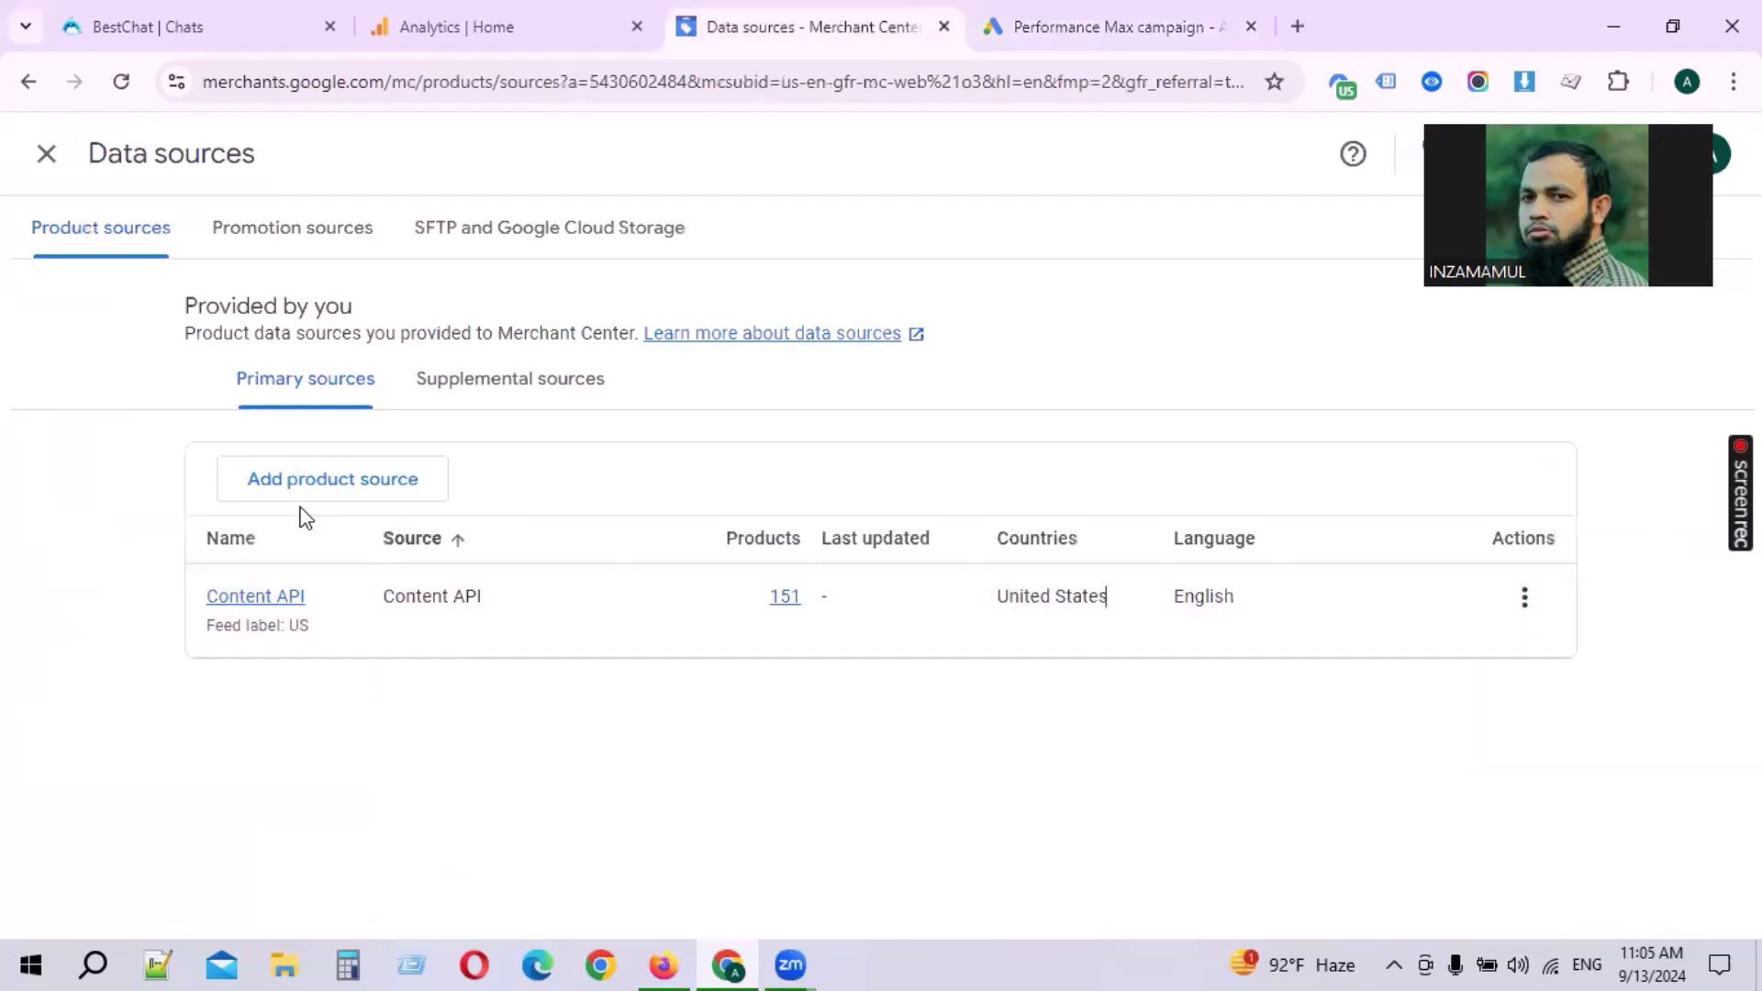
drag(225, 303, 309, 305)
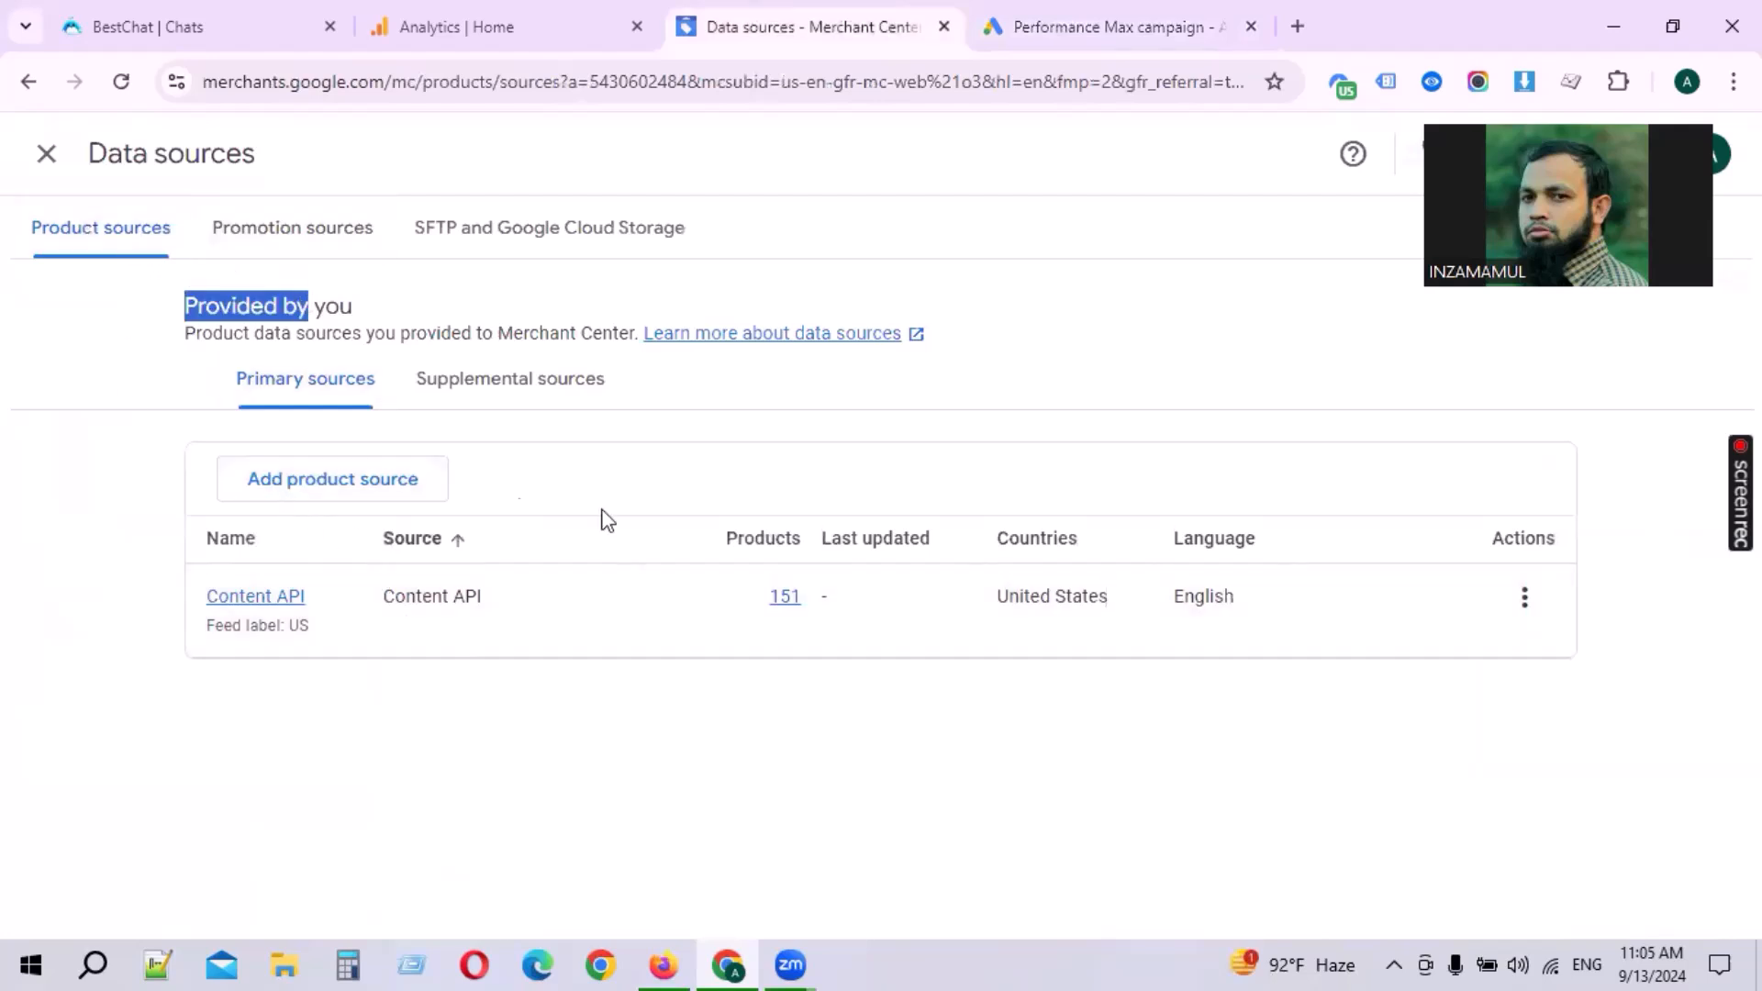
drag(995, 594, 1111, 599)
click(1136, 722)
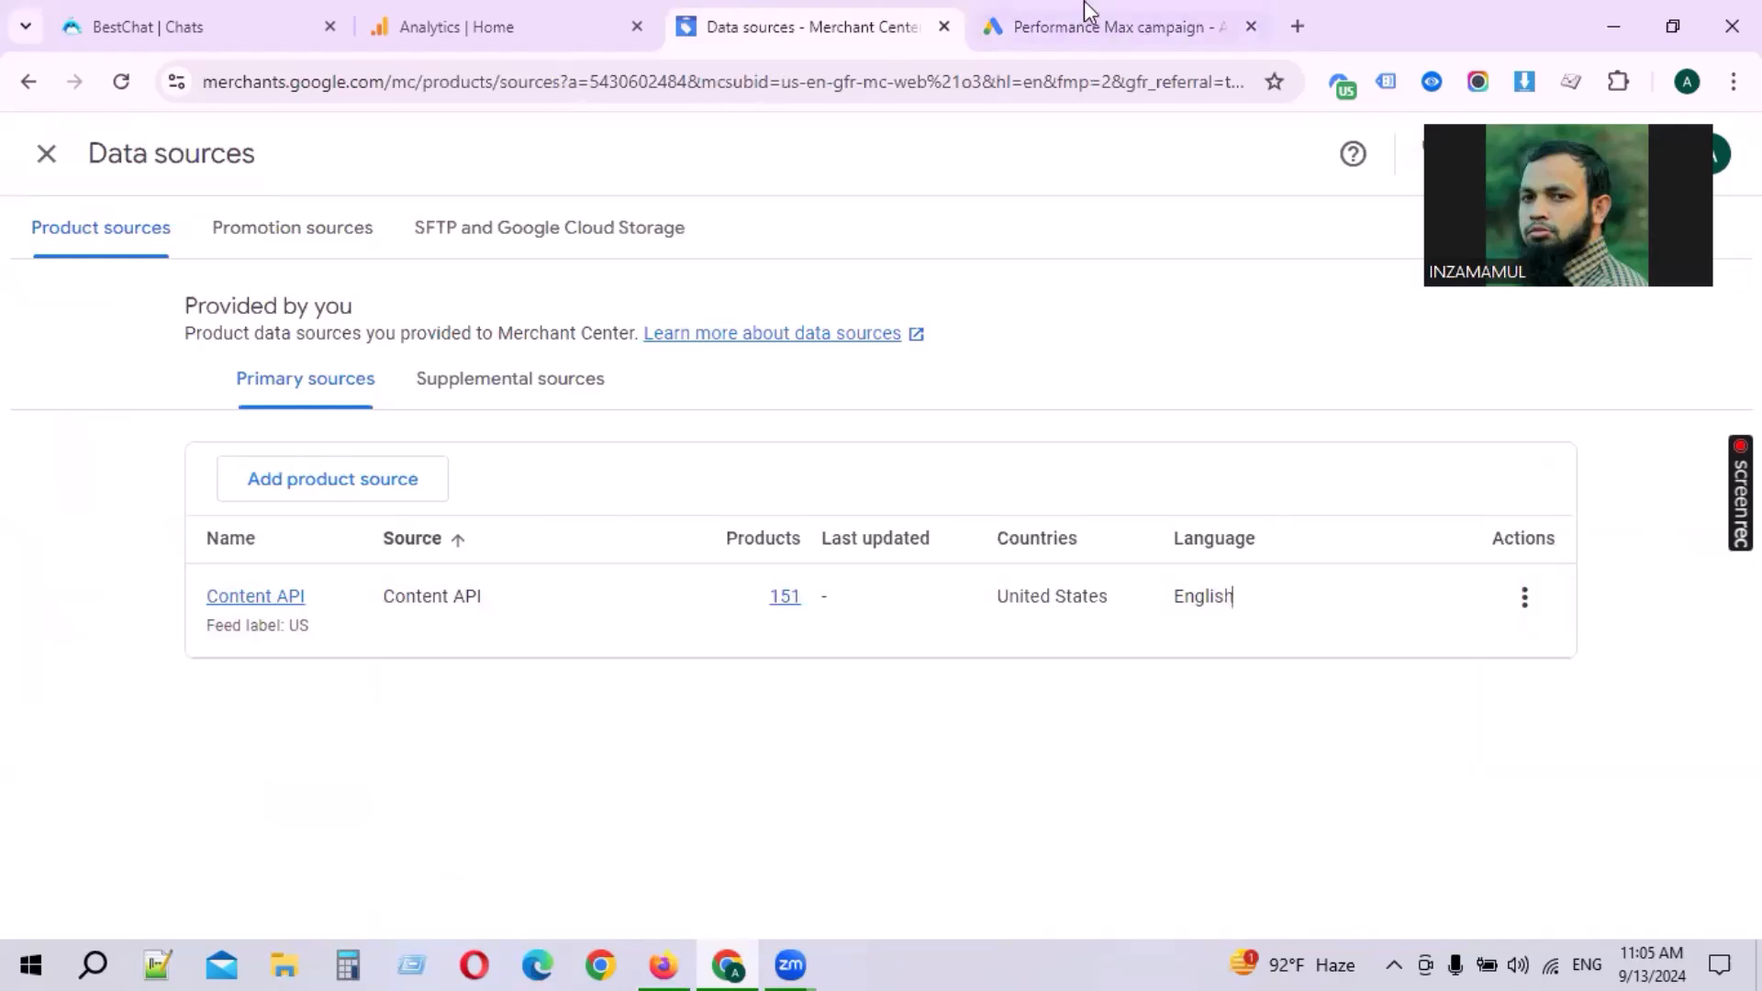
click(1016, 12)
Step: Review the automatically created assets and the language list, keeping English as the language
scroll(579, 640, down, 2)
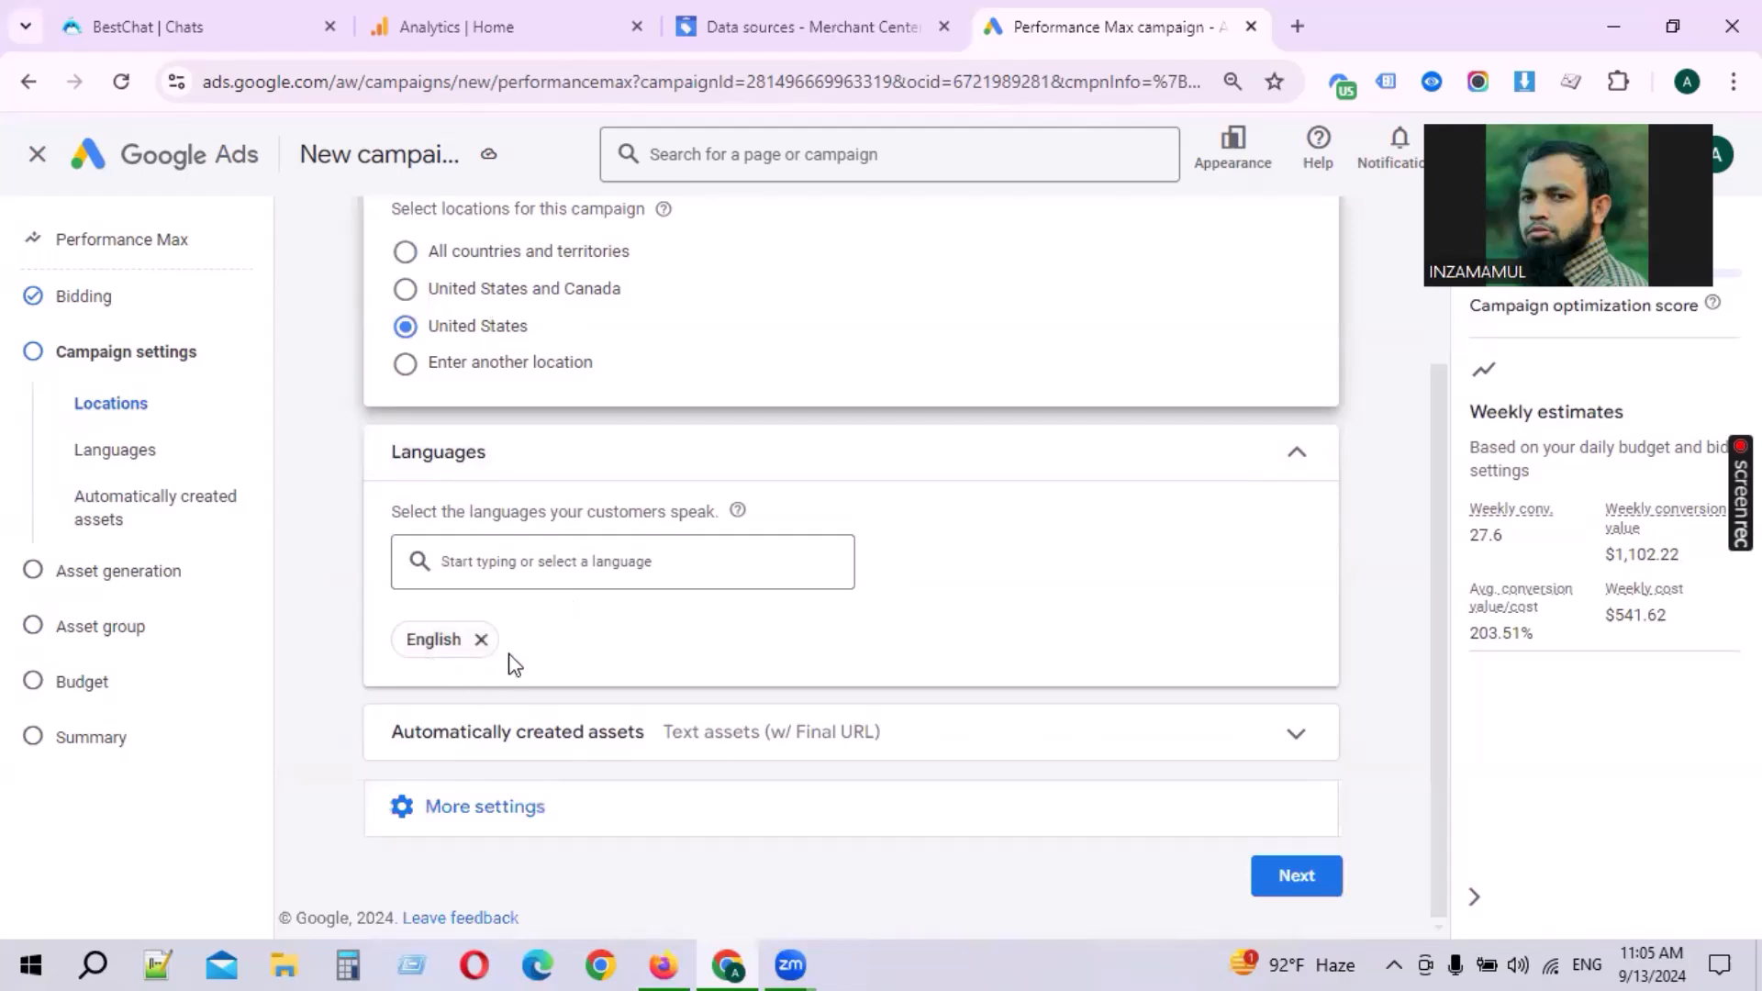
drag(402, 456, 542, 483)
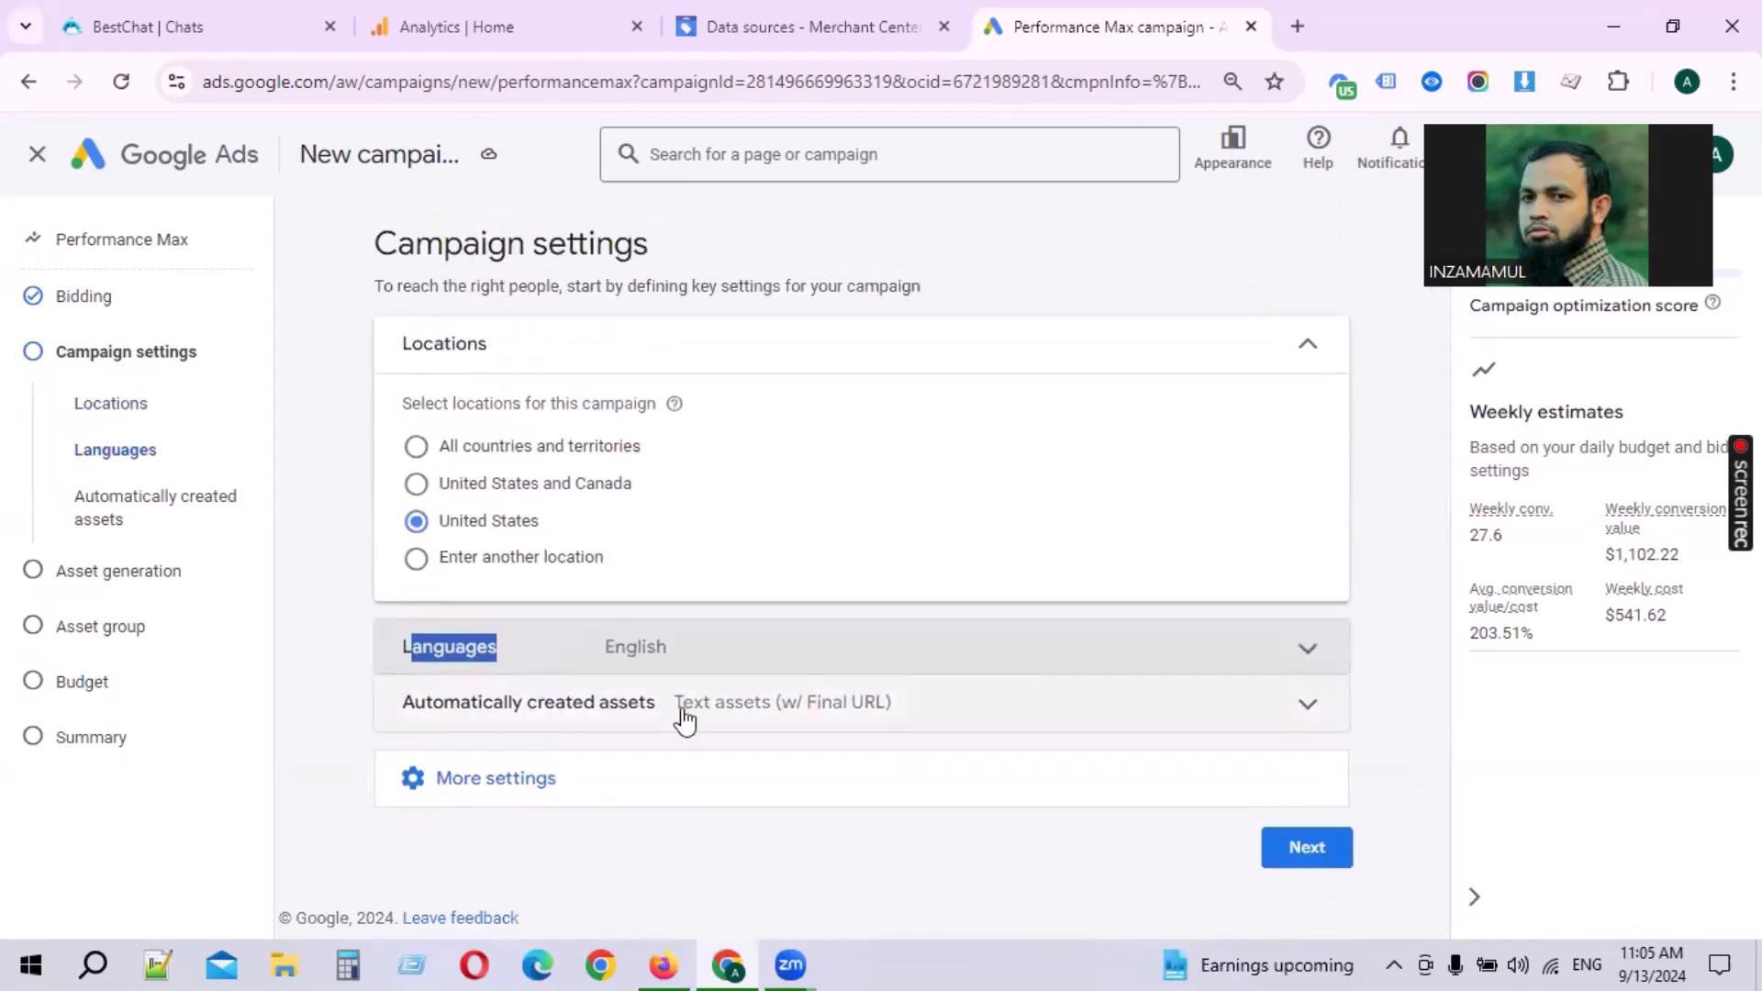
click(637, 718)
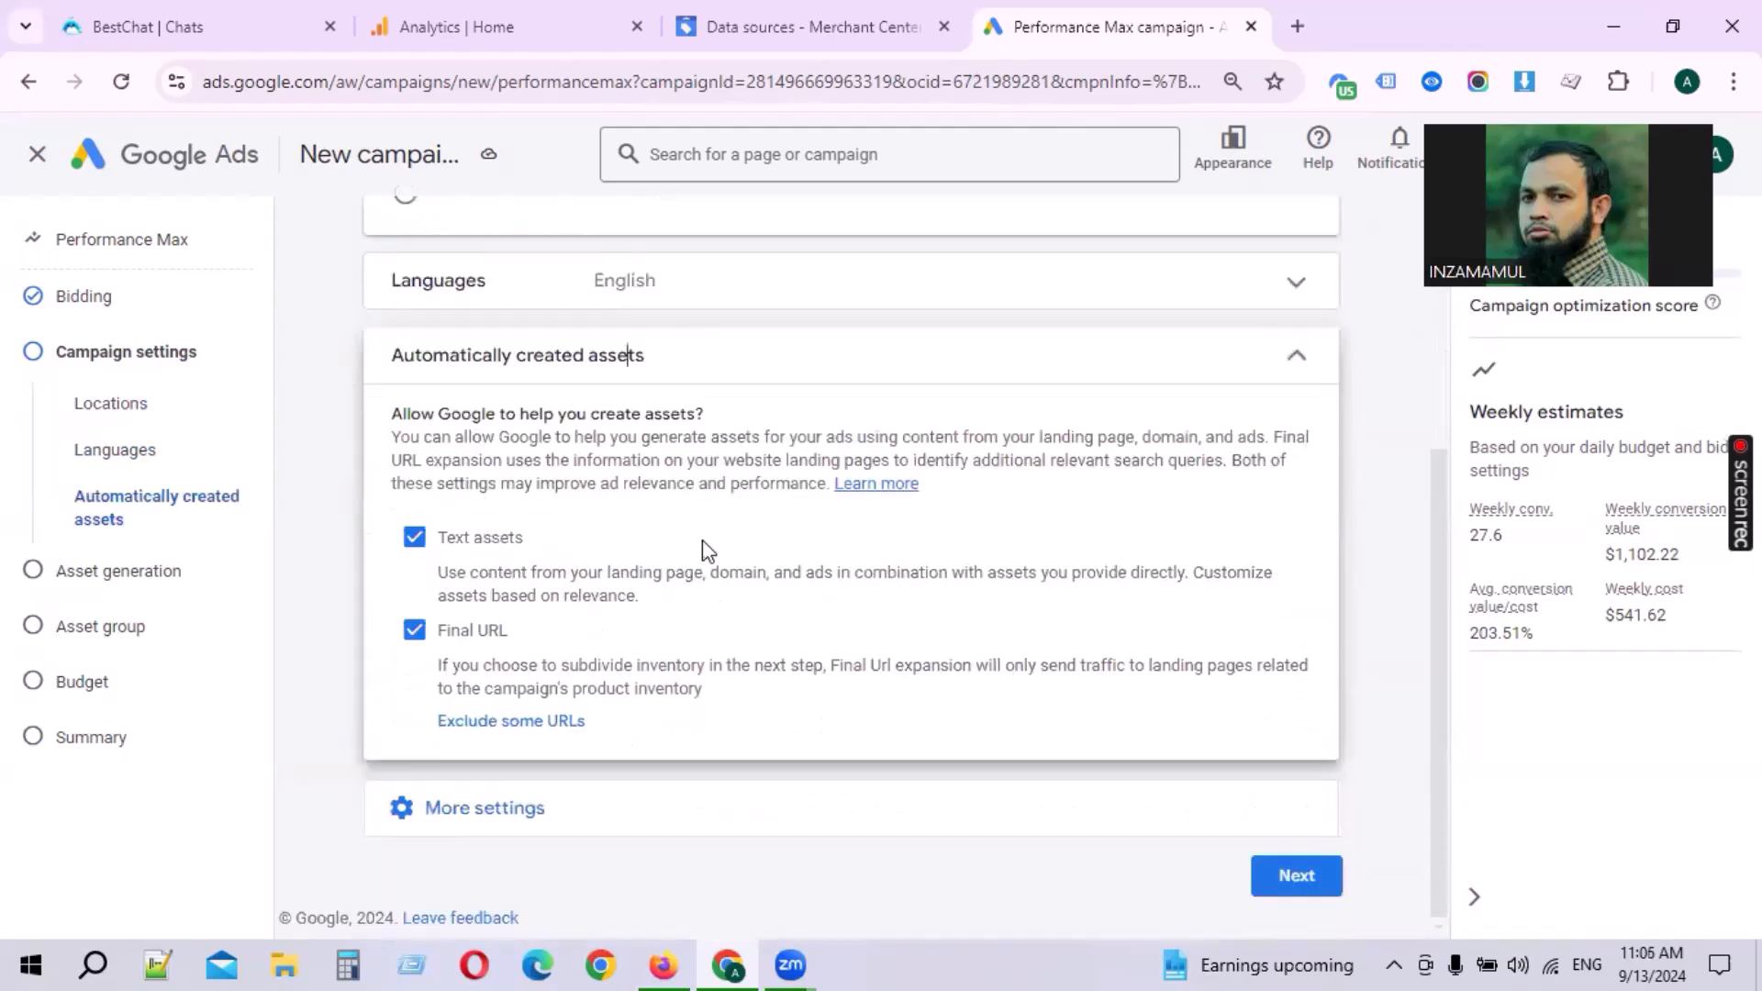
click(515, 278)
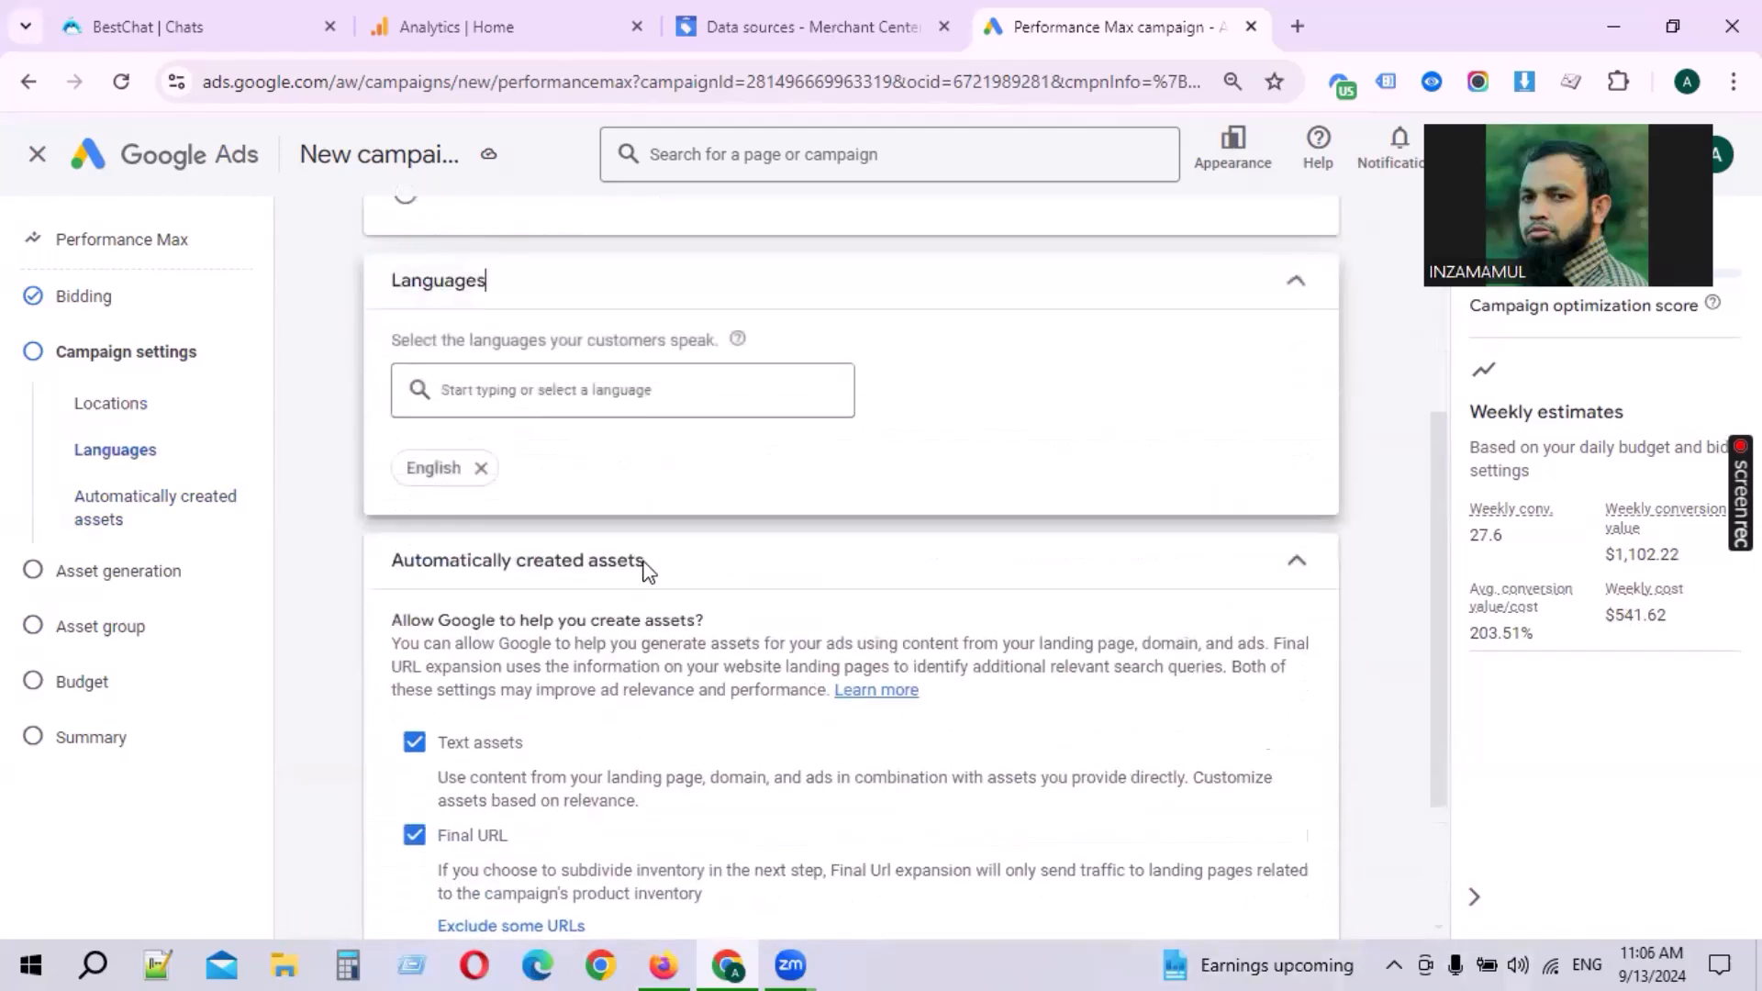
click(617, 389)
scroll(624, 620, down, 15)
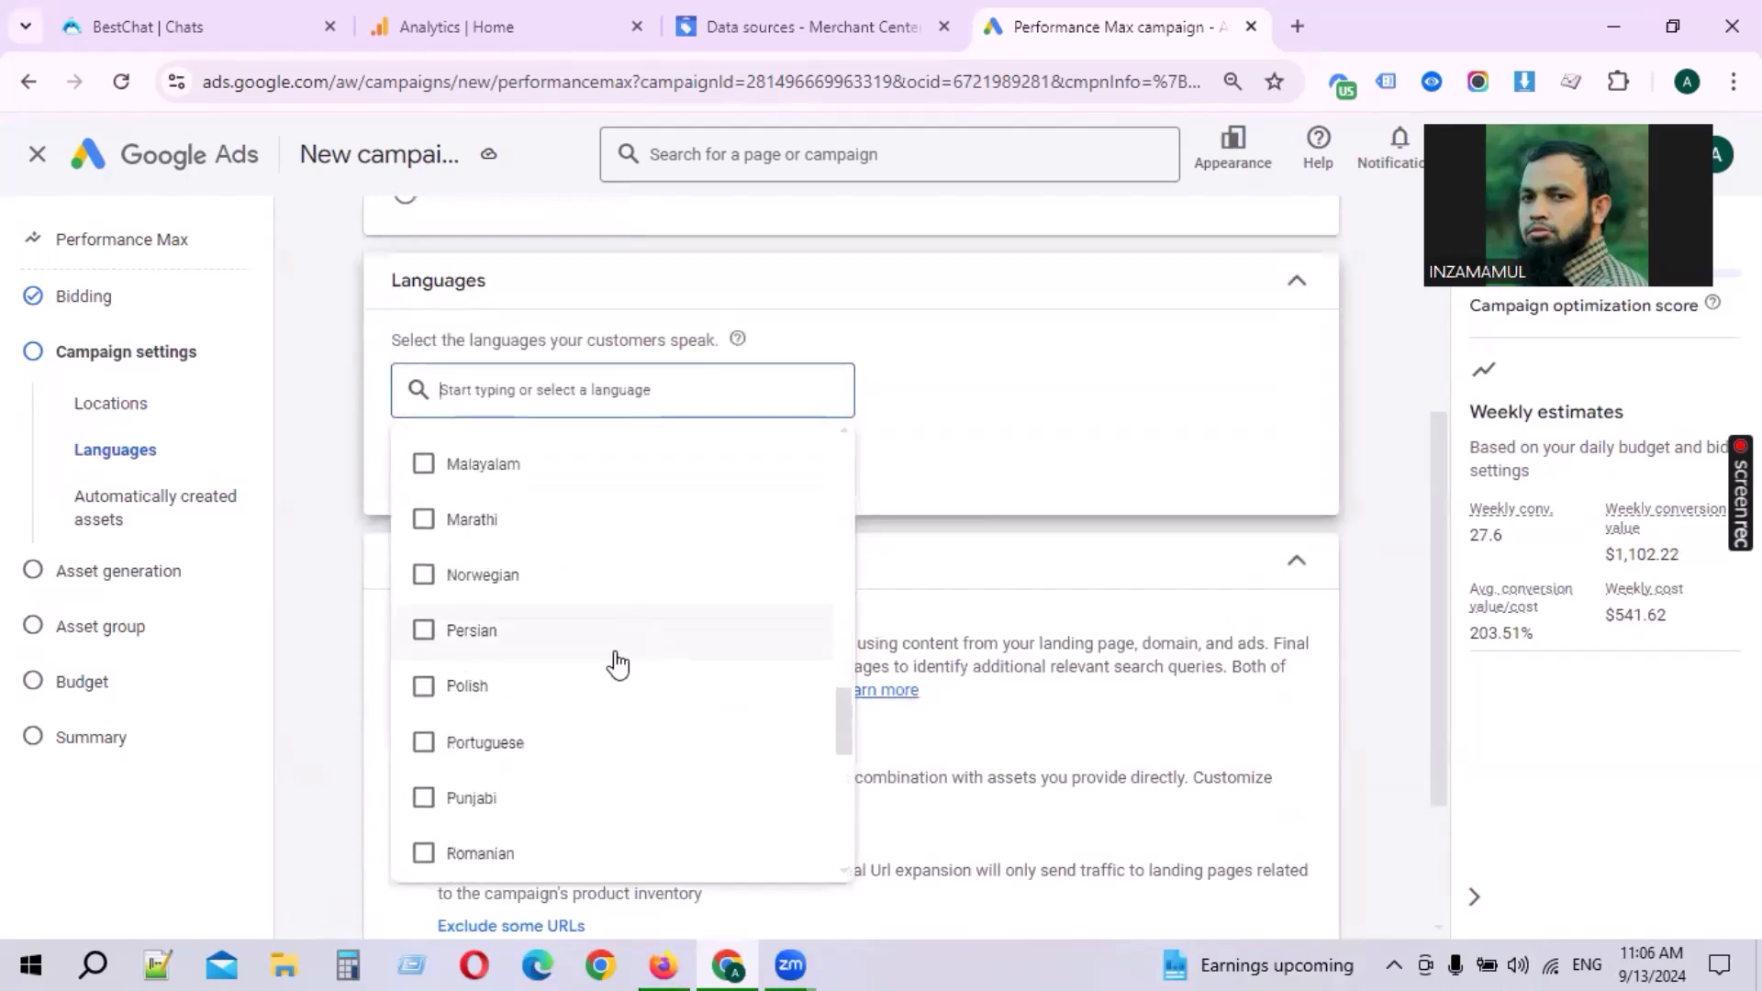
scroll(617, 662, down, 8)
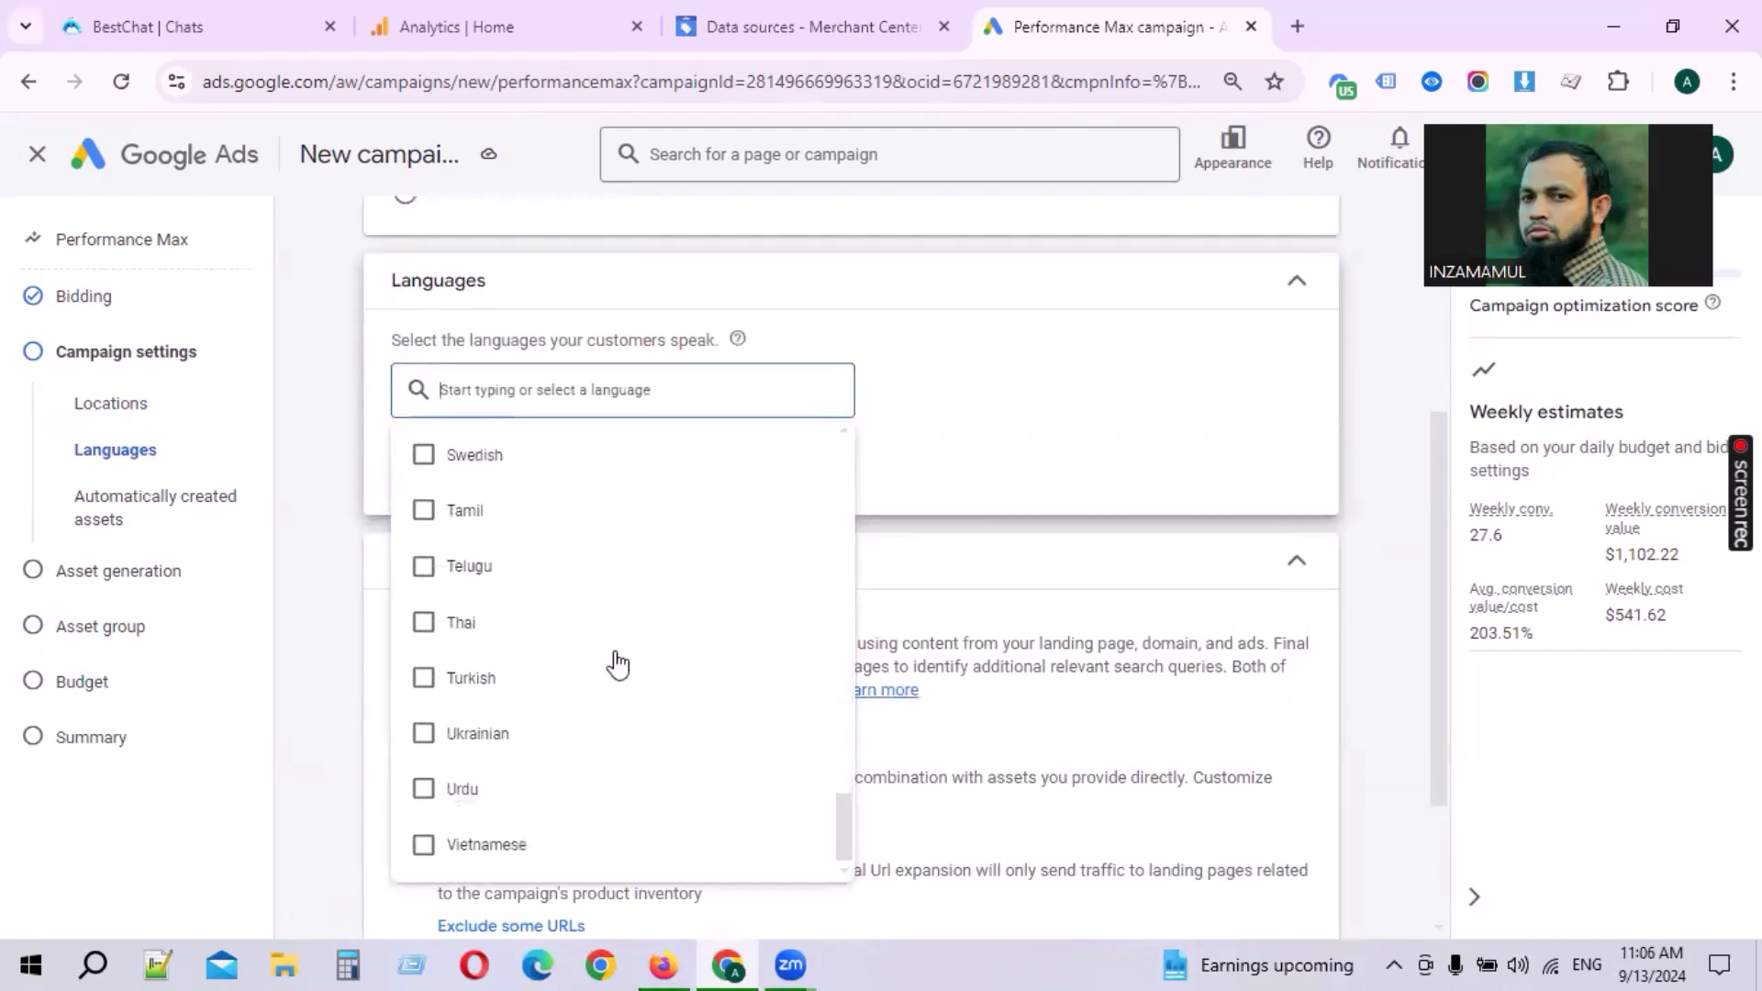
scroll(617, 663, up, 20)
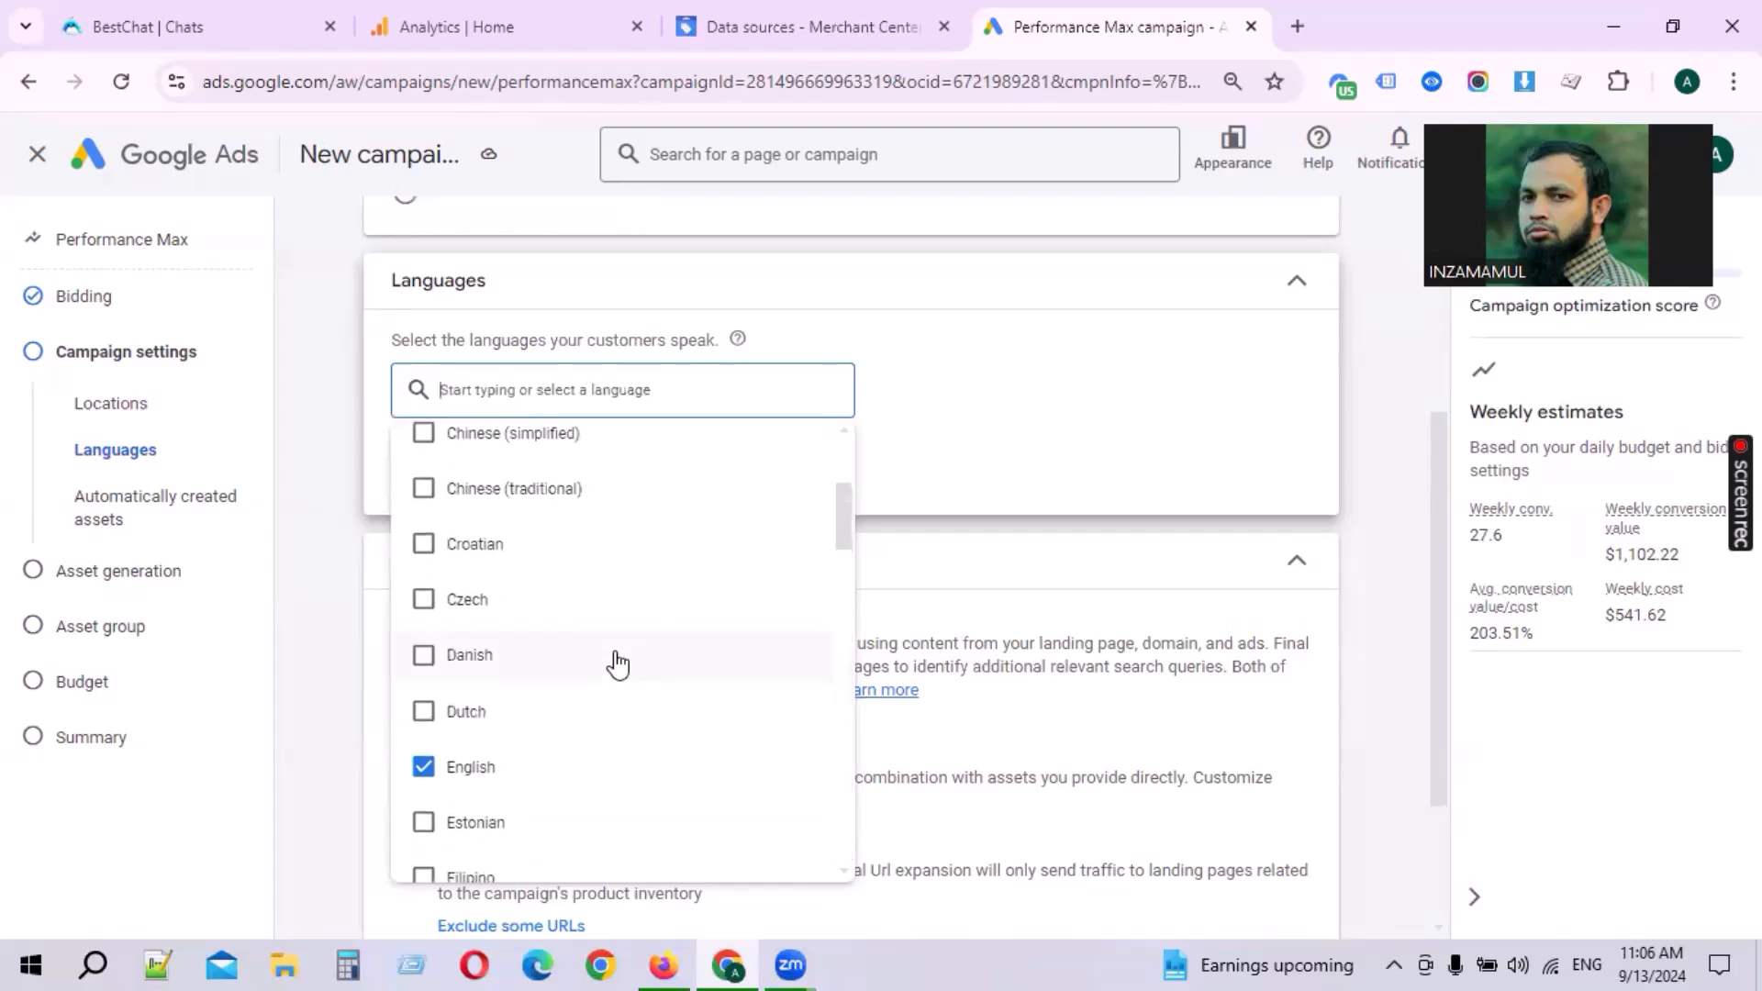
click(1106, 423)
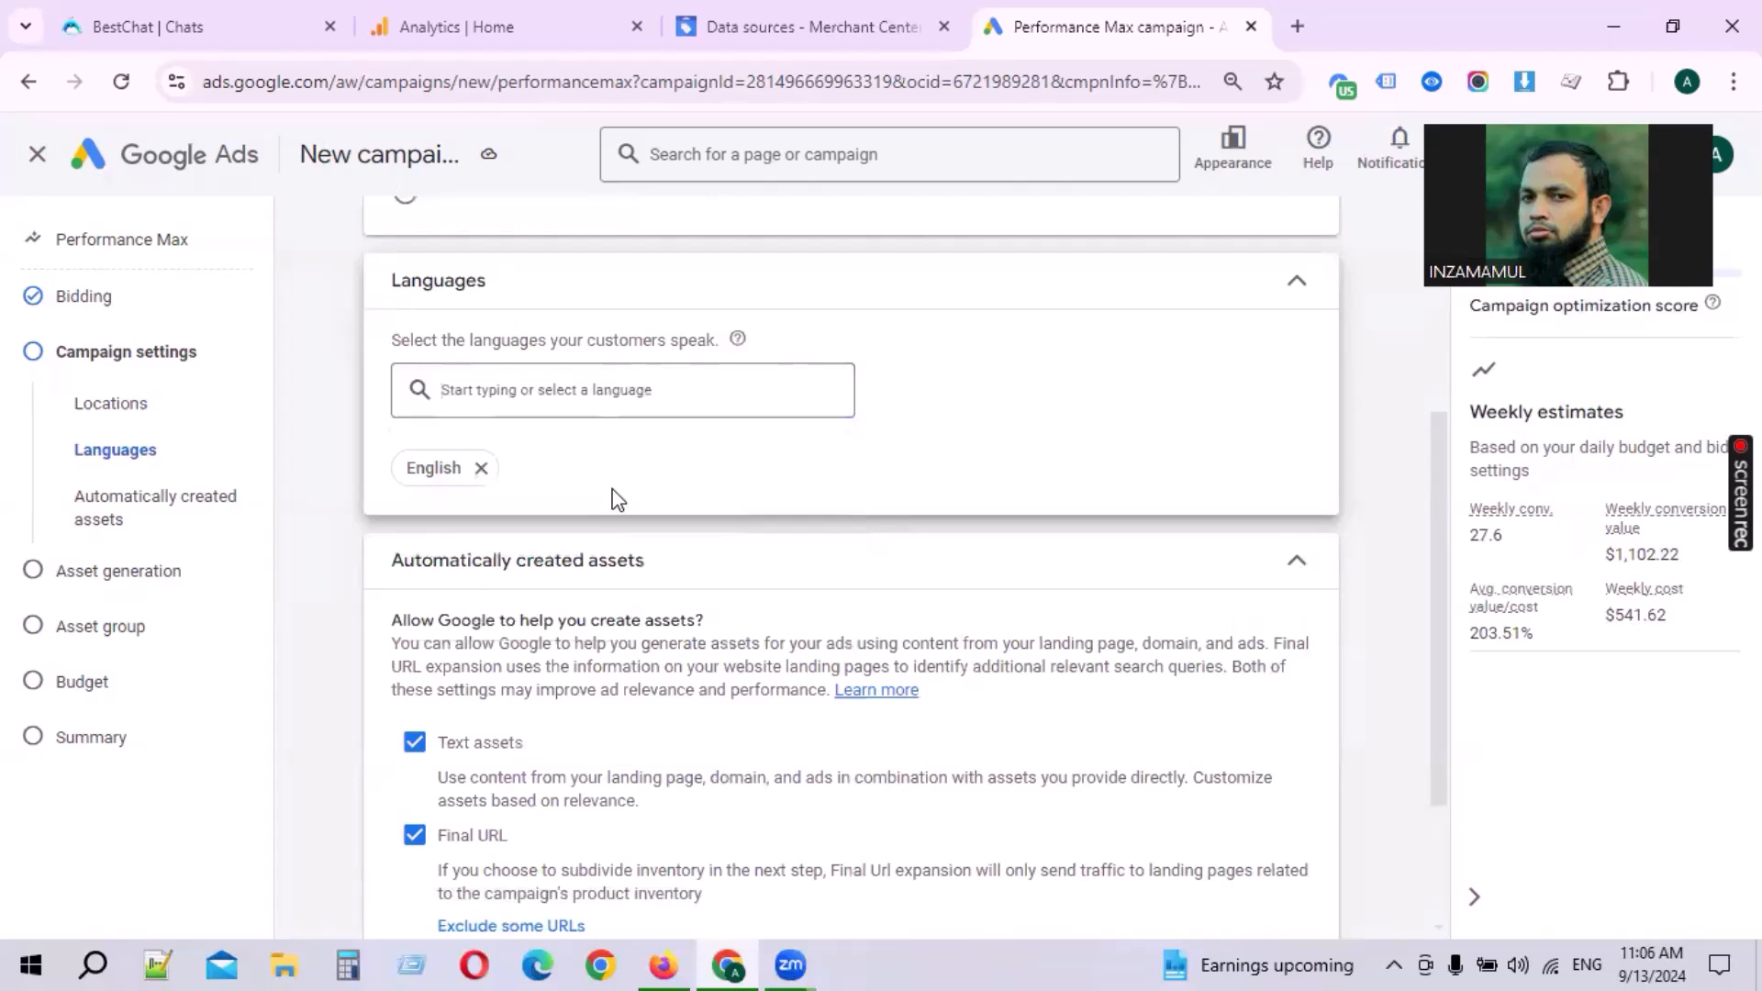
Step: Open the ad schedule settings and keep the ads running all day
scroll(615, 496, down, 3)
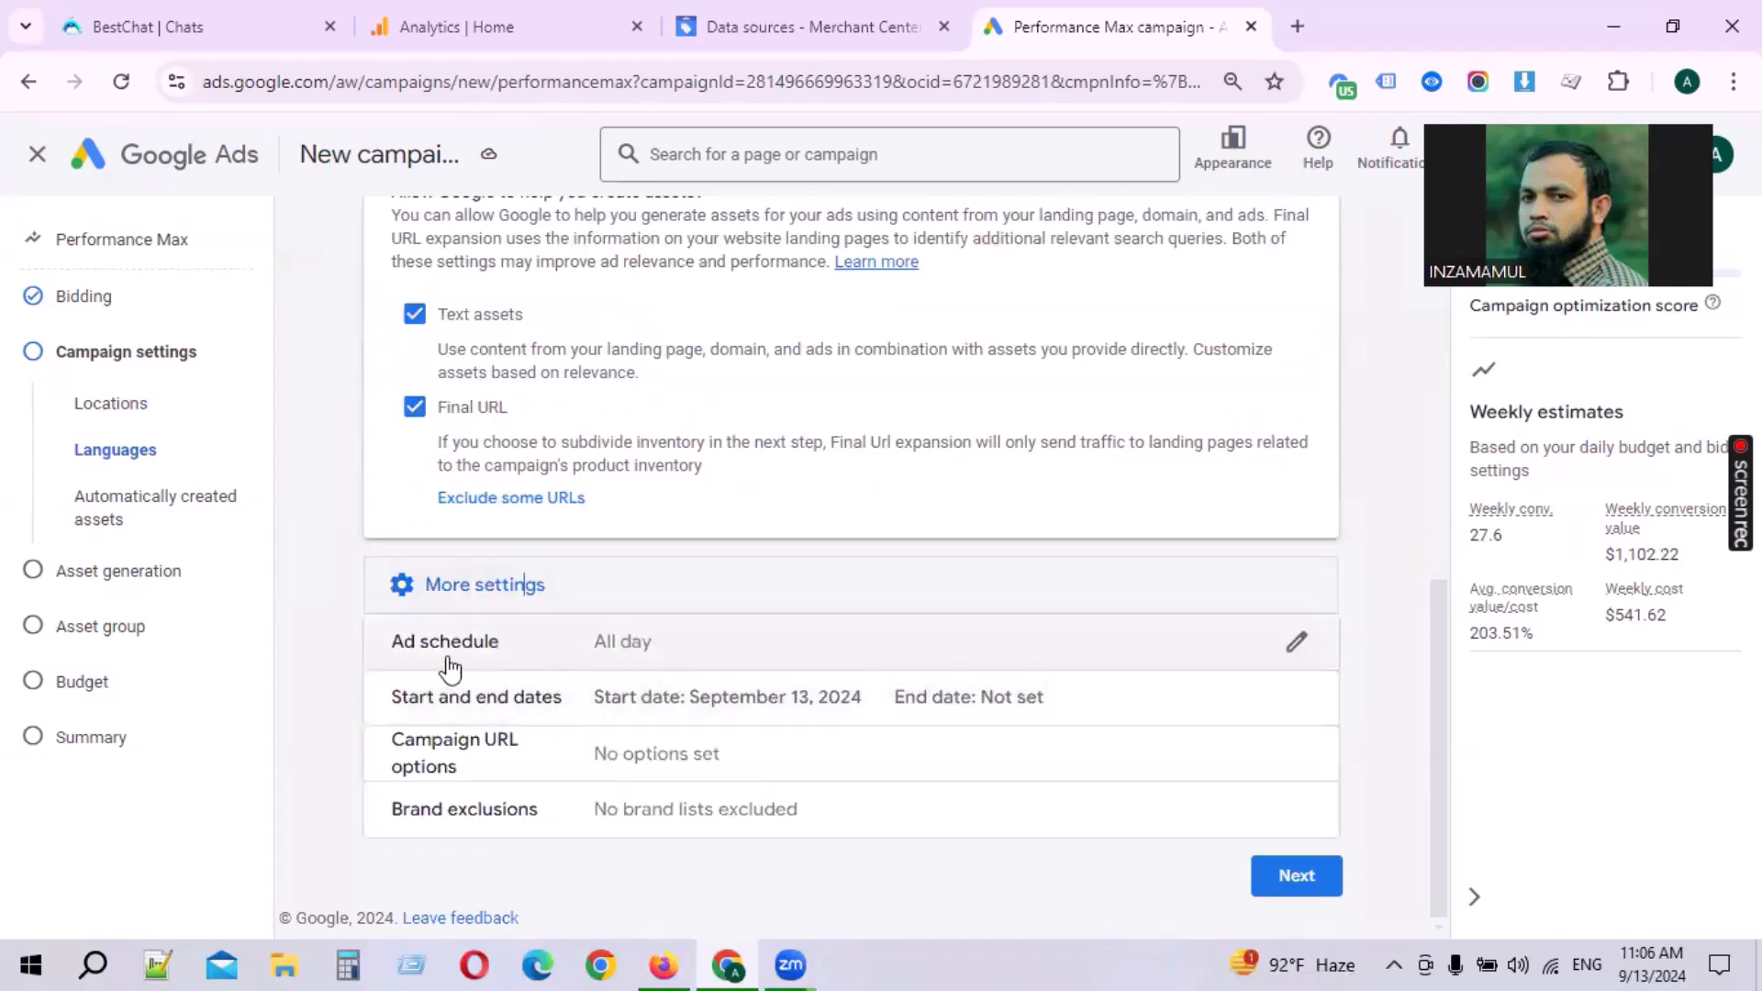
click(659, 642)
scroll(606, 665, down, 2)
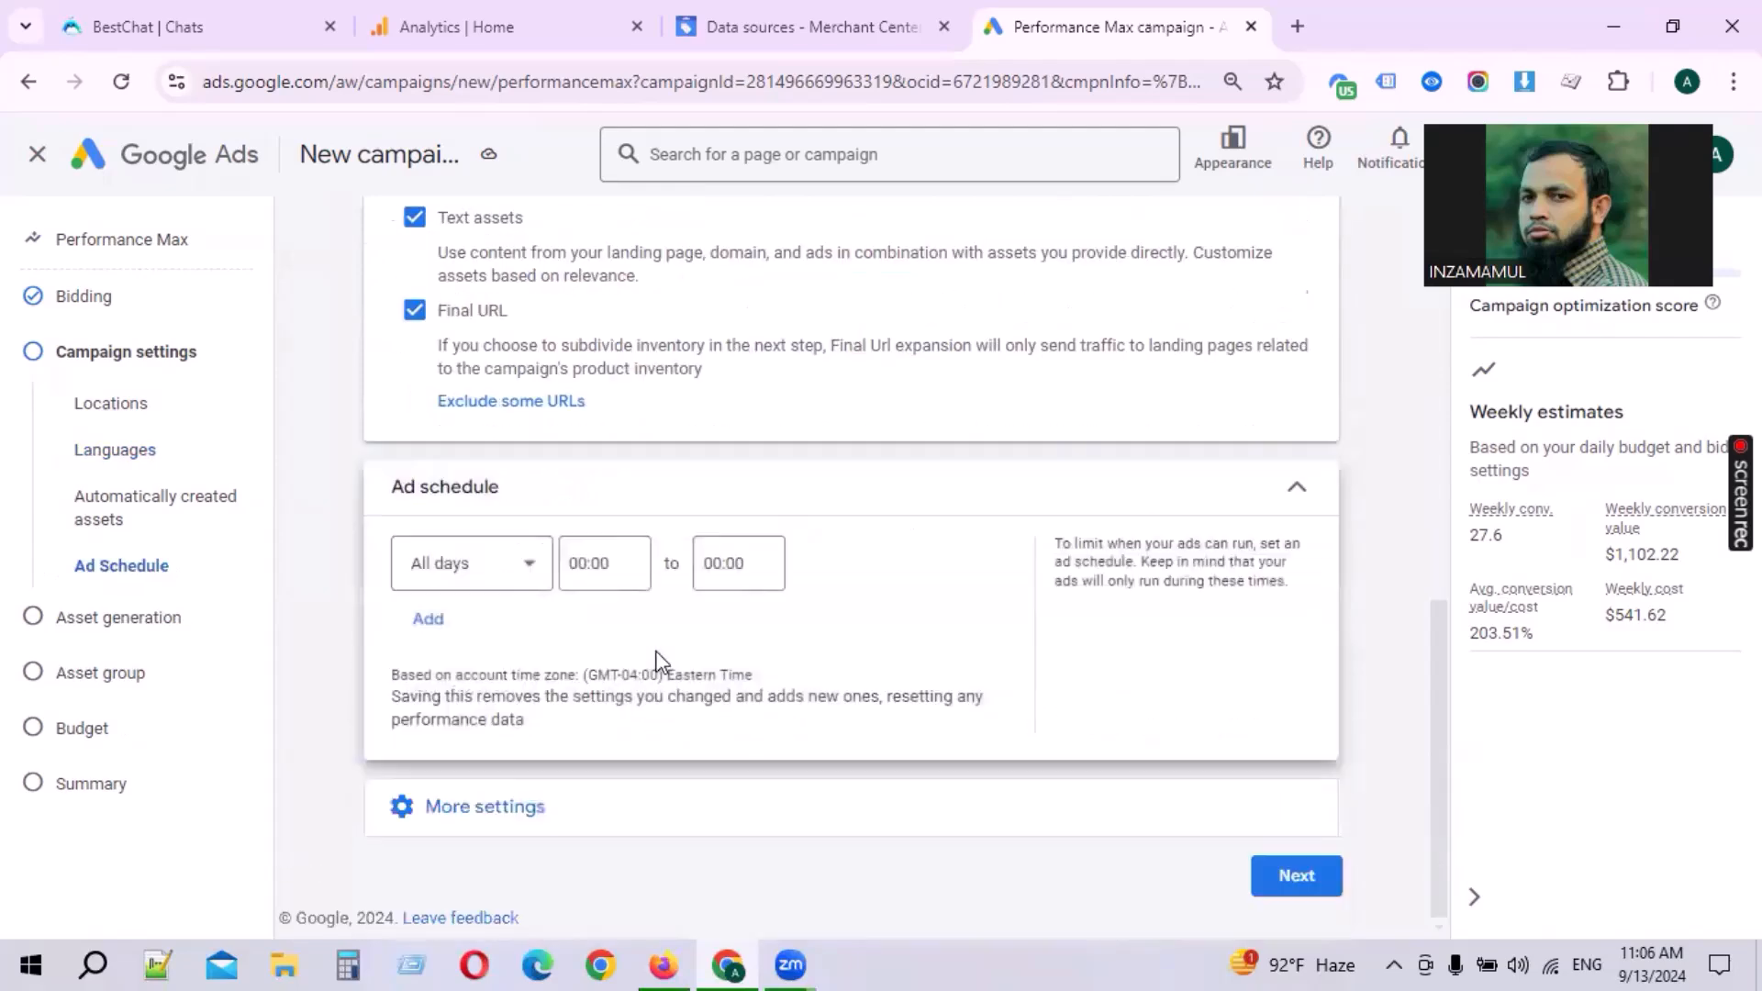
click(528, 513)
click(547, 769)
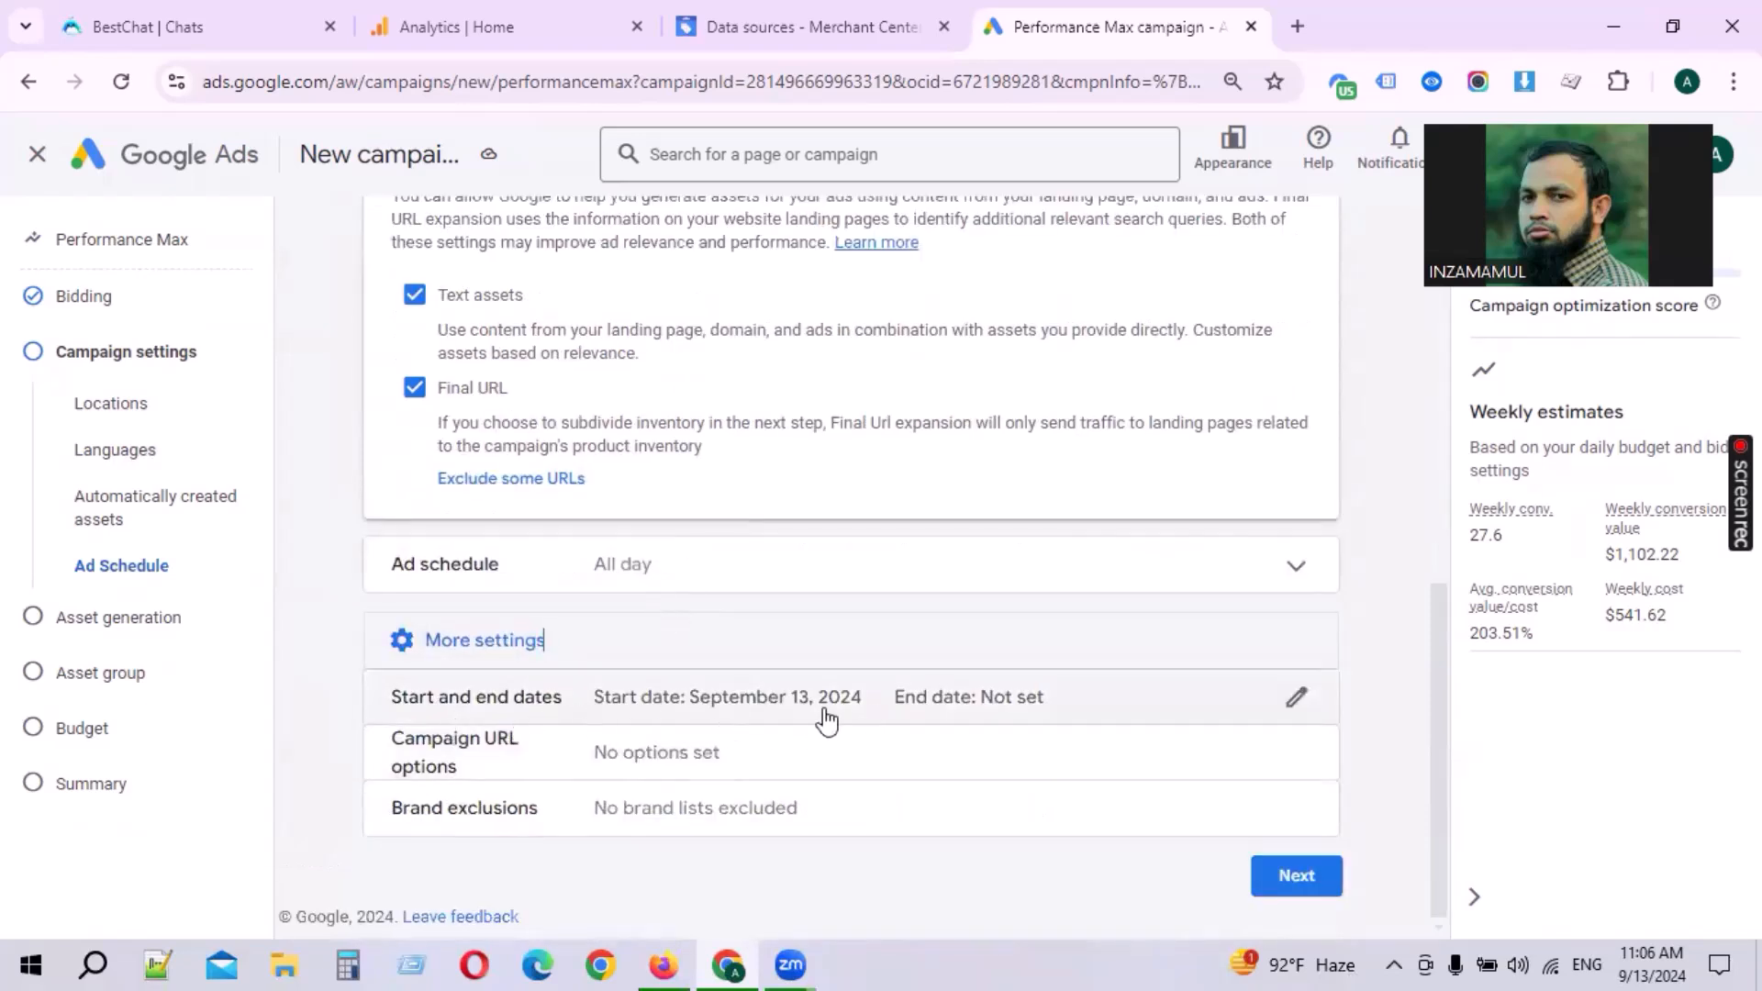
mouse_move(1649, 960)
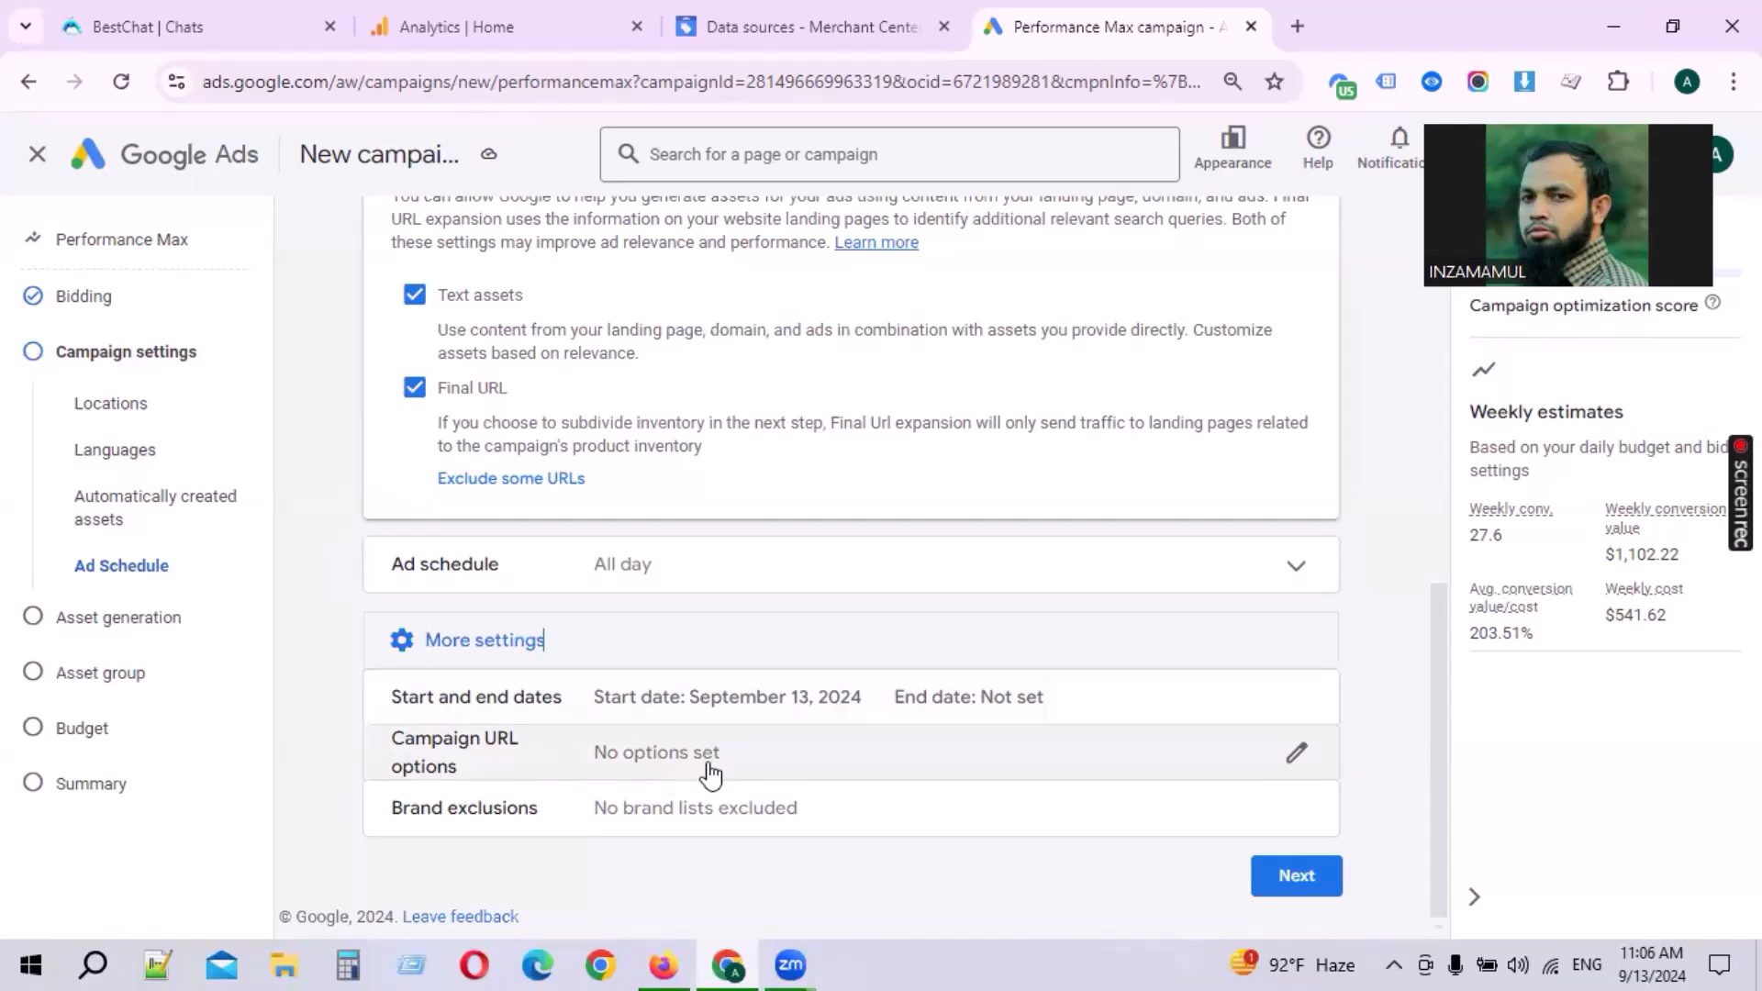
Step: Open the campaign URL options and close them without adding any
click(676, 769)
scroll(743, 707, down, 2)
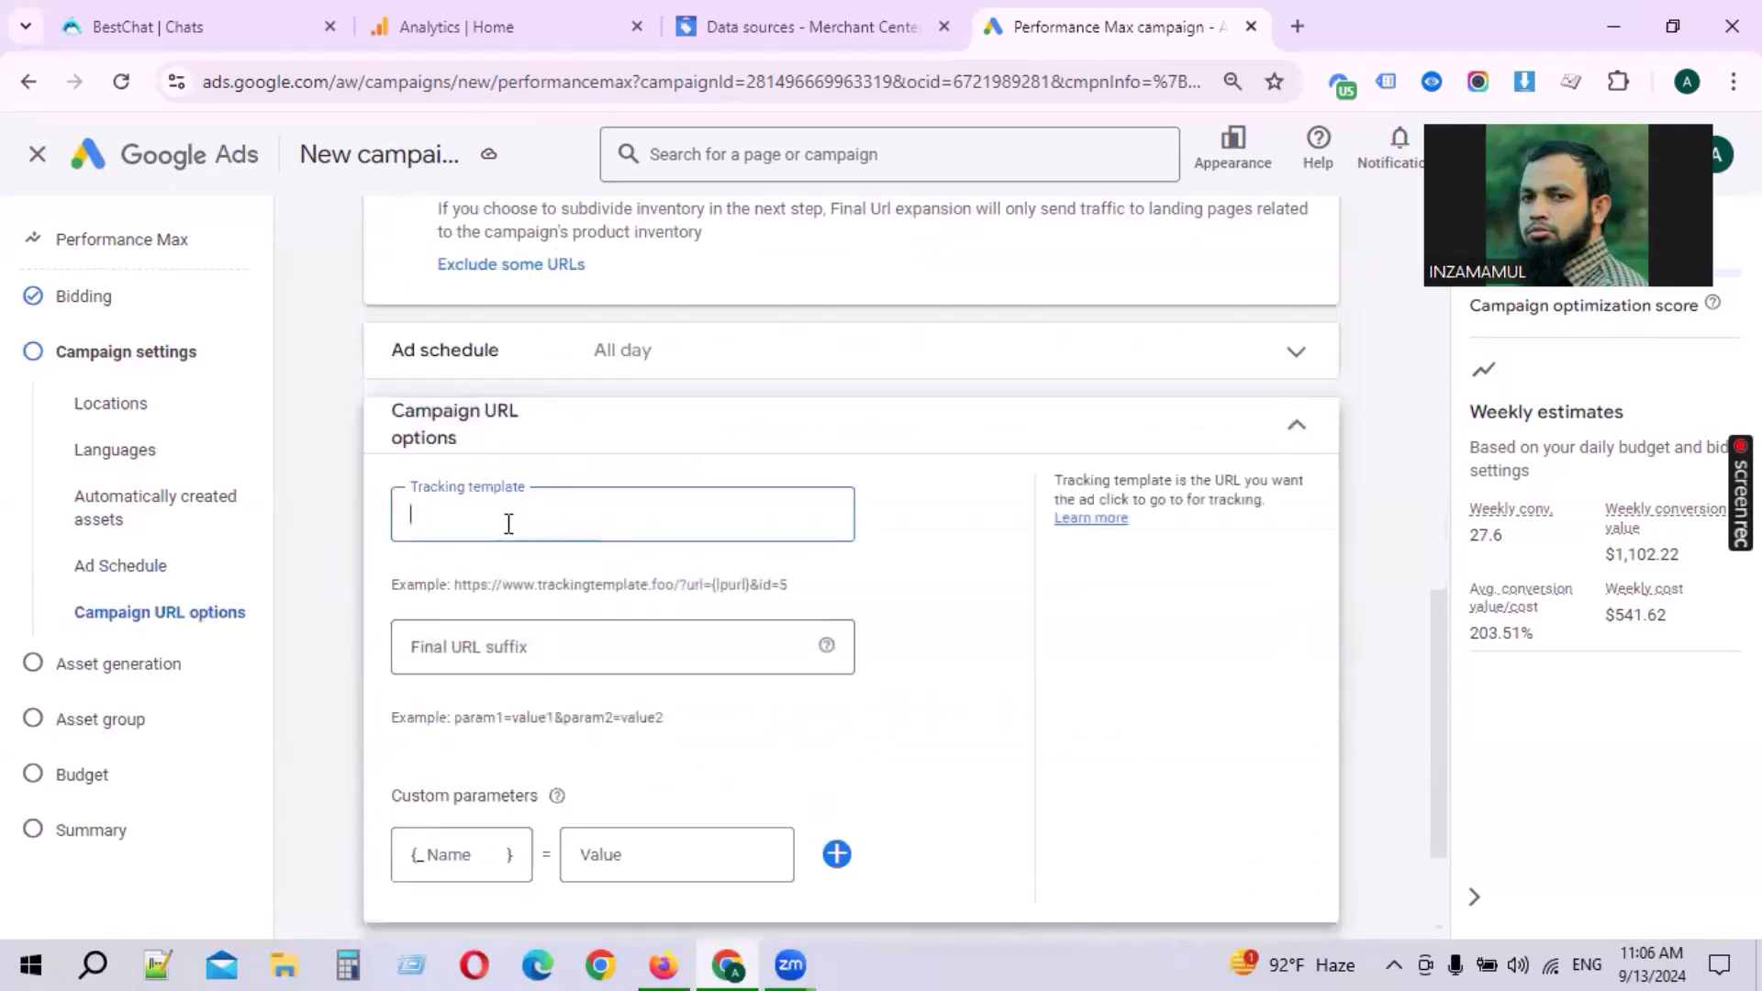
click(1300, 436)
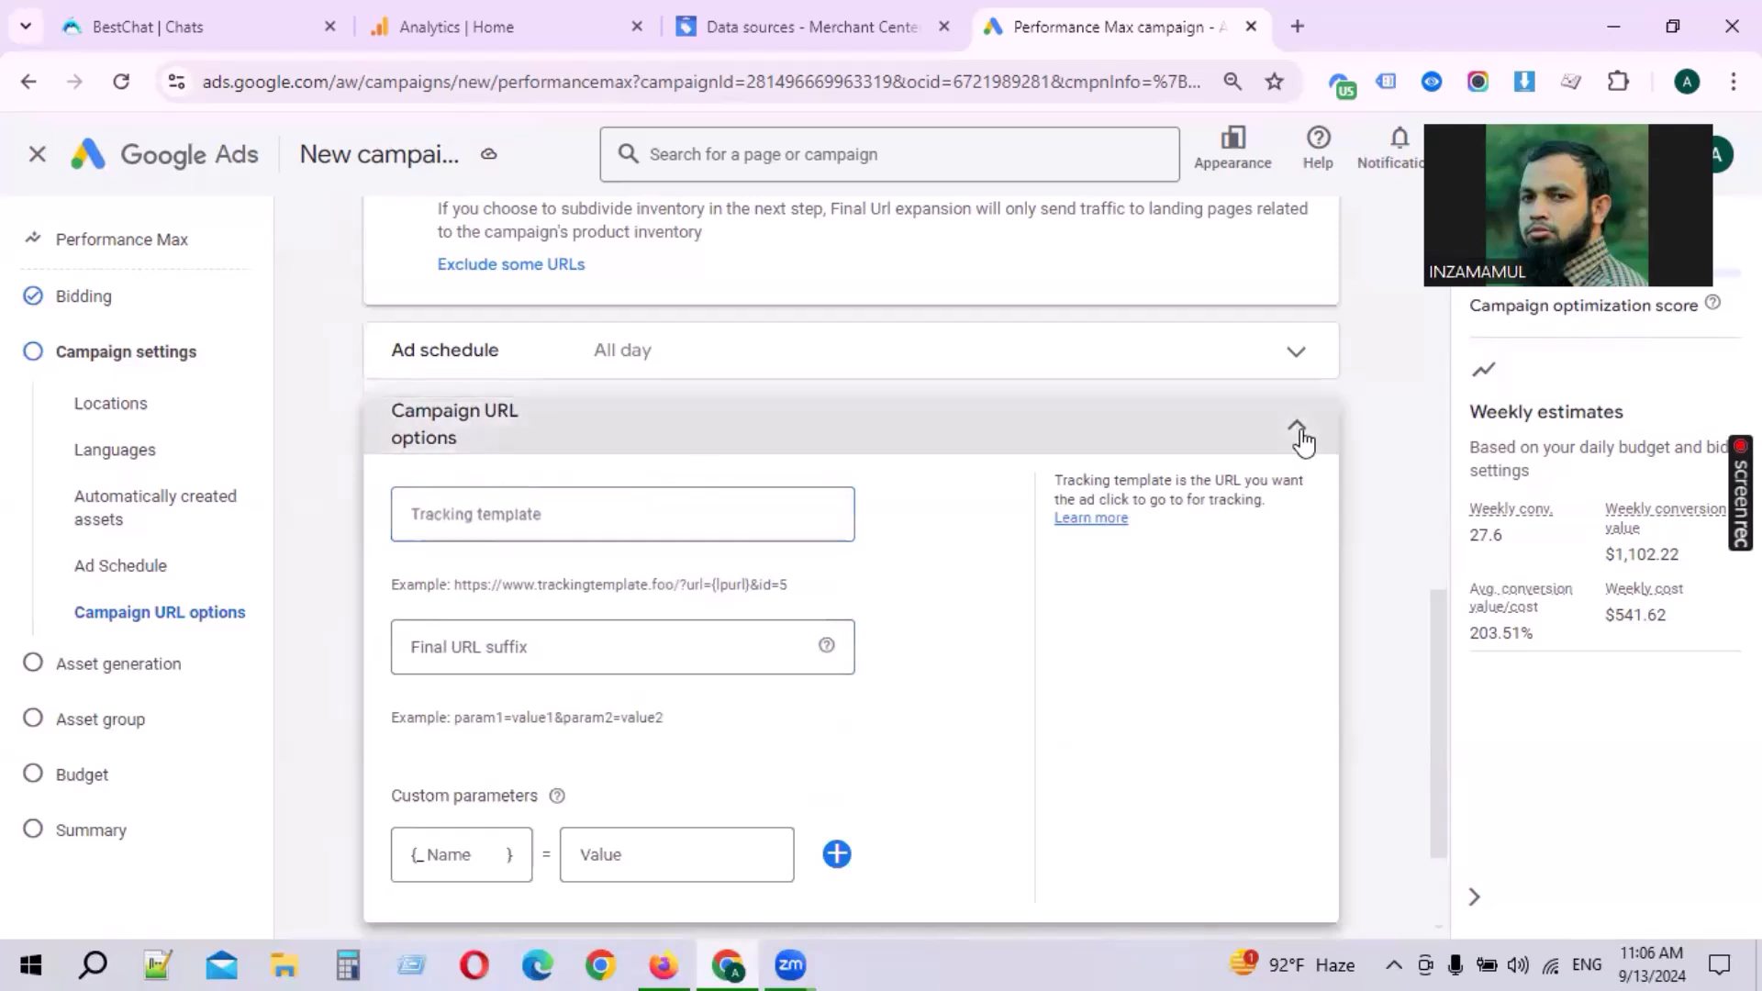
click(449, 537)
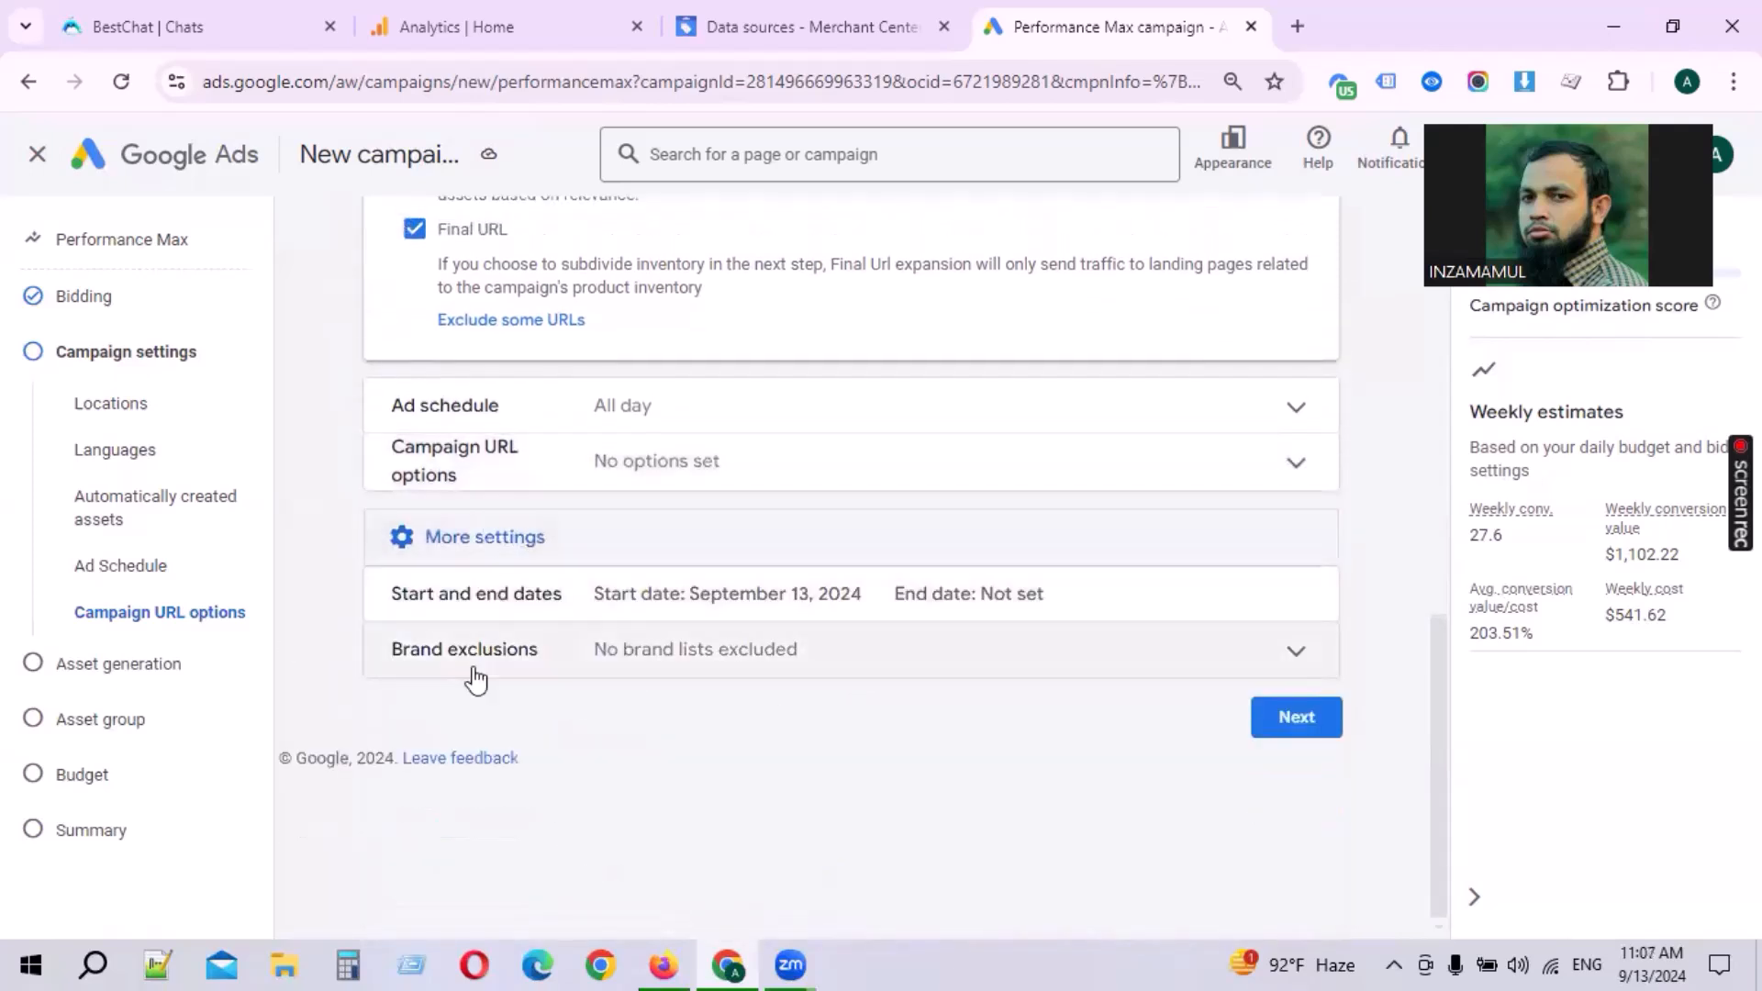
Step: Review brand exclusions without adding a list and continue to asset generation
click(704, 659)
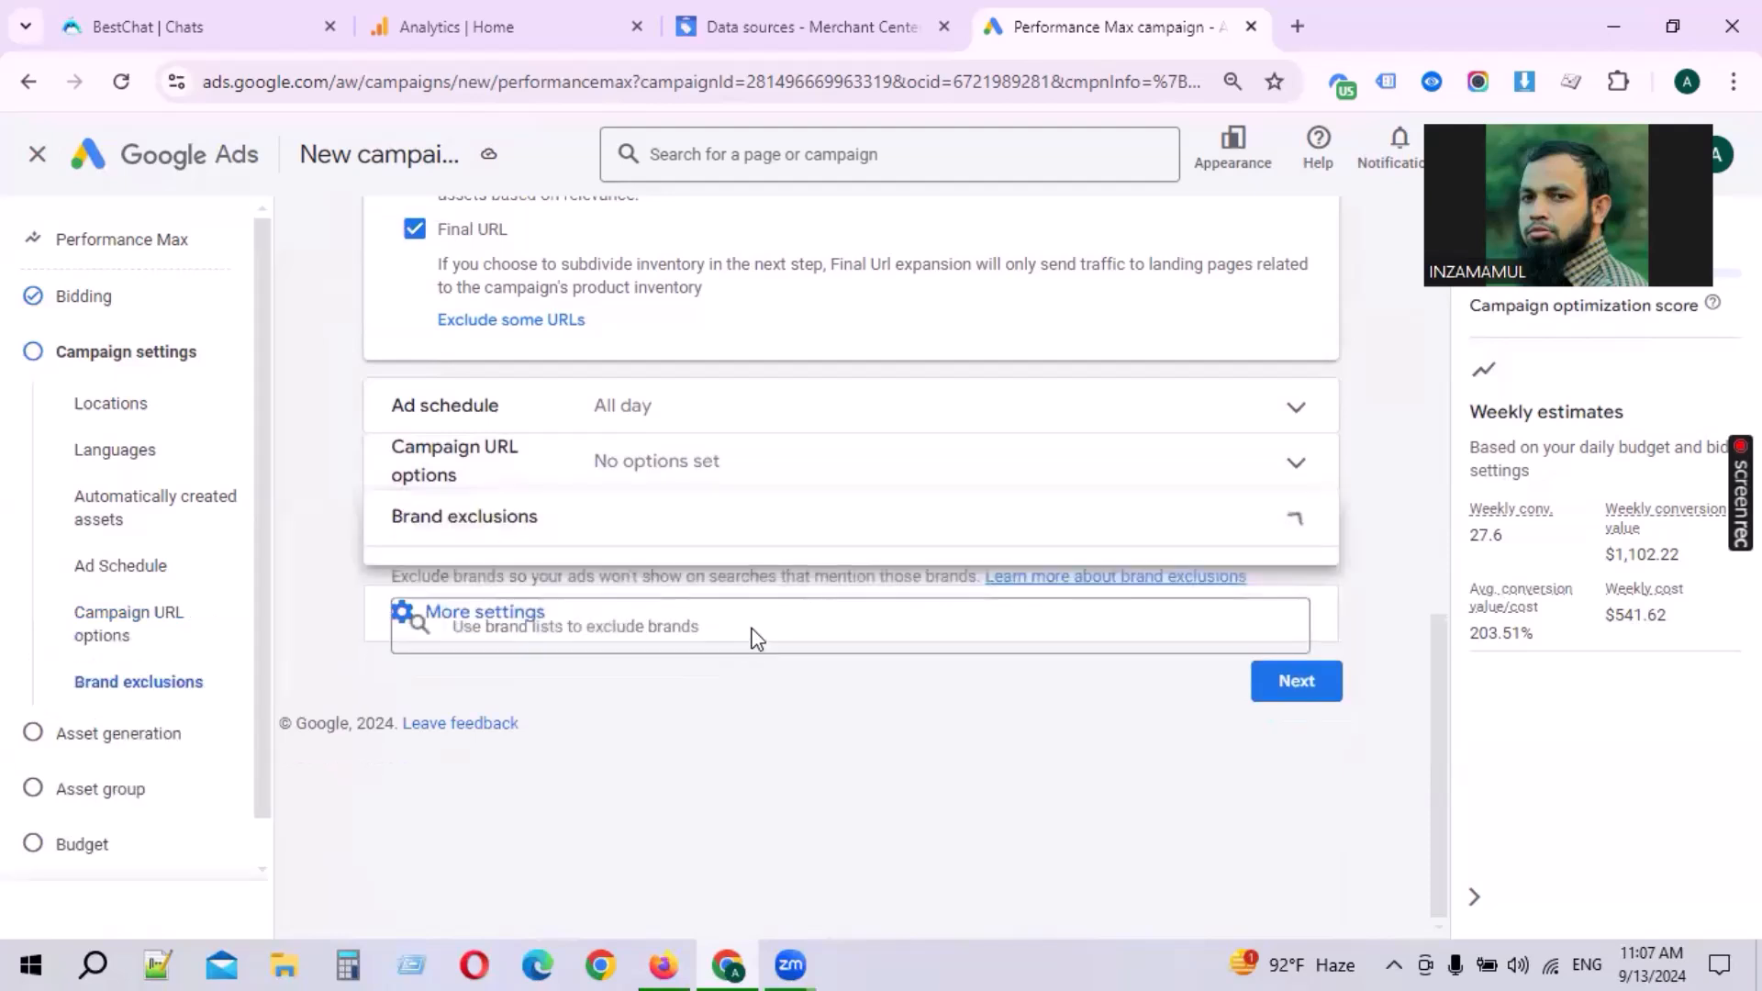
click(668, 648)
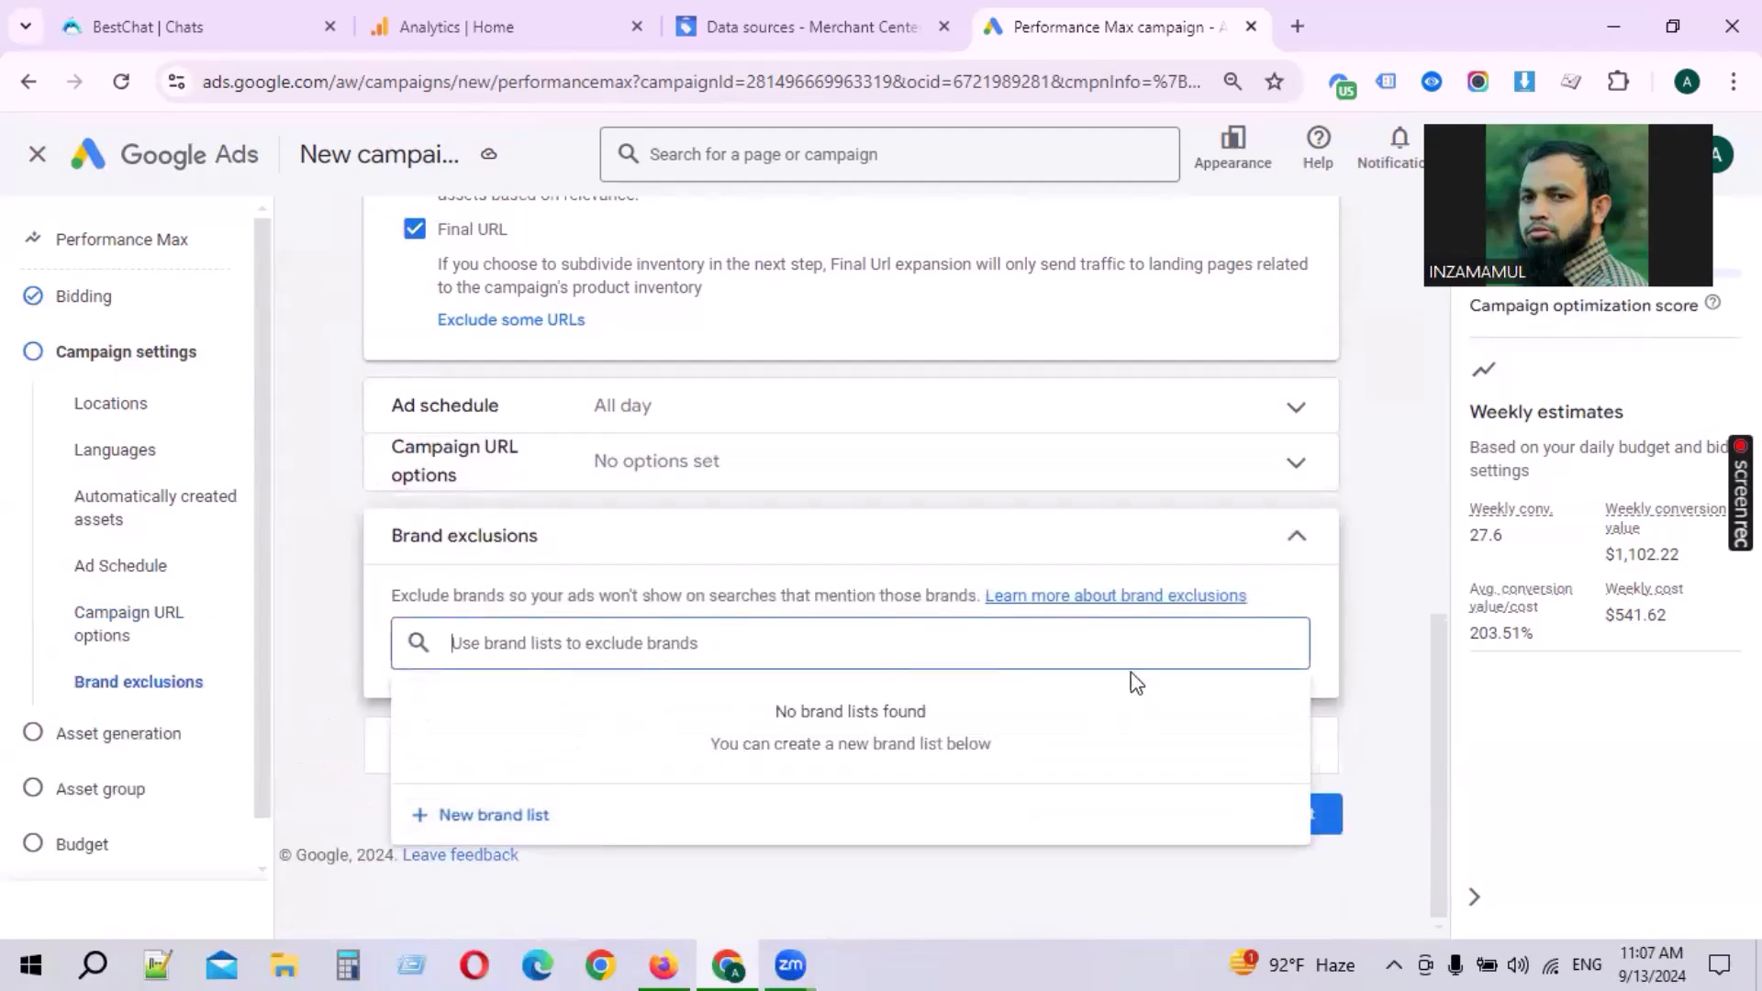
click(1290, 539)
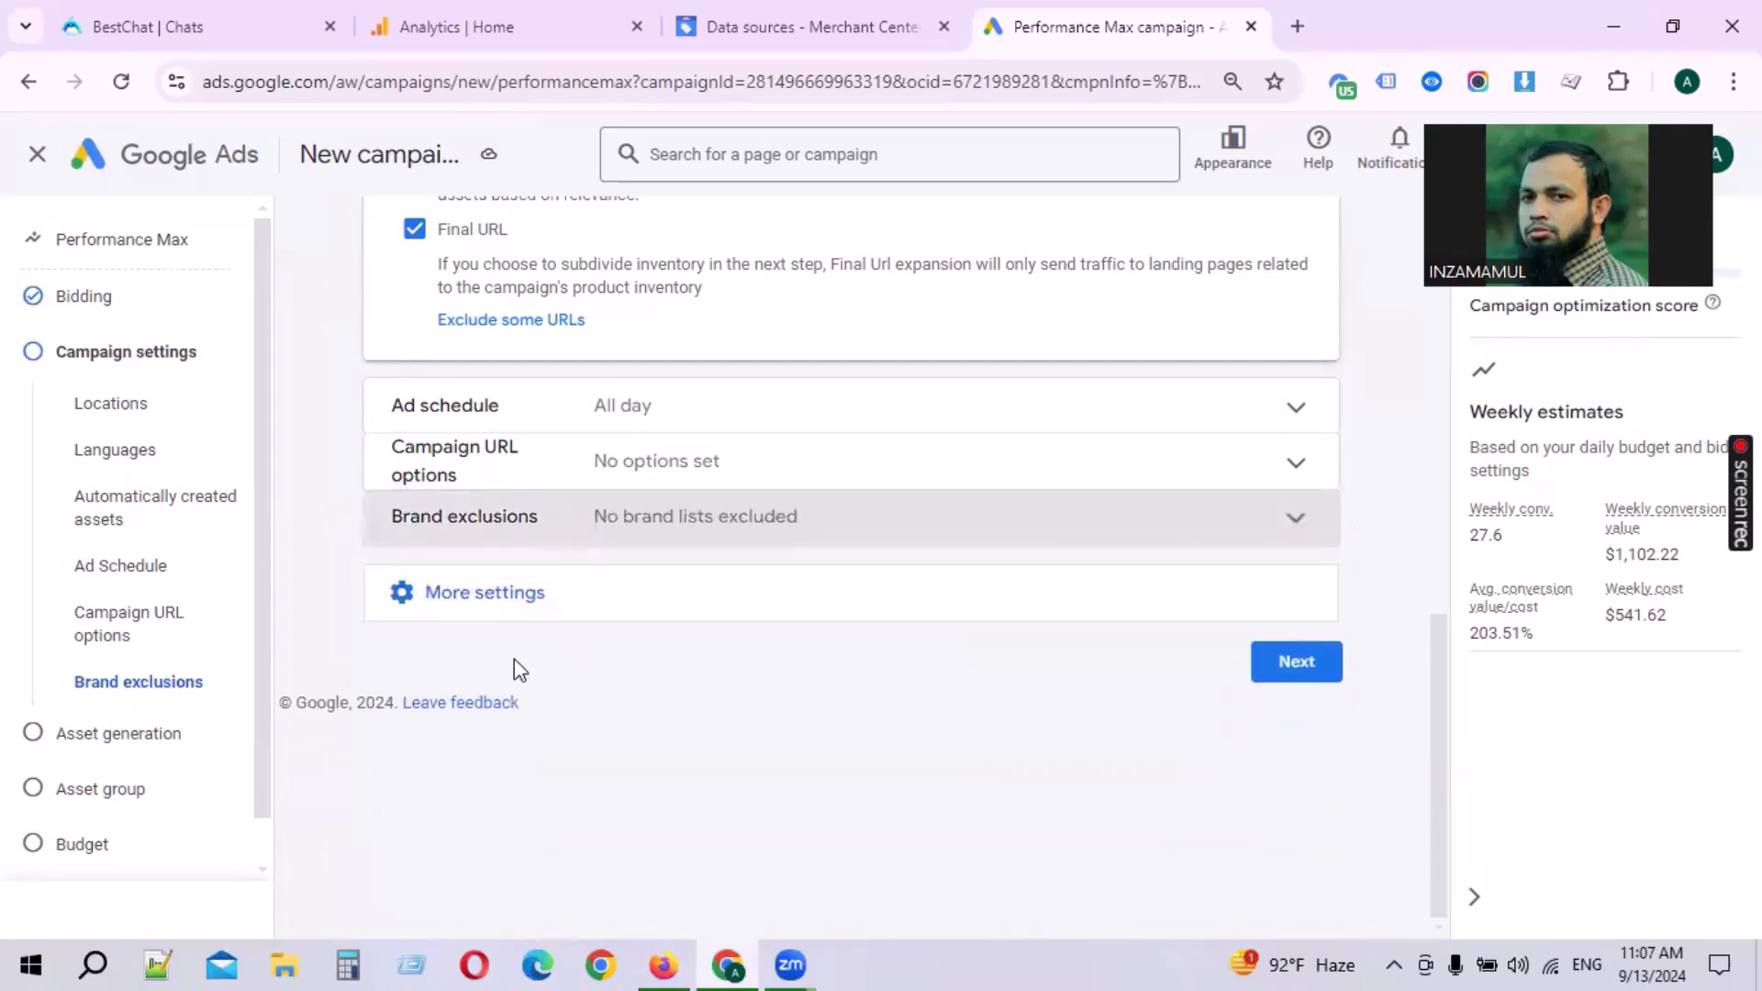
click(495, 596)
click(1295, 729)
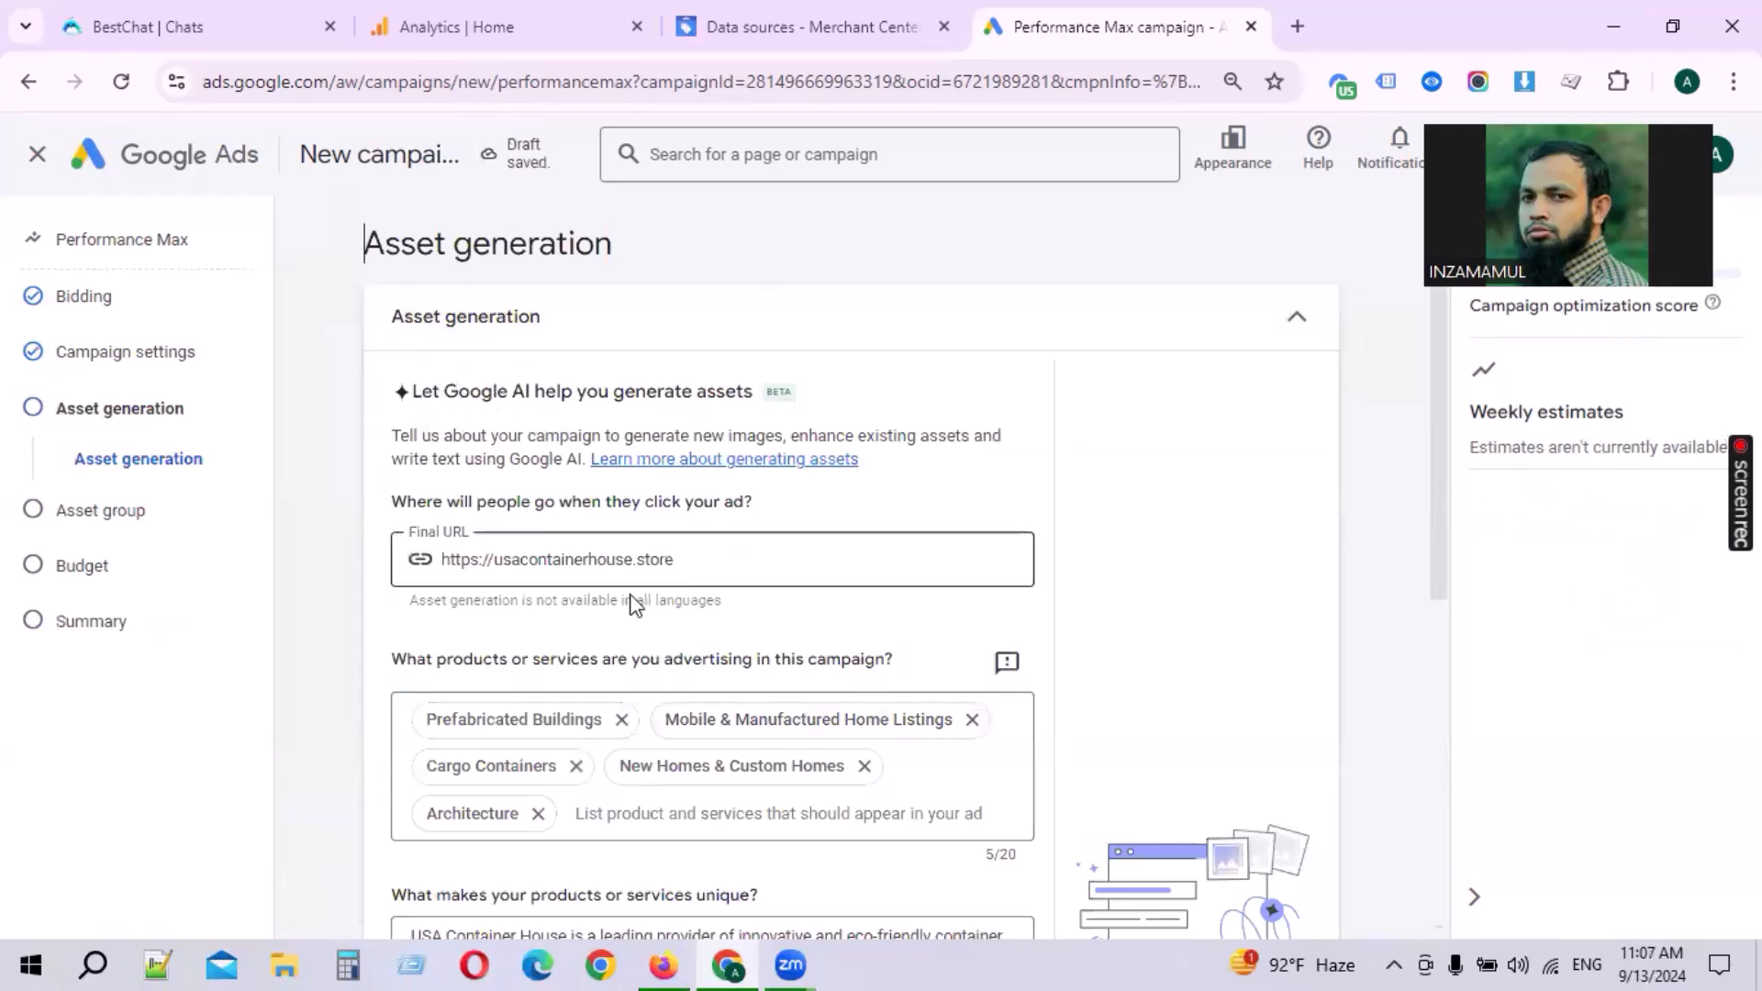
drag(757, 558, 335, 546)
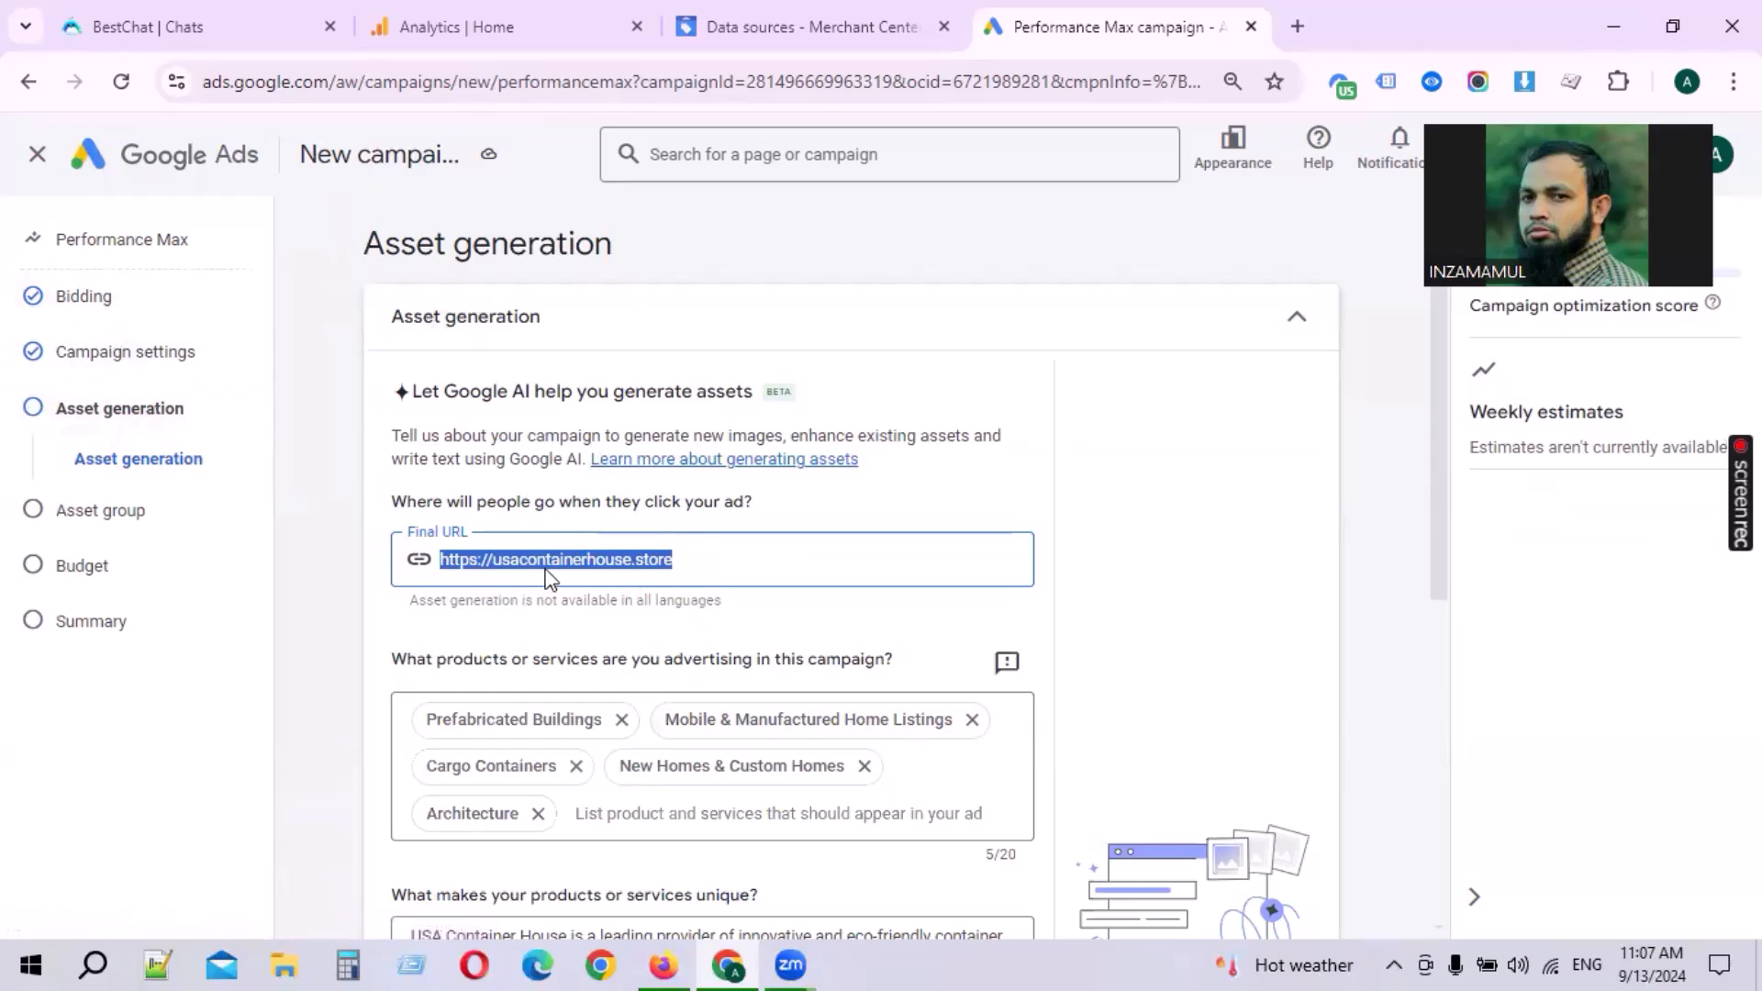
scroll(692, 563, down, 2)
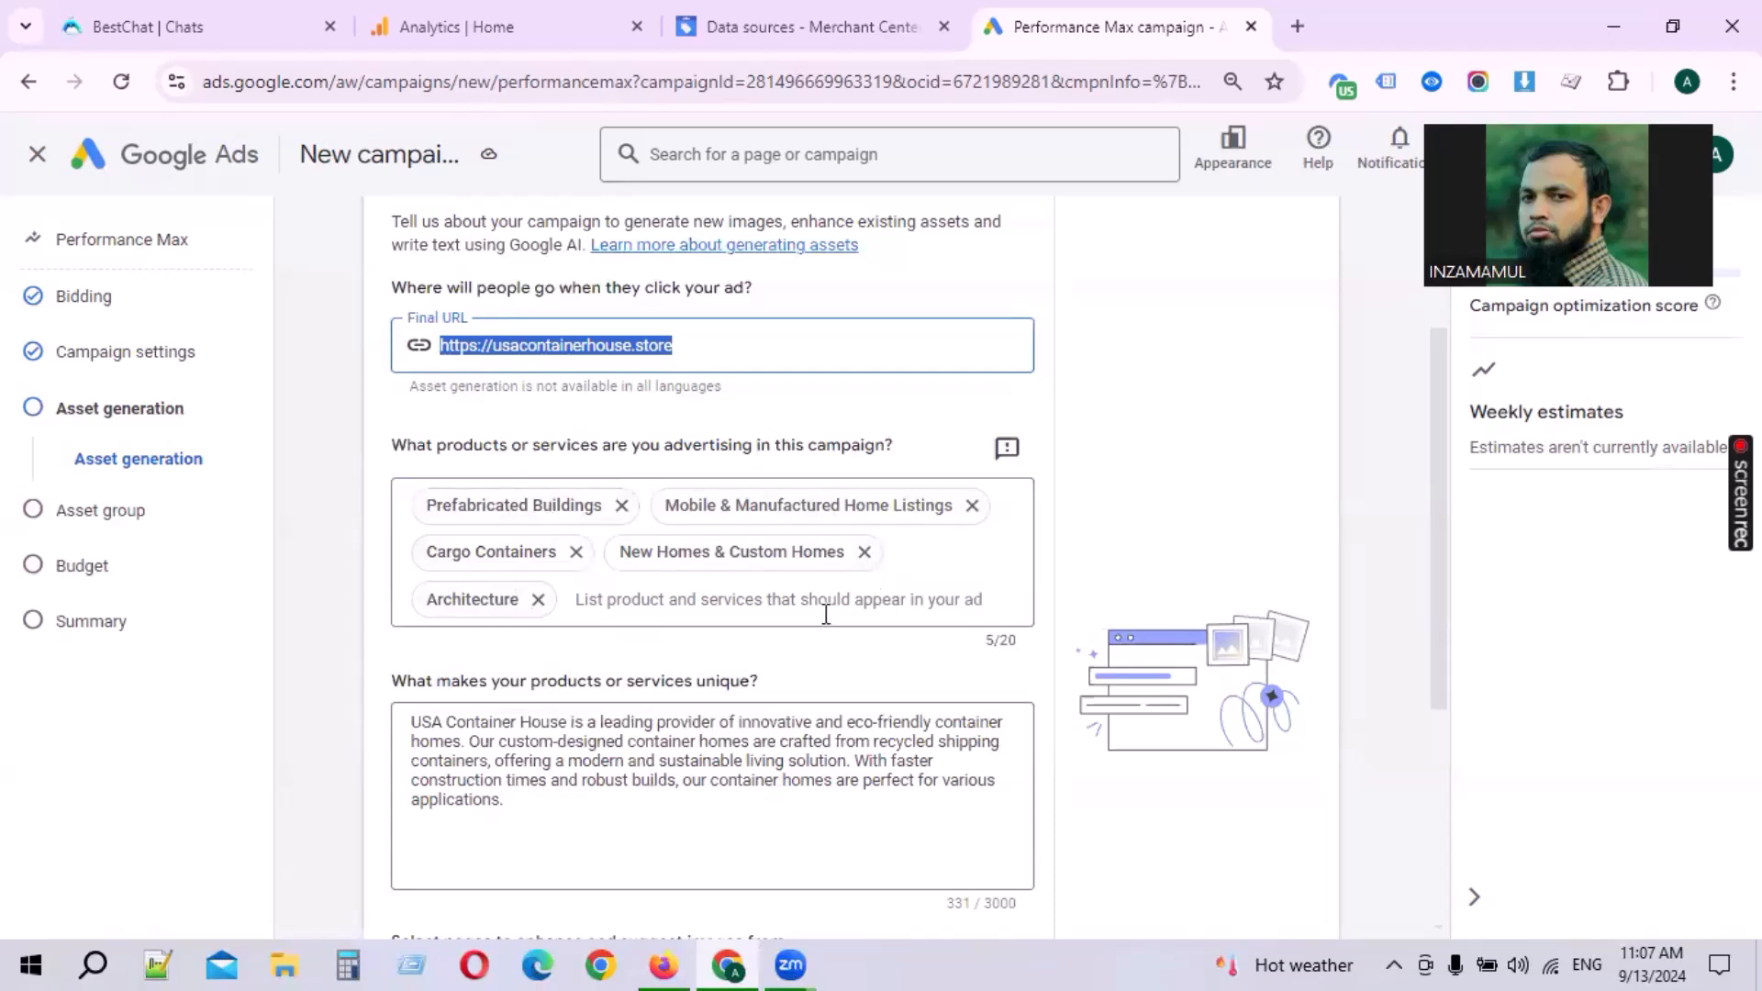
click(705, 605)
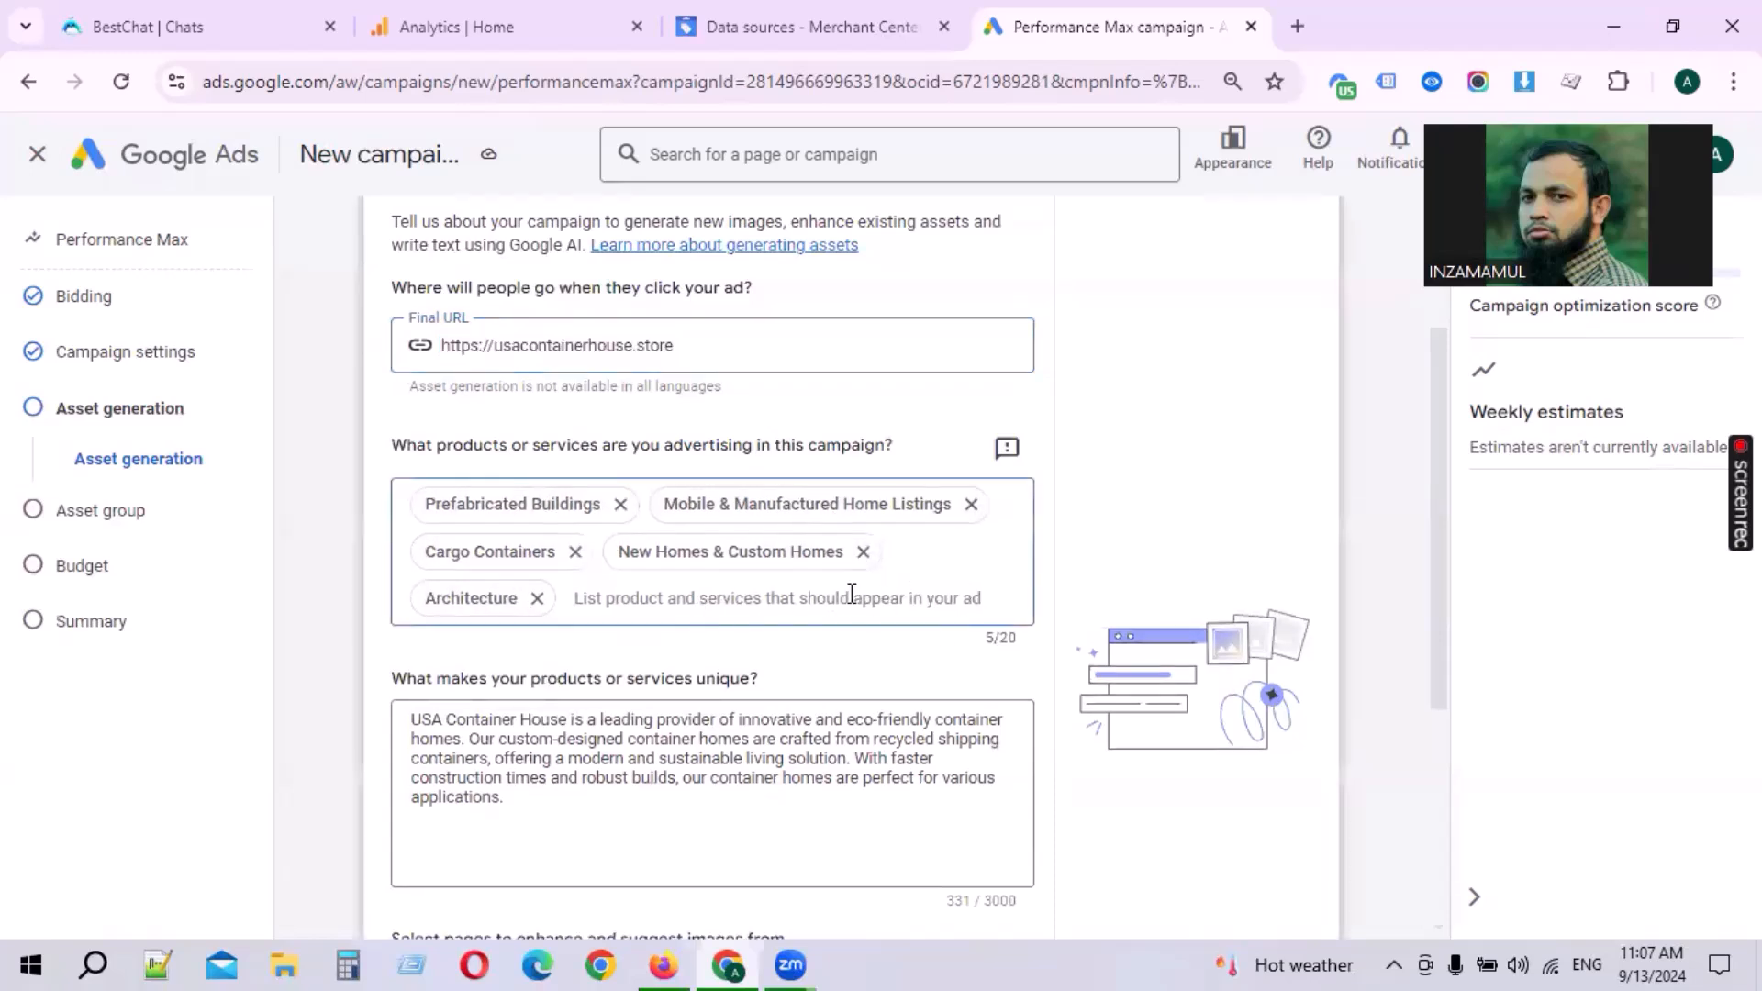
drag(984, 652, 1002, 649)
click(1004, 639)
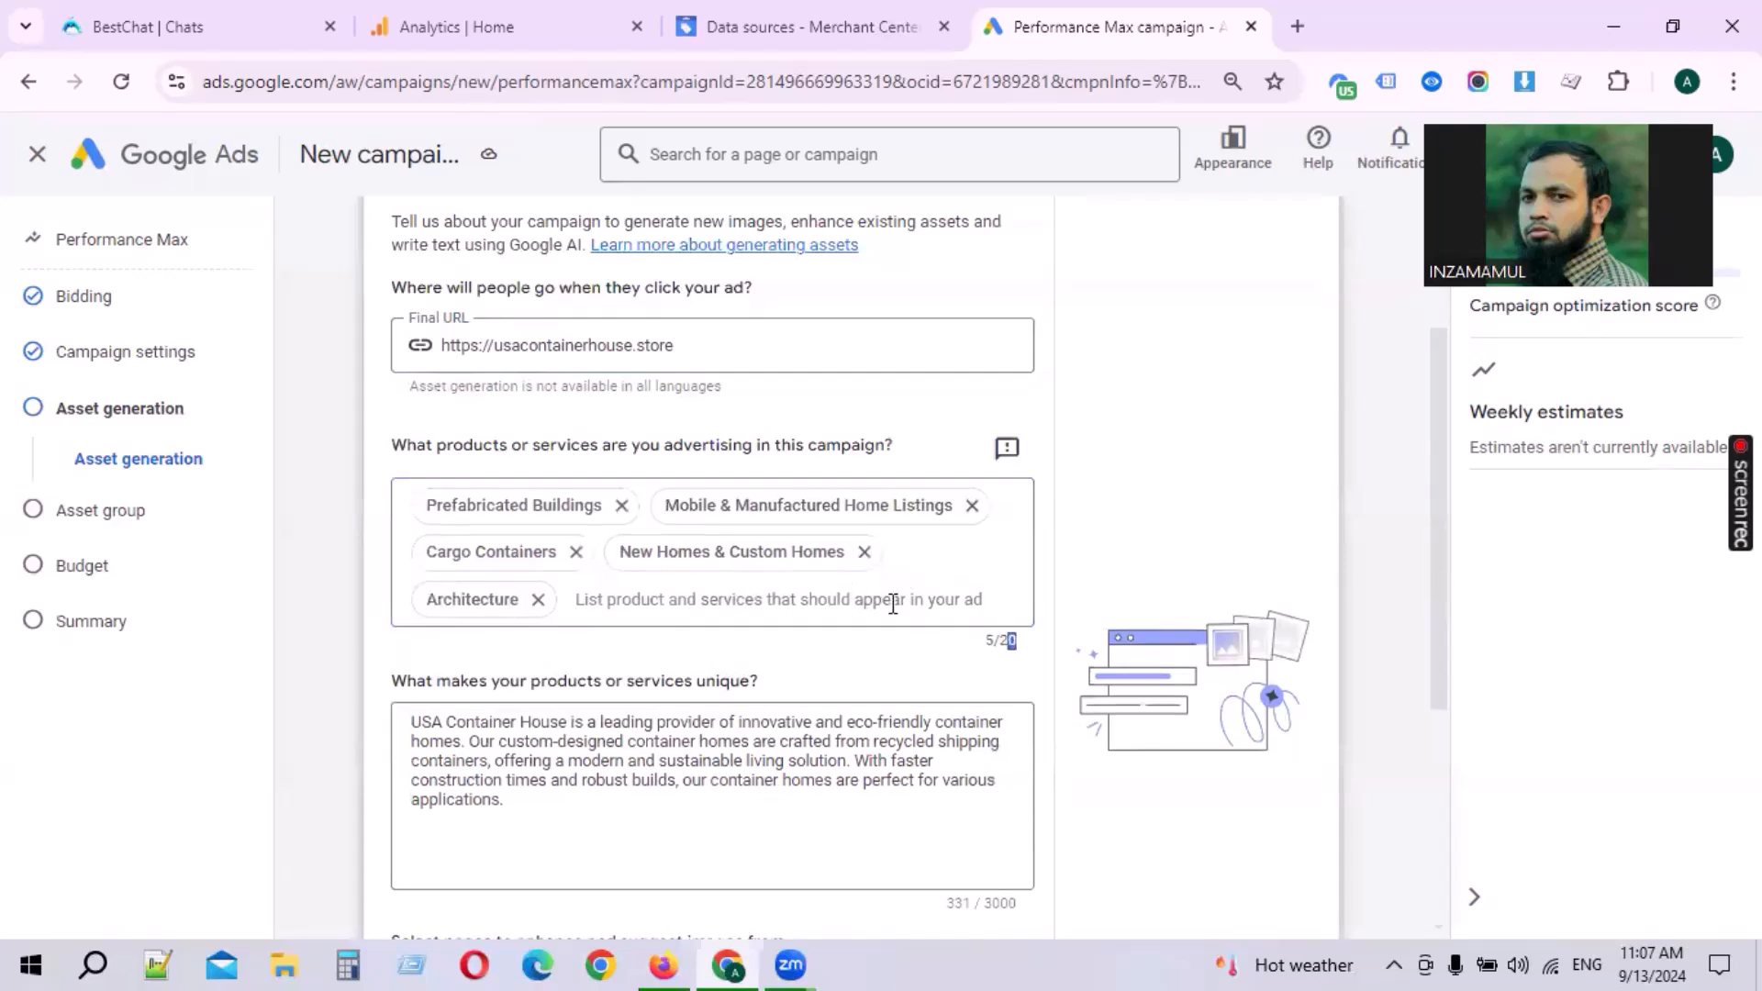
scroll(896, 601, down, 2)
scroll(663, 588, down, 2)
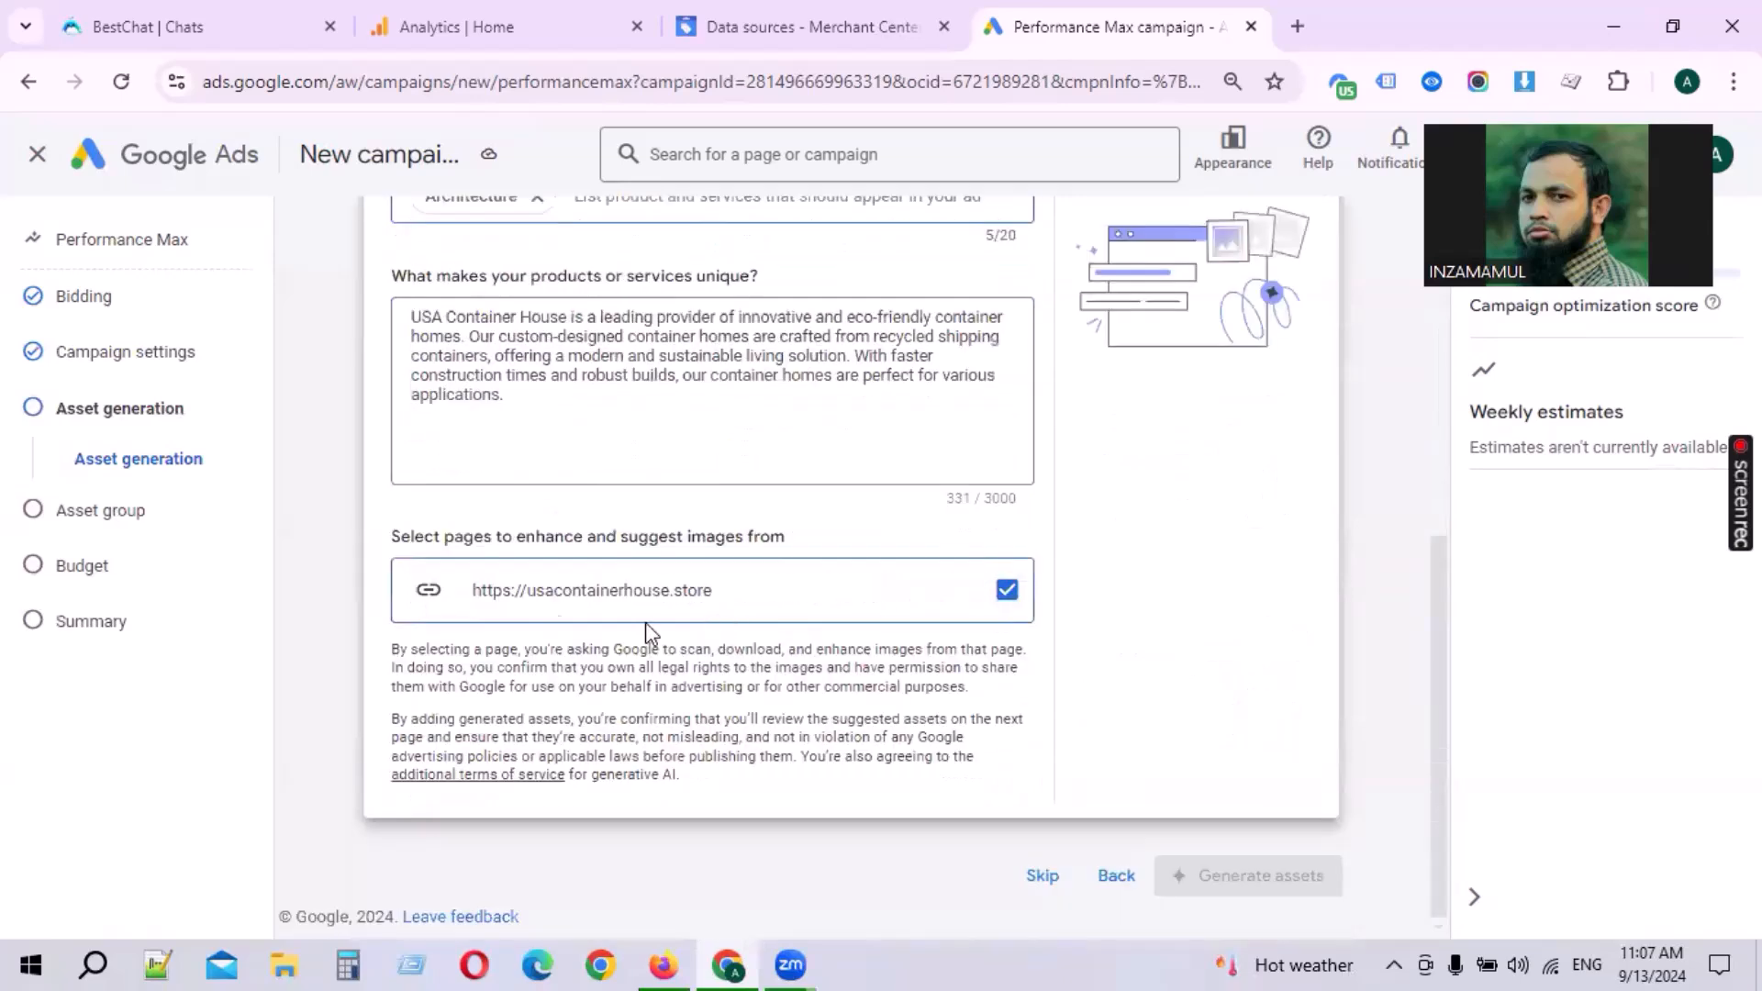
scroll(655, 725, up, 6)
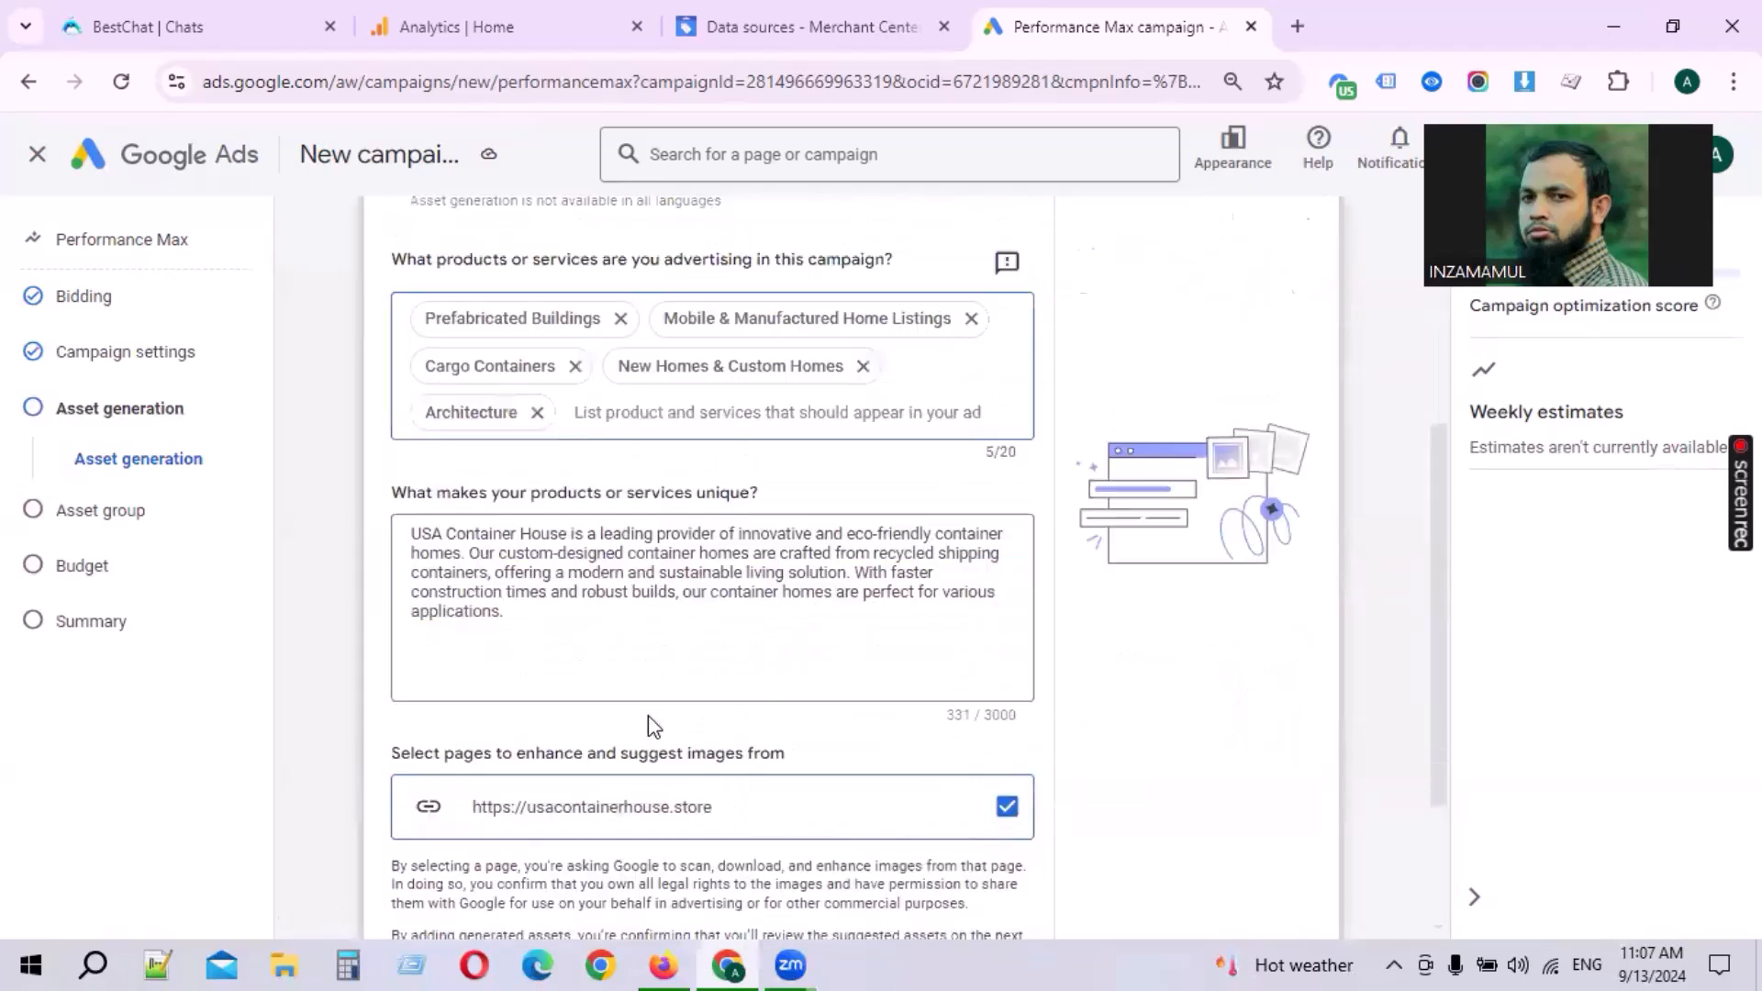
scroll(738, 542, down, 5)
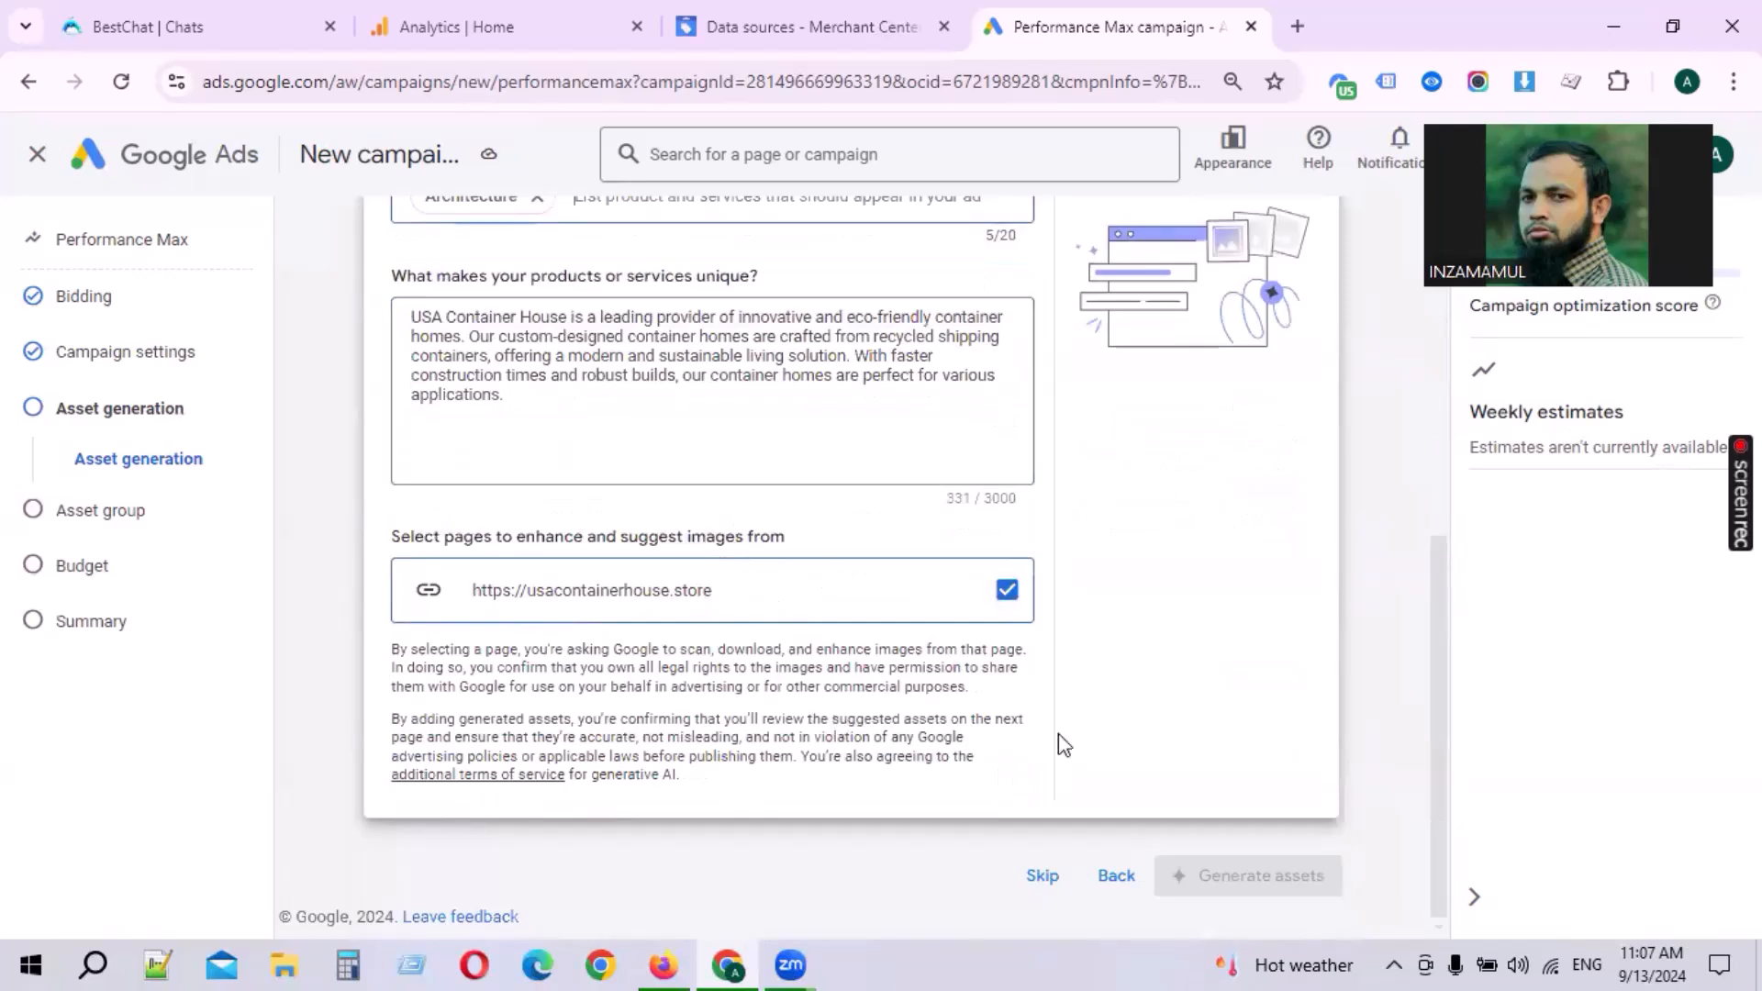
click(724, 597)
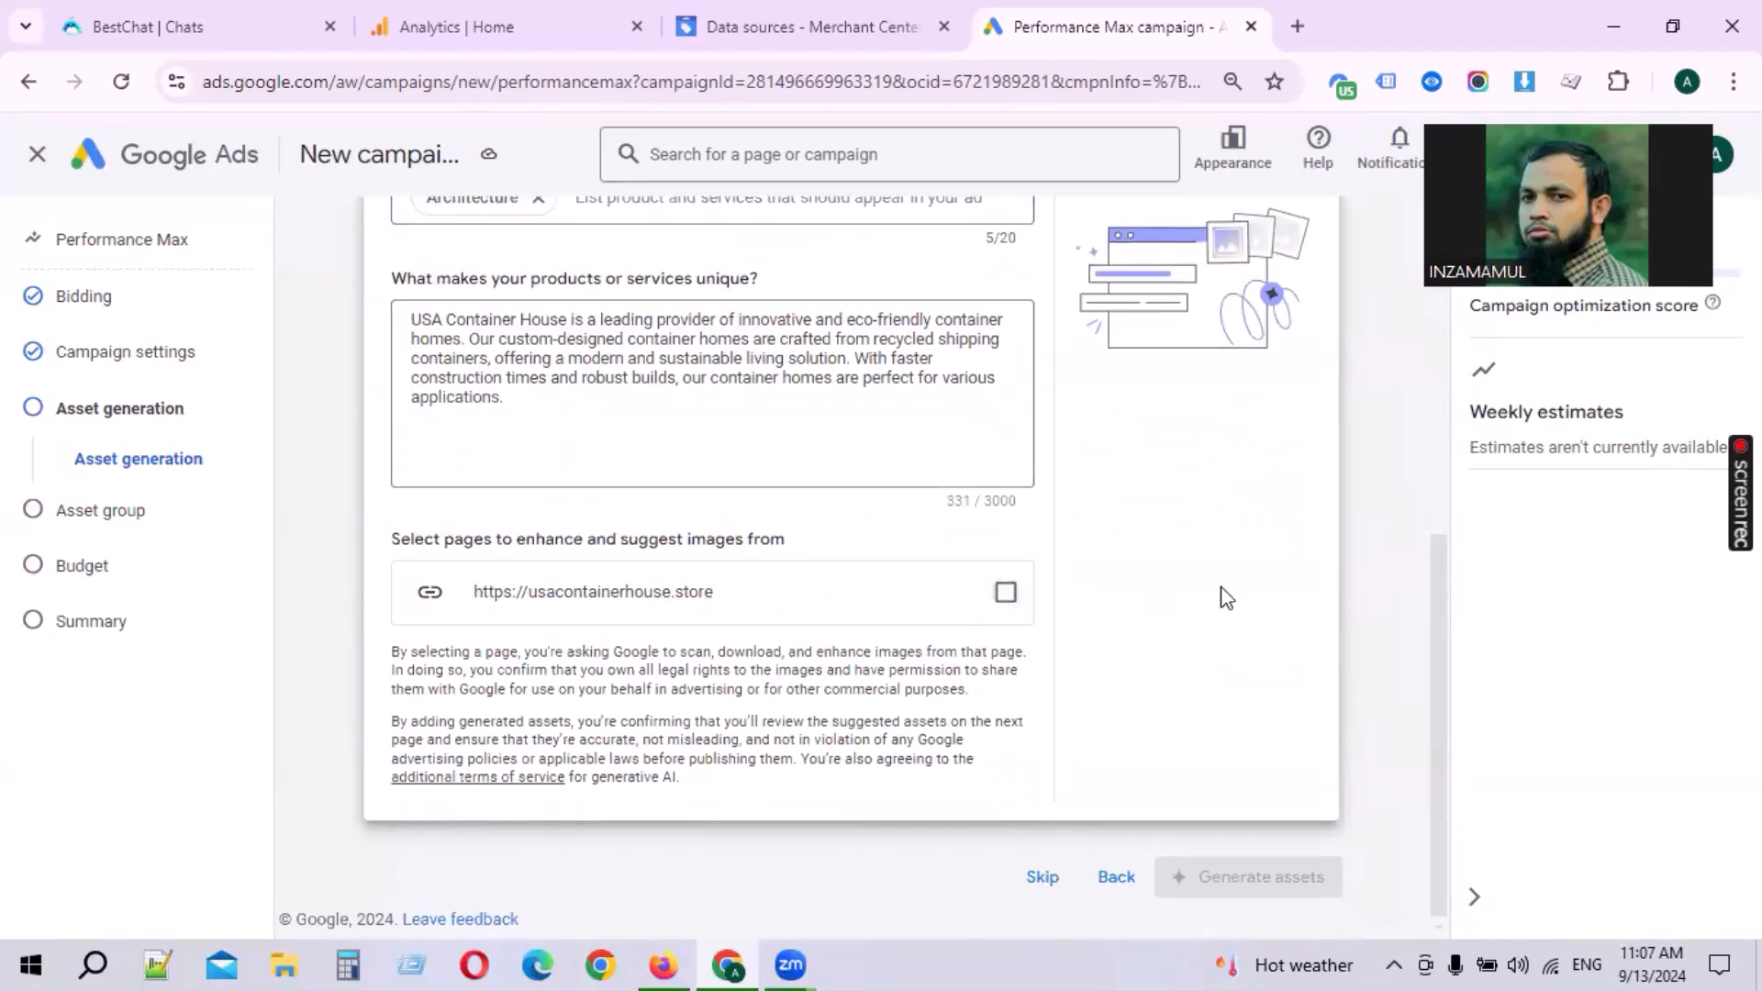
click(1009, 594)
Step: Add 20ft container to the advertised products, replacing the misspelled tag, and skip asset generation
scroll(1010, 634, up, 4)
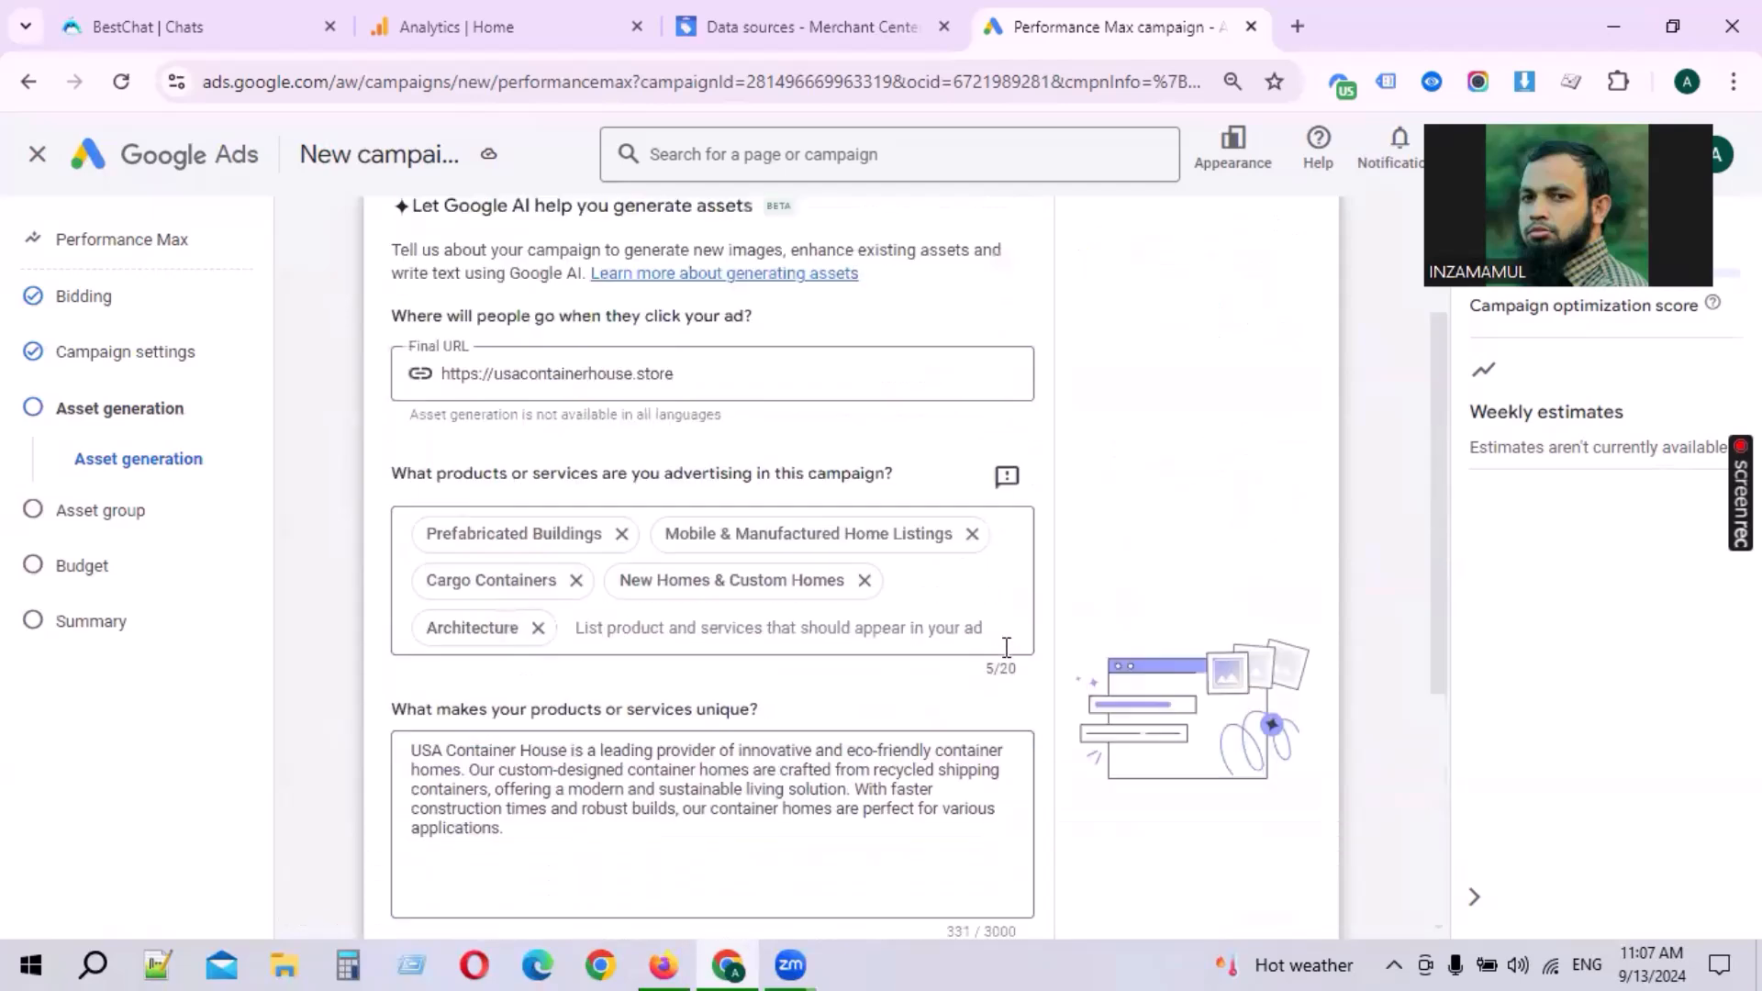
click(781, 622)
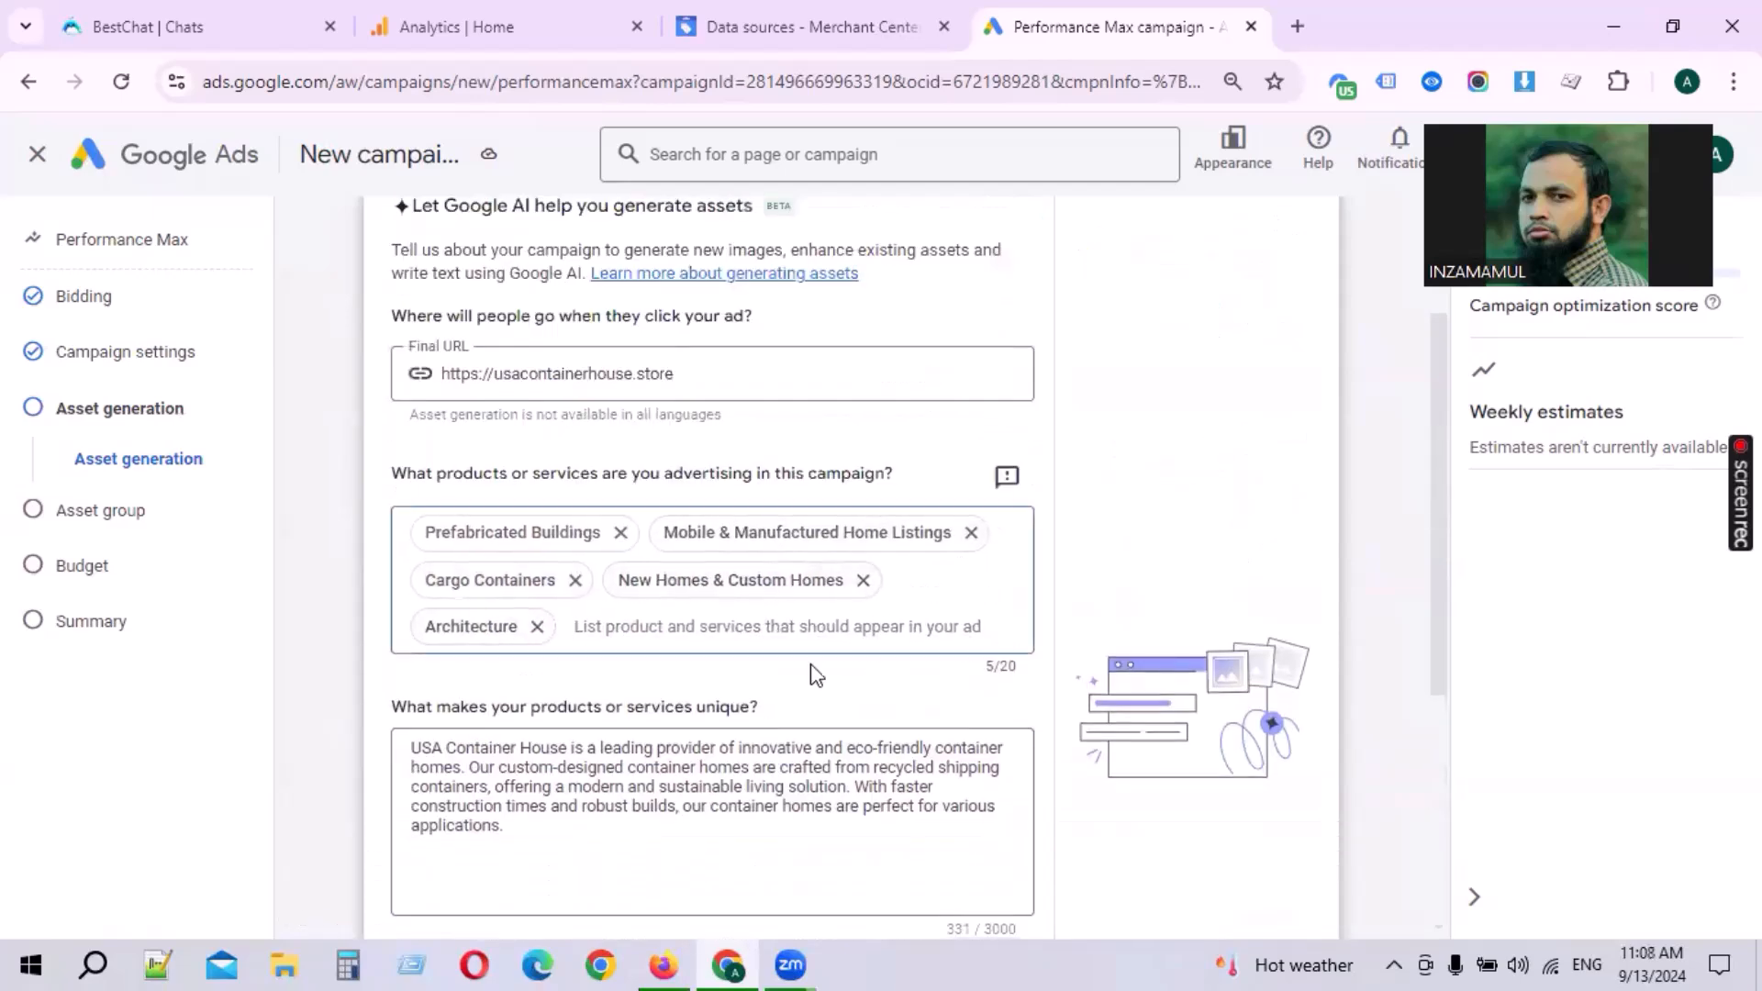
text(20)
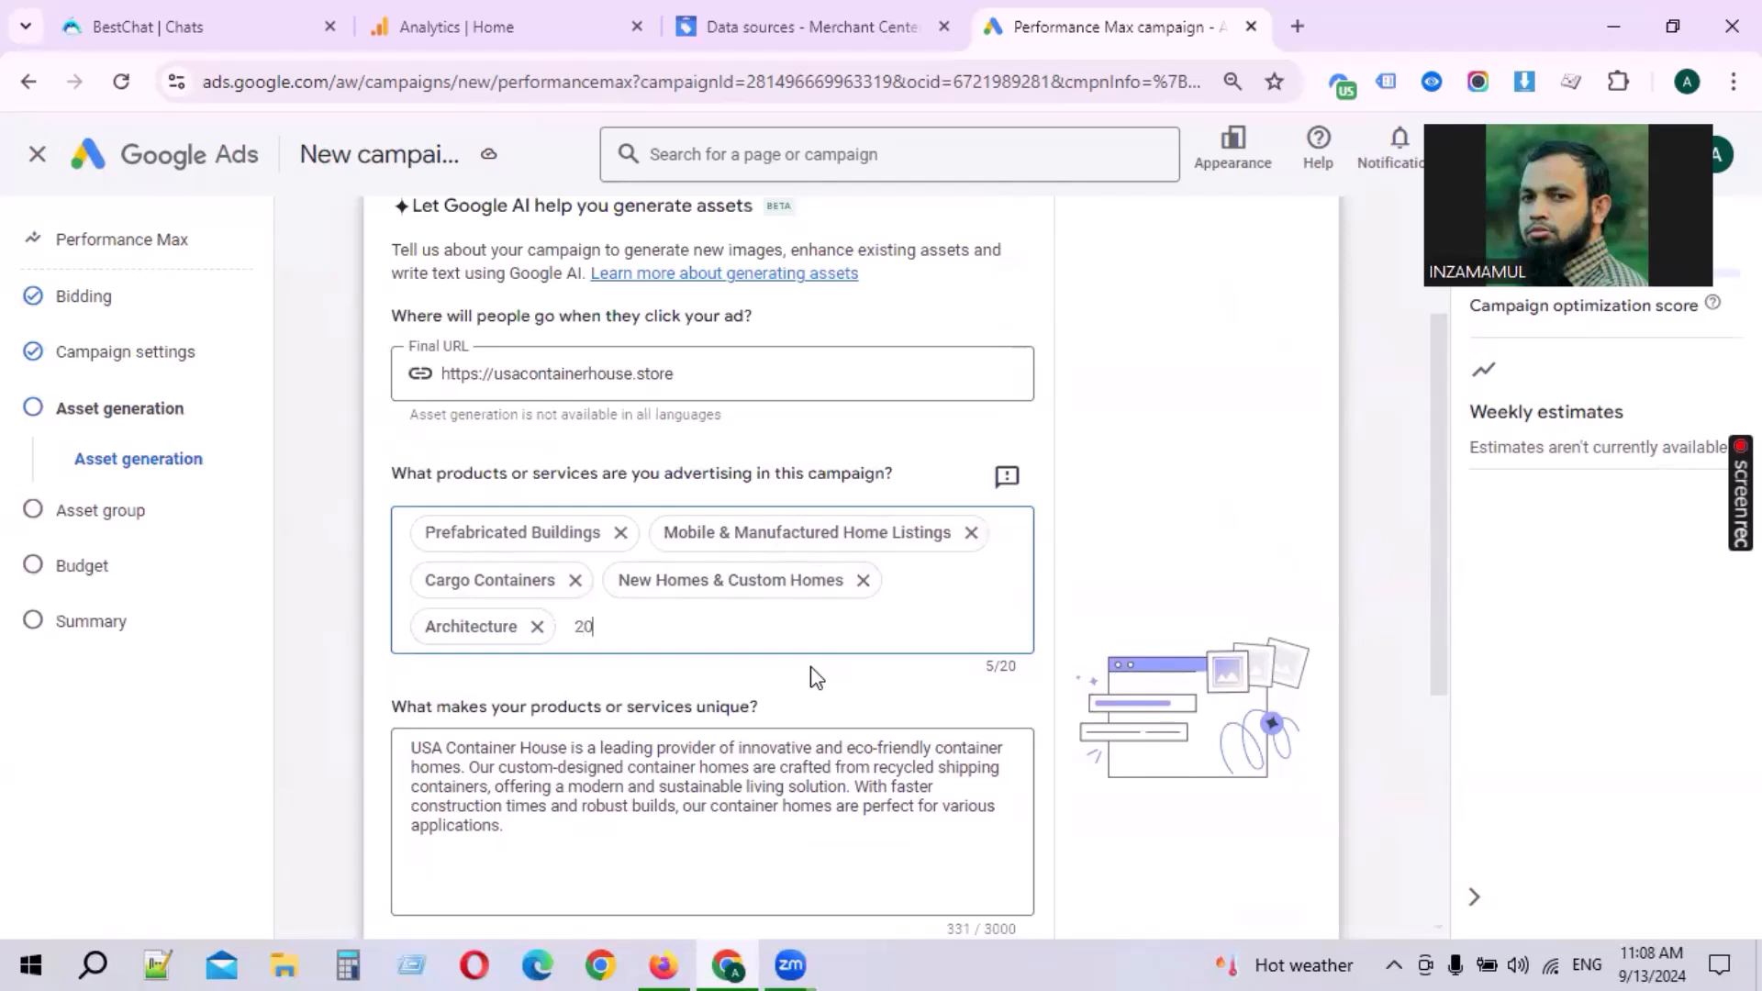
text(ft)
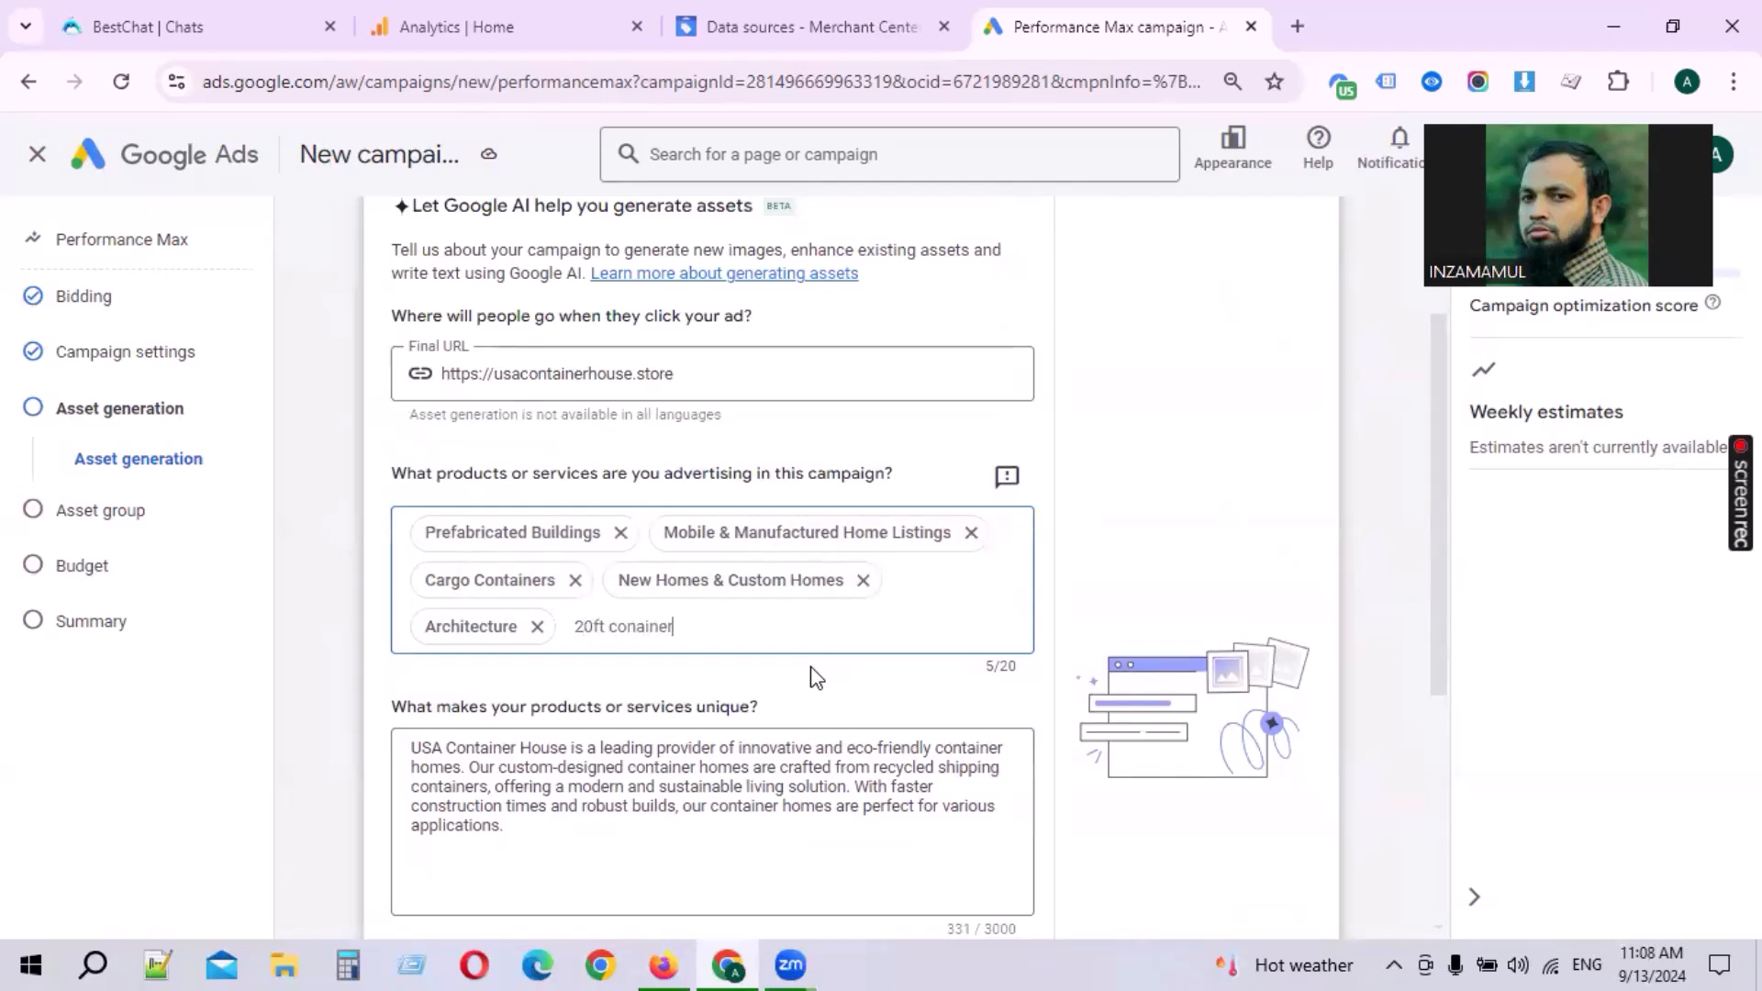
text( conainer)
key(Return)
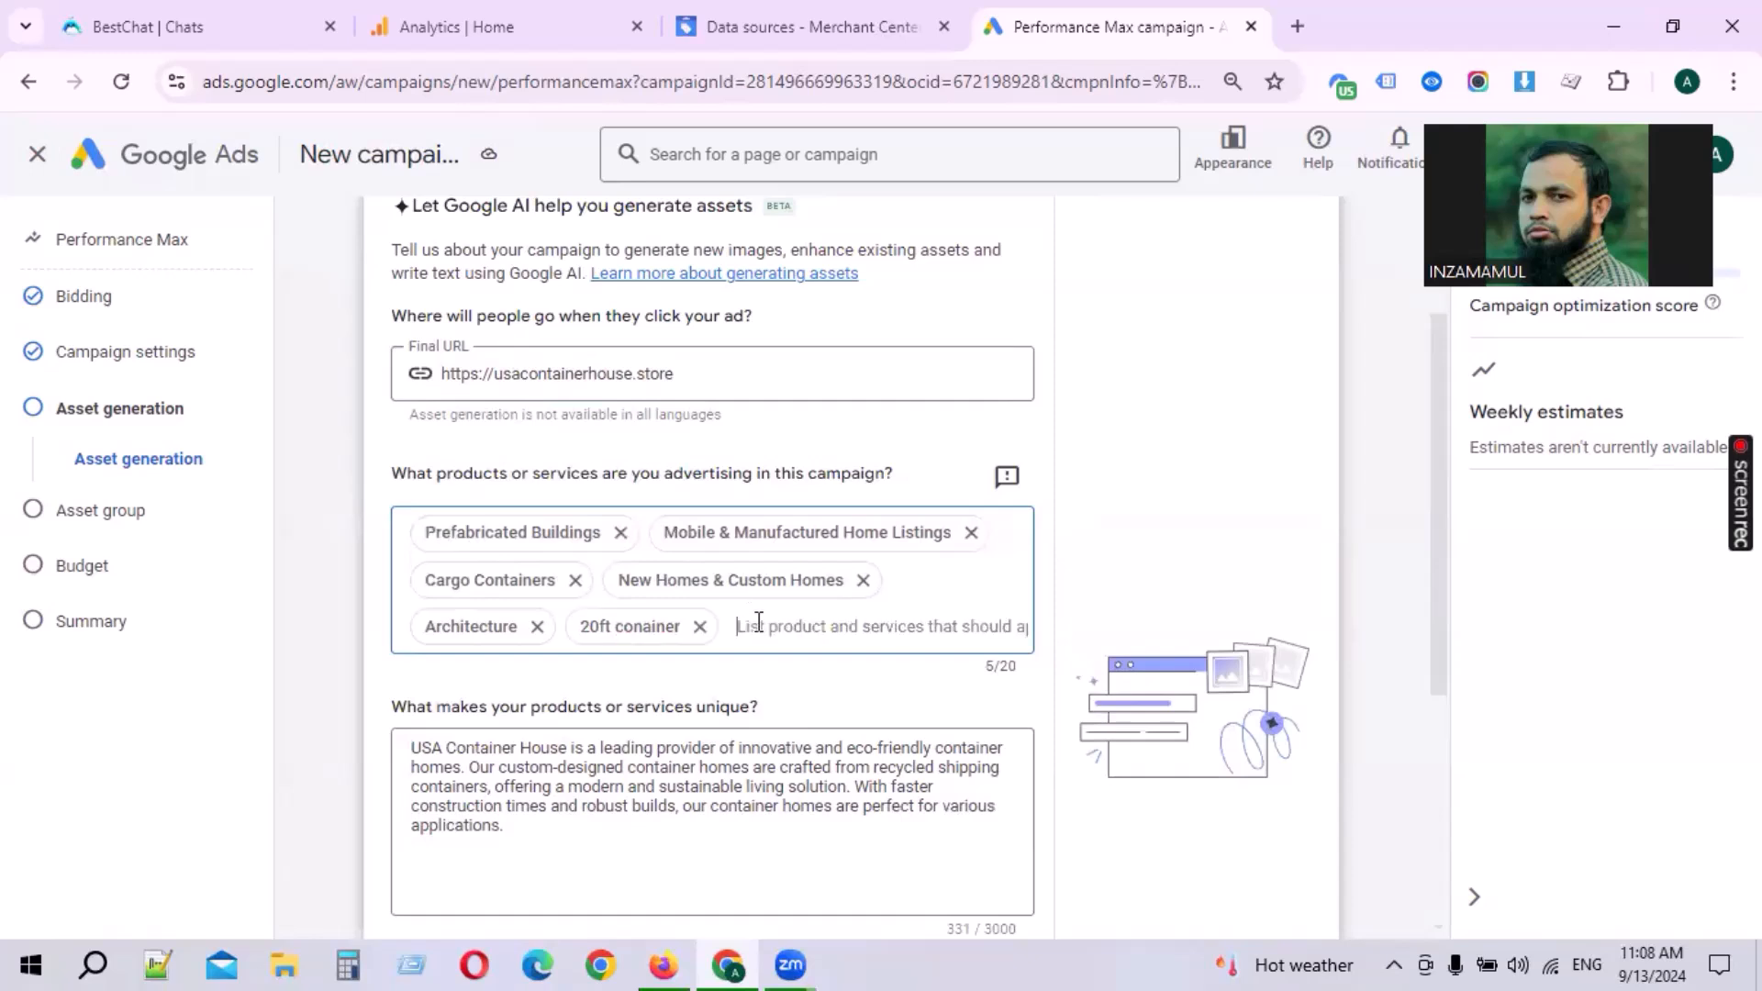
click(651, 628)
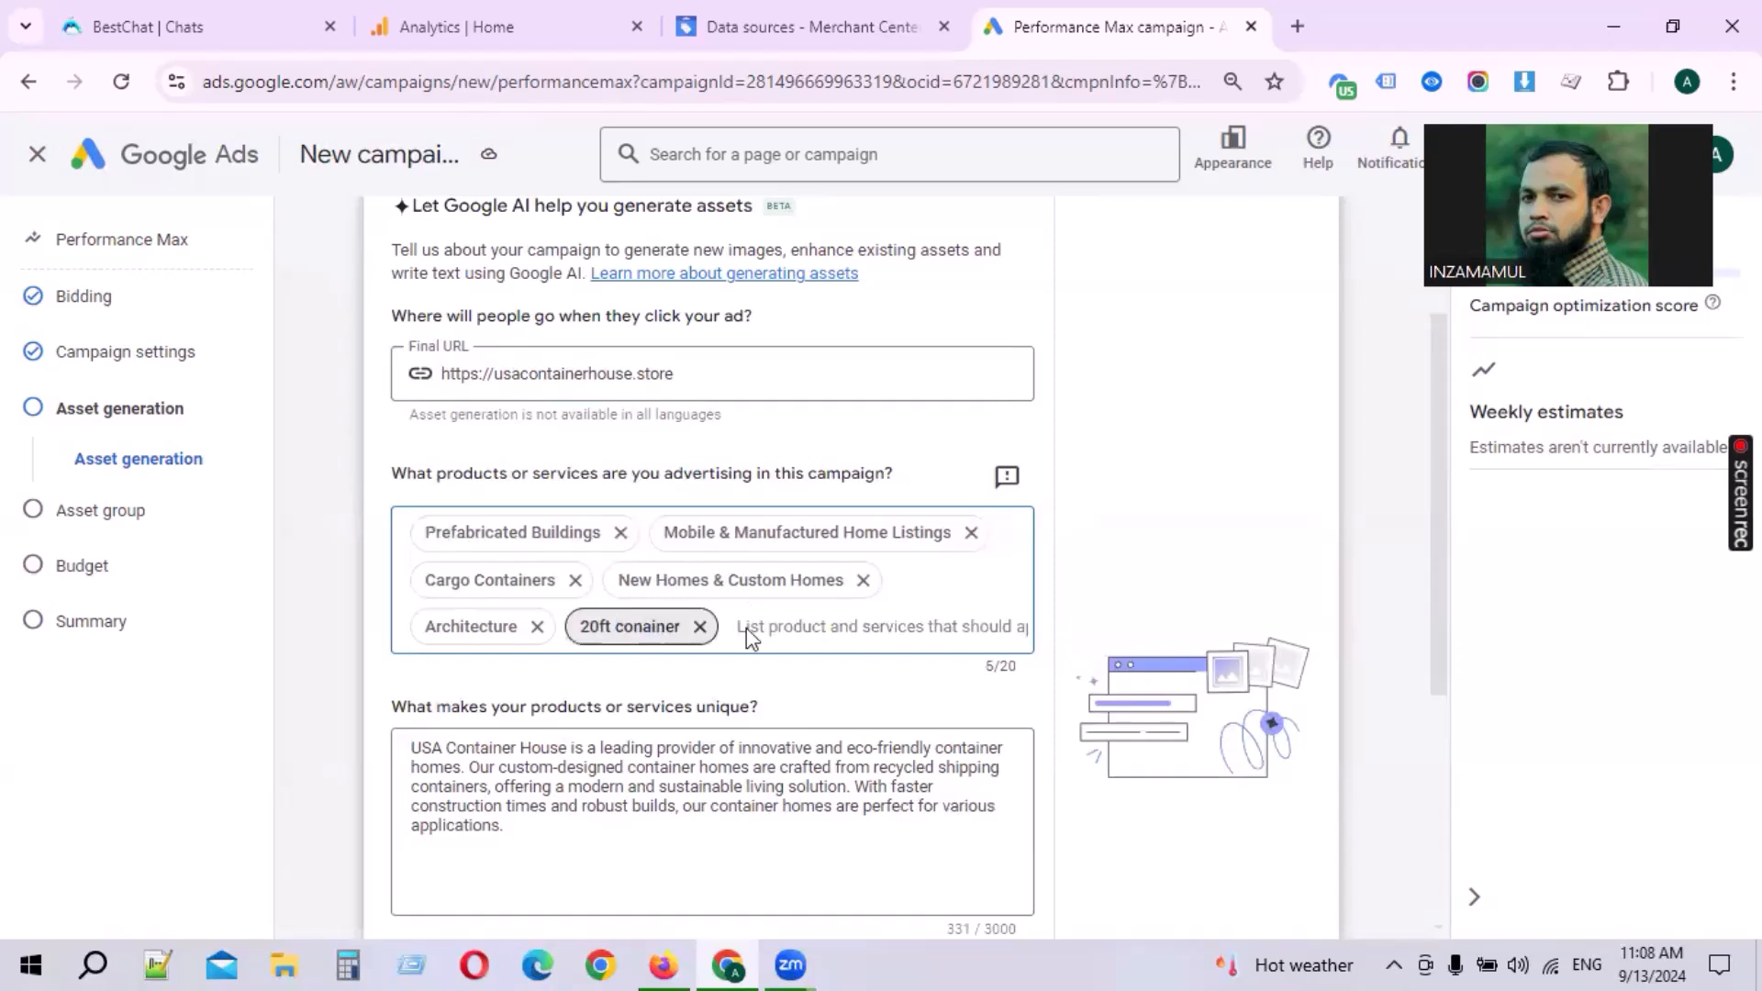
click(645, 631)
click(699, 626)
text(20ft container)
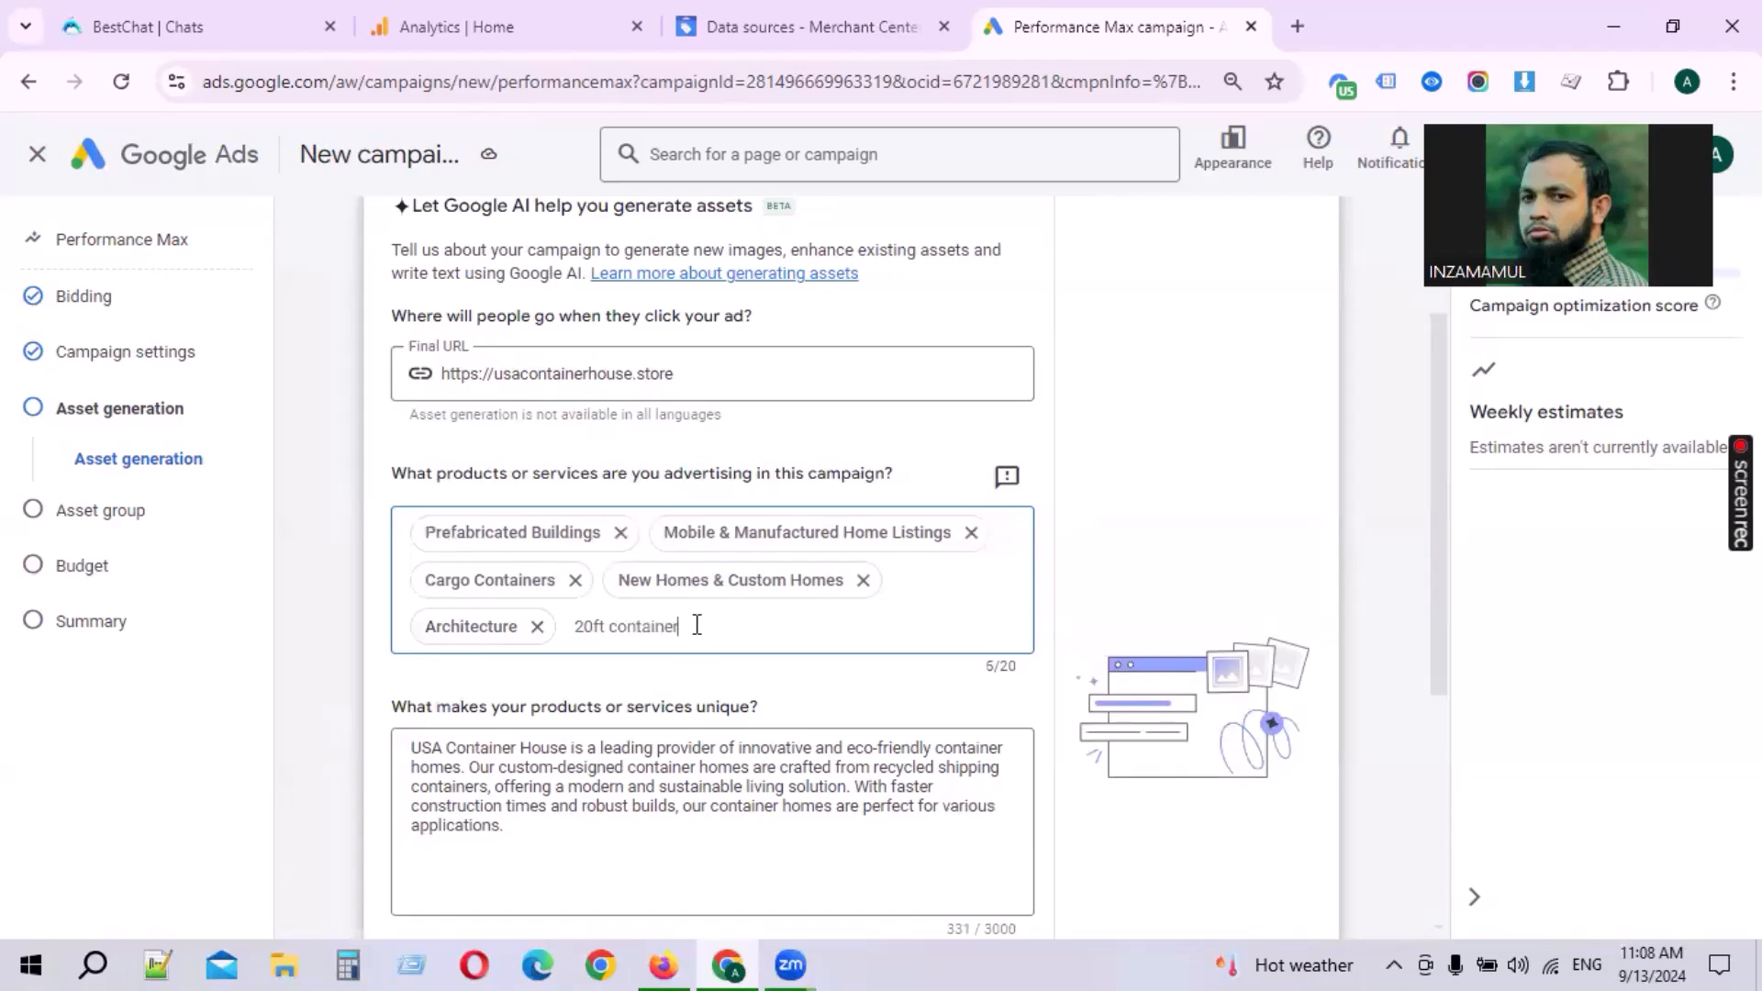
key(Return)
scroll(1211, 597, down, 5)
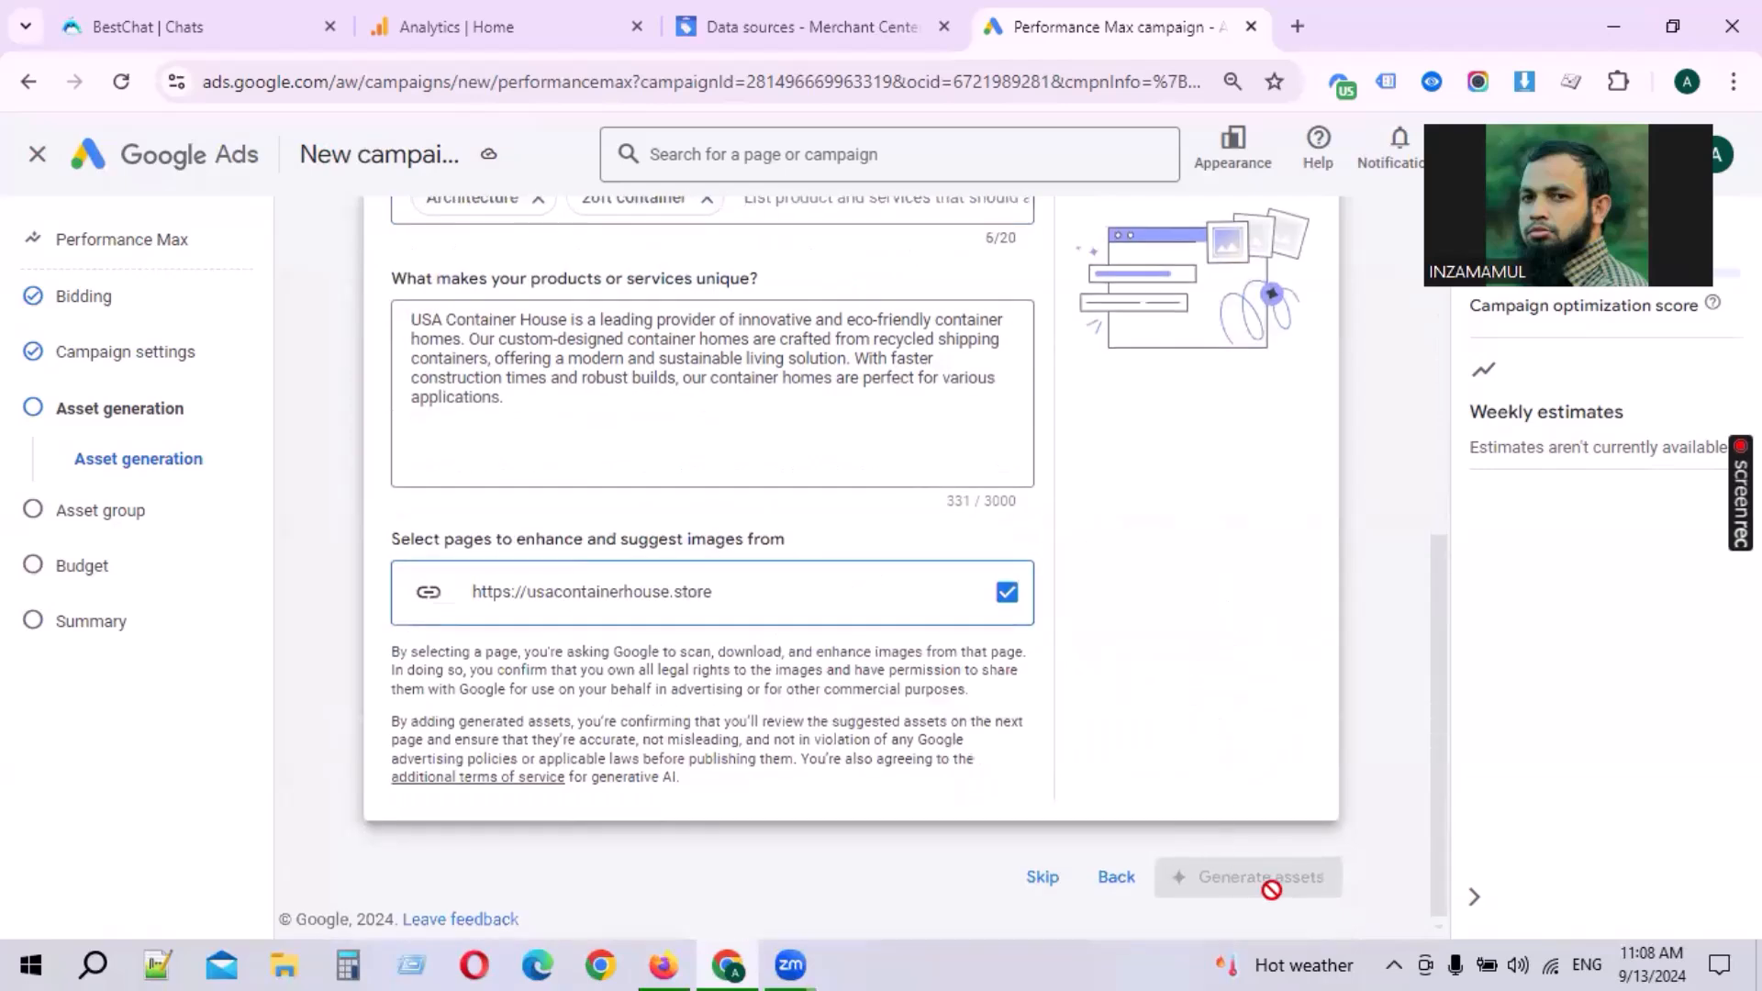
click(1055, 883)
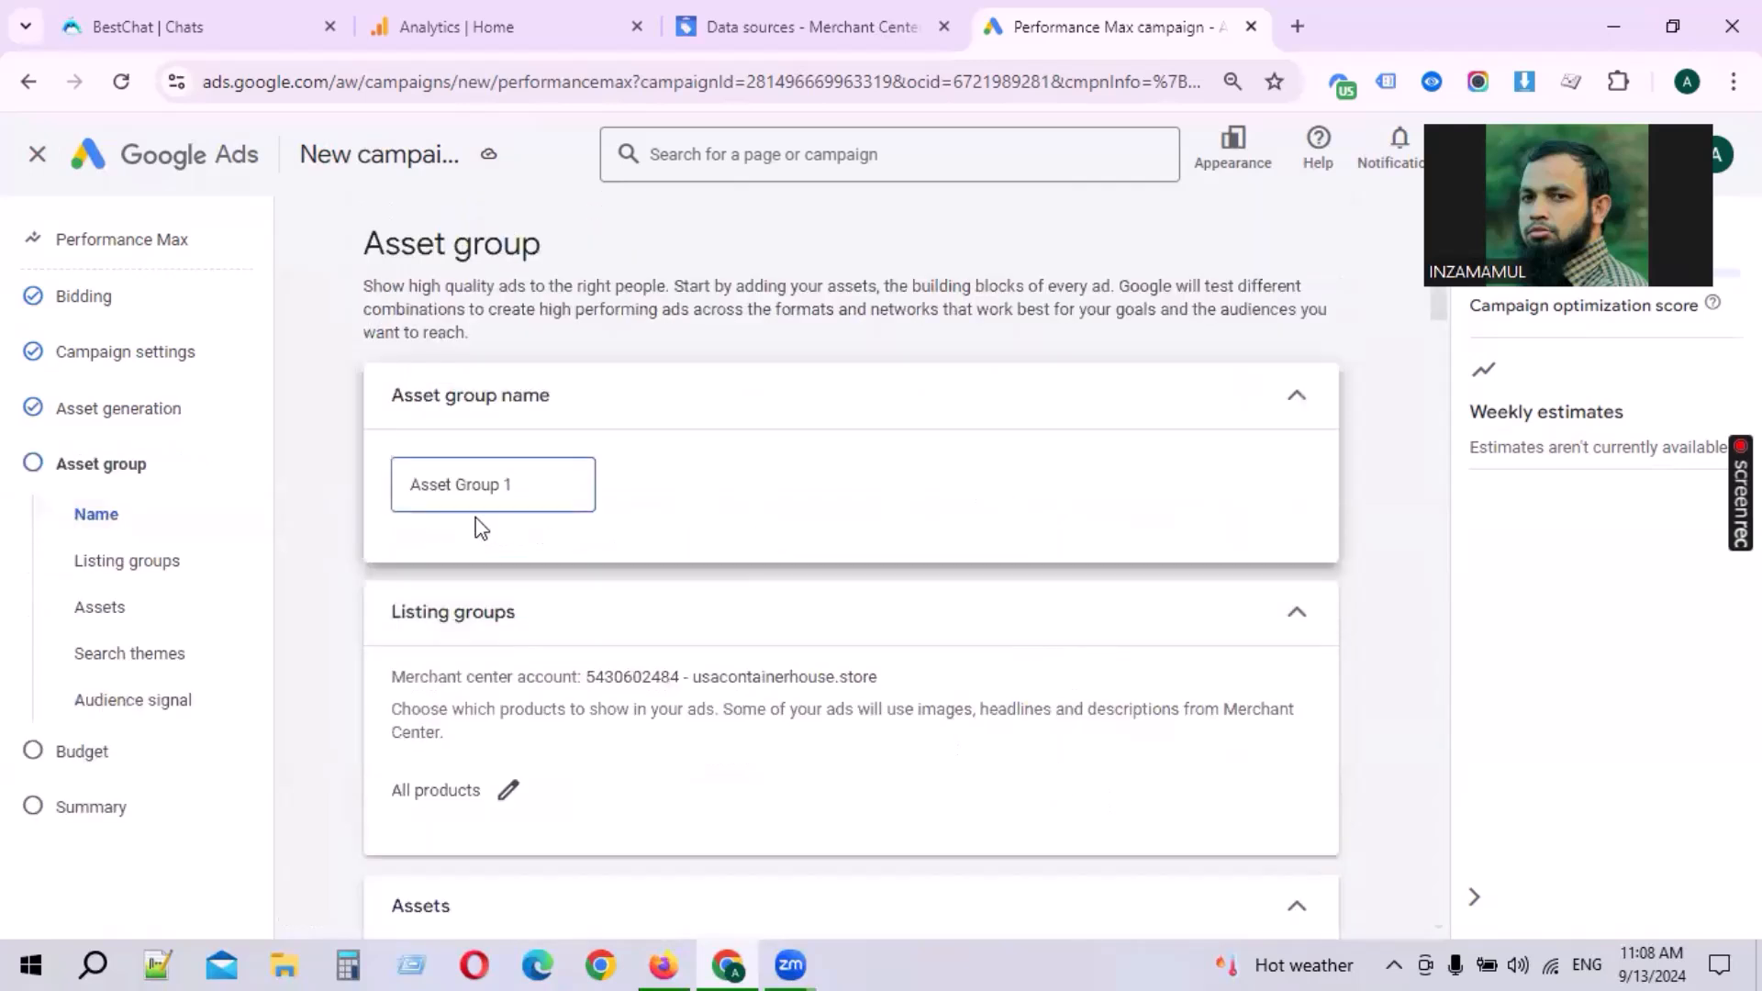
Step: Name the asset group Container (USA)
drag(547, 487, 478, 477)
text(S)
text(h)
key(BackSpace)
key(BackSpace)
text(Sa)
key(BackSpace)
key(BackSpace)
text(Containe (USA)
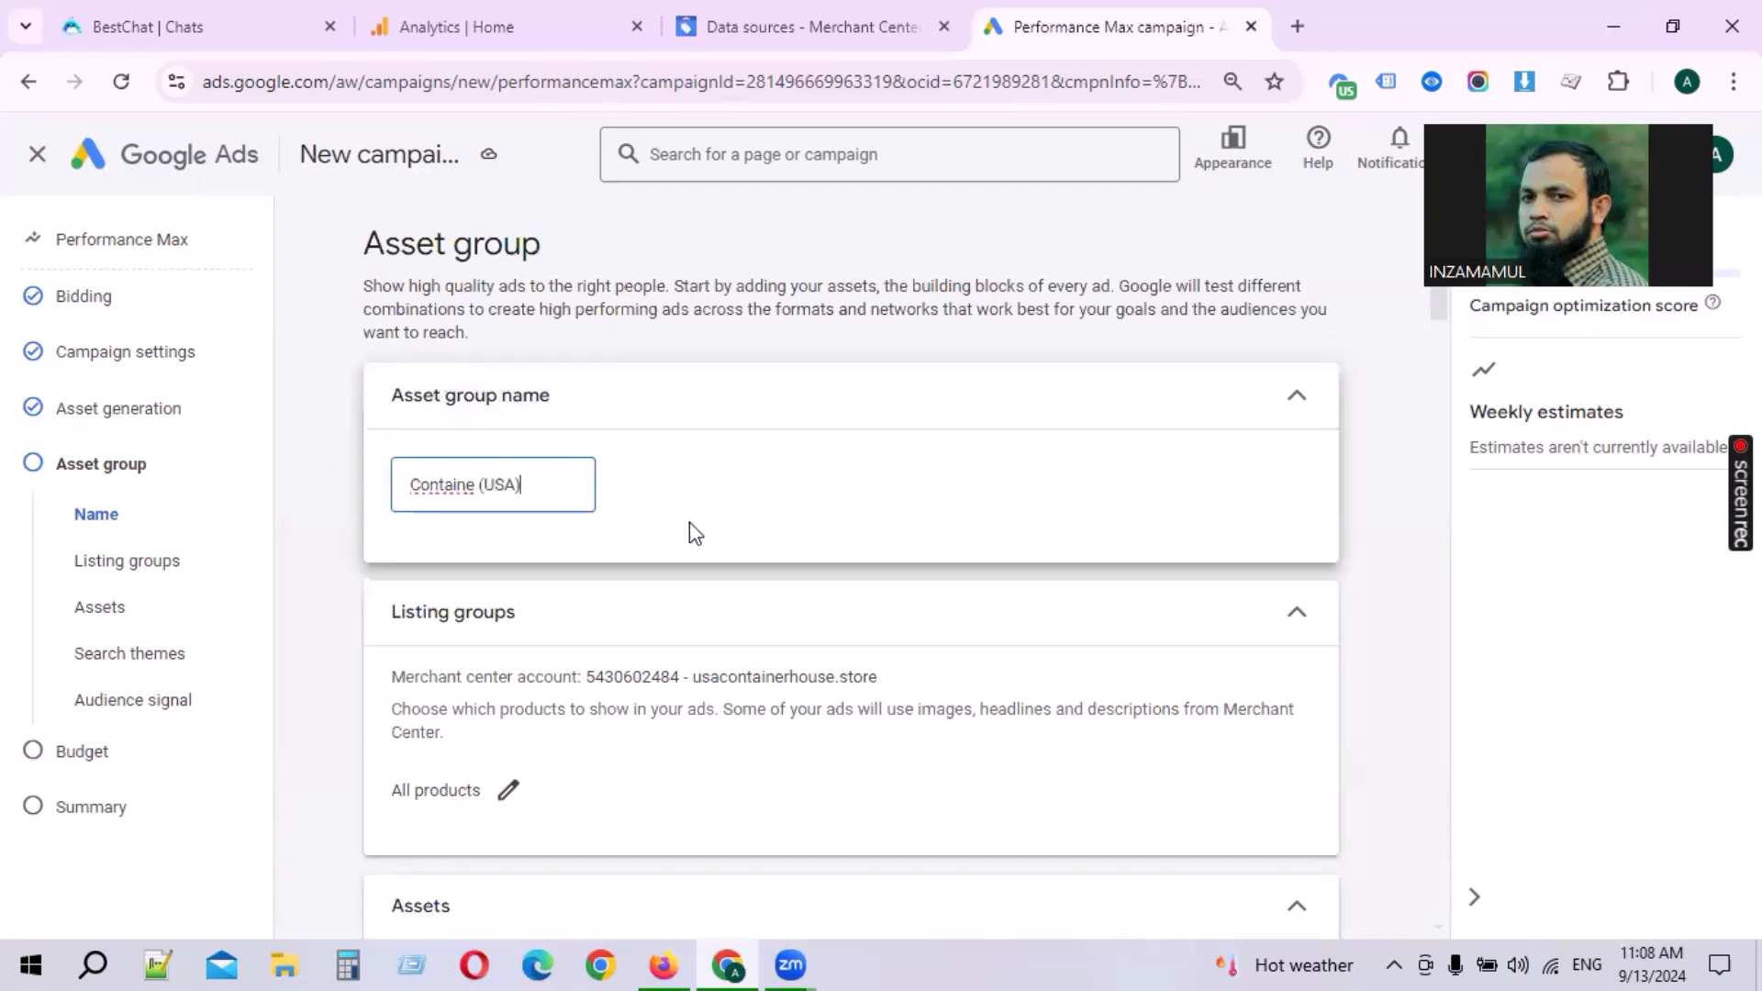
click(473, 481)
text(r)
click(635, 495)
Step: Open the listing groups and save them using all products
scroll(635, 488, down, 2)
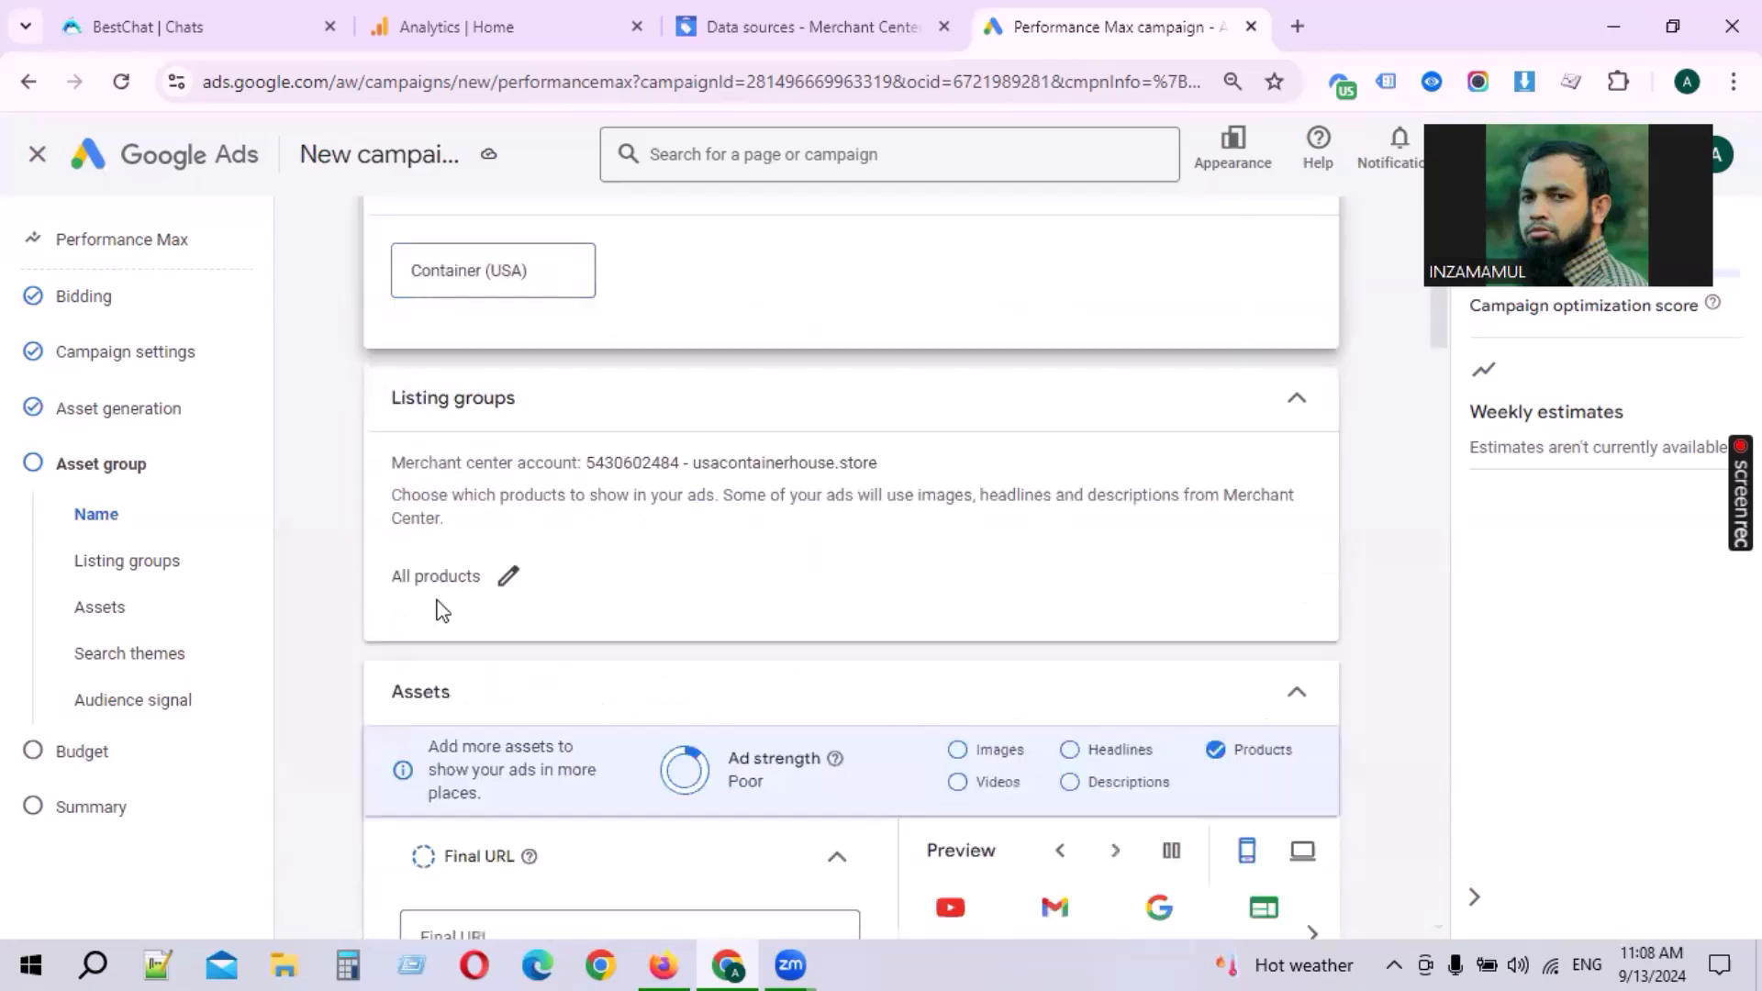
click(507, 575)
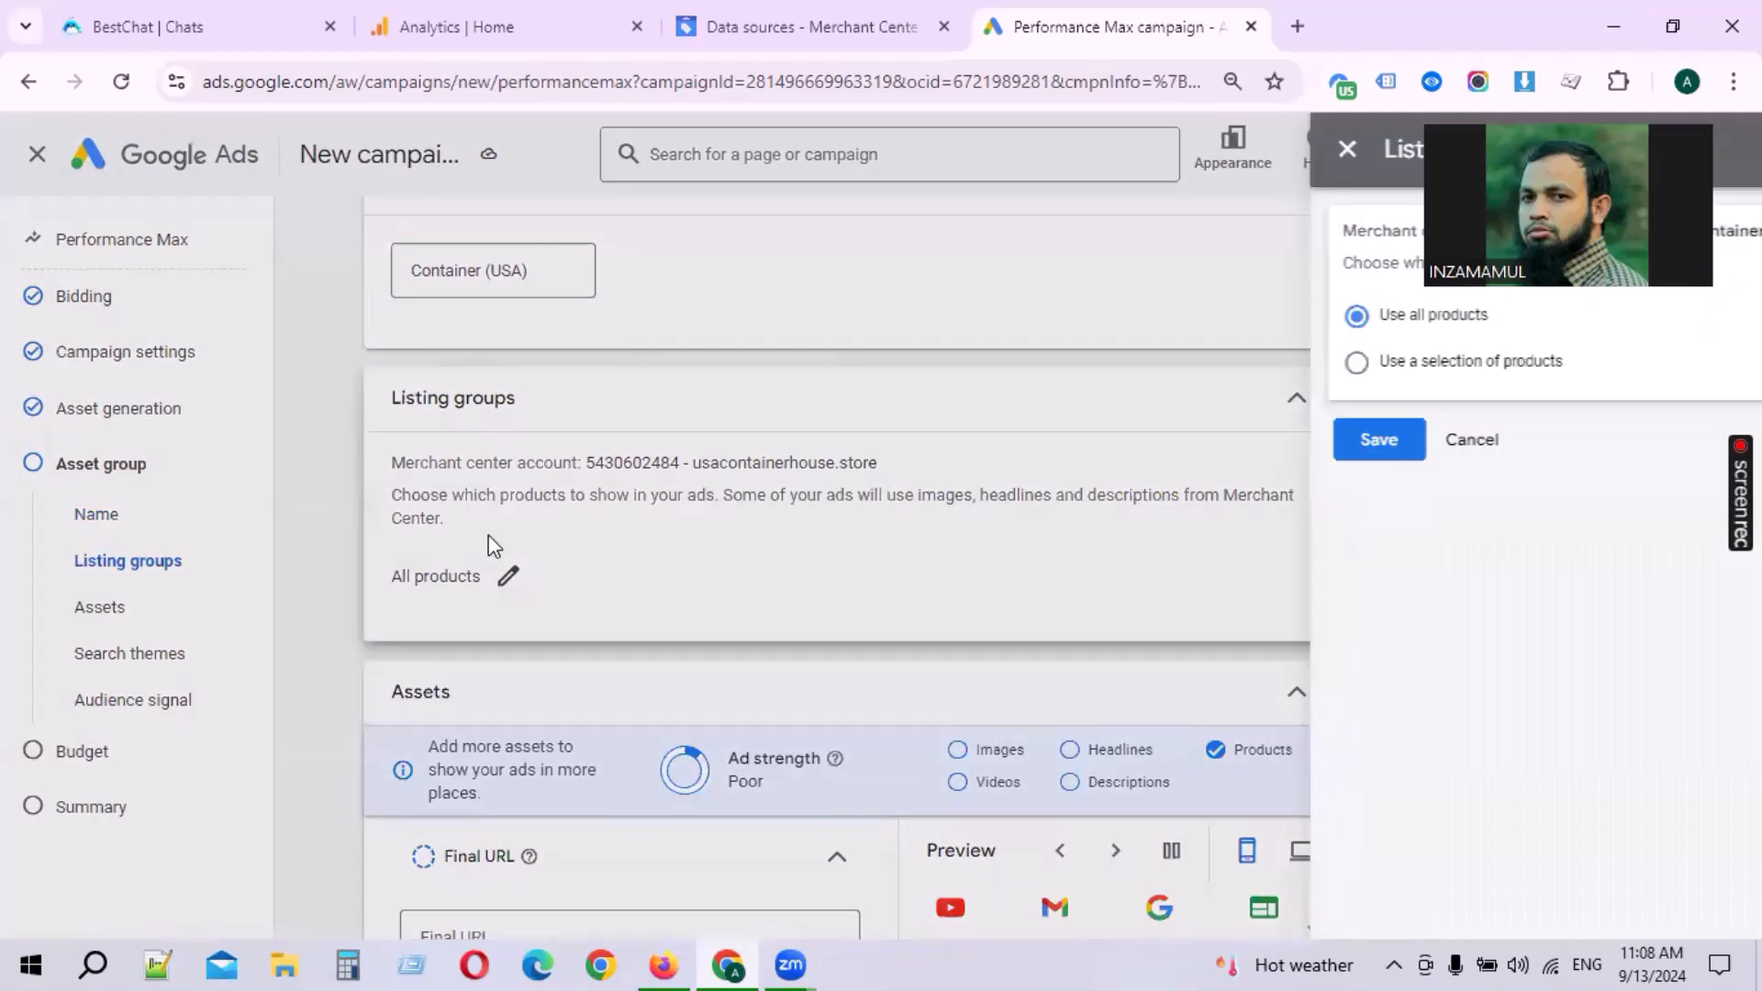
click(865, 452)
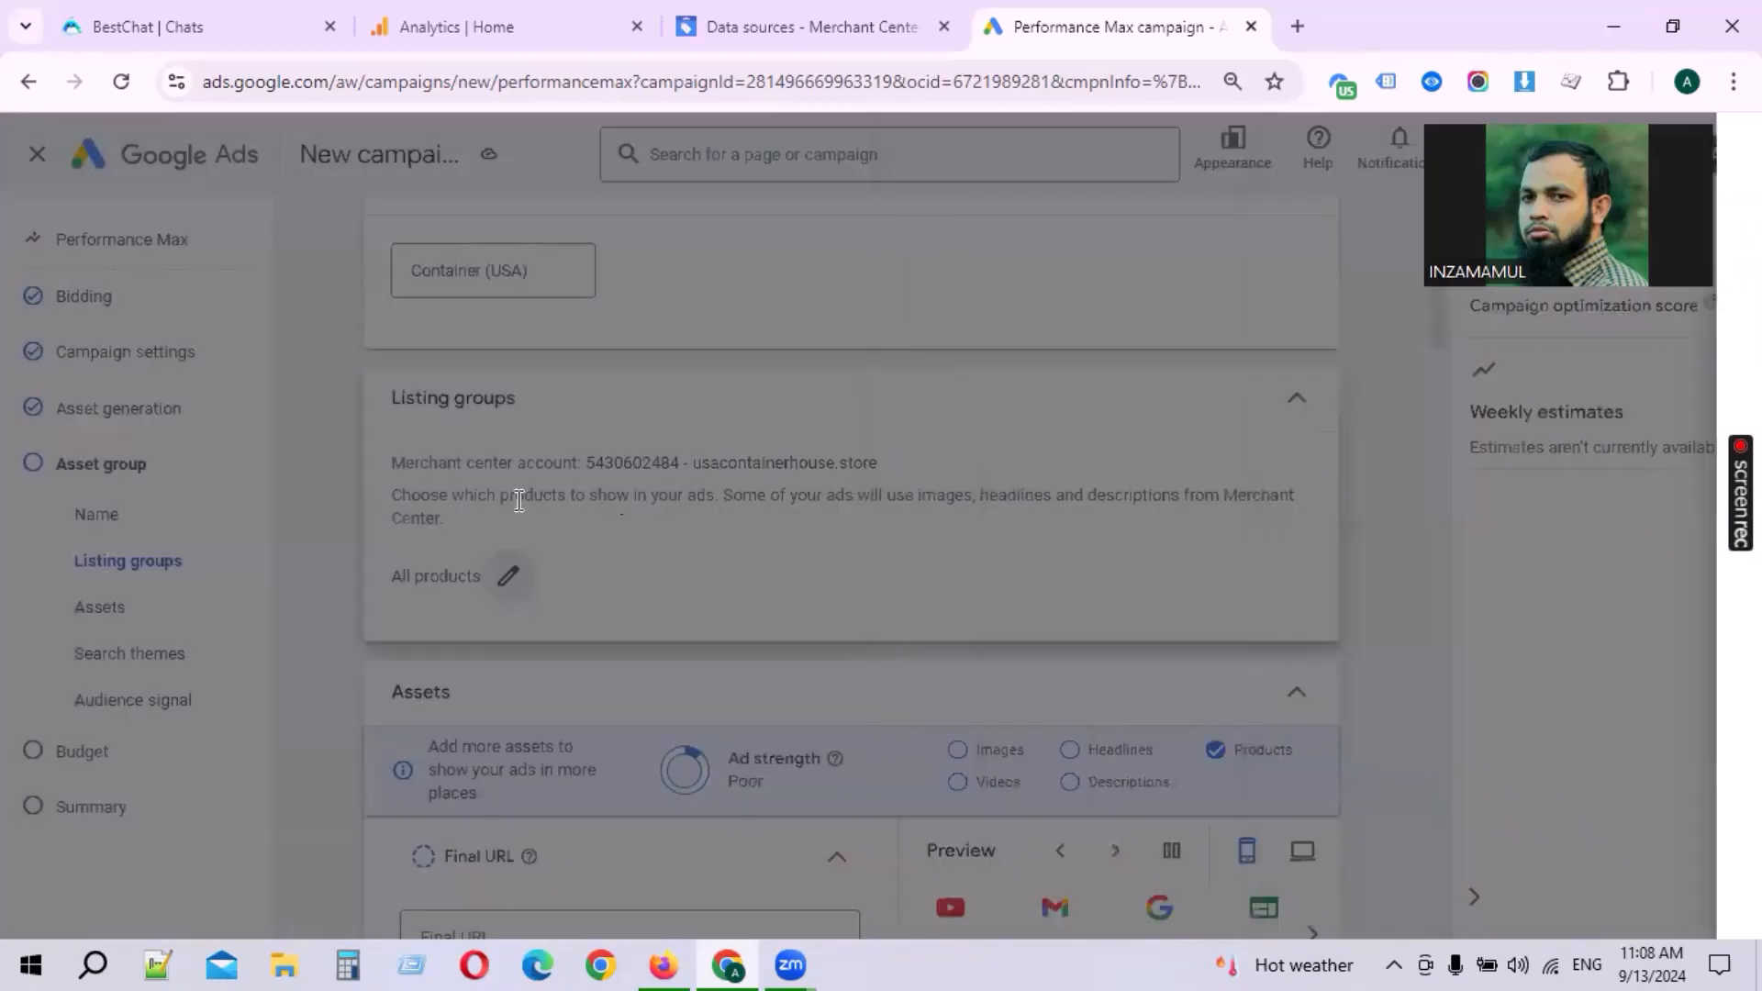
drag(404, 463, 470, 528)
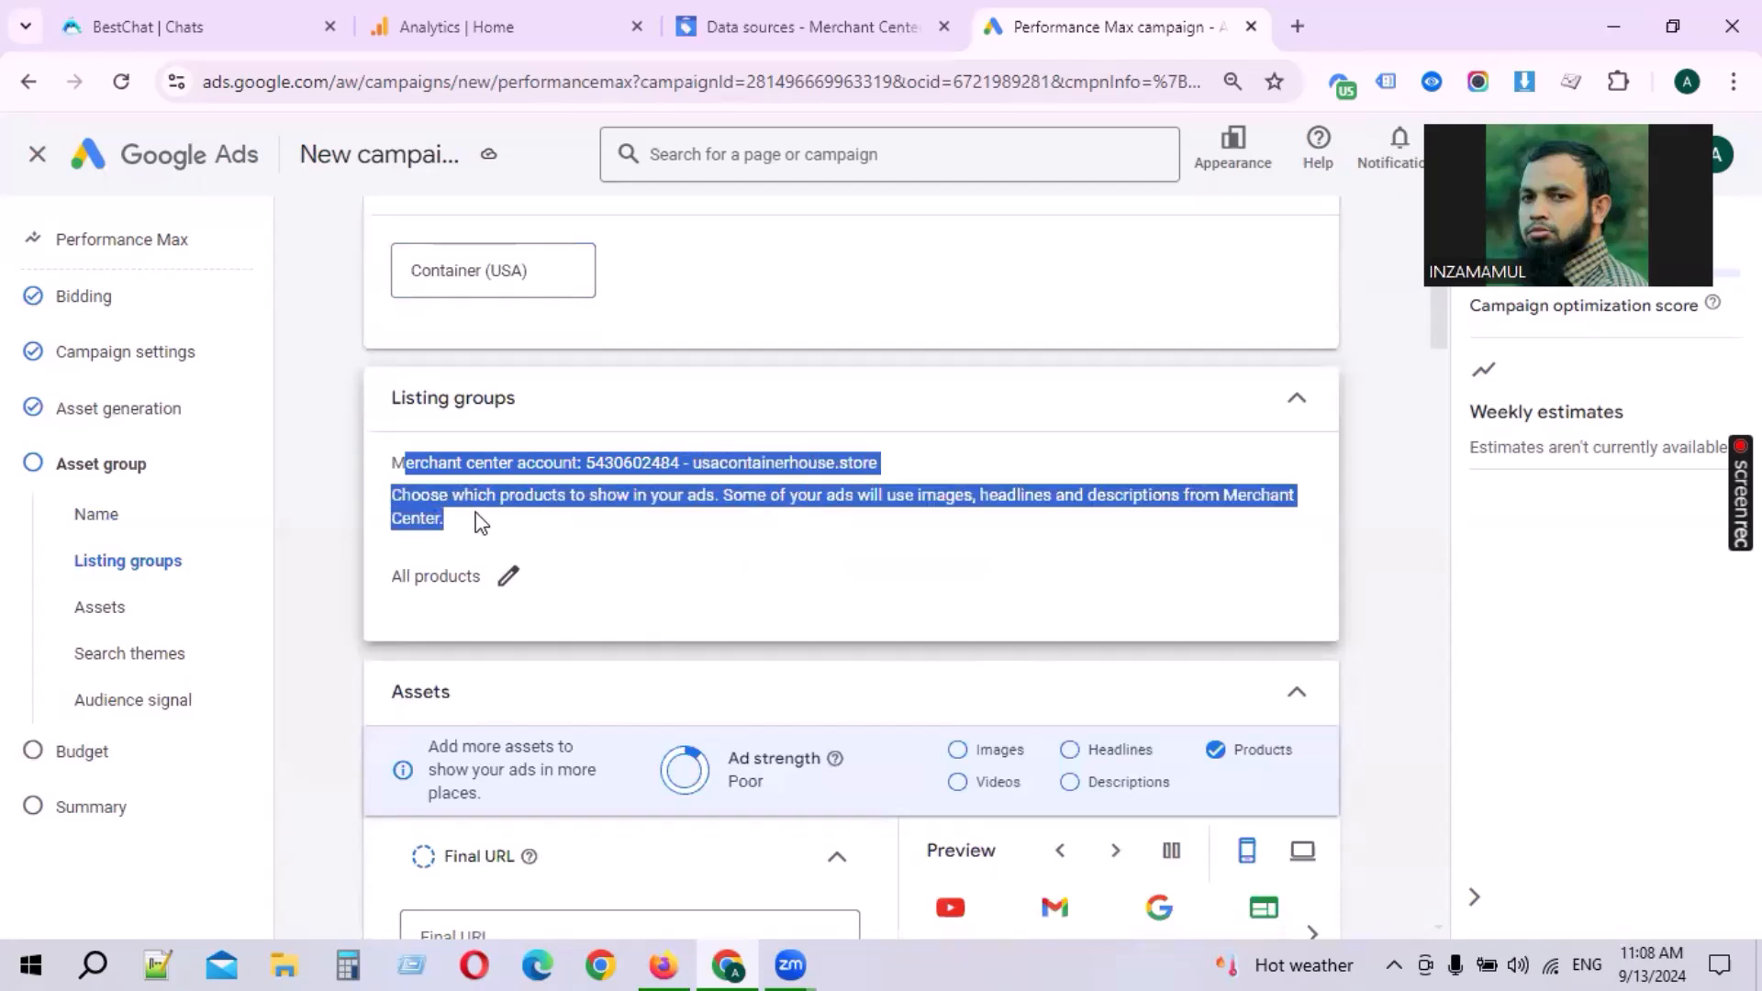
click(773, 504)
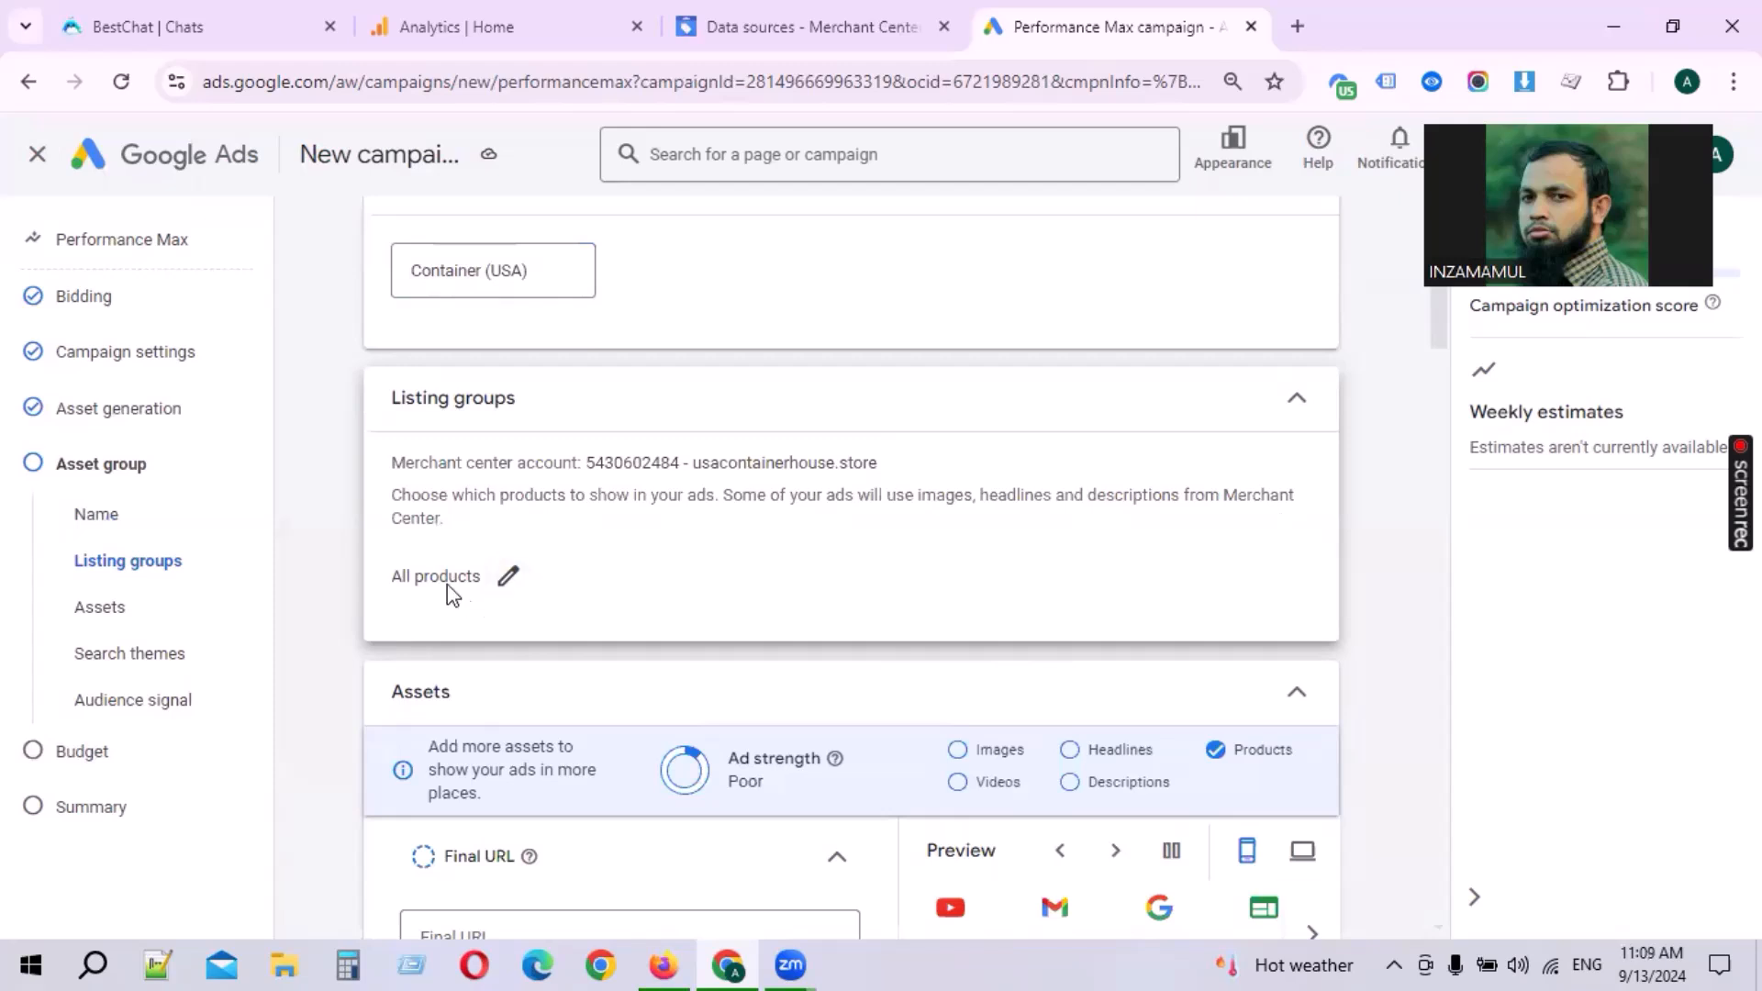
click(494, 586)
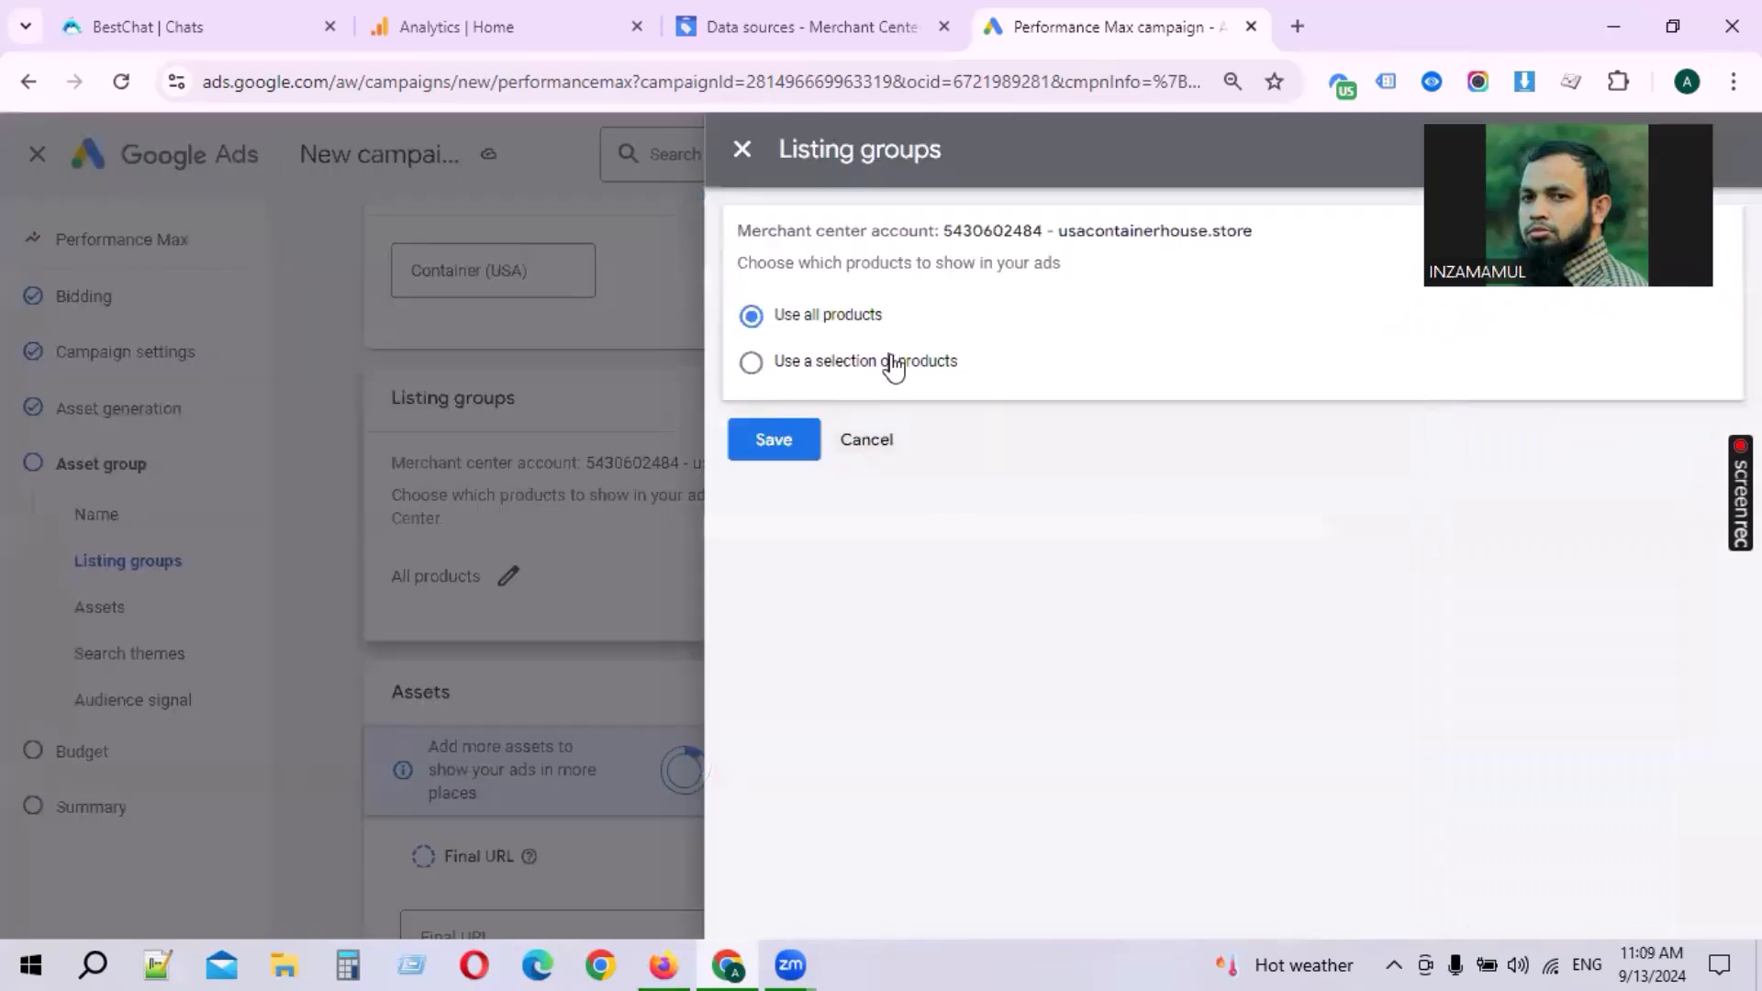
click(894, 367)
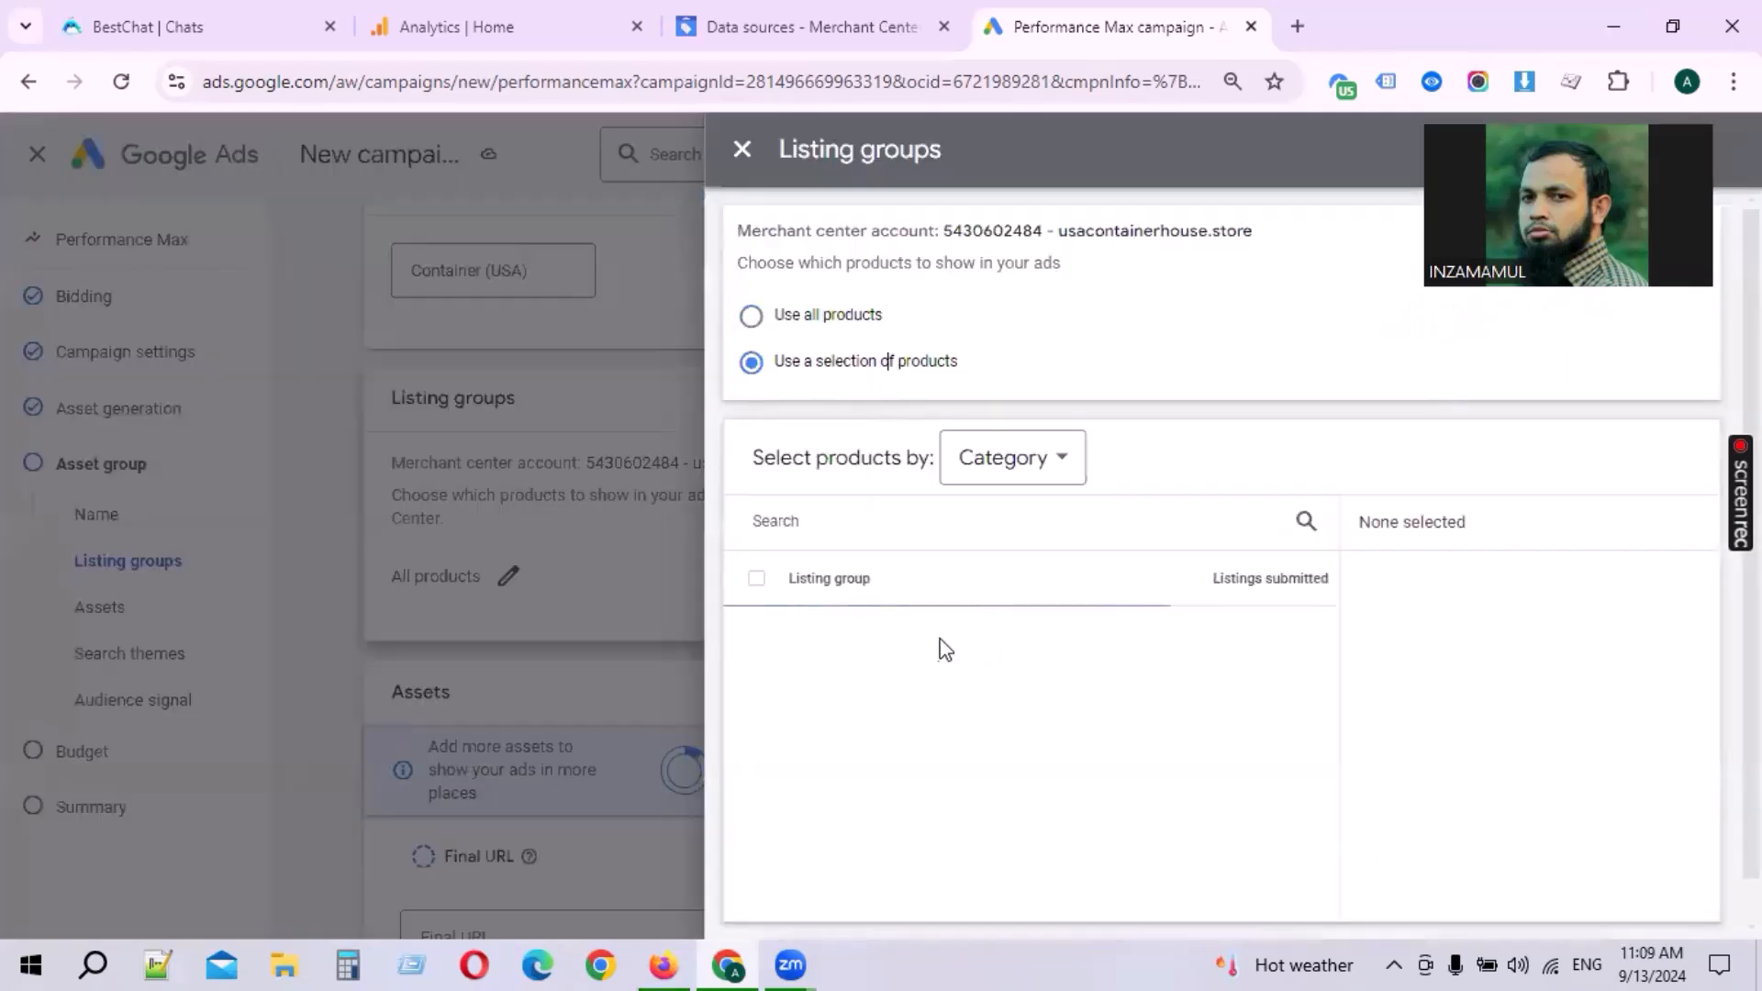
click(786, 321)
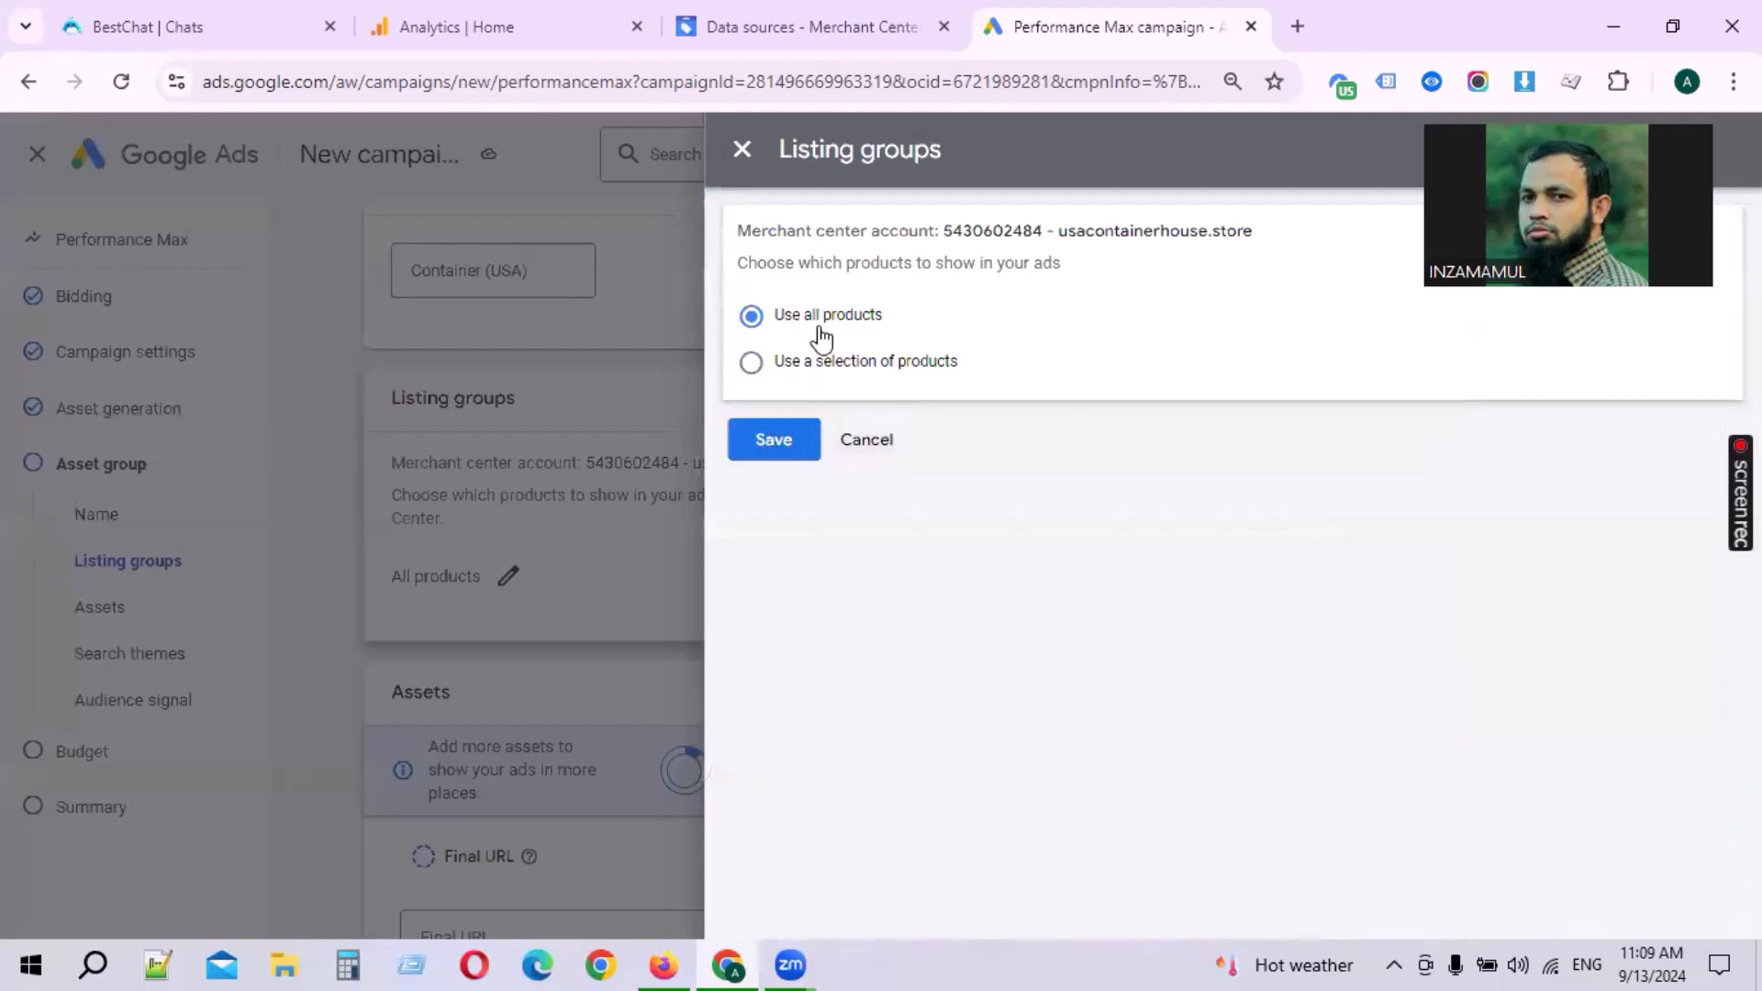
click(779, 447)
Step: Review the assets section's final URL and headline fields
scroll(569, 605, down, 2)
scroll(564, 598, down, 2)
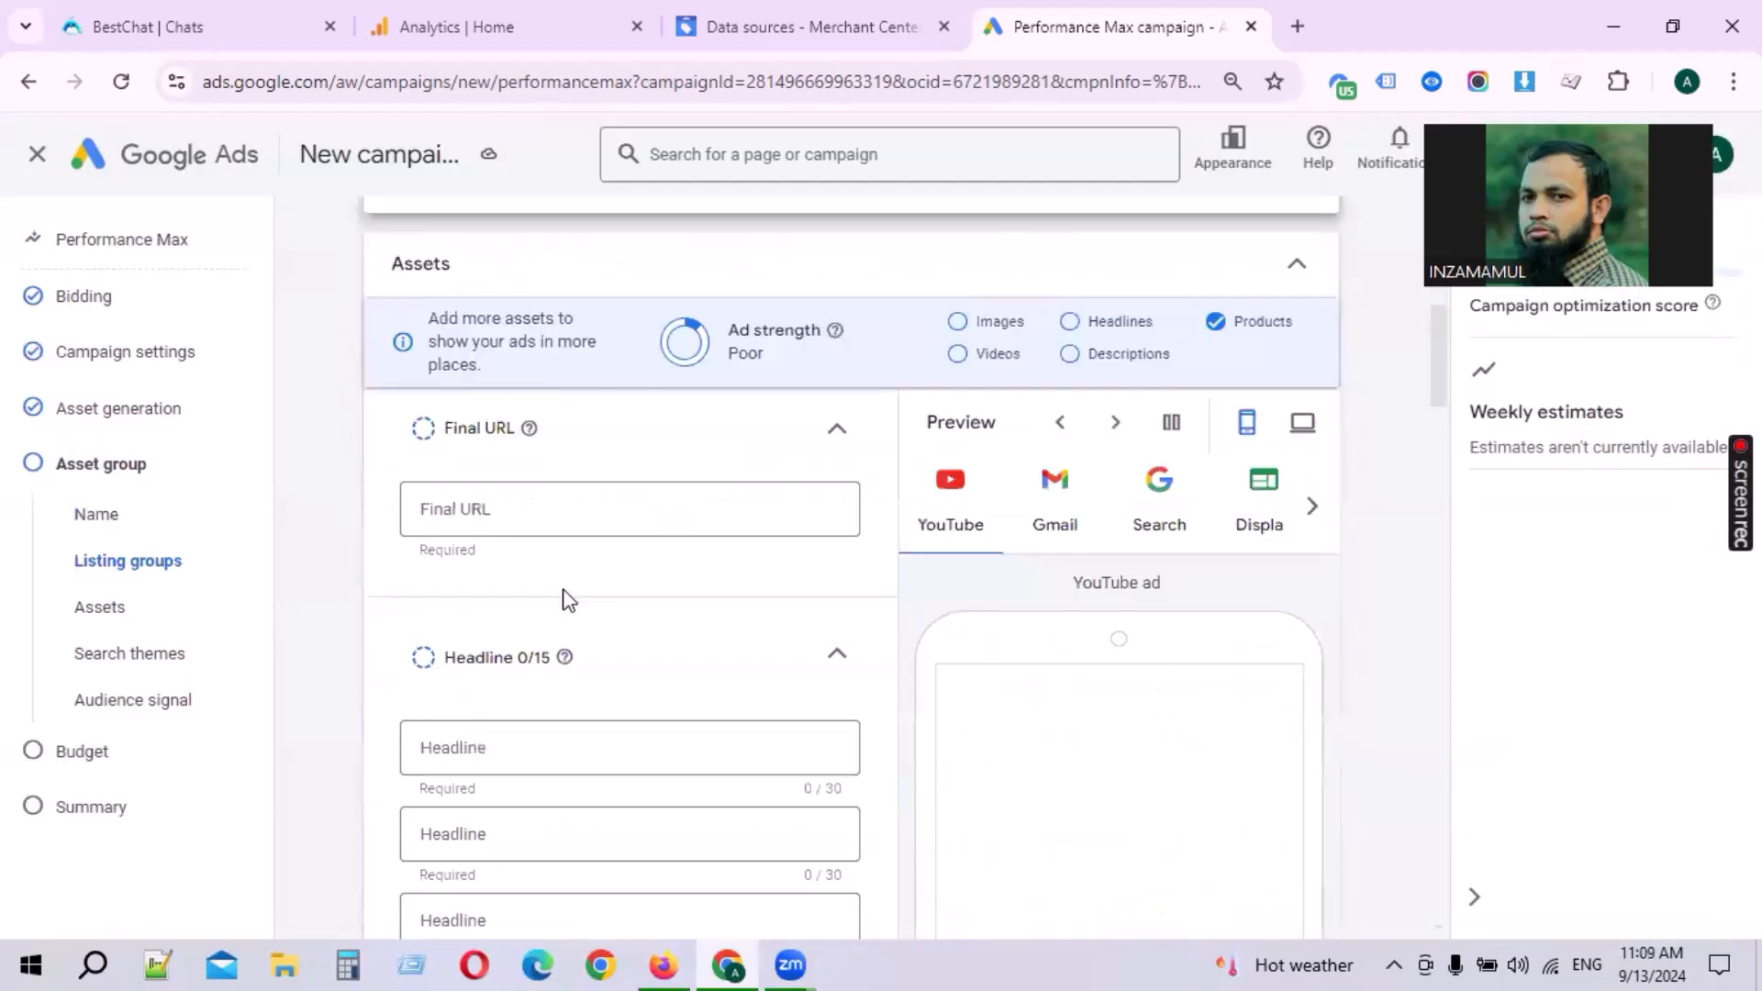
drag(405, 265, 451, 265)
click(492, 272)
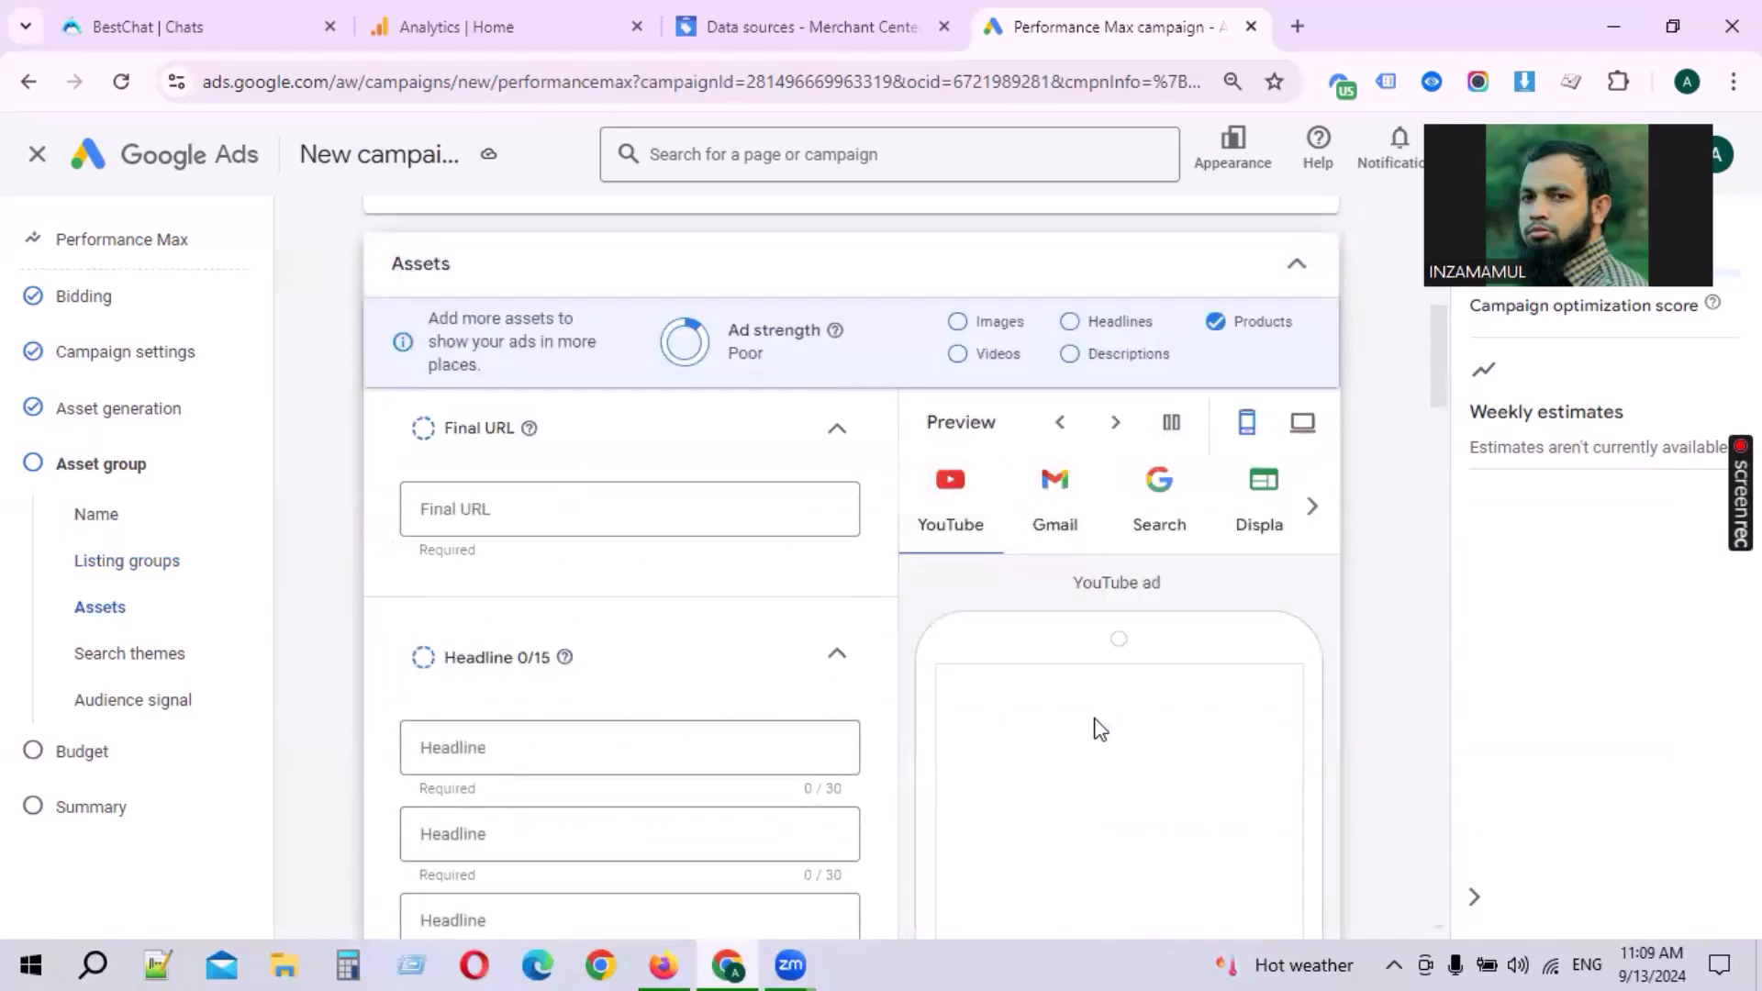
scroll(624, 635, down, 5)
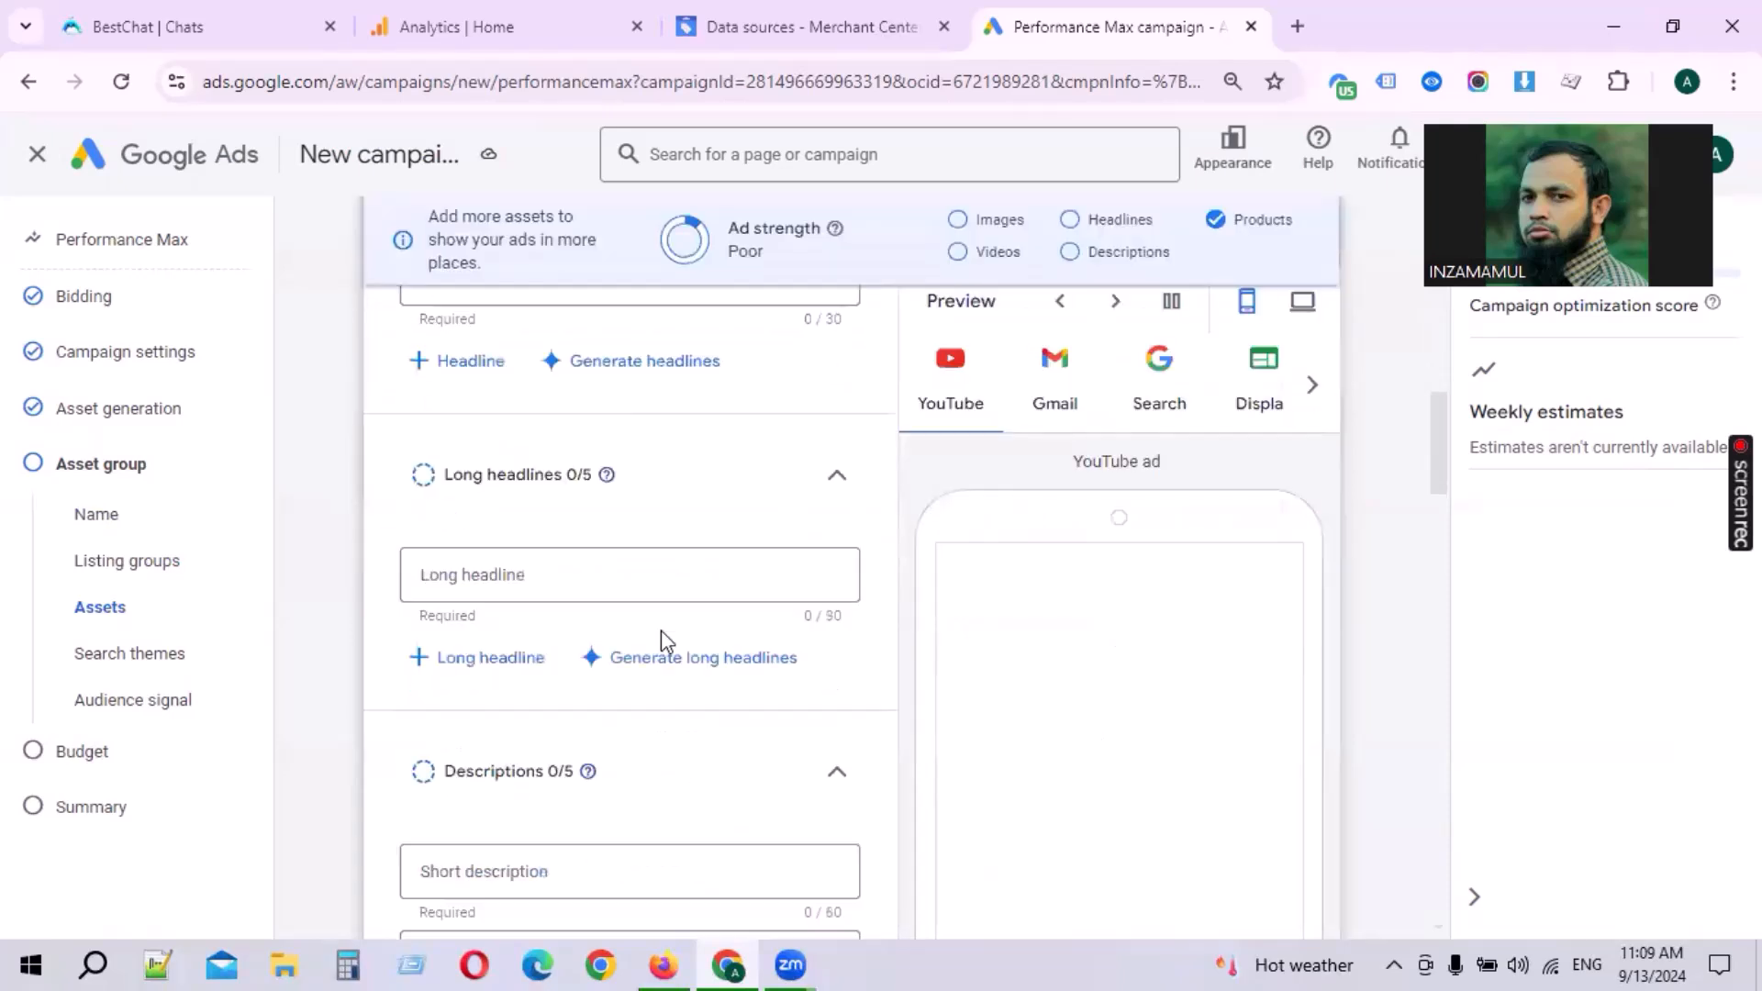
scroll(464, 424, up, 10)
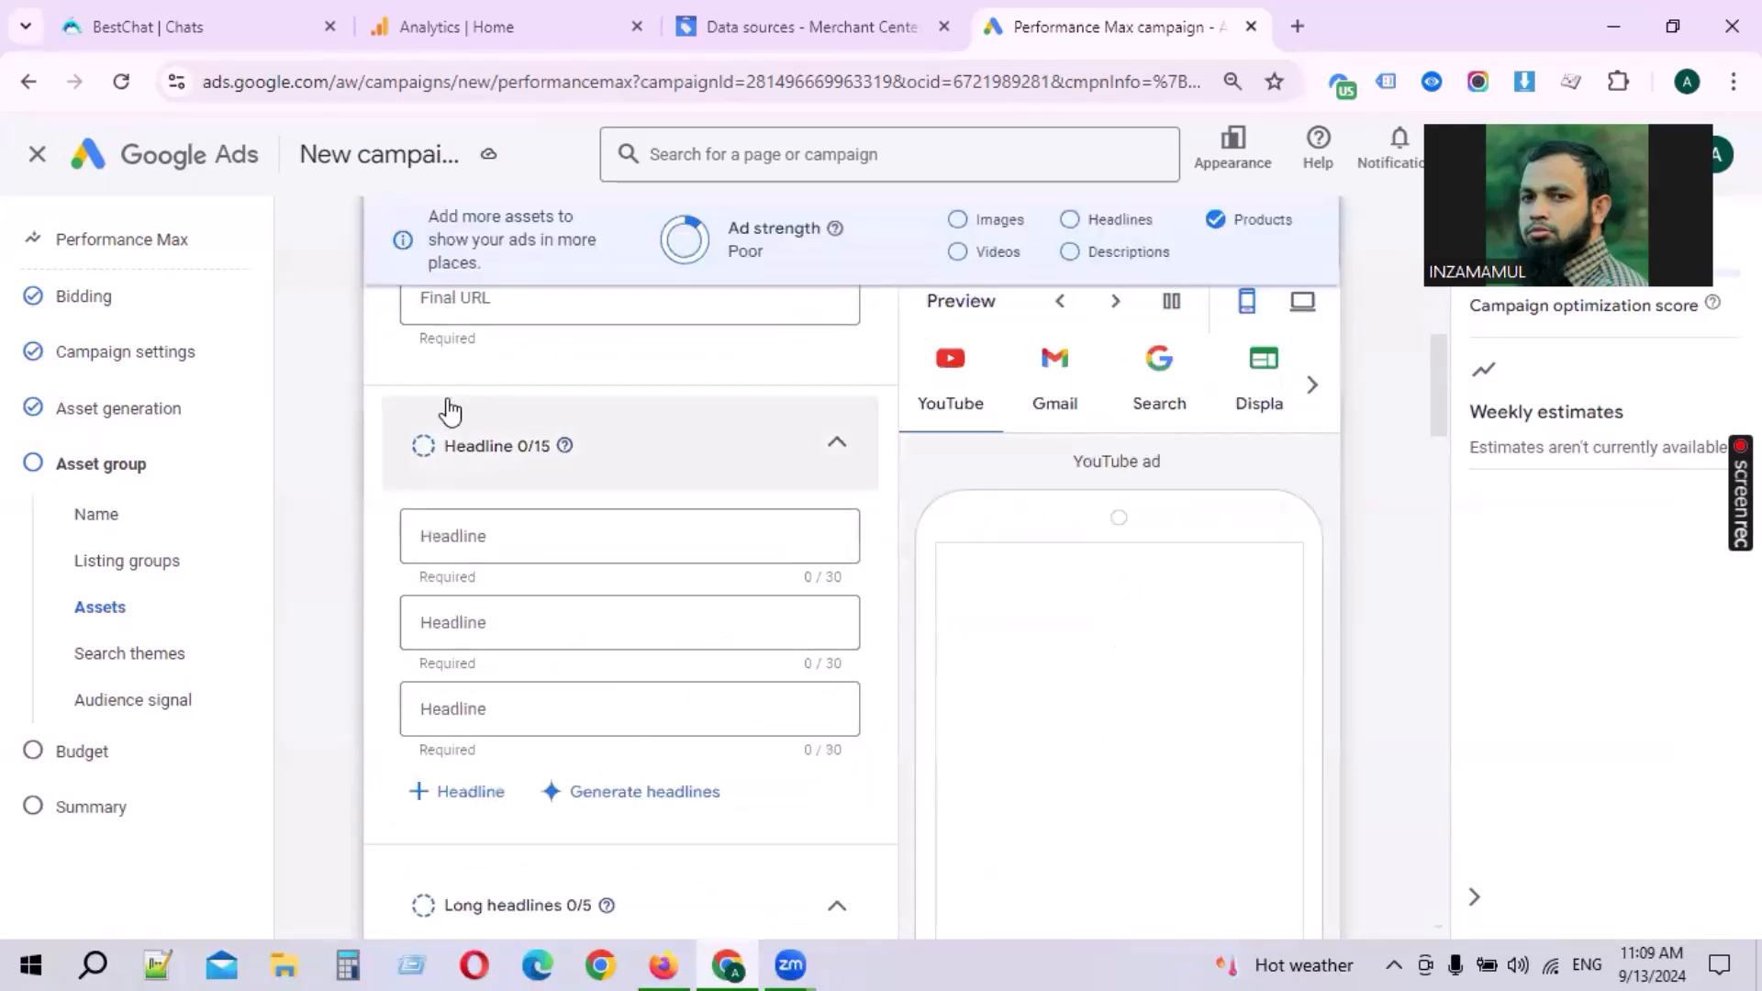
click(712, 731)
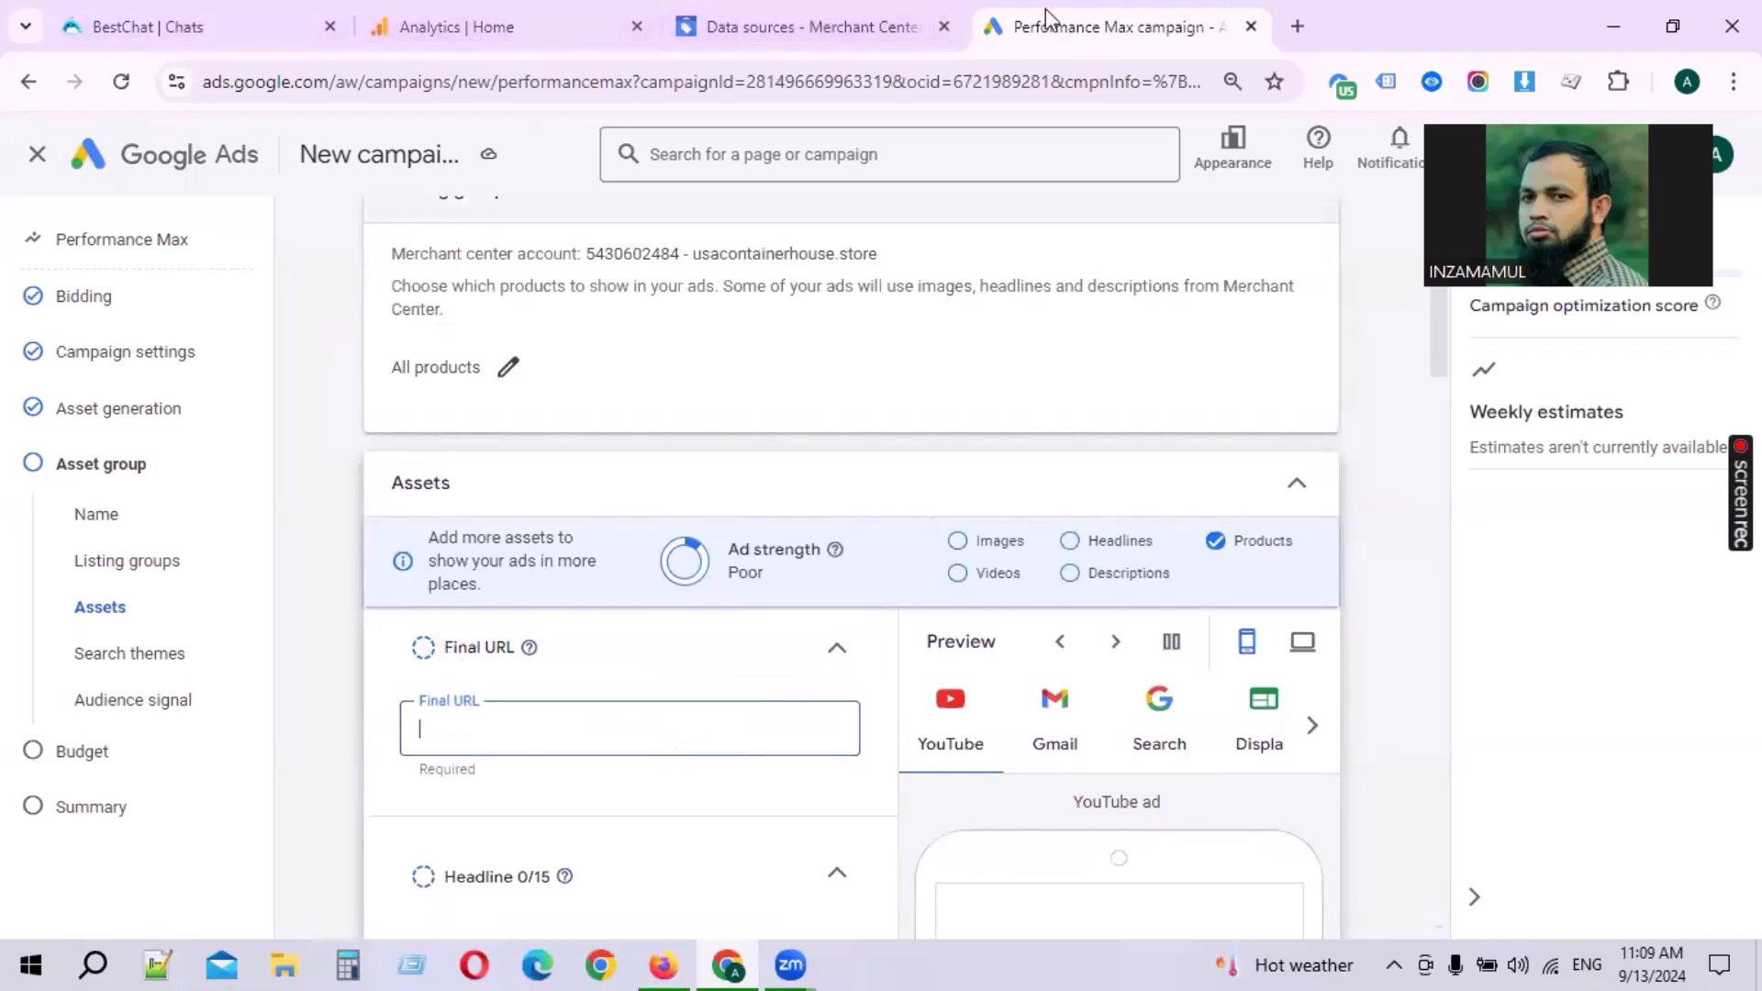
scroll(669, 415, up, 2)
drag(878, 469, 694, 468)
scroll(698, 550, down, 6)
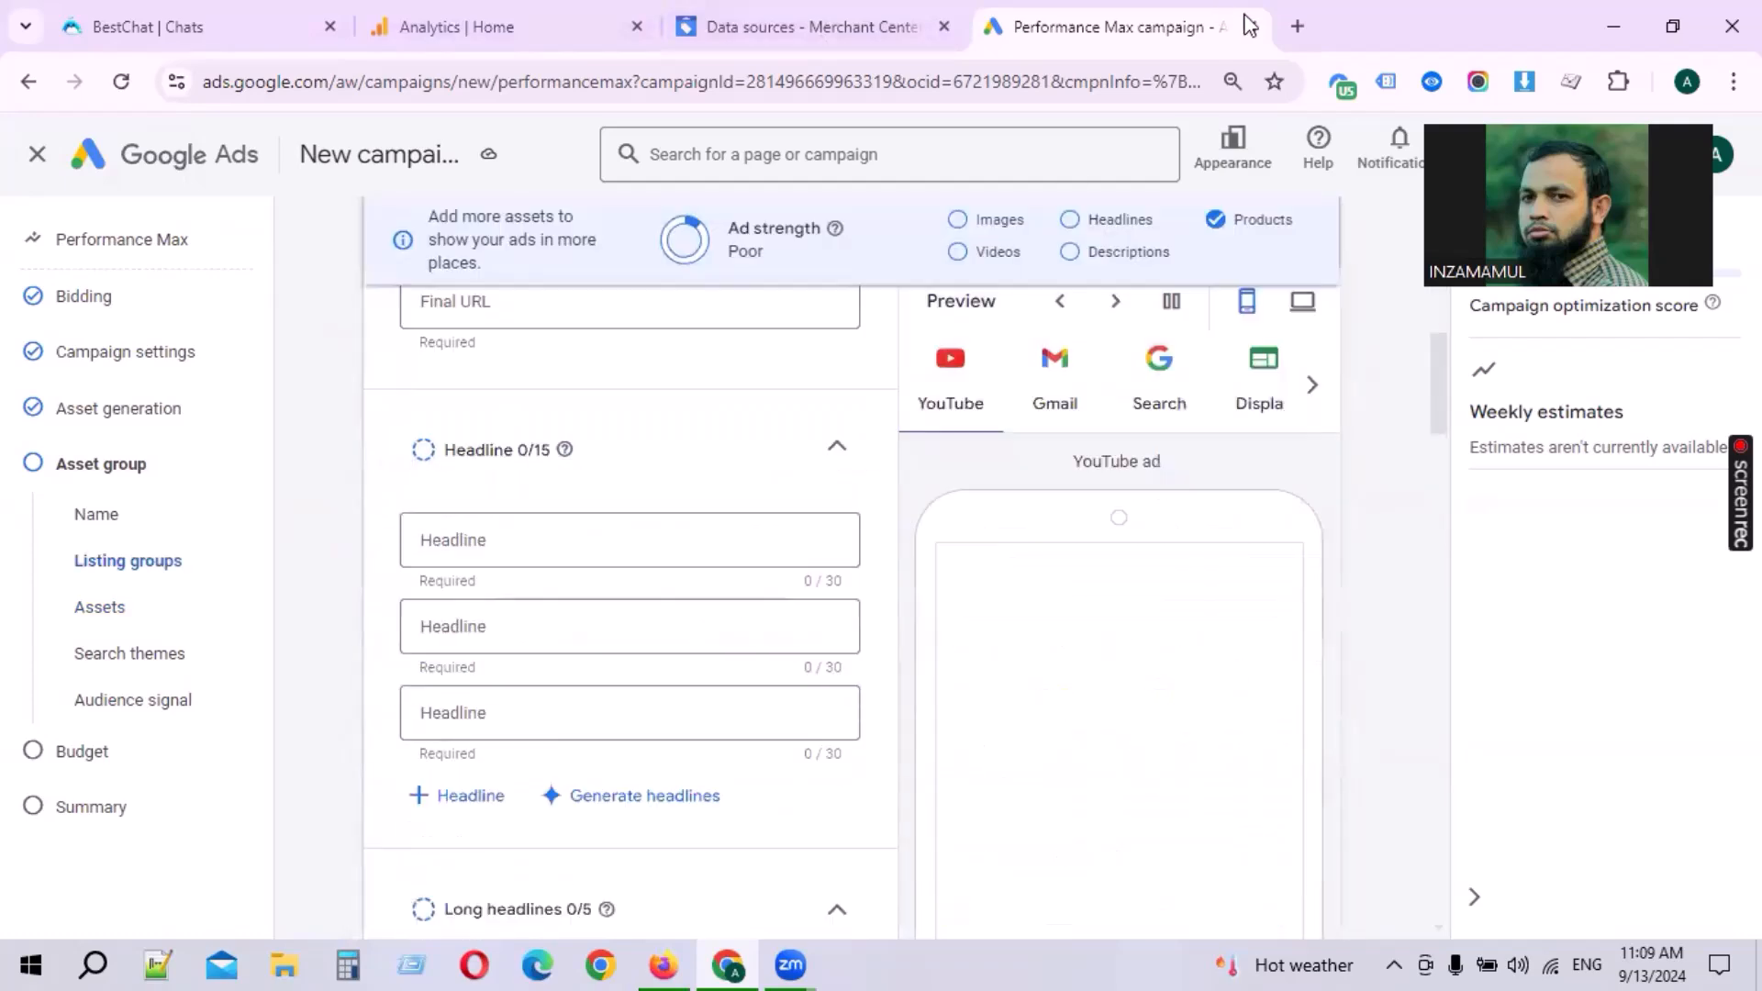
Step: Open usacontainerhouse.store in a new tab, copy its address and return to the campaign
click(1298, 27)
text(usacontainerhouse.store)
key(Return)
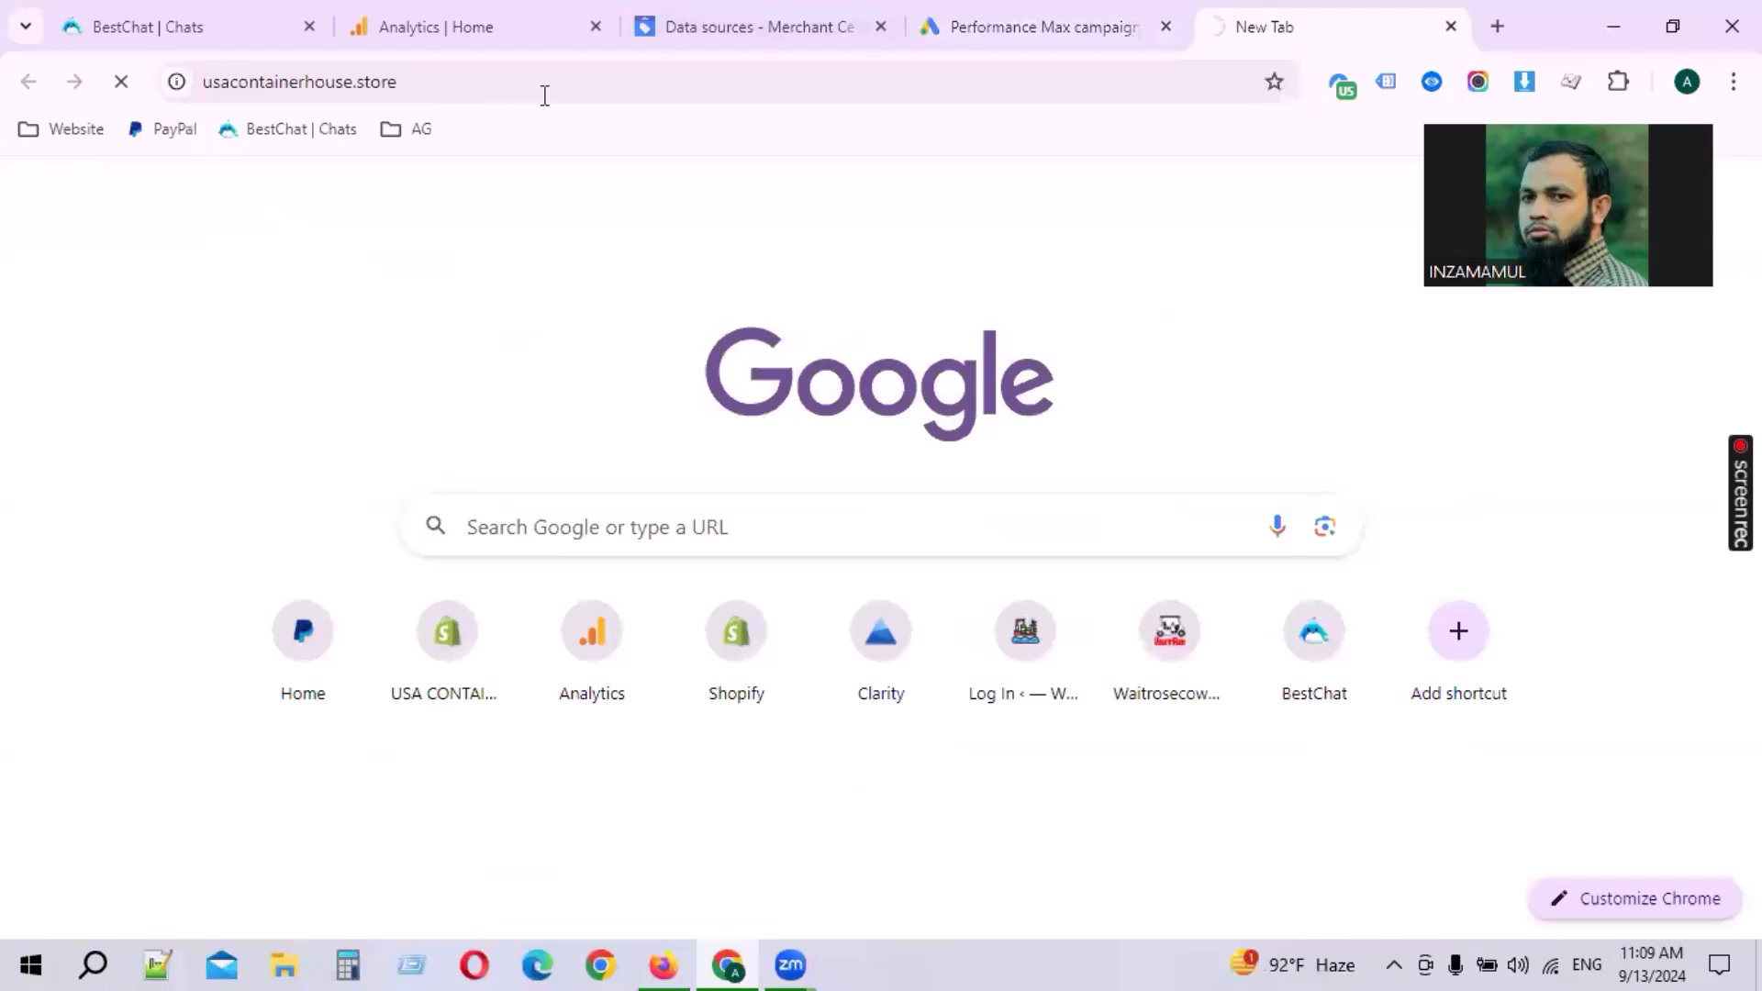
click(554, 69)
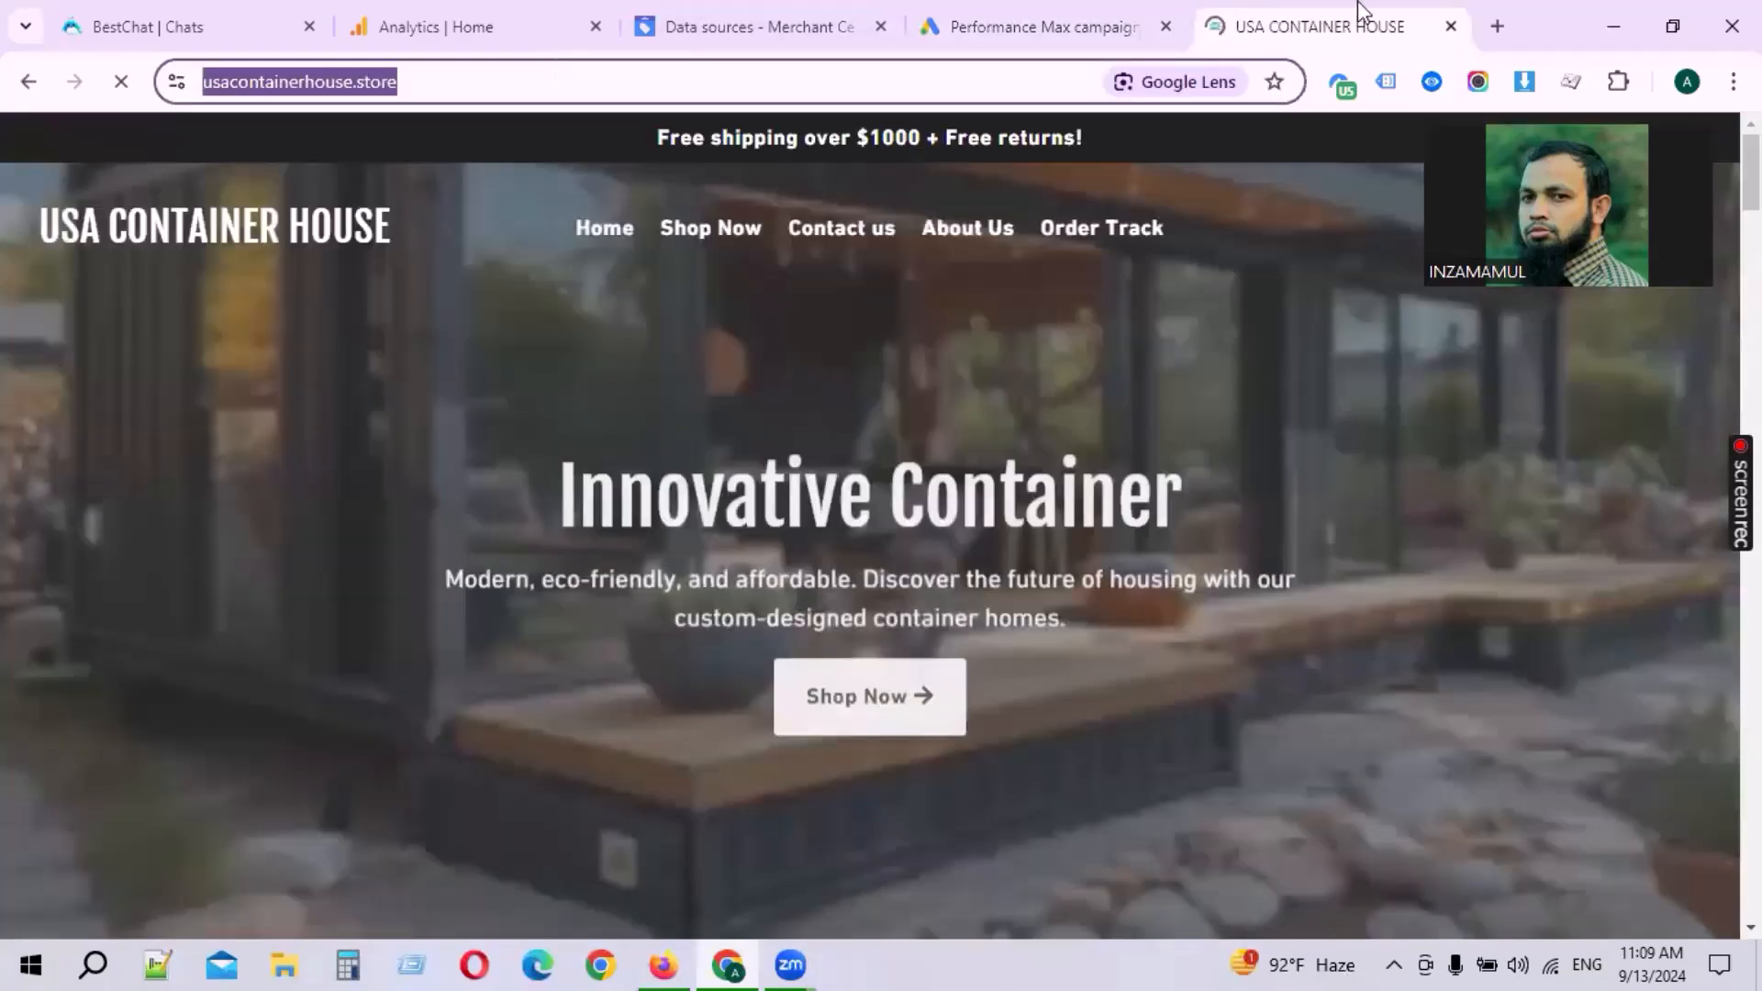
key(ctrl+x)
click(1035, 9)
scroll(592, 460, up, 2)
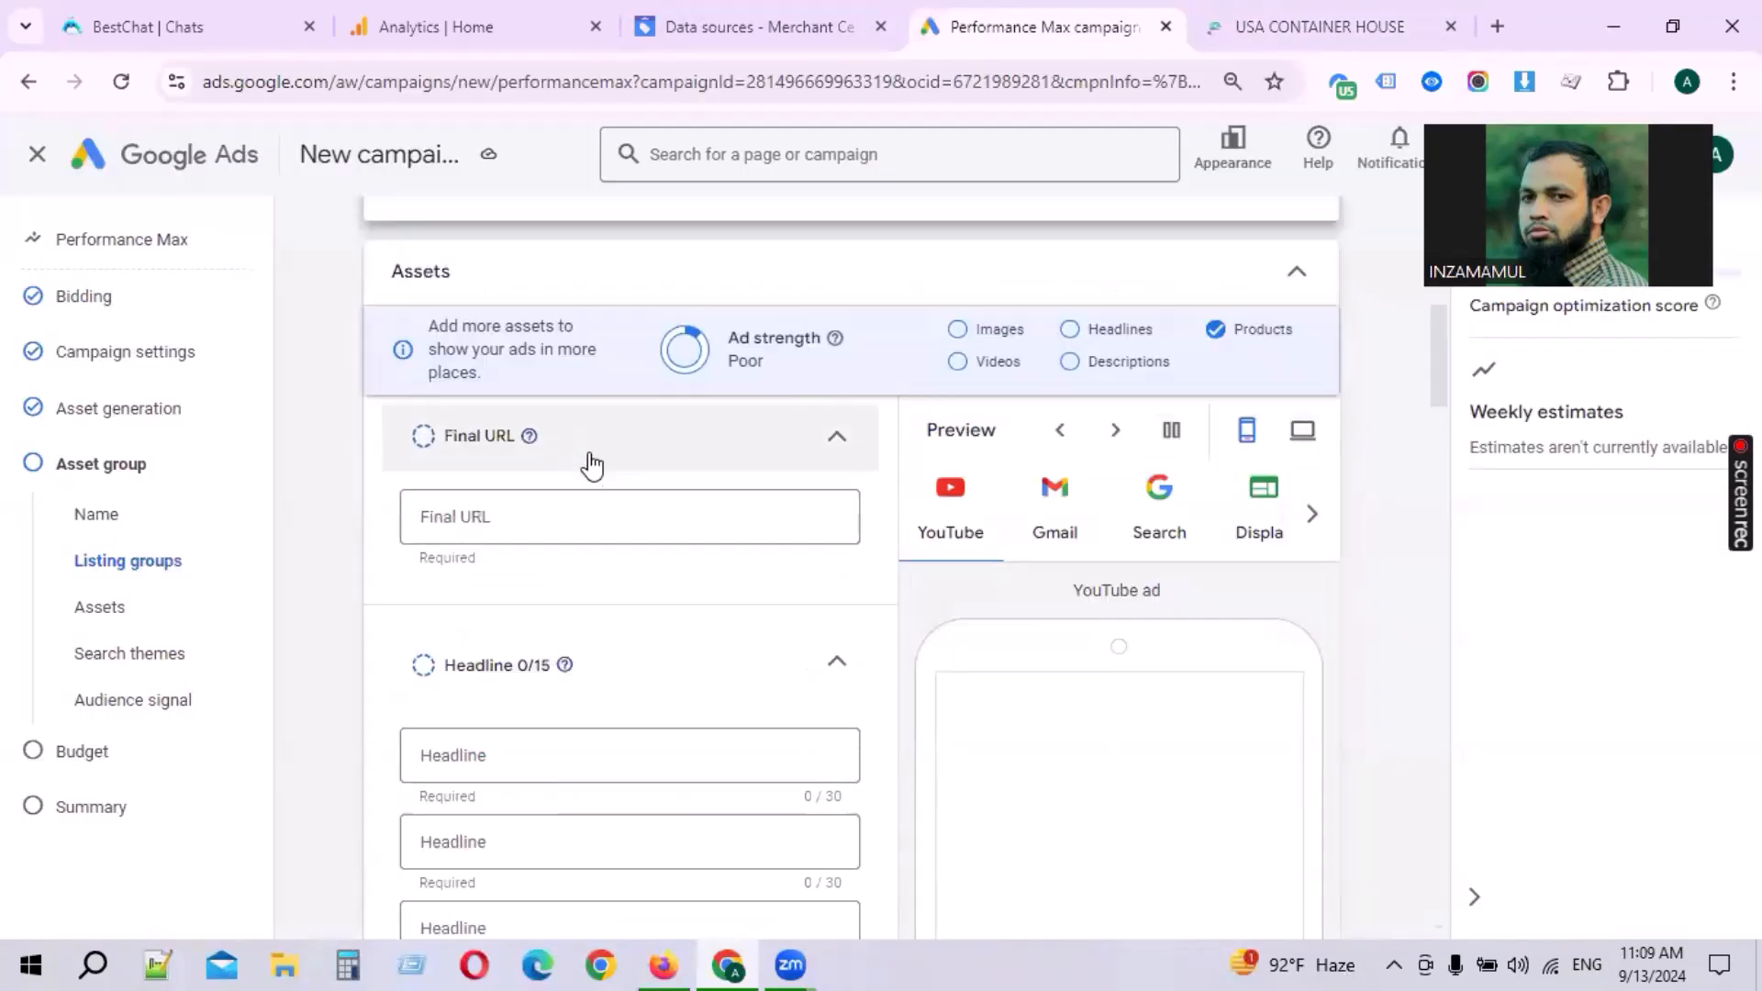
Step: Paste the copied store address as the asset group's final URL
click(554, 515)
key(ctrl+v)
click(800, 597)
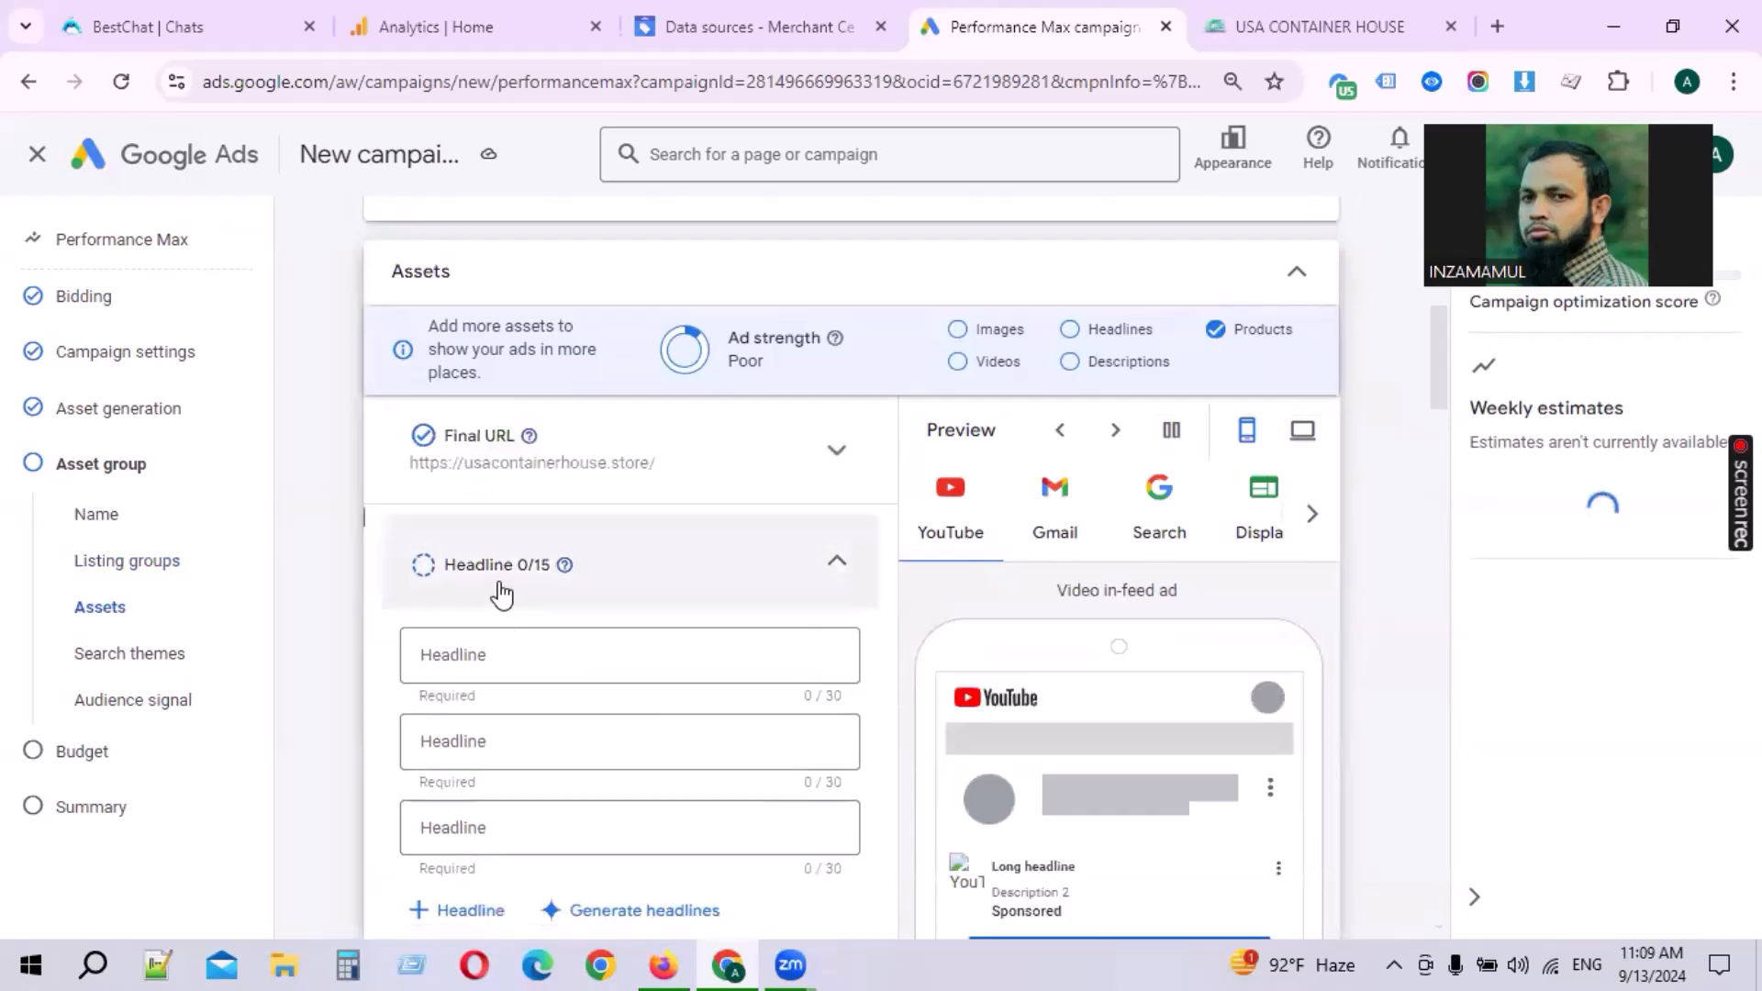
Step: Open headline generation and generate headlines with the description 20ft container
scroll(684, 587, down, 2)
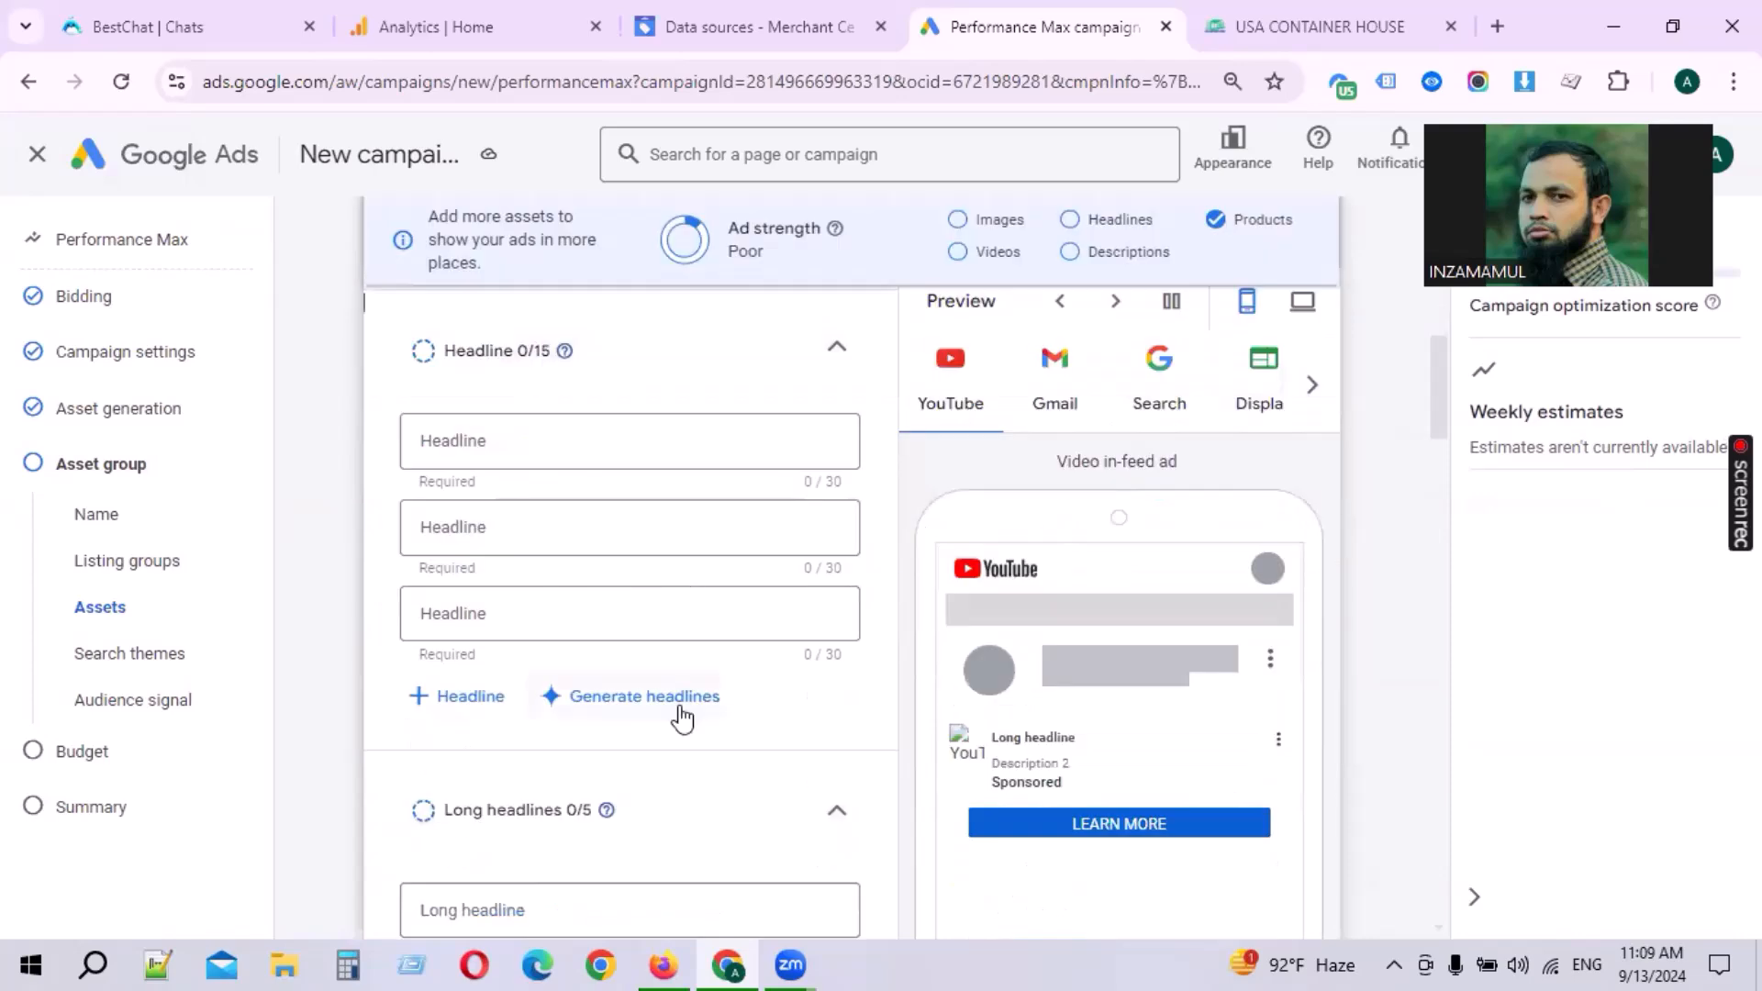
click(403, 701)
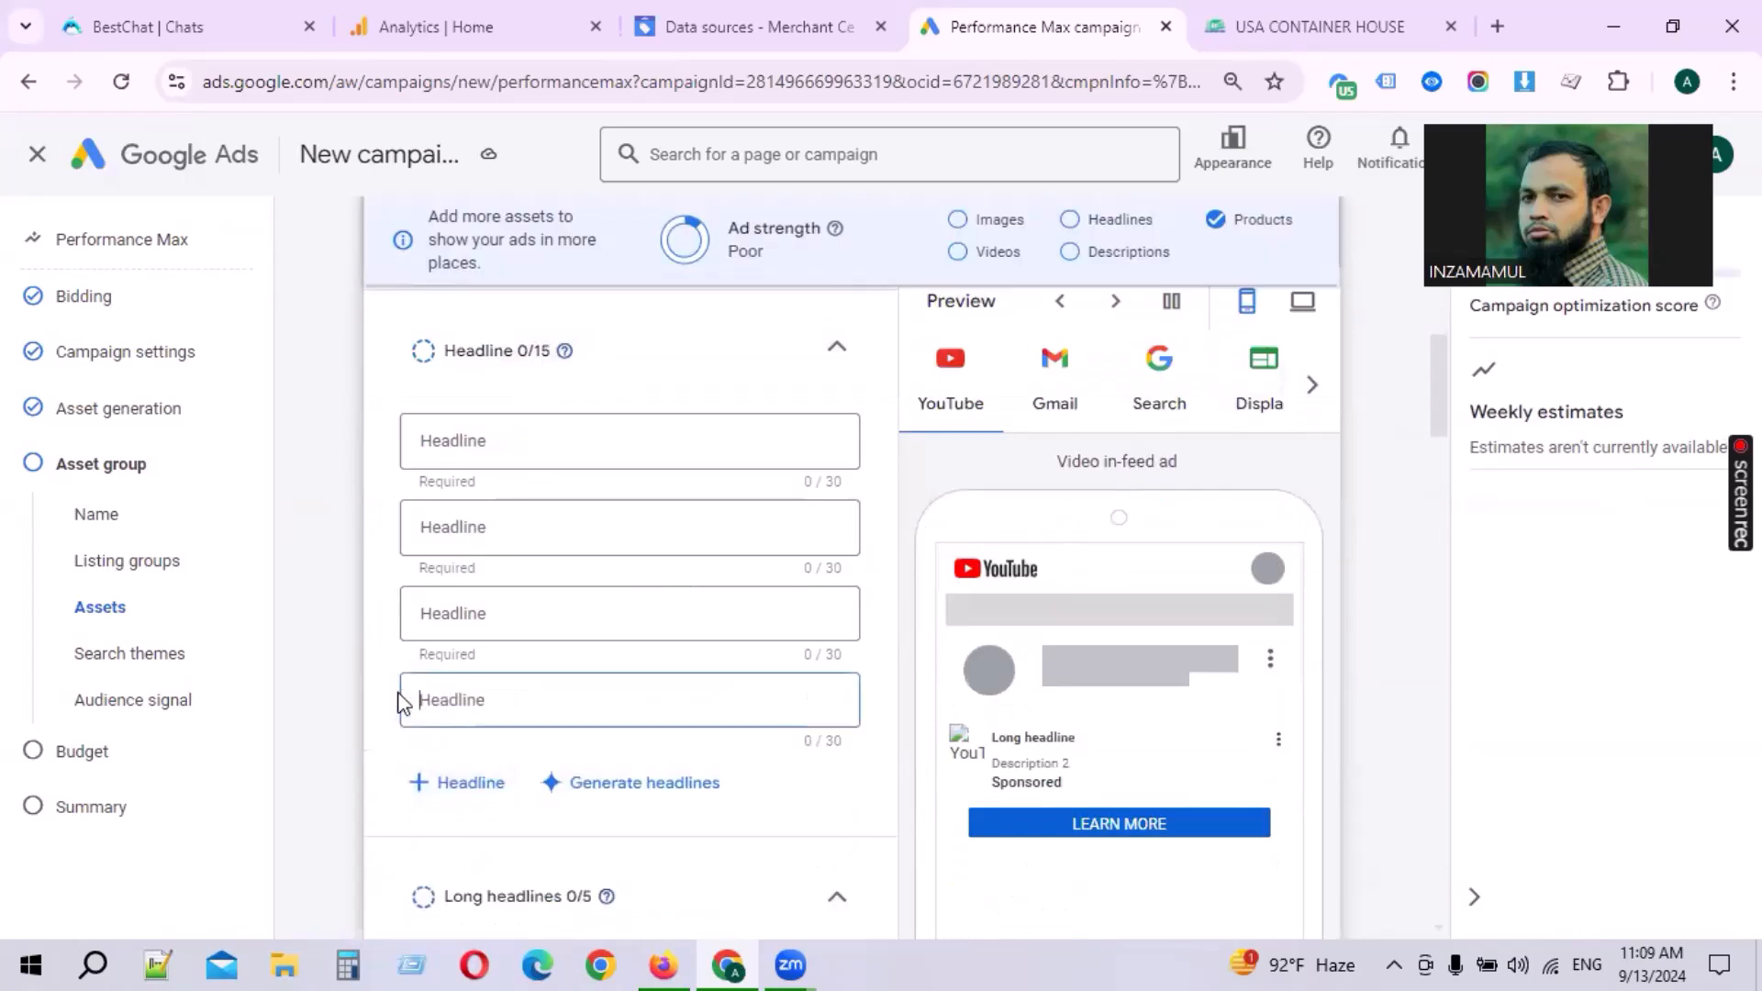
click(608, 784)
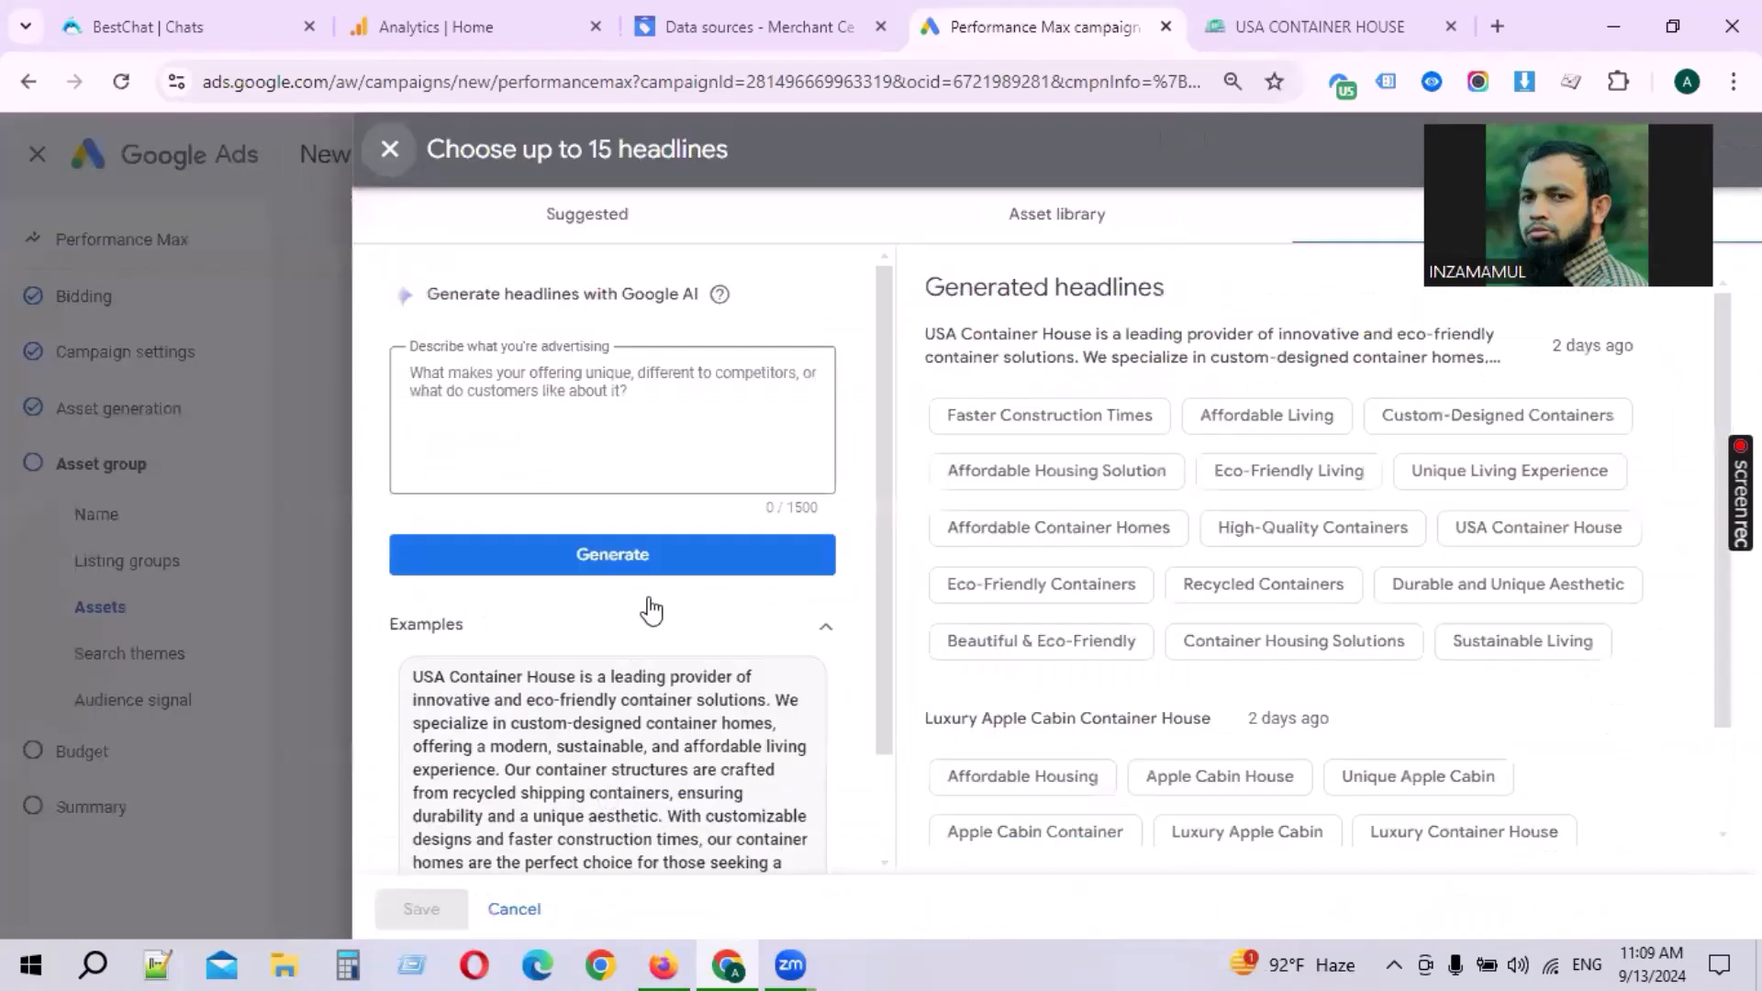
click(641, 562)
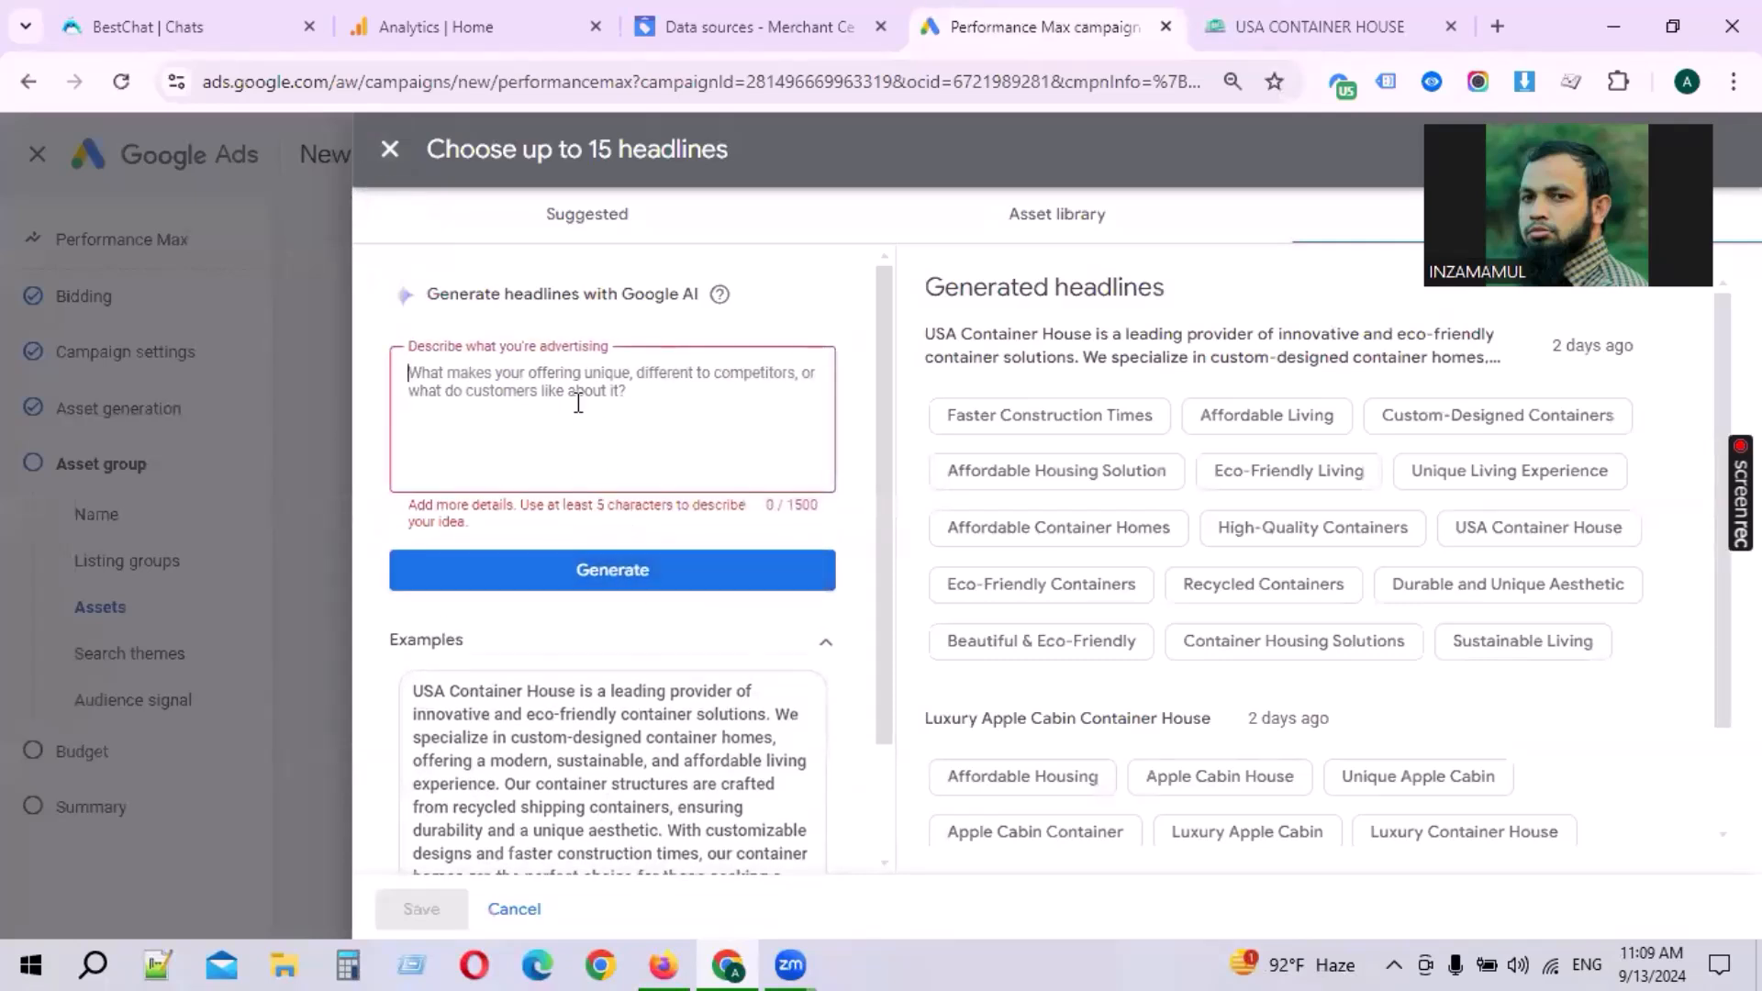
key(ctrl+v)
key(ctrl+z)
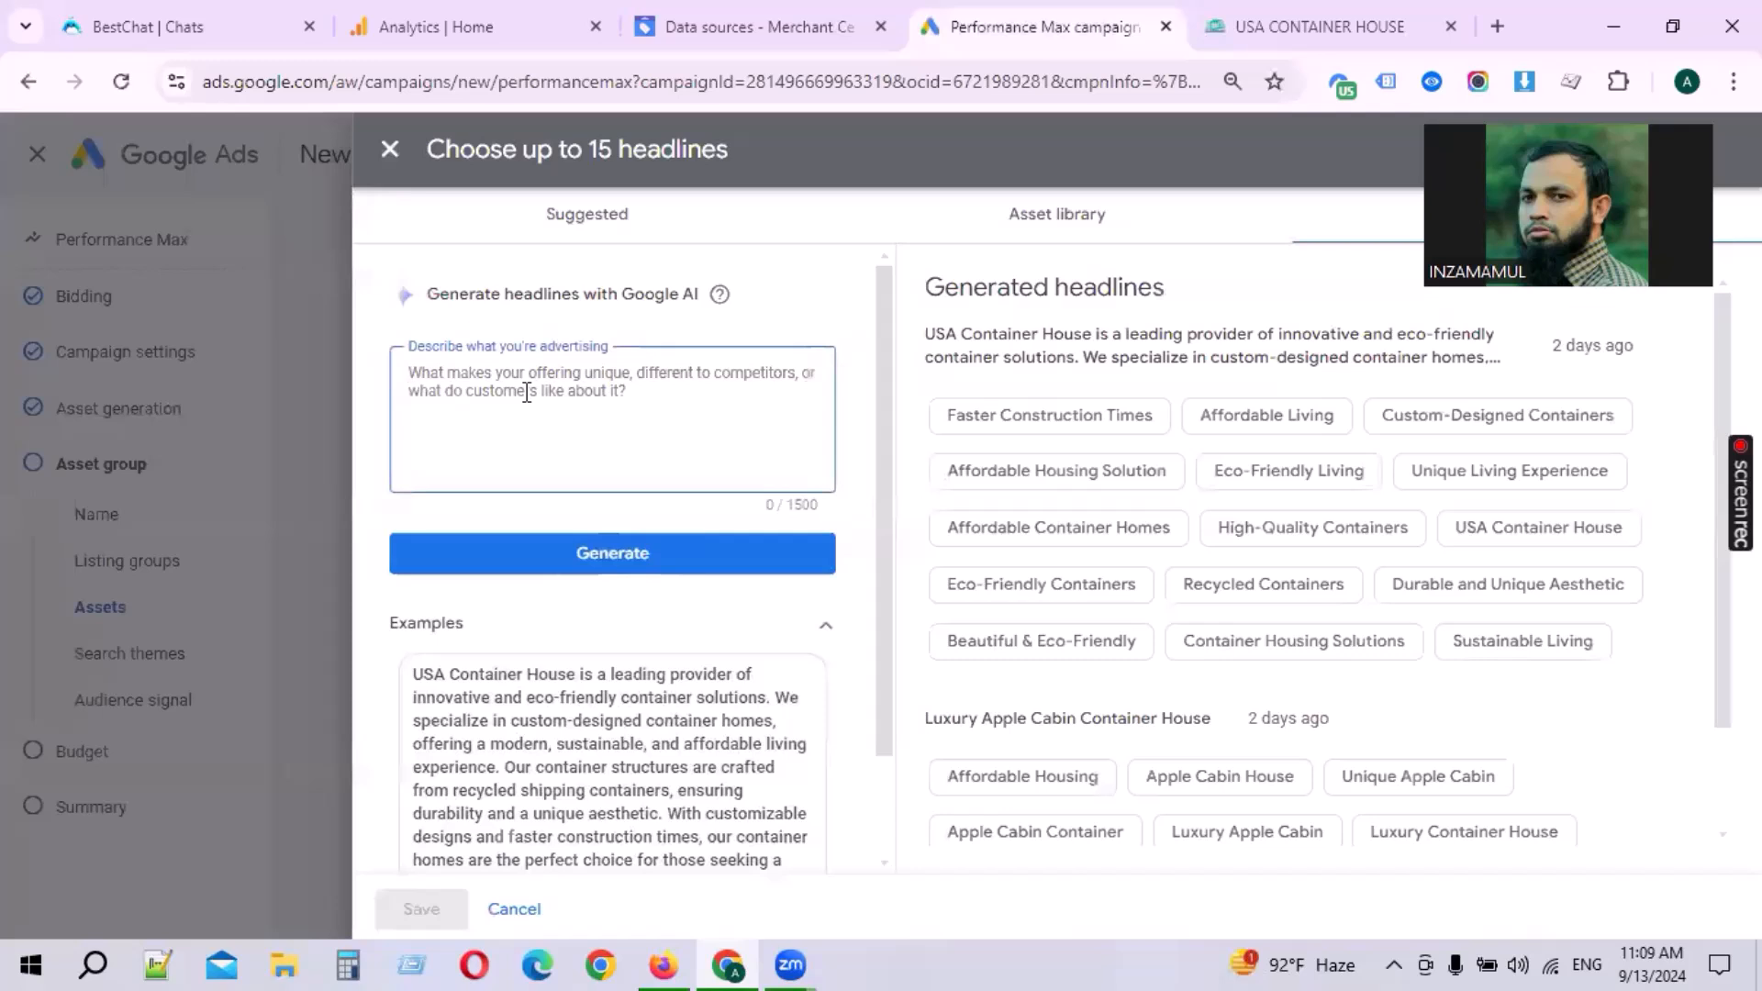
text(20ft container)
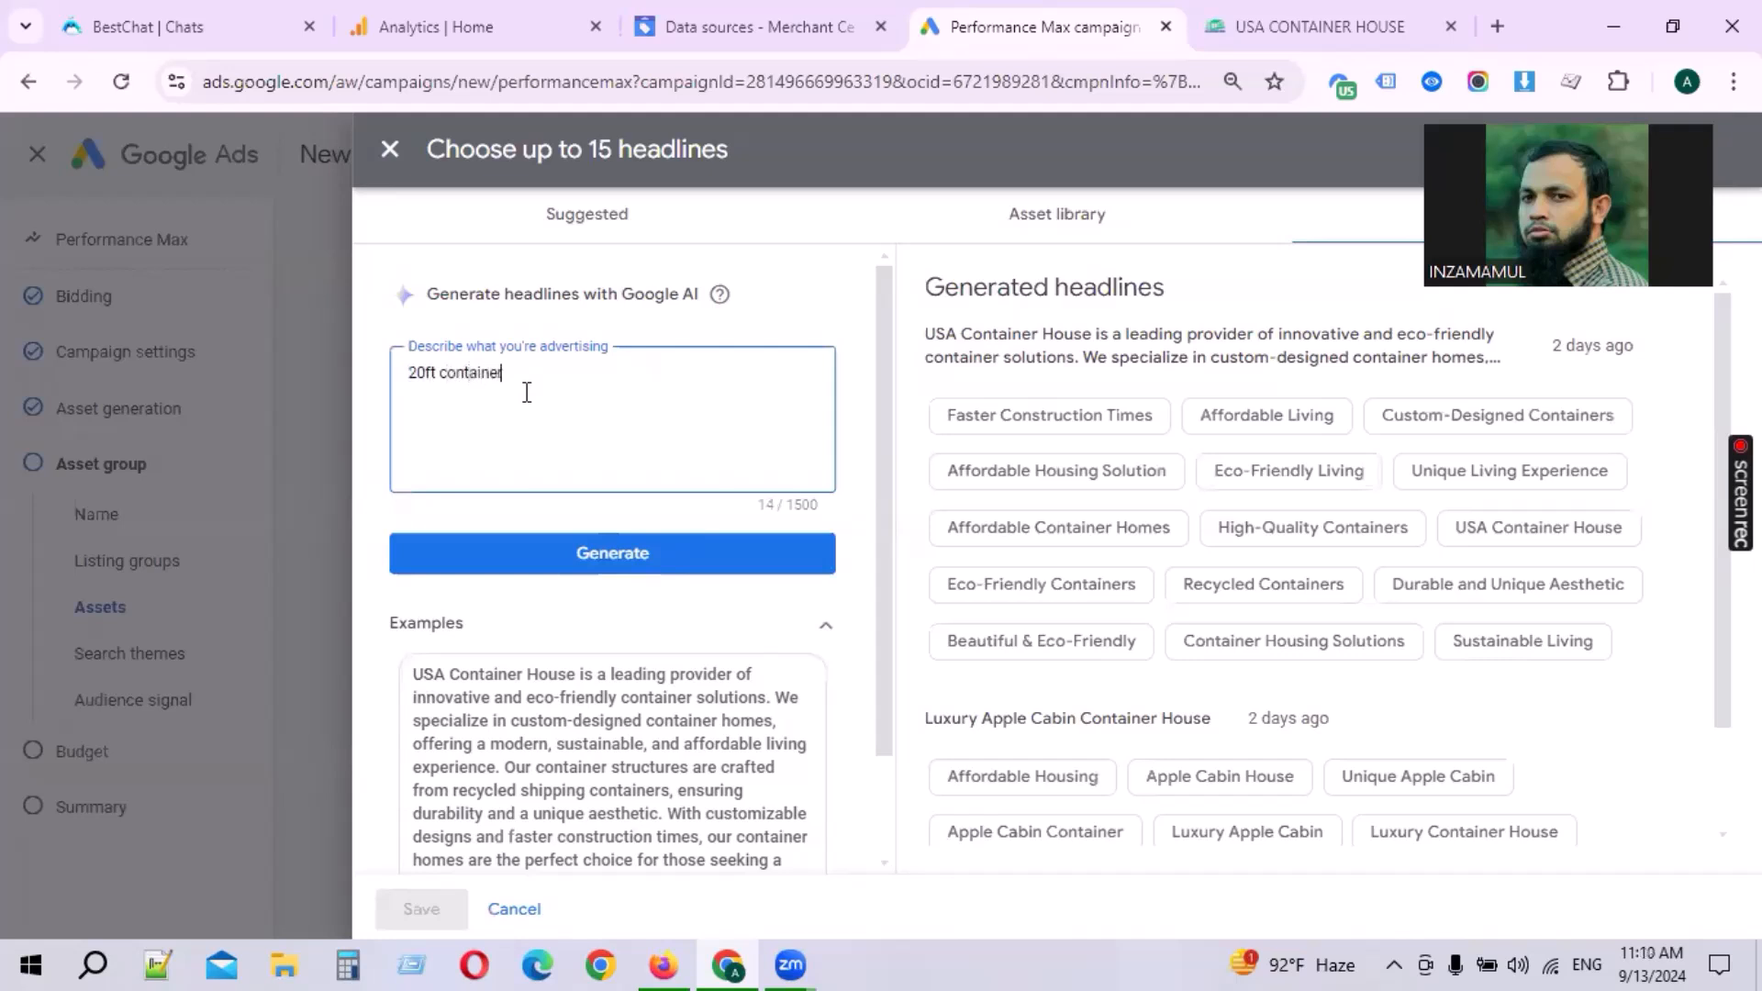
click(673, 564)
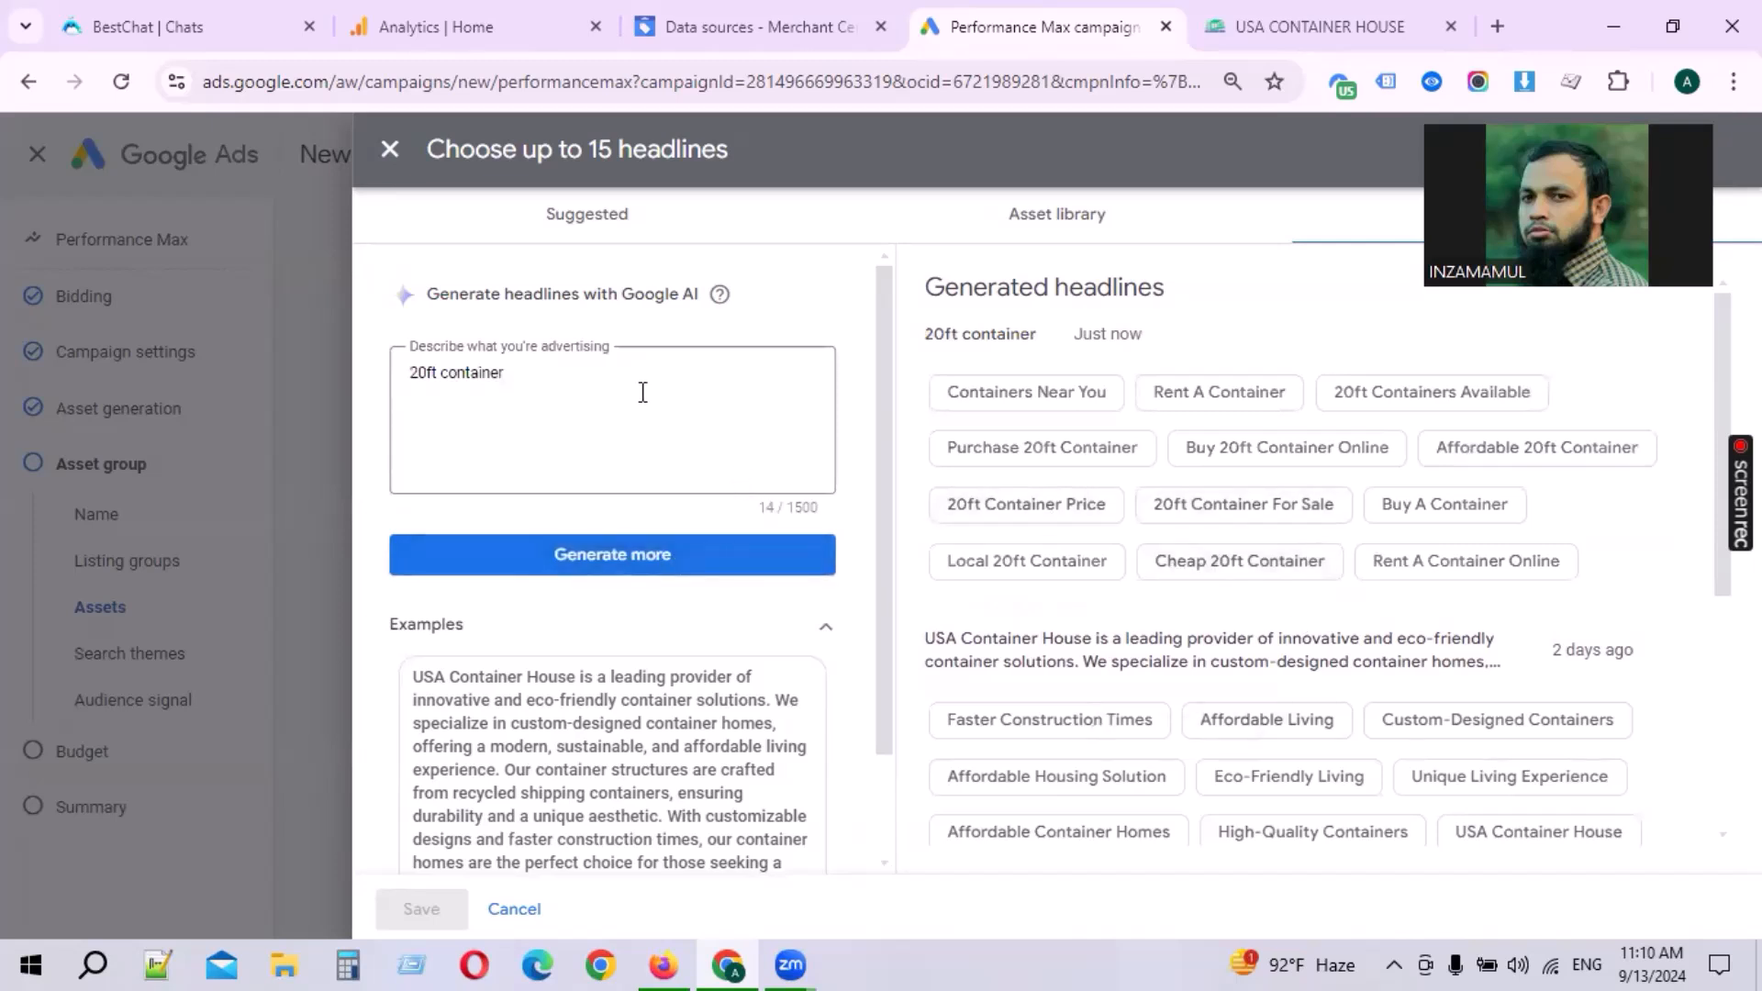
Step: Select six 20ft headlines, including 20ft Container For Sale, Cheap 20ft Container and Buy 20ft Container Online
click(609, 386)
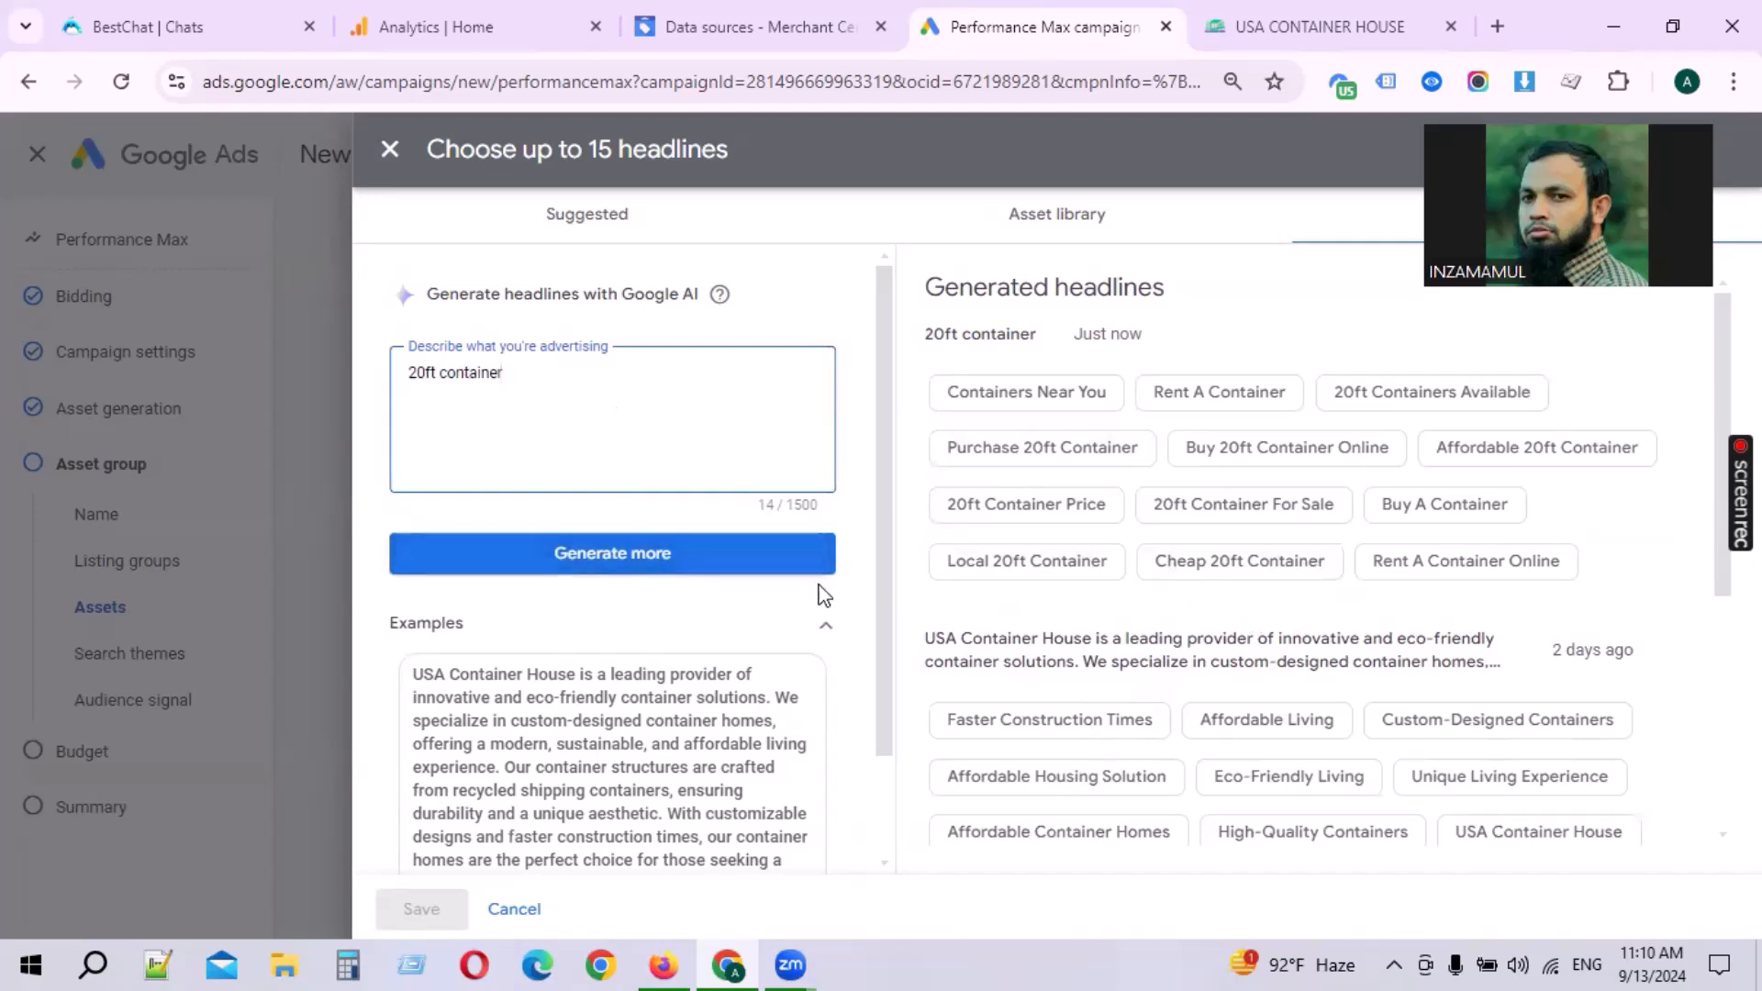
click(1229, 506)
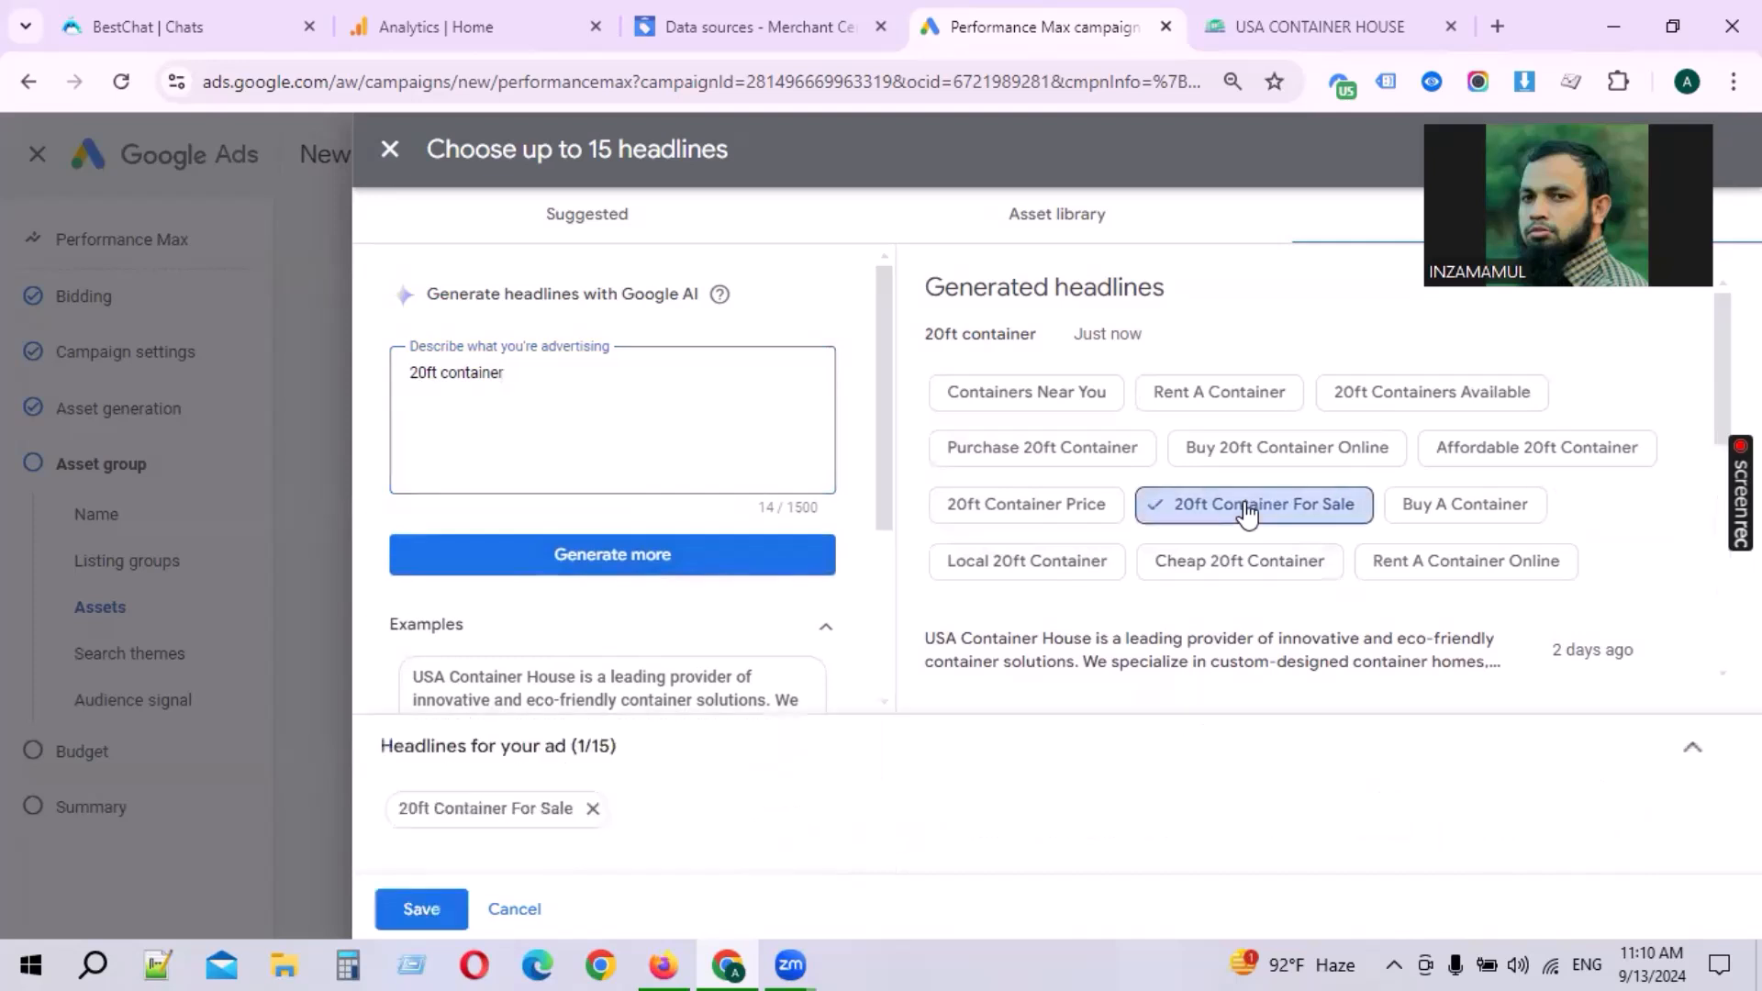
click(1255, 566)
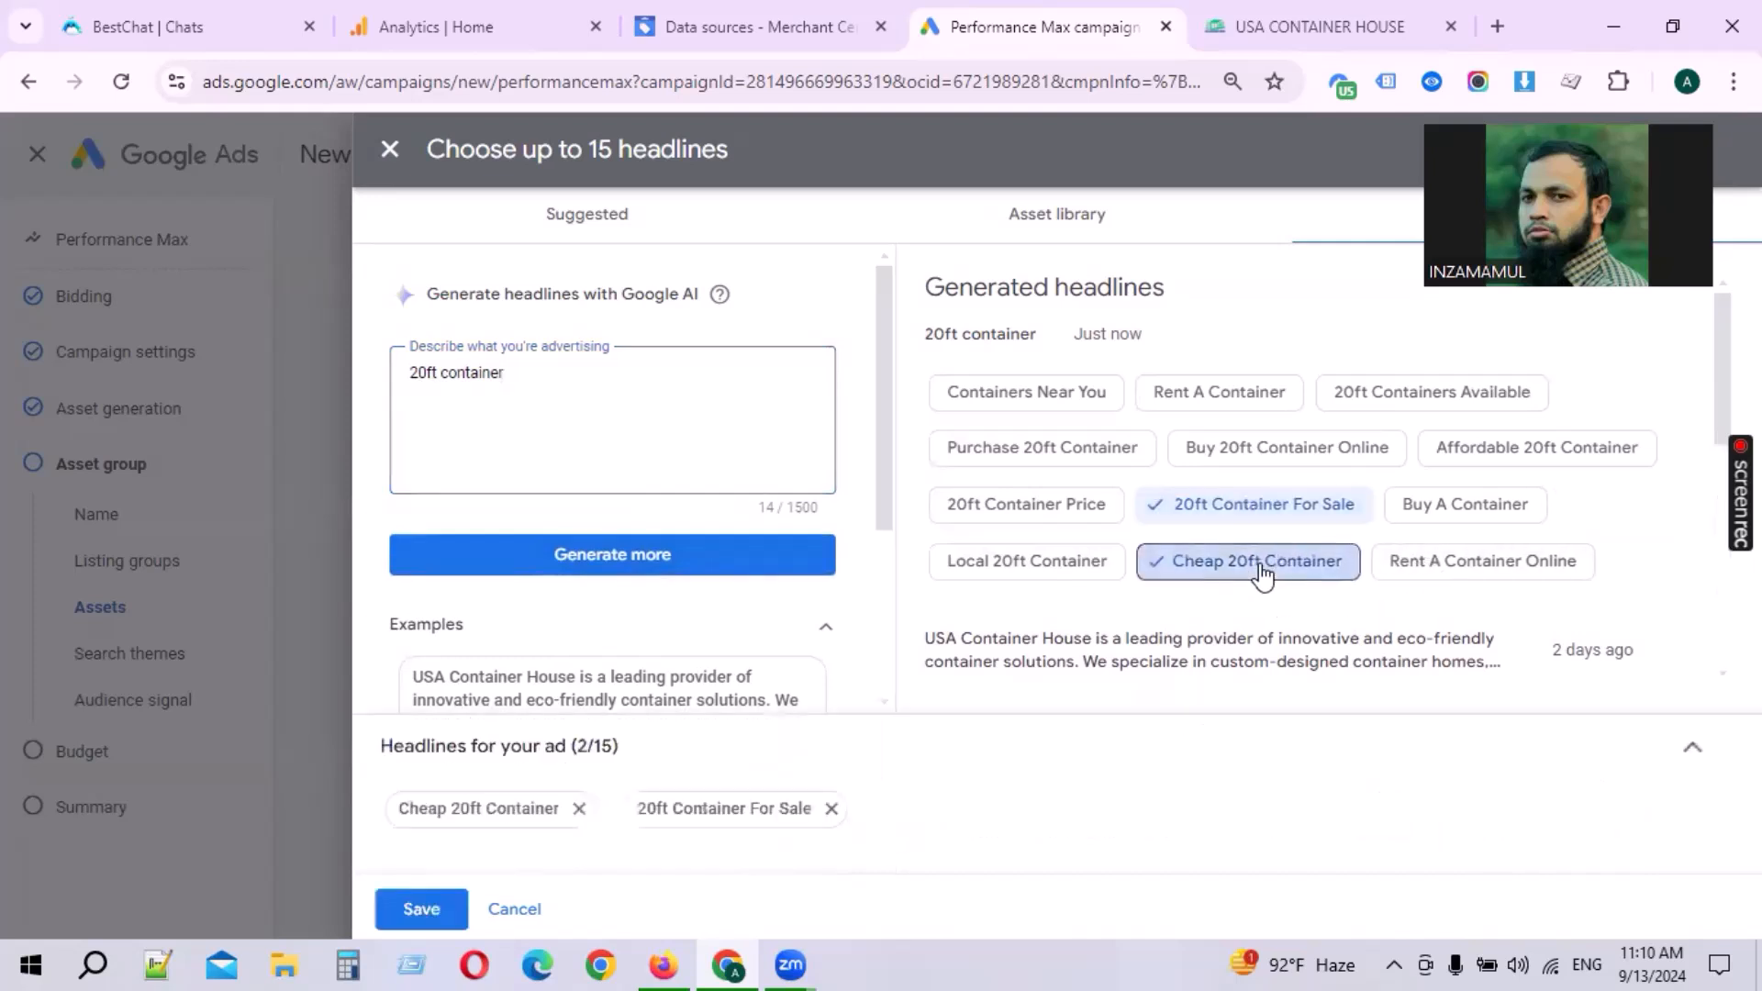
click(1032, 576)
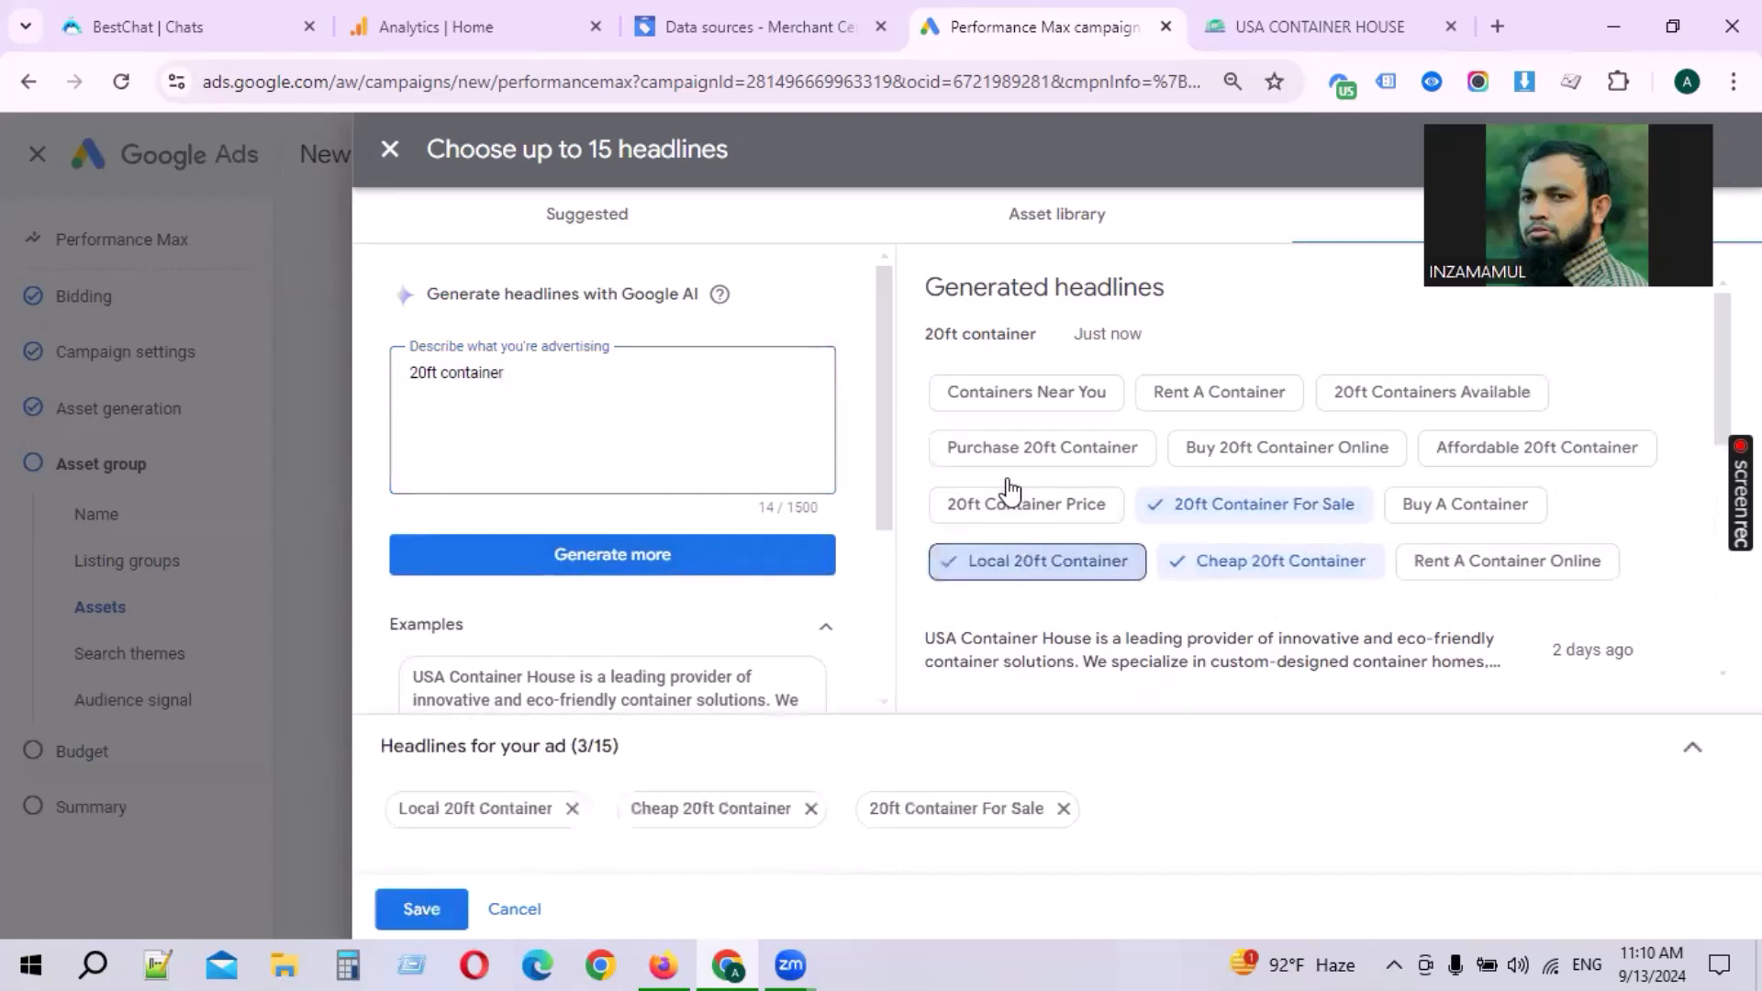
click(1046, 459)
click(1333, 450)
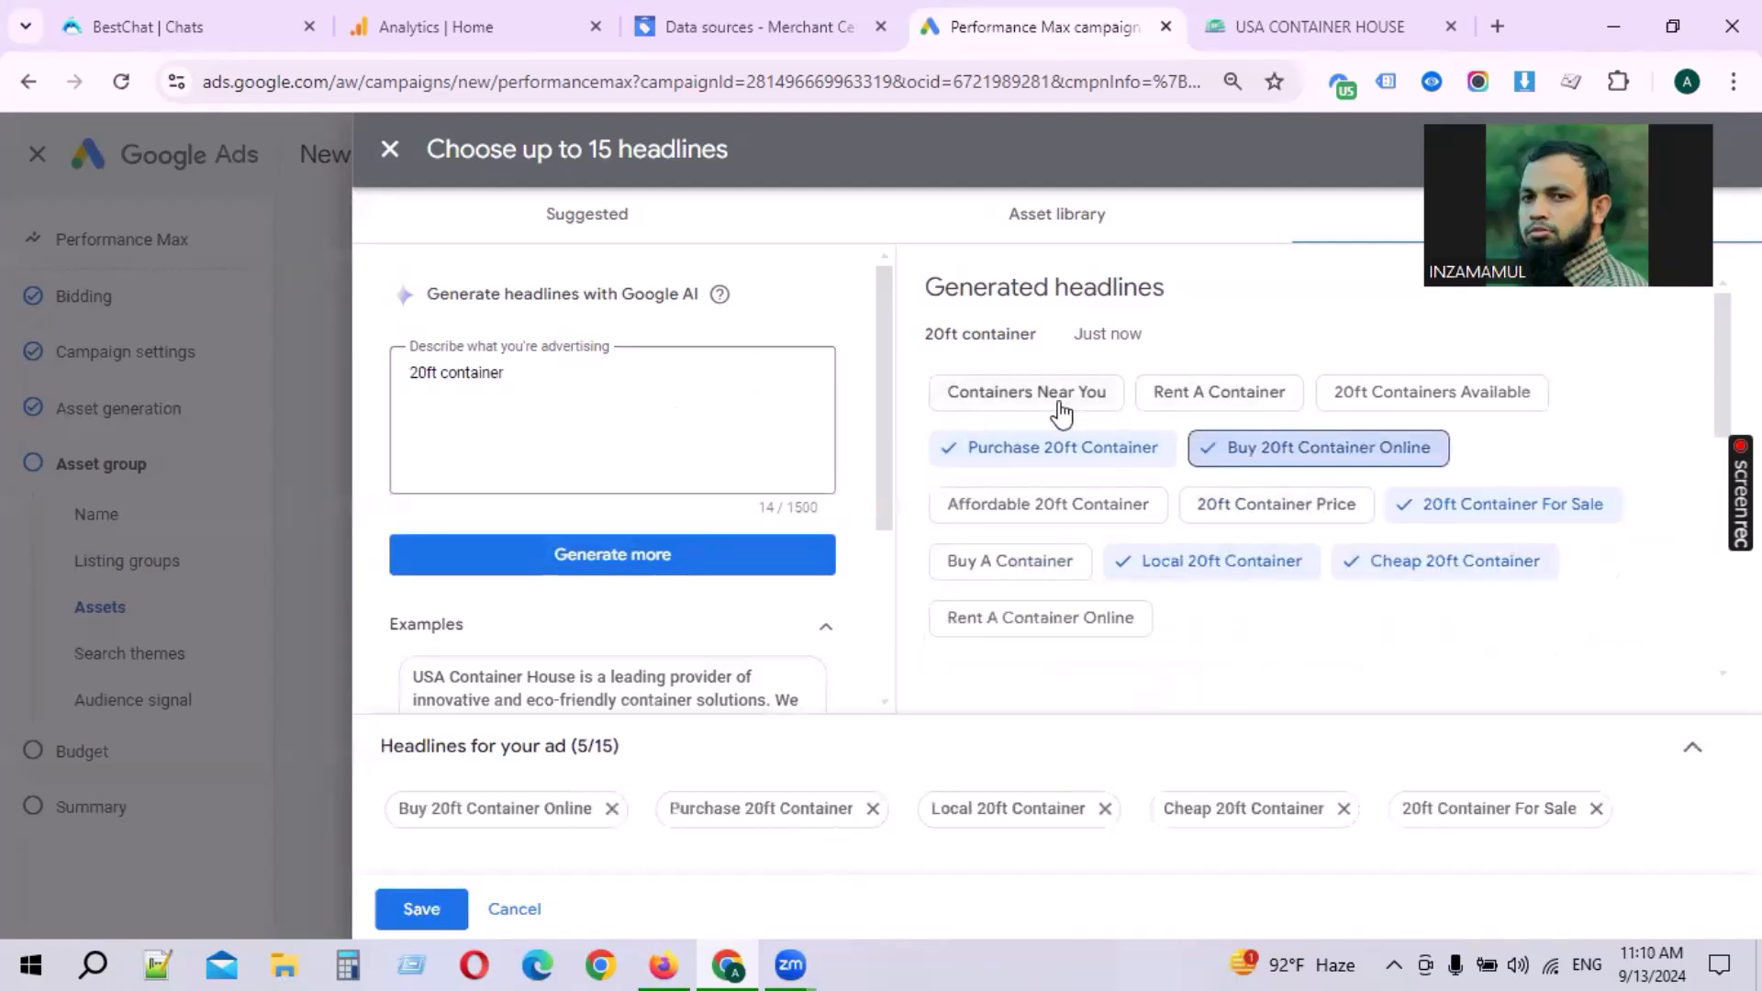
click(1321, 394)
Step: Change the description to 40ft container house and generate new headlines
click(421, 375)
key(BackSpace)
text(4)
click(518, 387)
text(house)
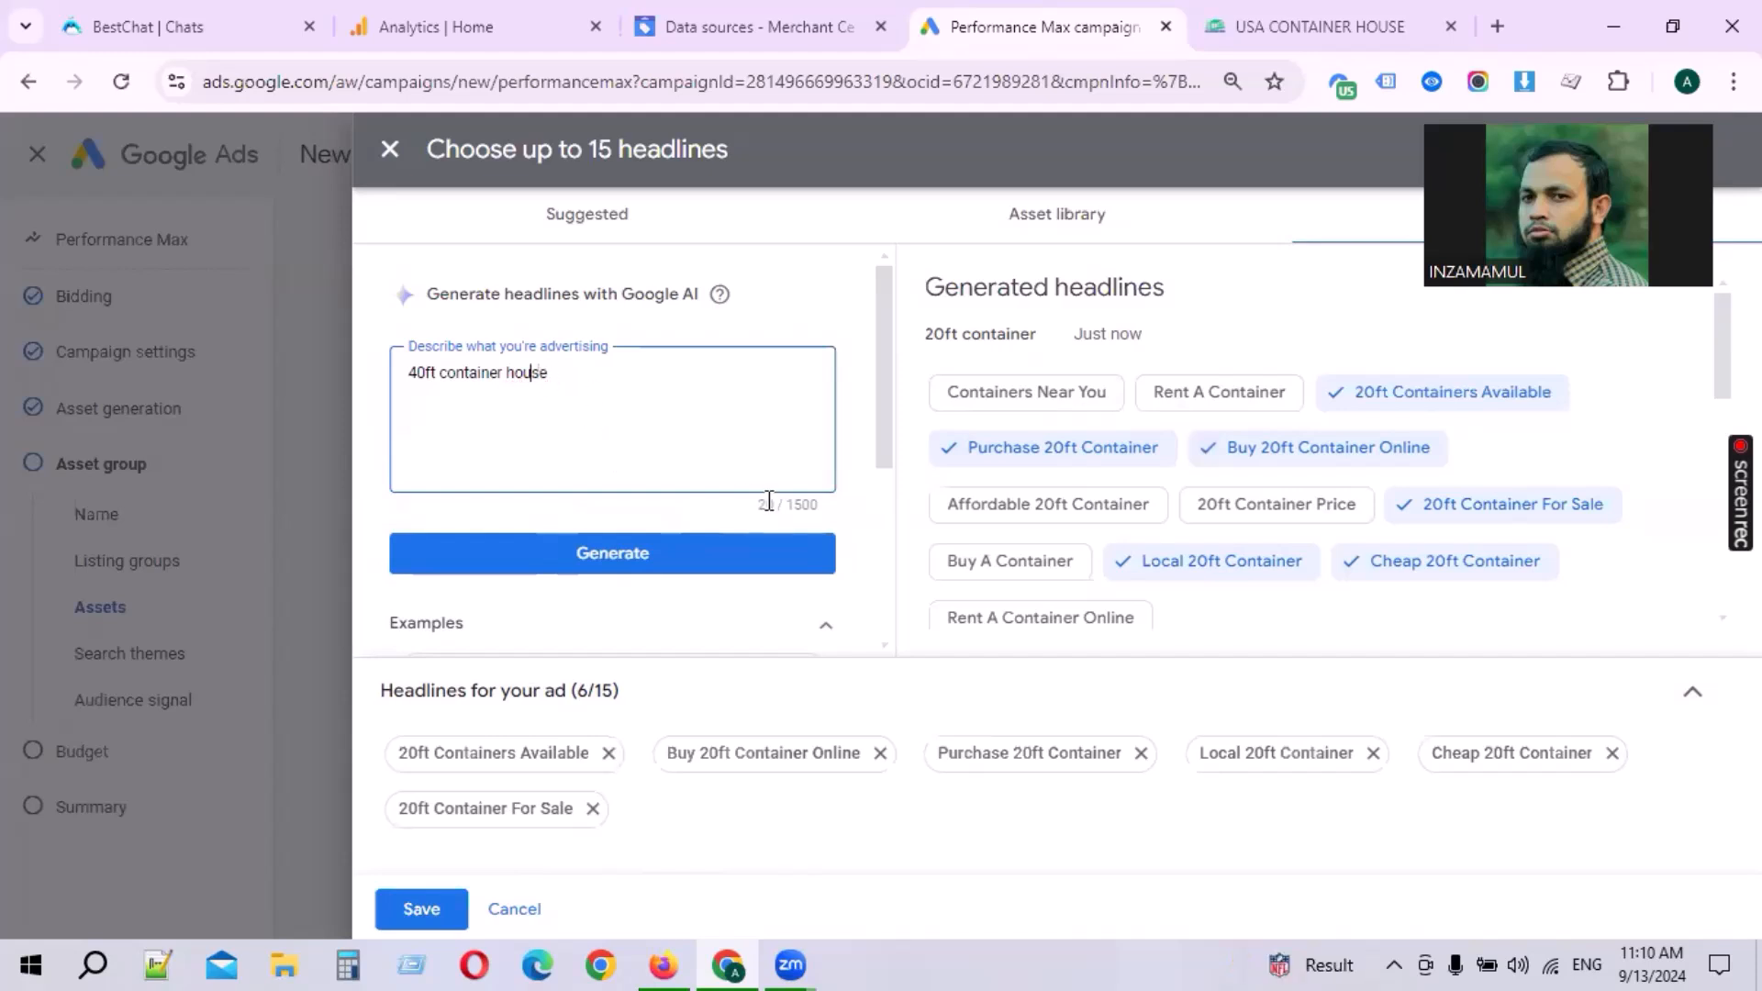
click(686, 562)
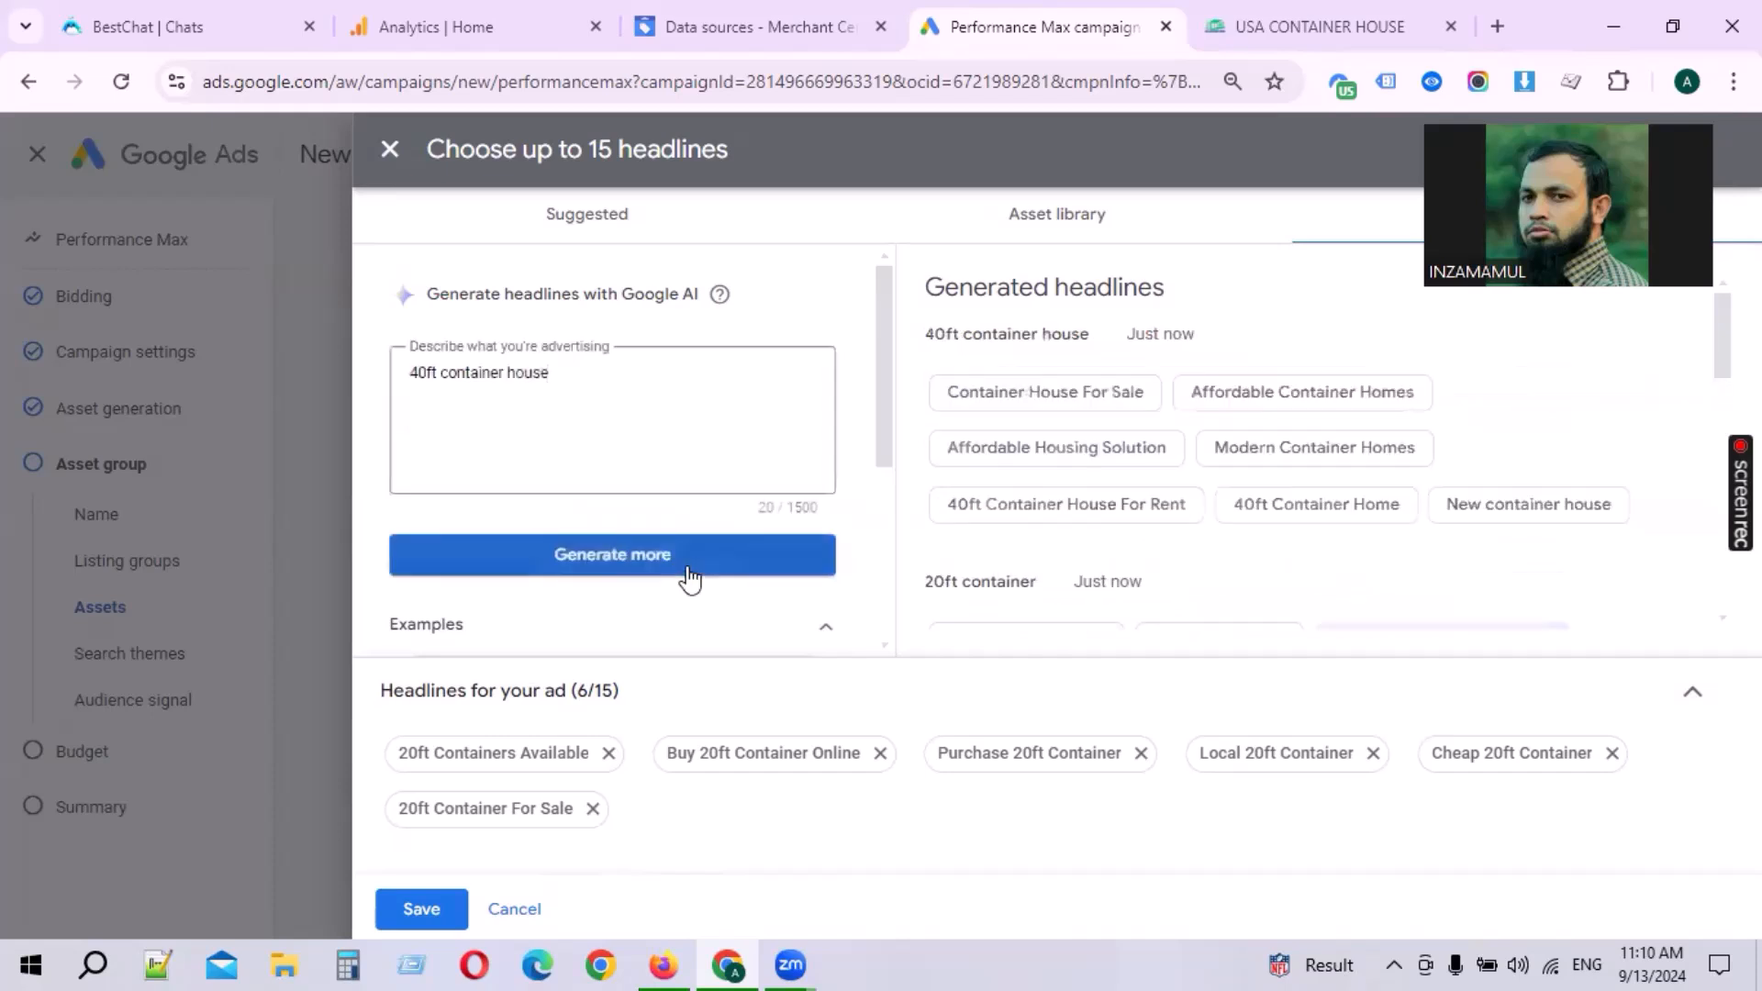
Step: Select six 40ft house headlines, including Container House For Sale, 40ft Container Home and Modern Container Homes
click(1099, 394)
click(1129, 454)
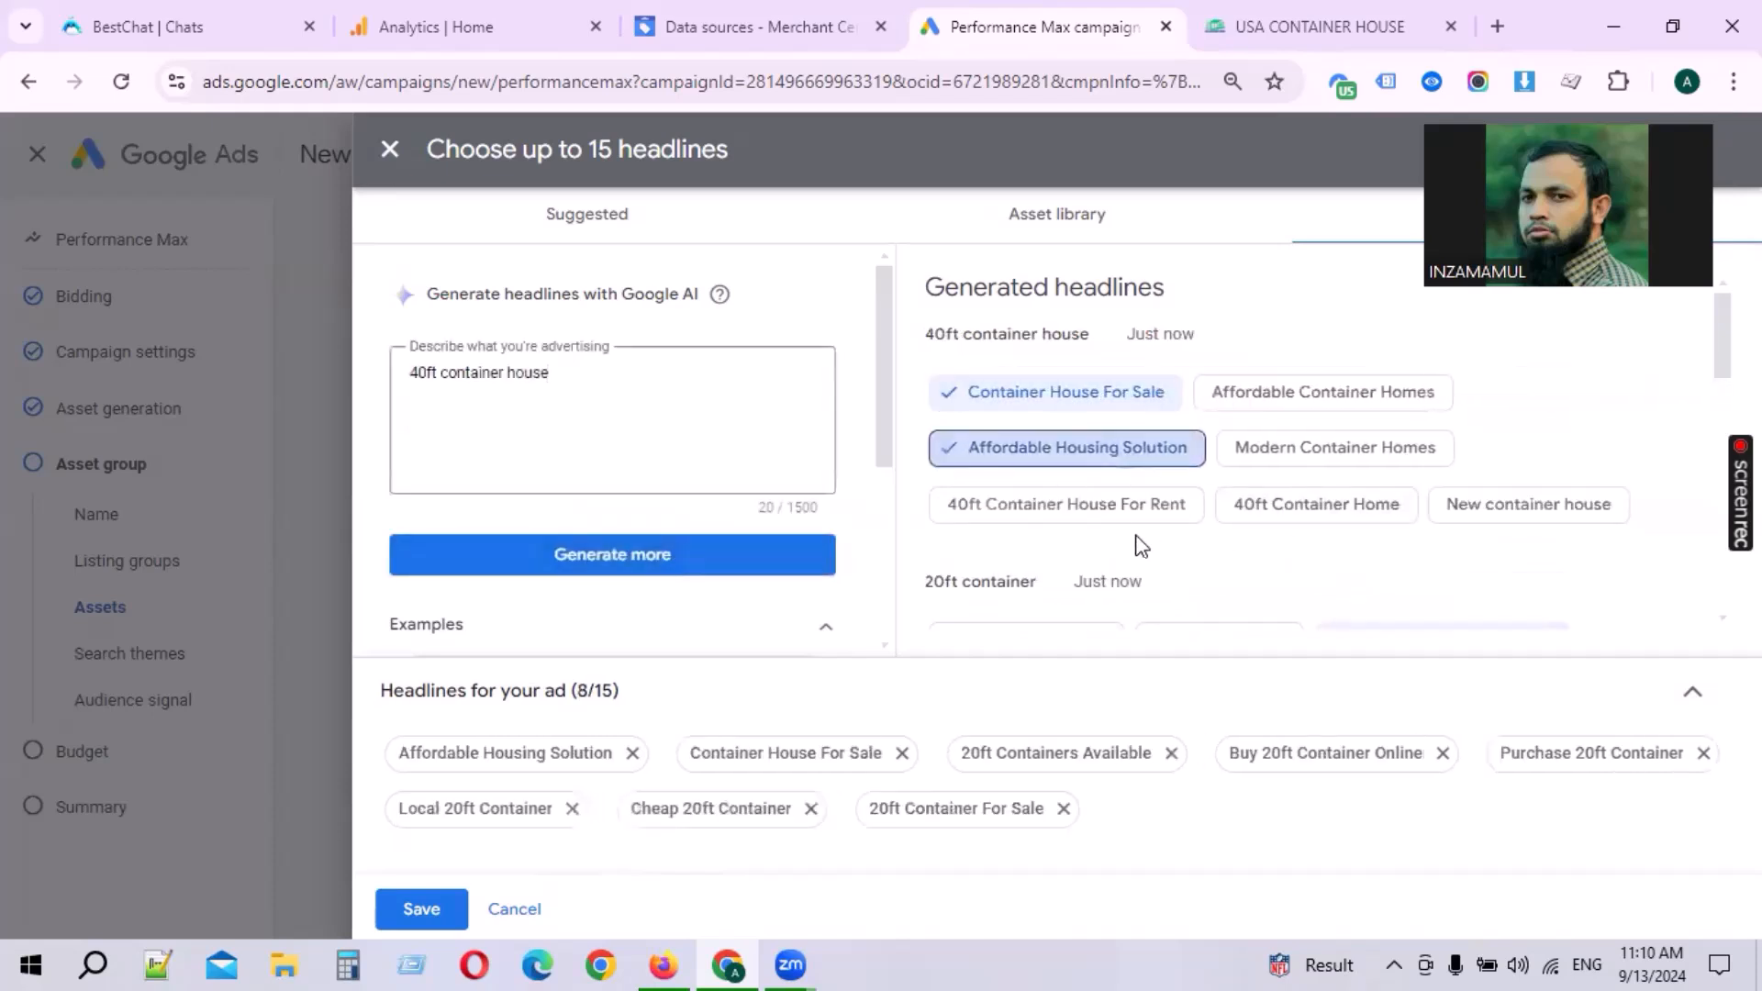
click(1118, 510)
click(1357, 516)
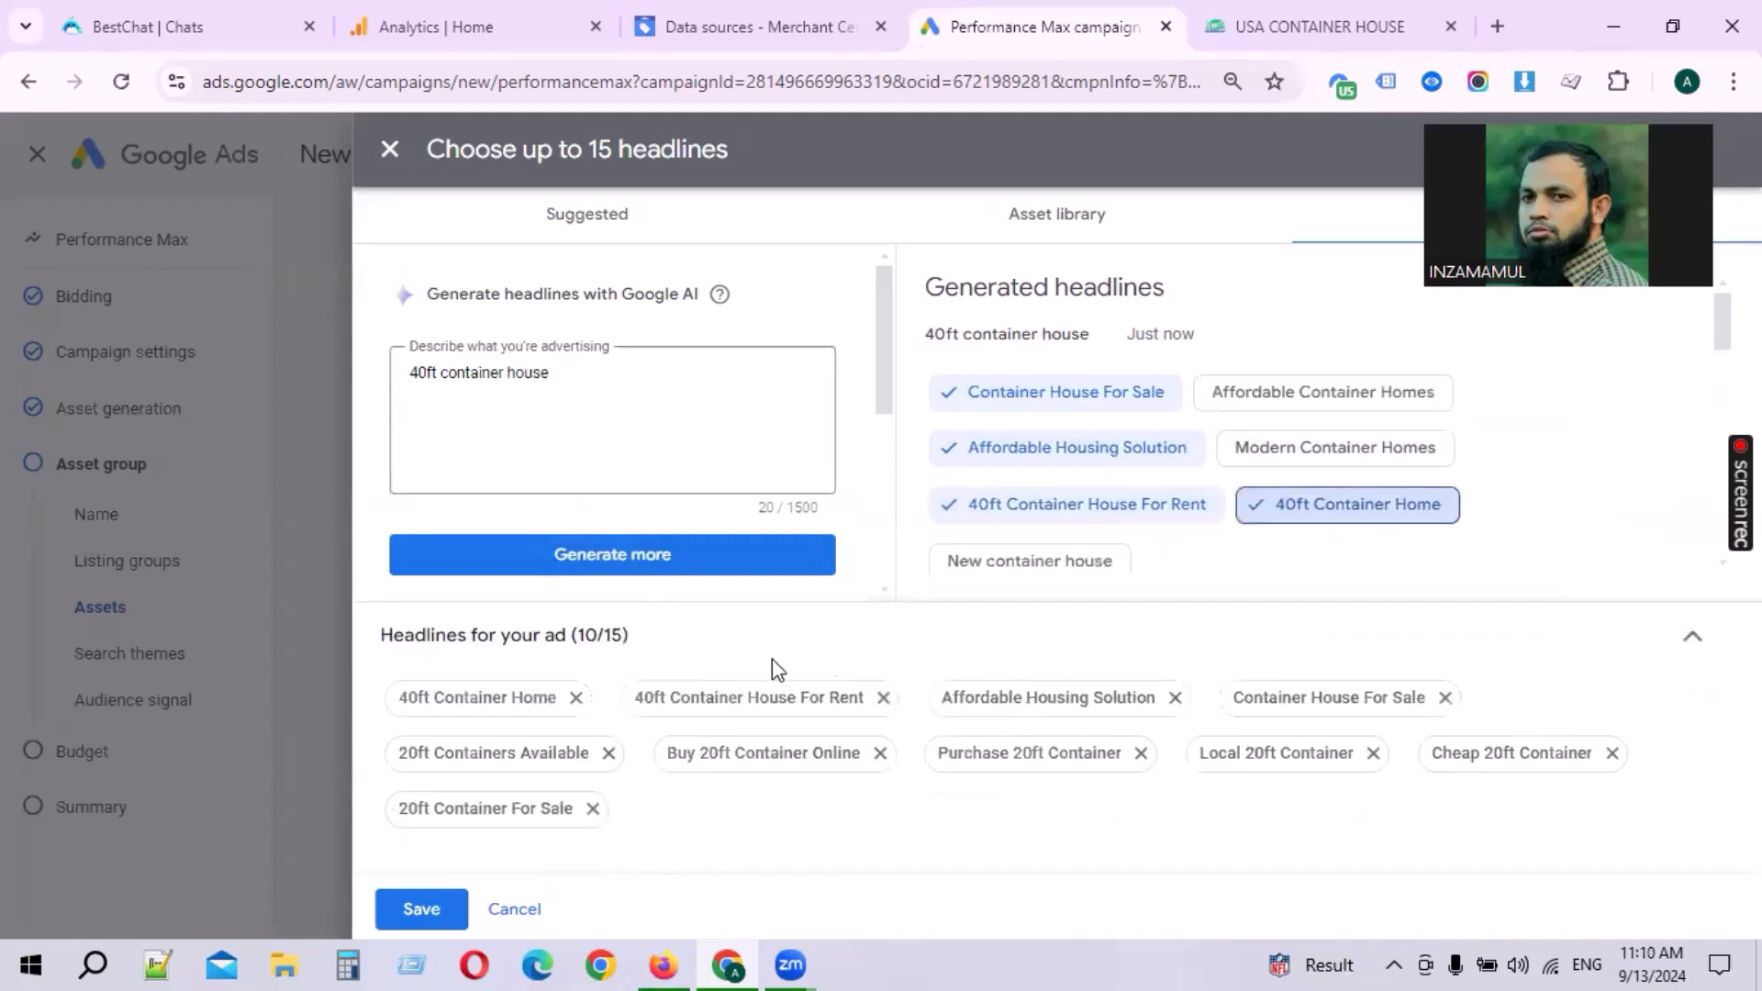
click(657, 556)
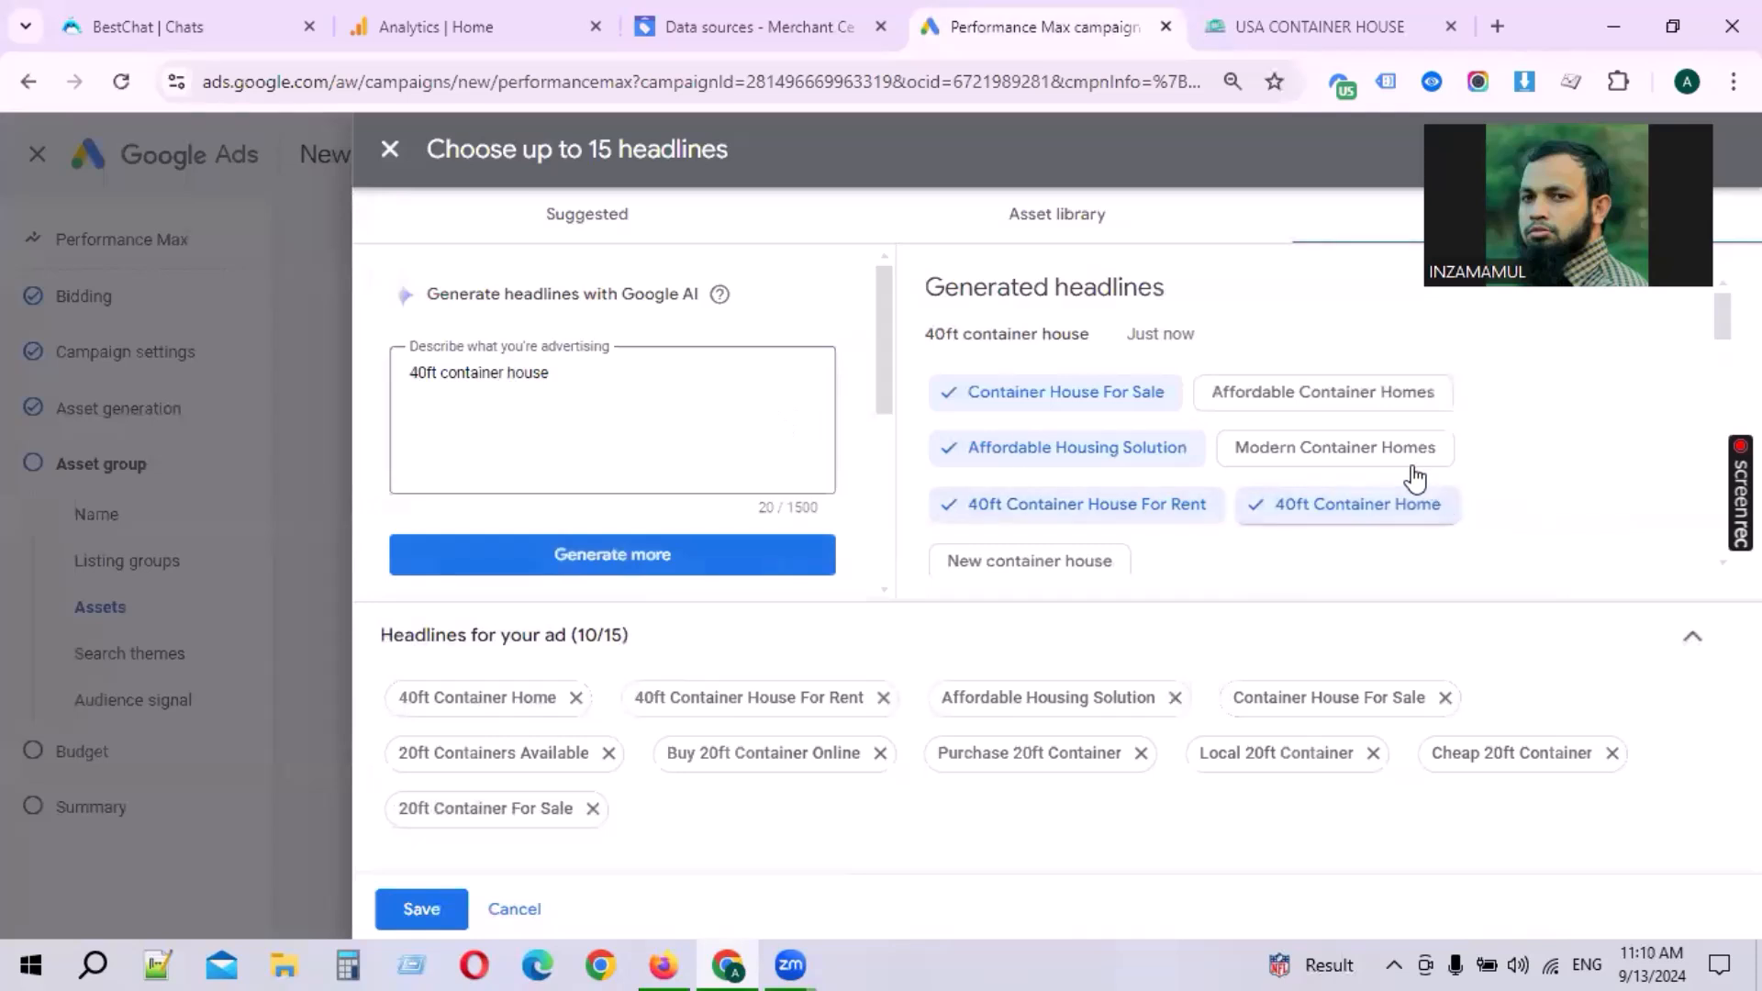
click(1392, 451)
click(1345, 404)
Step: Shorten the description to container house and generate headlines again
scroll(716, 557, down, 3)
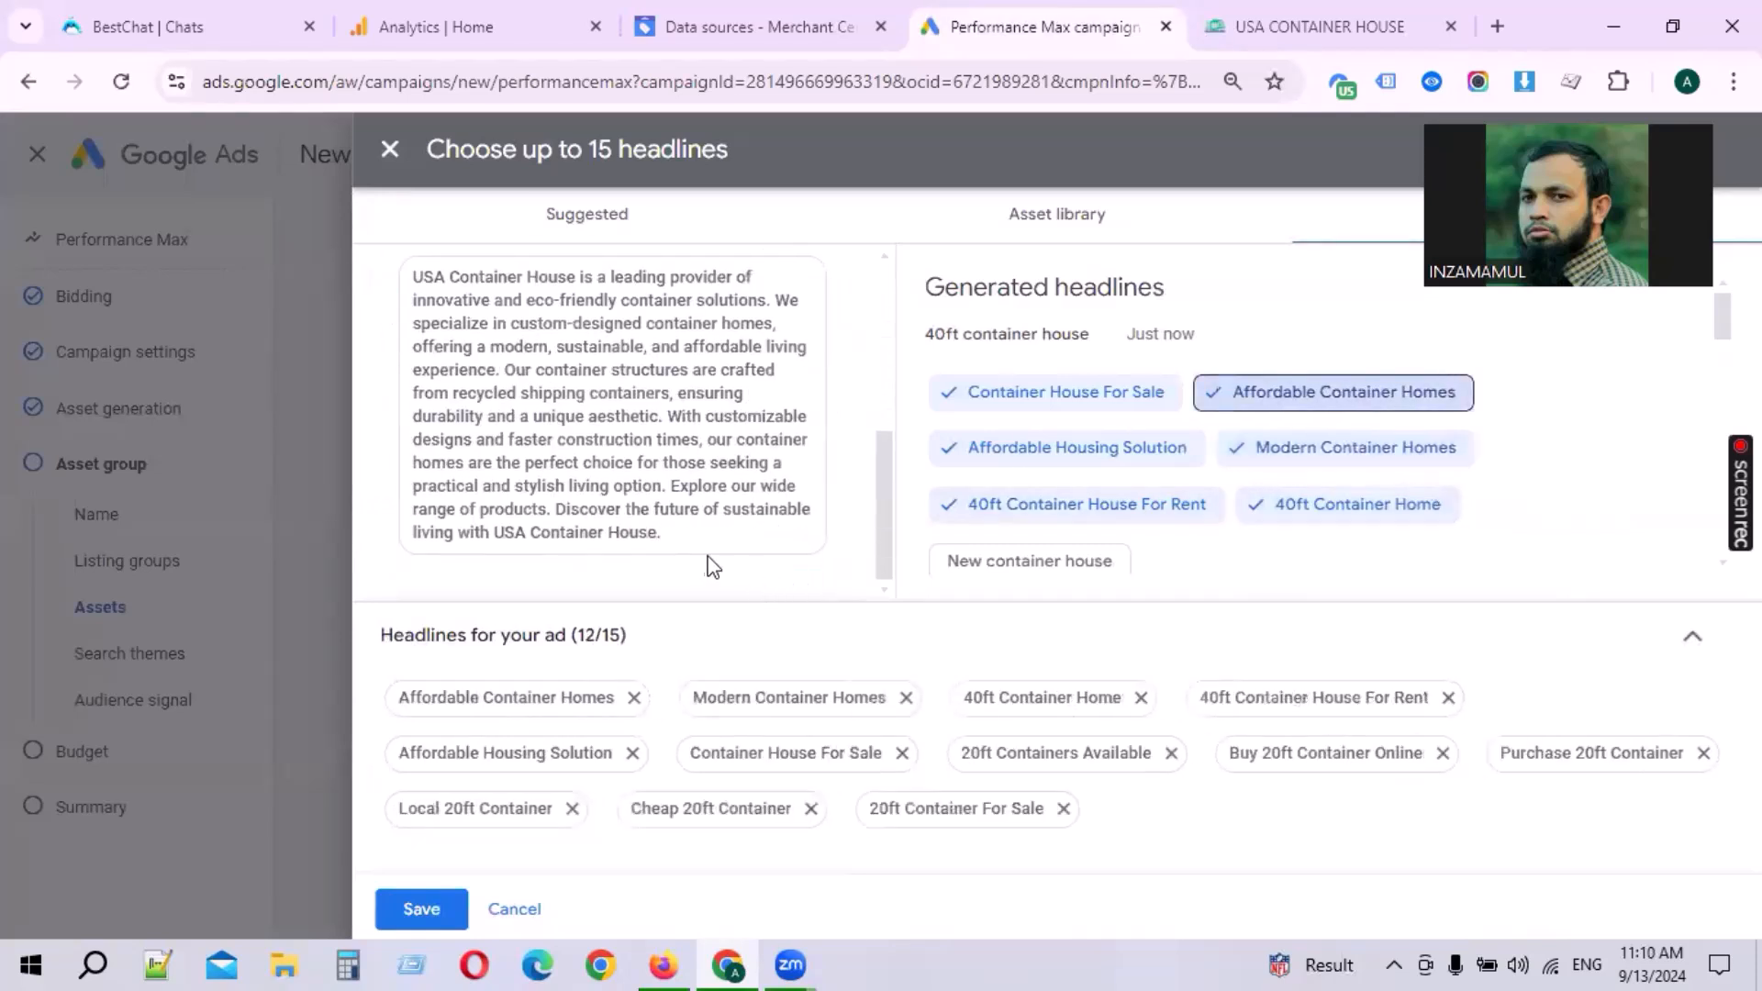
scroll(714, 576, up, 3)
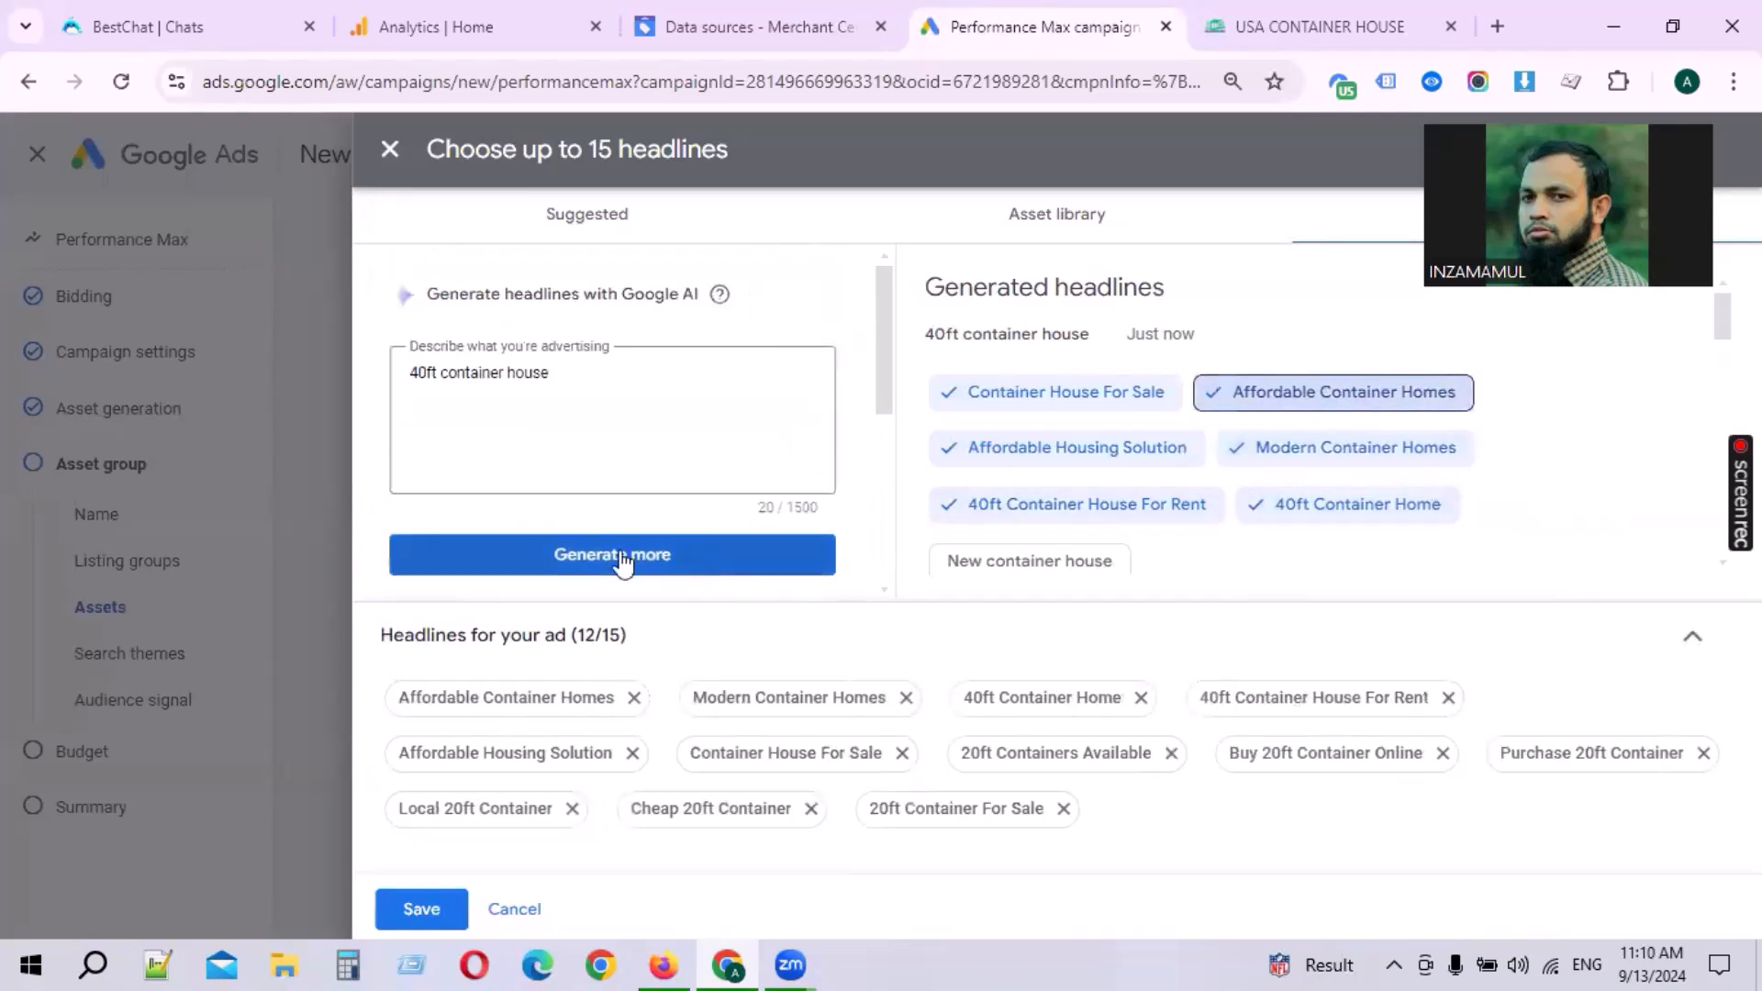
click(443, 369)
drag(445, 372, 174, 378)
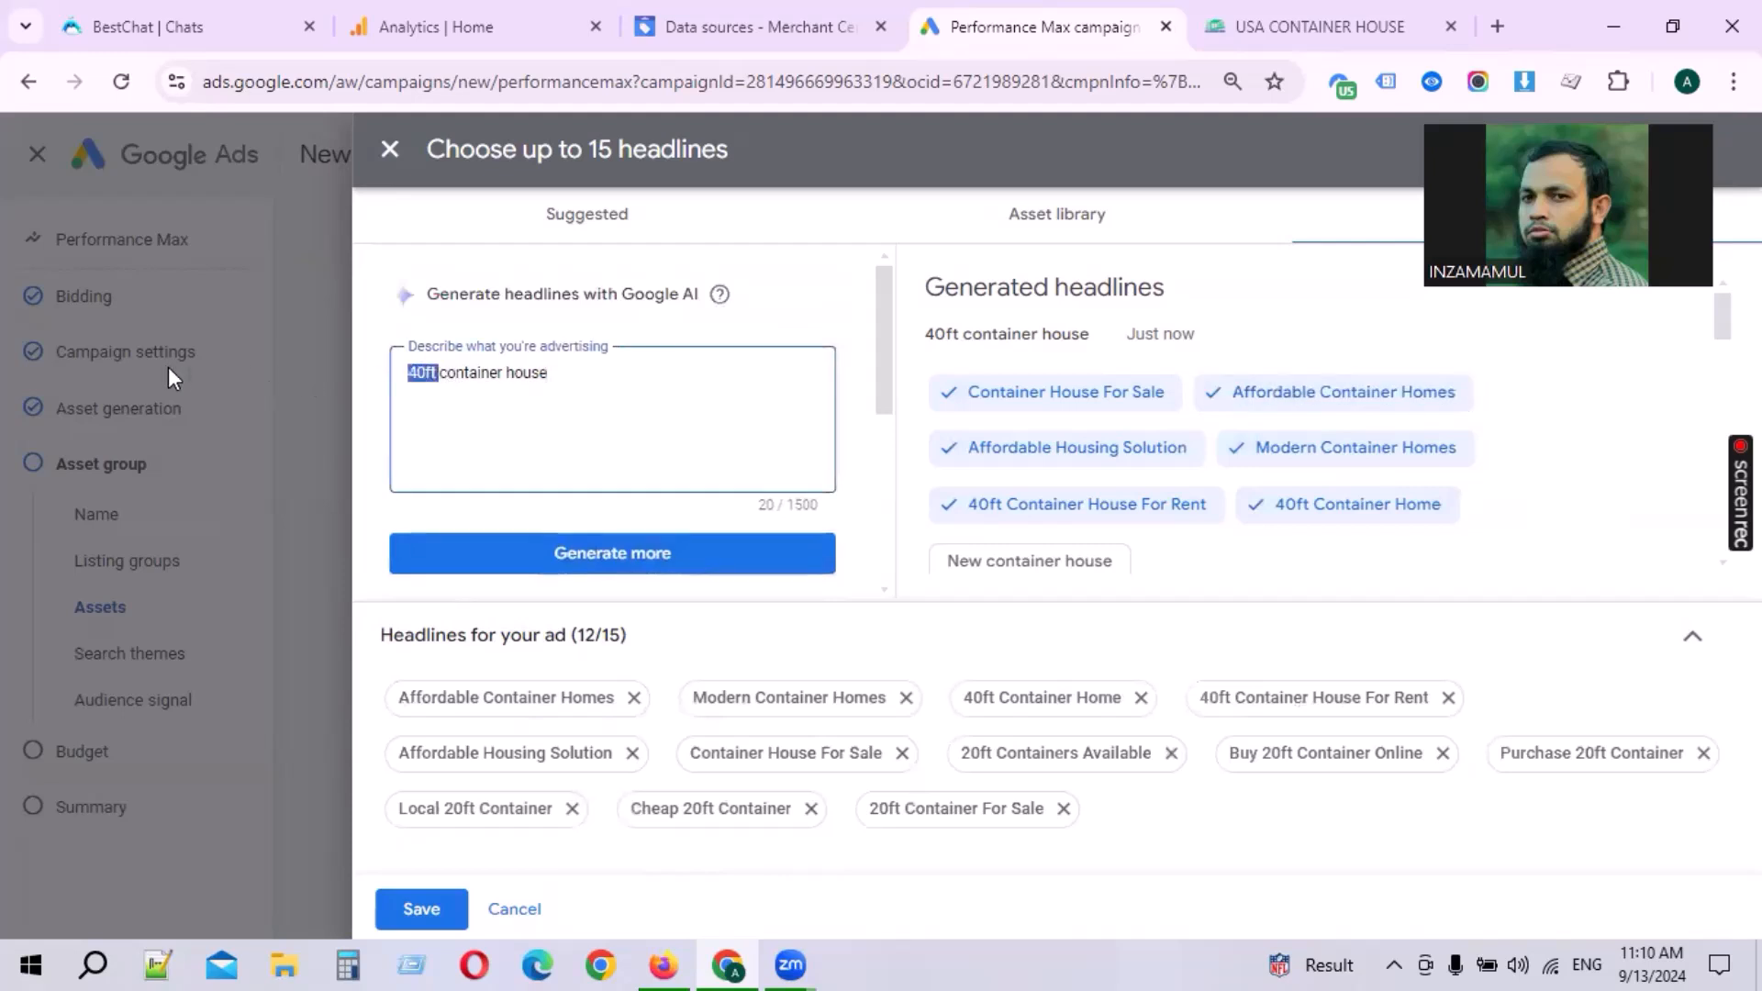
key(BackSpace)
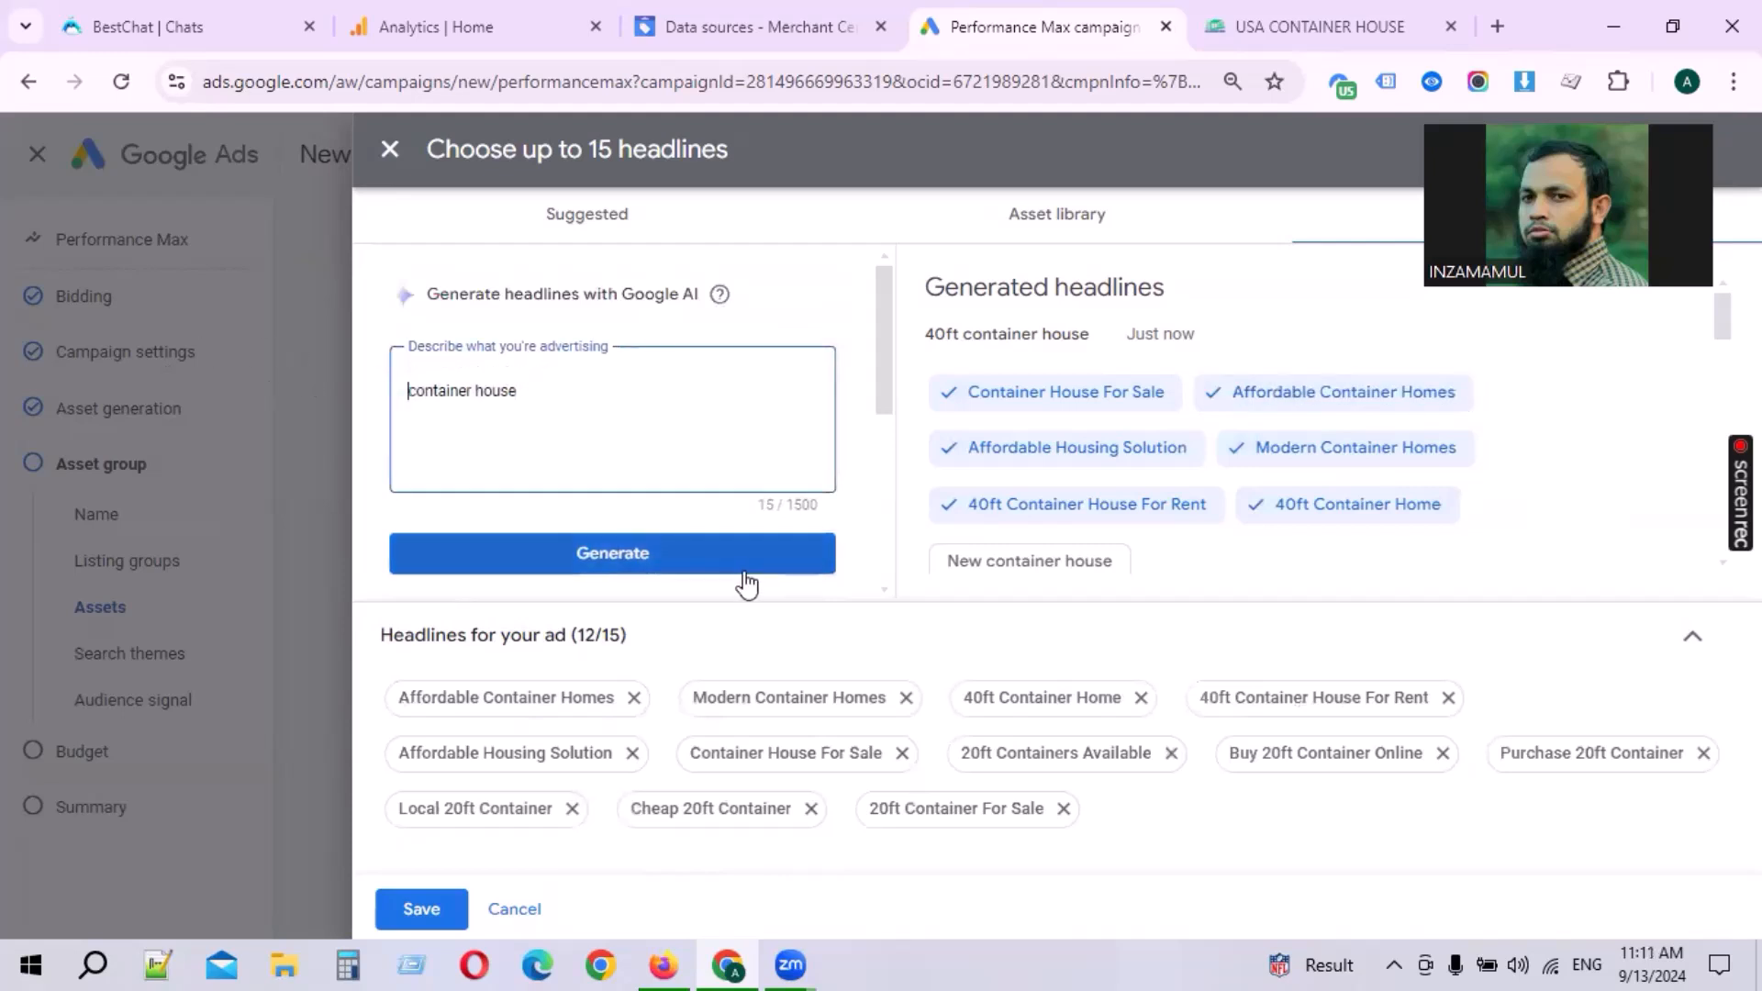
click(693, 547)
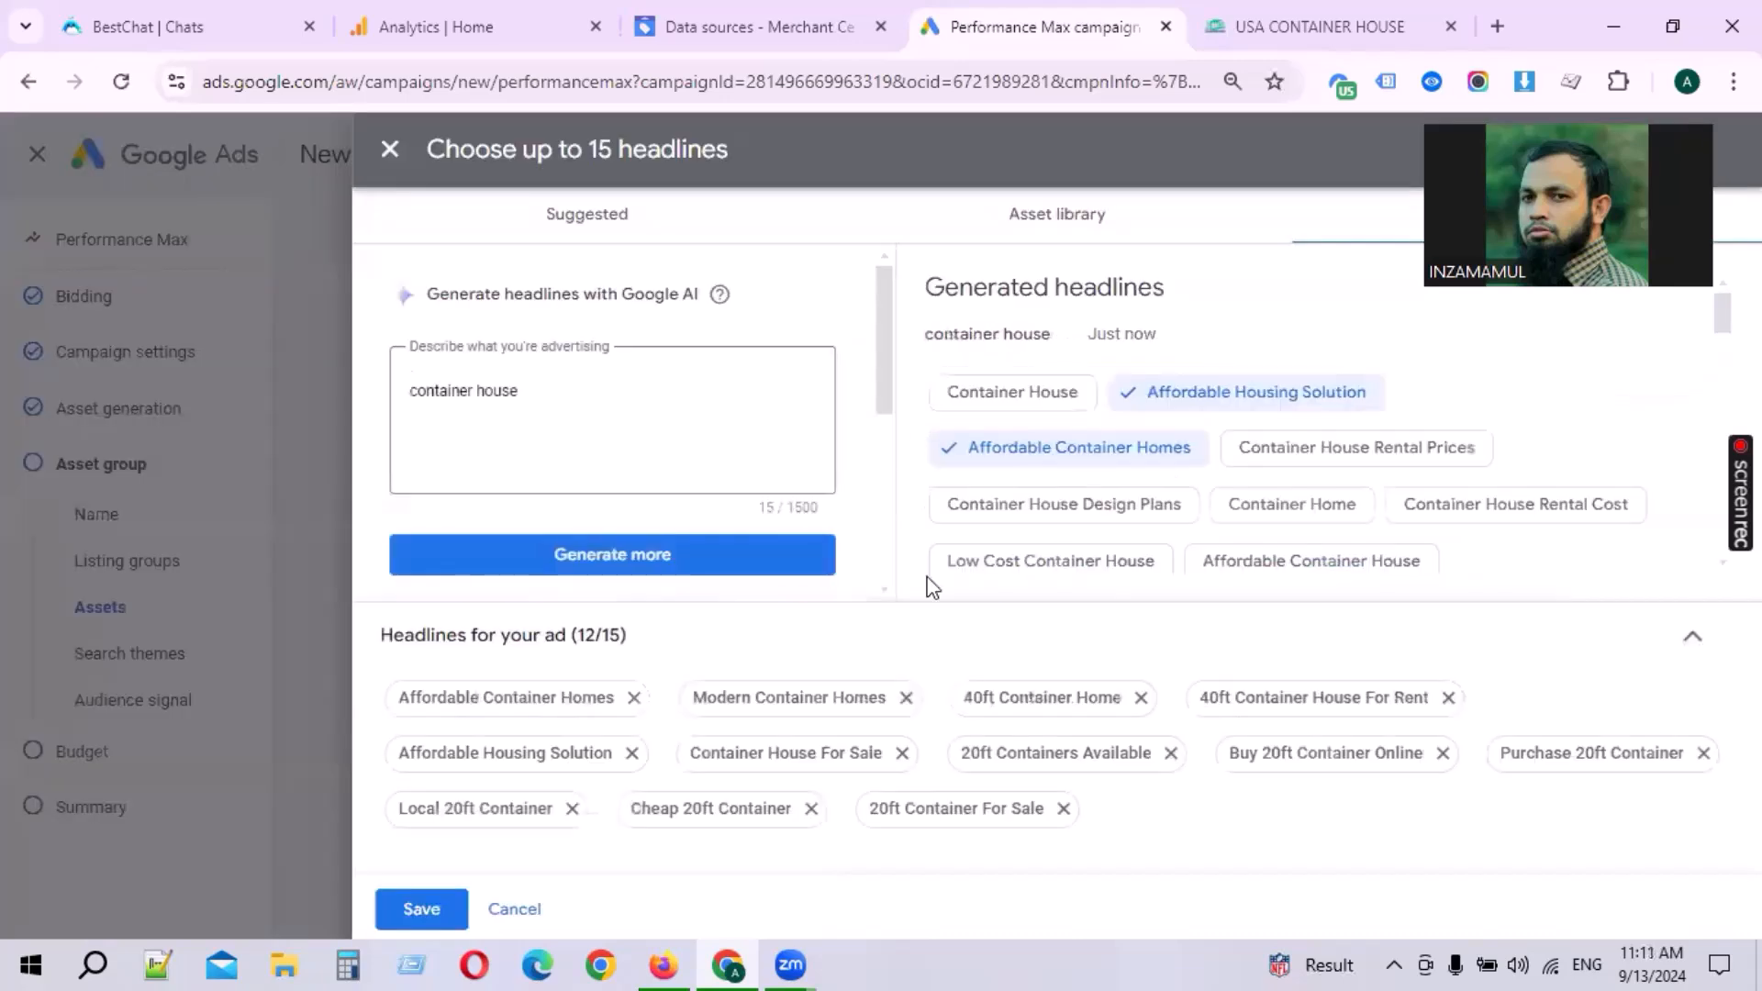
Step: Add Container House, Low Cost Container House and Affordable Container House, then save all 15 headlines
click(1053, 385)
click(1091, 564)
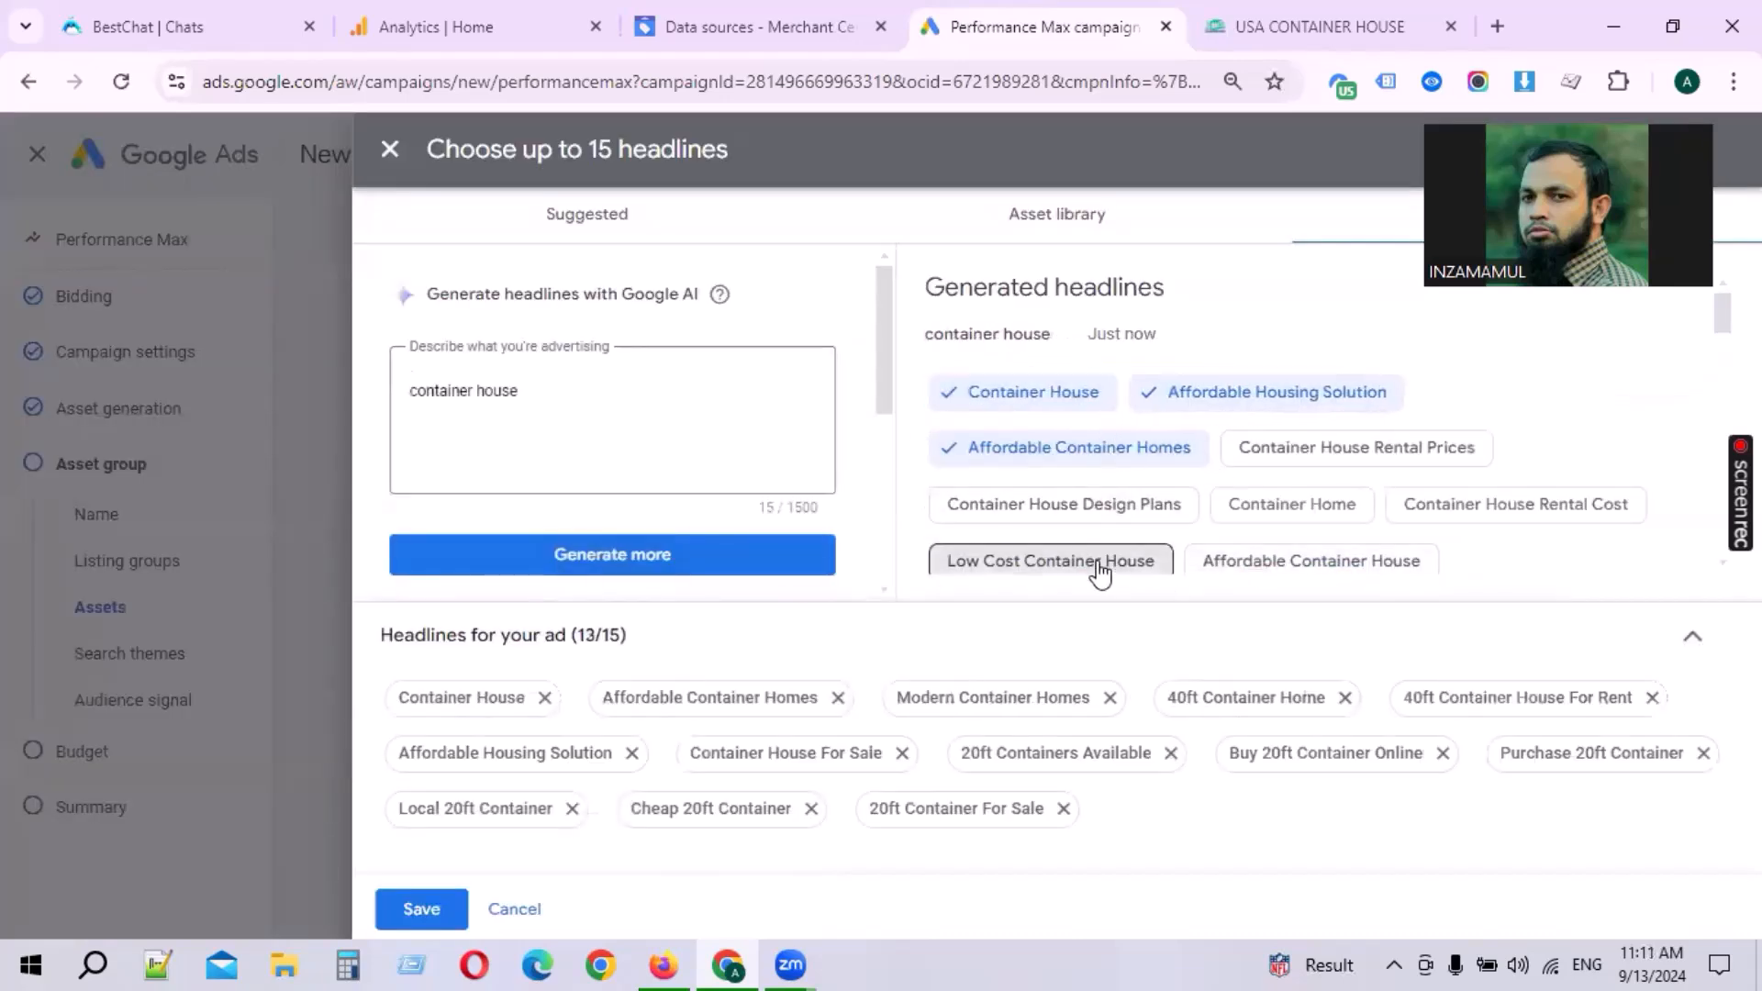
click(1373, 571)
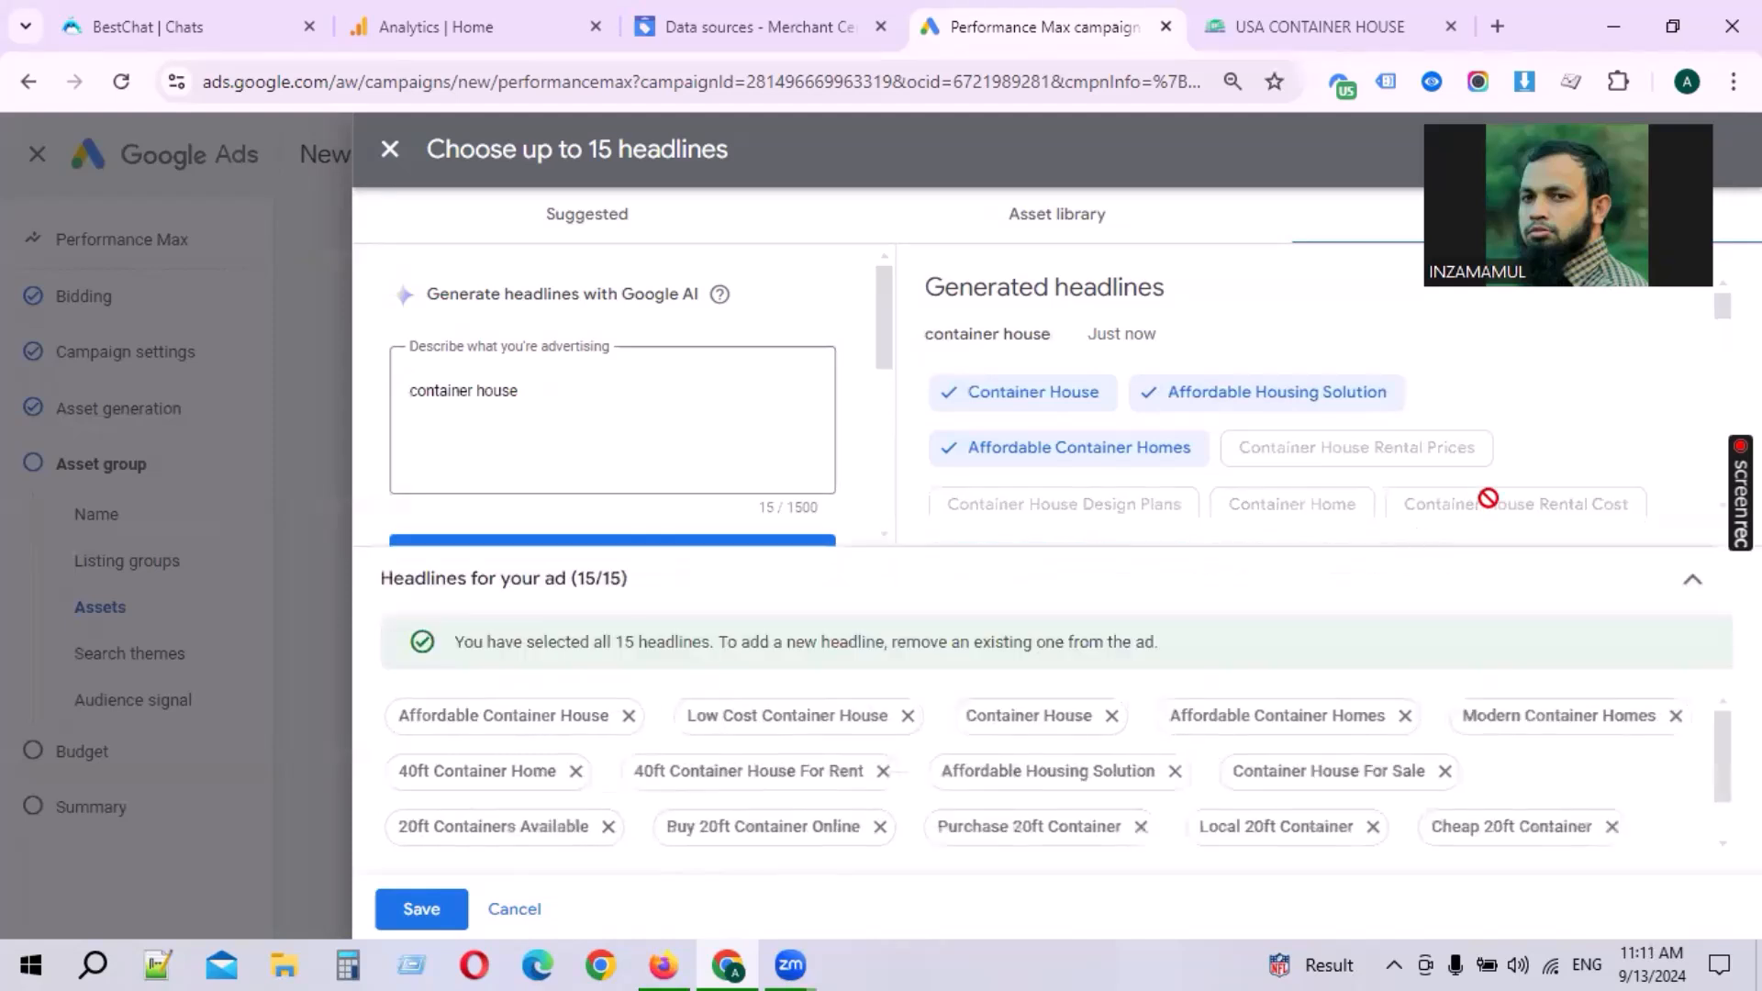
drag(585, 580, 714, 574)
click(811, 596)
scroll(1528, 813, down, 1)
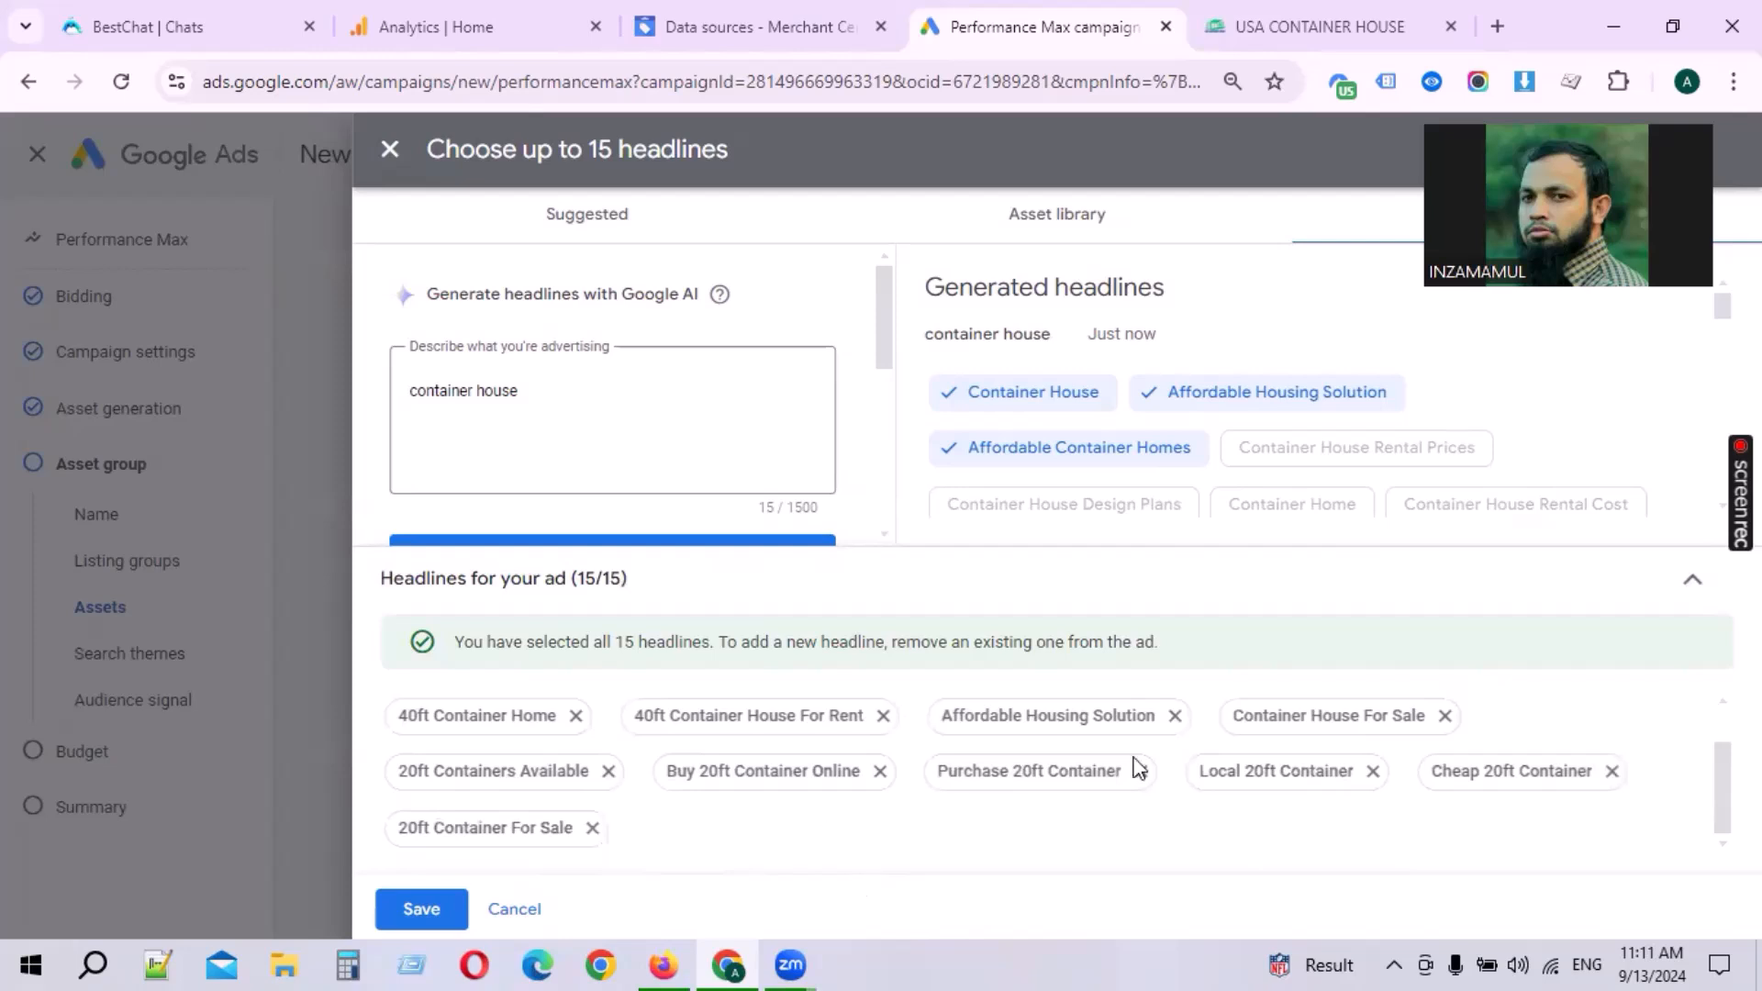
click(459, 904)
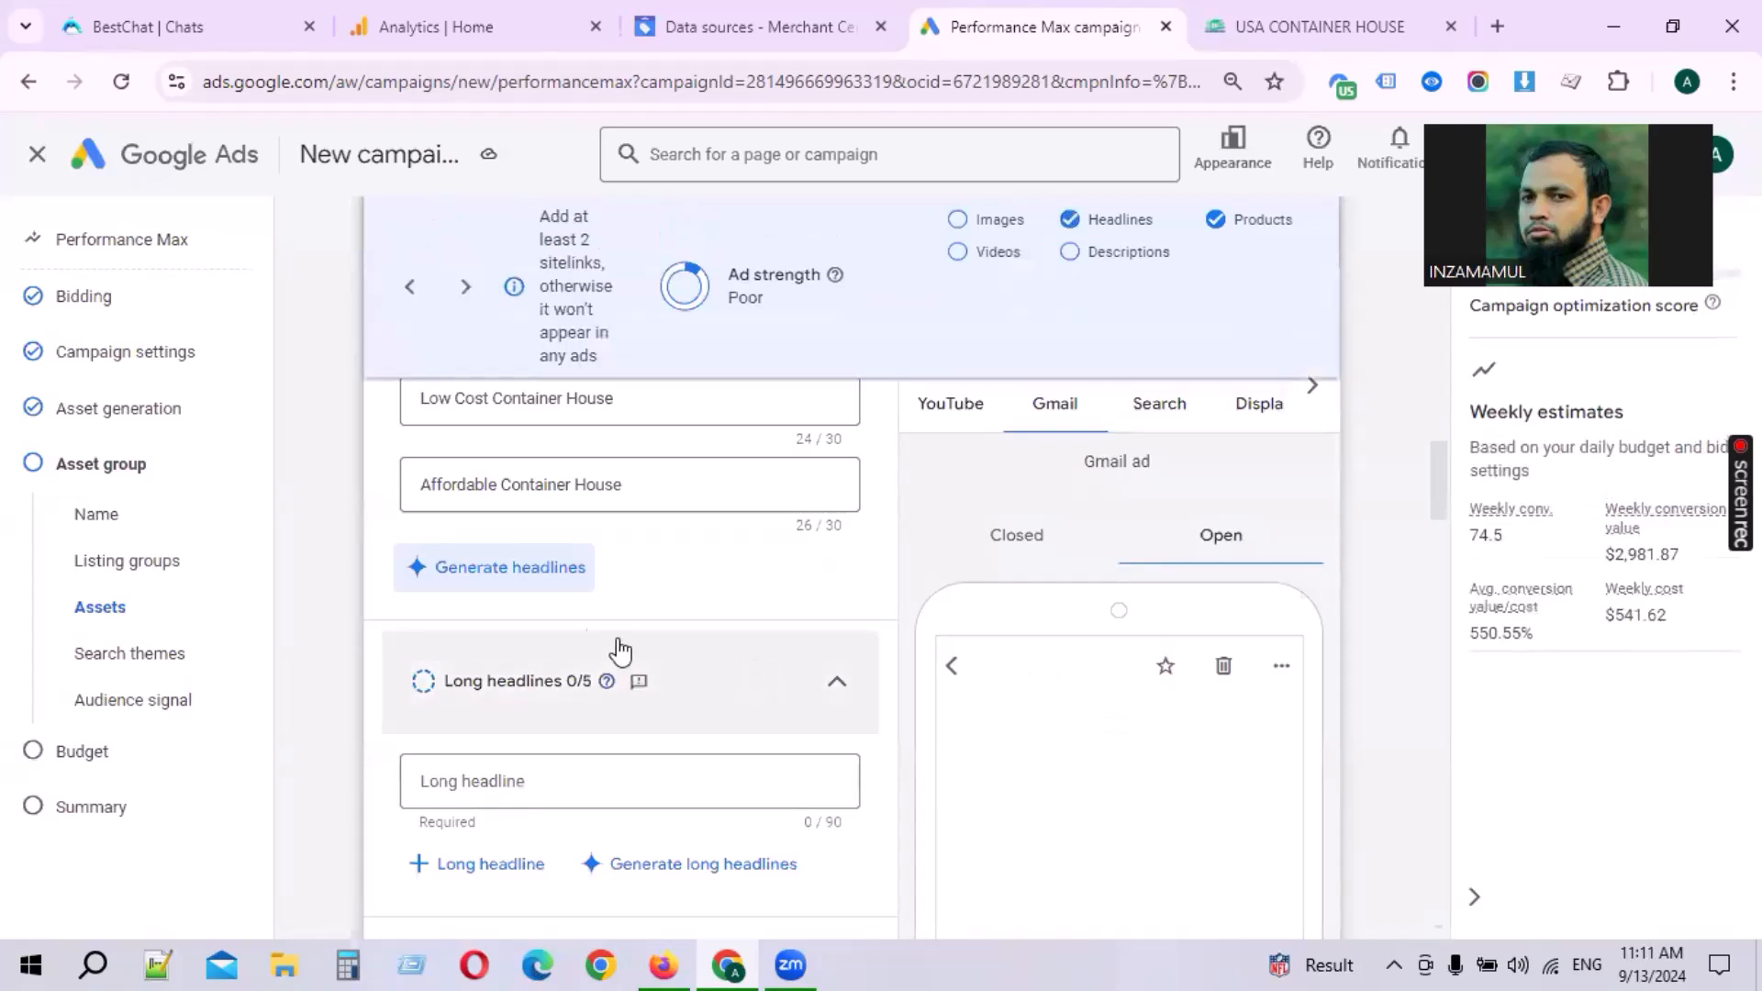
Step: Open long headline generation and generate long headlines for container house
scroll(562, 735, down, 2)
scroll(569, 624, up, 2)
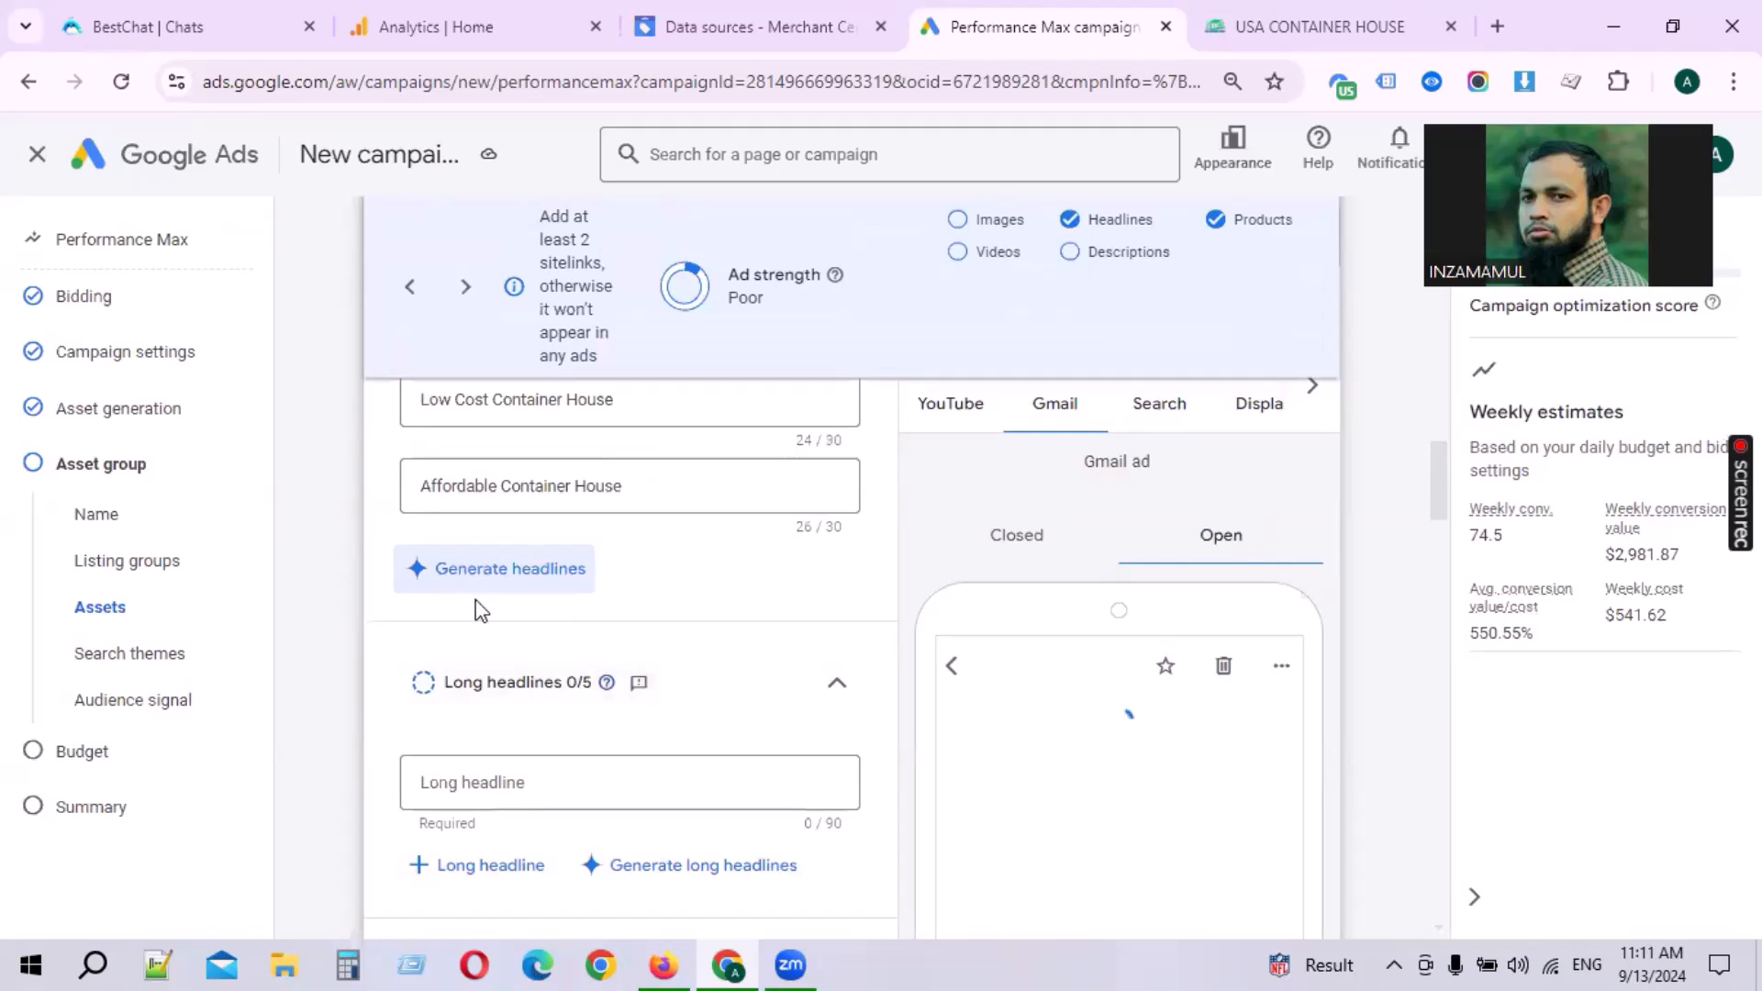
scroll(470, 611, down, 2)
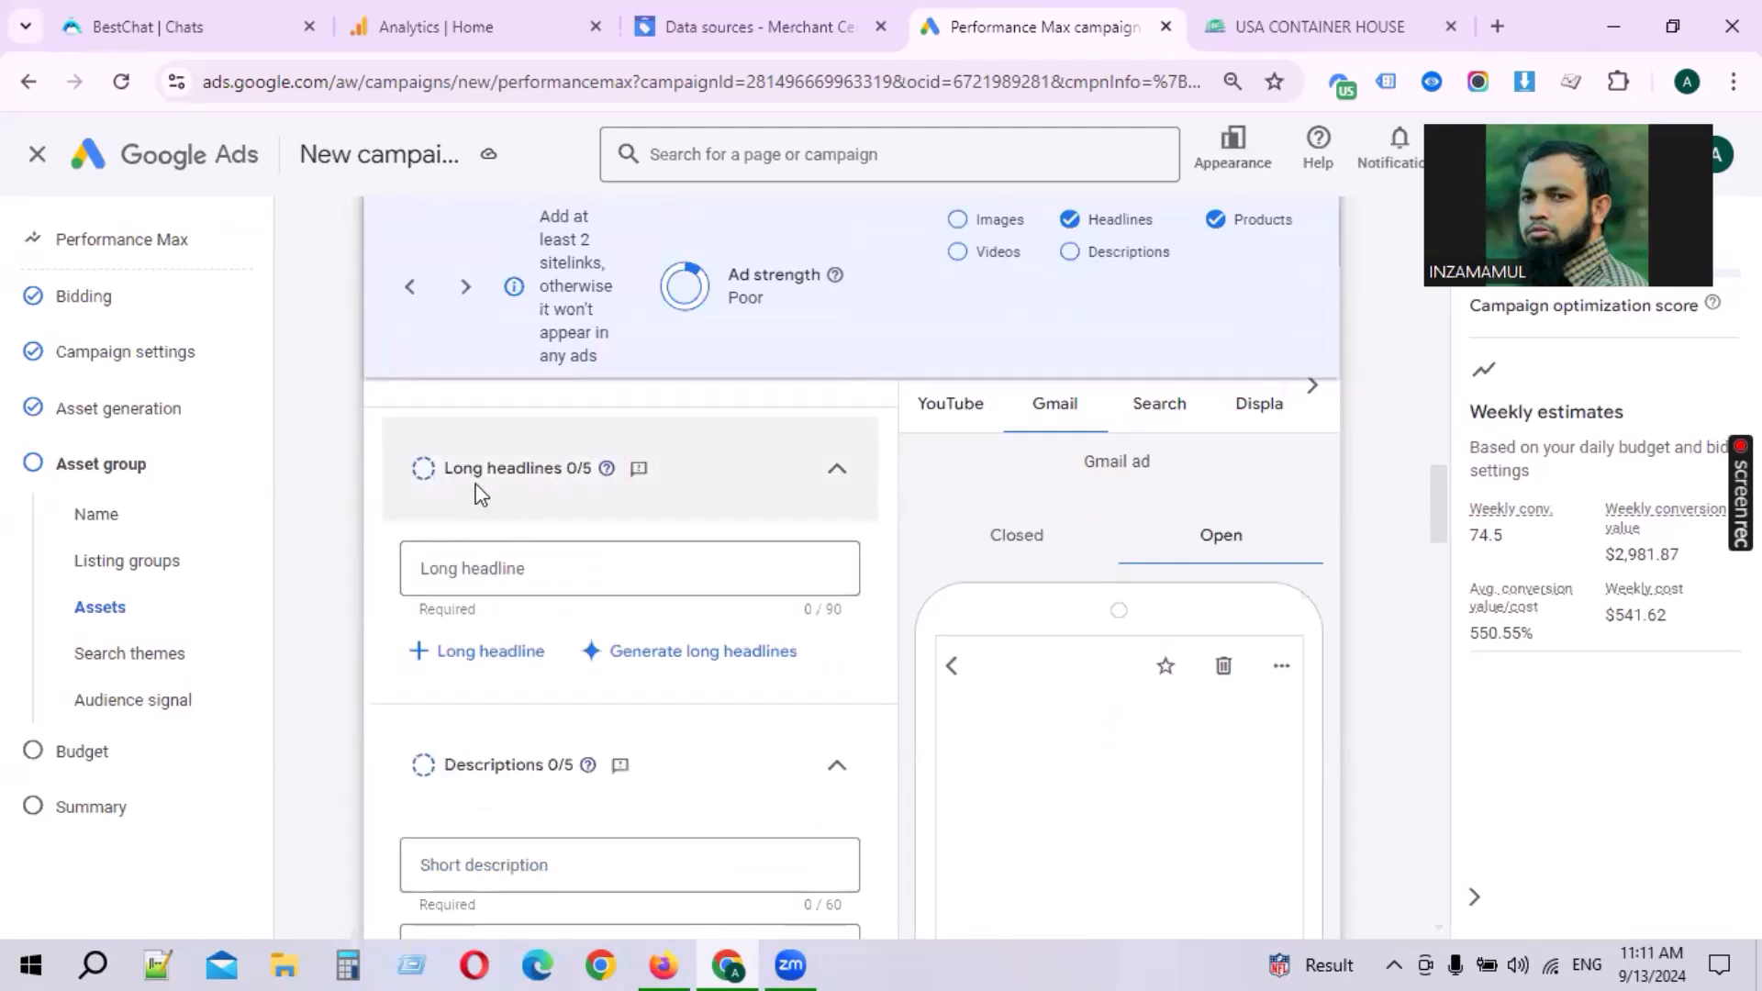
click(779, 659)
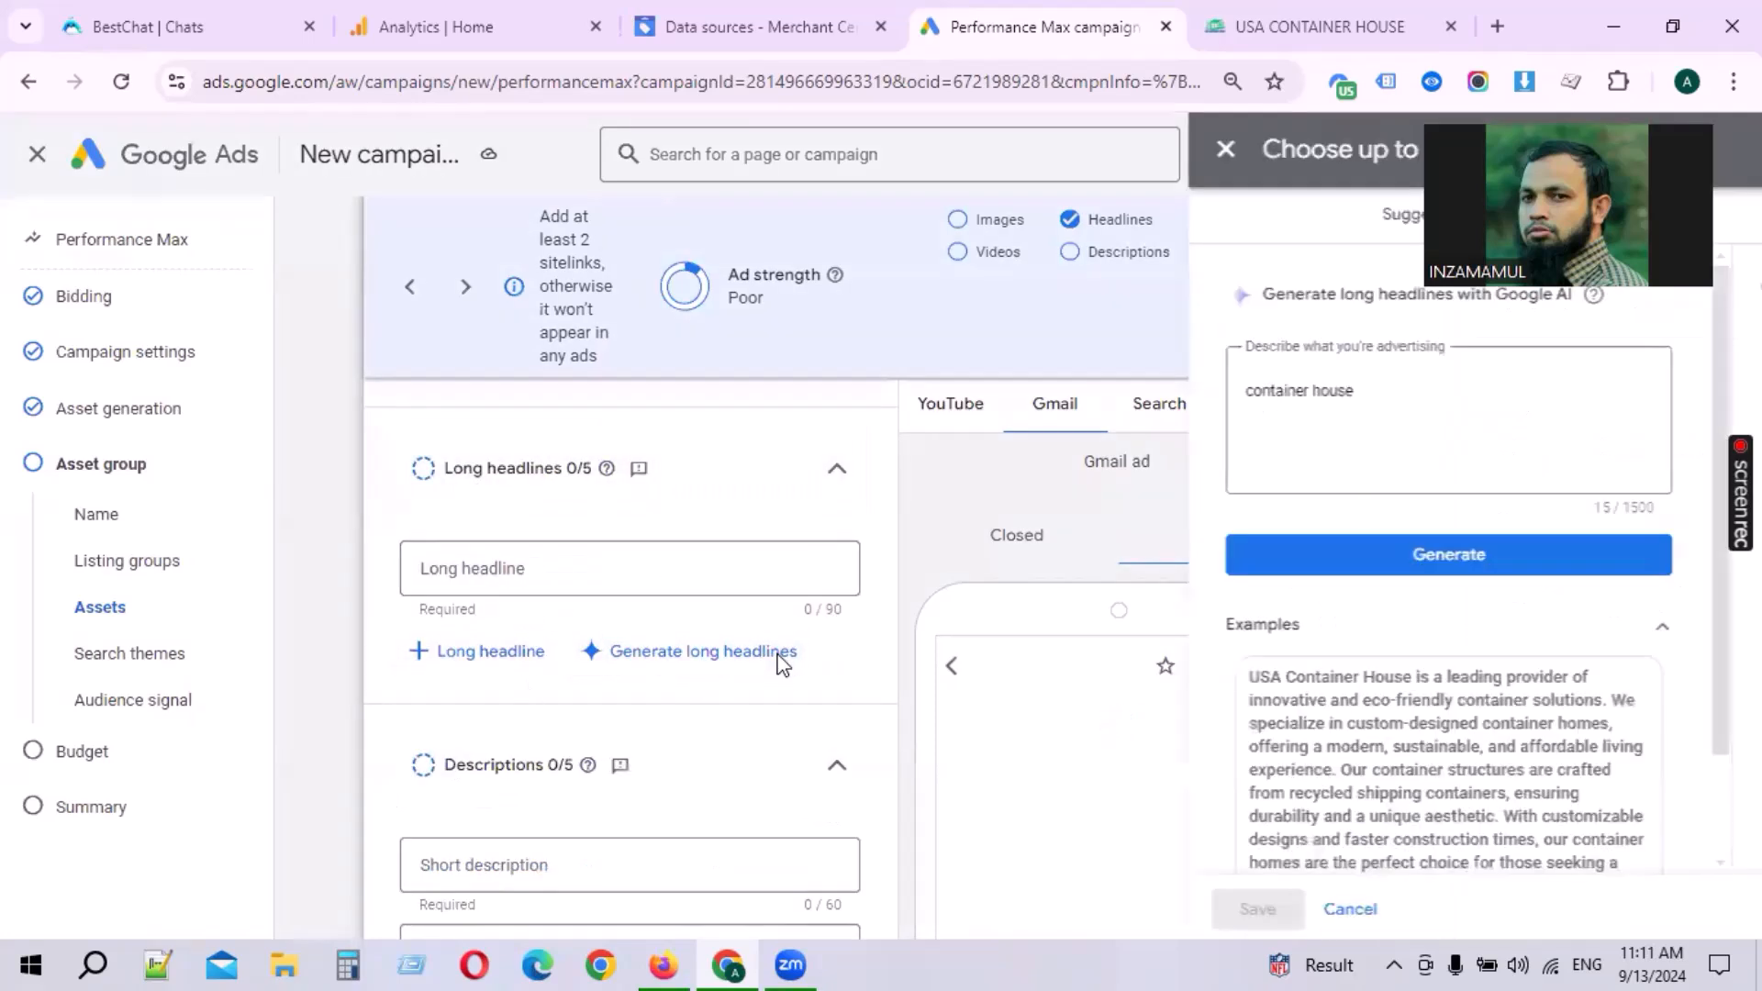
click(696, 563)
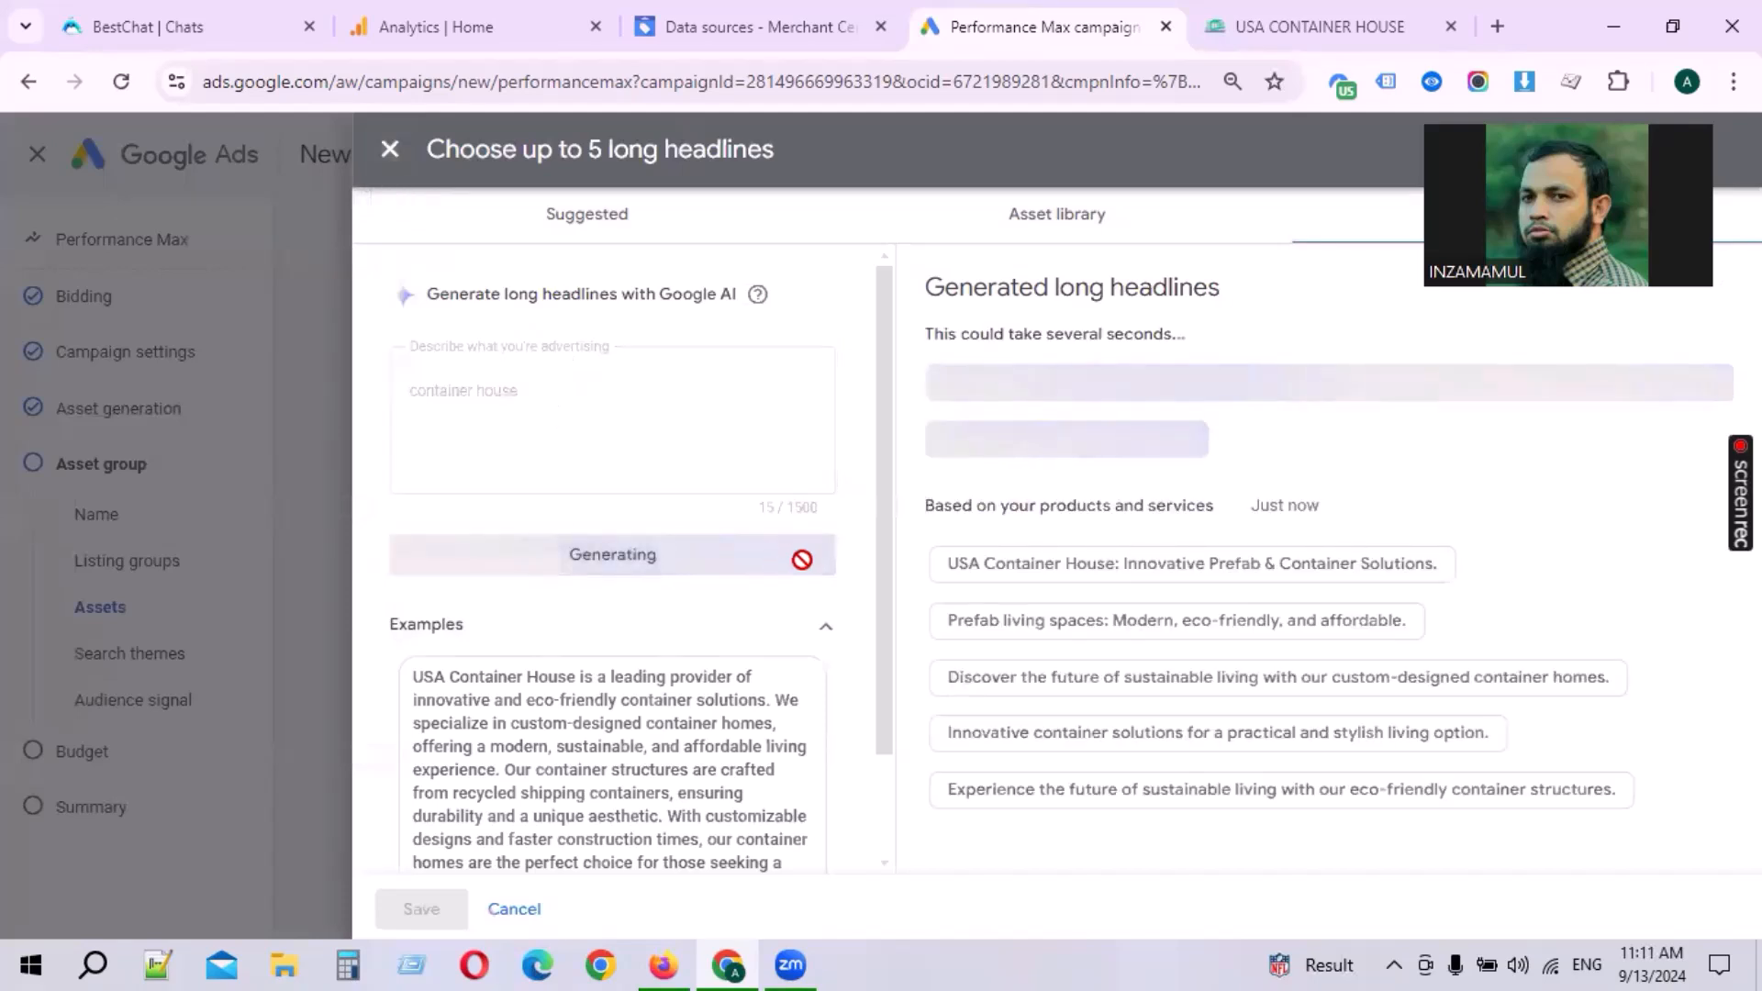
Step: Change the advertising description to container house 2024 and generate more long headlines
click(404, 396)
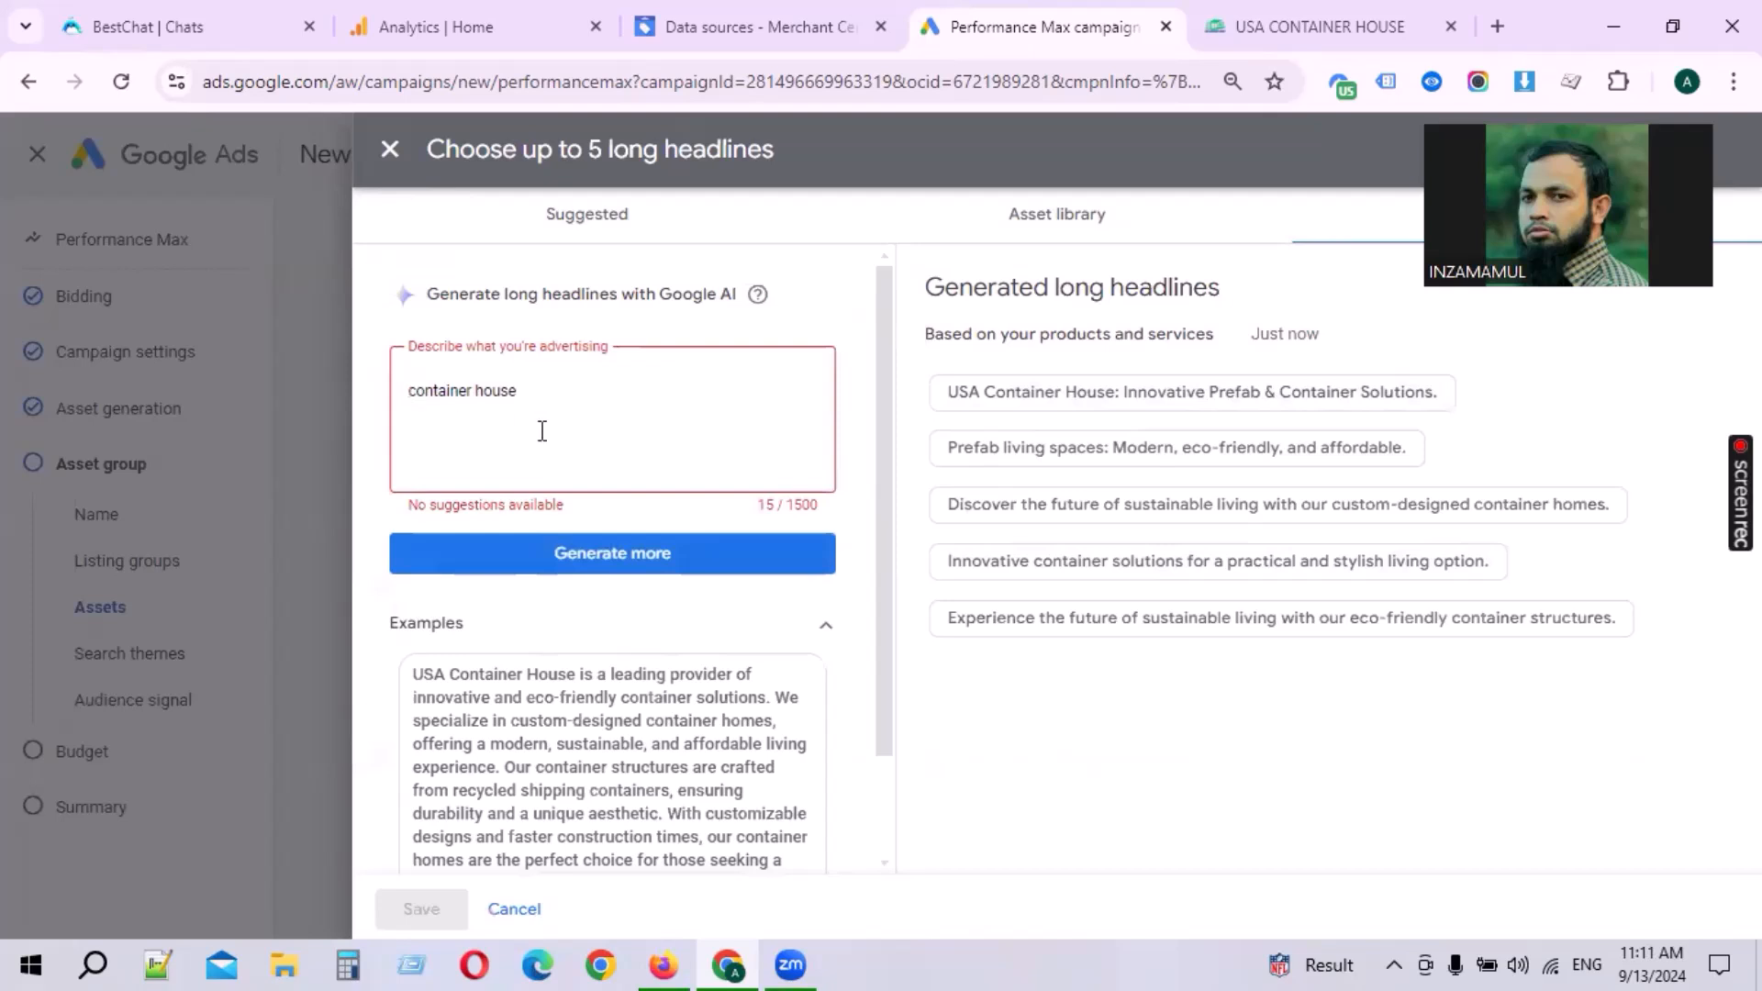
key(BackSpace)
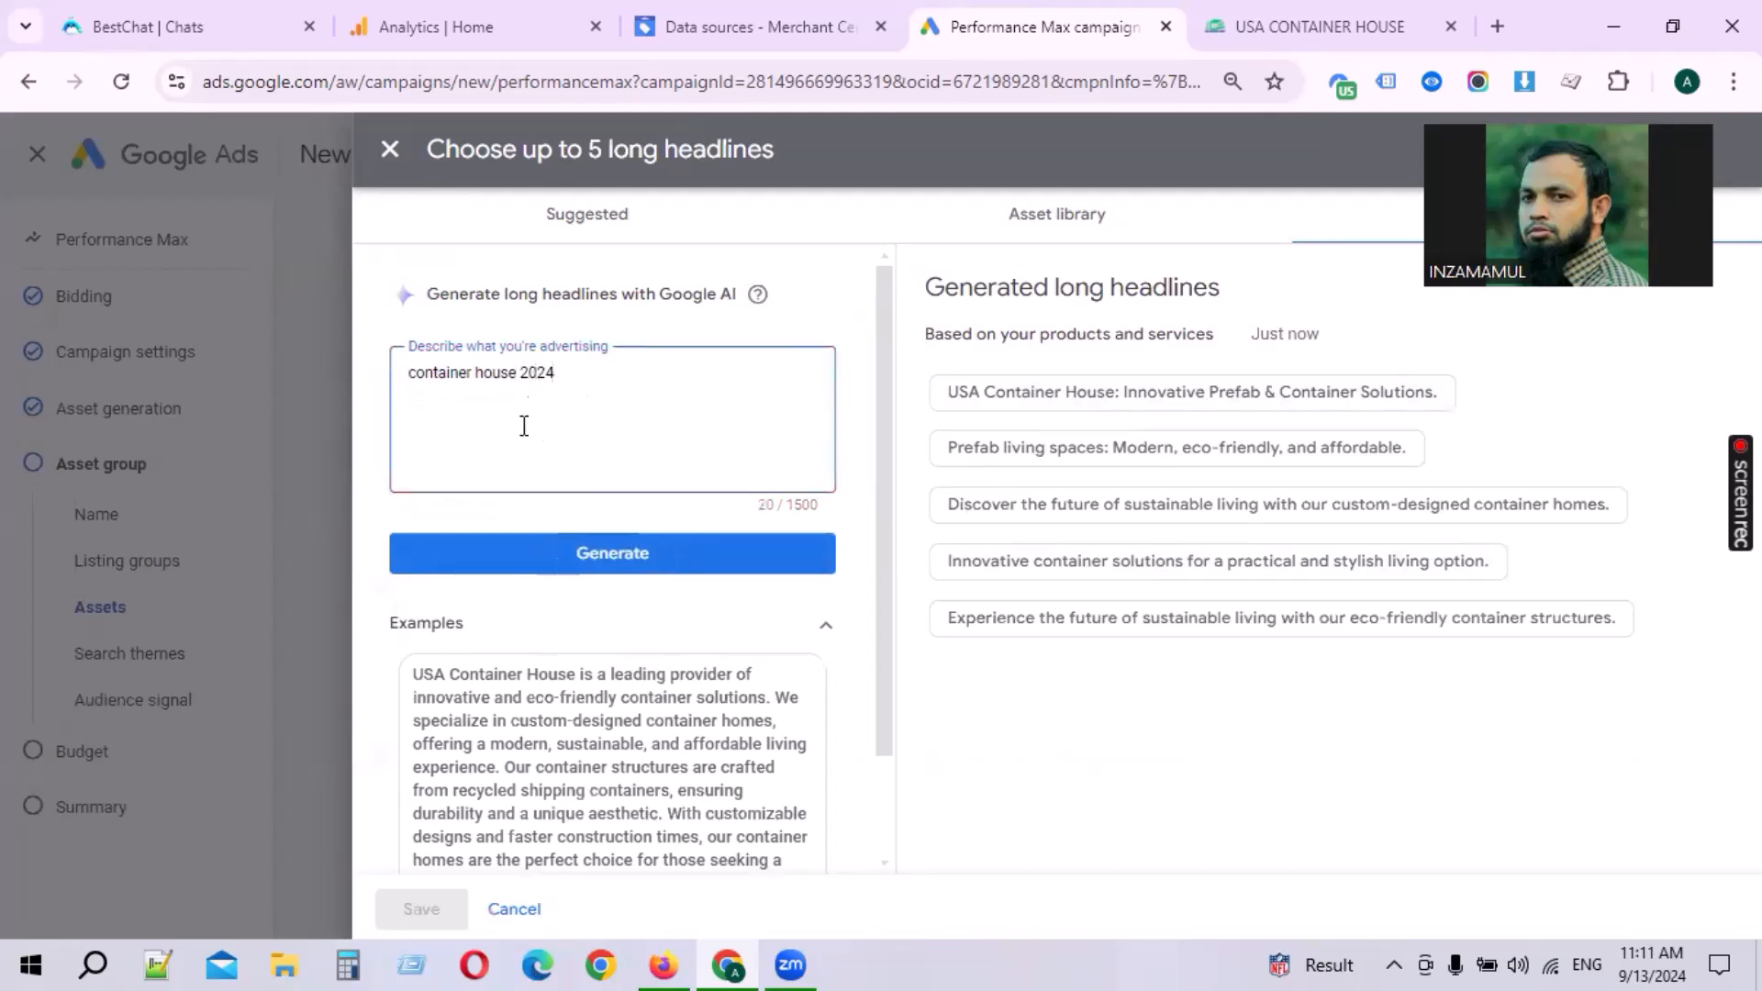
click(679, 554)
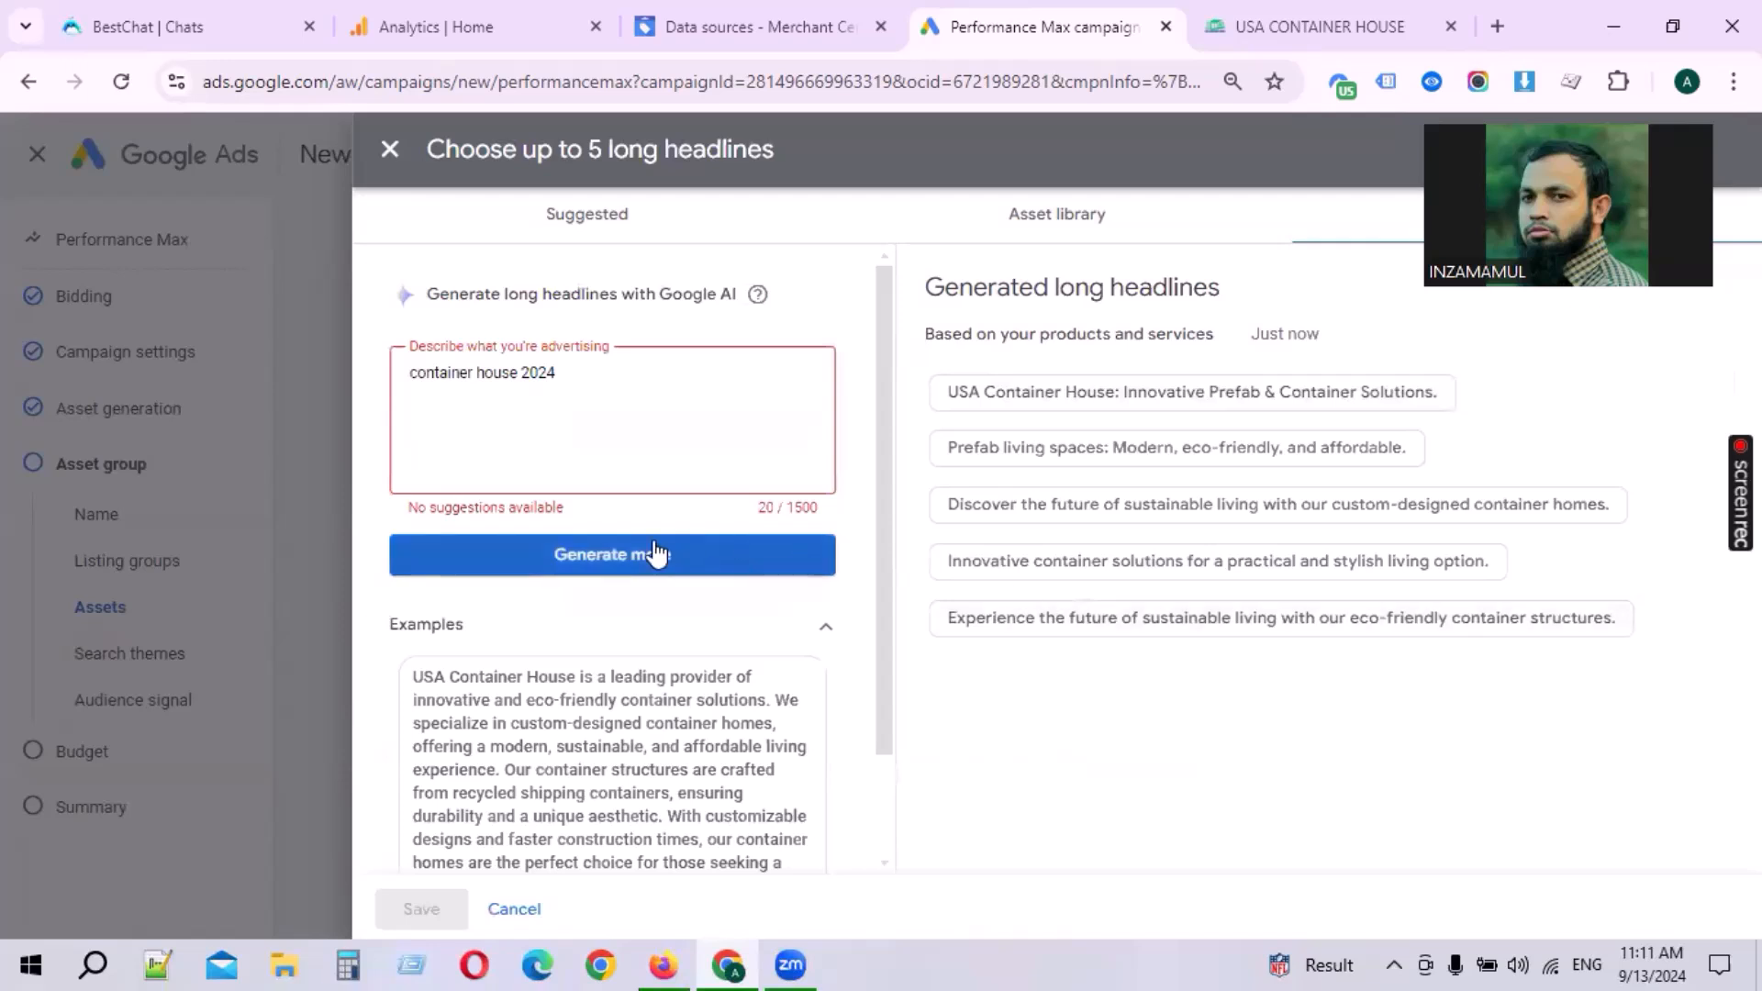
Step: Select all five generated long headlines, starting with USA Container House: Innovative Prefab & Container Solutions
click(1138, 393)
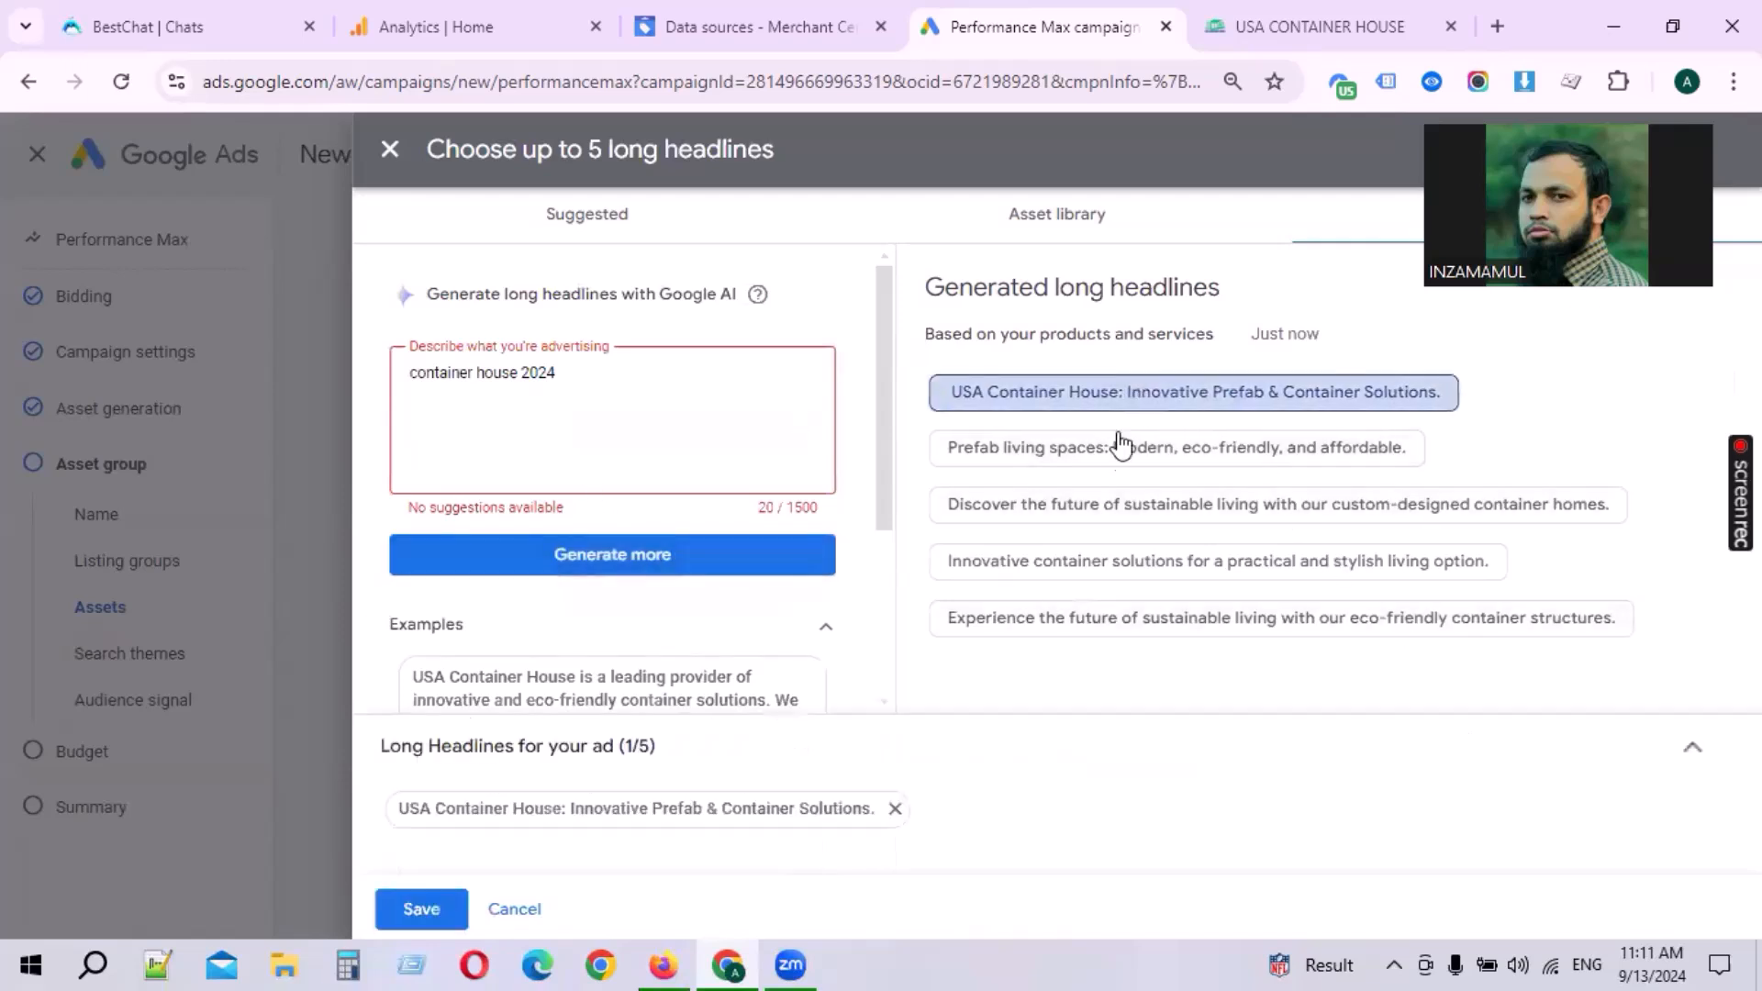
click(1114, 448)
click(1090, 510)
click(1088, 561)
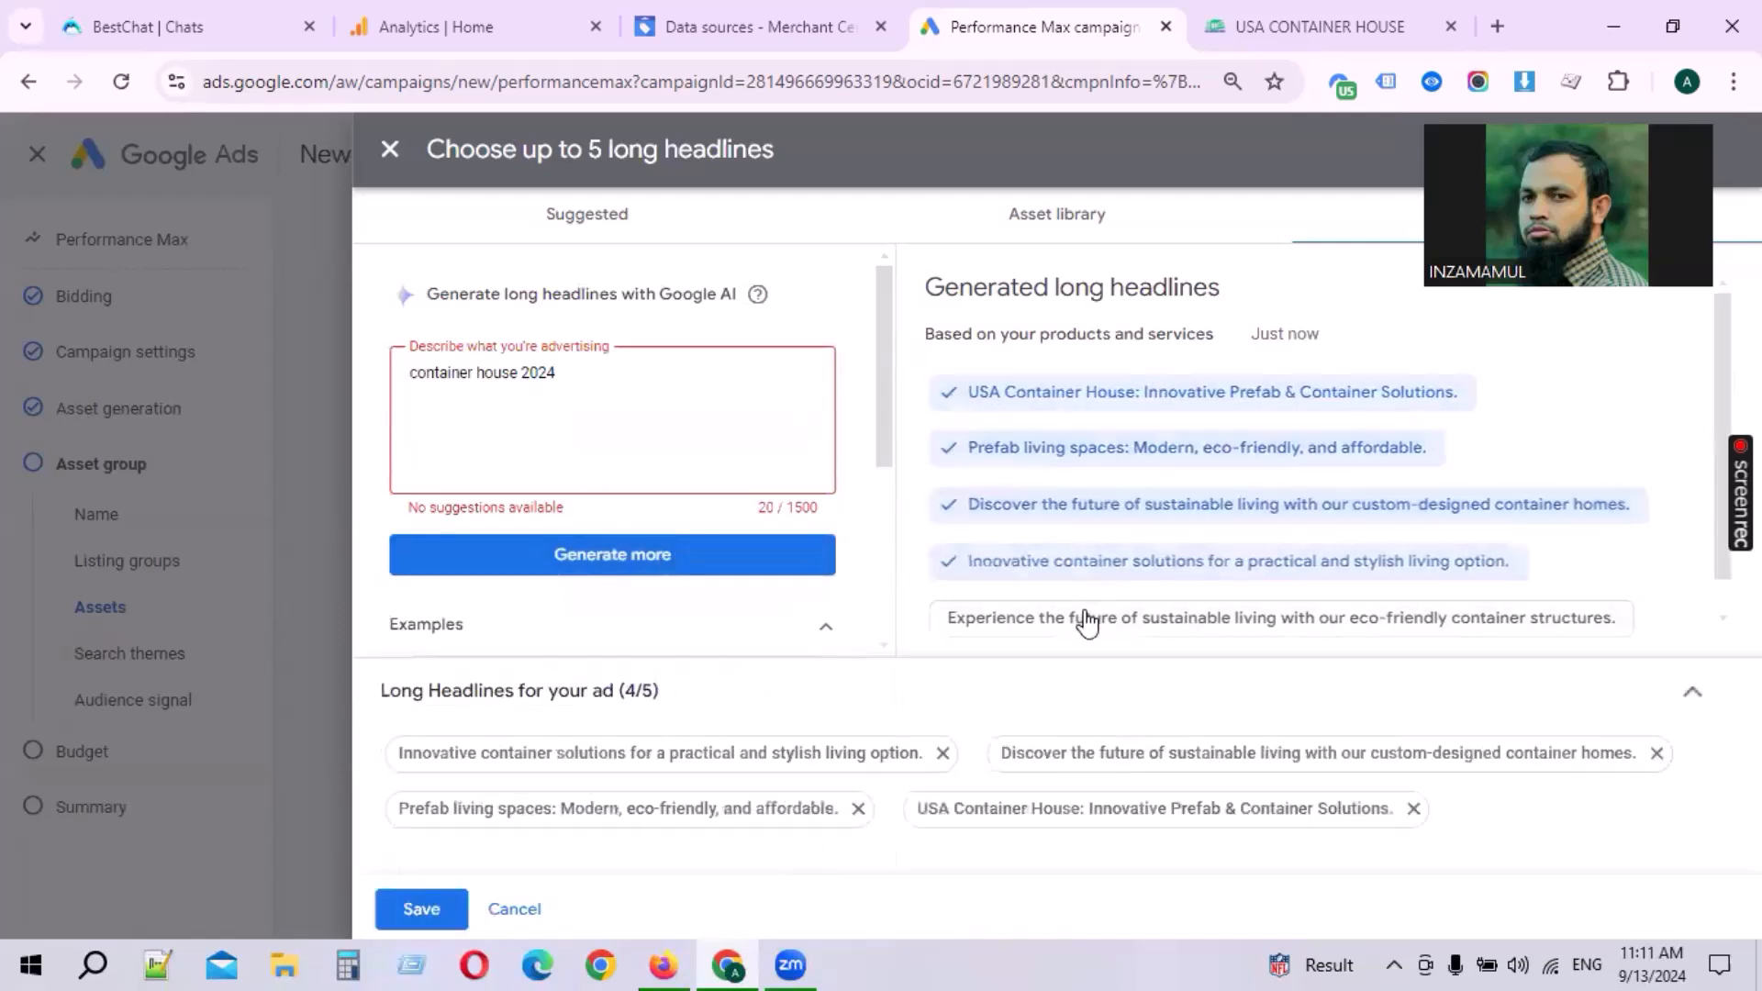
click(1087, 618)
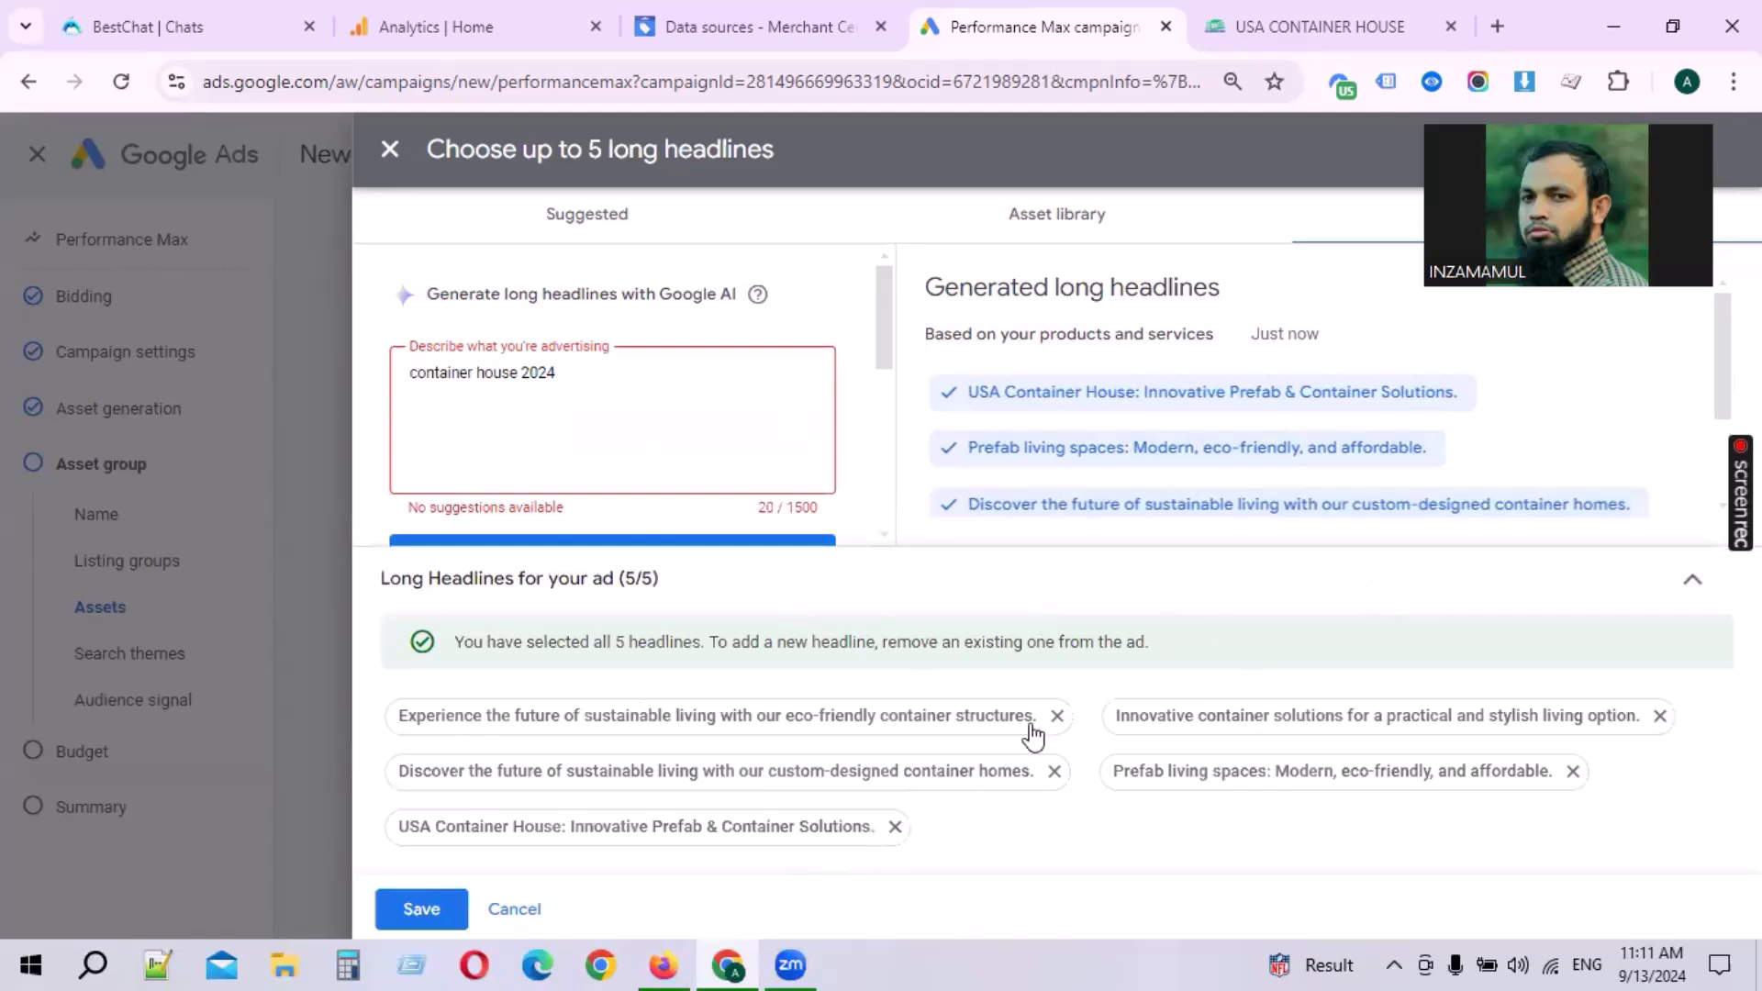
Step: Clear the advertising description and save the five long headlines
drag(606, 386, 165, 375)
key(BackSpace)
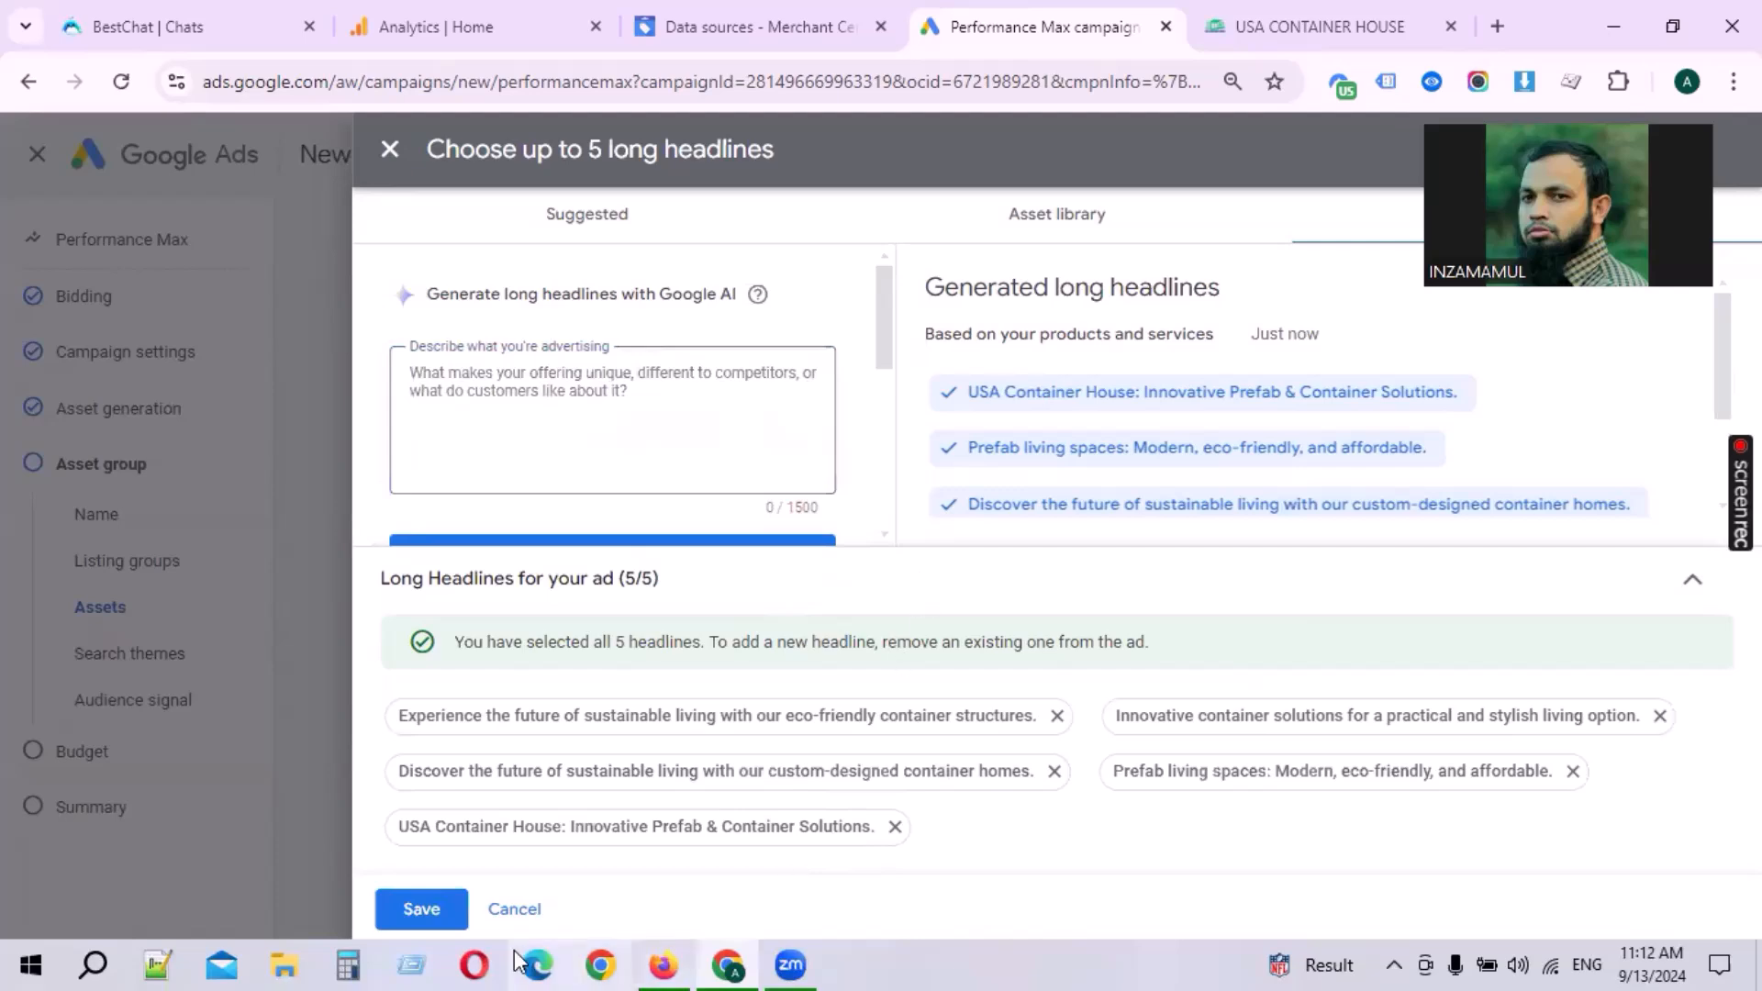
click(421, 908)
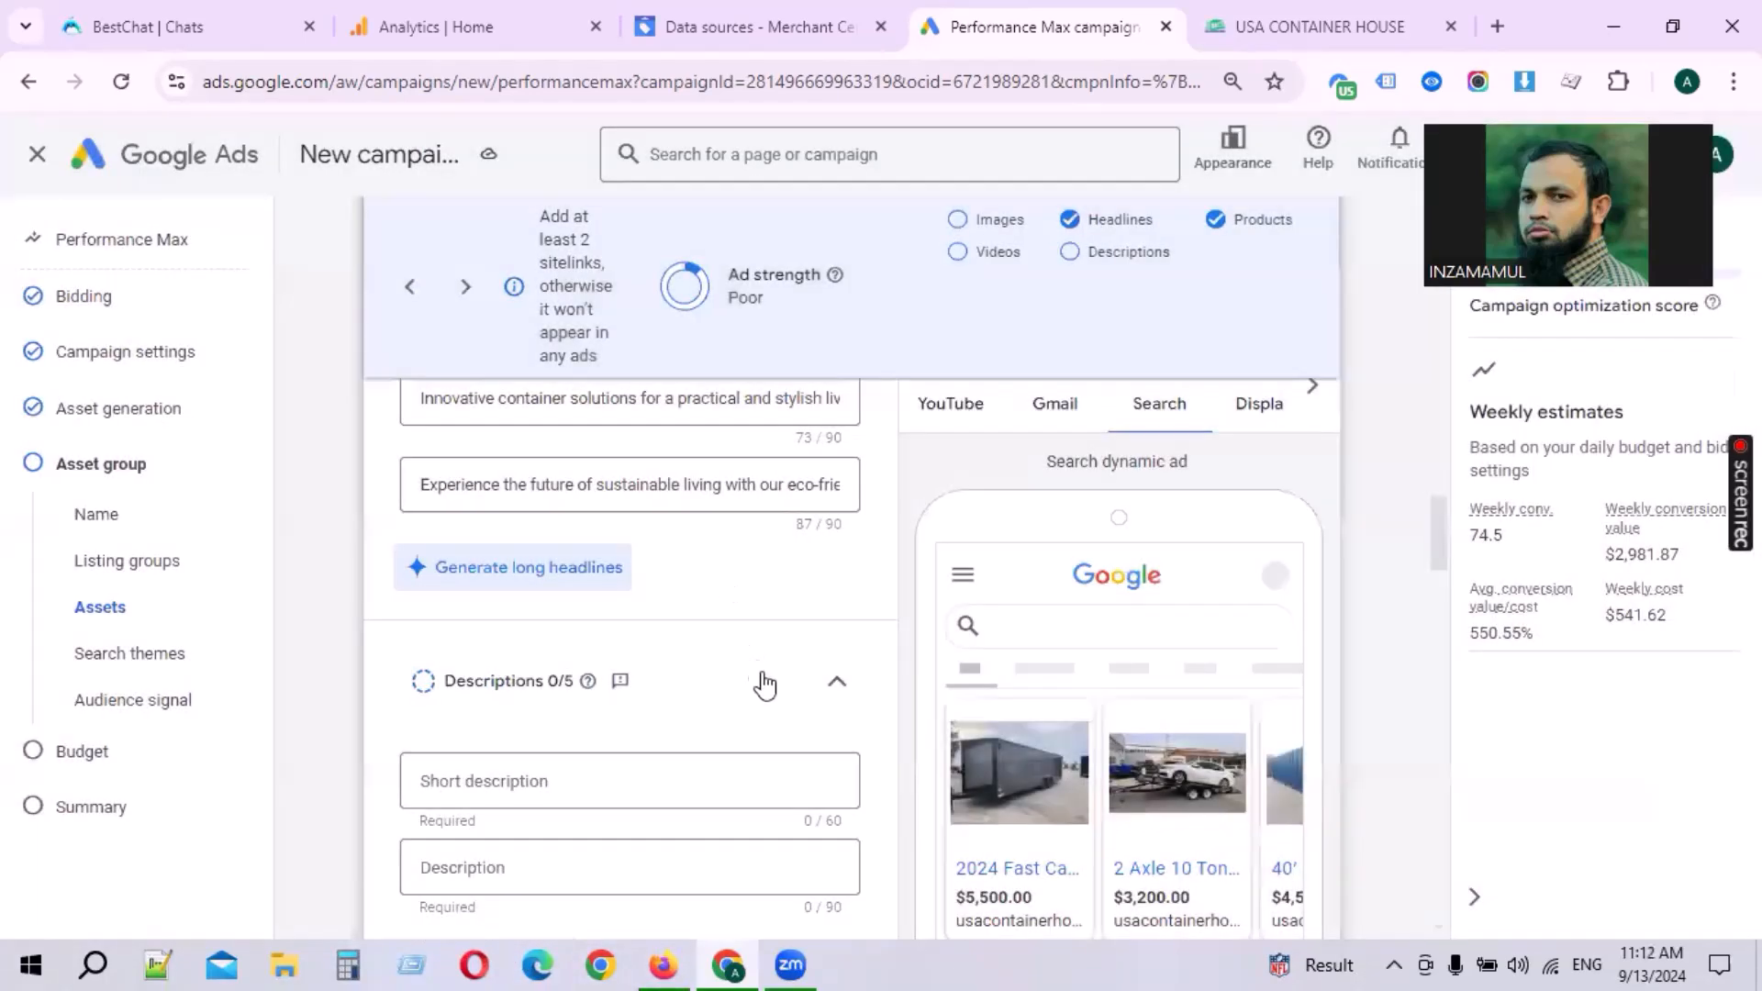
Step: Generate descriptions and add five of them, from Explore the future of sustainable living to The Perfect Blend Of Innovation, then save
scroll(563, 711, down, 2)
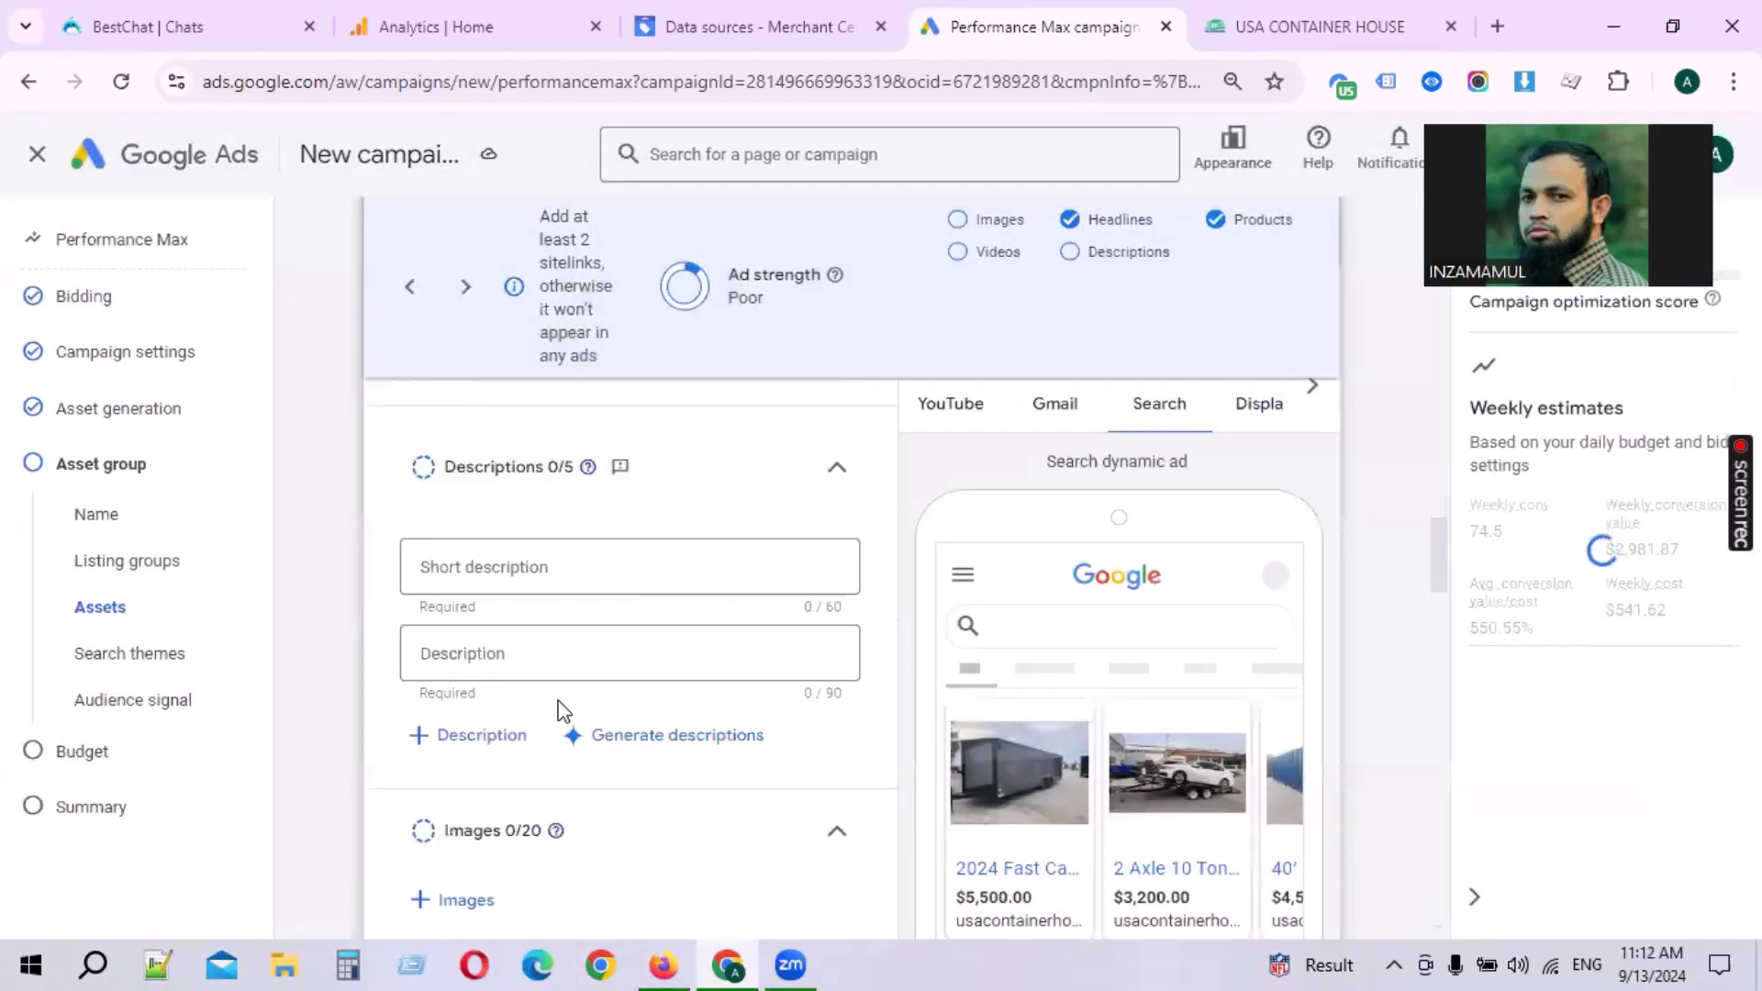
click(646, 734)
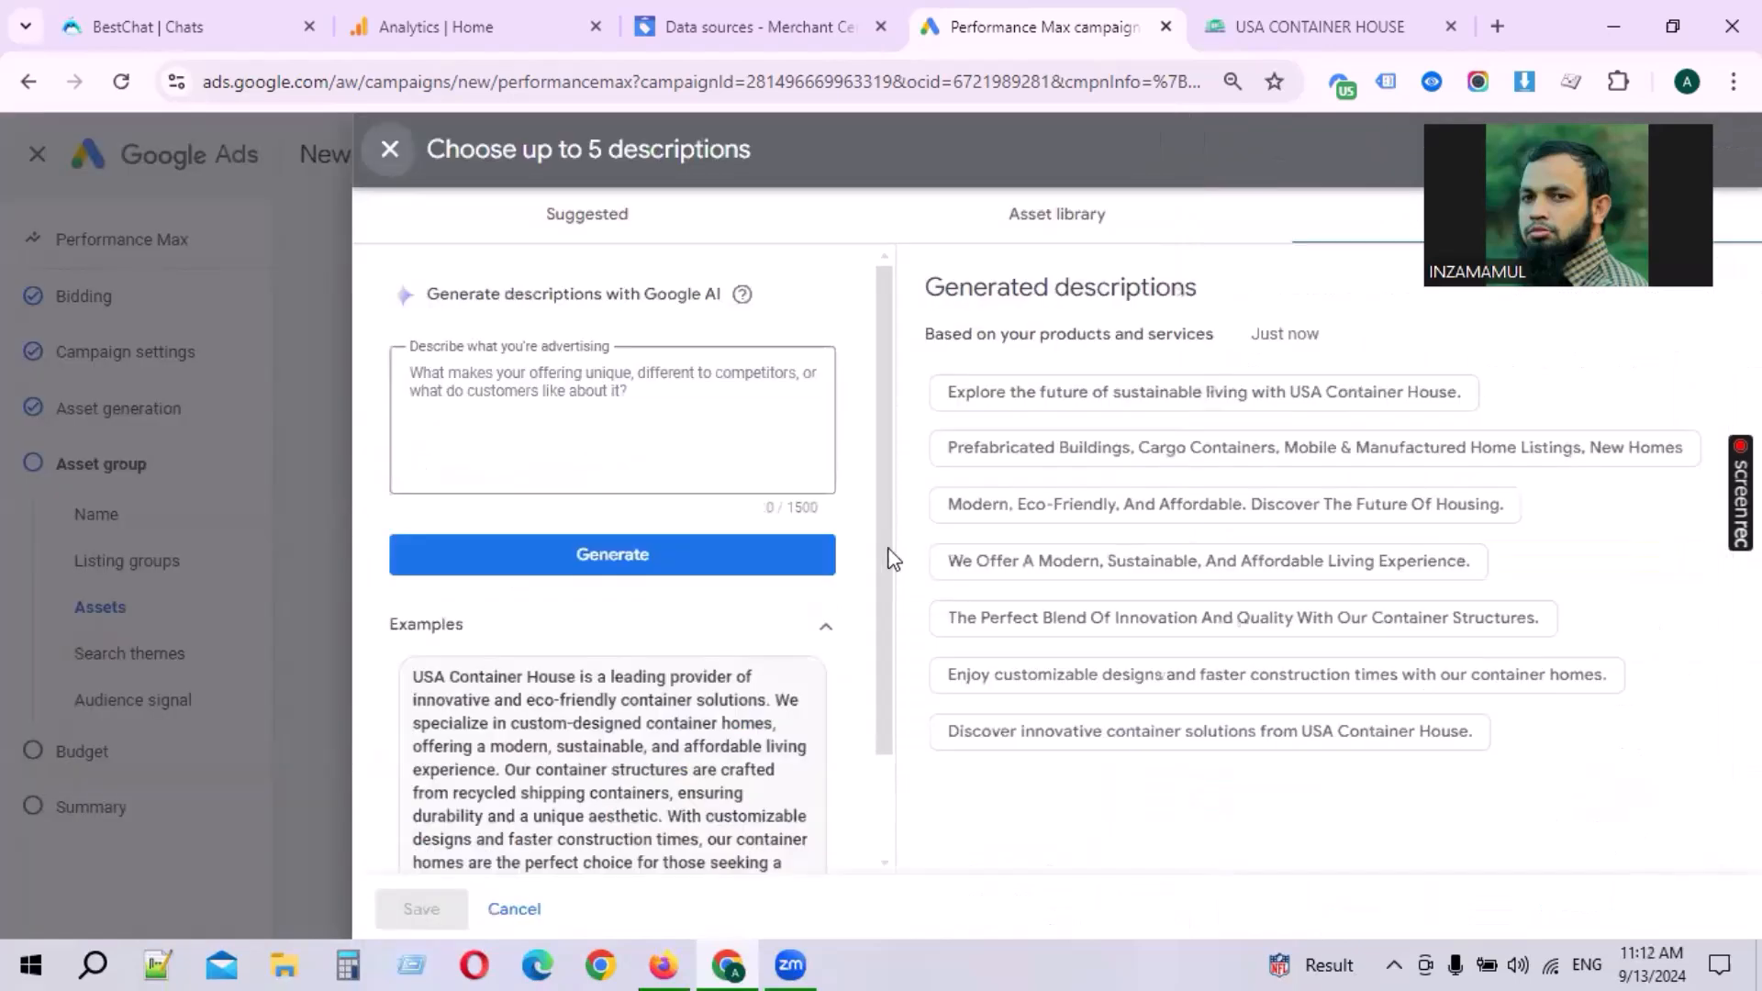
click(1090, 391)
click(1094, 447)
click(1109, 504)
click(1092, 561)
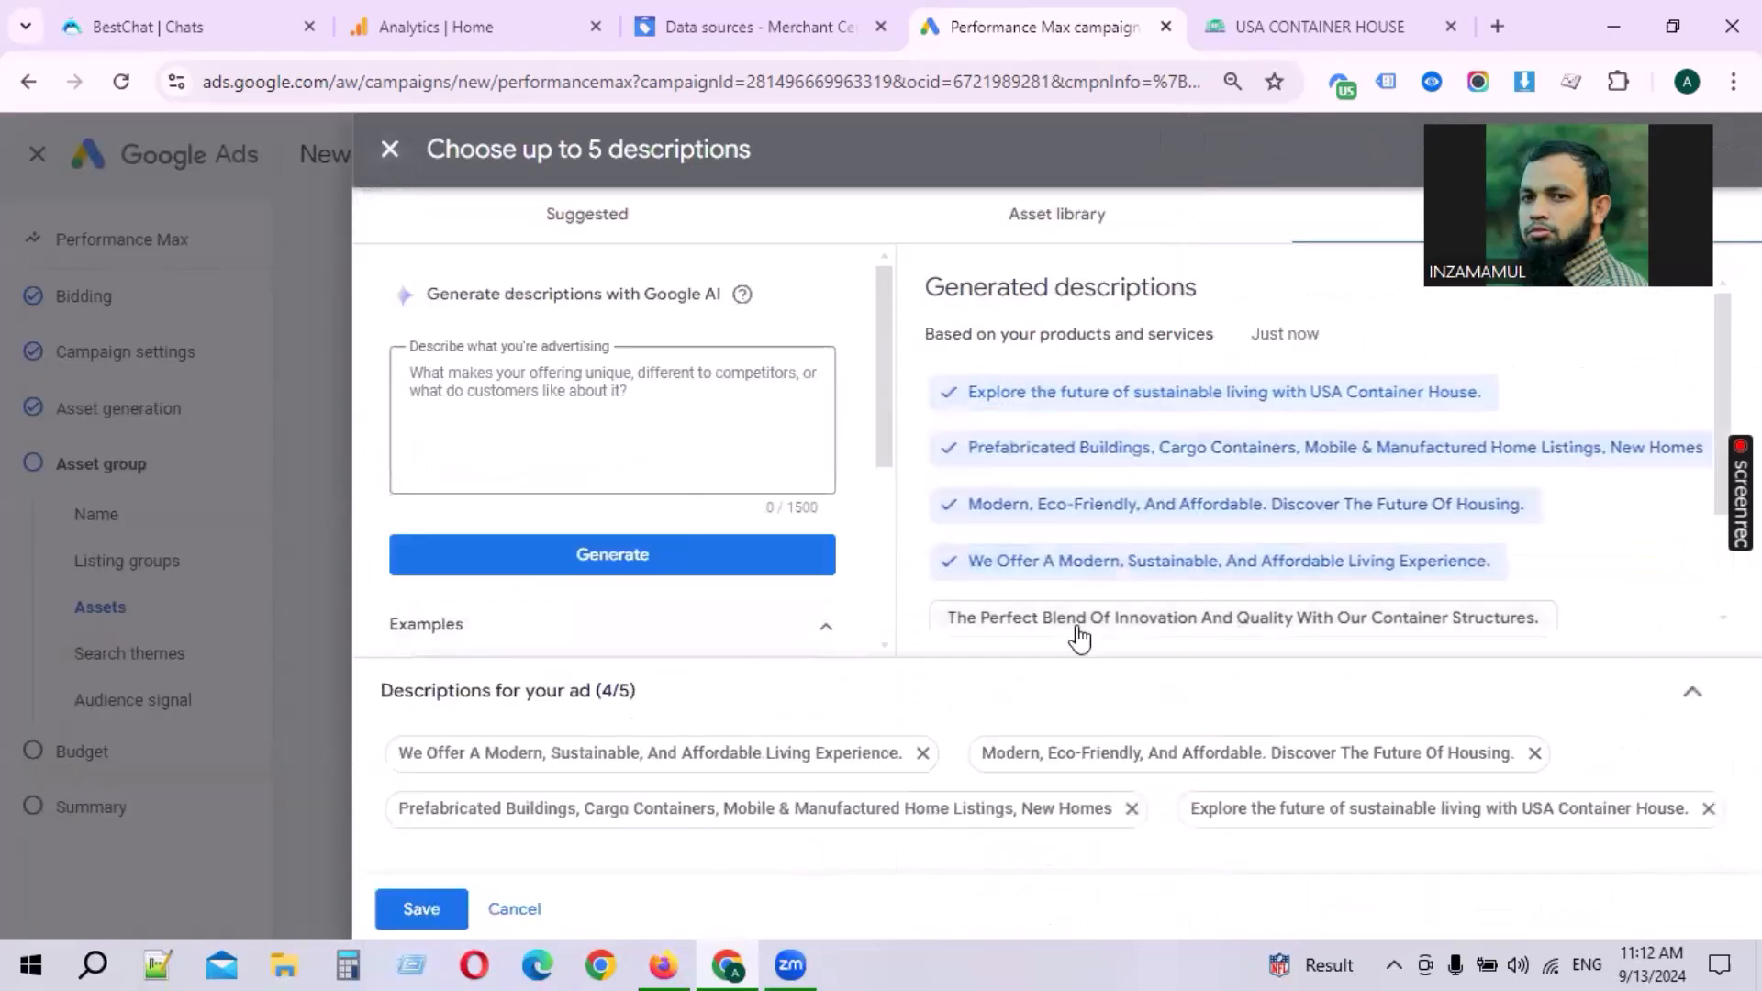
click(1078, 624)
click(421, 908)
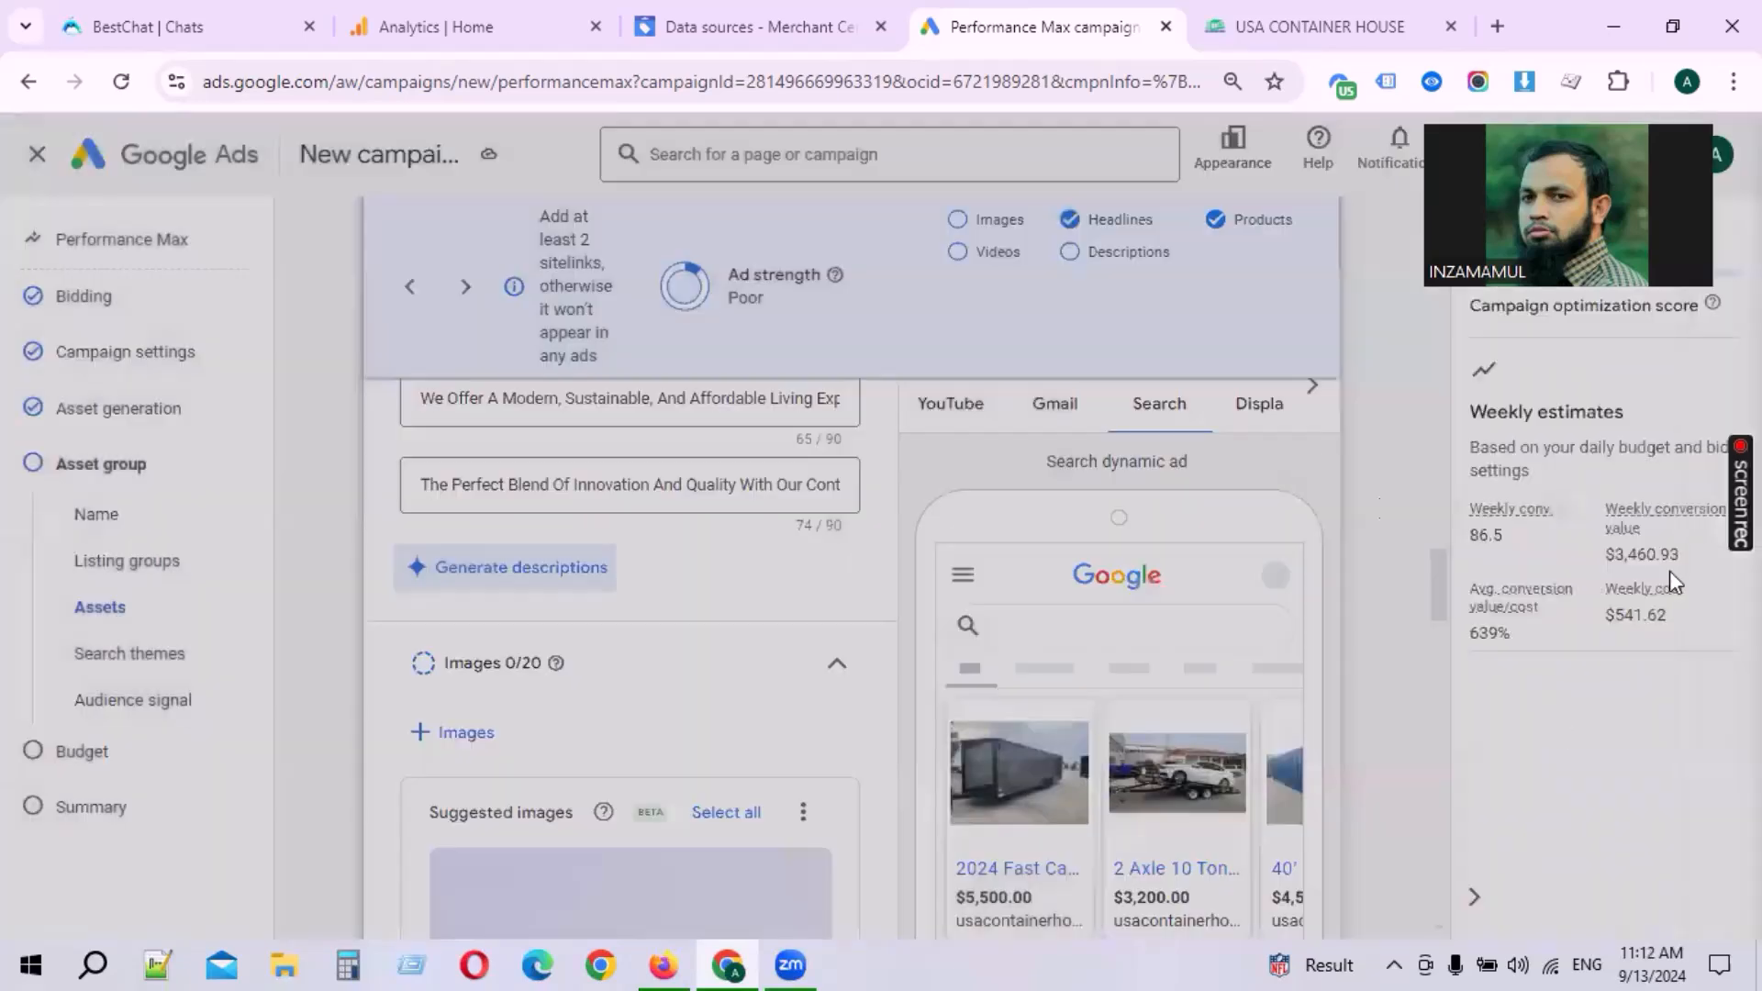
Step: Select all suggested images to fill the asset group's 20 images
scroll(501, 594, down, 2)
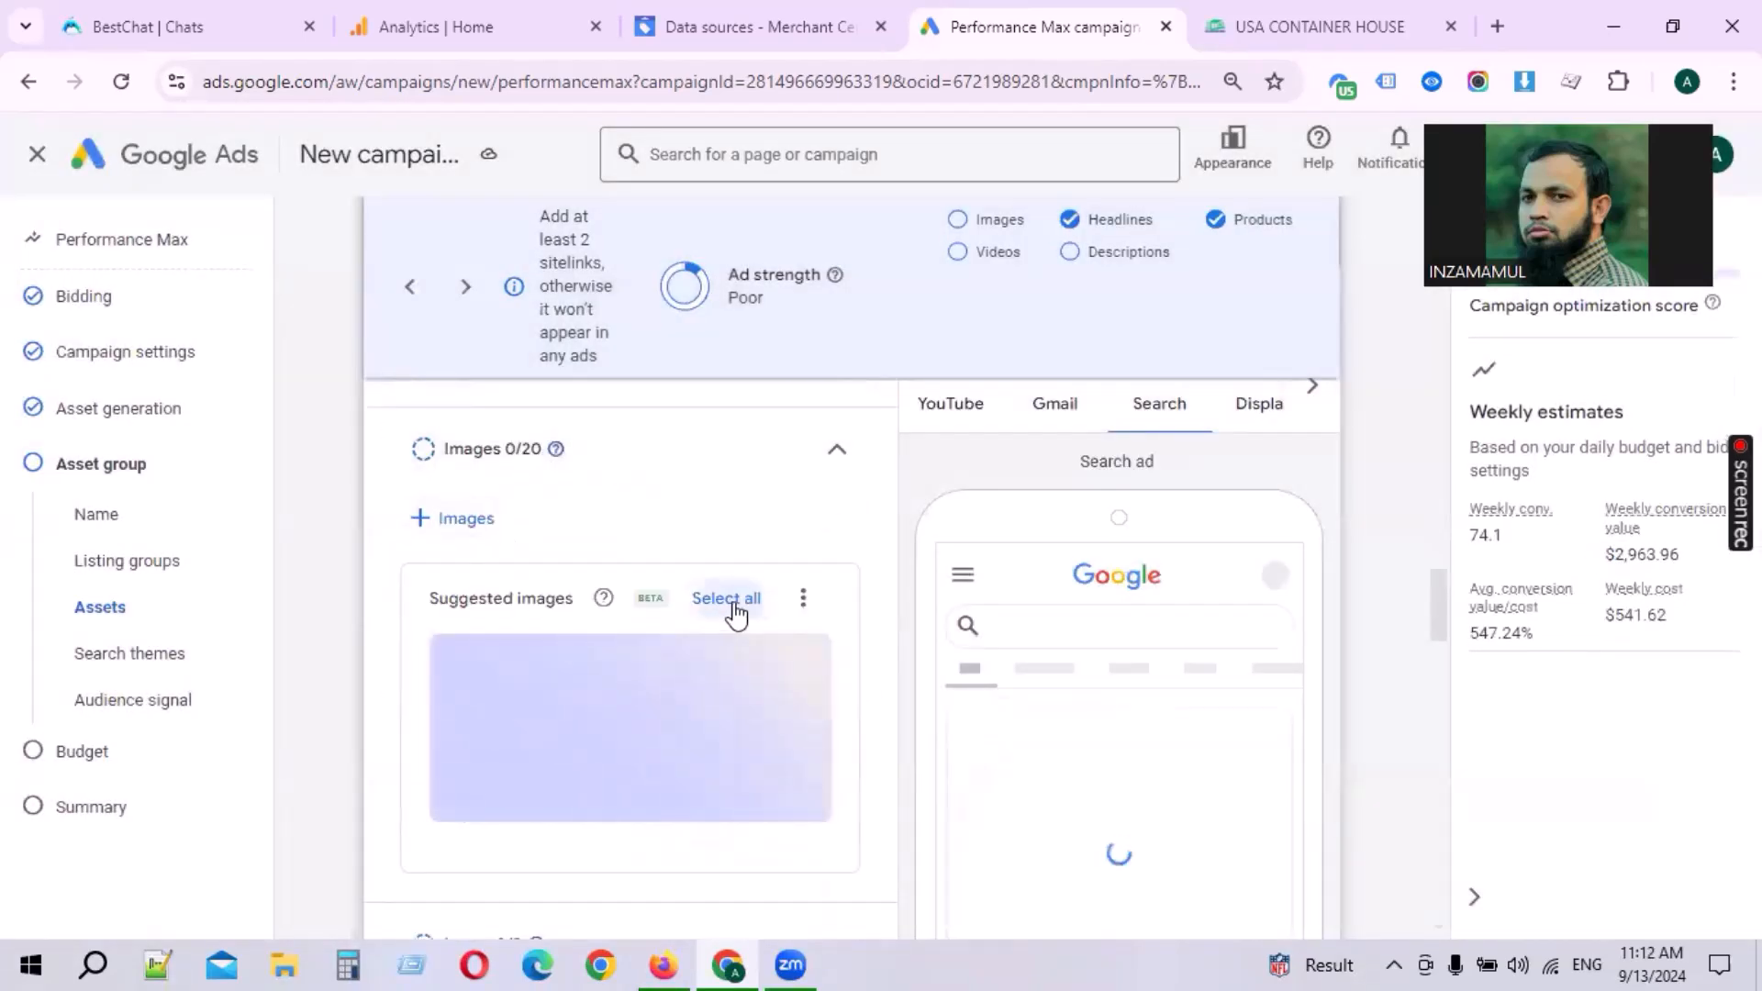
scroll(725, 679, down, 5)
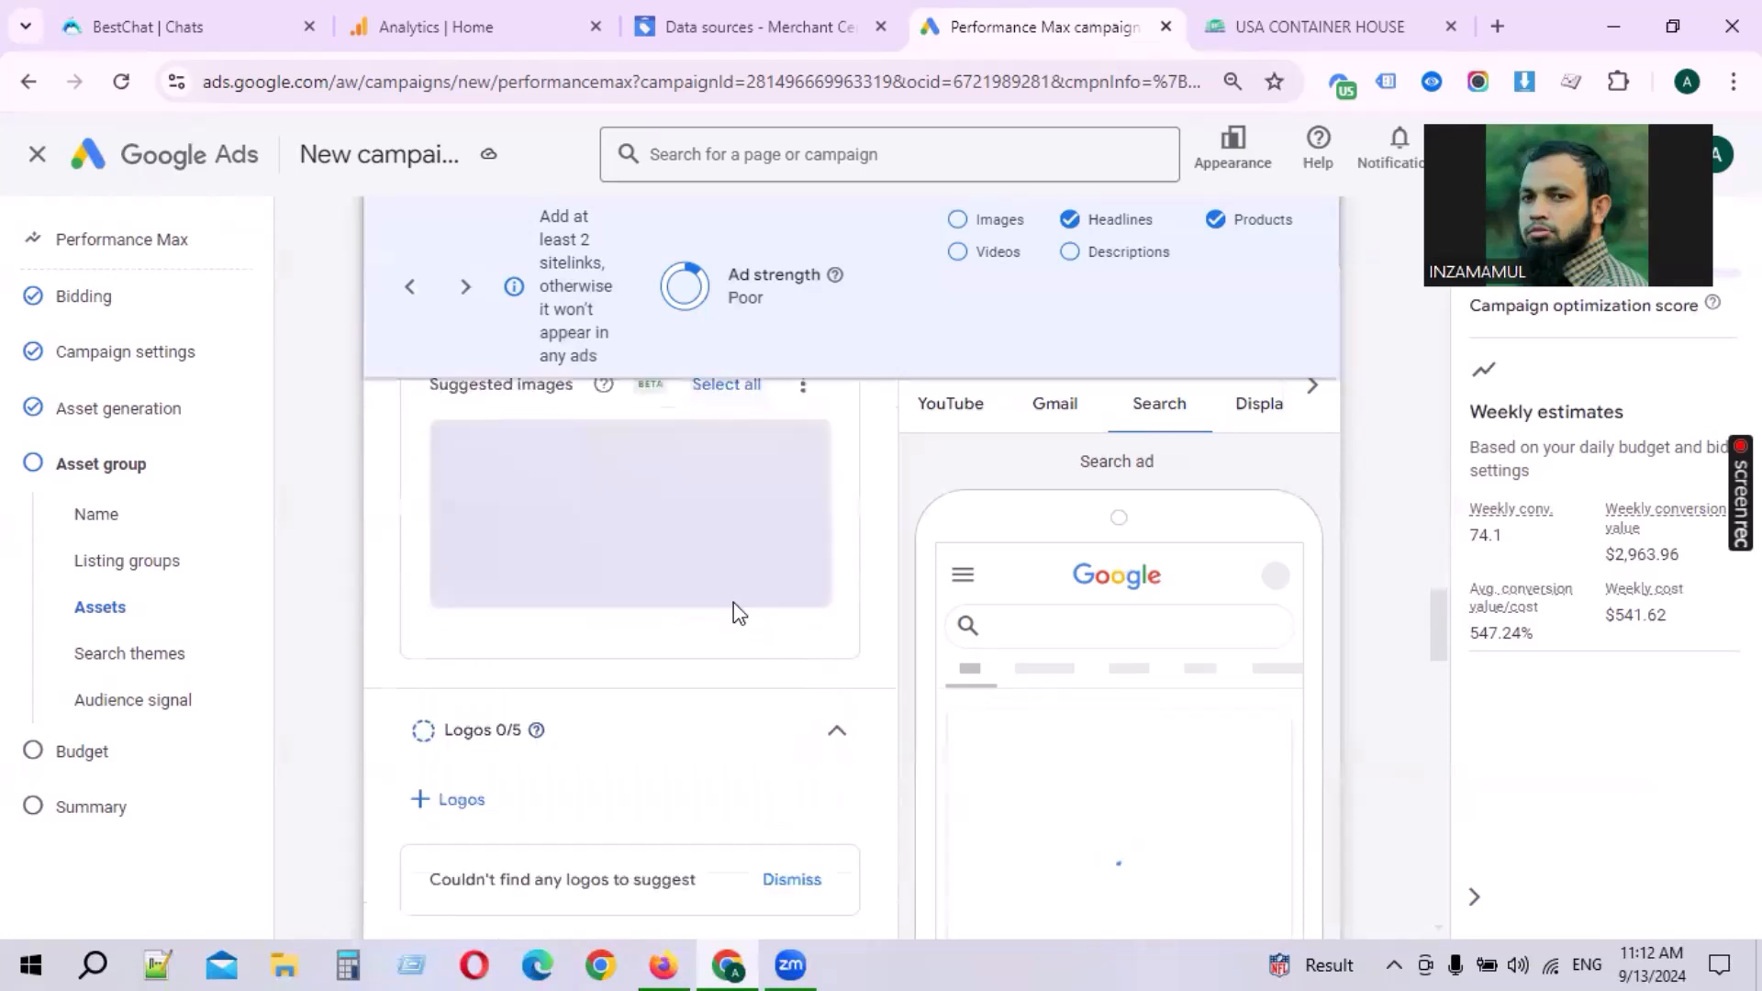
scroll(719, 686, up, 3)
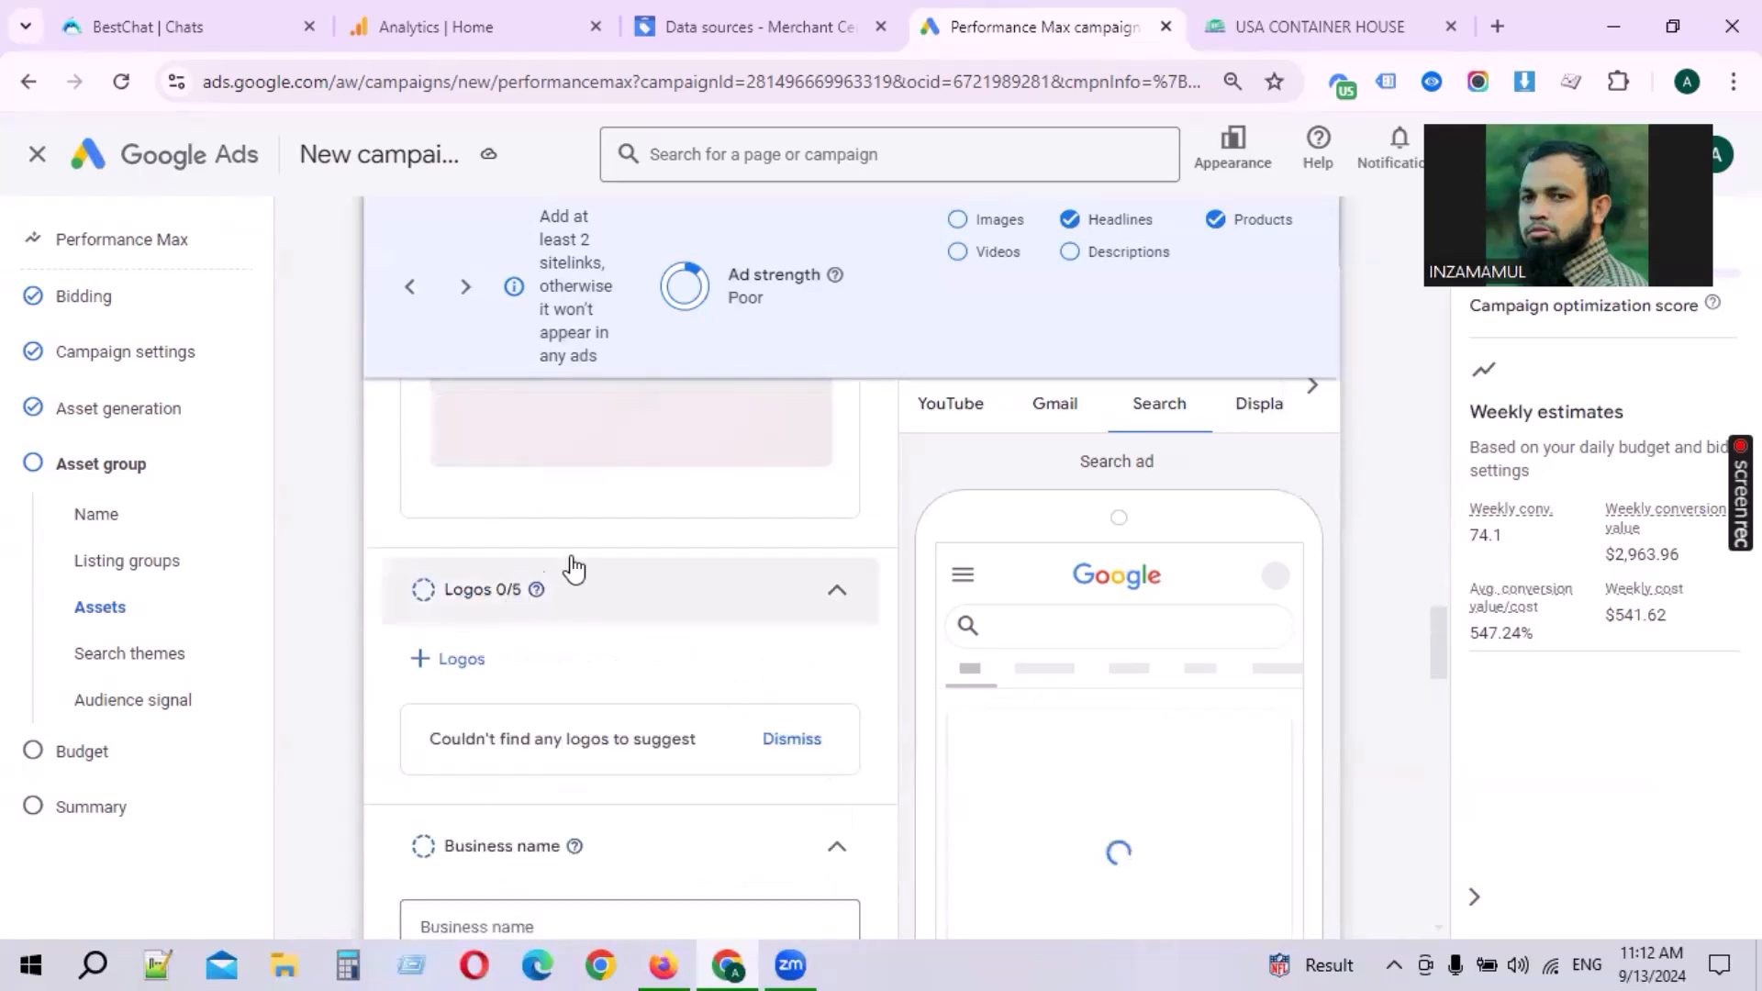
scroll(754, 646, up, 5)
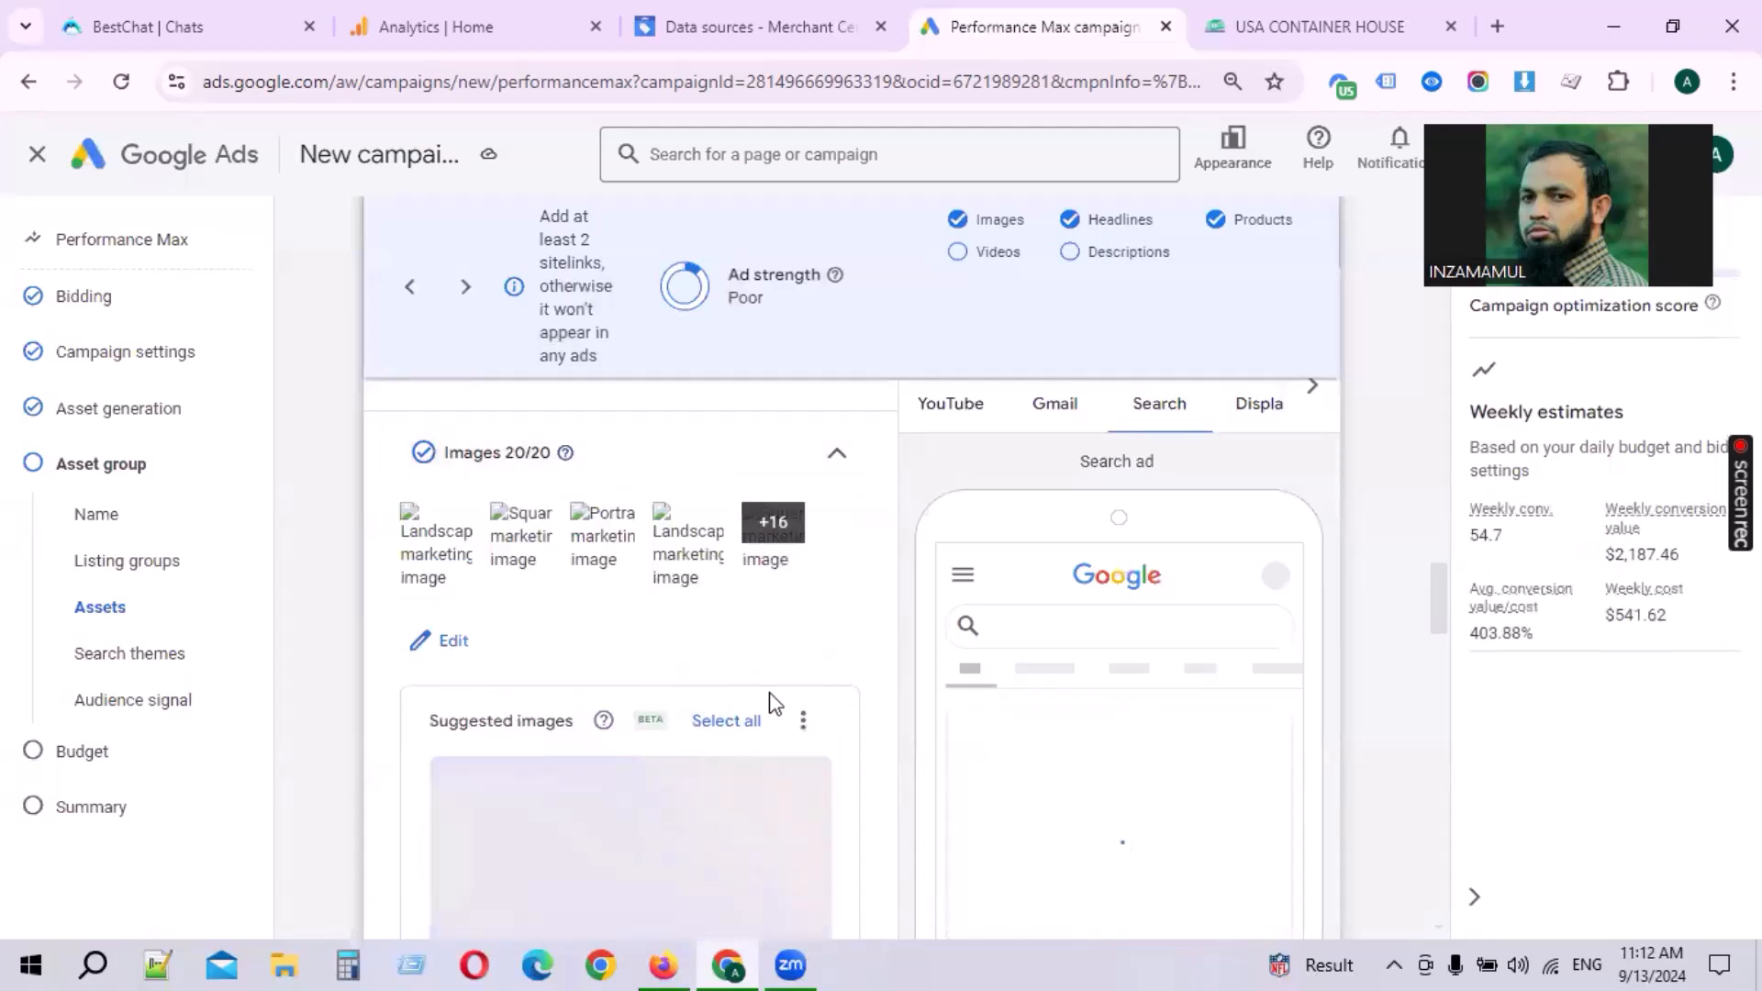
scroll(767, 699, down, 2)
scroll(661, 610, up, 4)
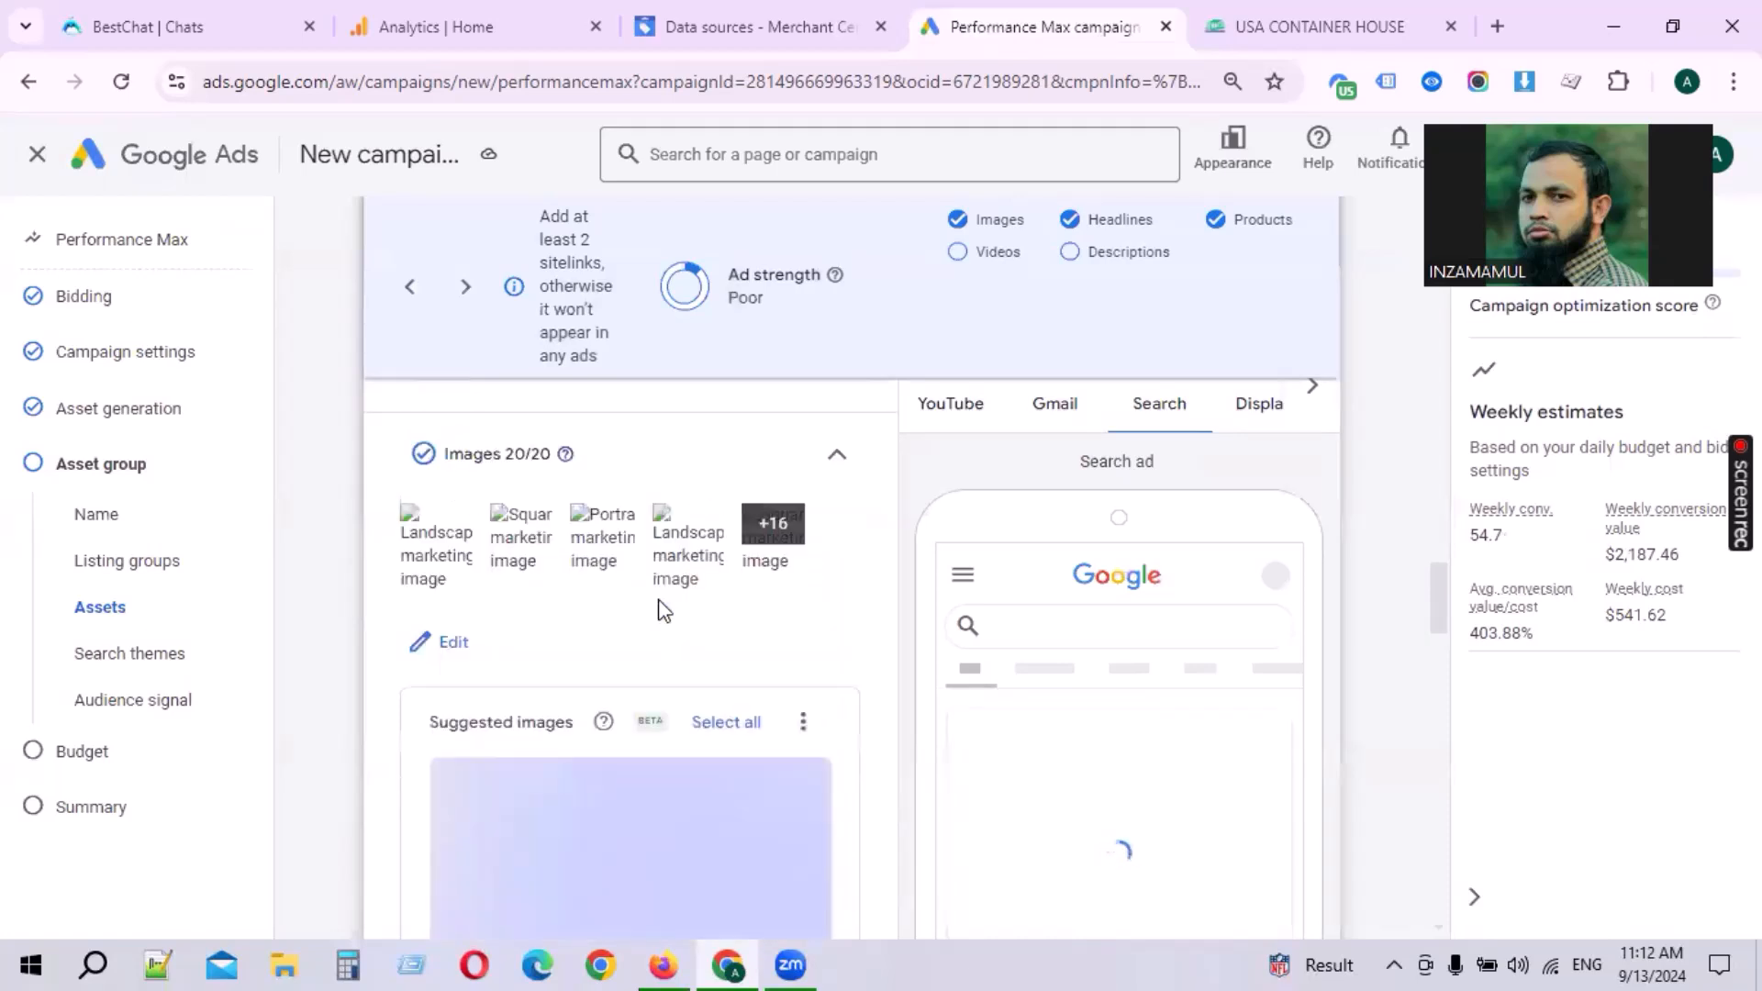
Step: Dismiss the empty logo suggestions in the Logos section
double_click(517, 677)
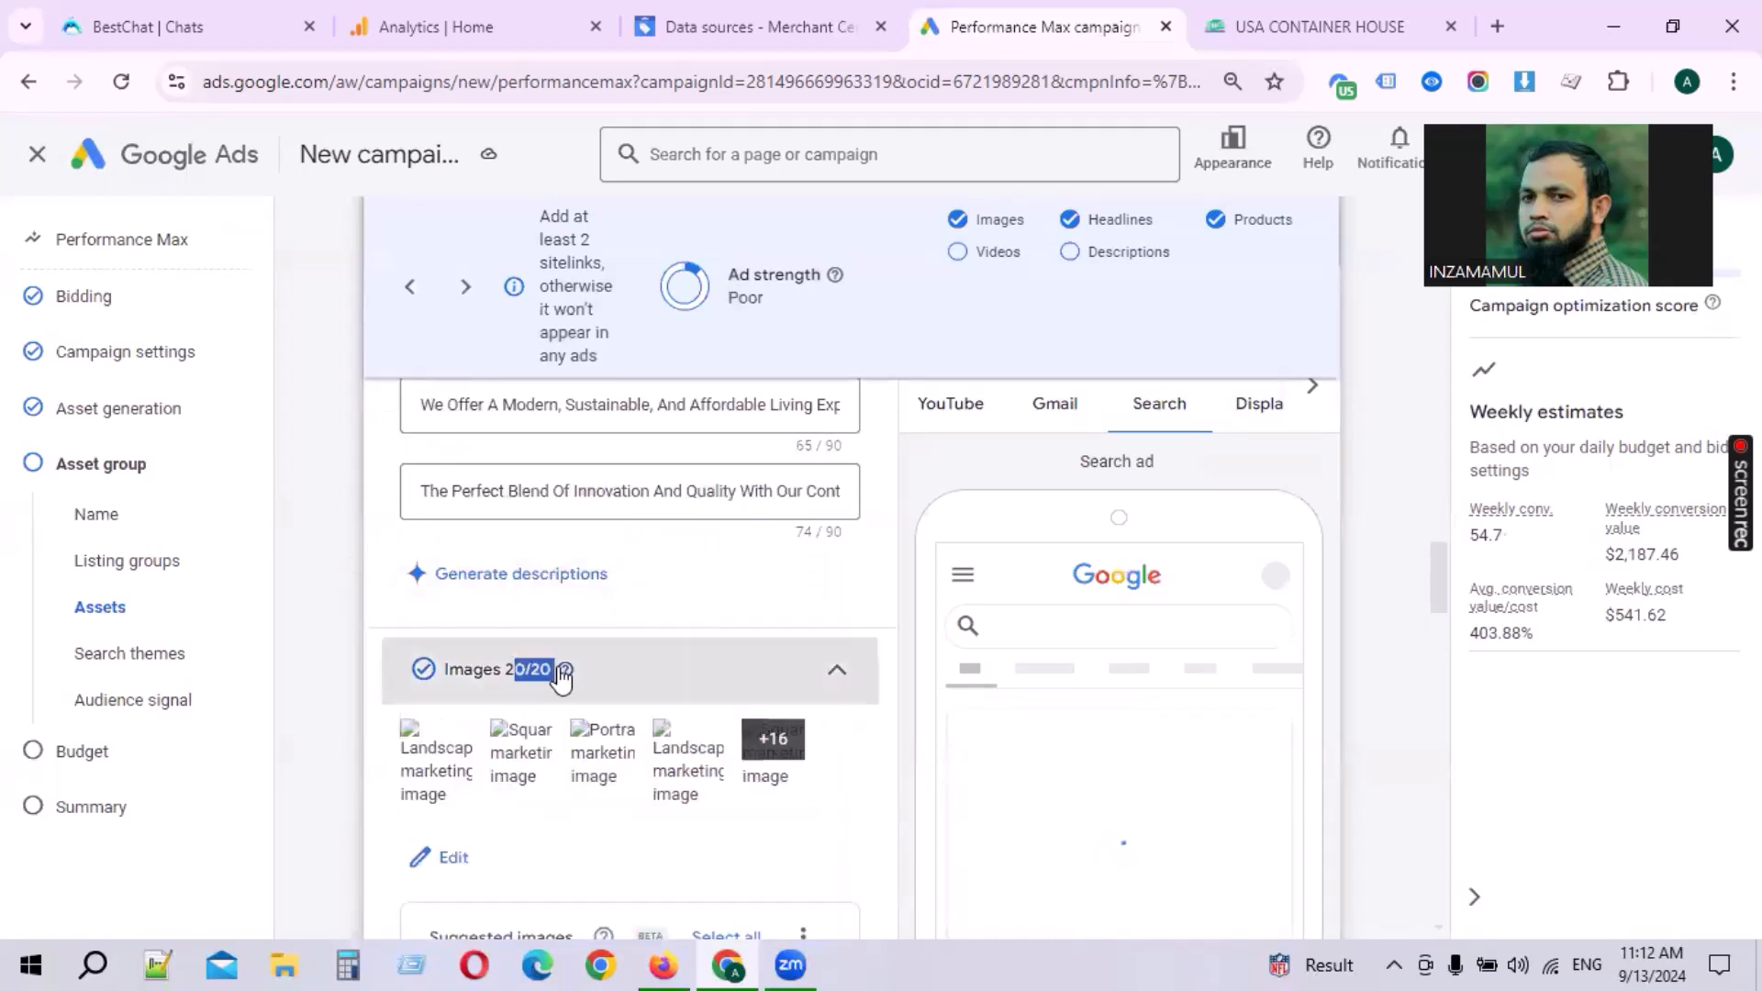
scroll(720, 673, down, 5)
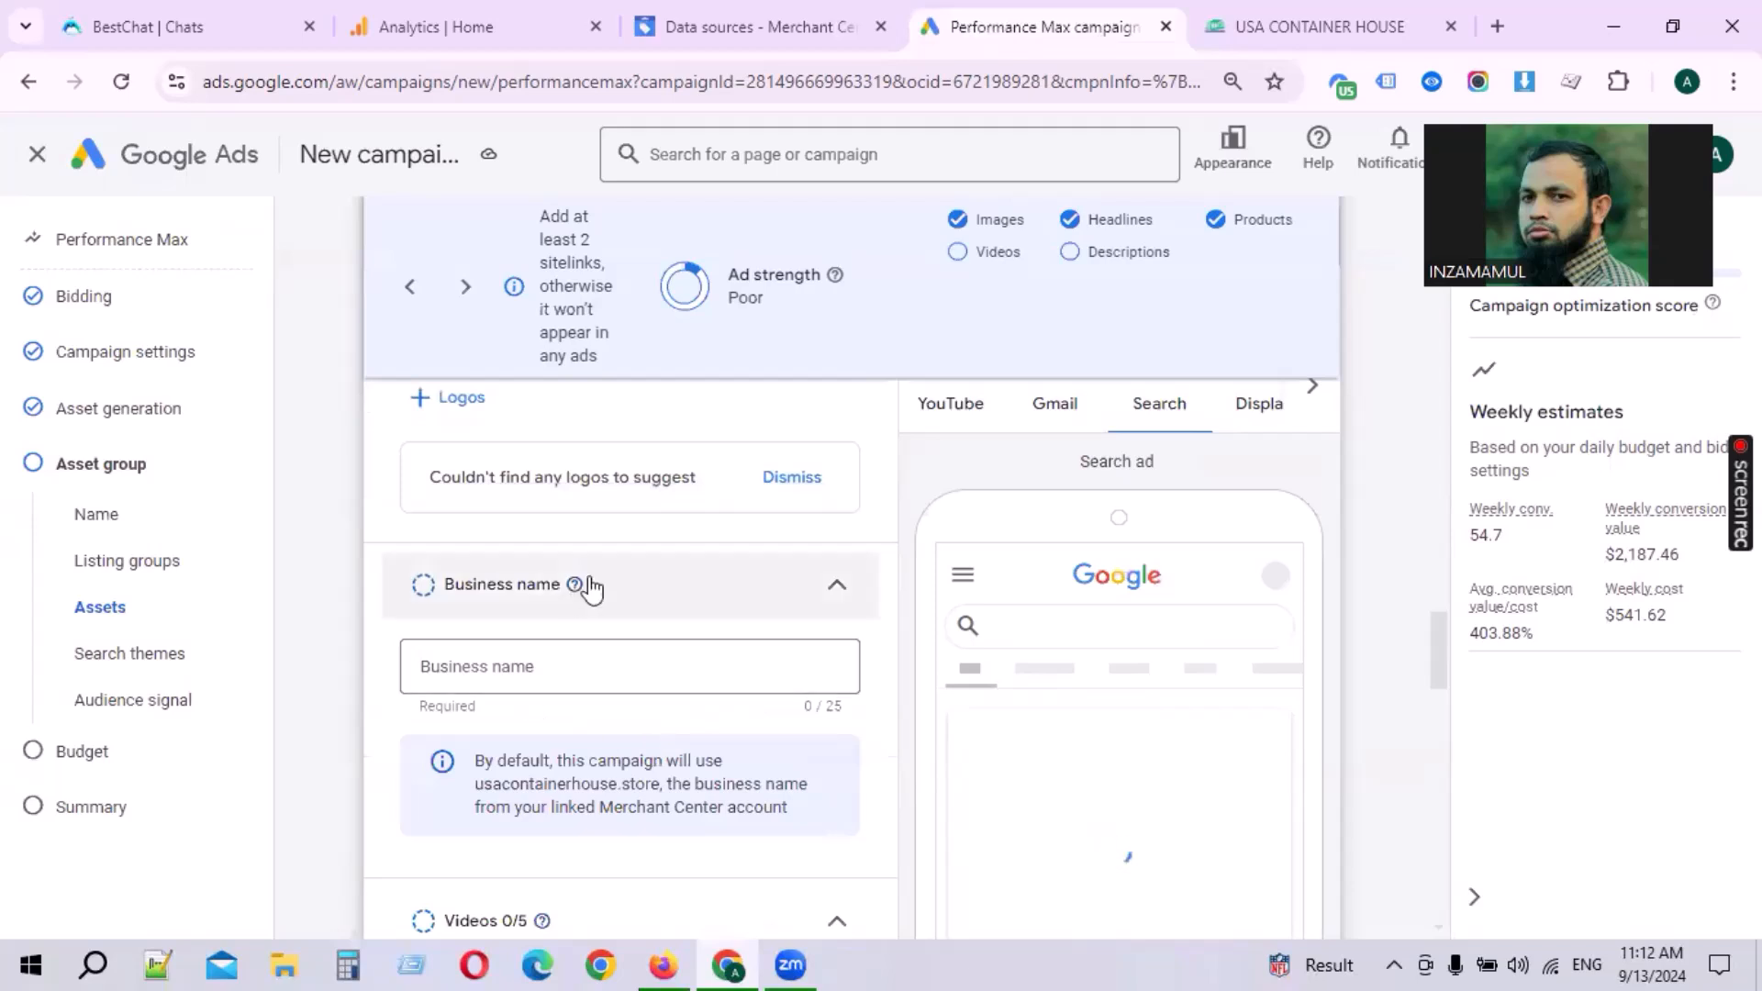
click(797, 495)
scroll(514, 587, up, 2)
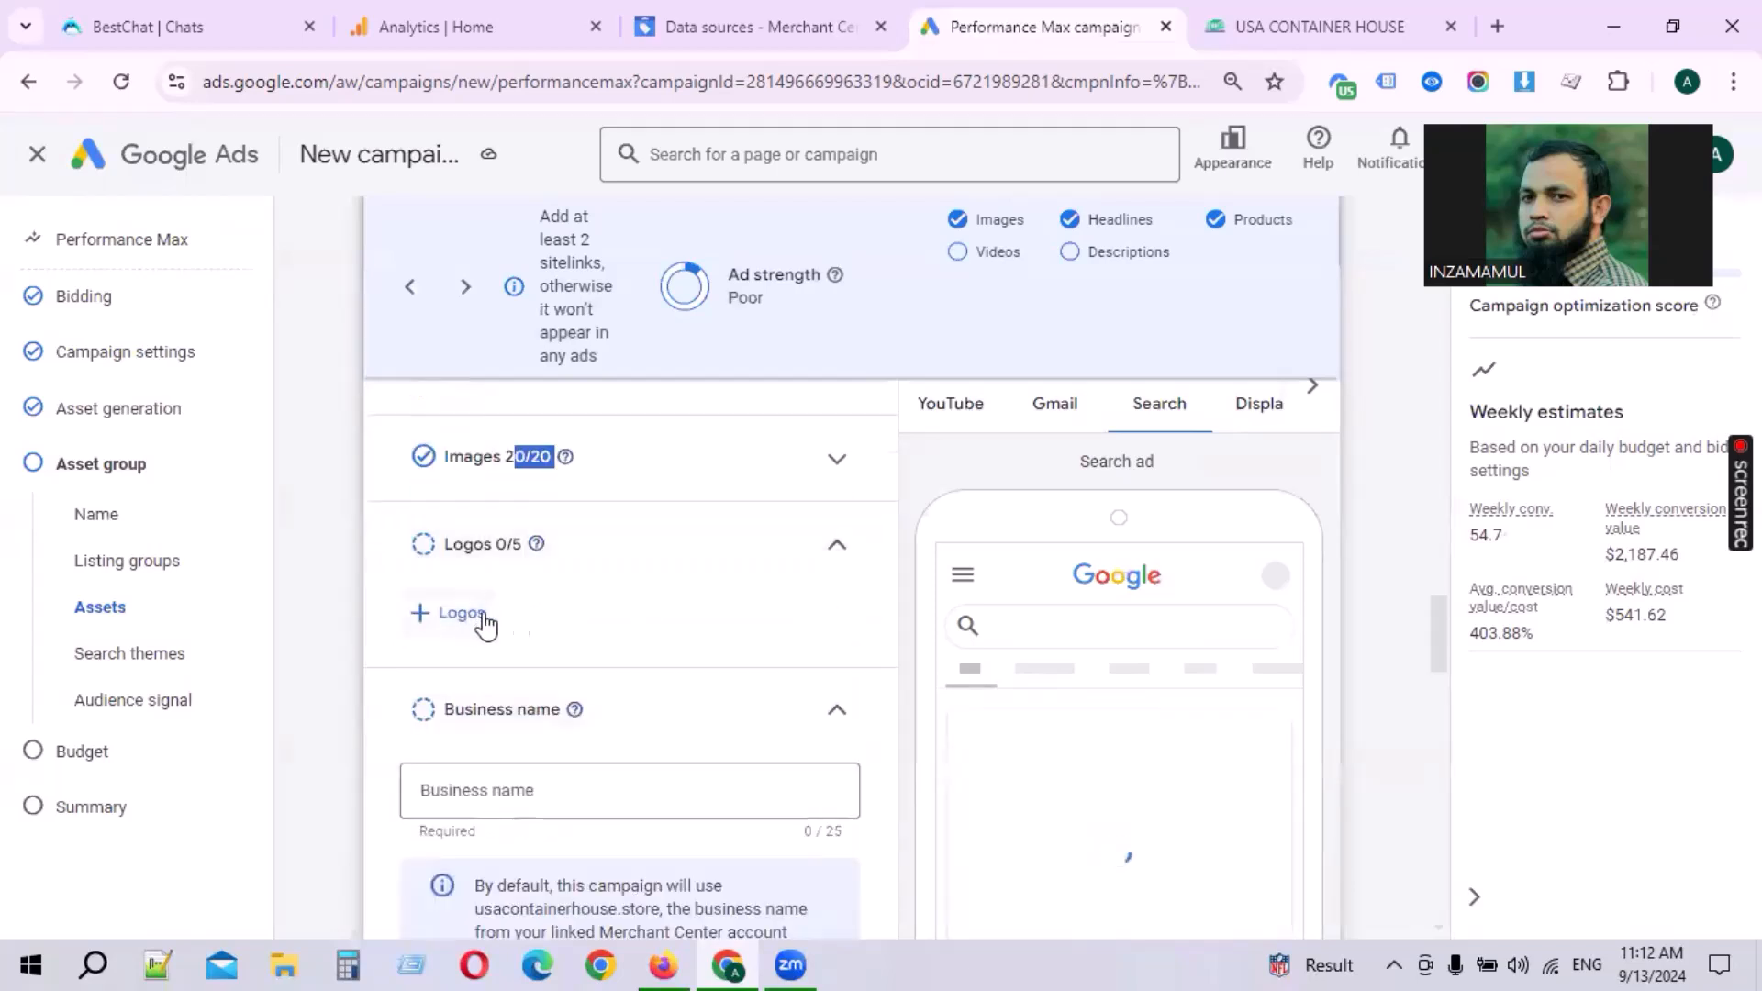
Step: Upload a logo image for the ad
click(477, 627)
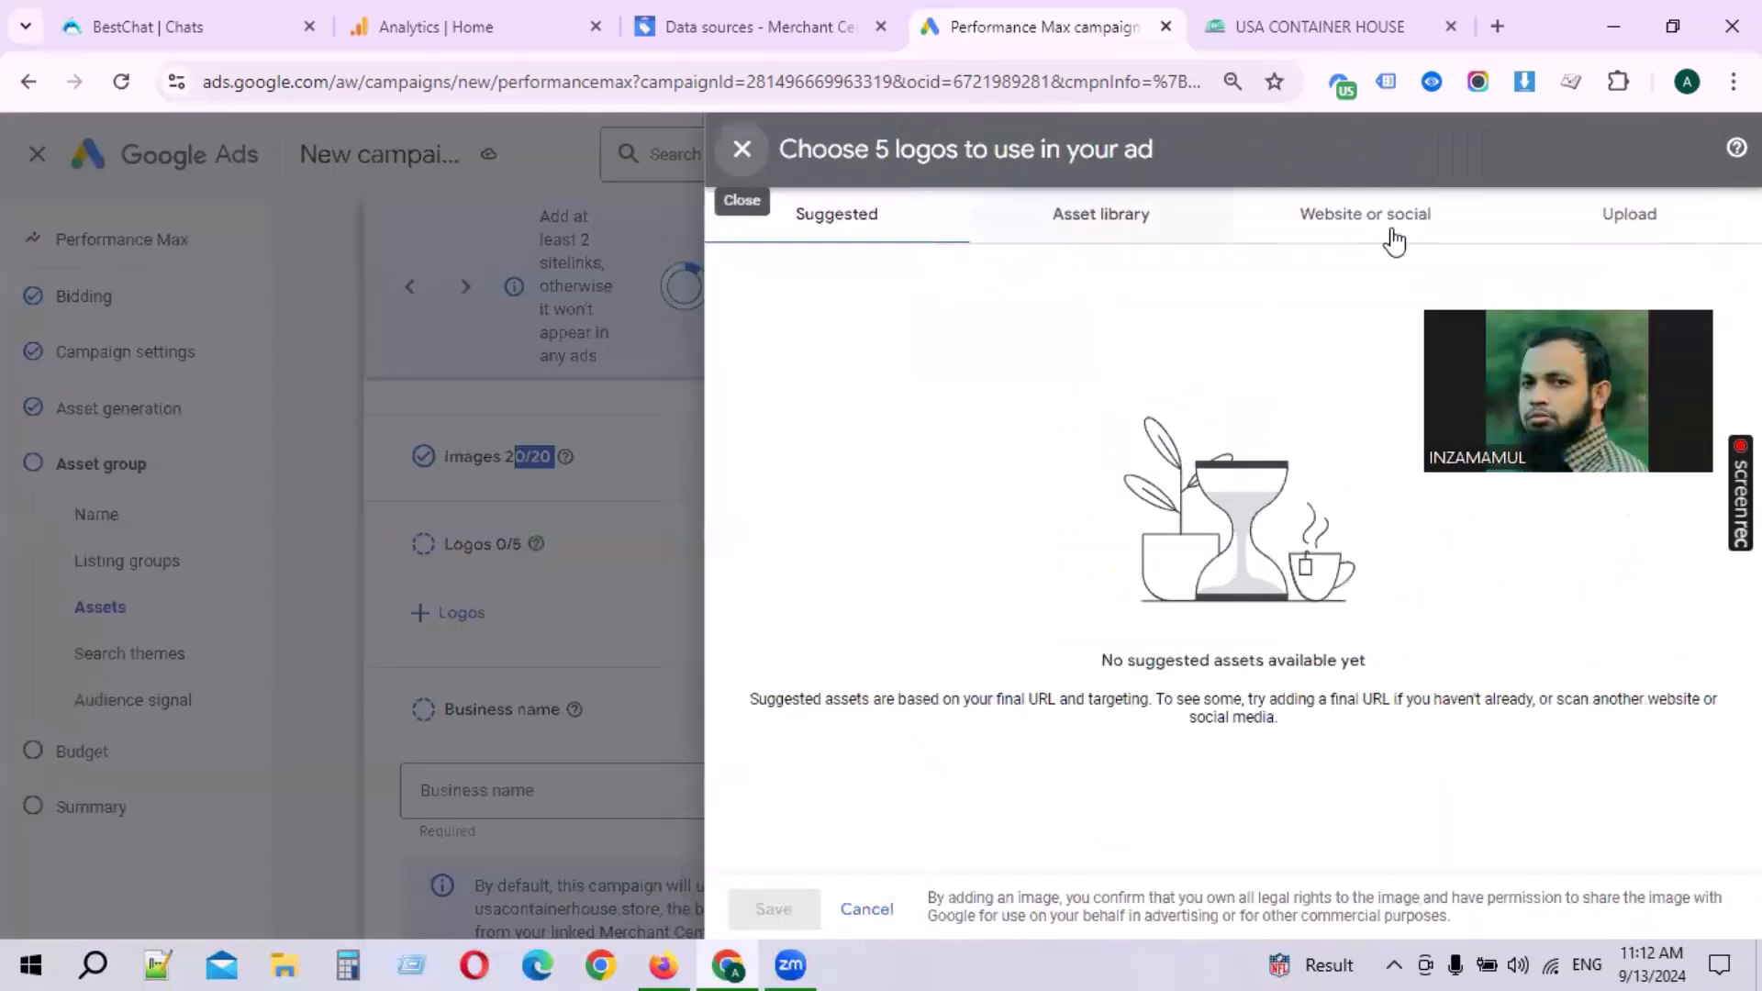
click(1629, 212)
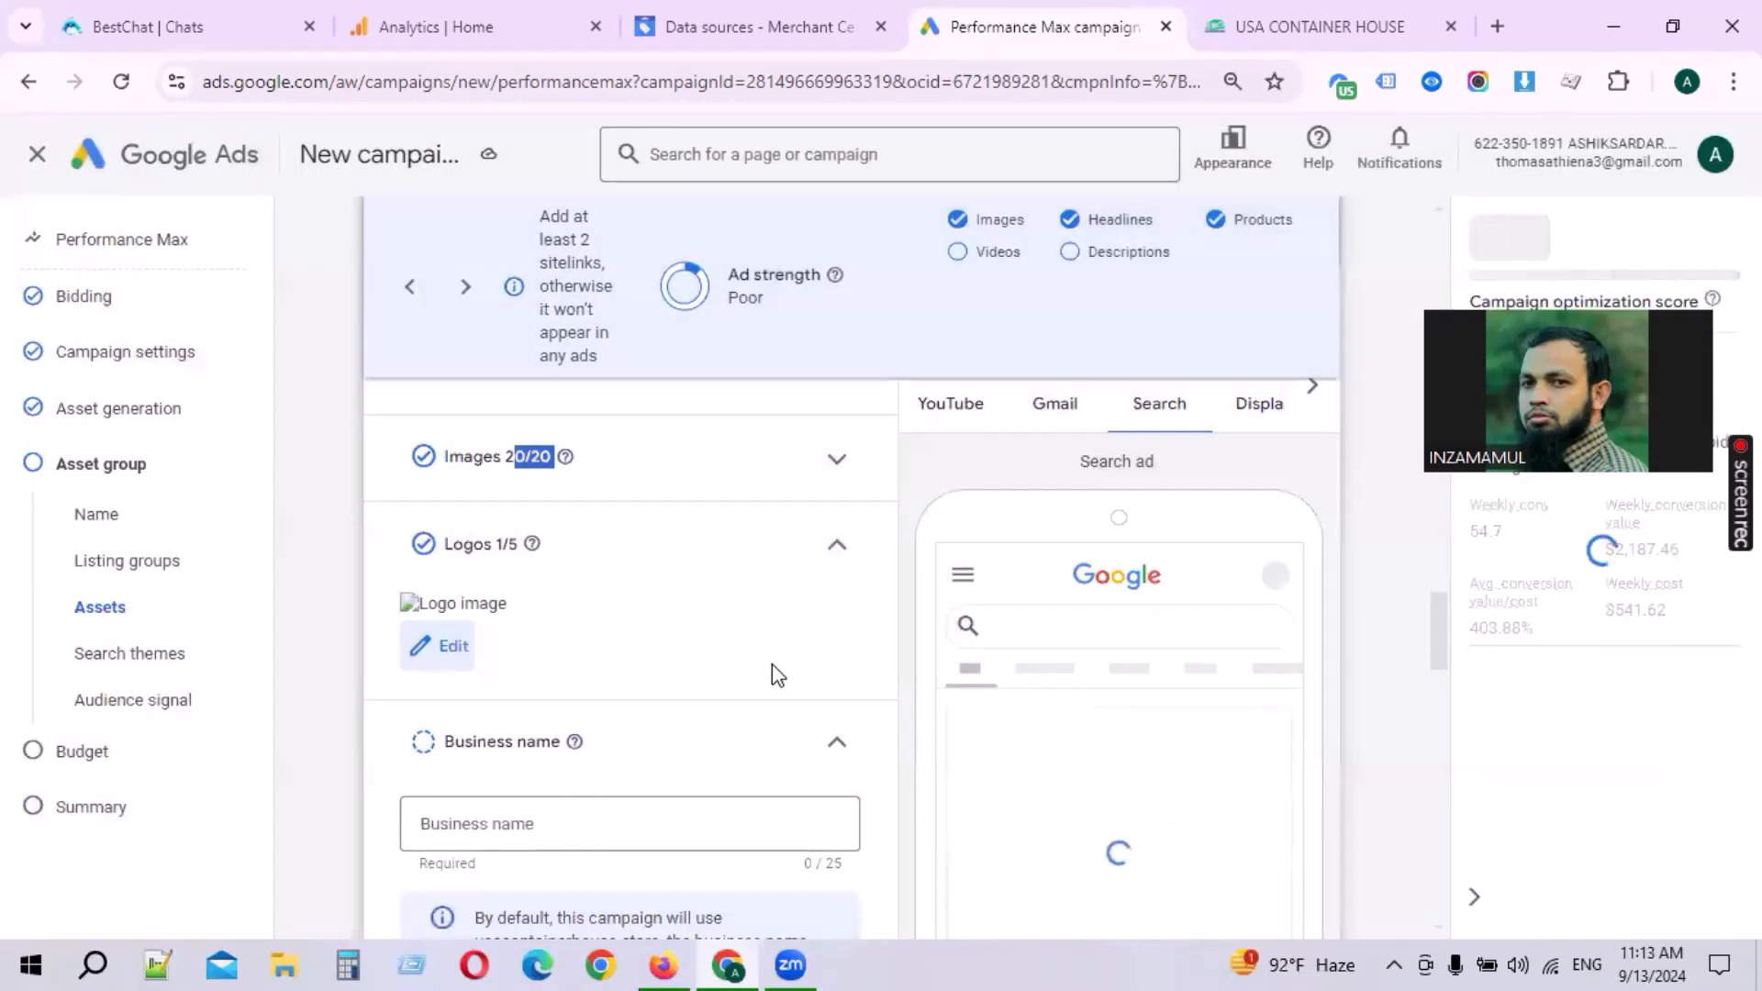
scroll(776, 674, down, 2)
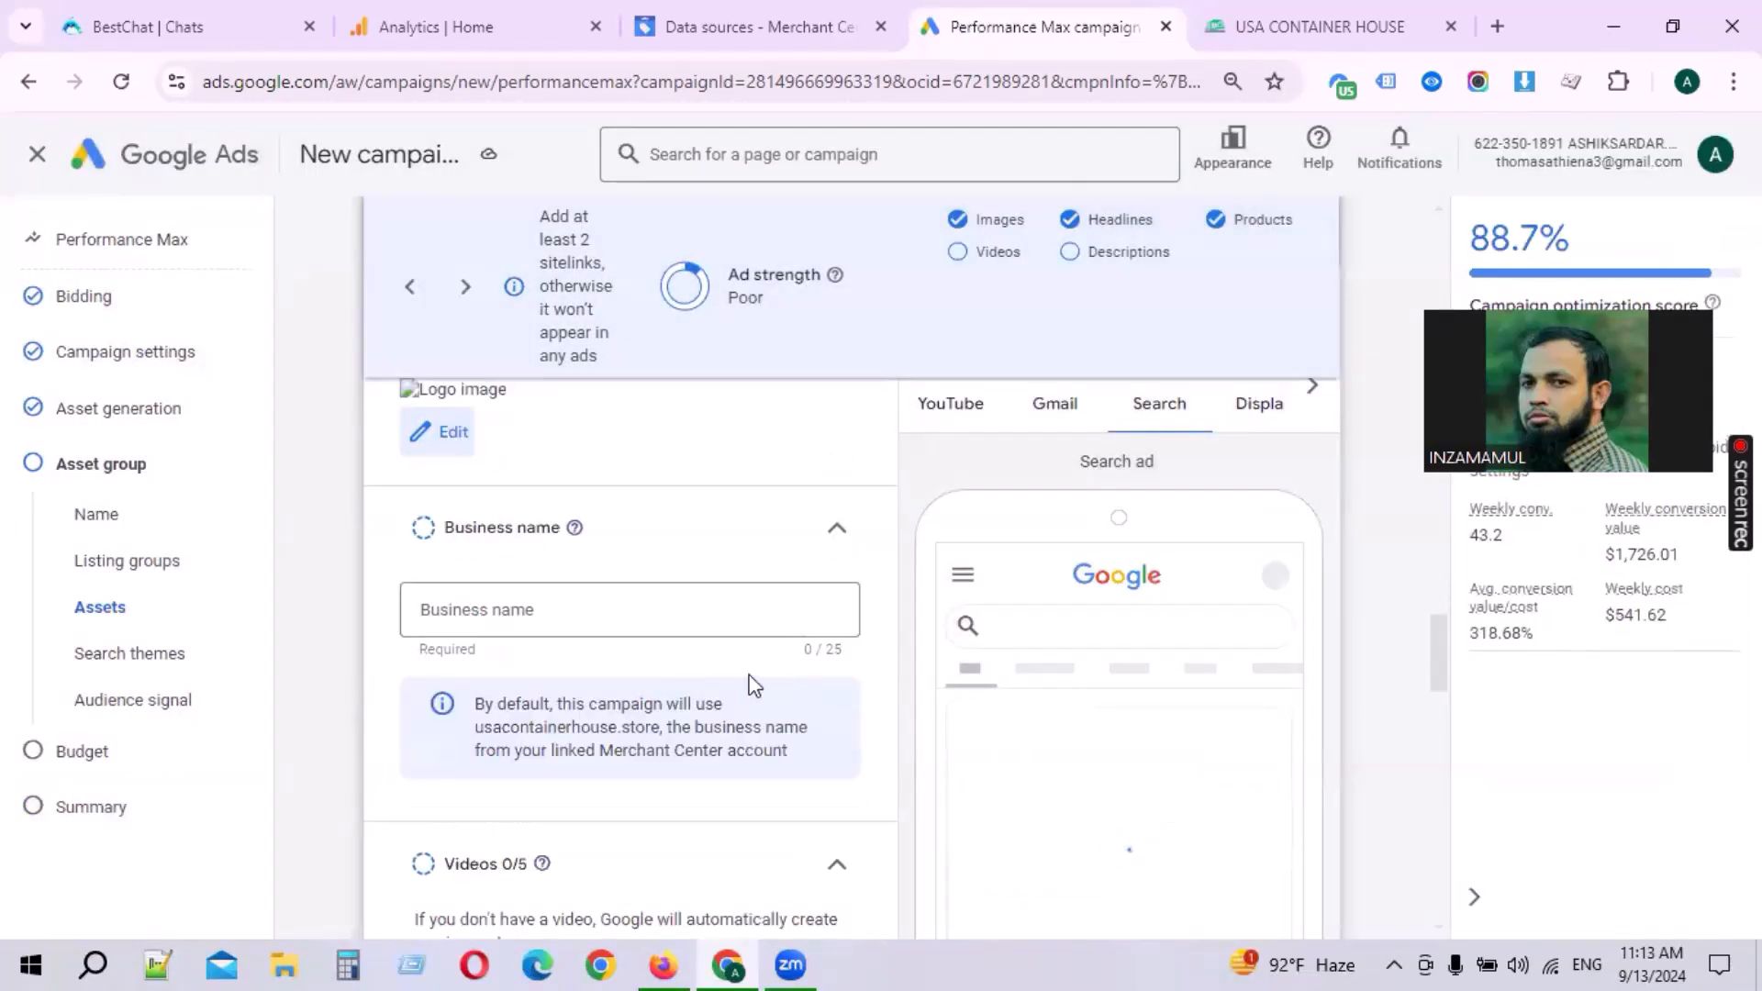
Step: Paste the website address as business name and shorten it to Usacontainerhouse.store
click(548, 611)
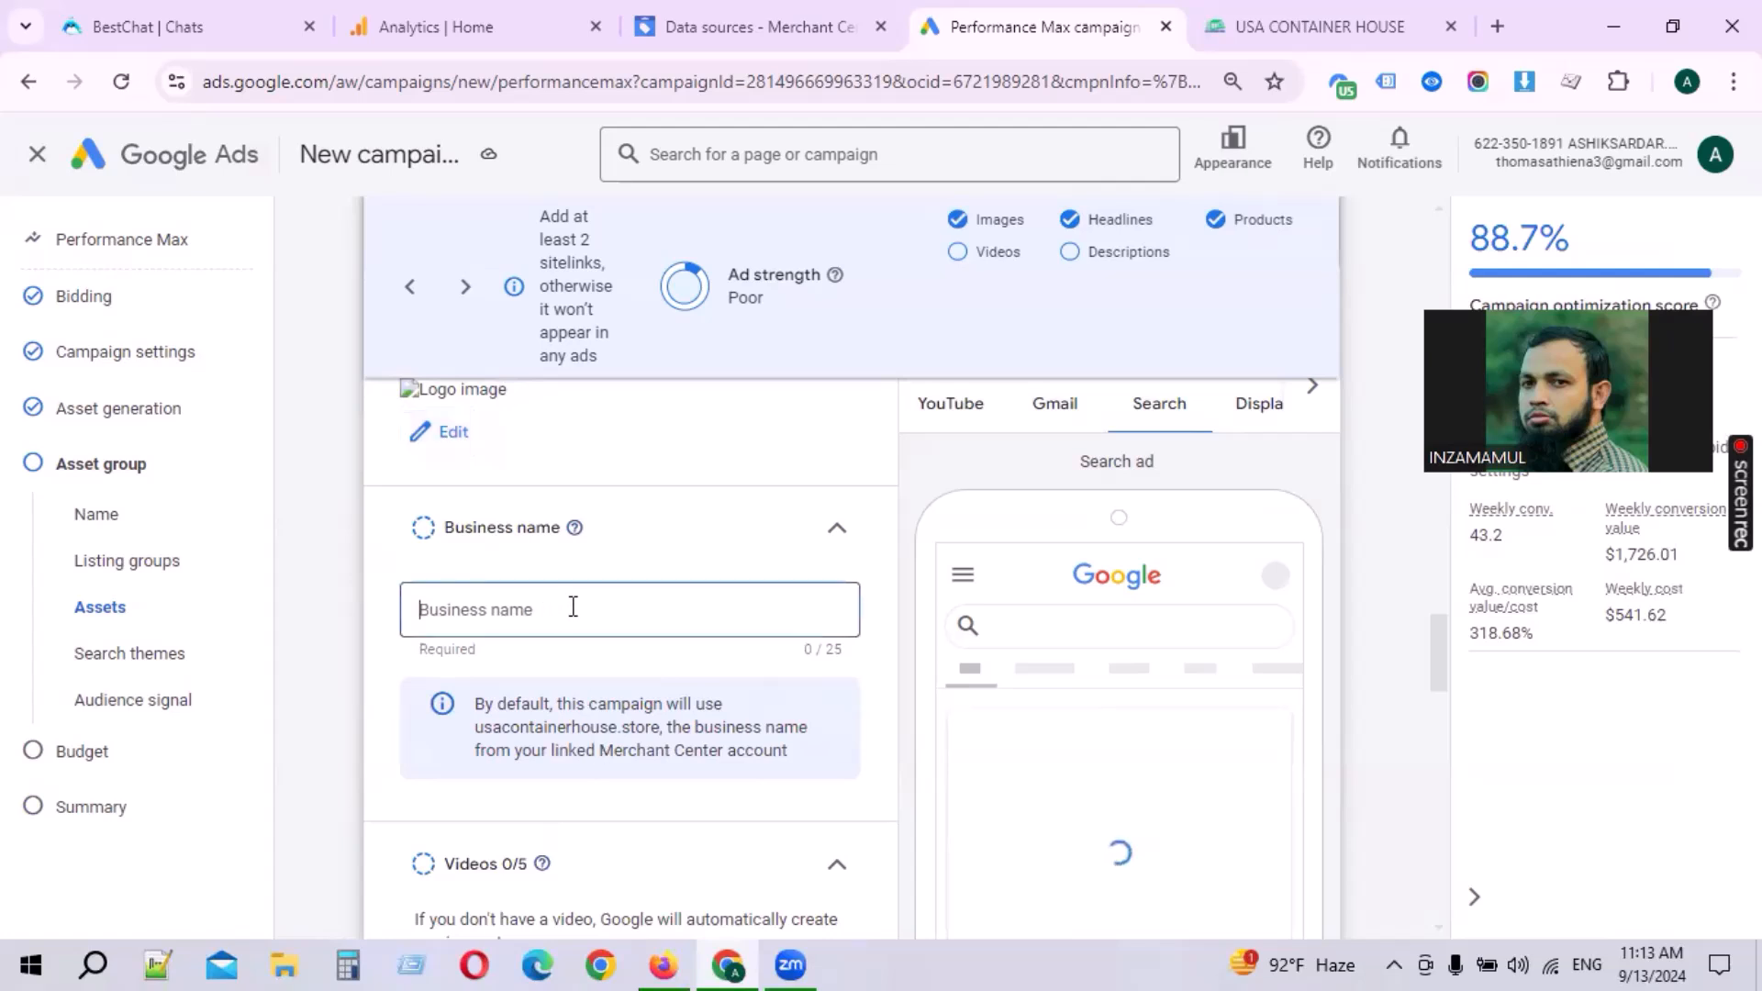
text(https://usacontainerhouse.store/)
drag(481, 610, 281, 624)
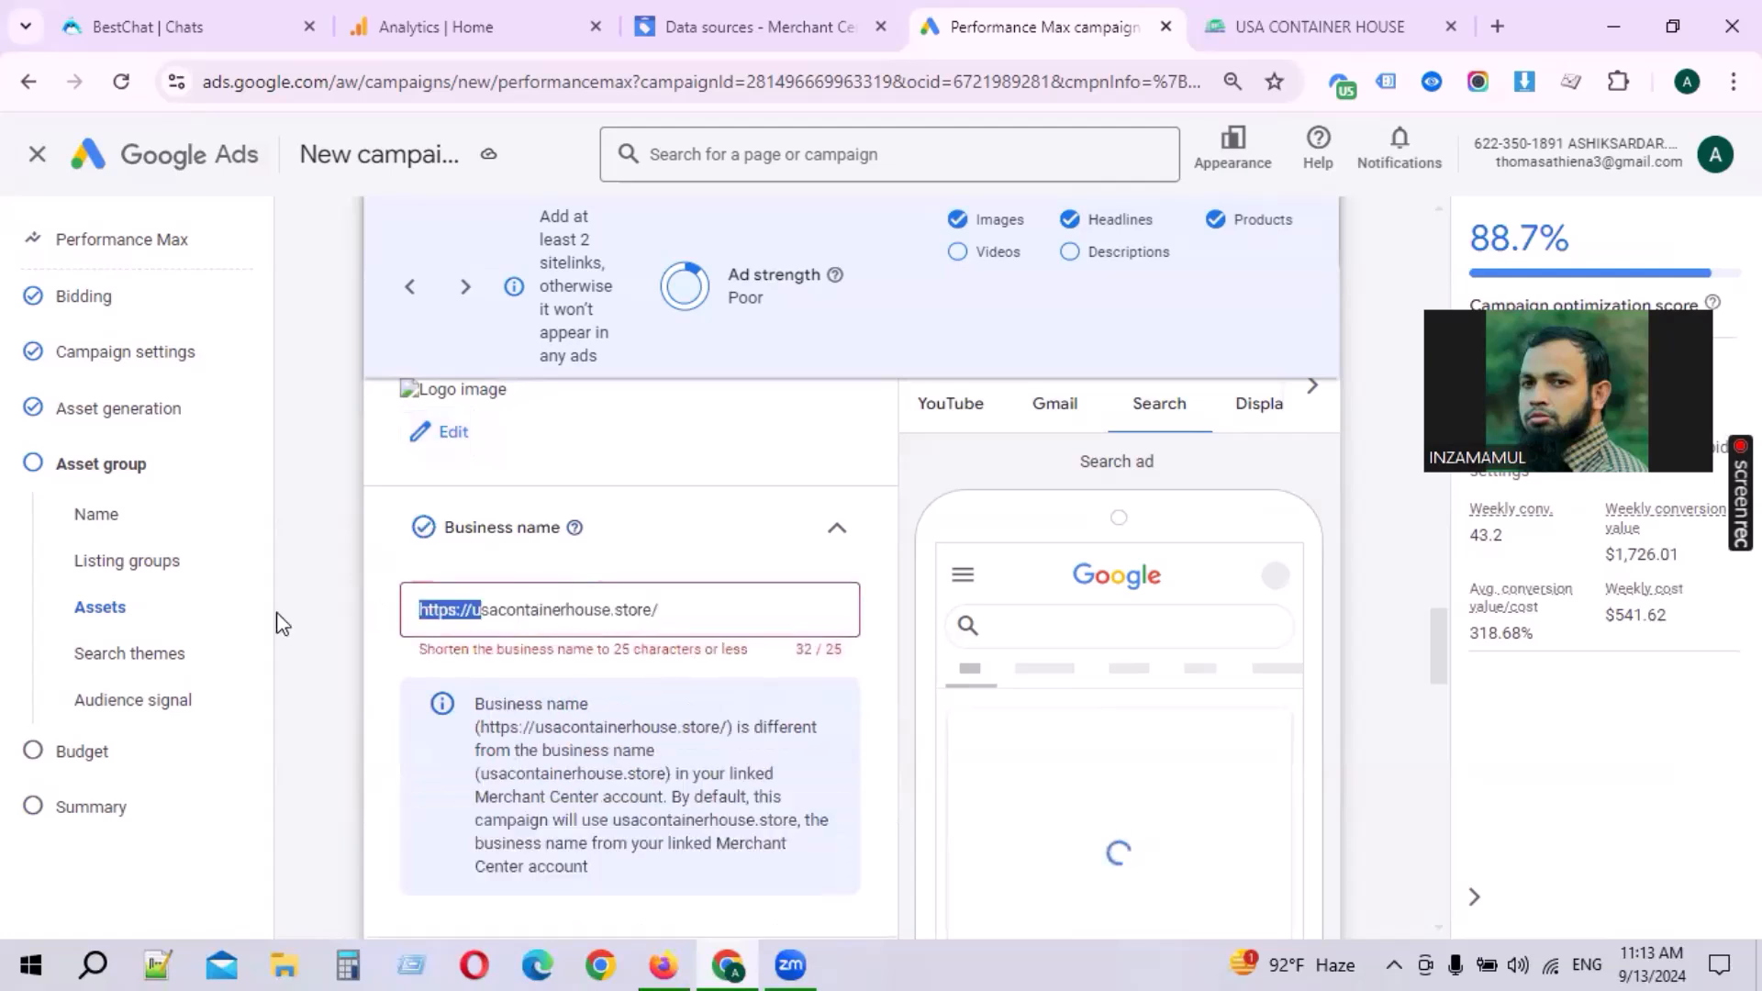
text(U)
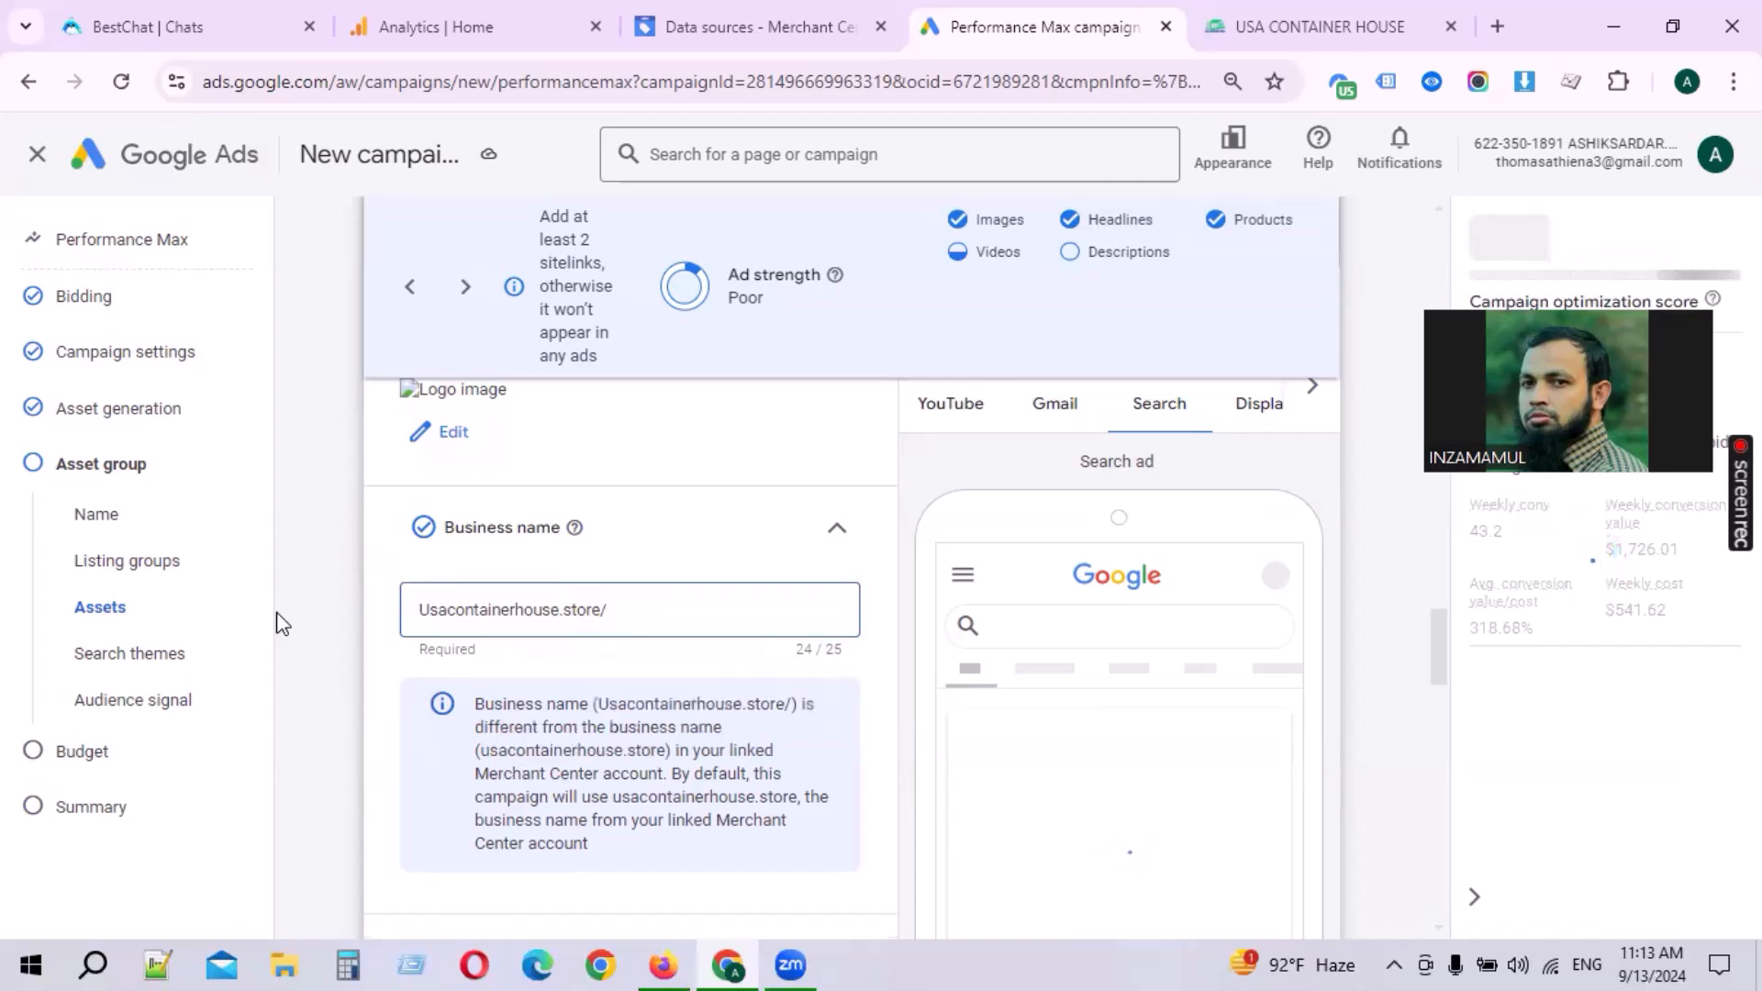
key(End)
key(BackSpace)
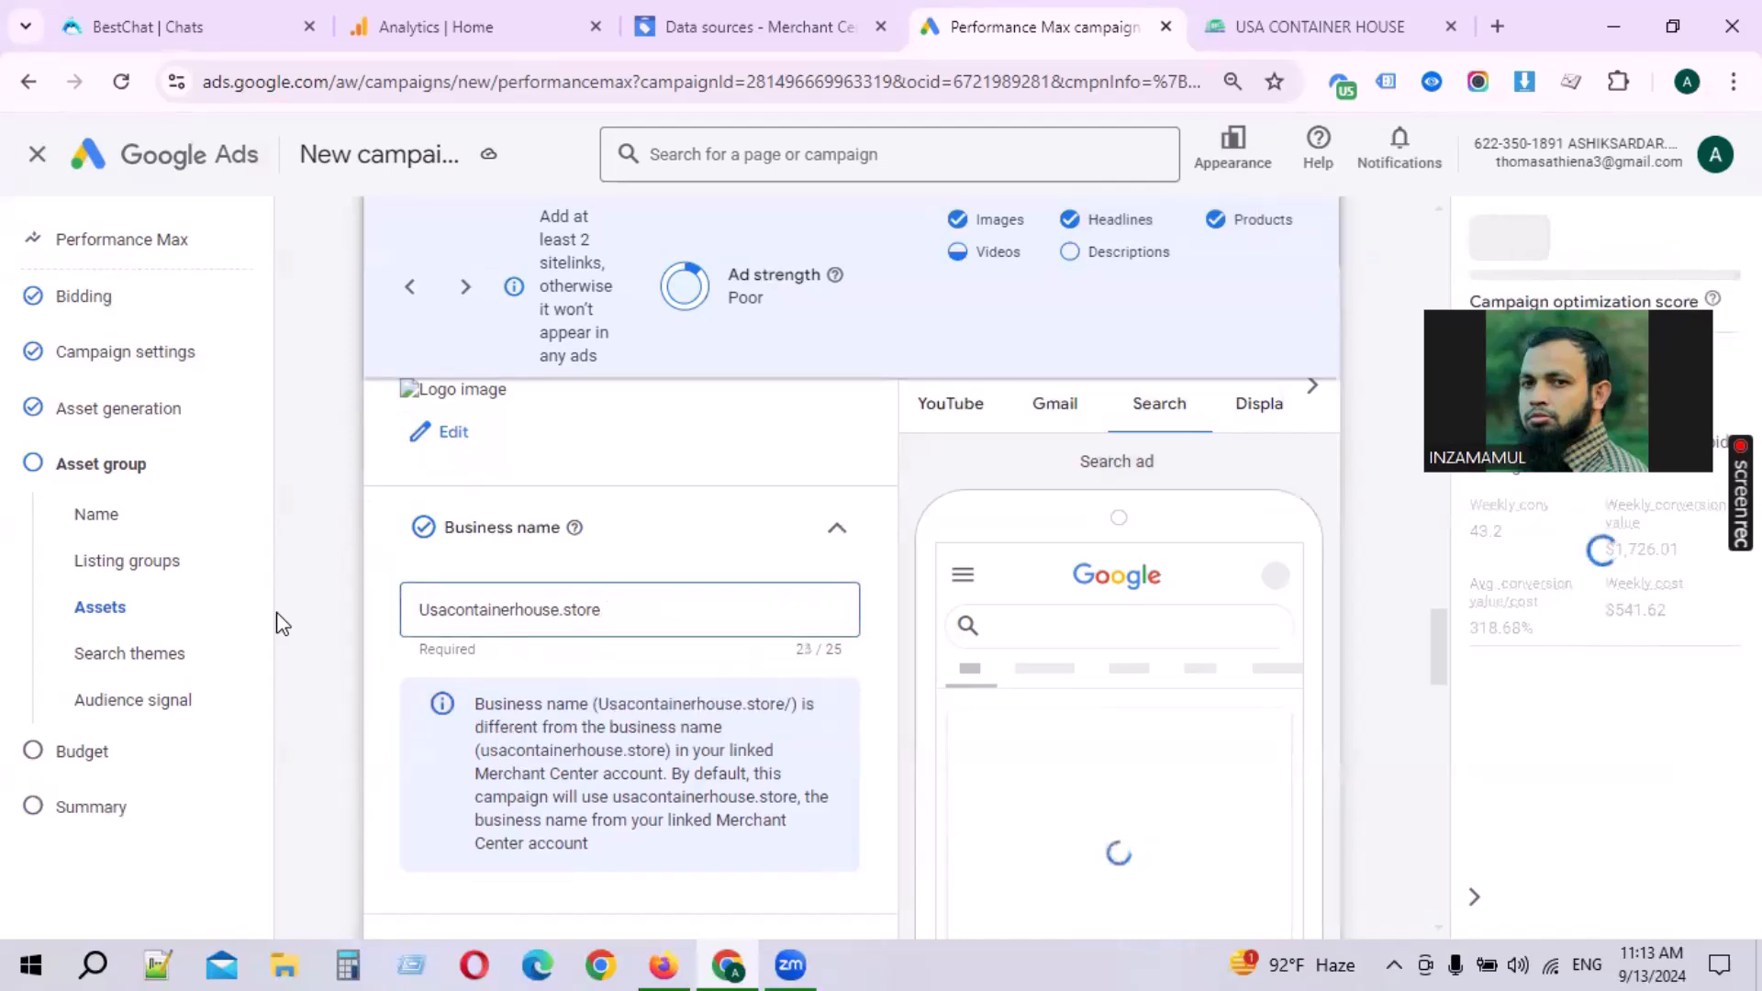
Step: Replace the business name with usacontainerhouse.store, copied from the linked Merchant Center name
click(862, 560)
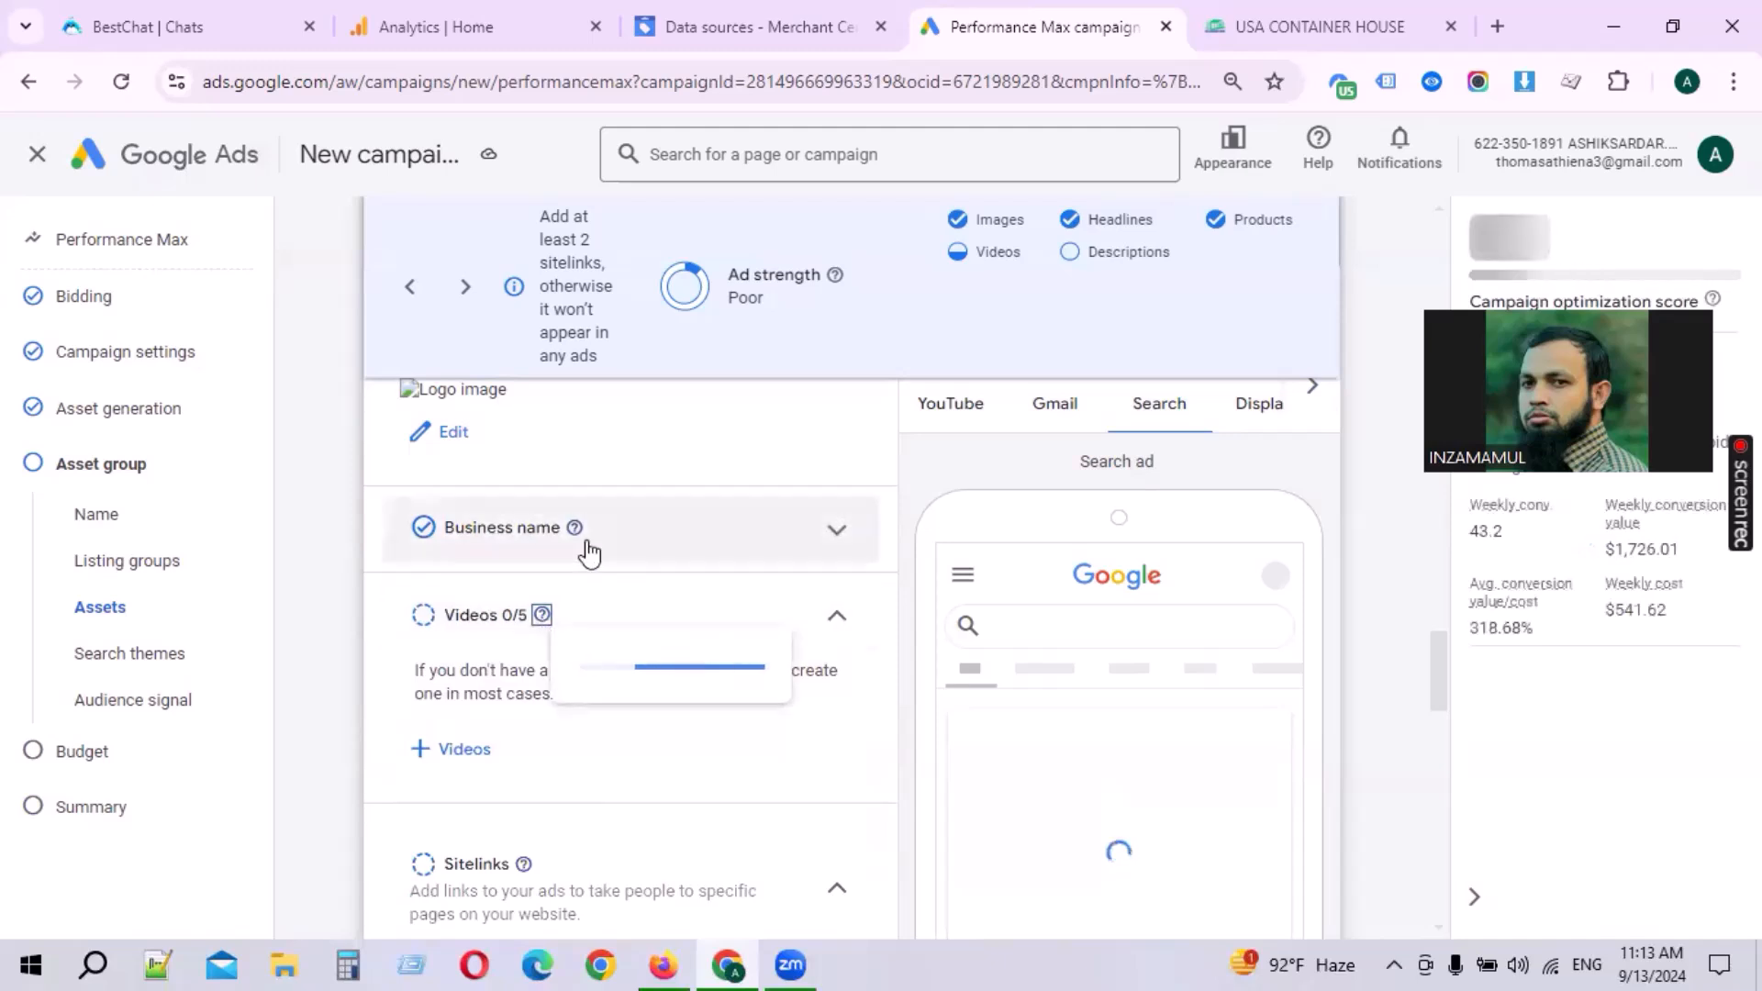
click(605, 555)
drag(604, 696, 798, 697)
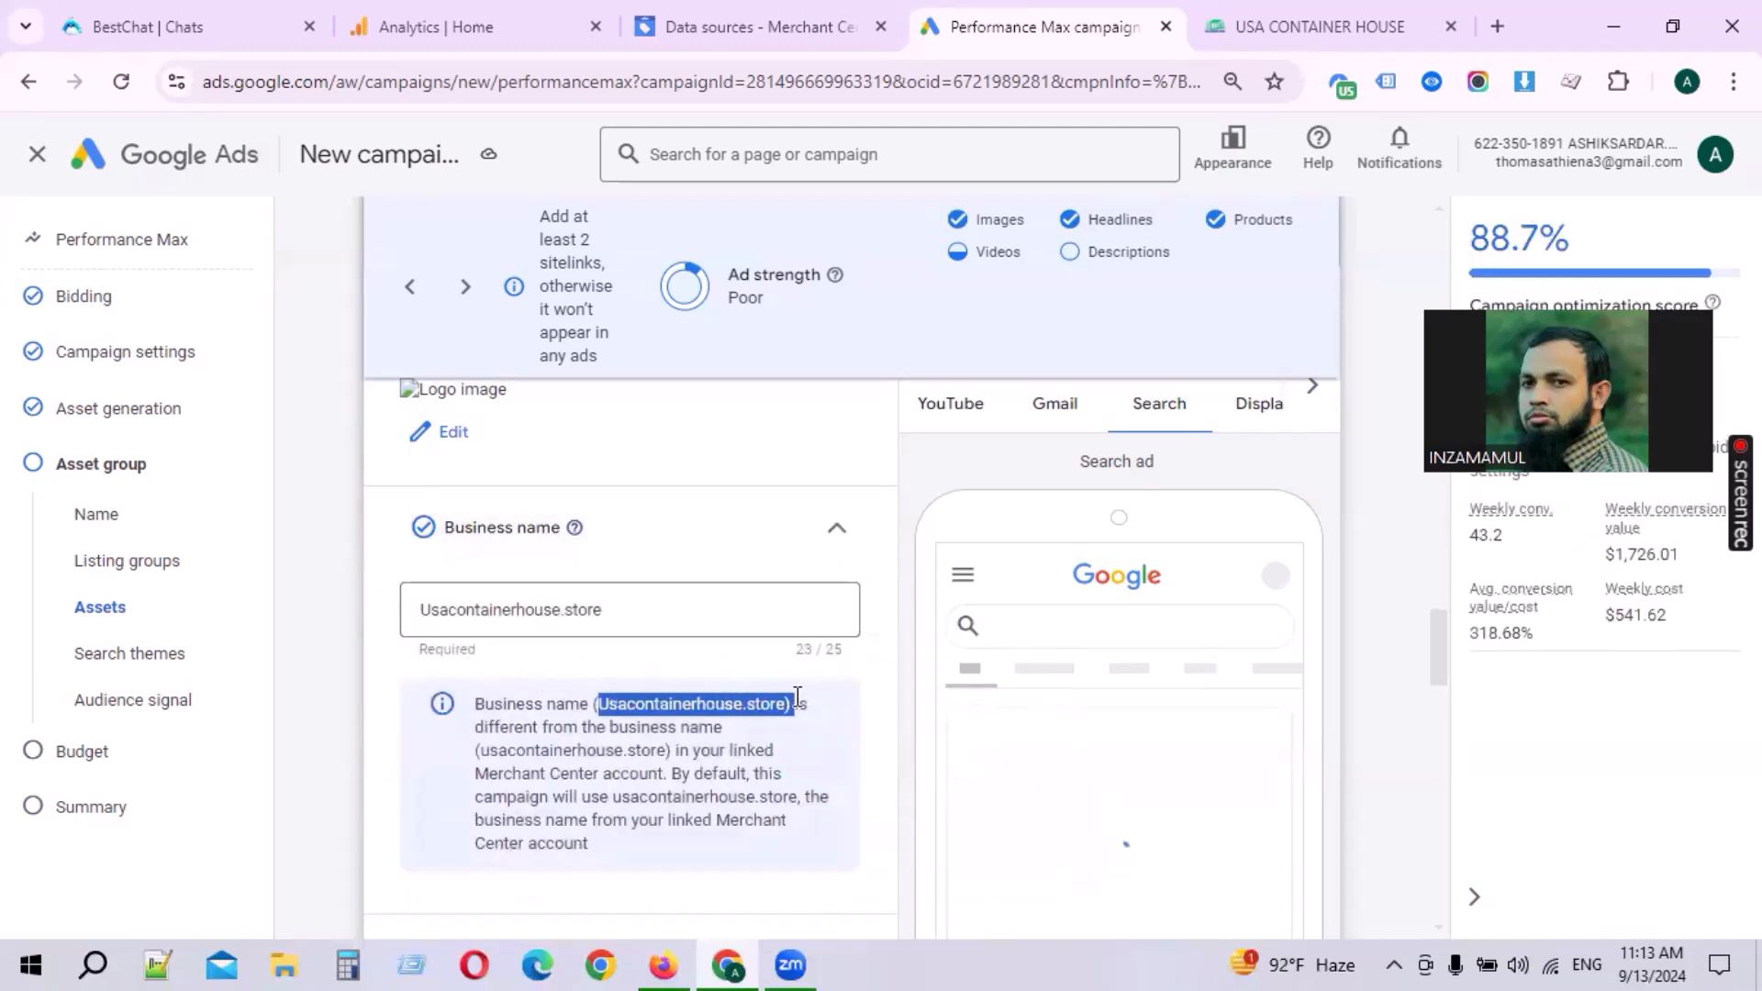
click(610, 727)
drag(478, 752, 679, 753)
key(ctrl+c)
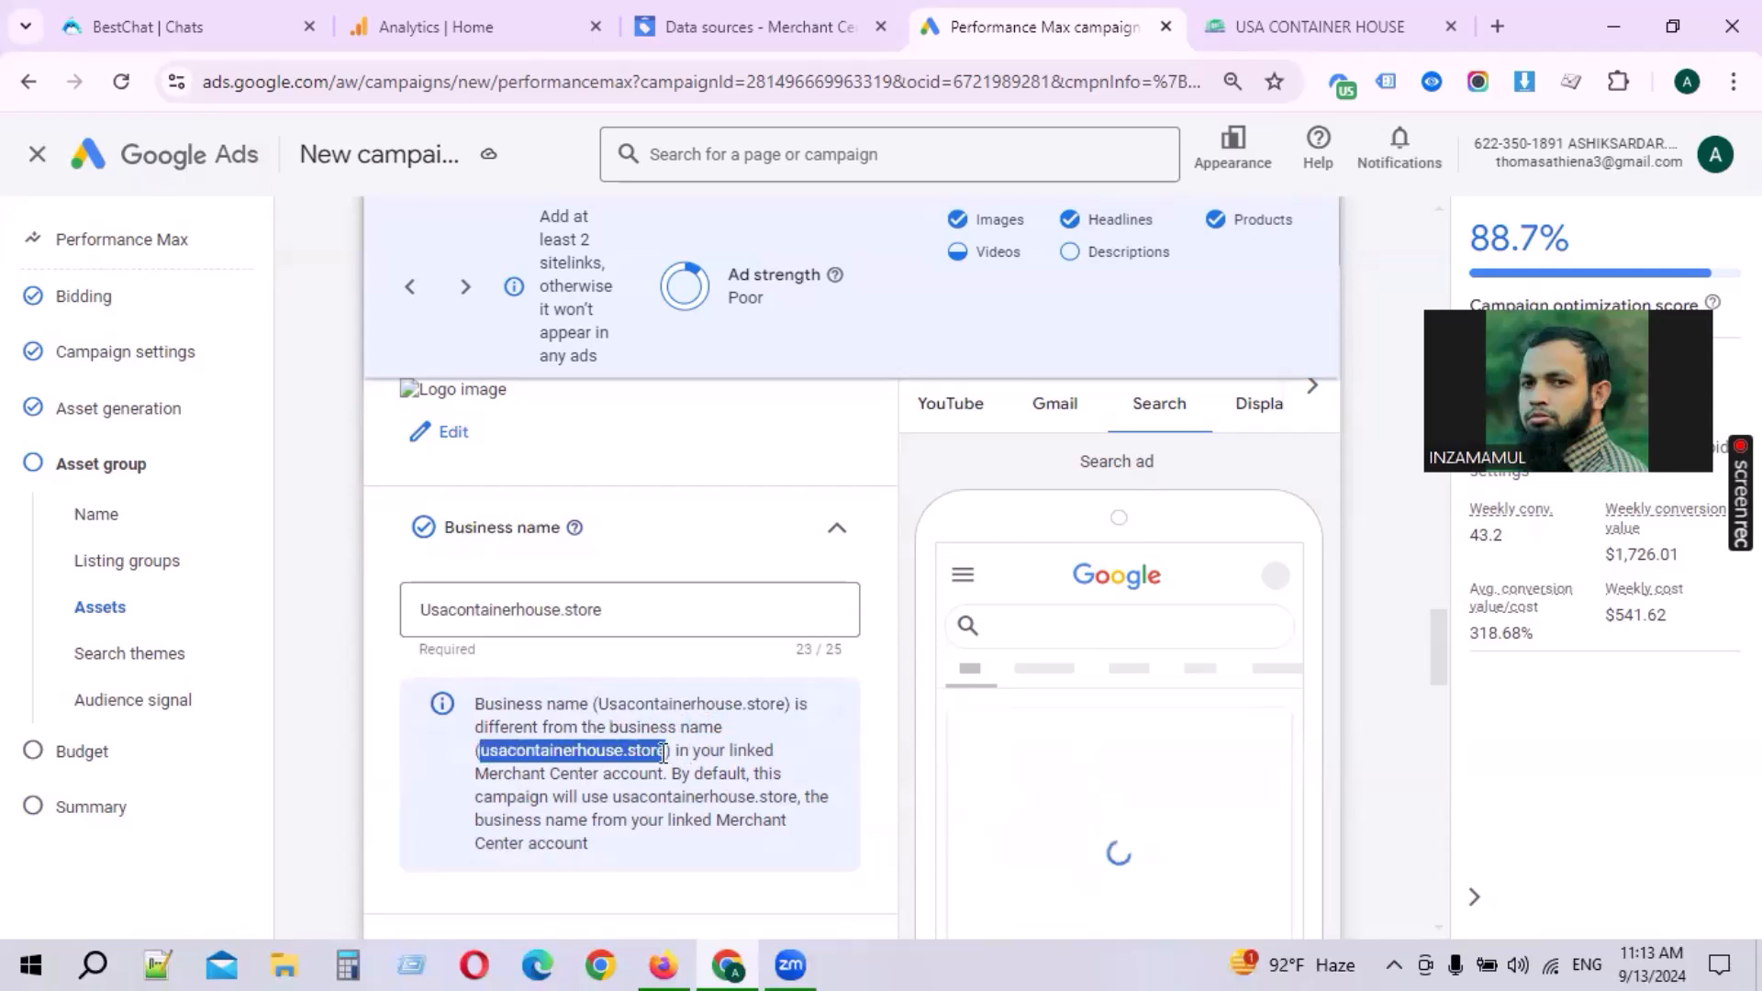
drag(648, 613, 264, 627)
key(ctrl+v)
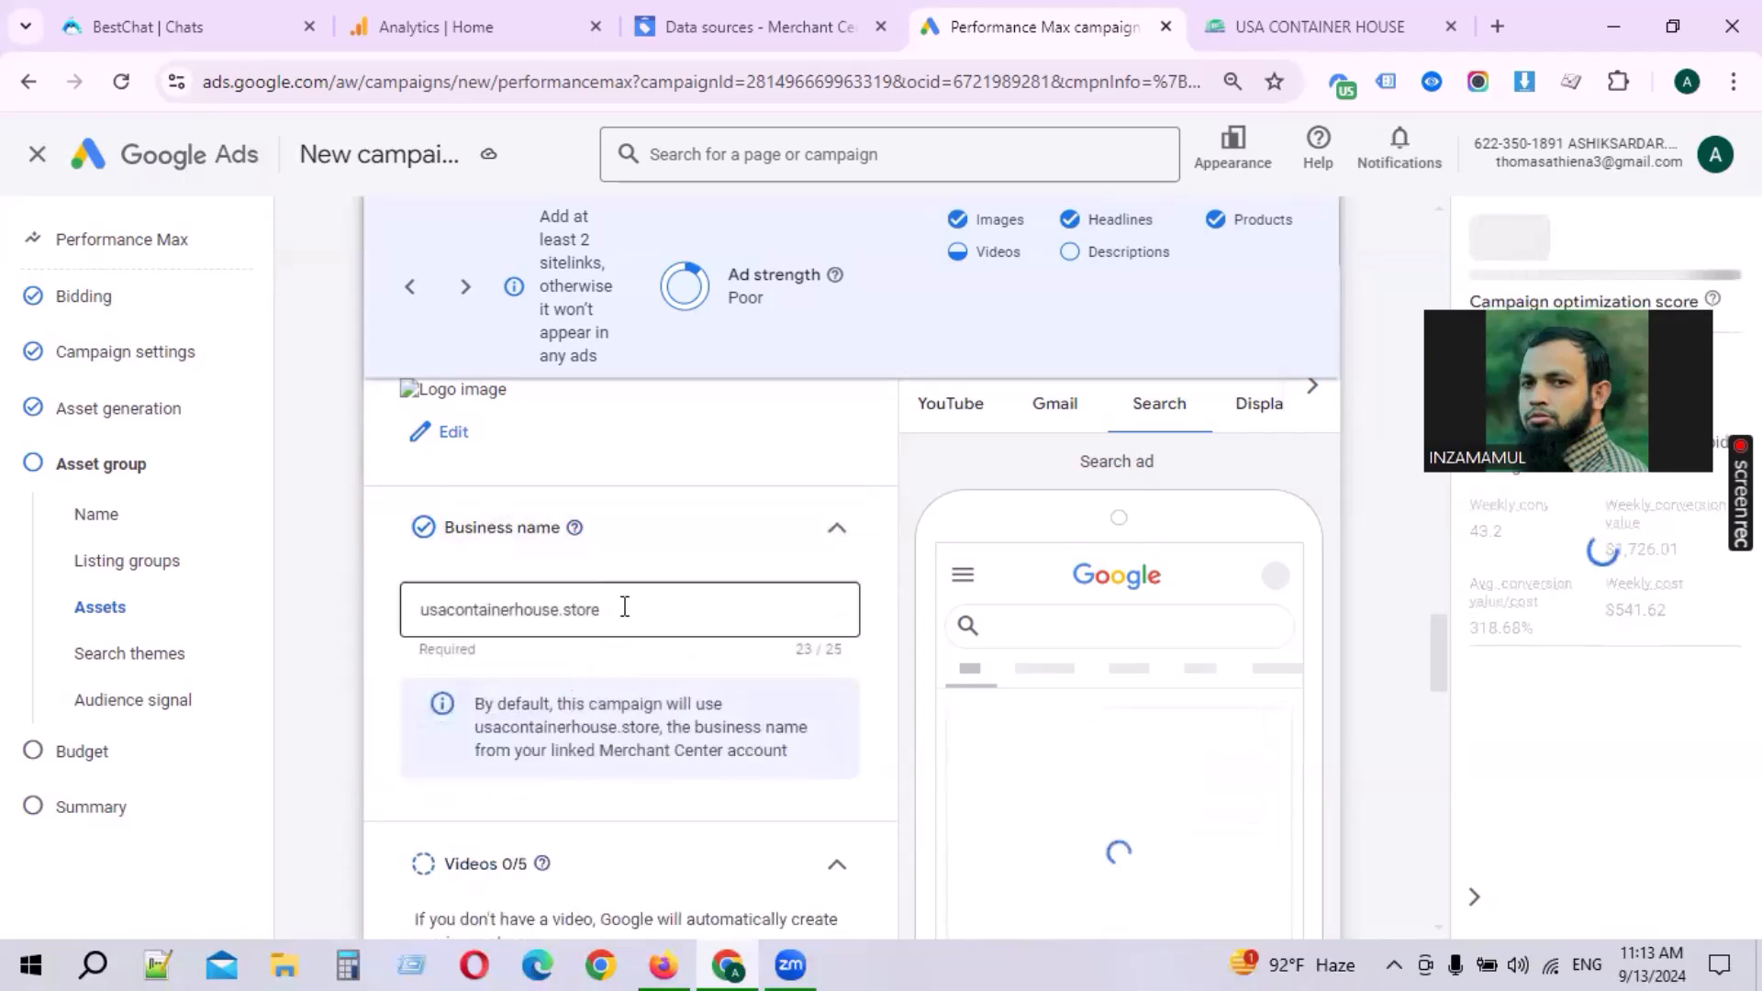
Step: Examine the video picker's asset library and YouTube search options, closing it without adding a video
click(679, 548)
scroll(654, 623, down, 2)
scroll(510, 605, up, 2)
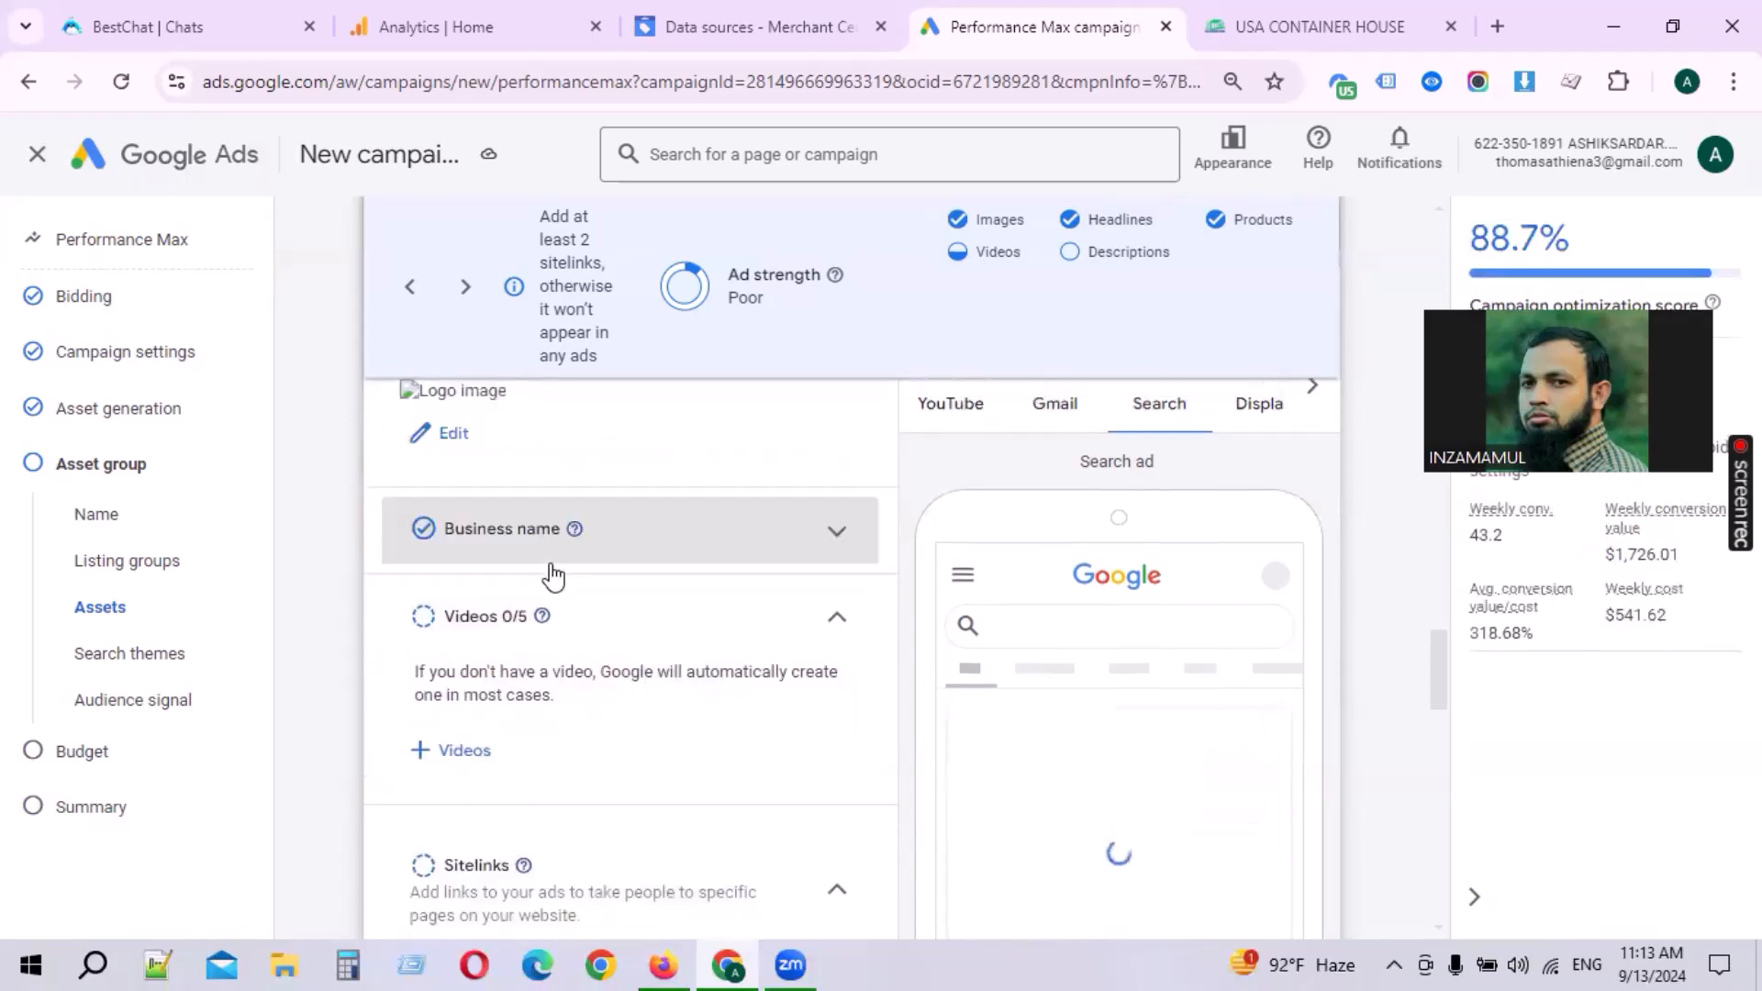
click(466, 752)
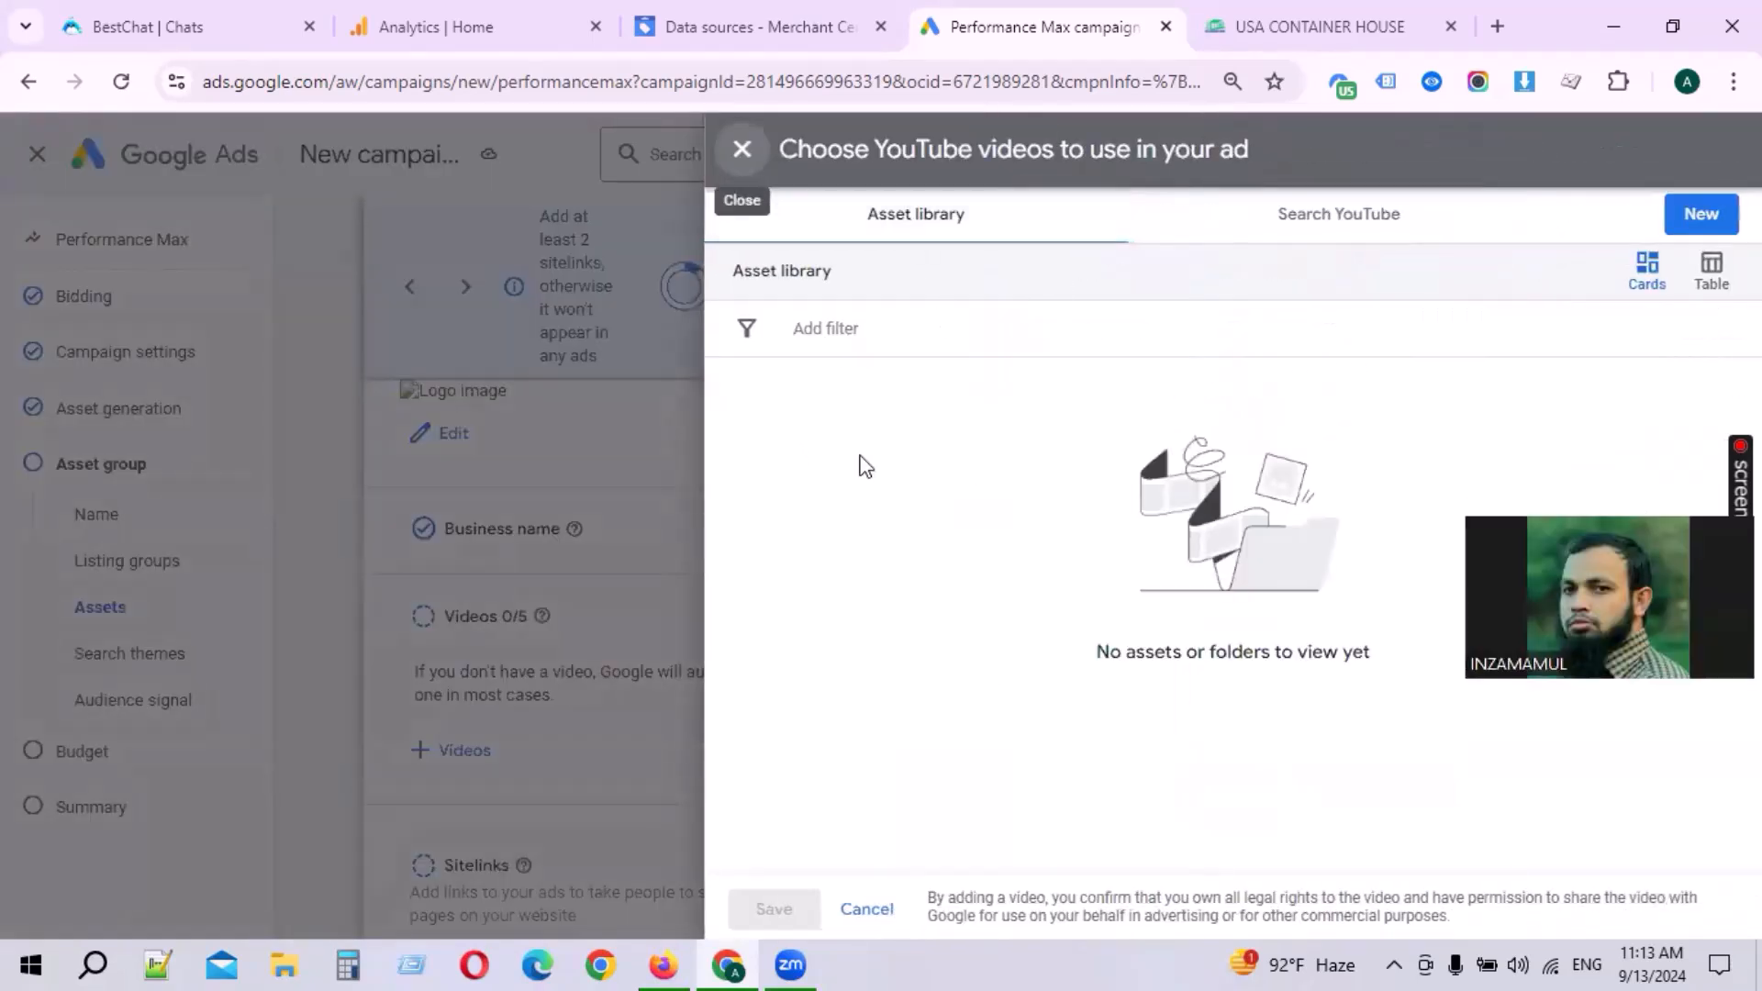
click(798, 275)
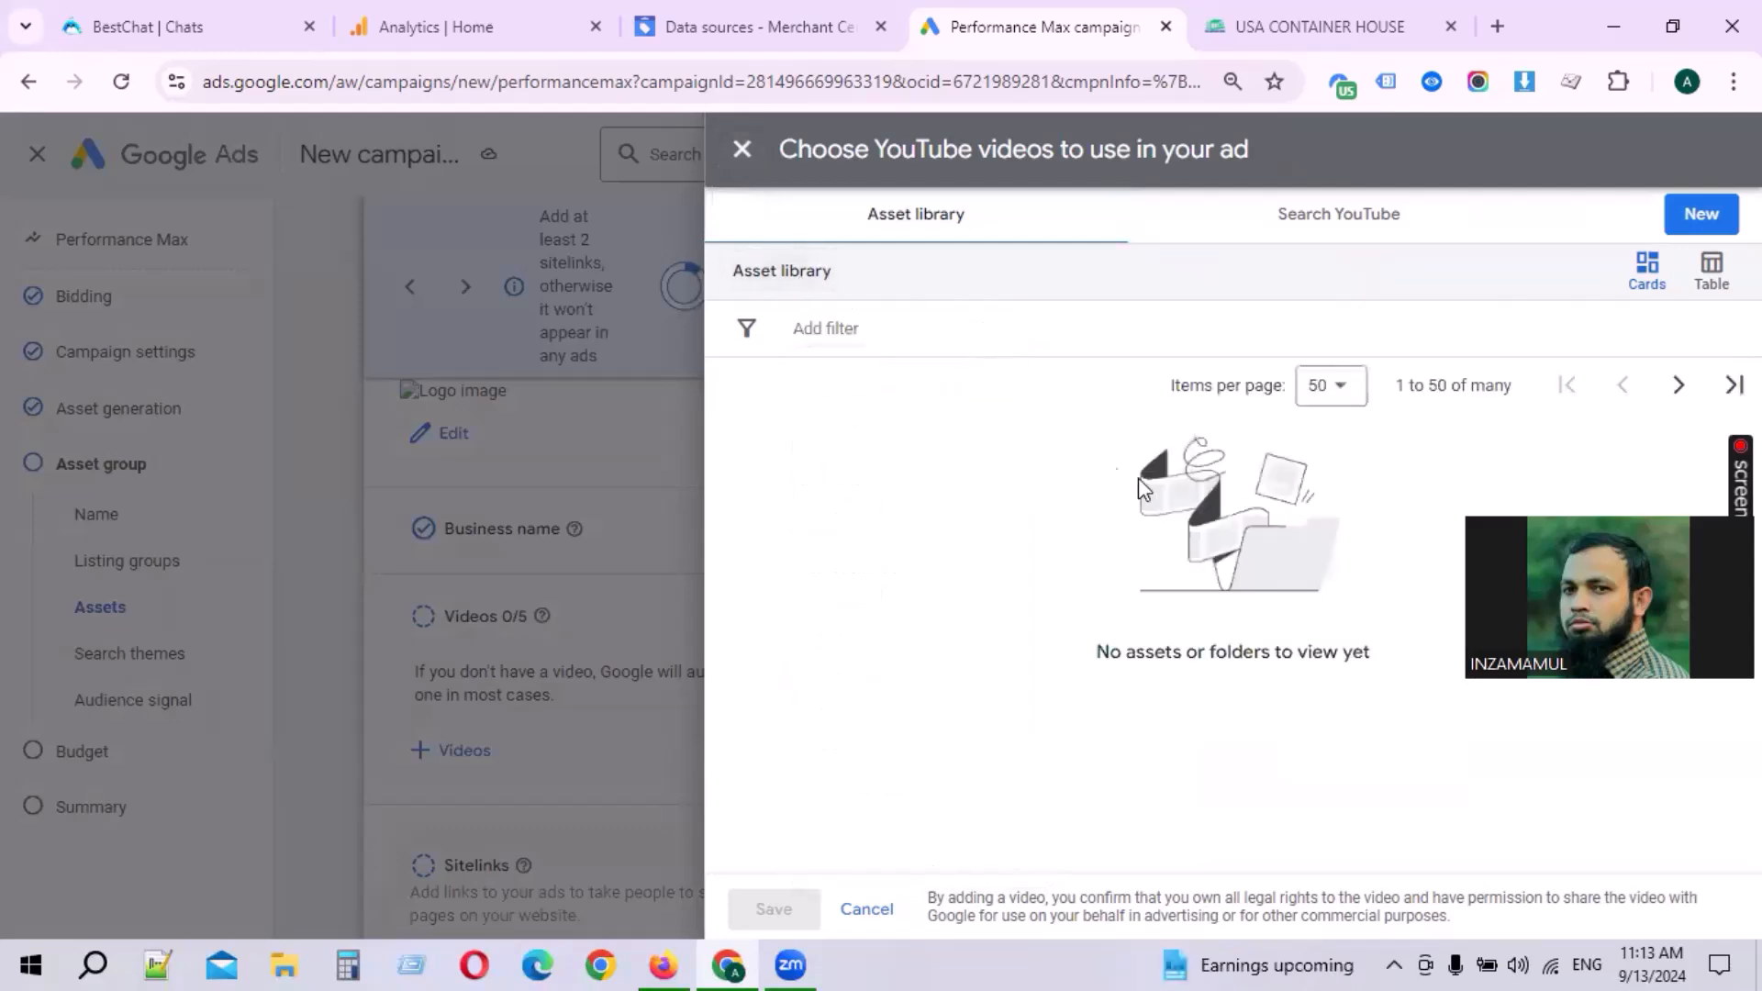
click(1700, 220)
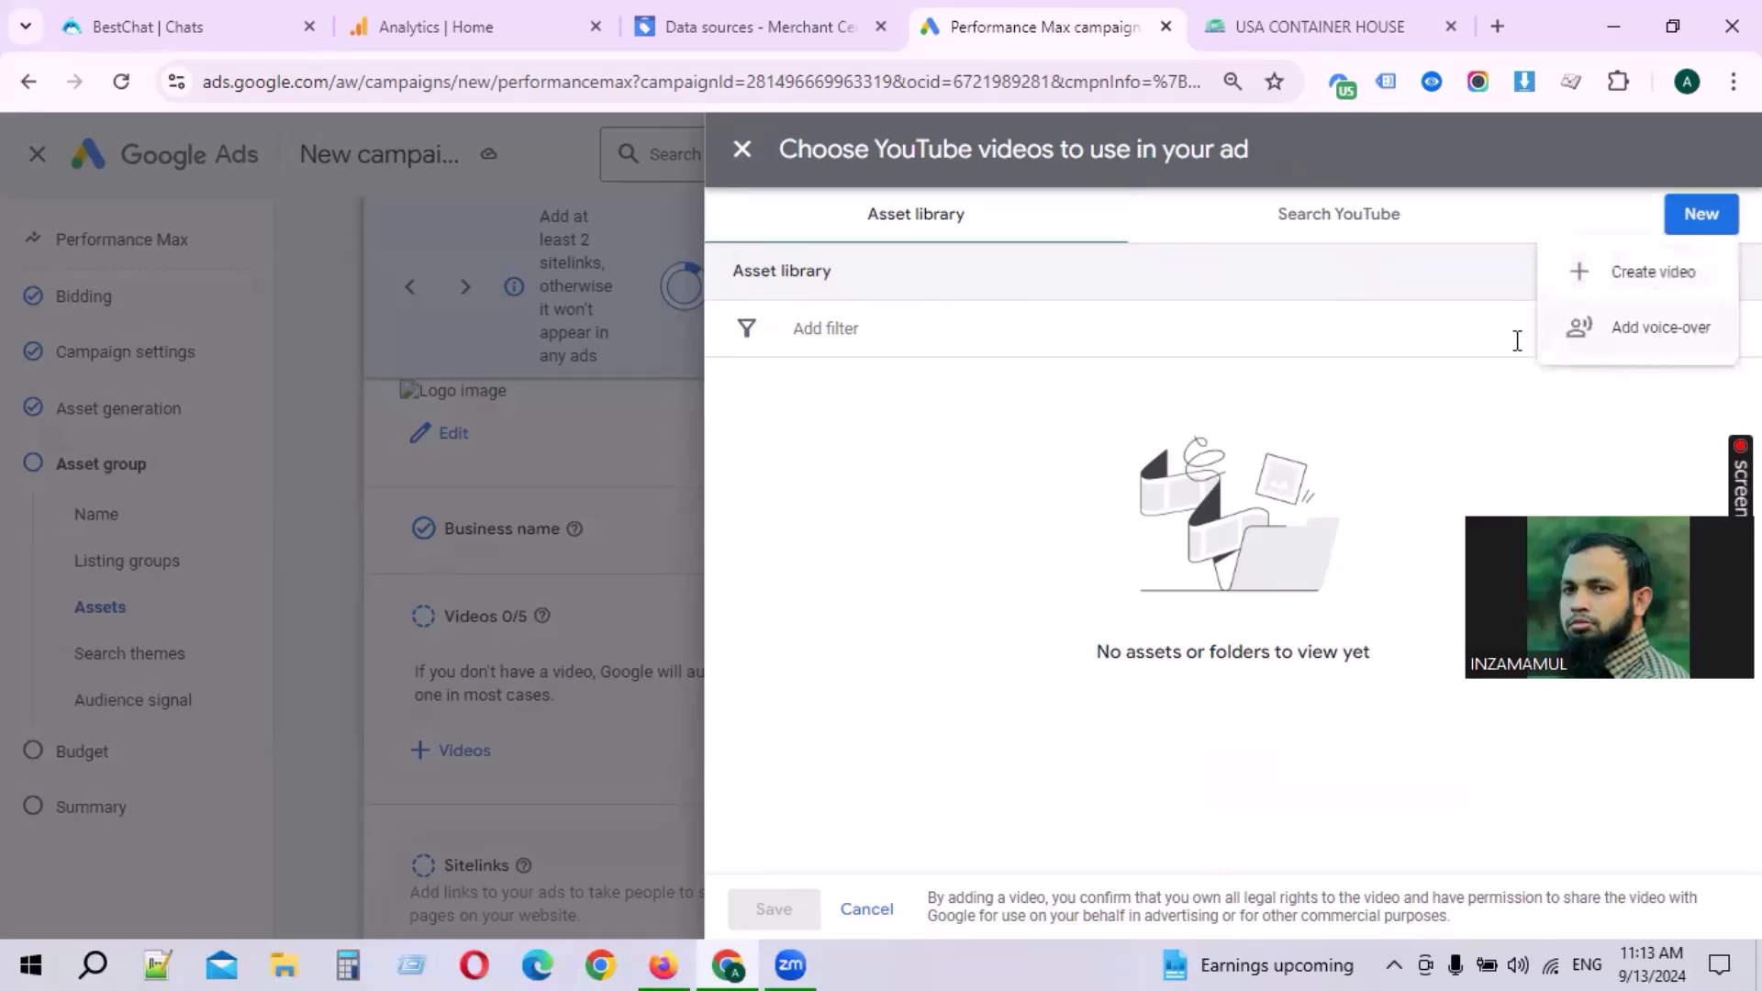
click(1325, 234)
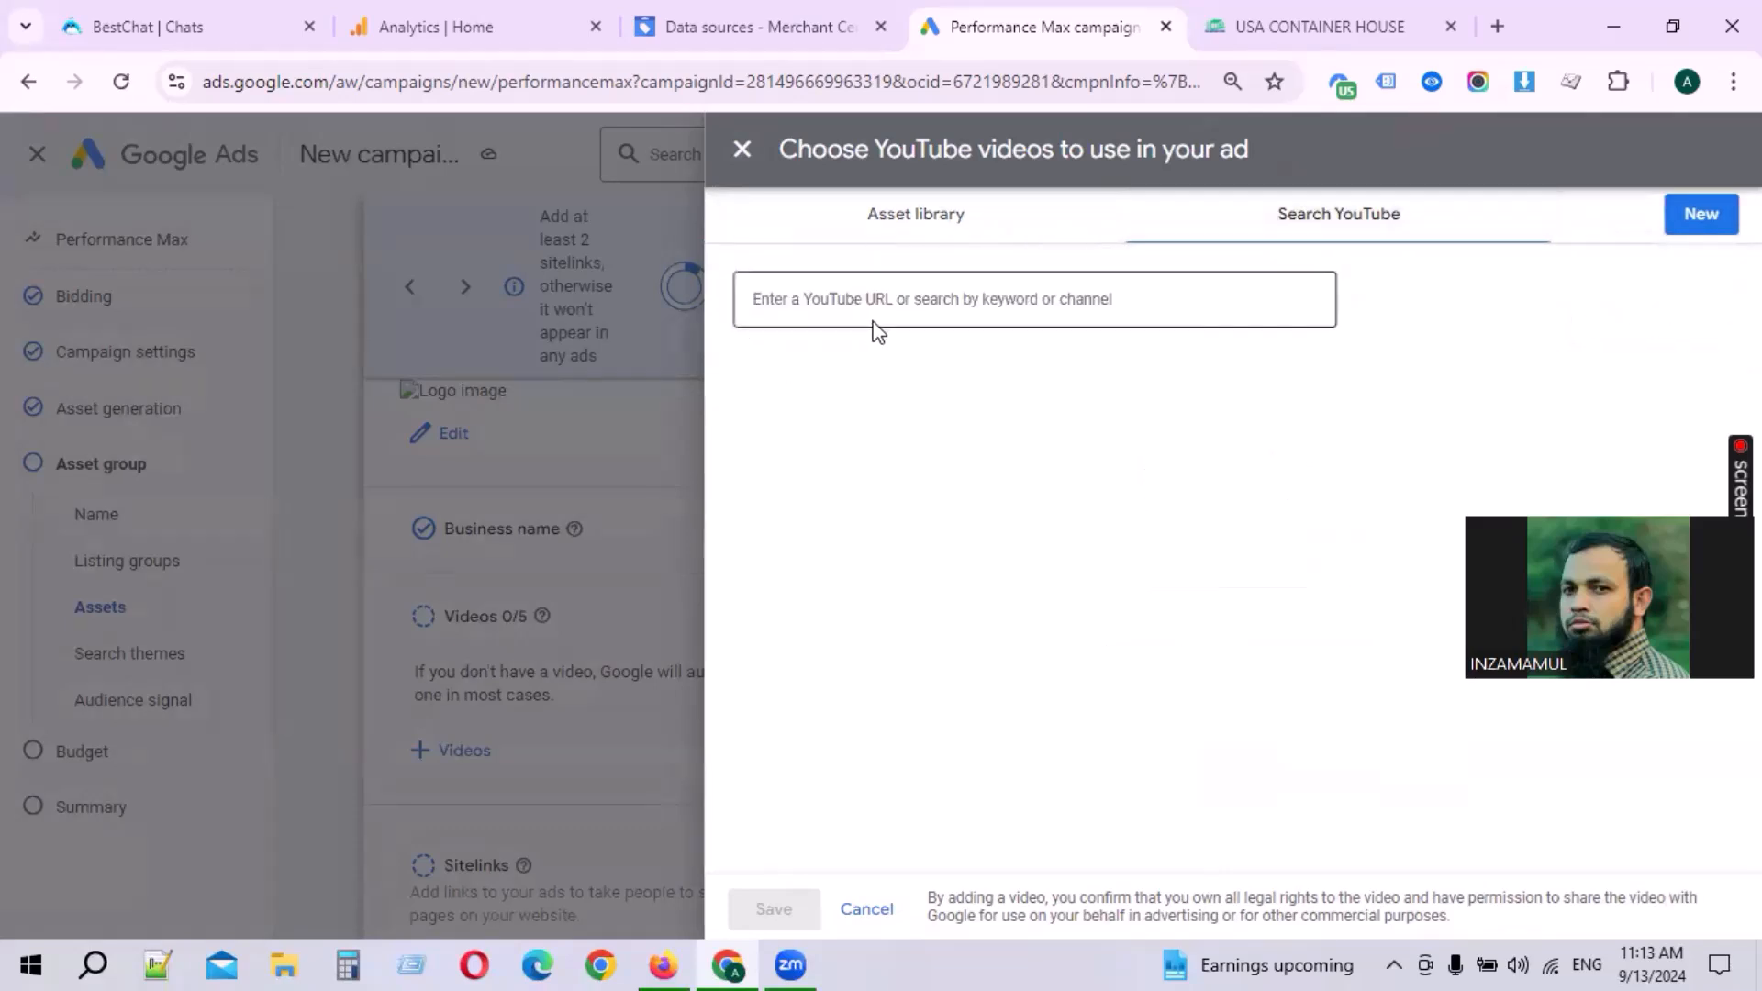
click(928, 302)
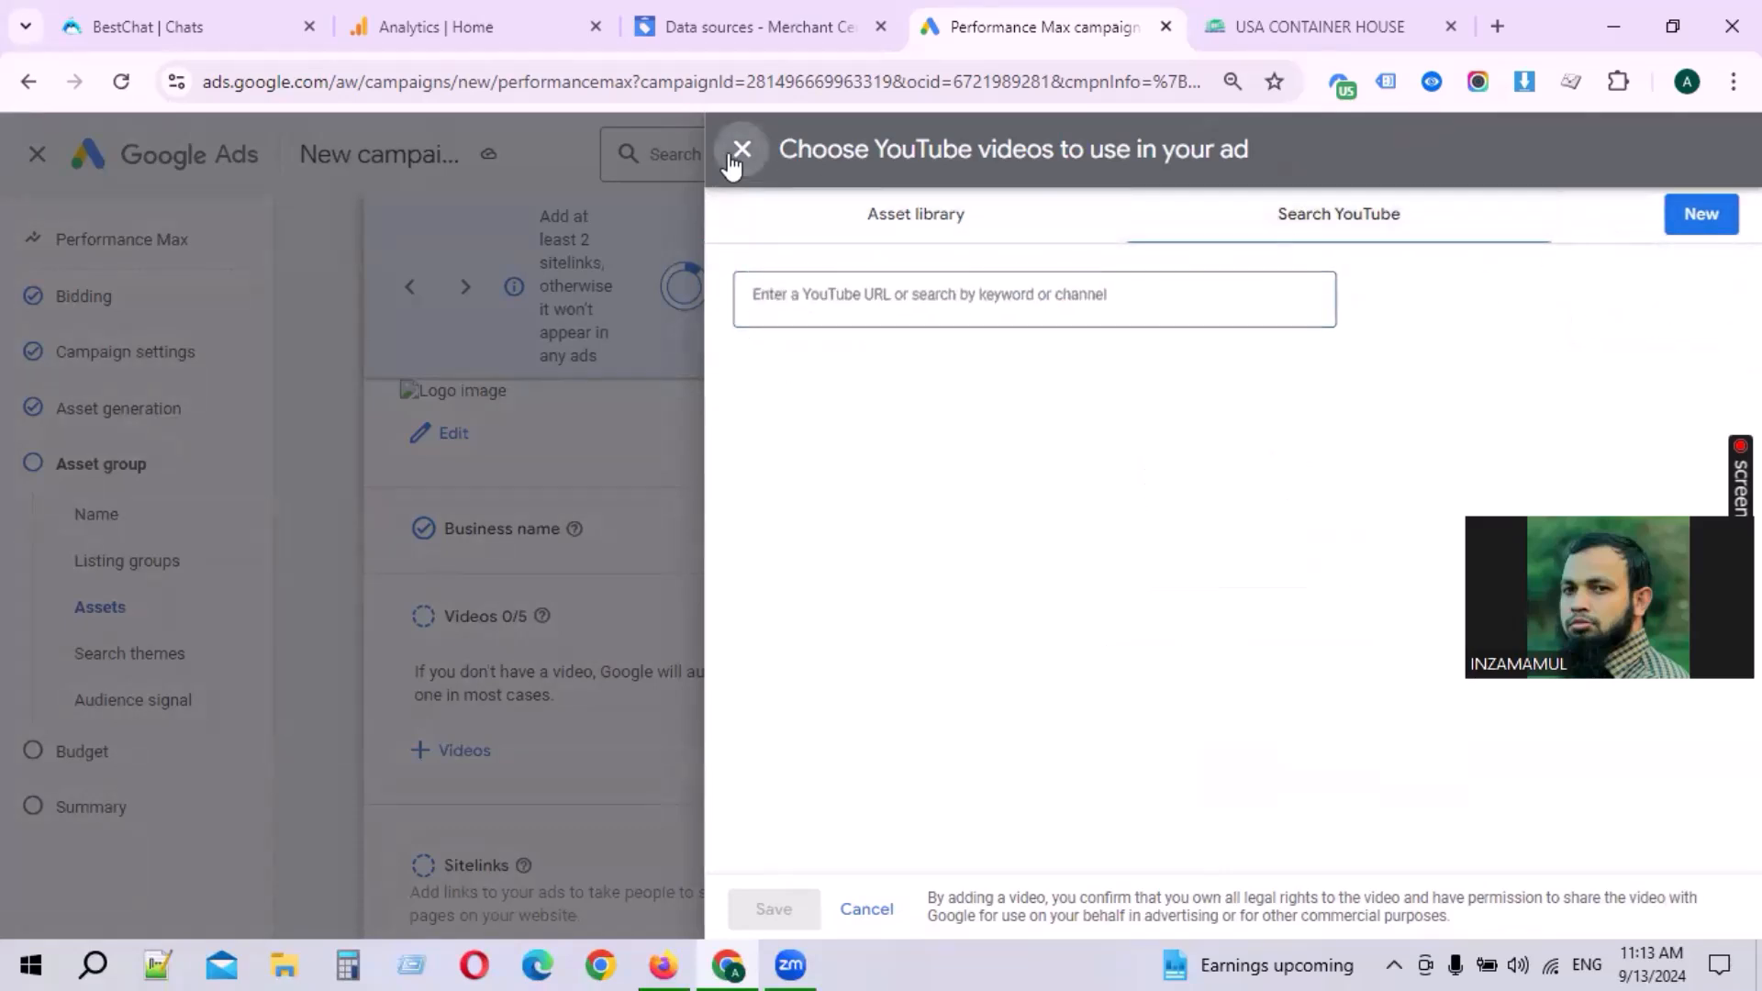
click(738, 151)
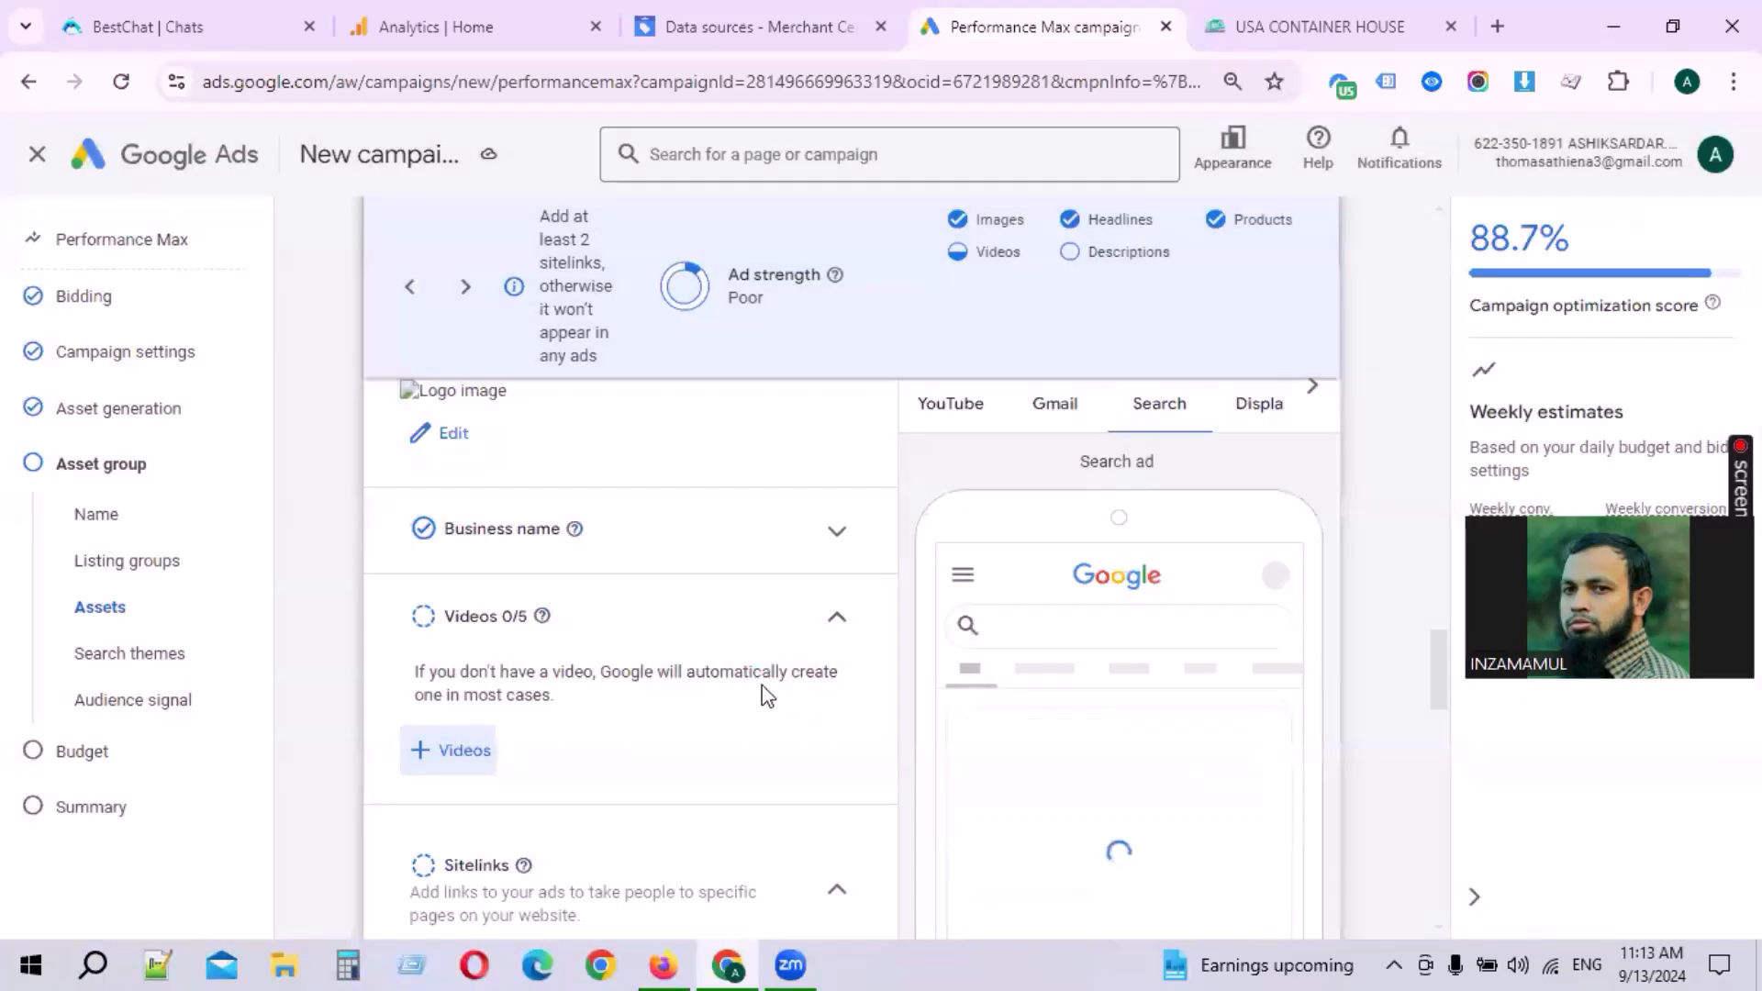
Step: Set the asset group's call to action to Shop now
scroll(655, 690, down, 2)
scroll(593, 690, down, 6)
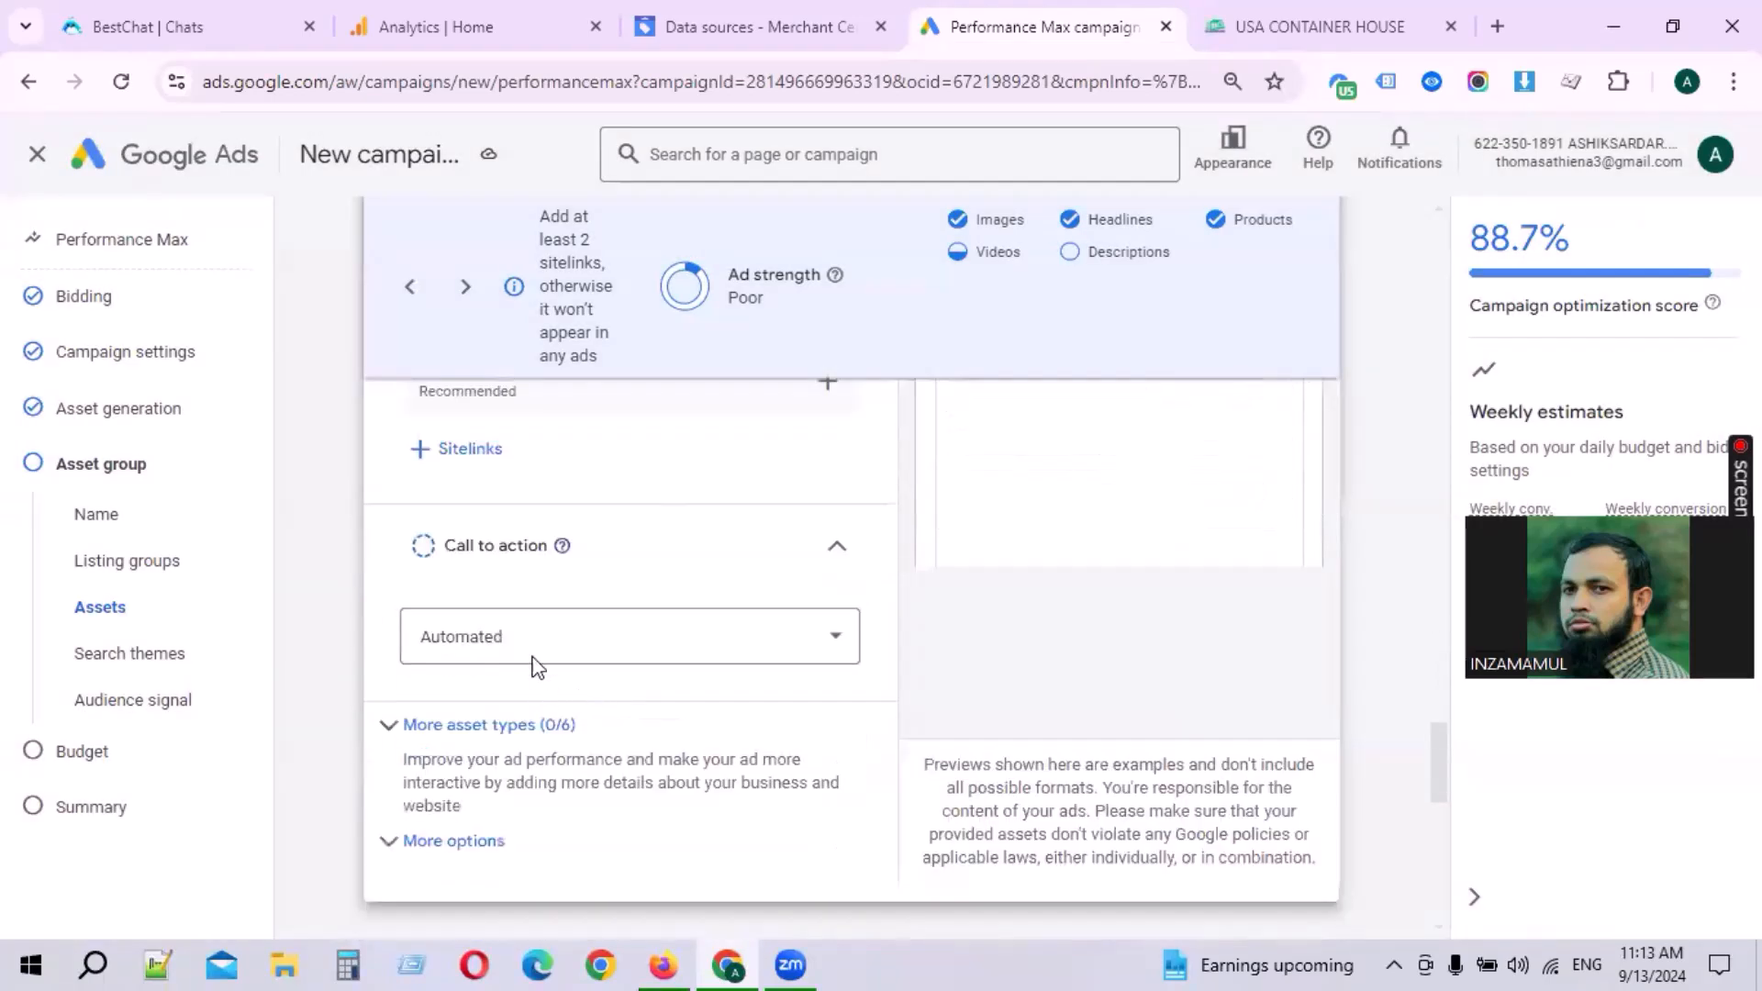
click(484, 545)
click(553, 558)
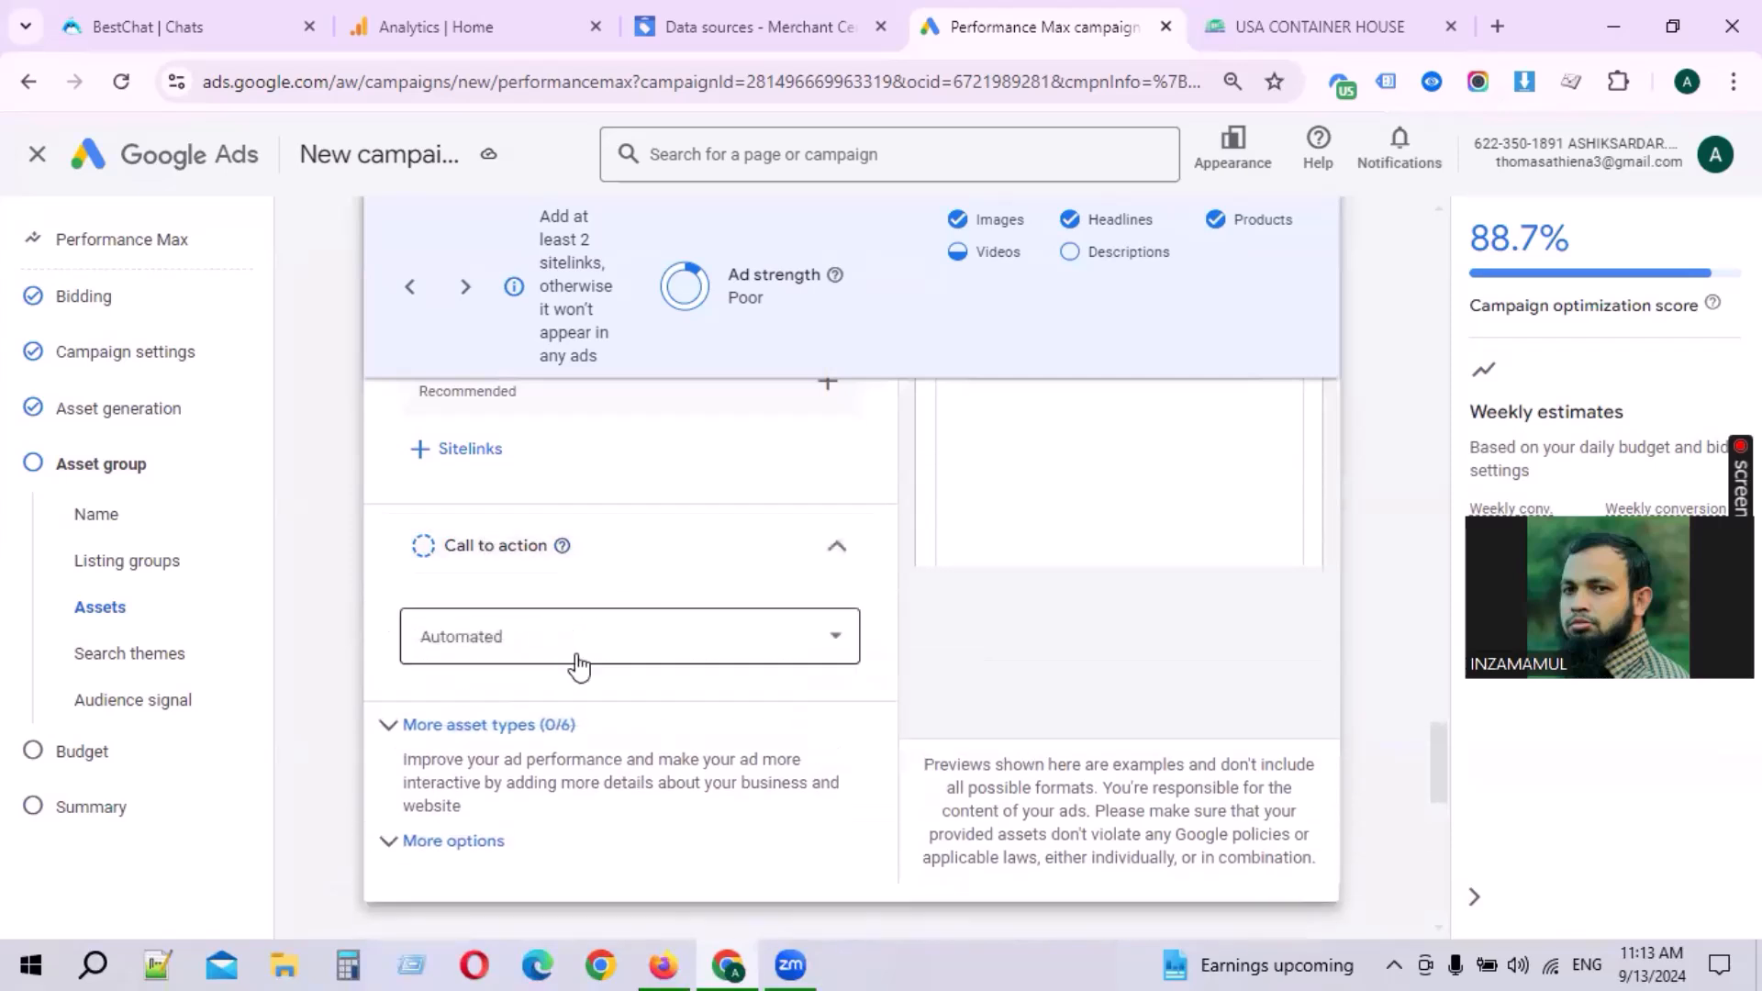
click(531, 642)
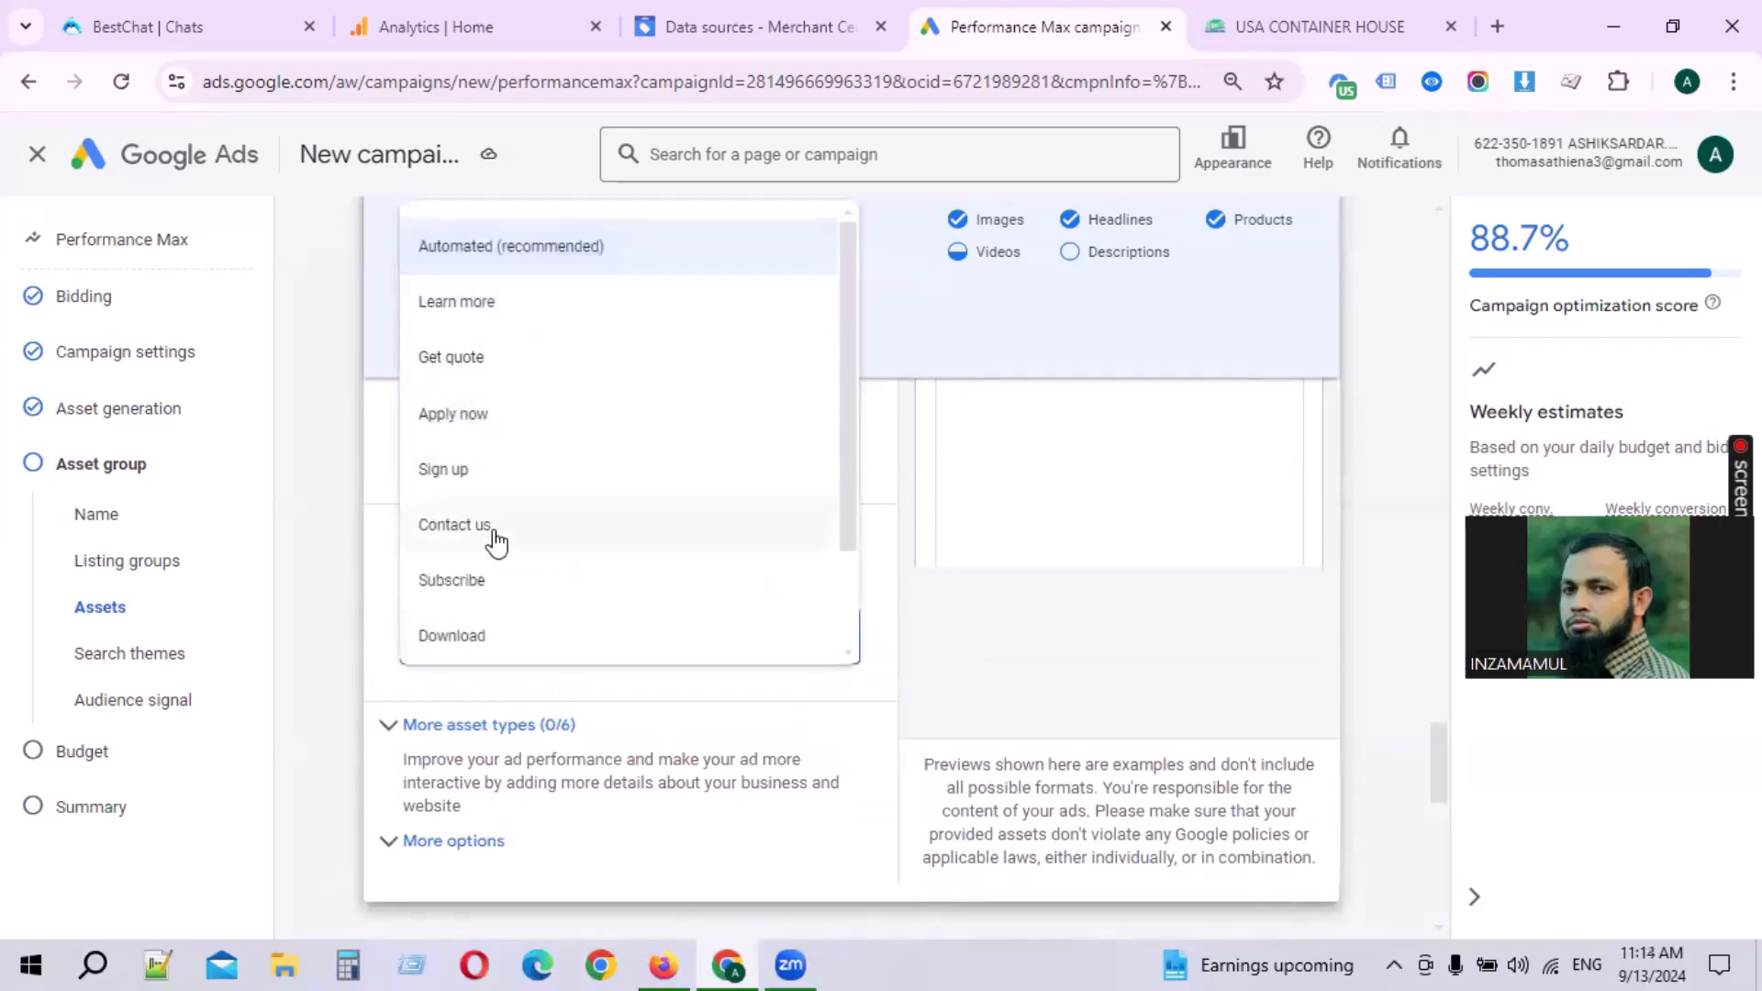
click(476, 478)
click(531, 643)
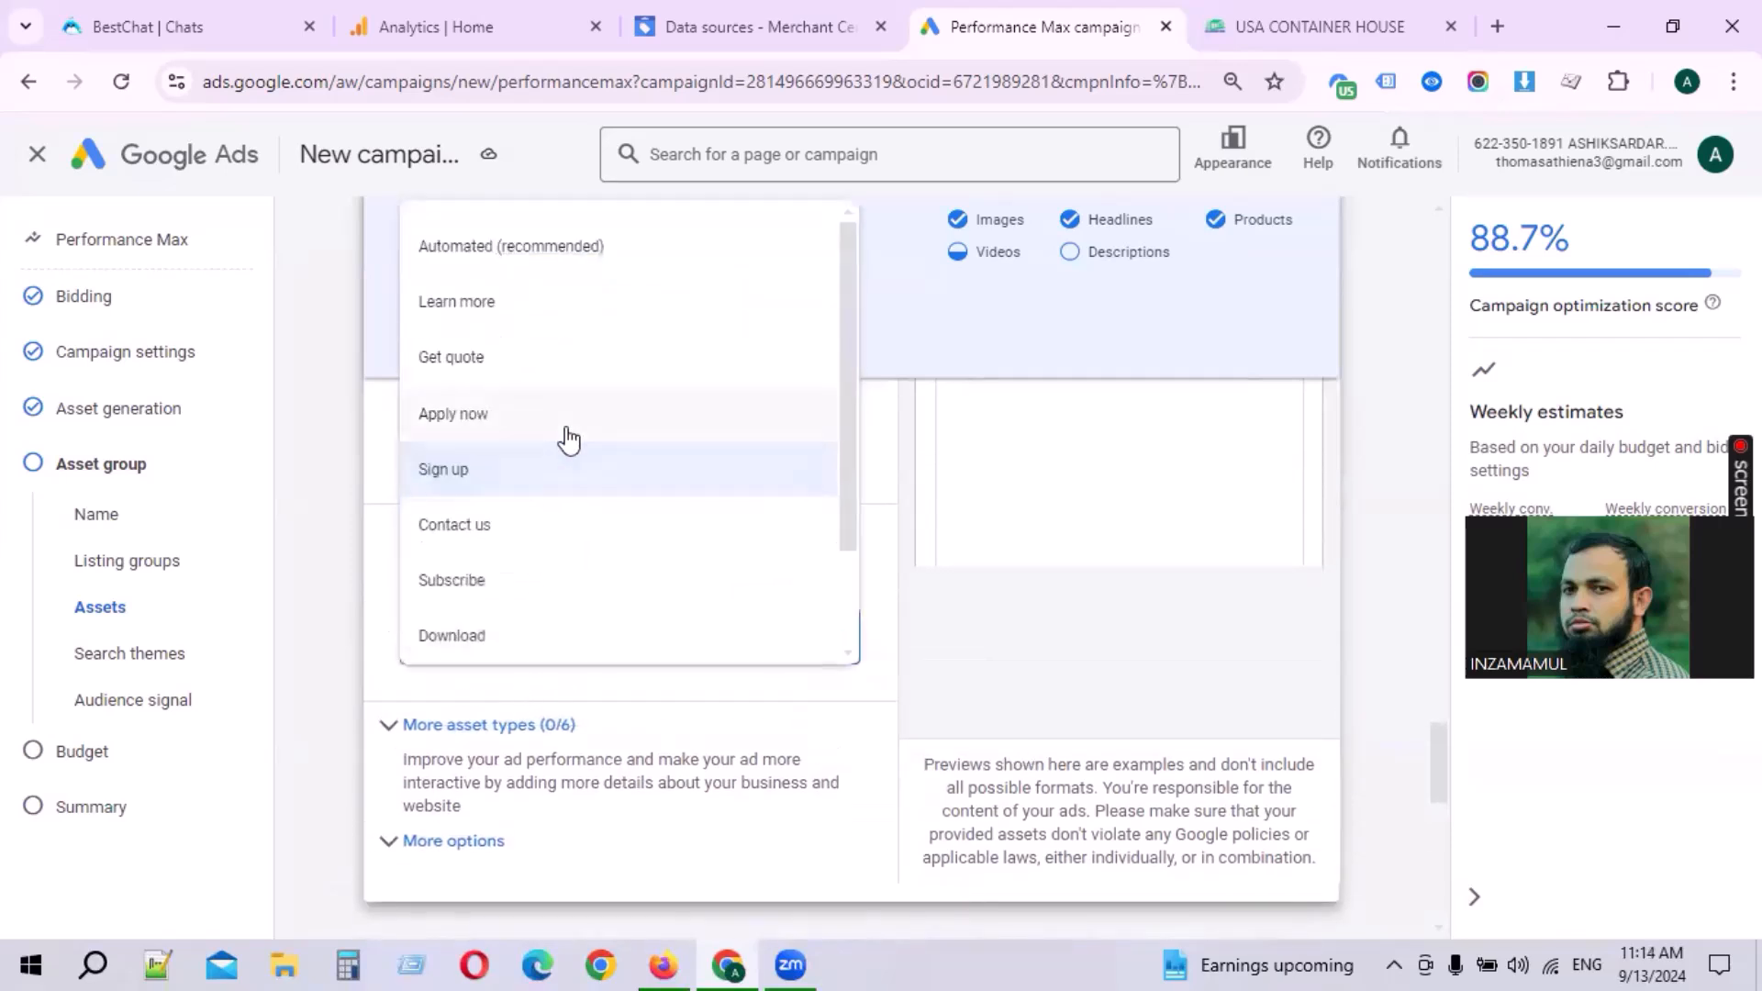
click(492, 620)
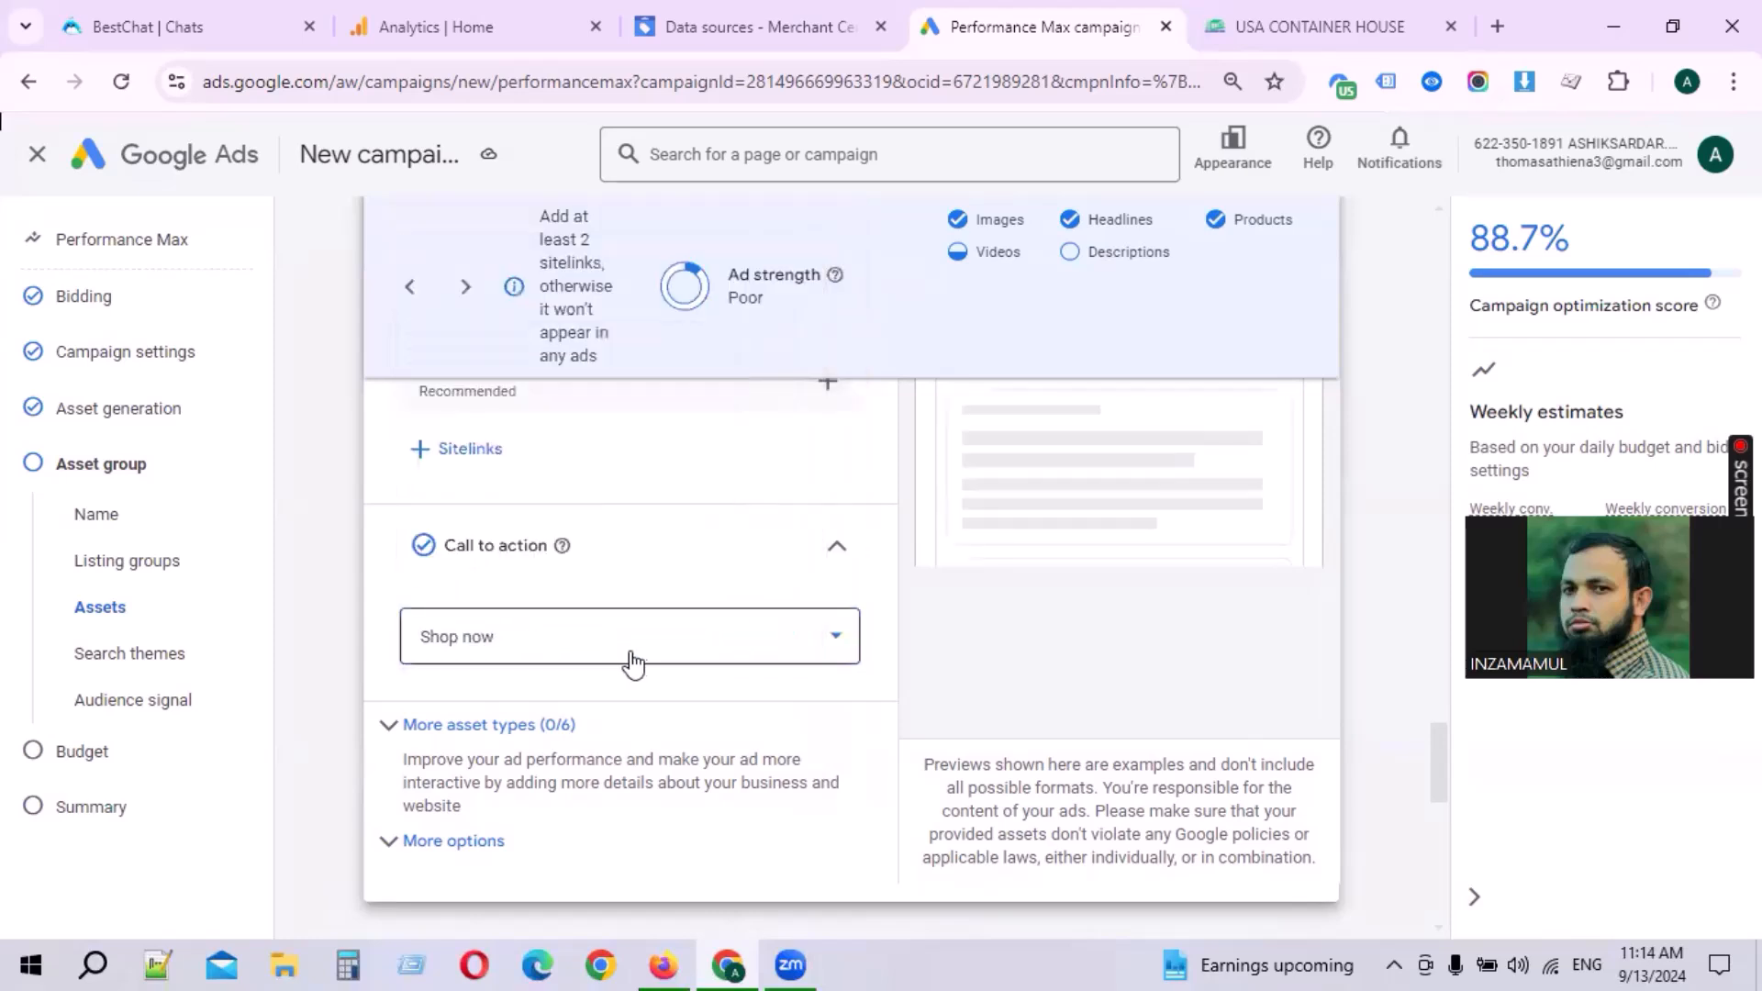
click(619, 659)
scroll(584, 532, up, 3)
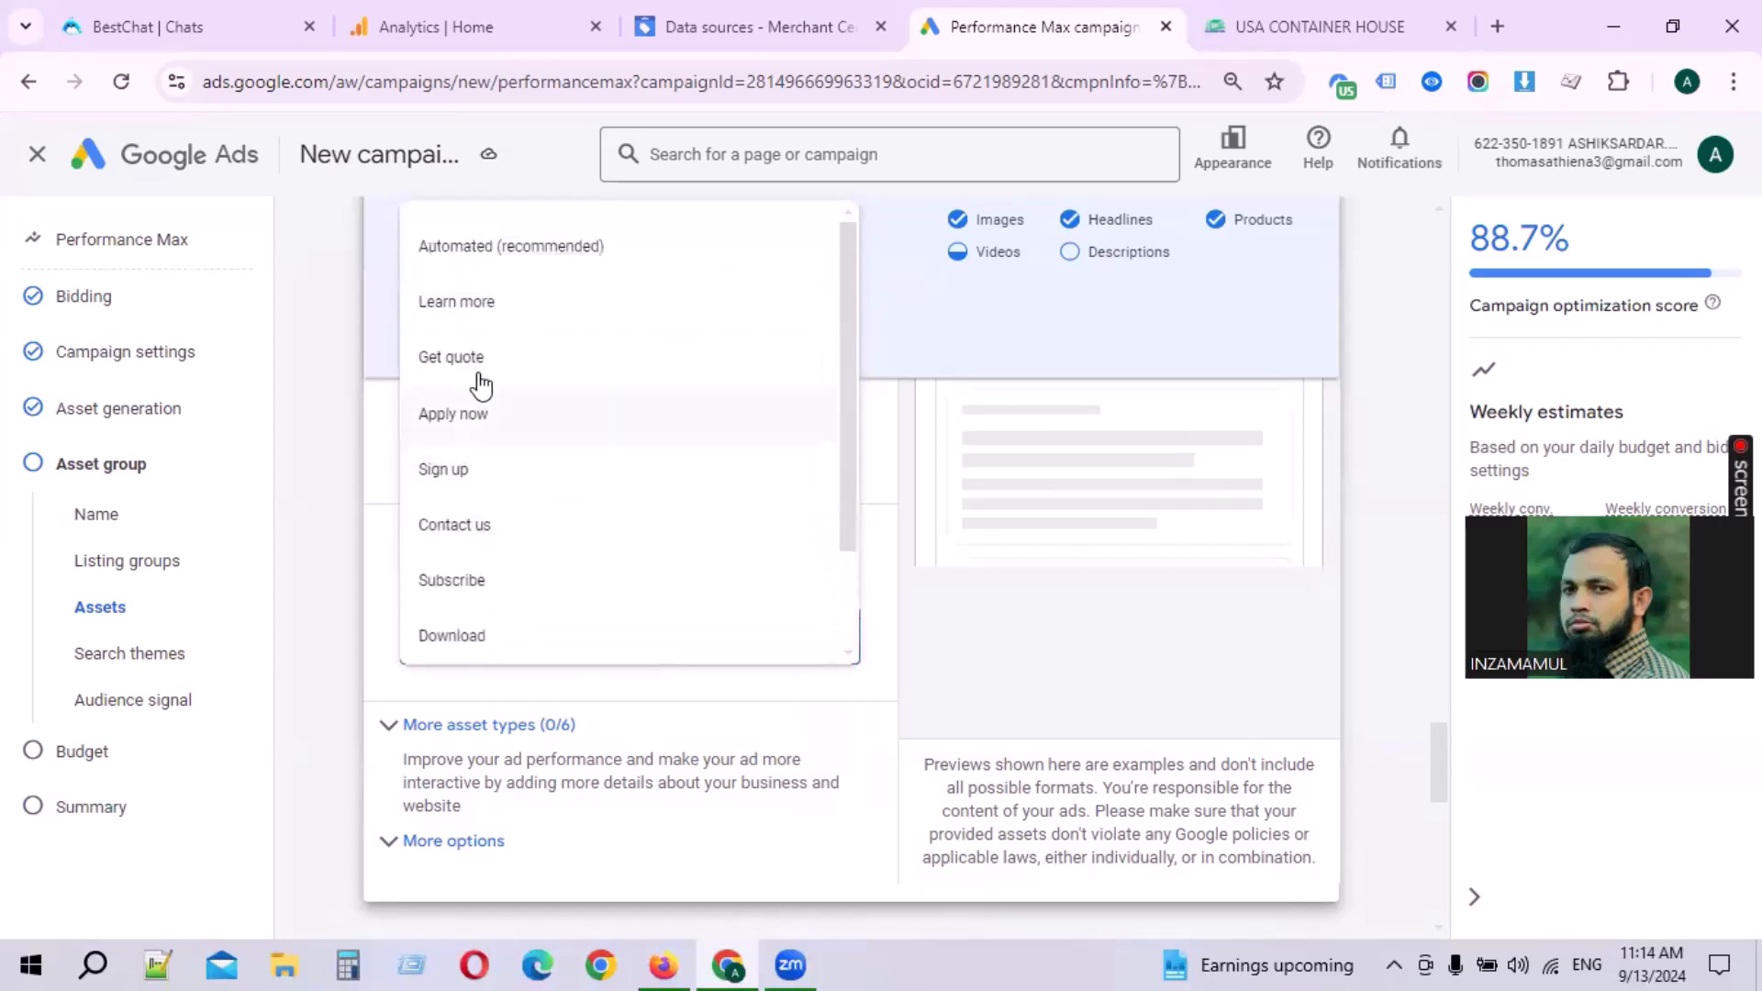
scroll(538, 477, down, 3)
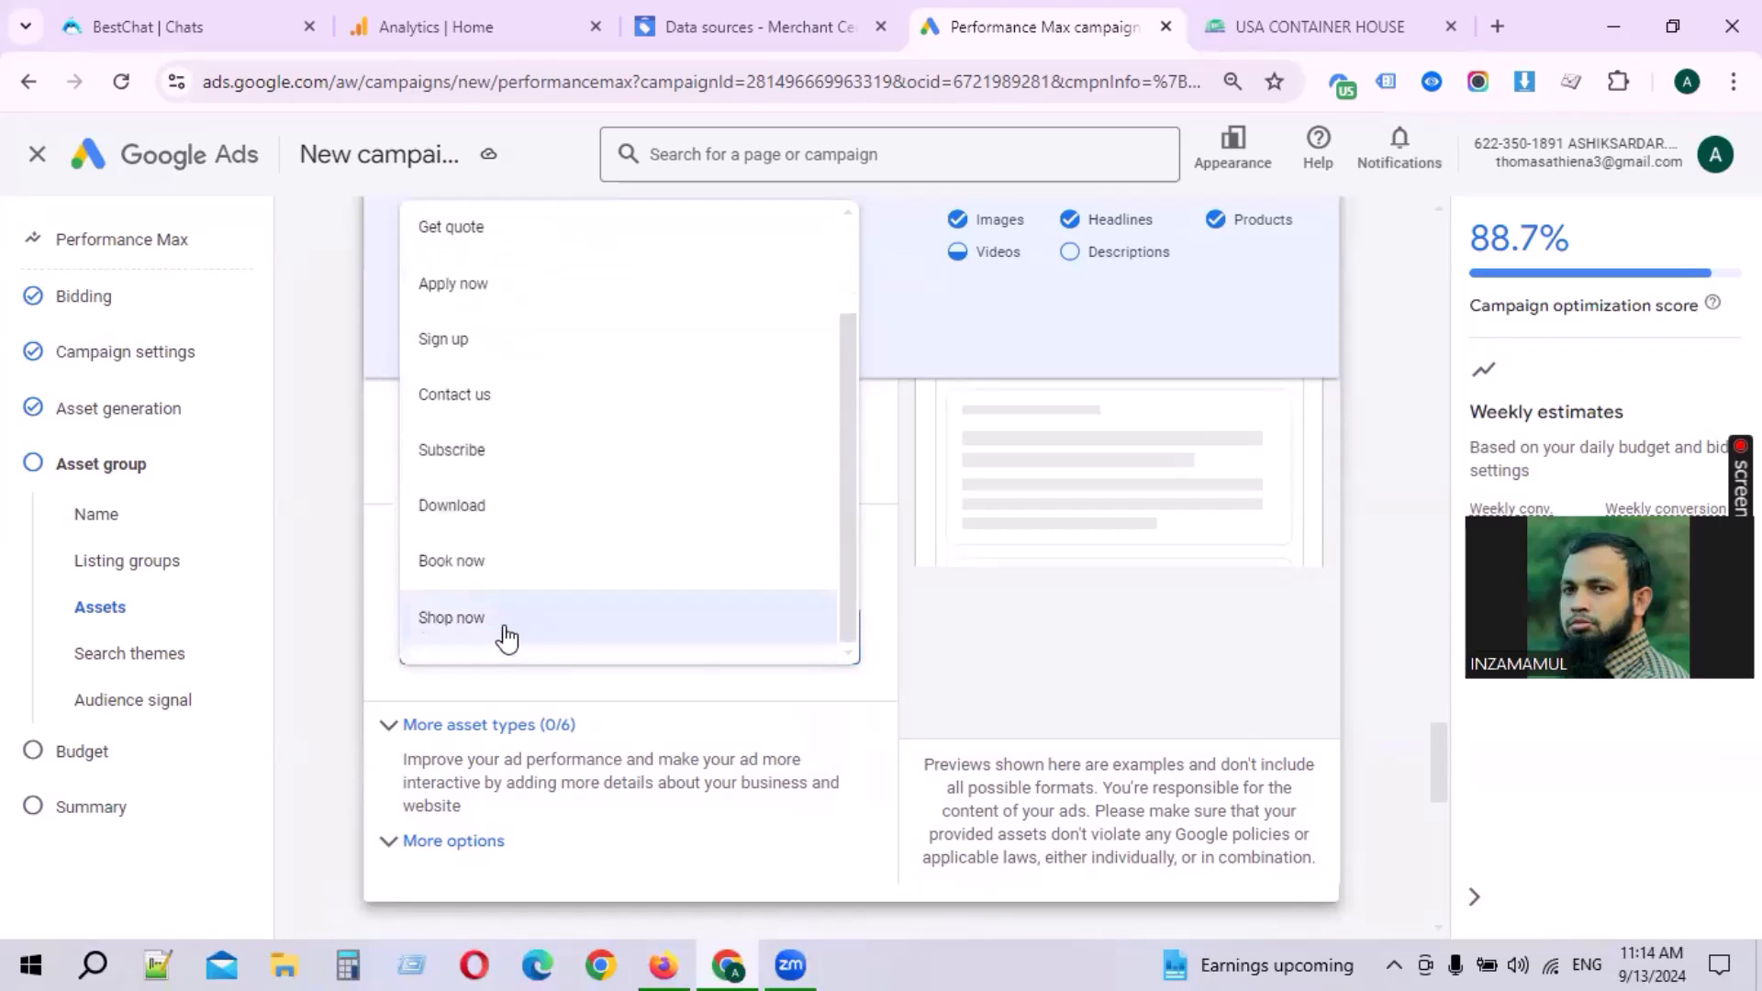
click(493, 620)
click(580, 662)
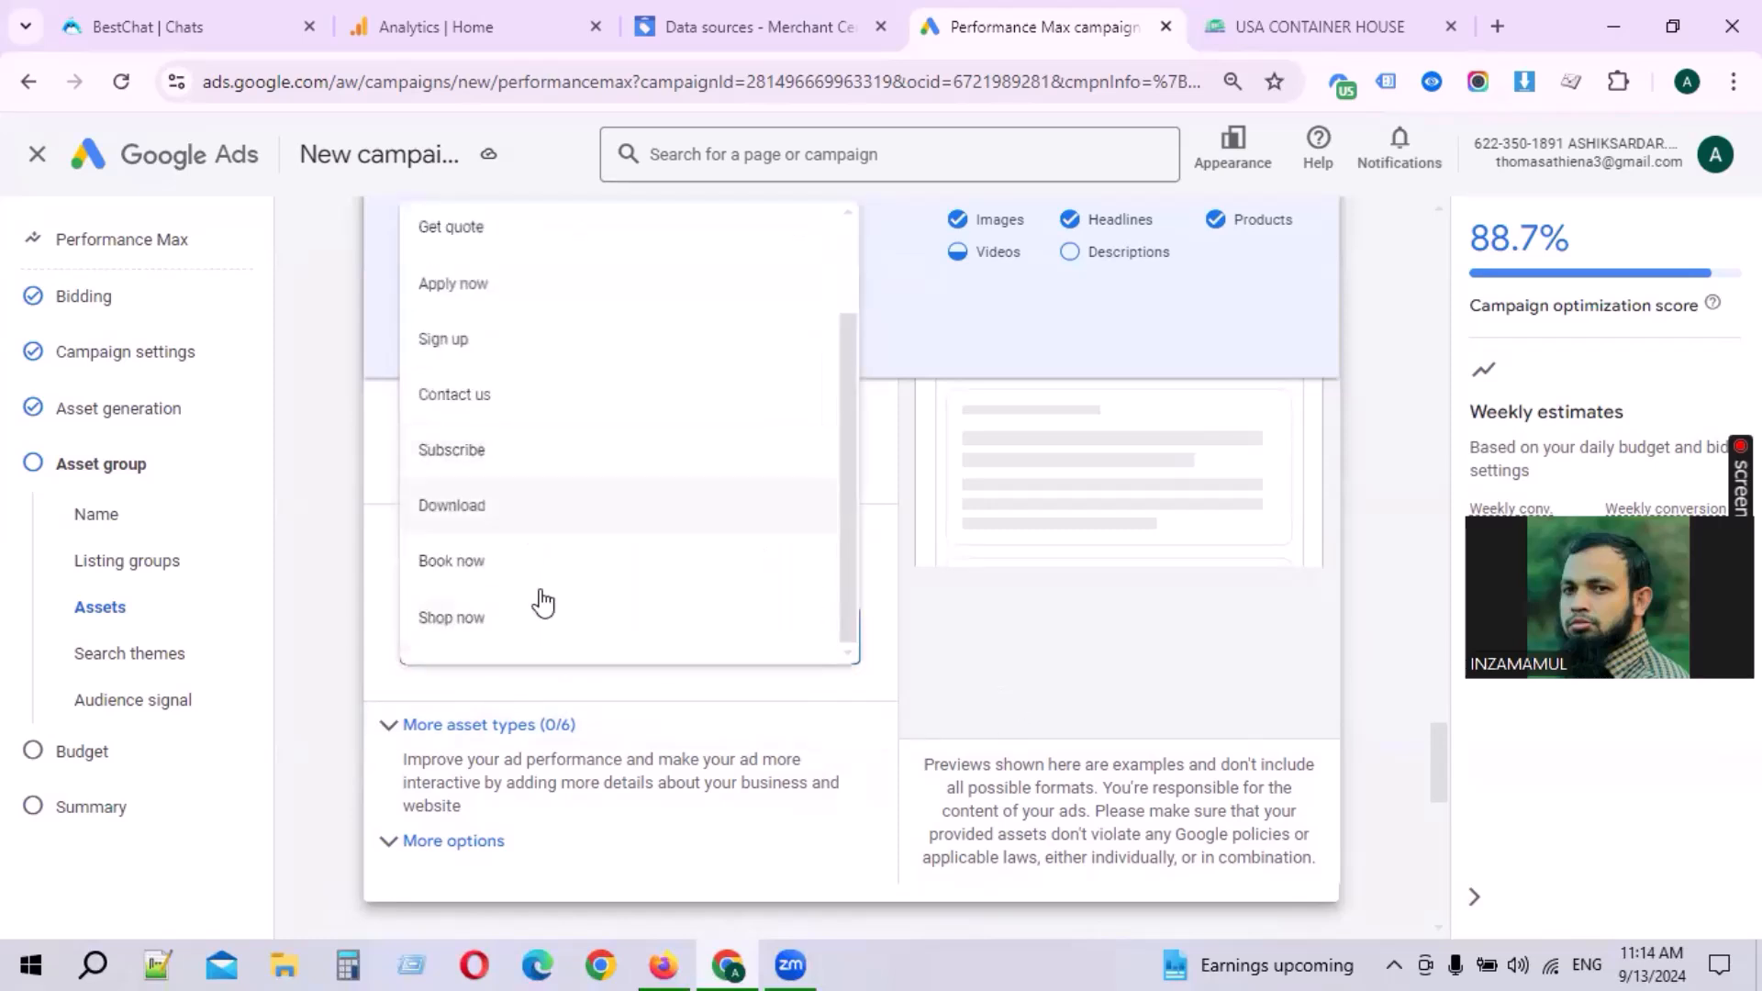
click(475, 629)
Step: Leave the search themes and audience signal empty and continue to the budget step
scroll(435, 719, down, 5)
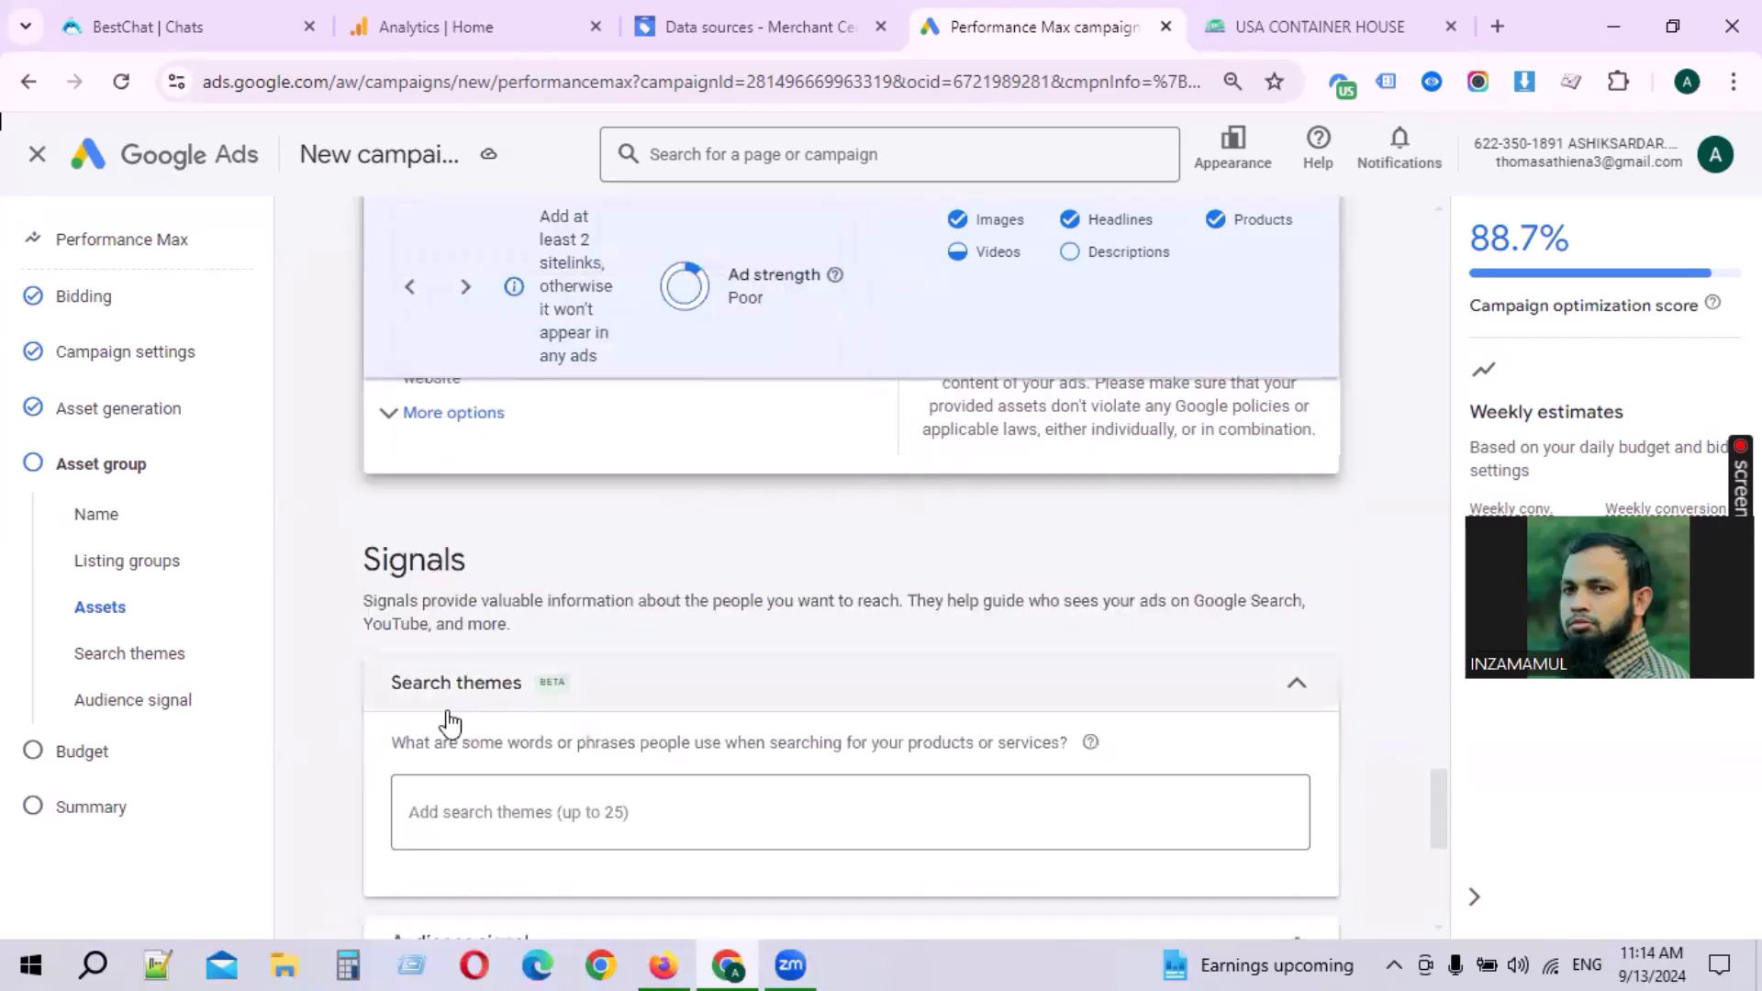
scroll(598, 735, down, 2)
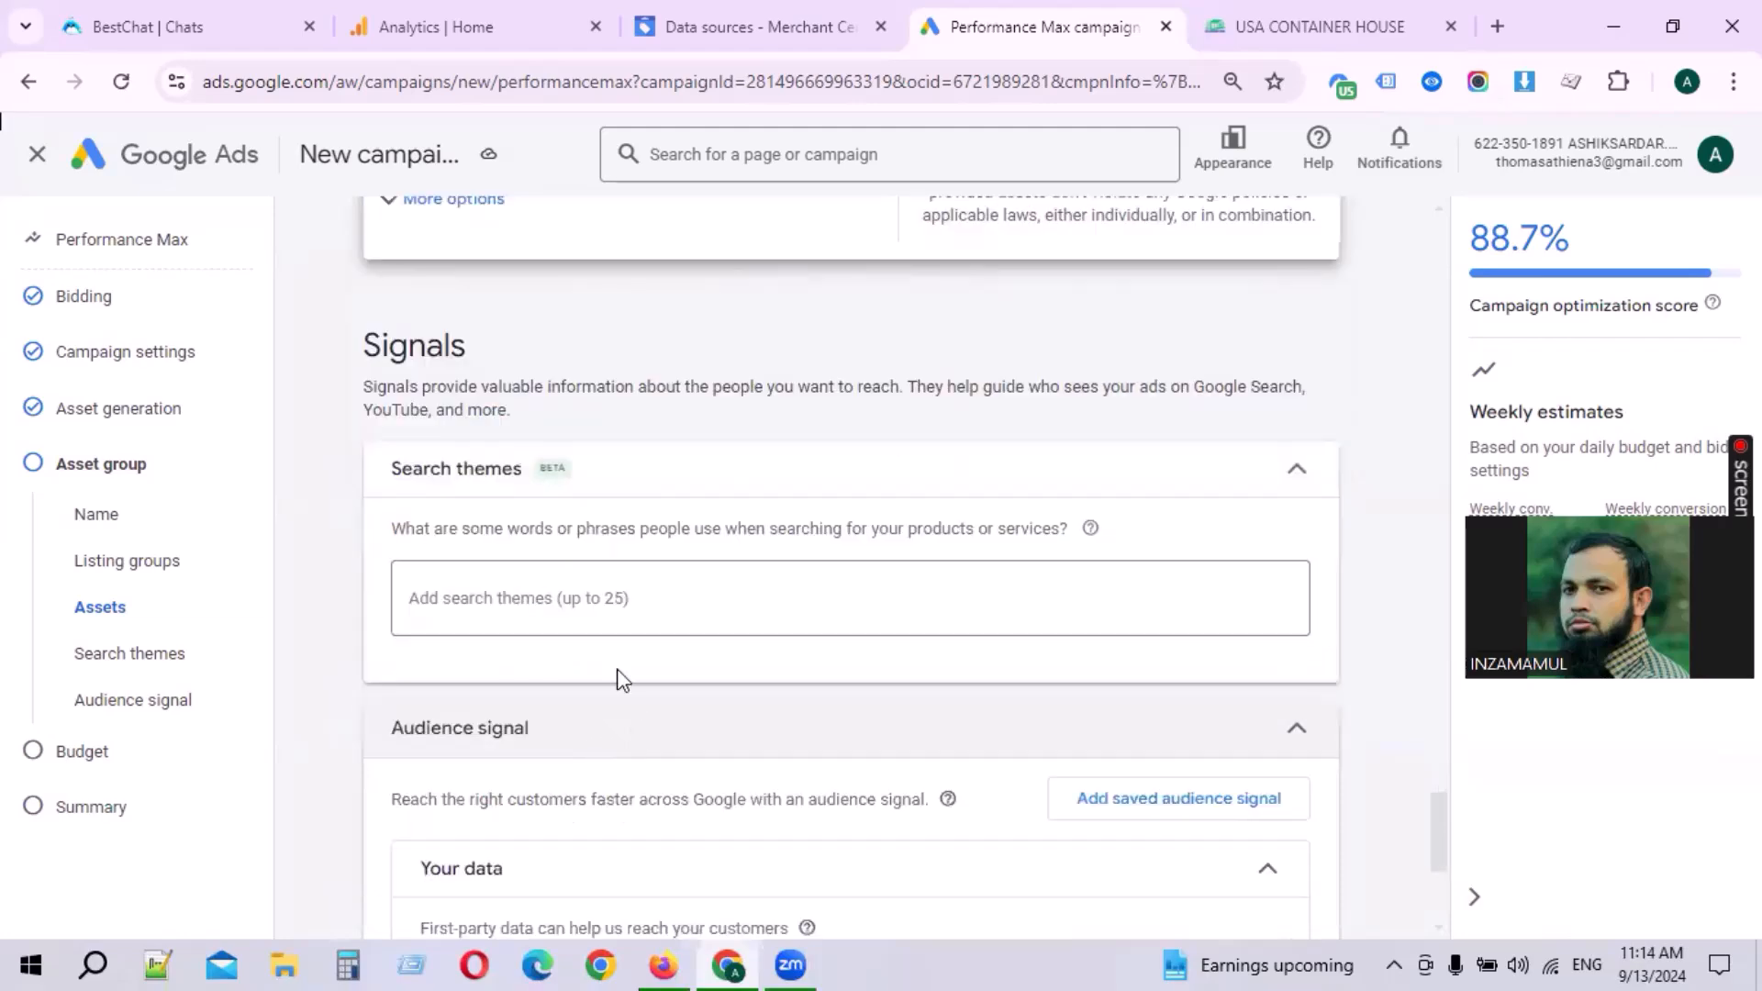
scroll(602, 618, down, 4)
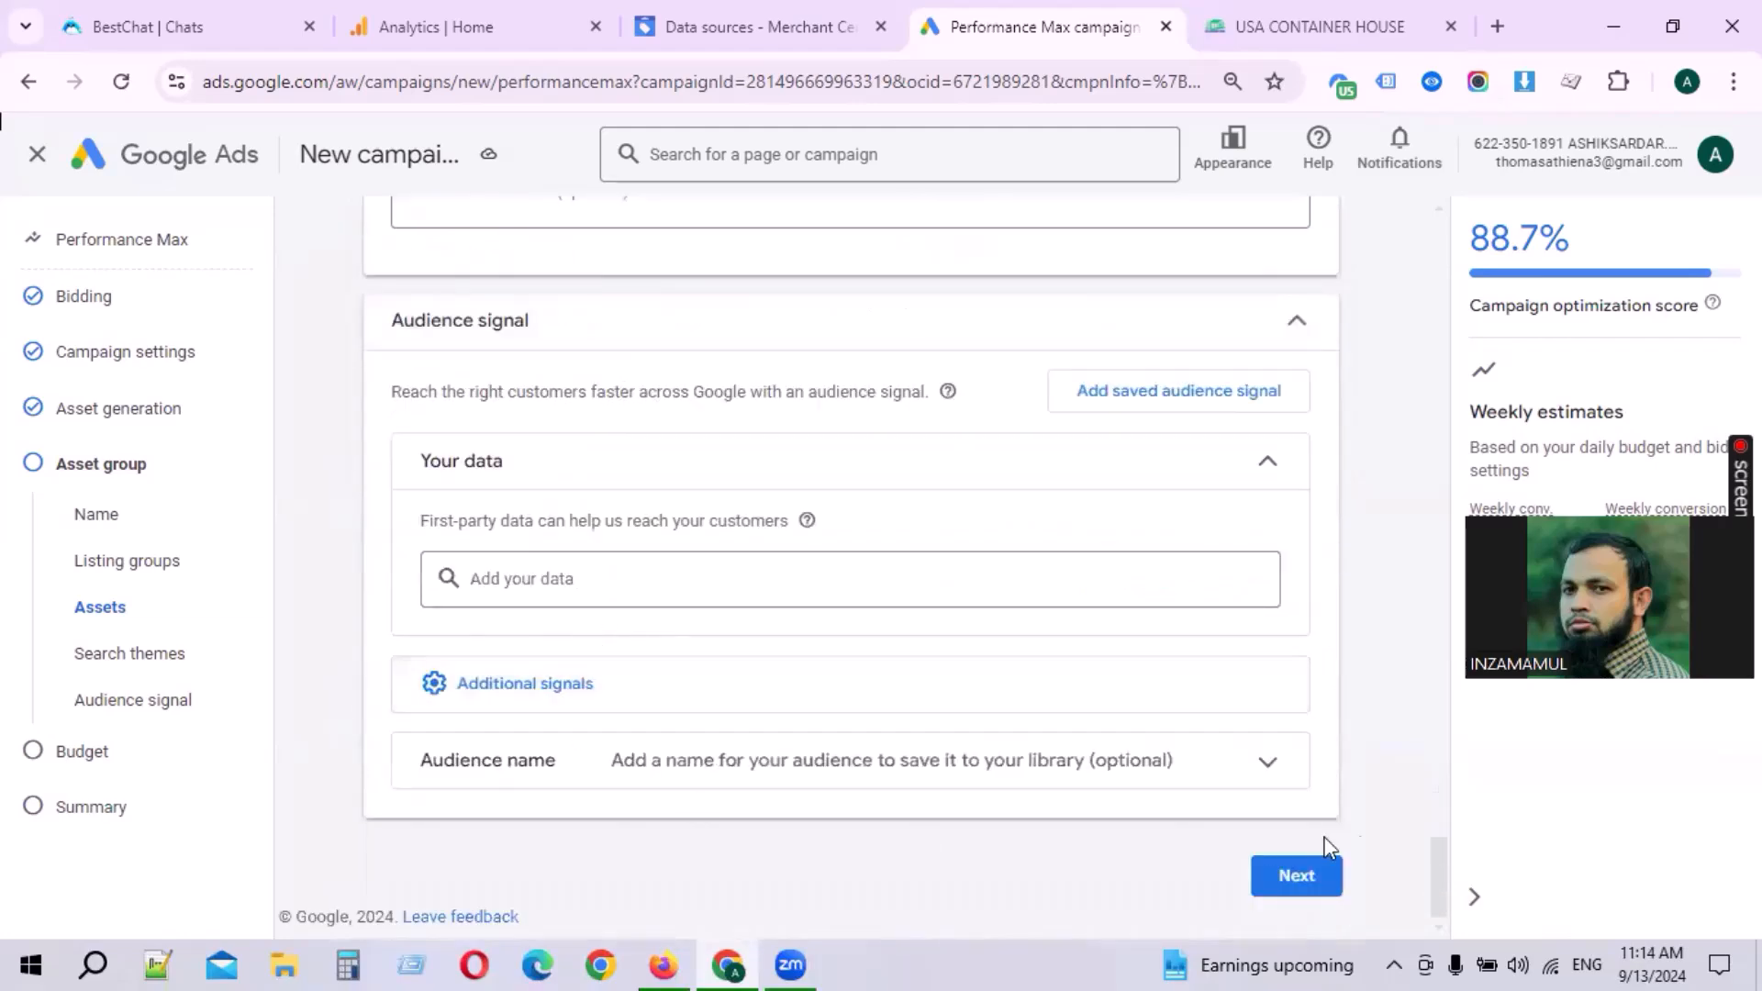
click(1296, 876)
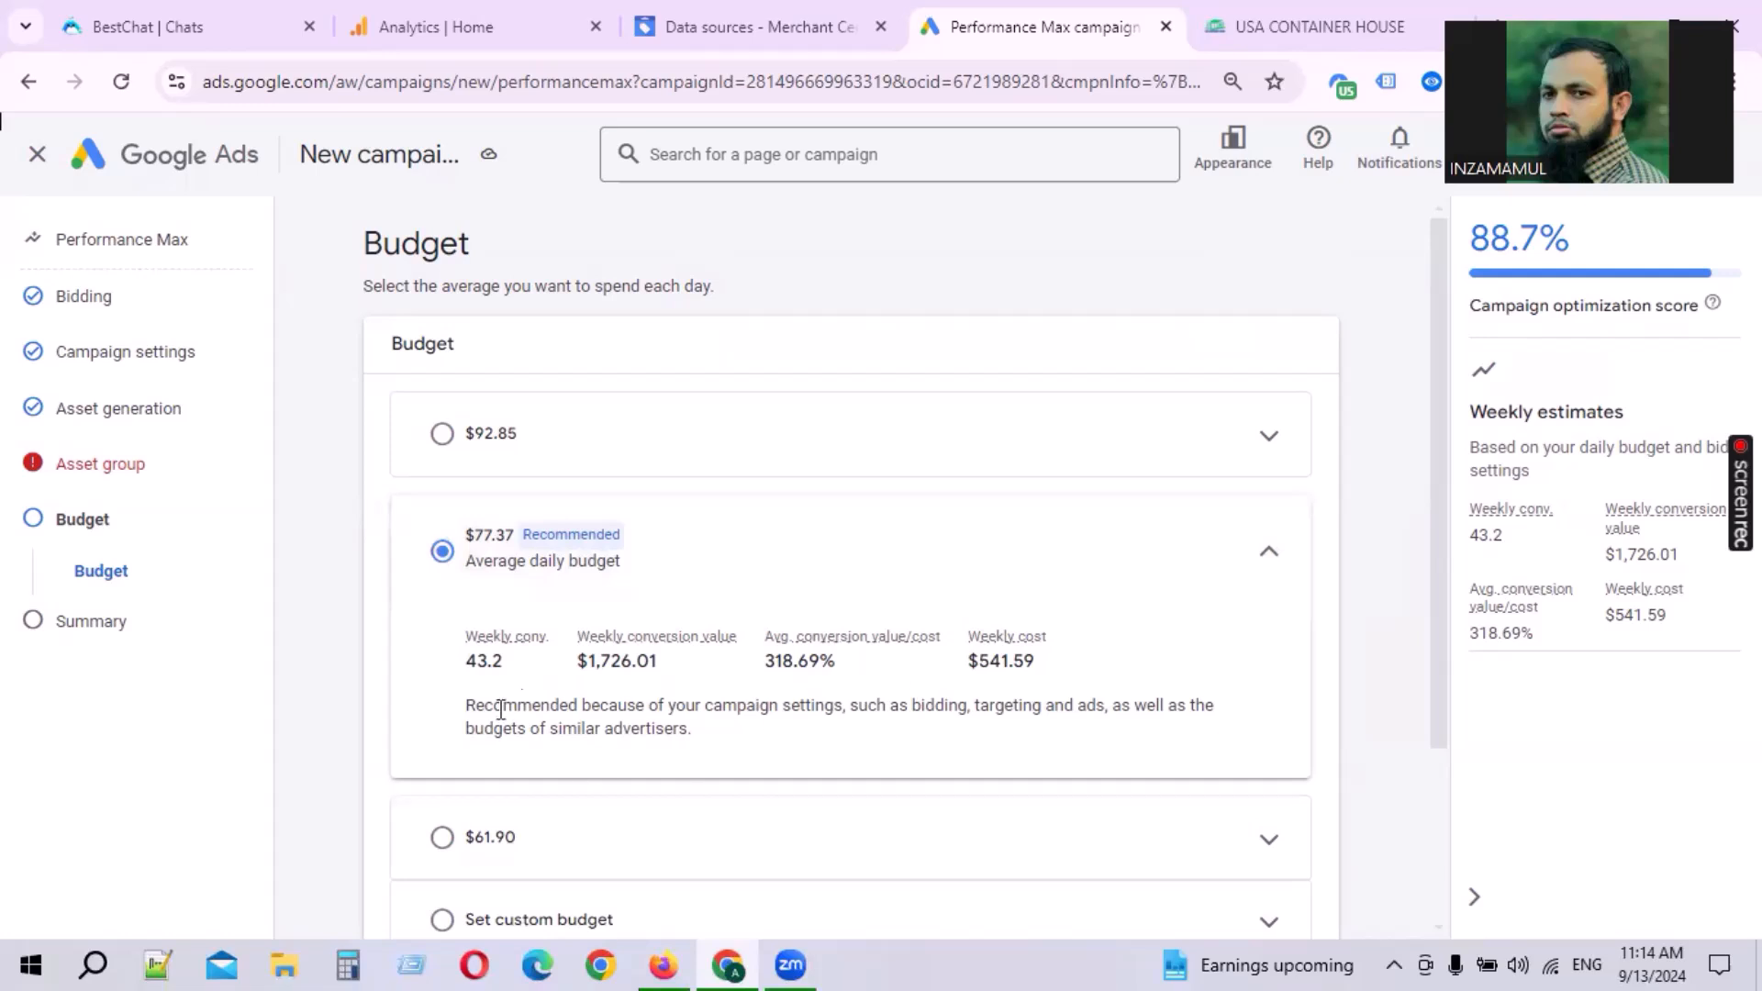
Step: Set a custom average daily budget of $20.00
scroll(551, 789, down, 2)
click(579, 714)
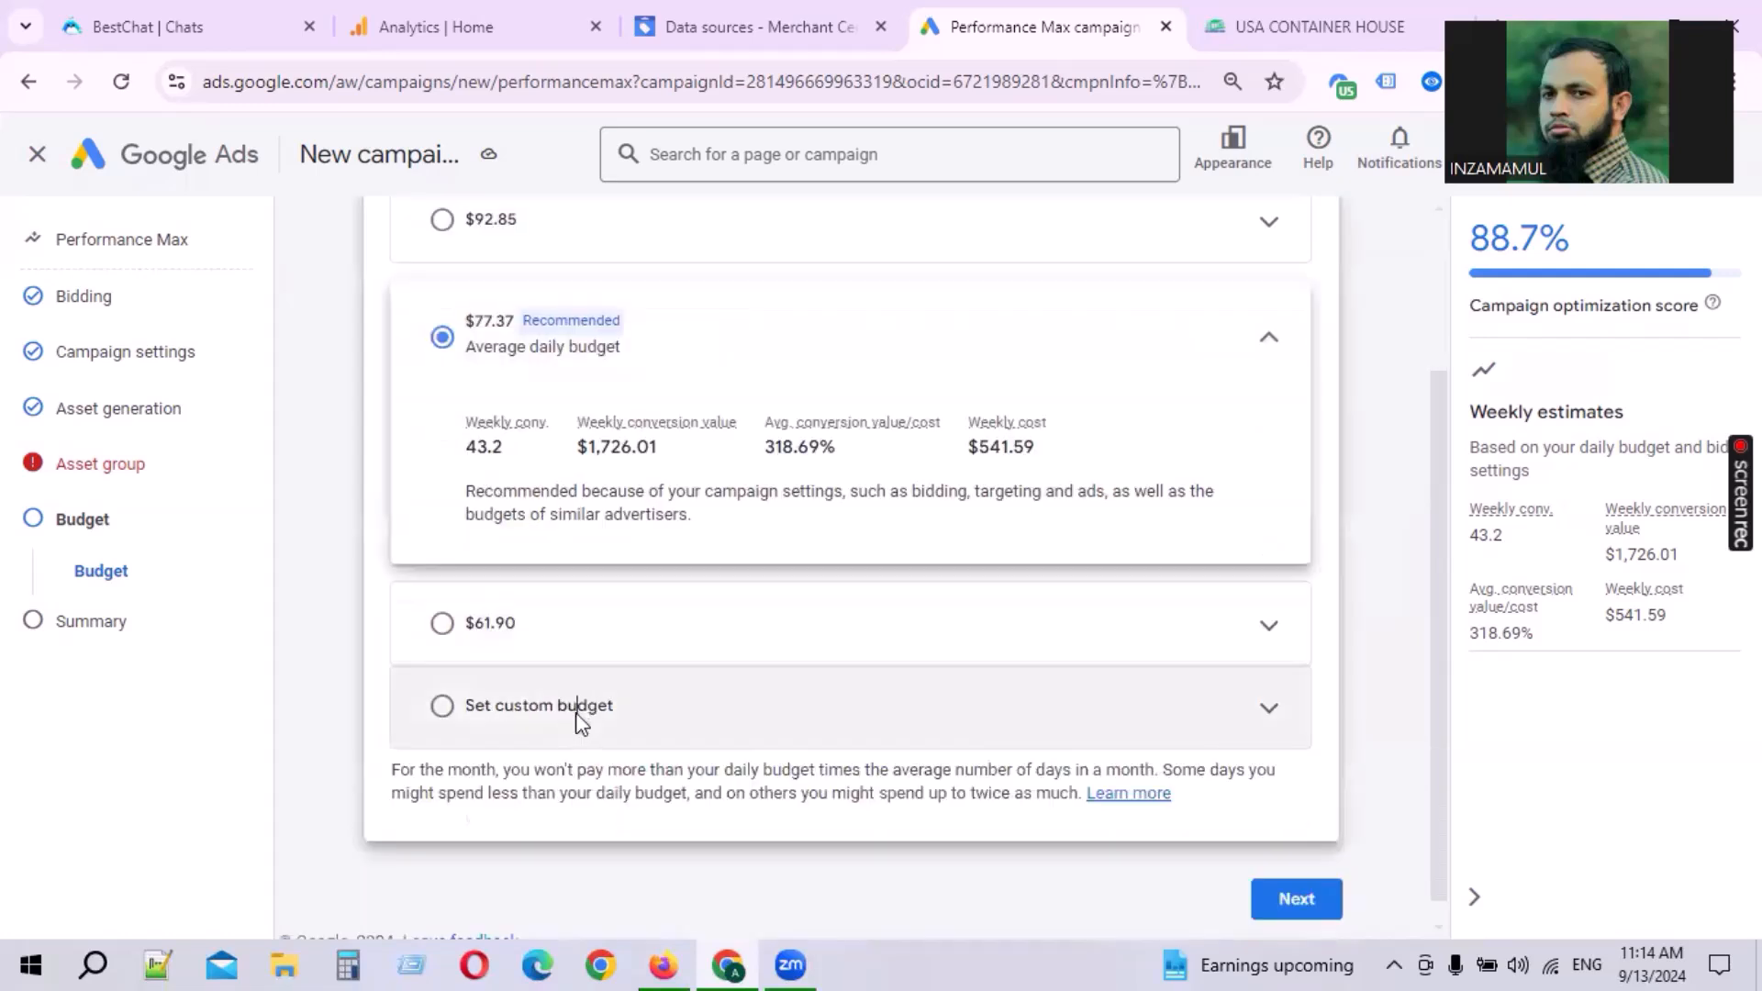
click(563, 613)
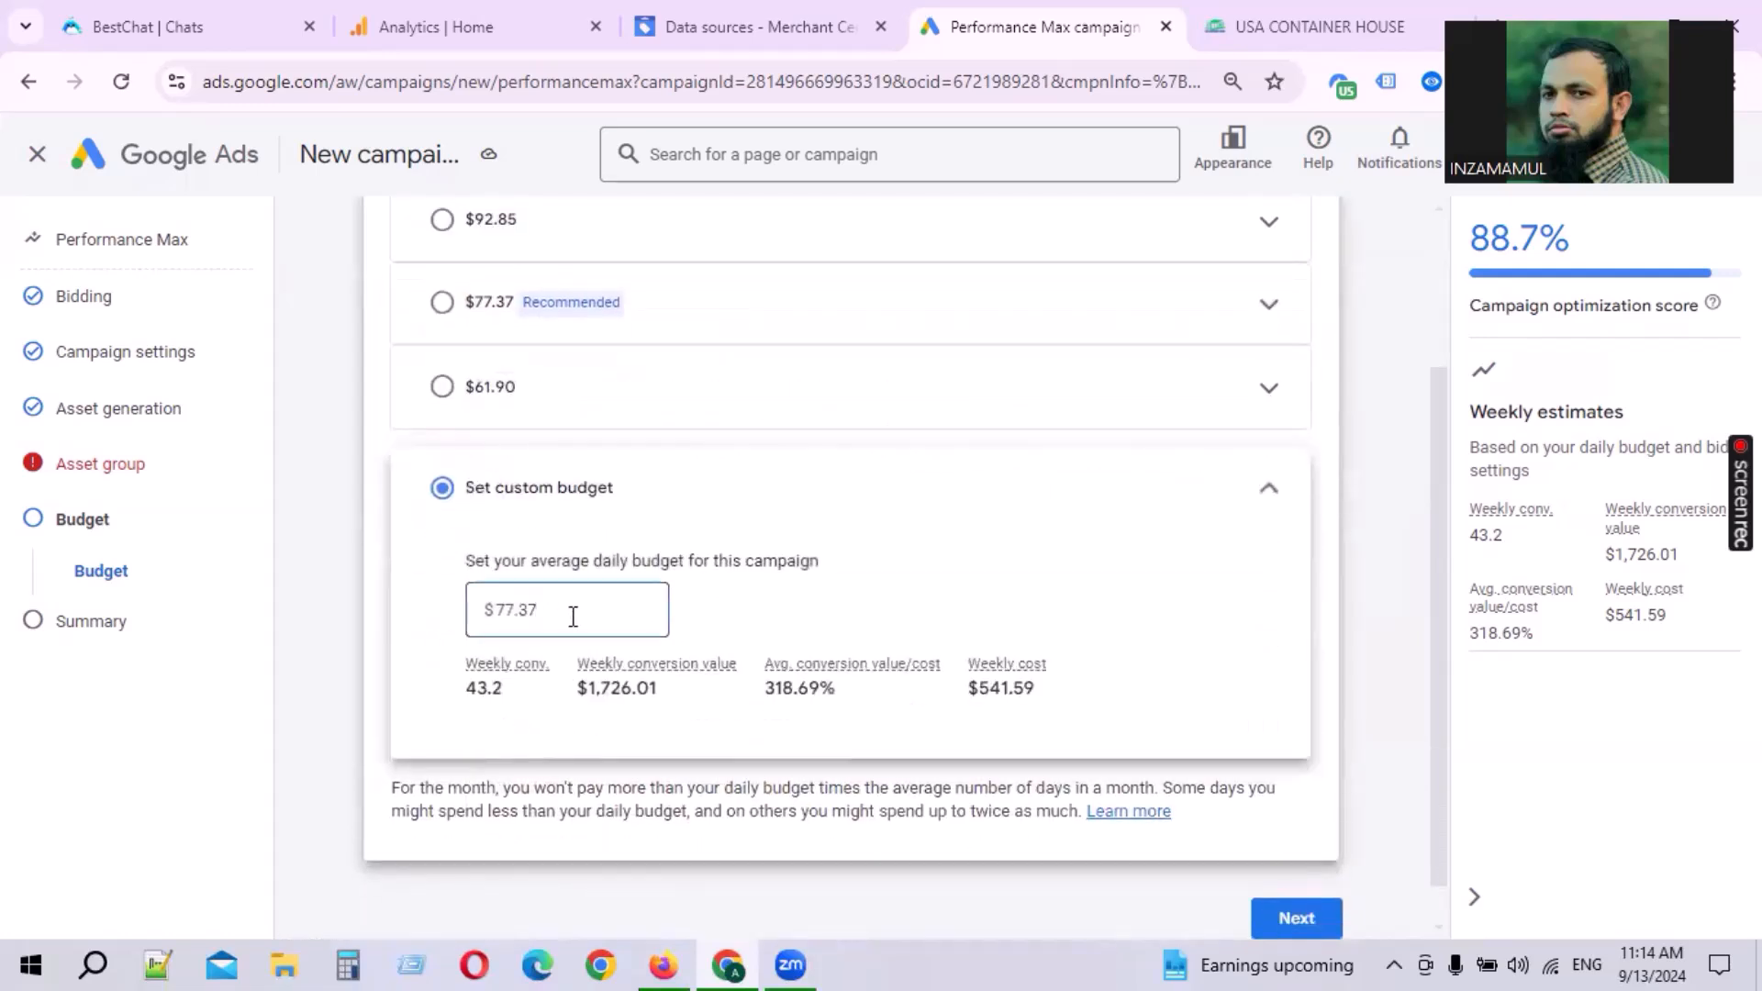
scroll(550, 615, up, 2)
click(570, 530)
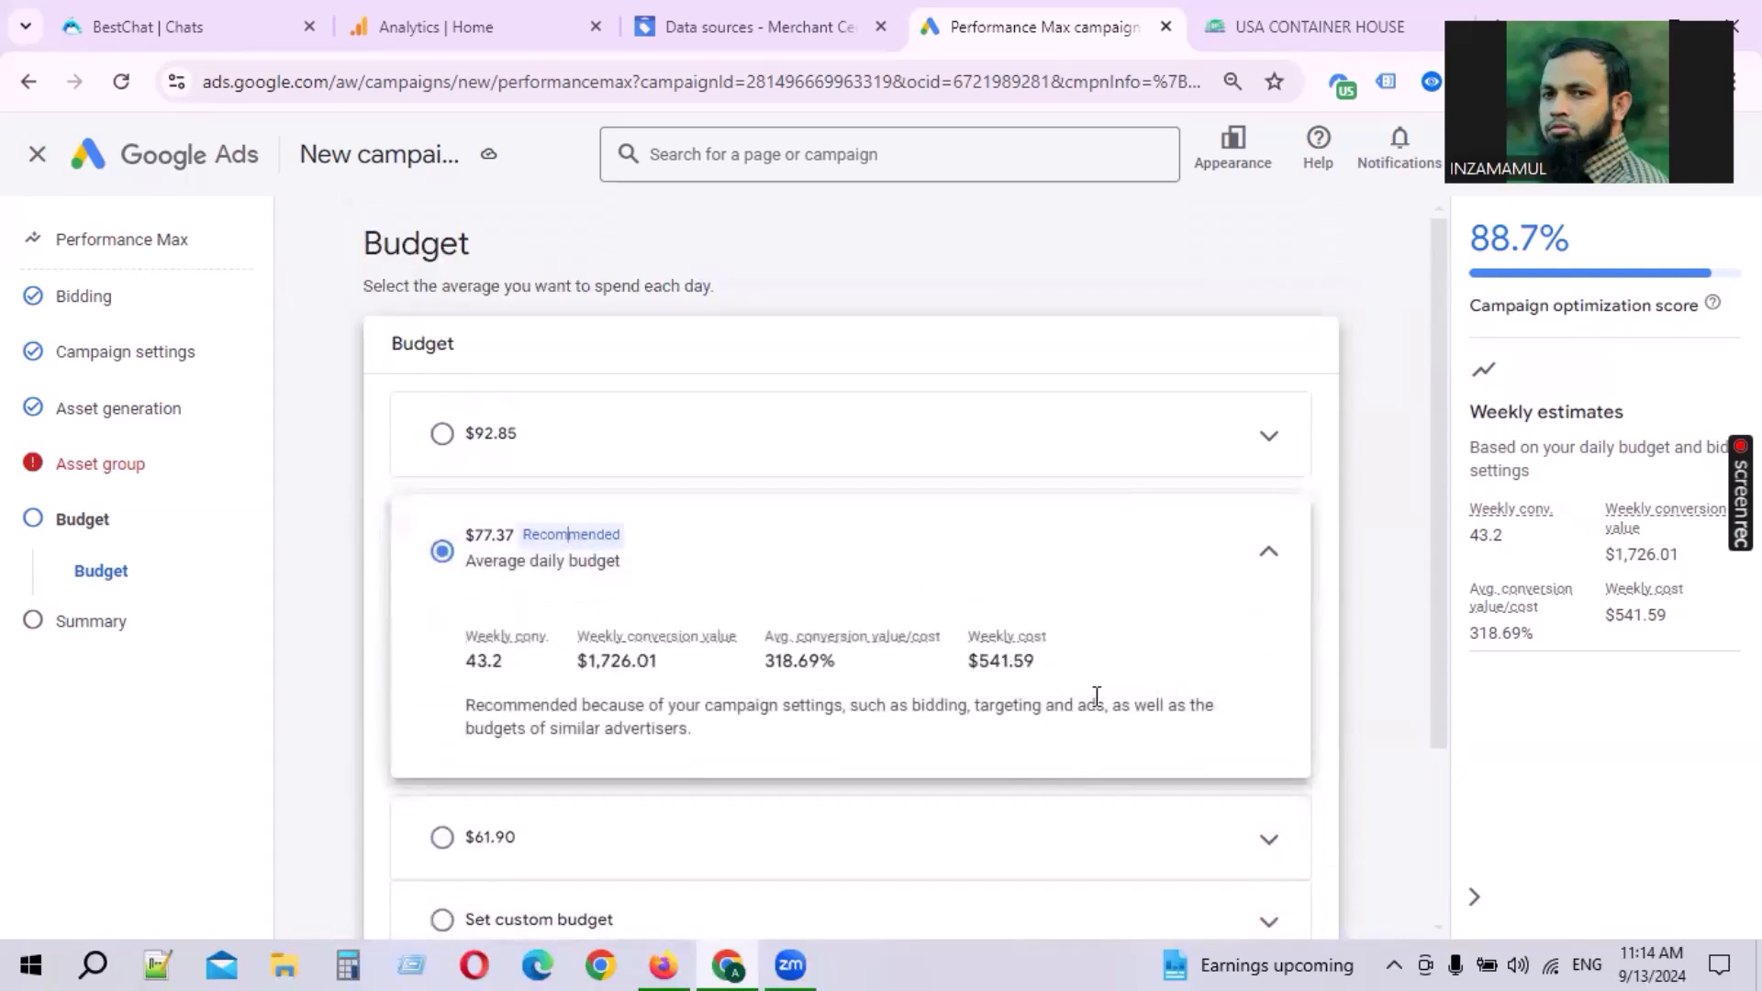
scroll(619, 634, down, 2)
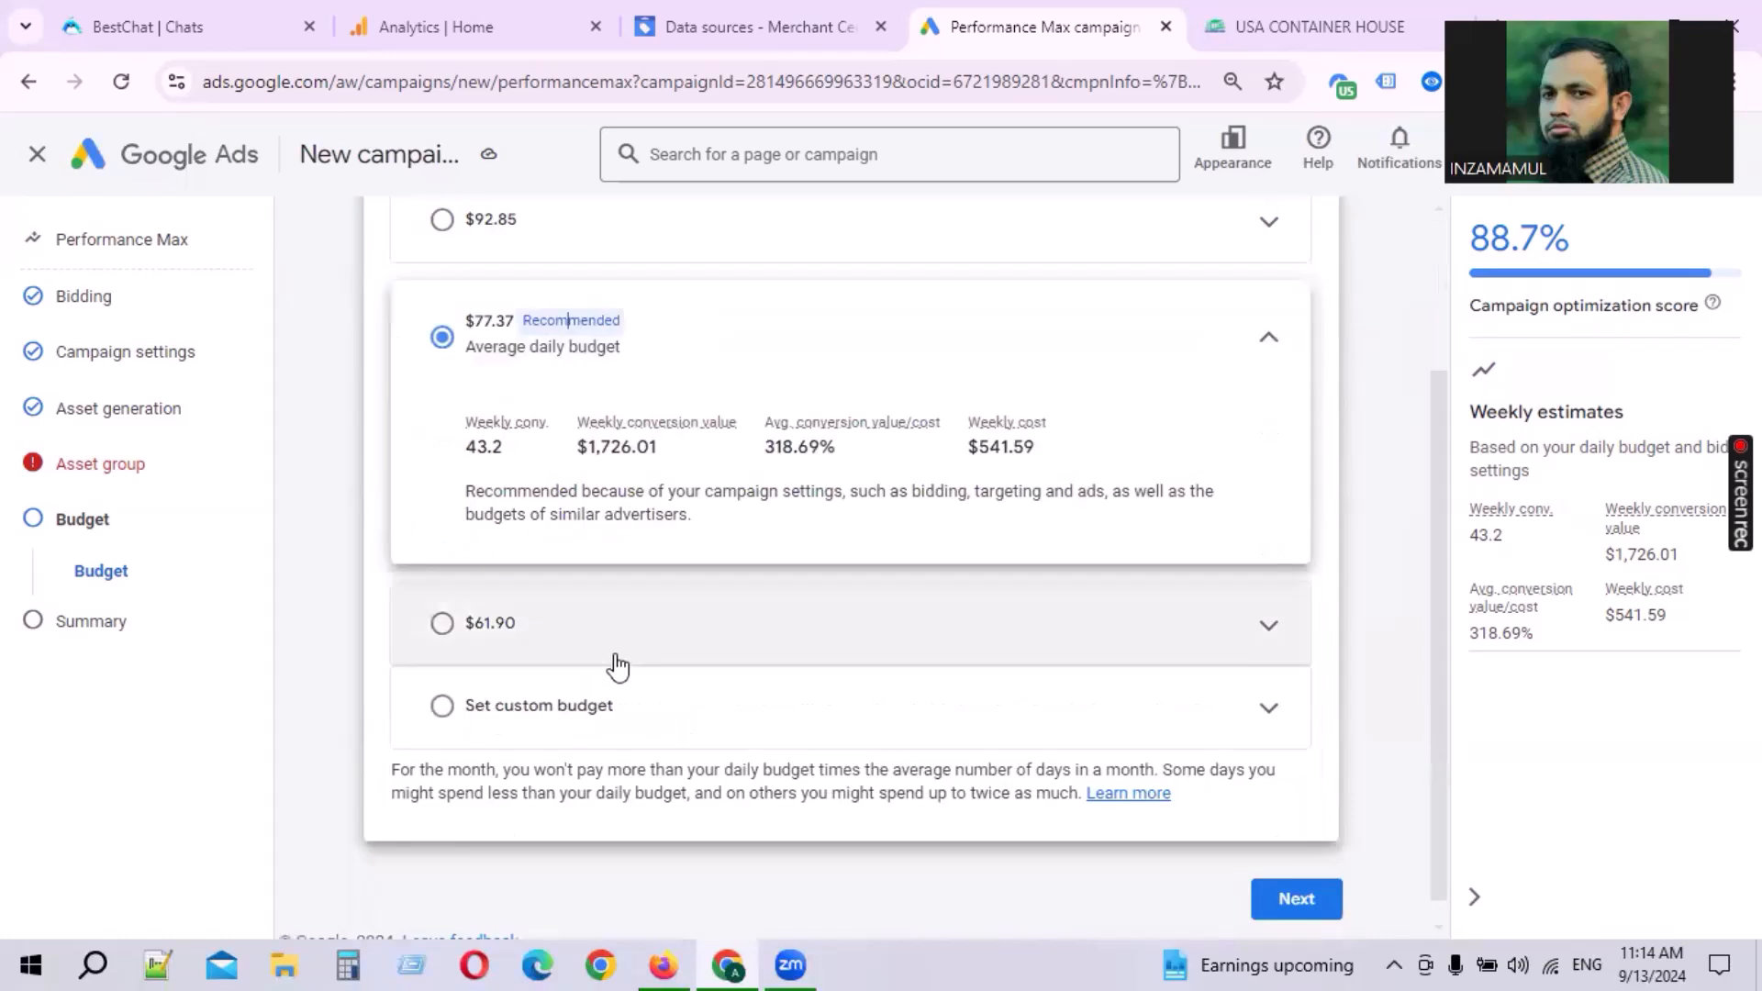
click(606, 711)
click(563, 614)
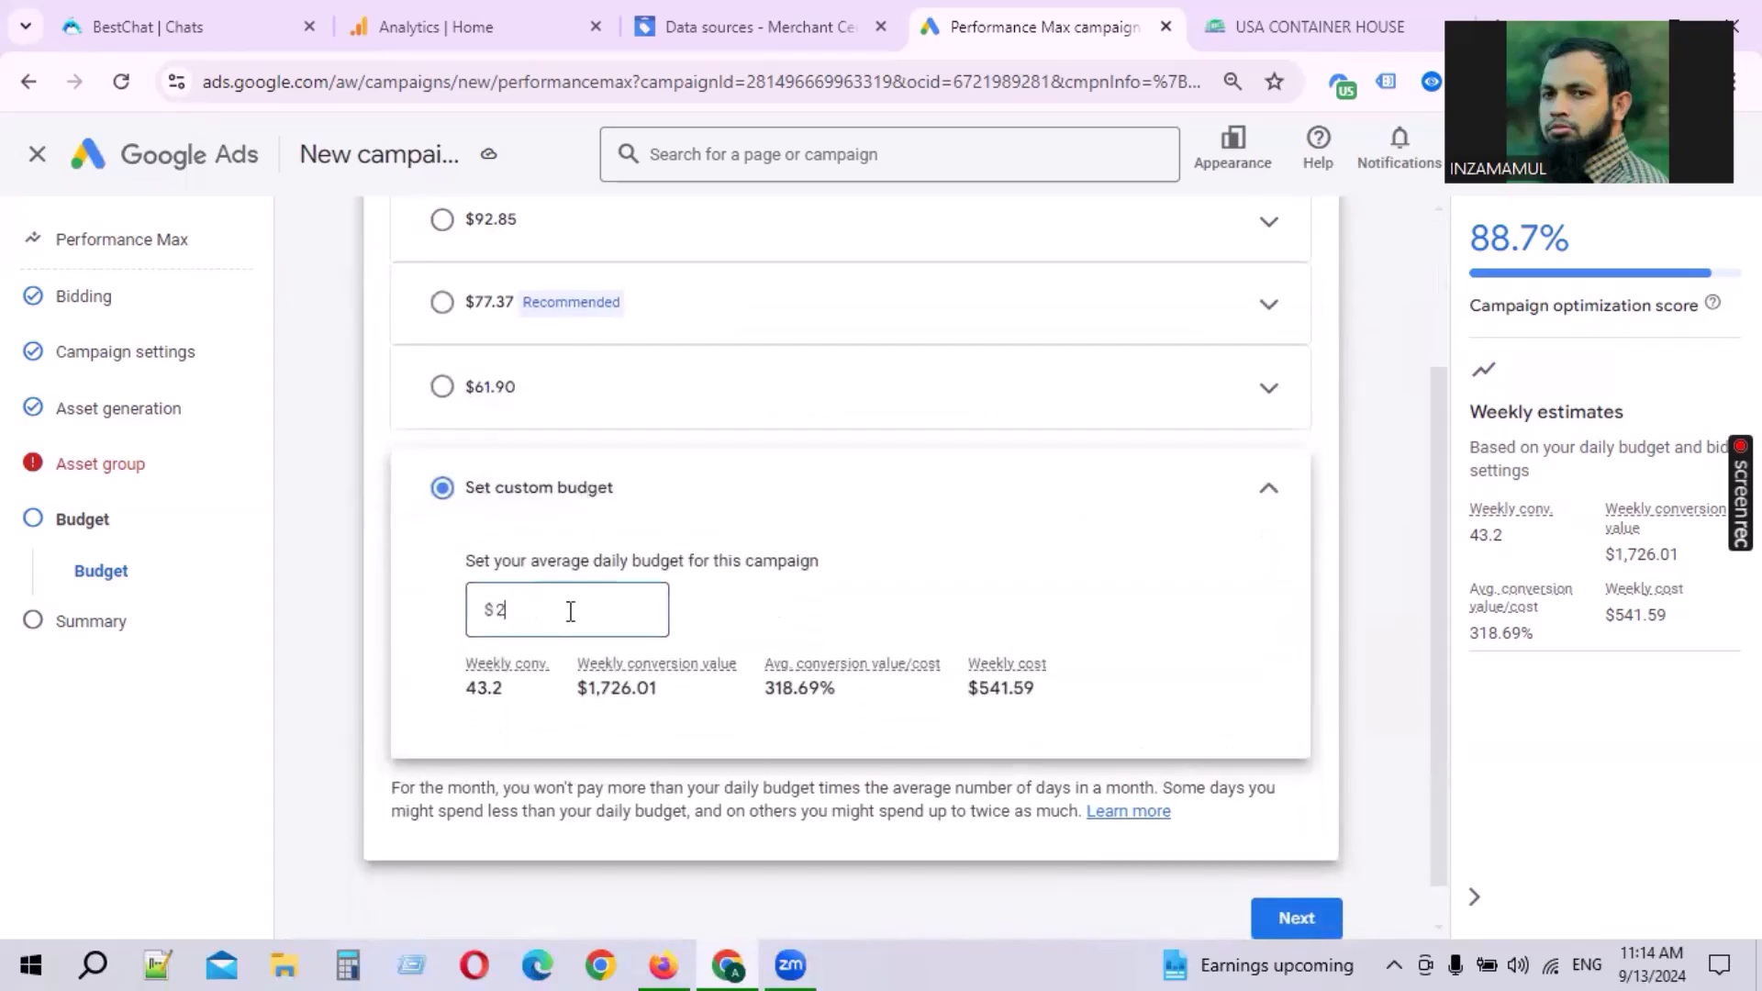
click(918, 561)
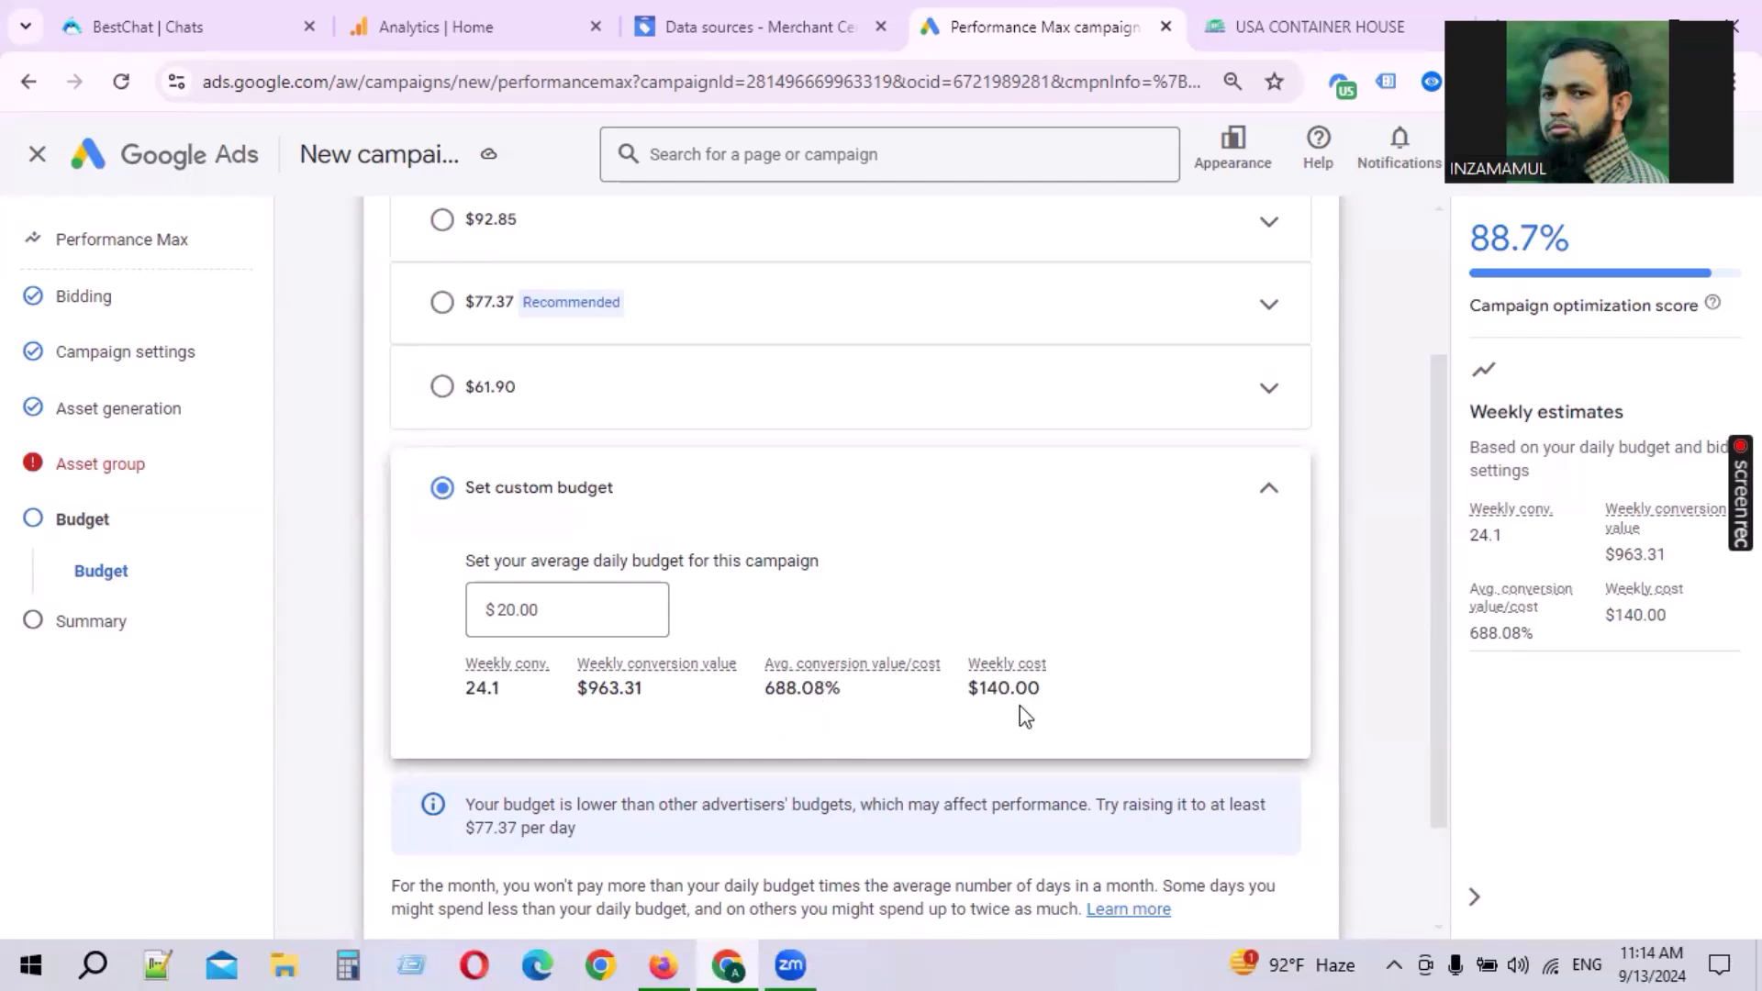
drag(978, 691, 1011, 691)
click(1123, 705)
scroll(637, 663, down, 2)
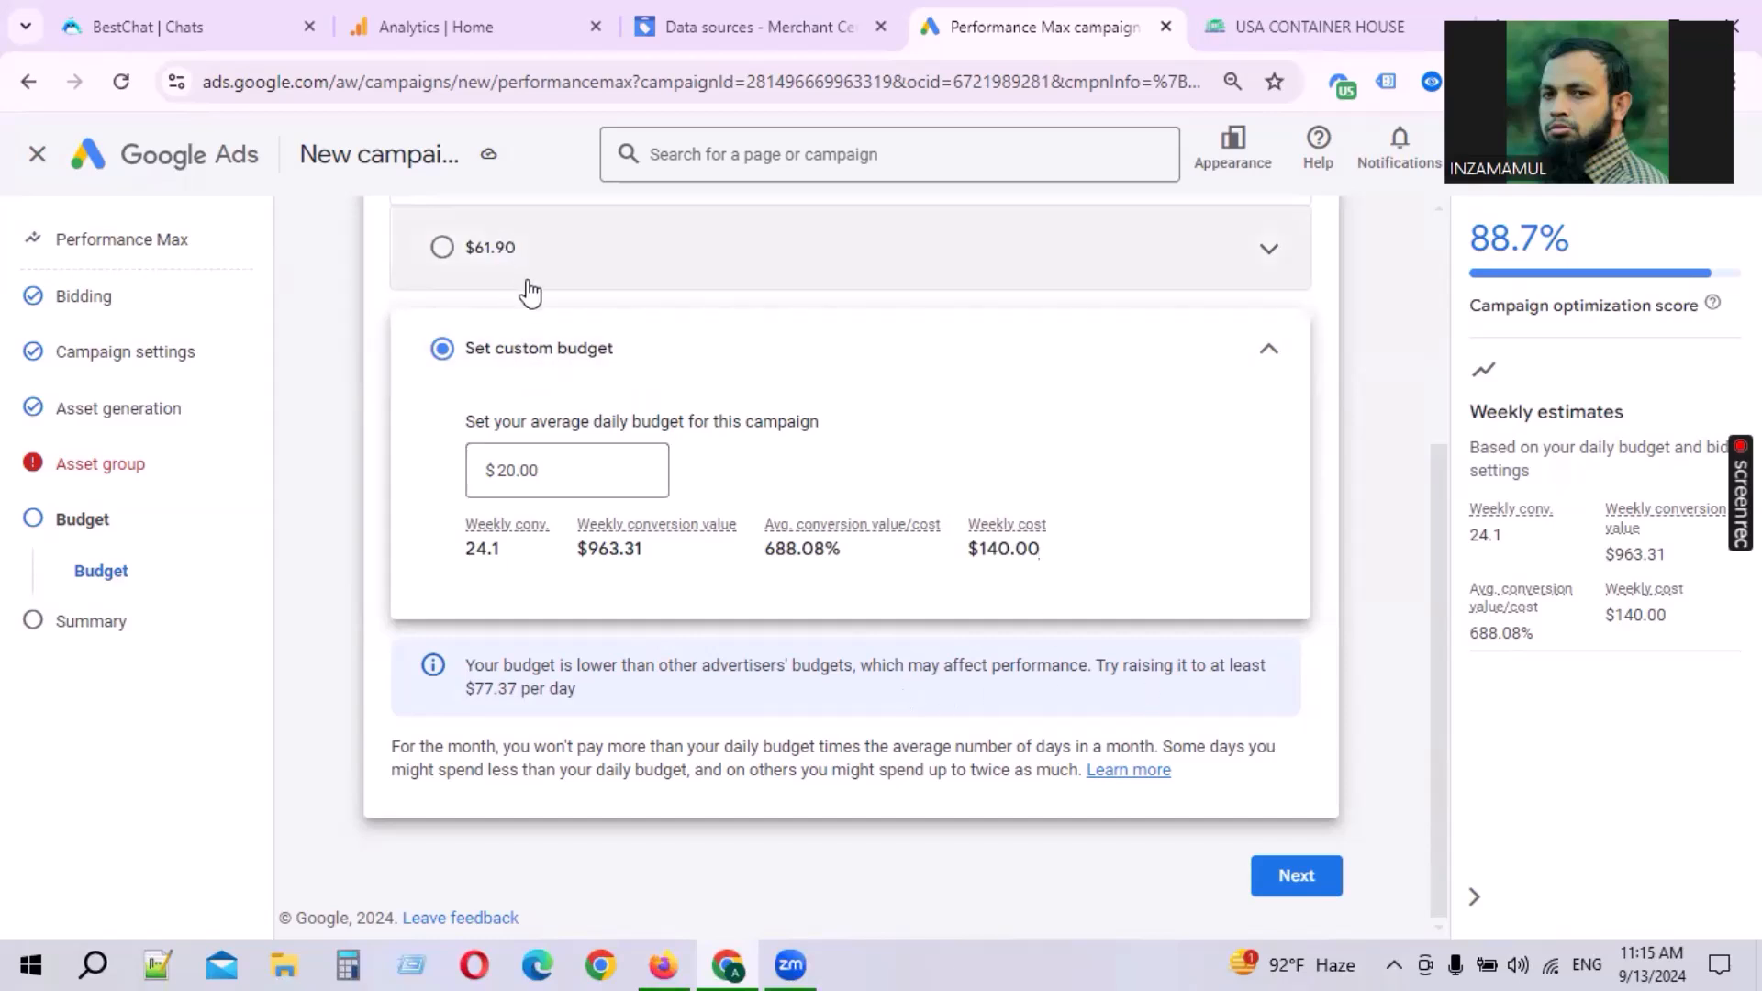
scroll(597, 456, up, 2)
Step: Select the recommended $77.37 average daily budget and continue to the campaign summary
click(579, 419)
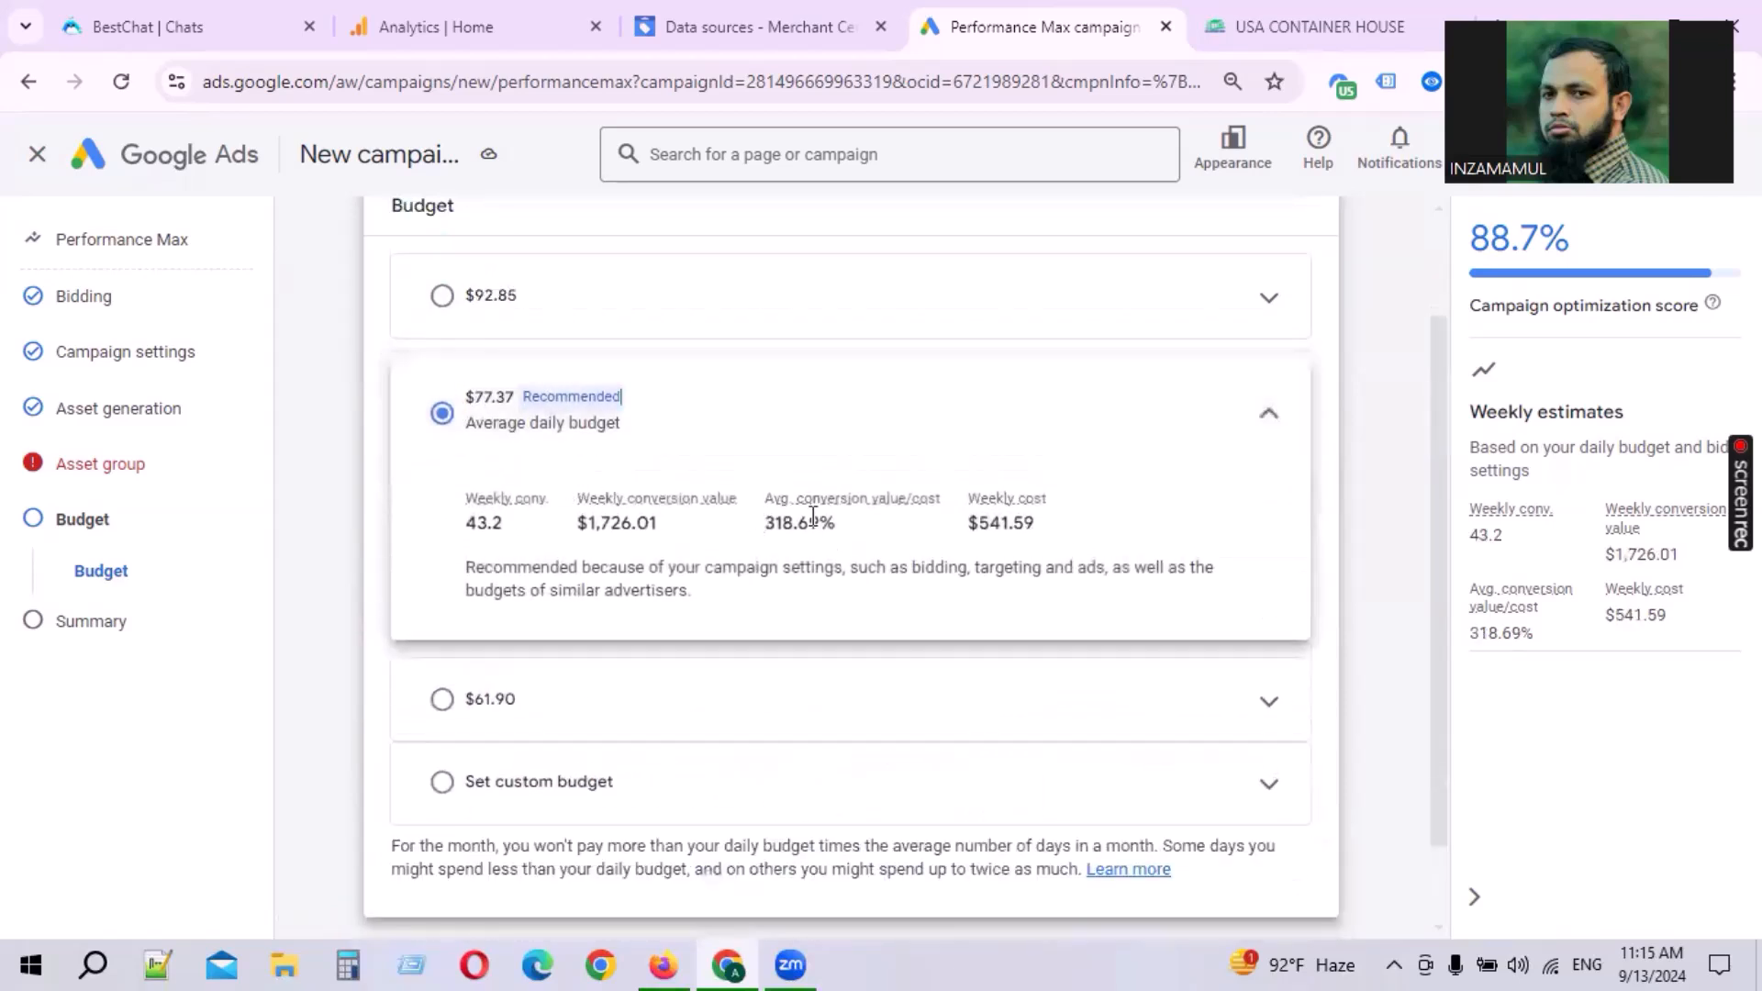
scroll(533, 617, down, 1)
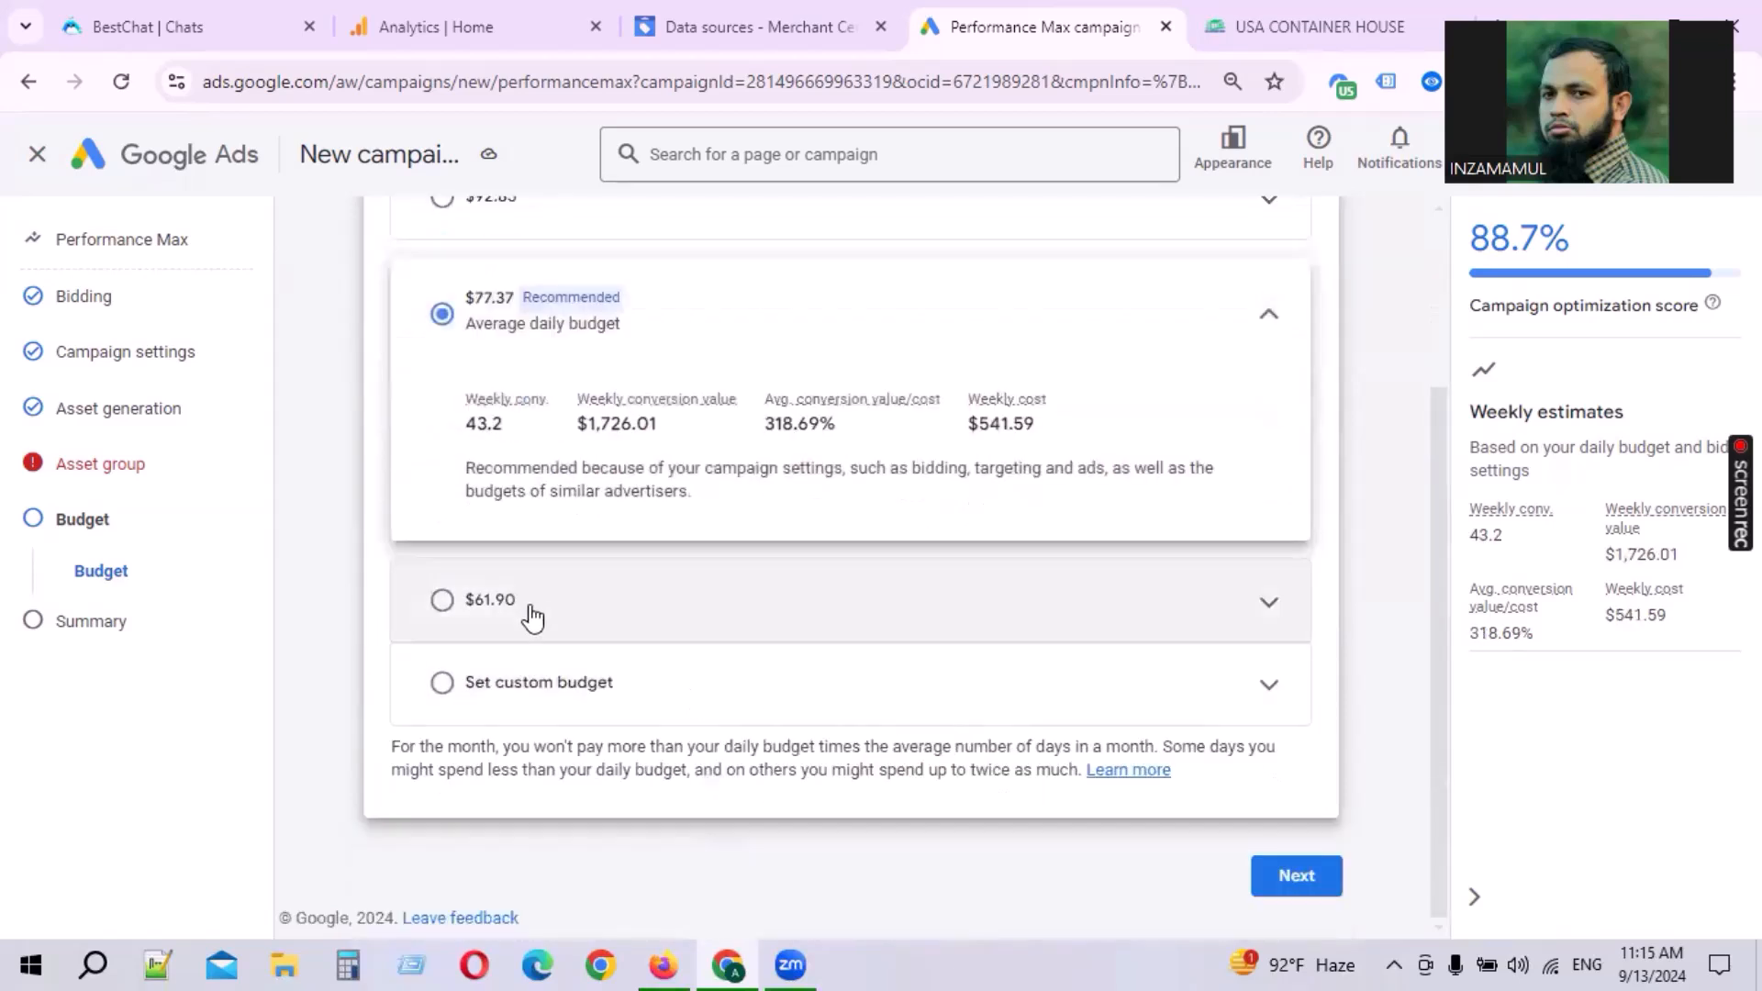
click(1294, 877)
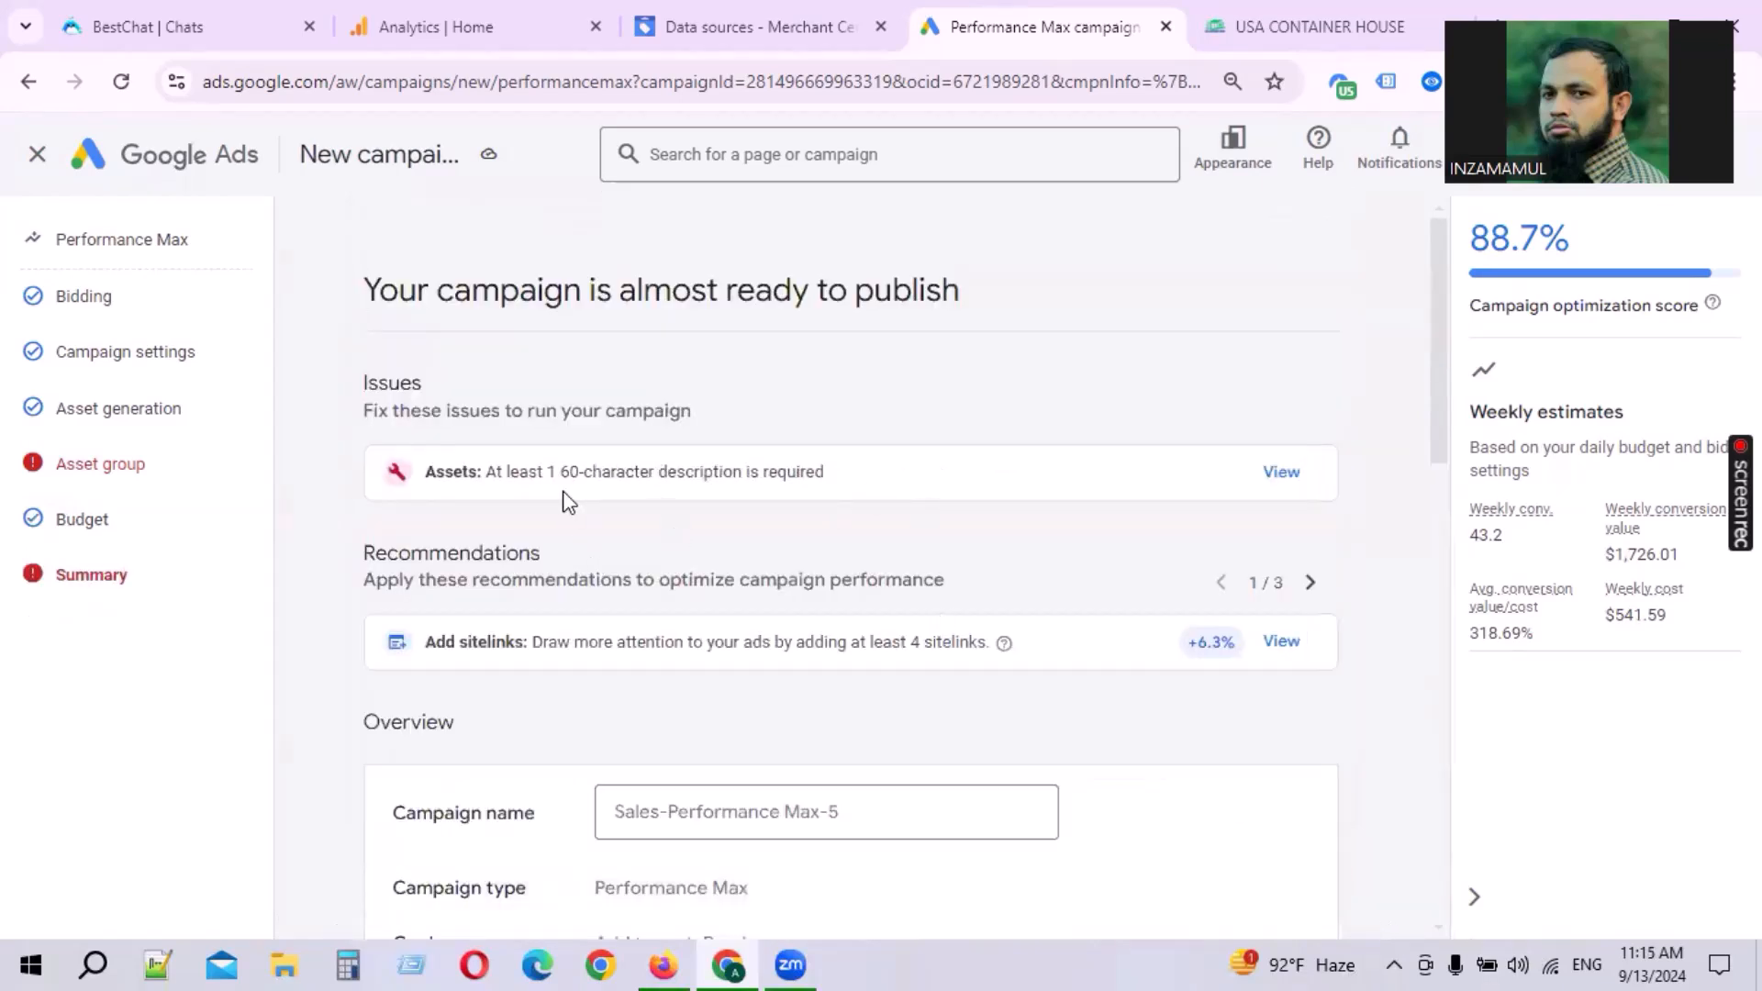
Step: Open the description issue and shorten the first description to 'Explore sustainable living with USA Container House.'
drag(514, 477, 720, 471)
click(820, 472)
click(1269, 487)
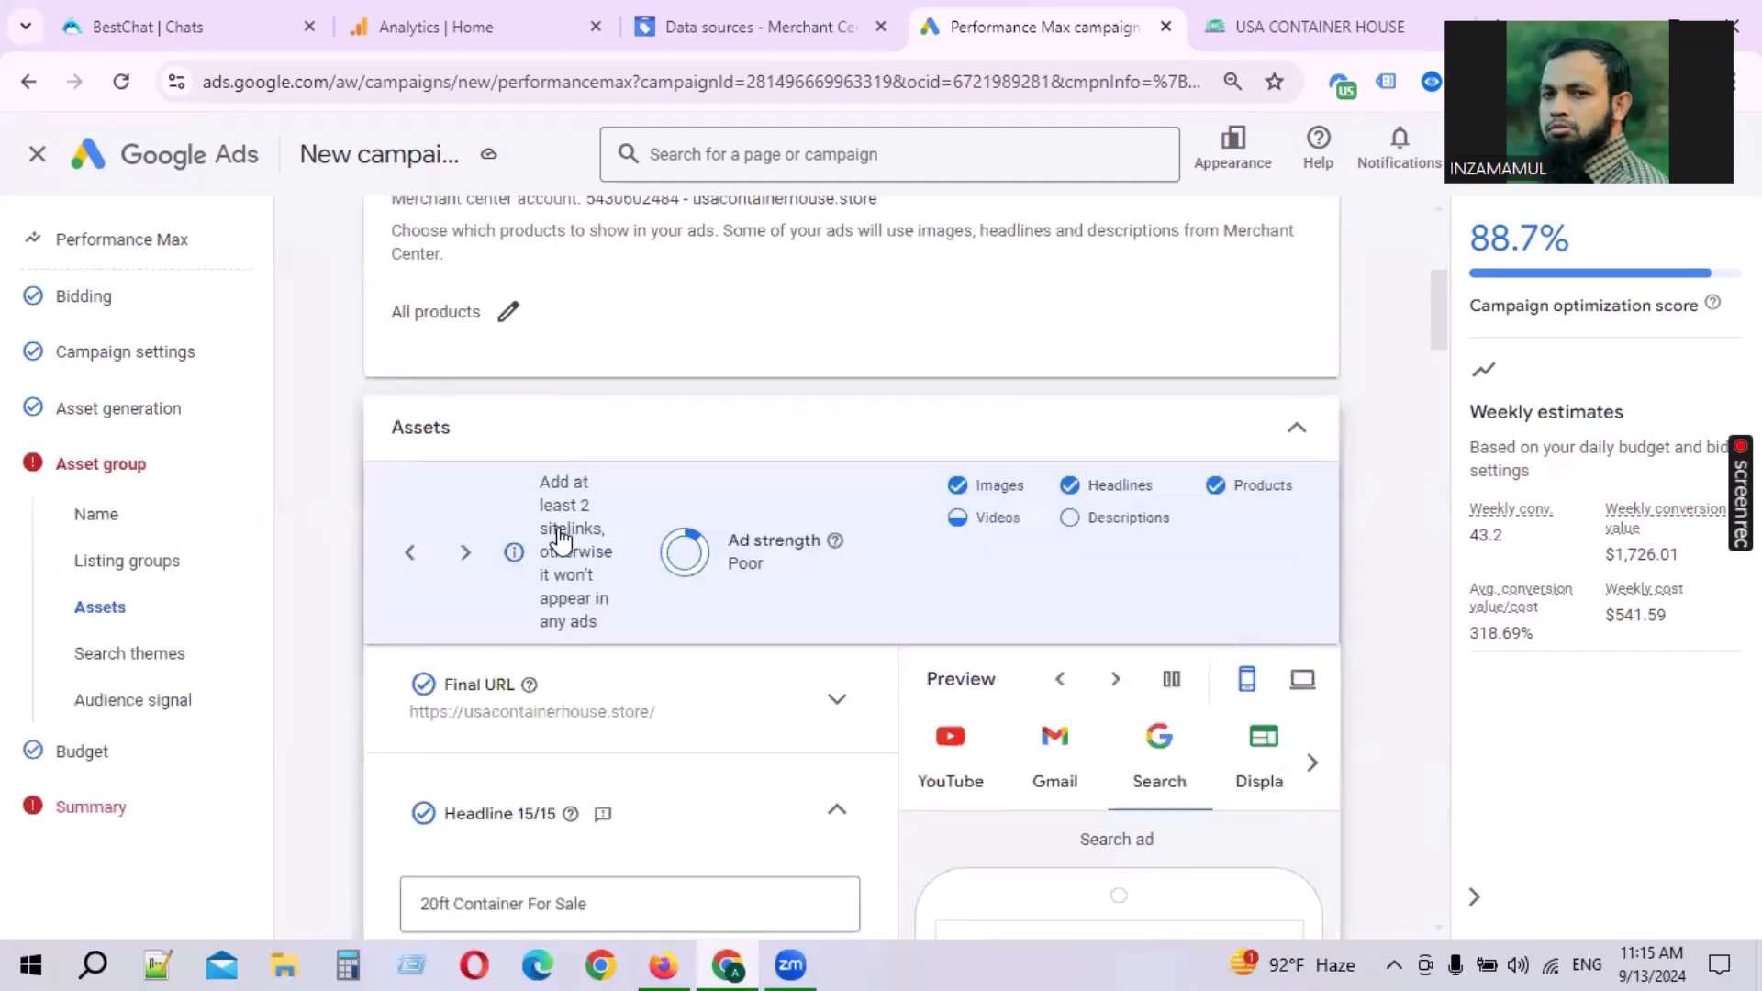
scroll(700, 558, up, 2)
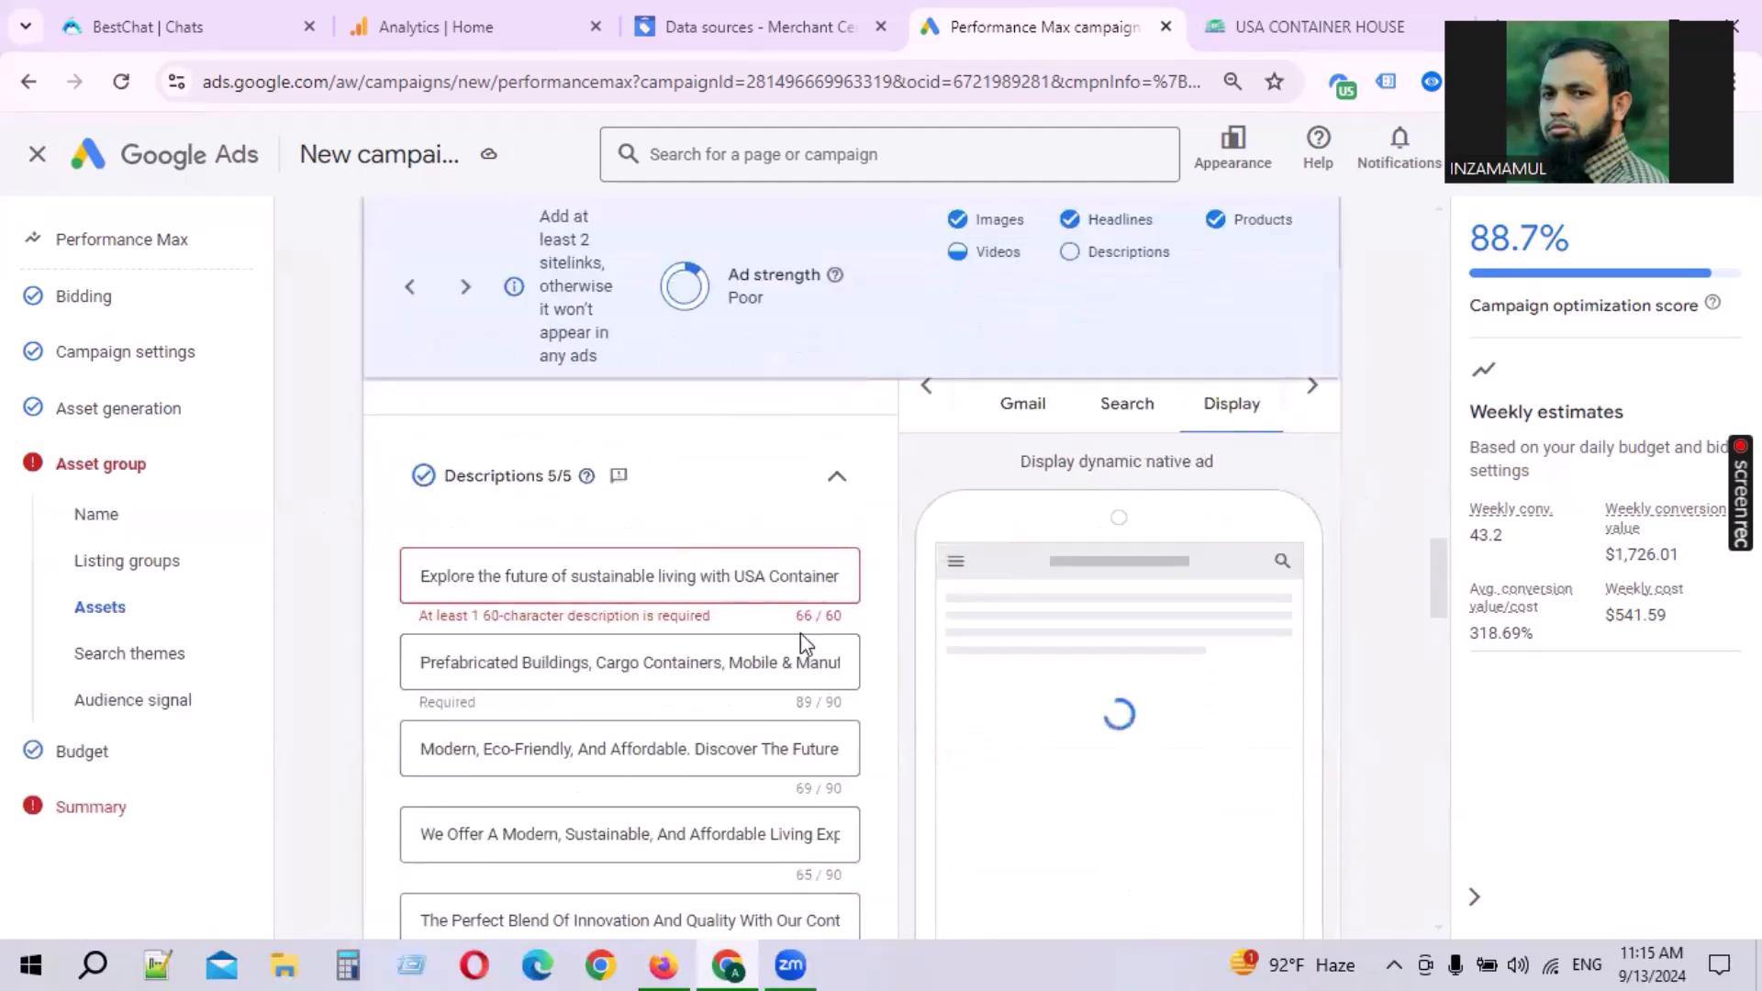
drag(477, 578, 568, 581)
key(BackSpace)
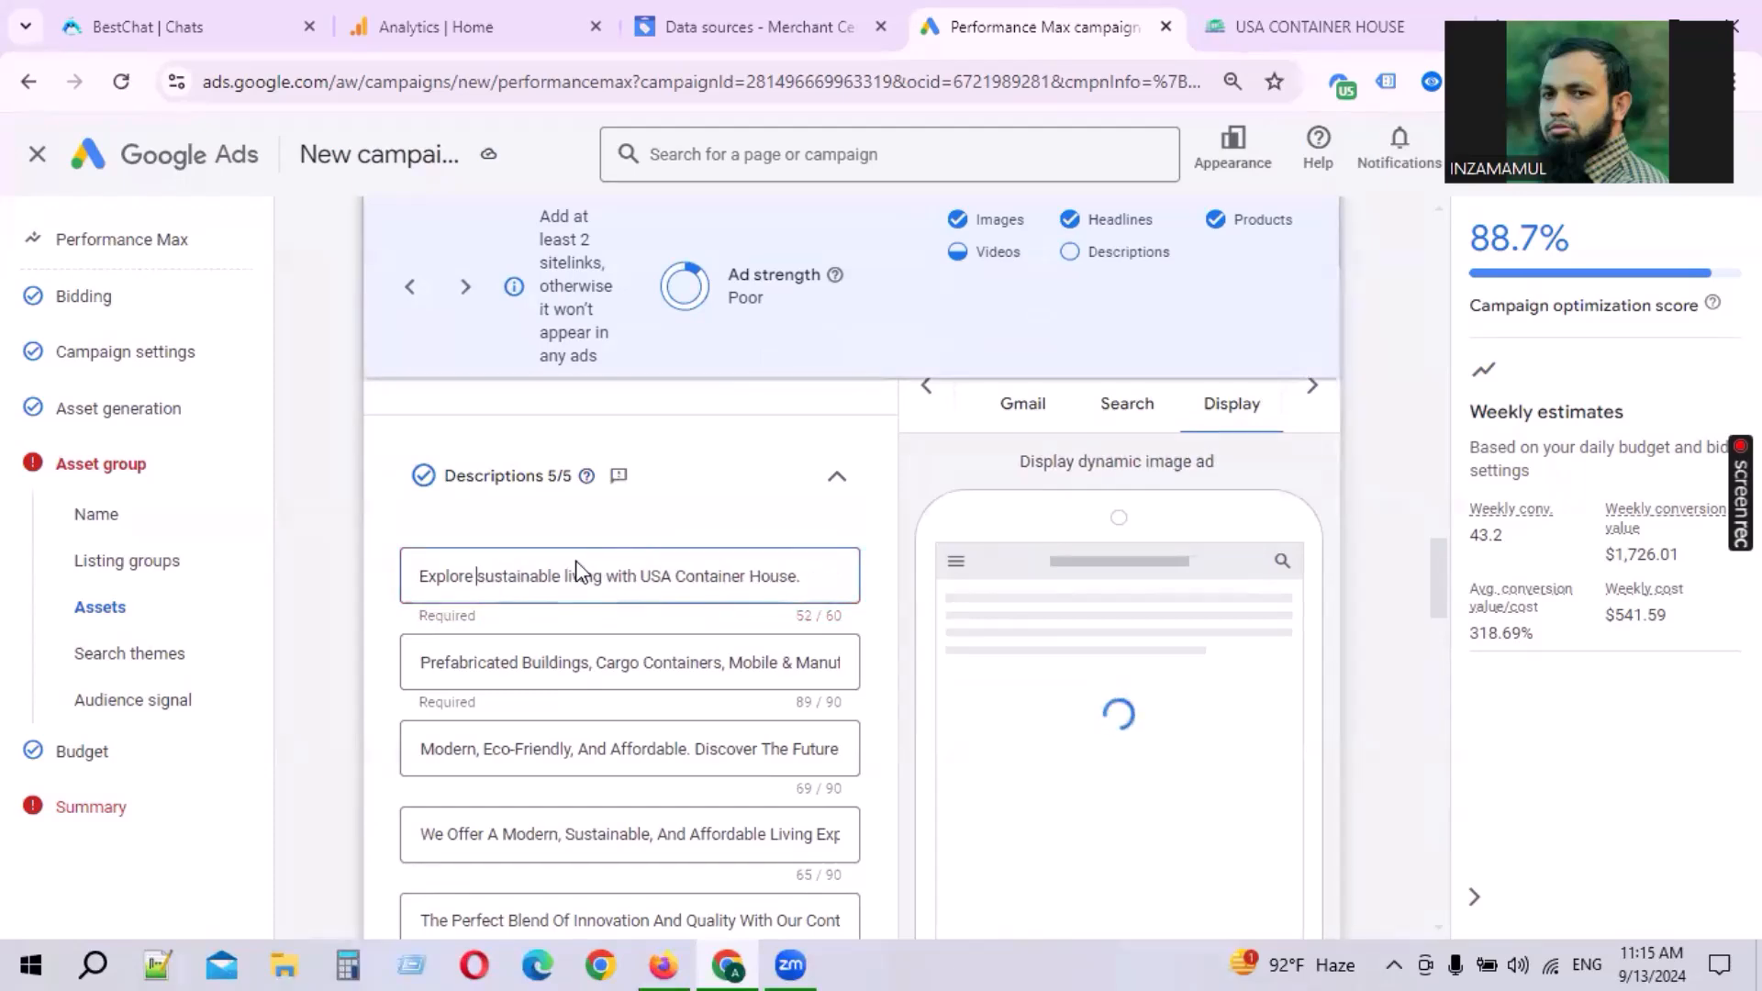
Step: Continue through the budget step back to the campaign summary
scroll(759, 691, down, 15)
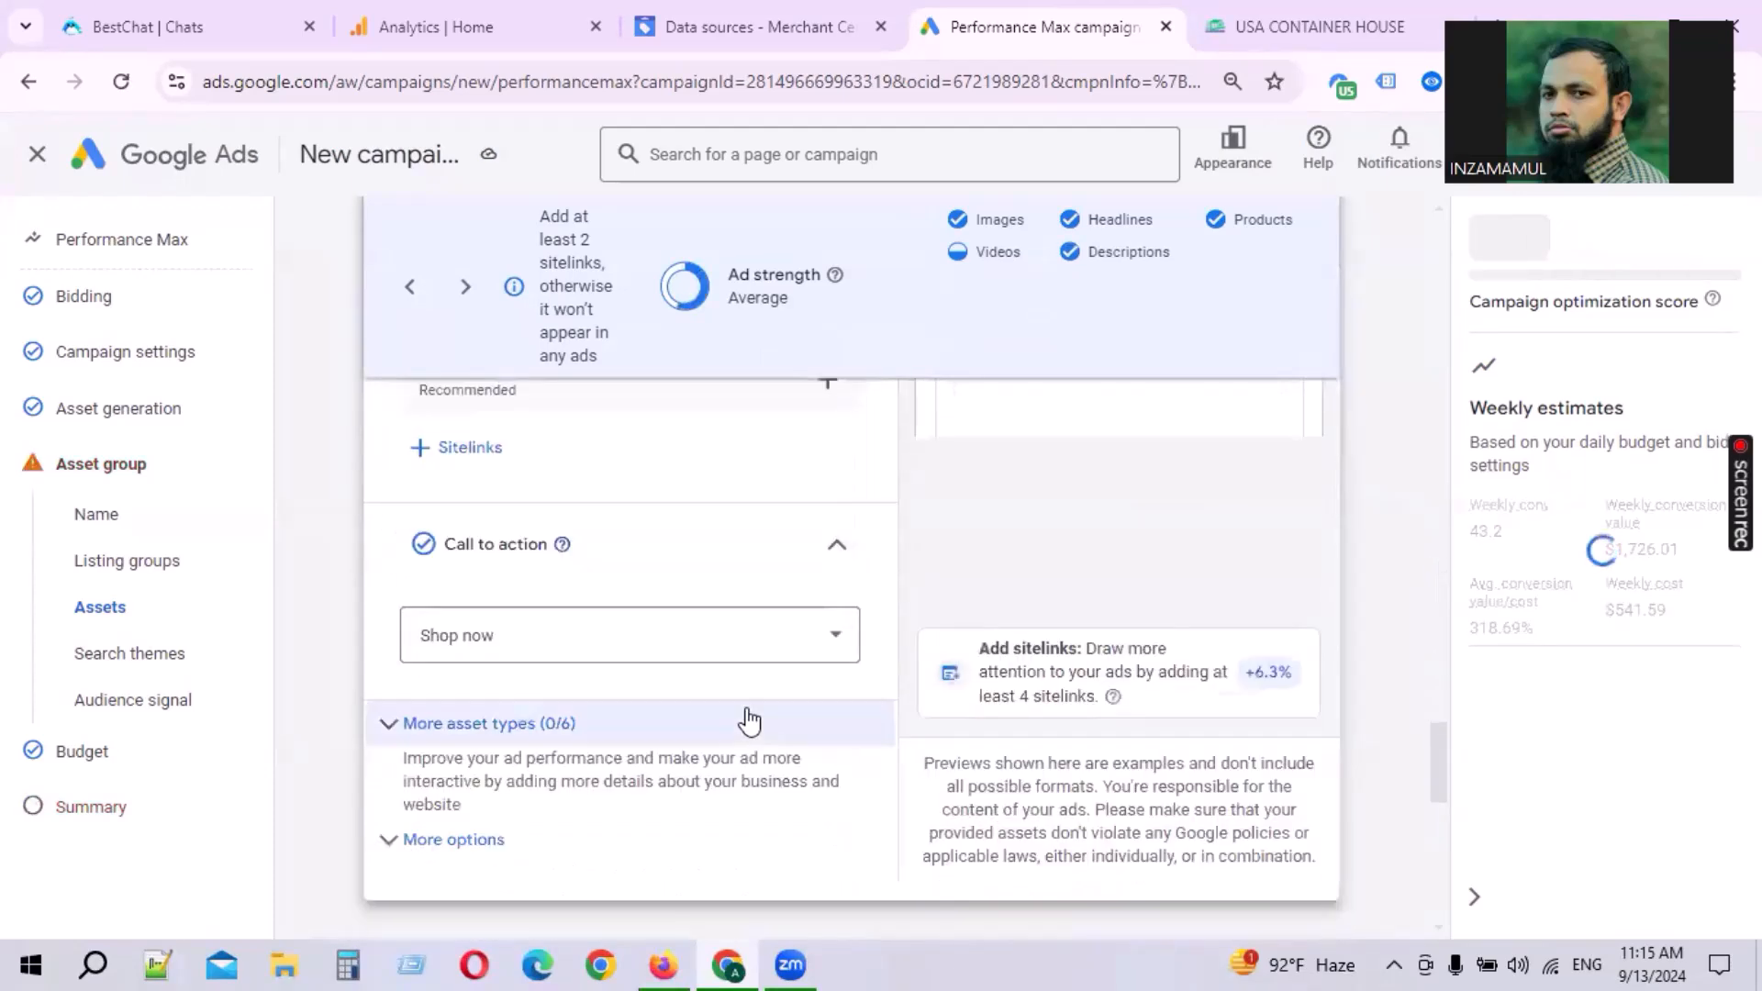
click(1312, 883)
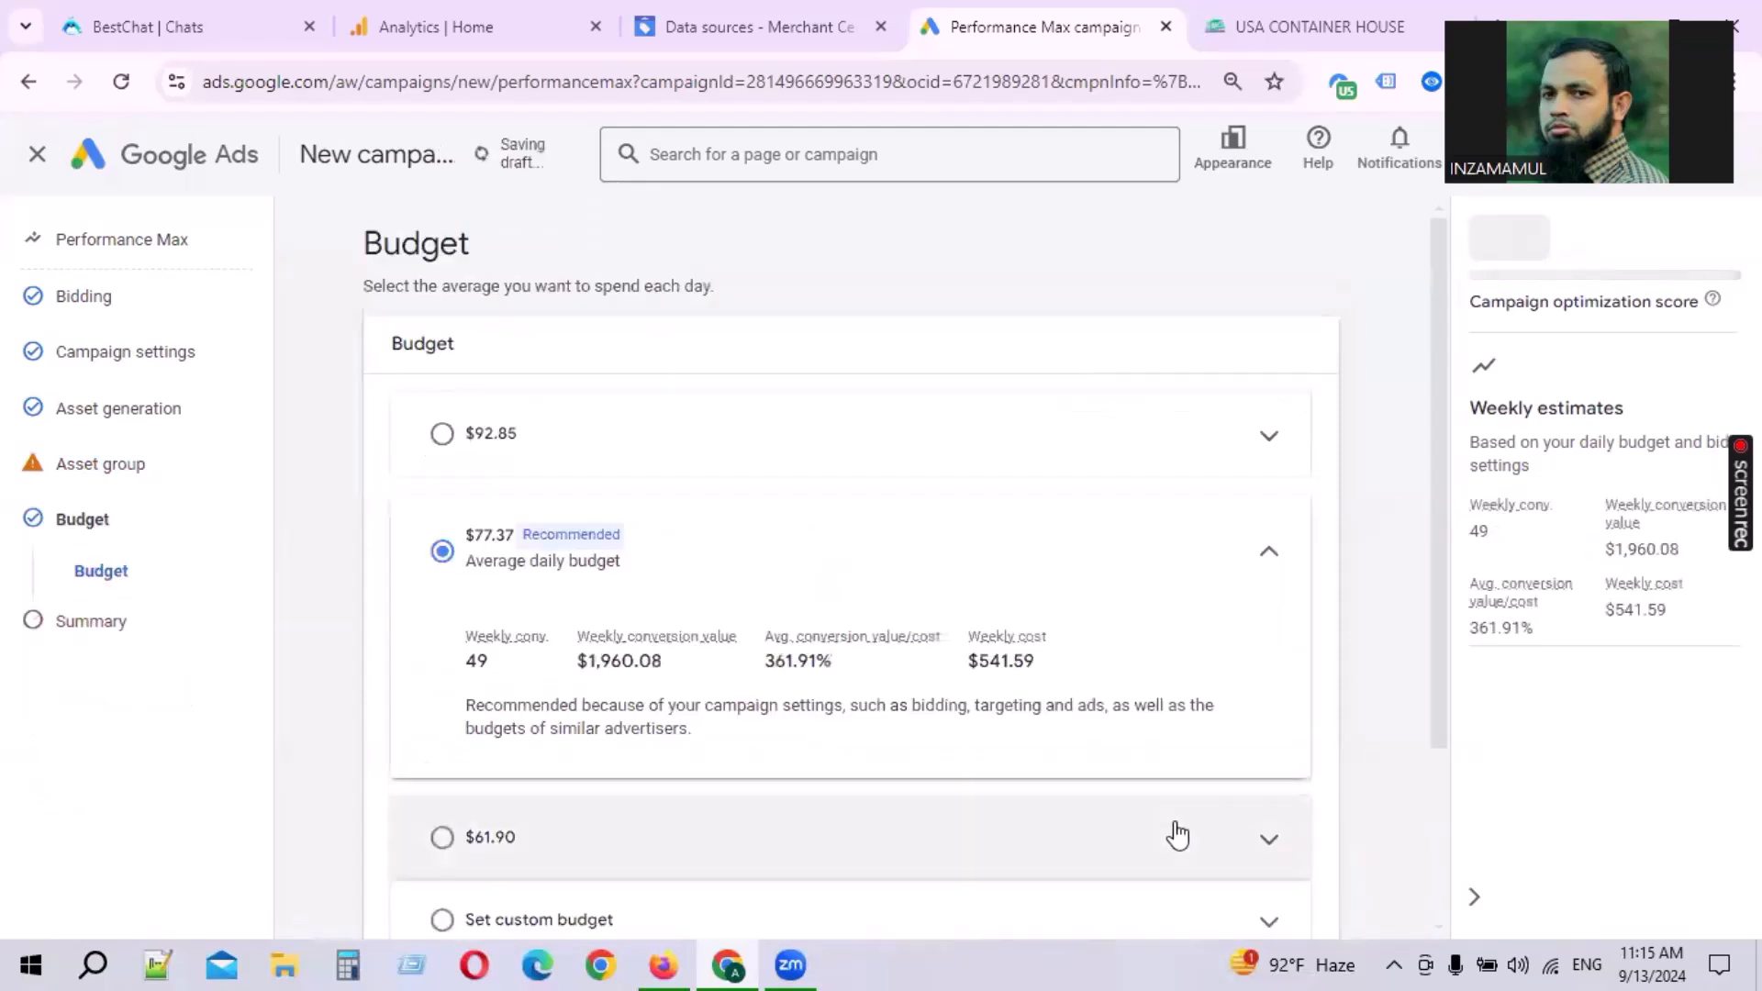
scroll(885, 630, down, 2)
click(1315, 874)
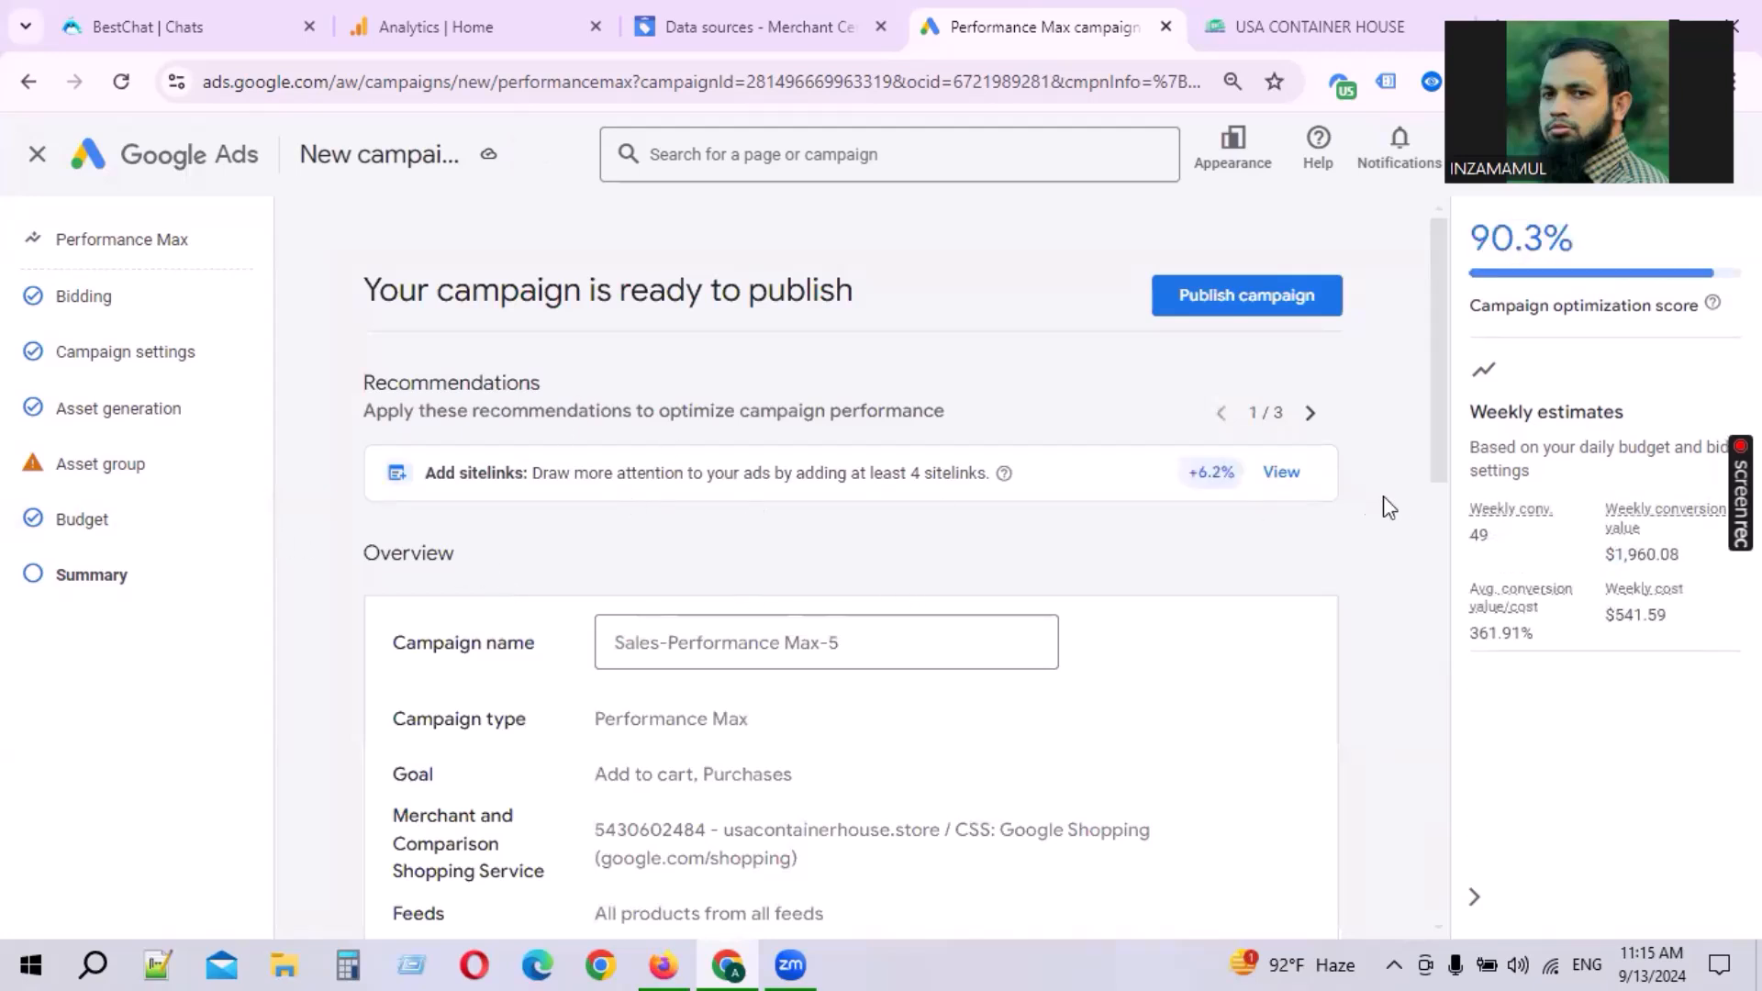
Step: Review the campaign summary's recommendations, optimization score and overview details such as goal, merchant and feeds
drag(883, 480, 1026, 487)
click(1026, 487)
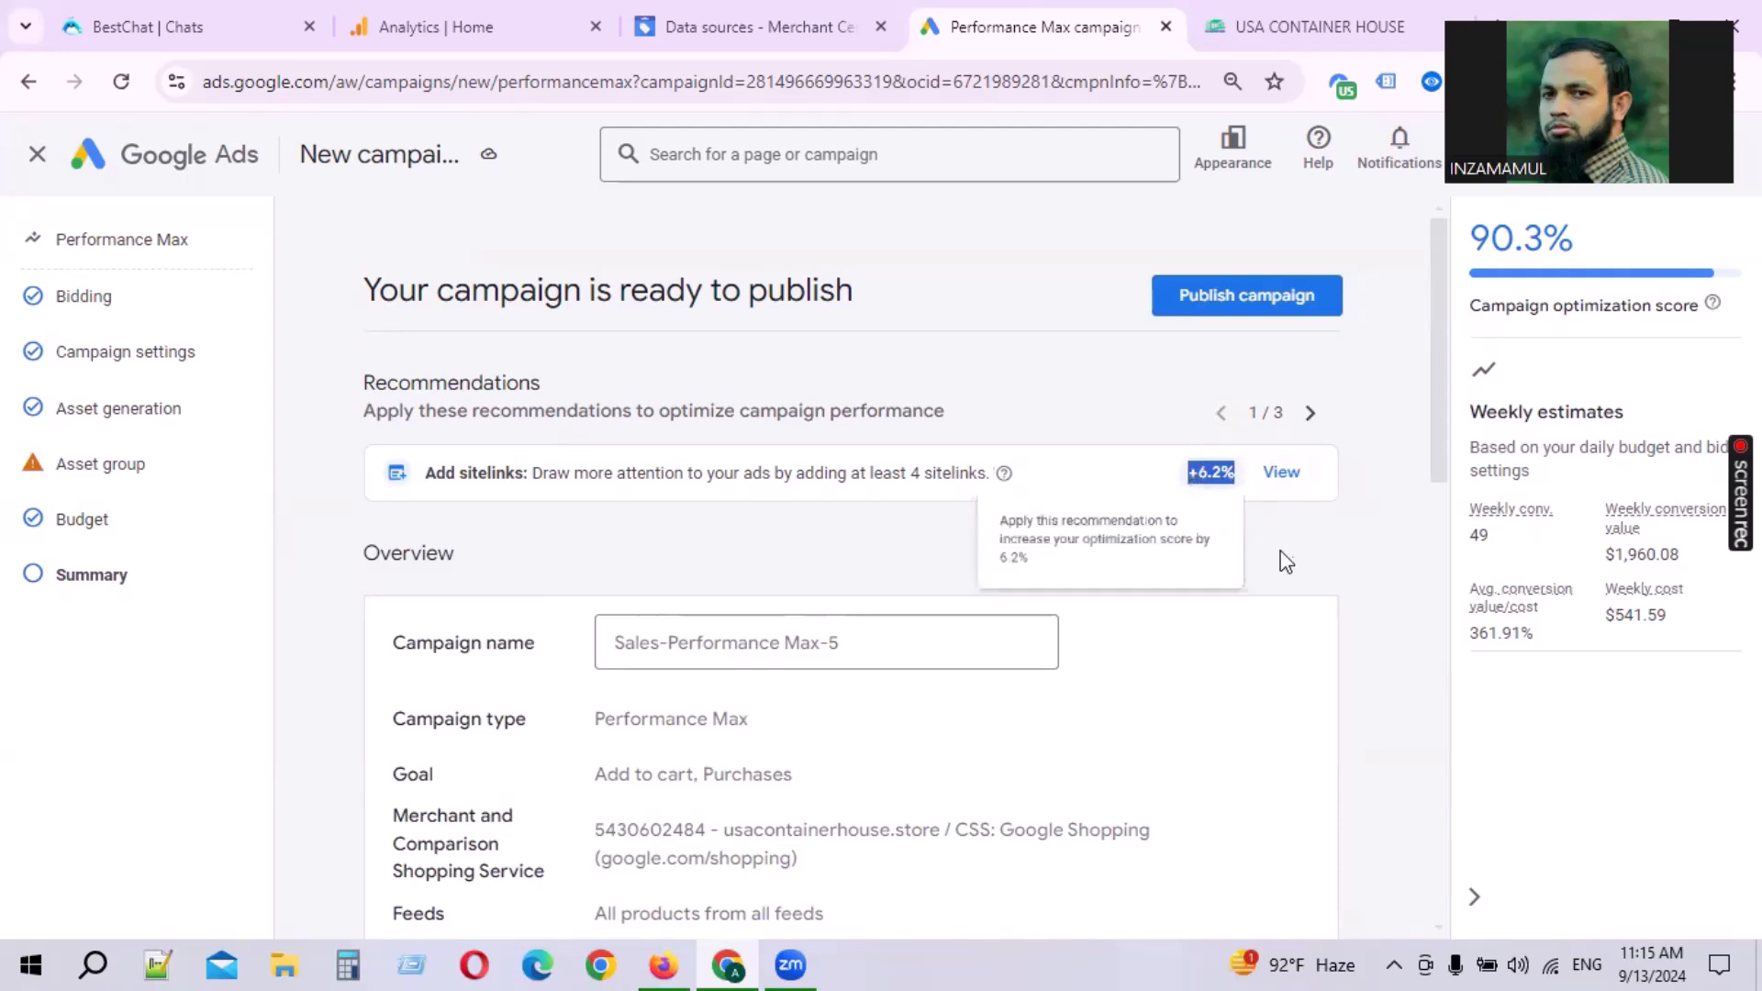
drag(1469, 240, 1569, 246)
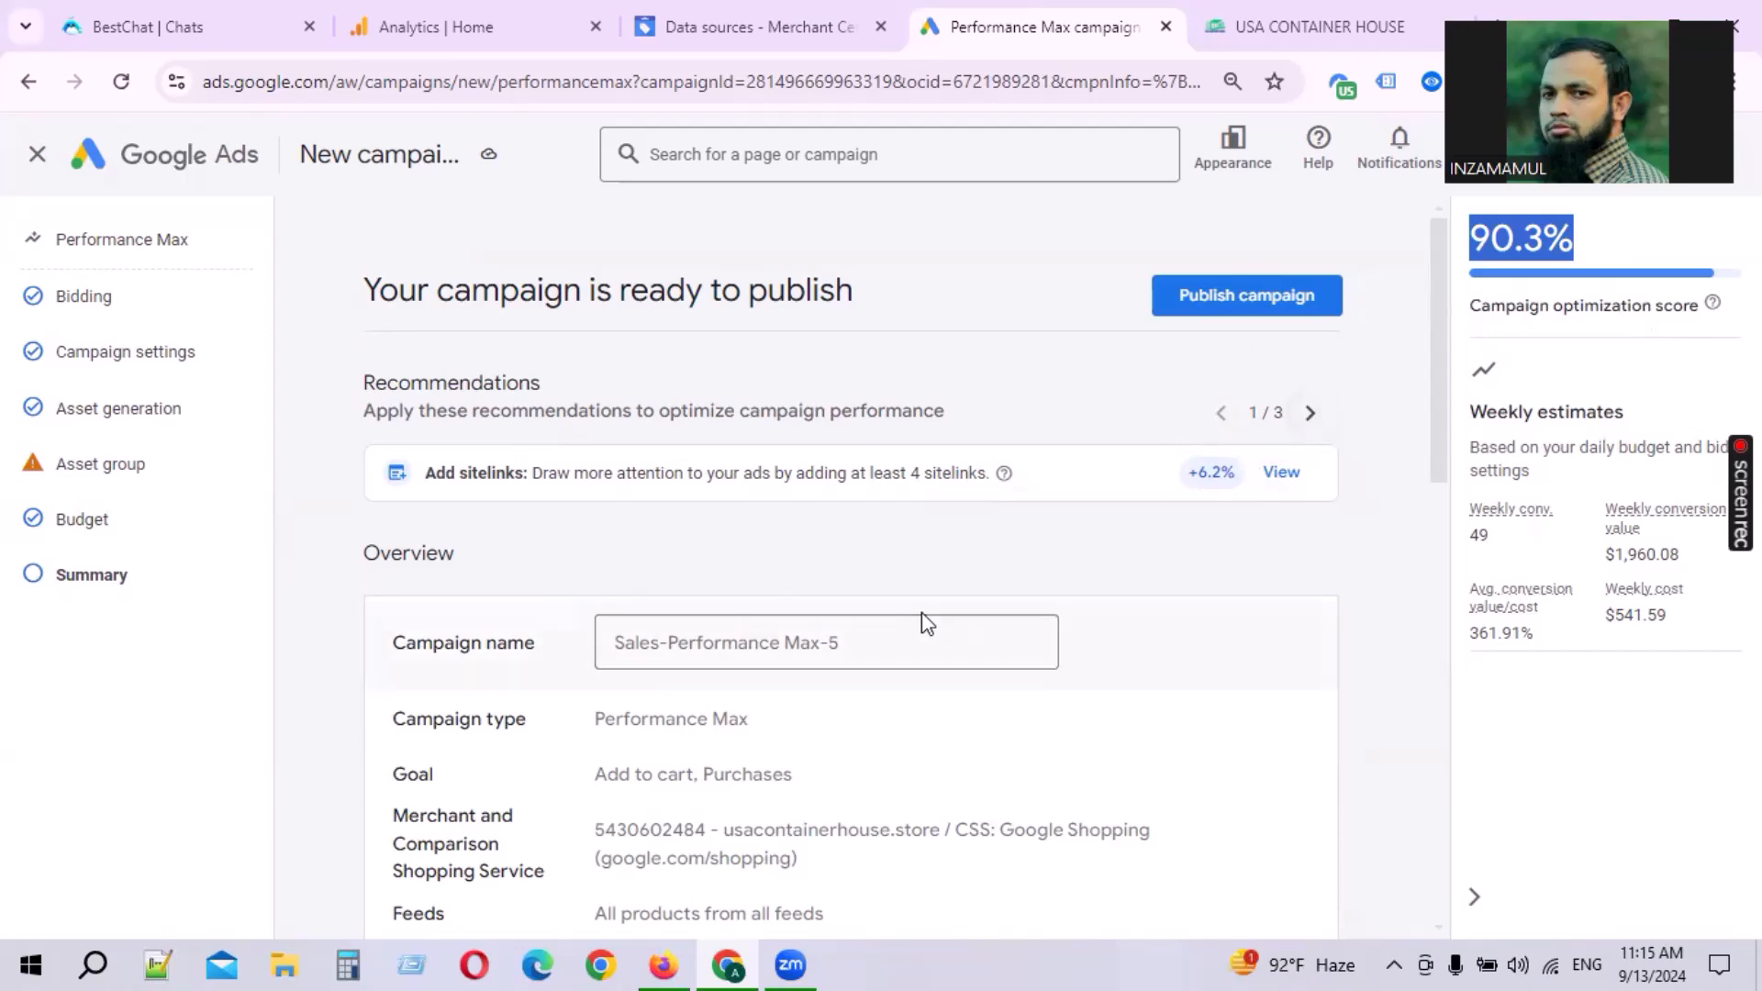
scroll(872, 634, down, 7)
scroll(706, 633, down, 6)
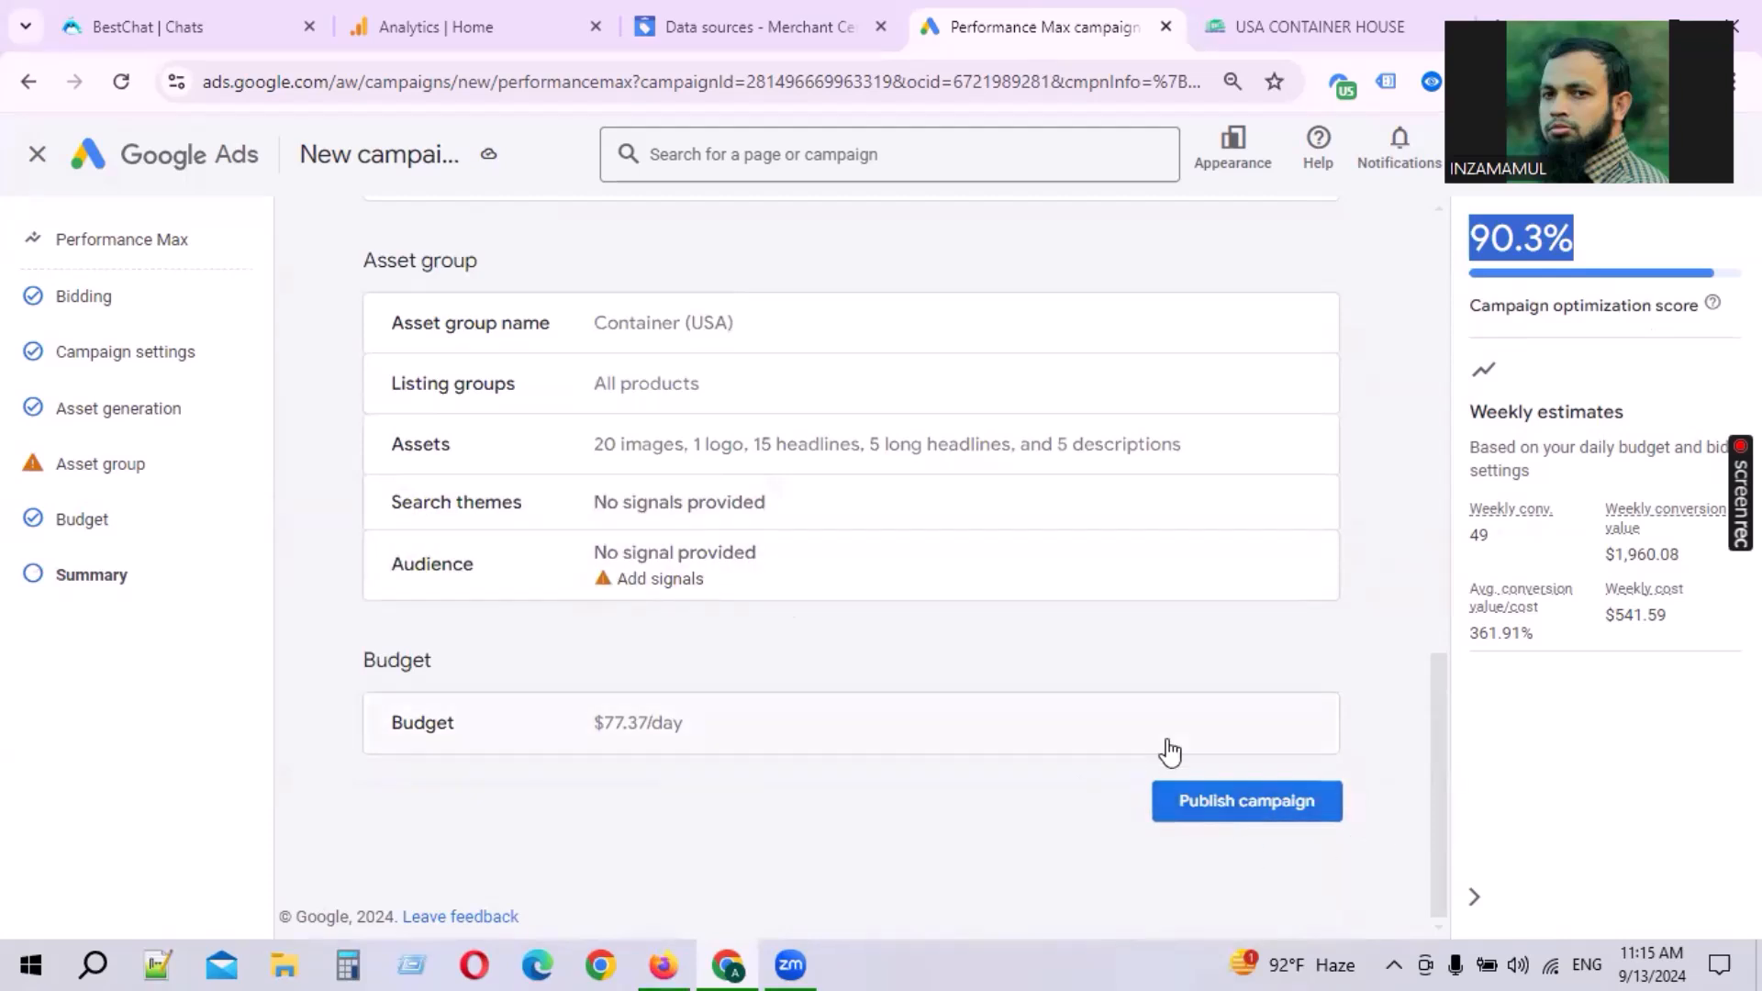
click(1054, 740)
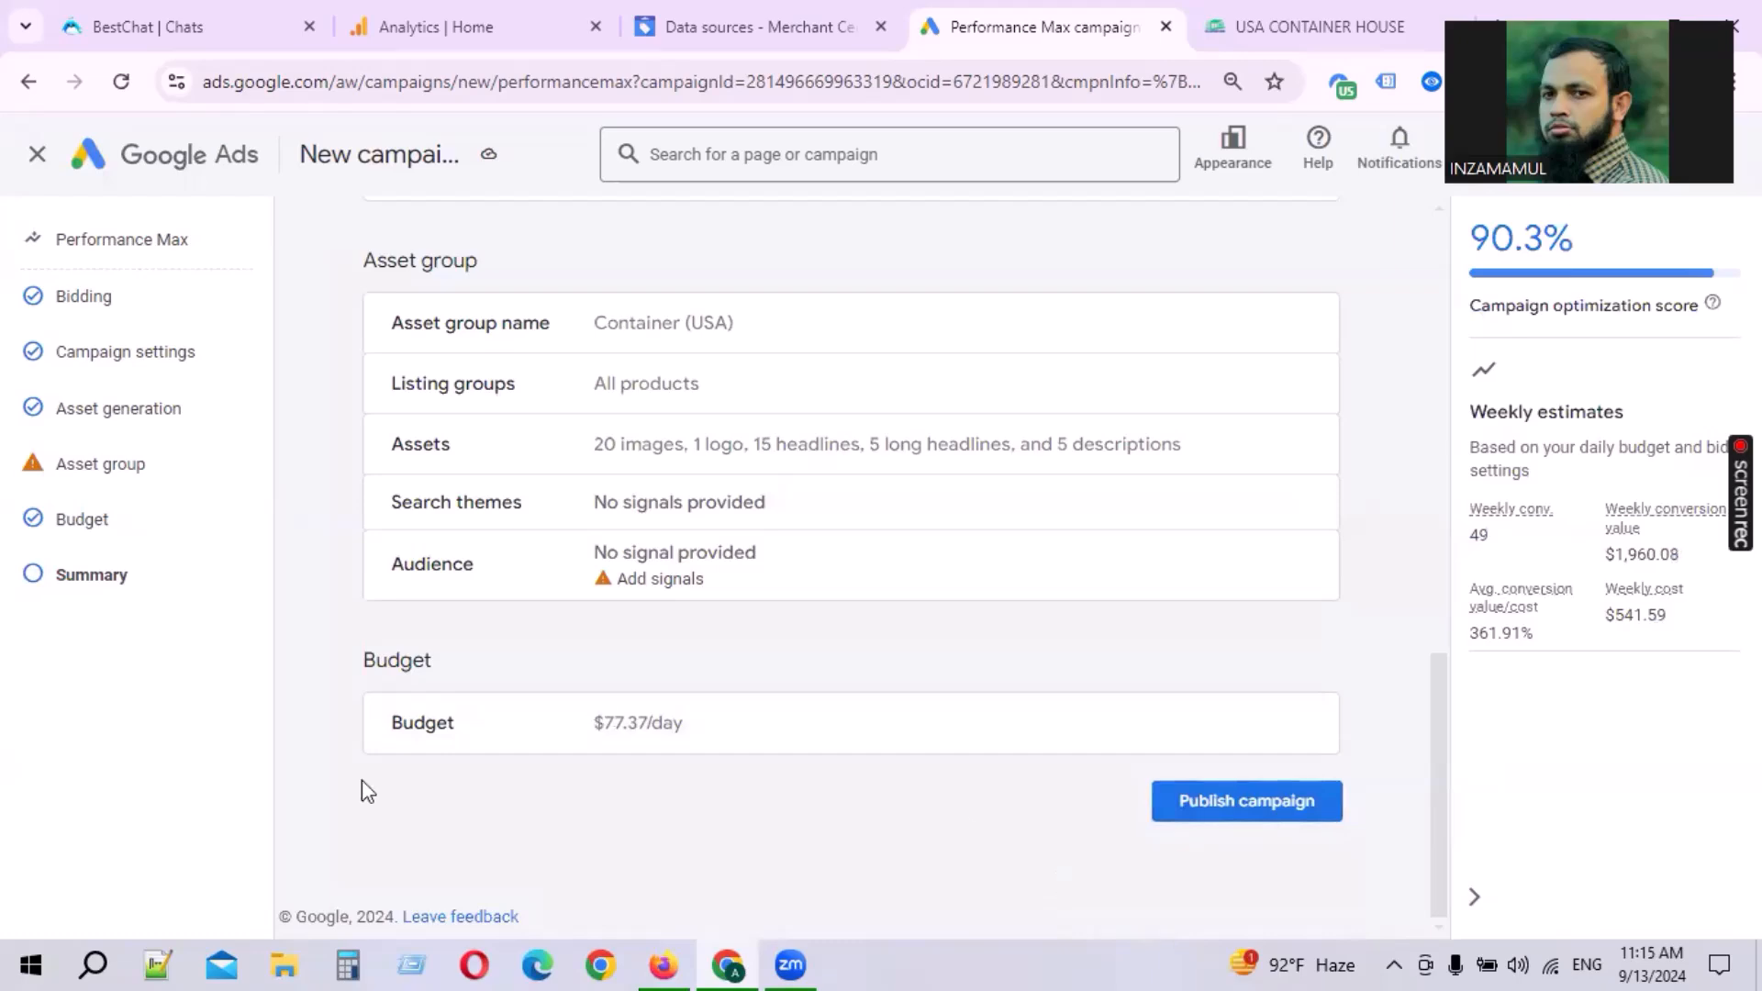
scroll(737, 786, up, 10)
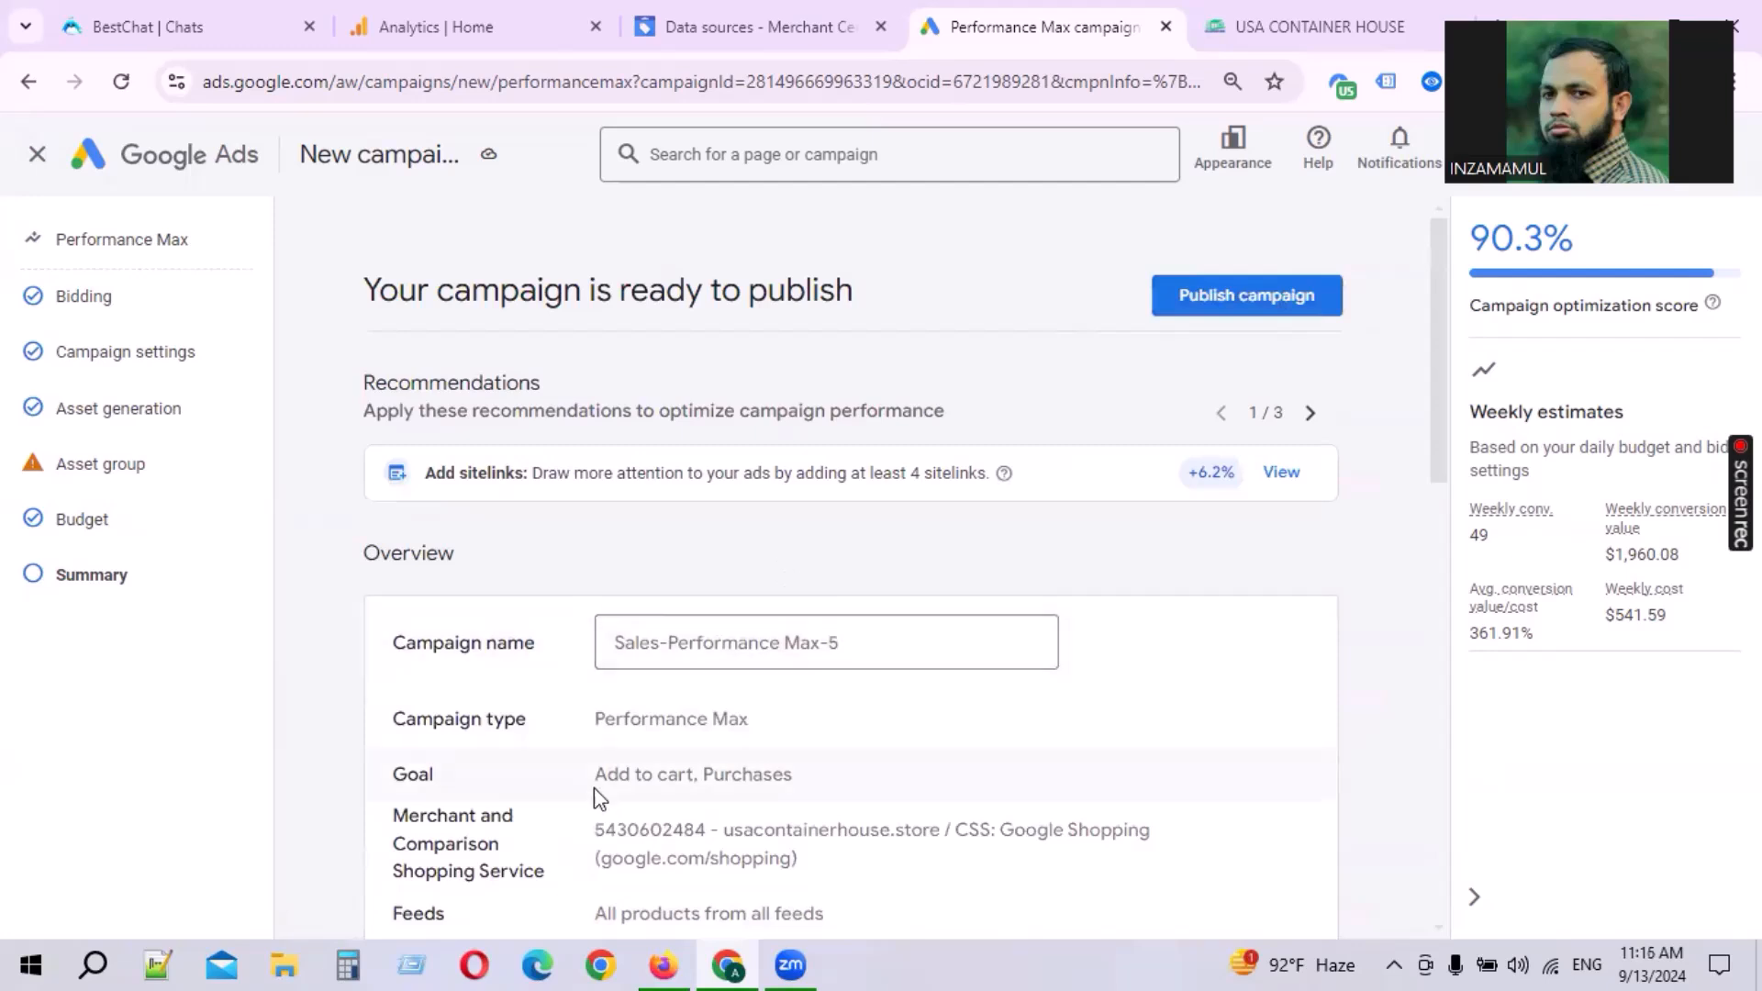
drag(721, 780, 724, 742)
scroll(724, 741, down, 5)
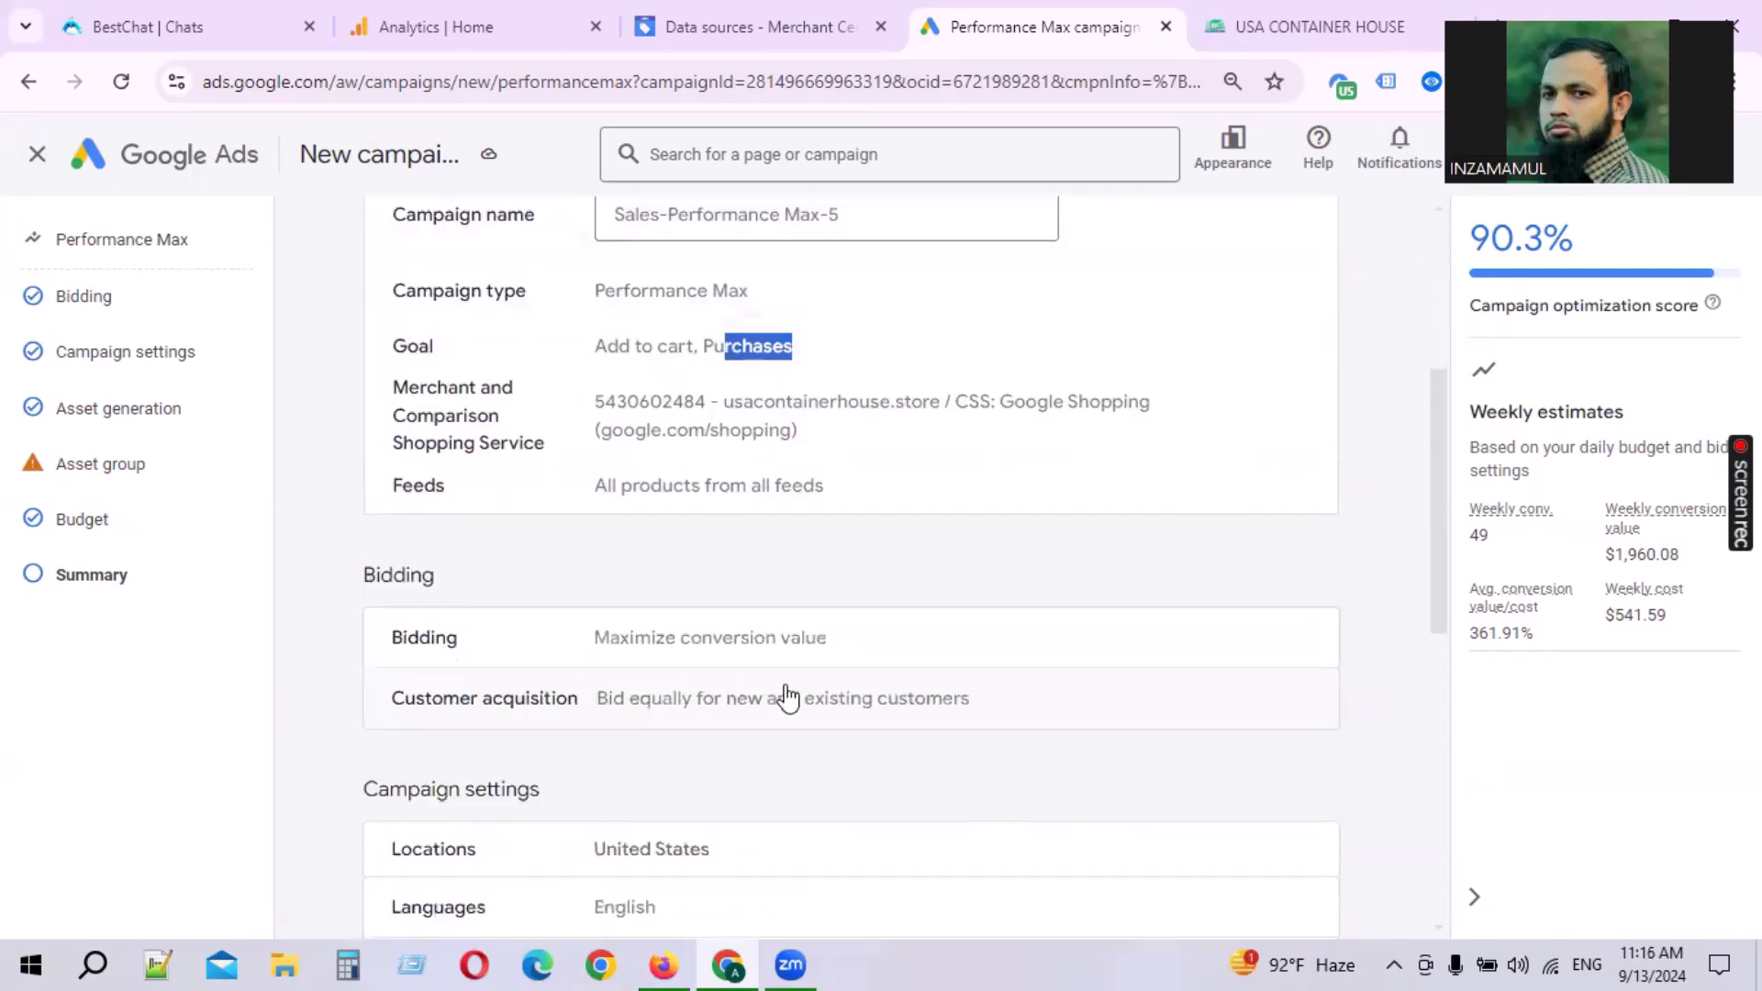
drag(604, 401, 818, 404)
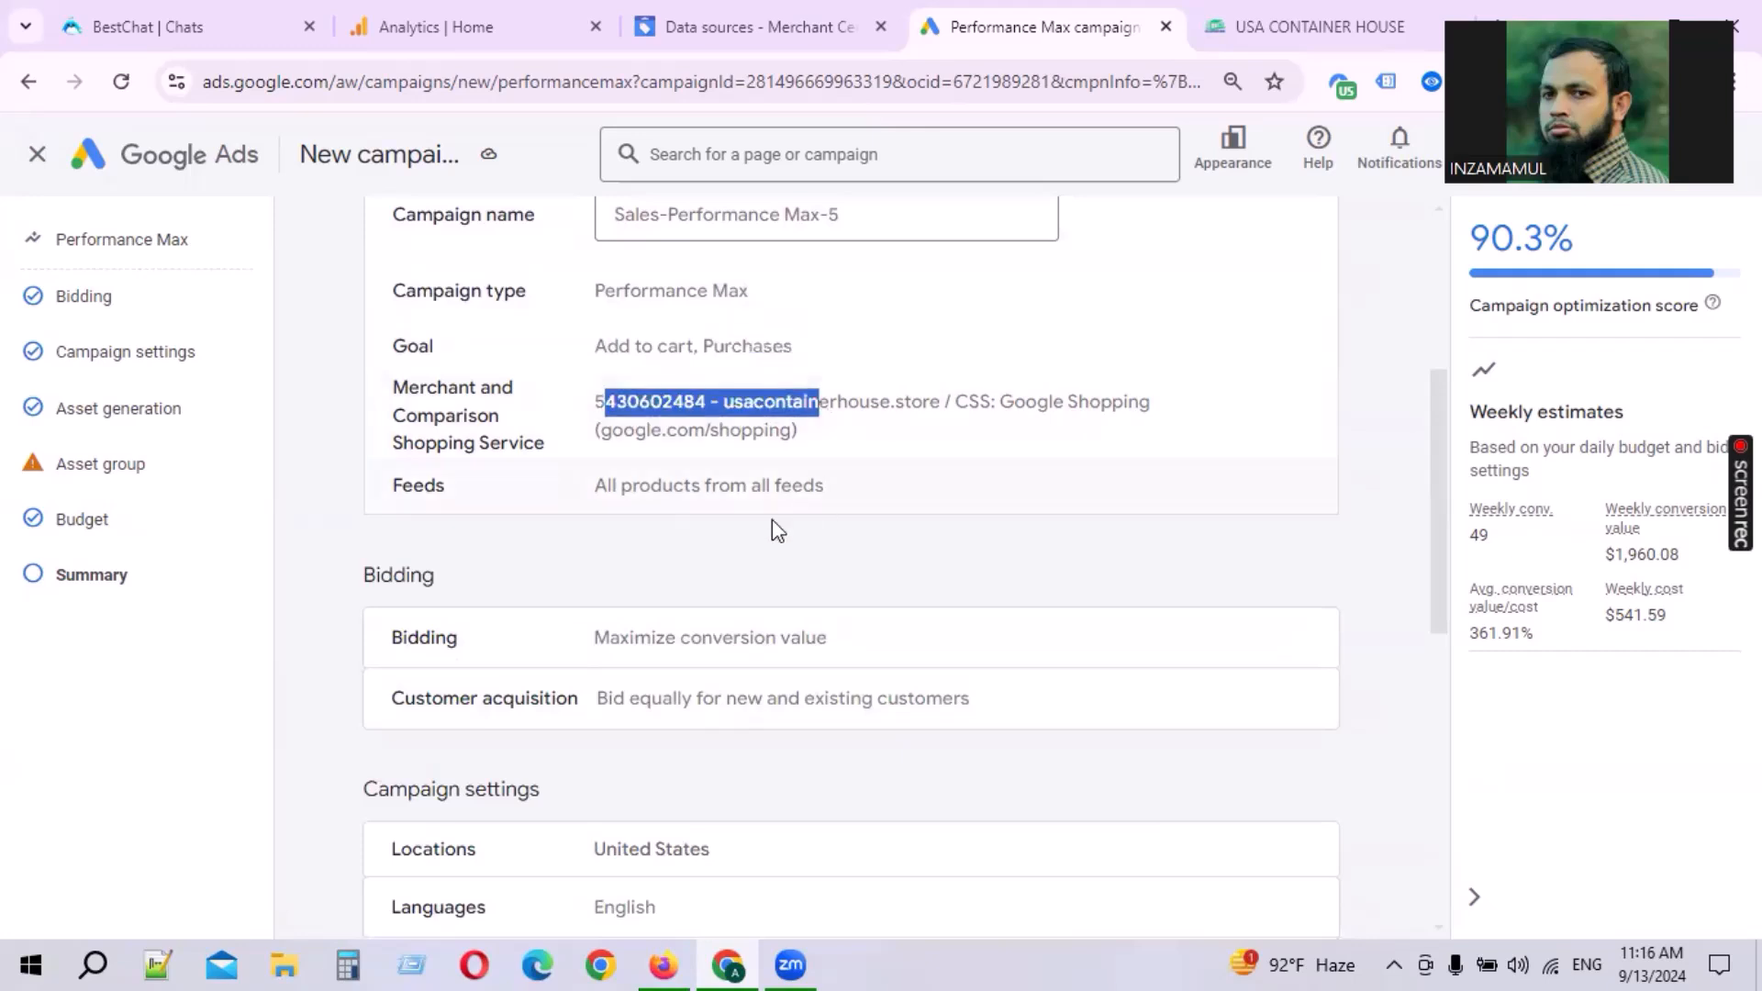
drag(611, 486, 848, 507)
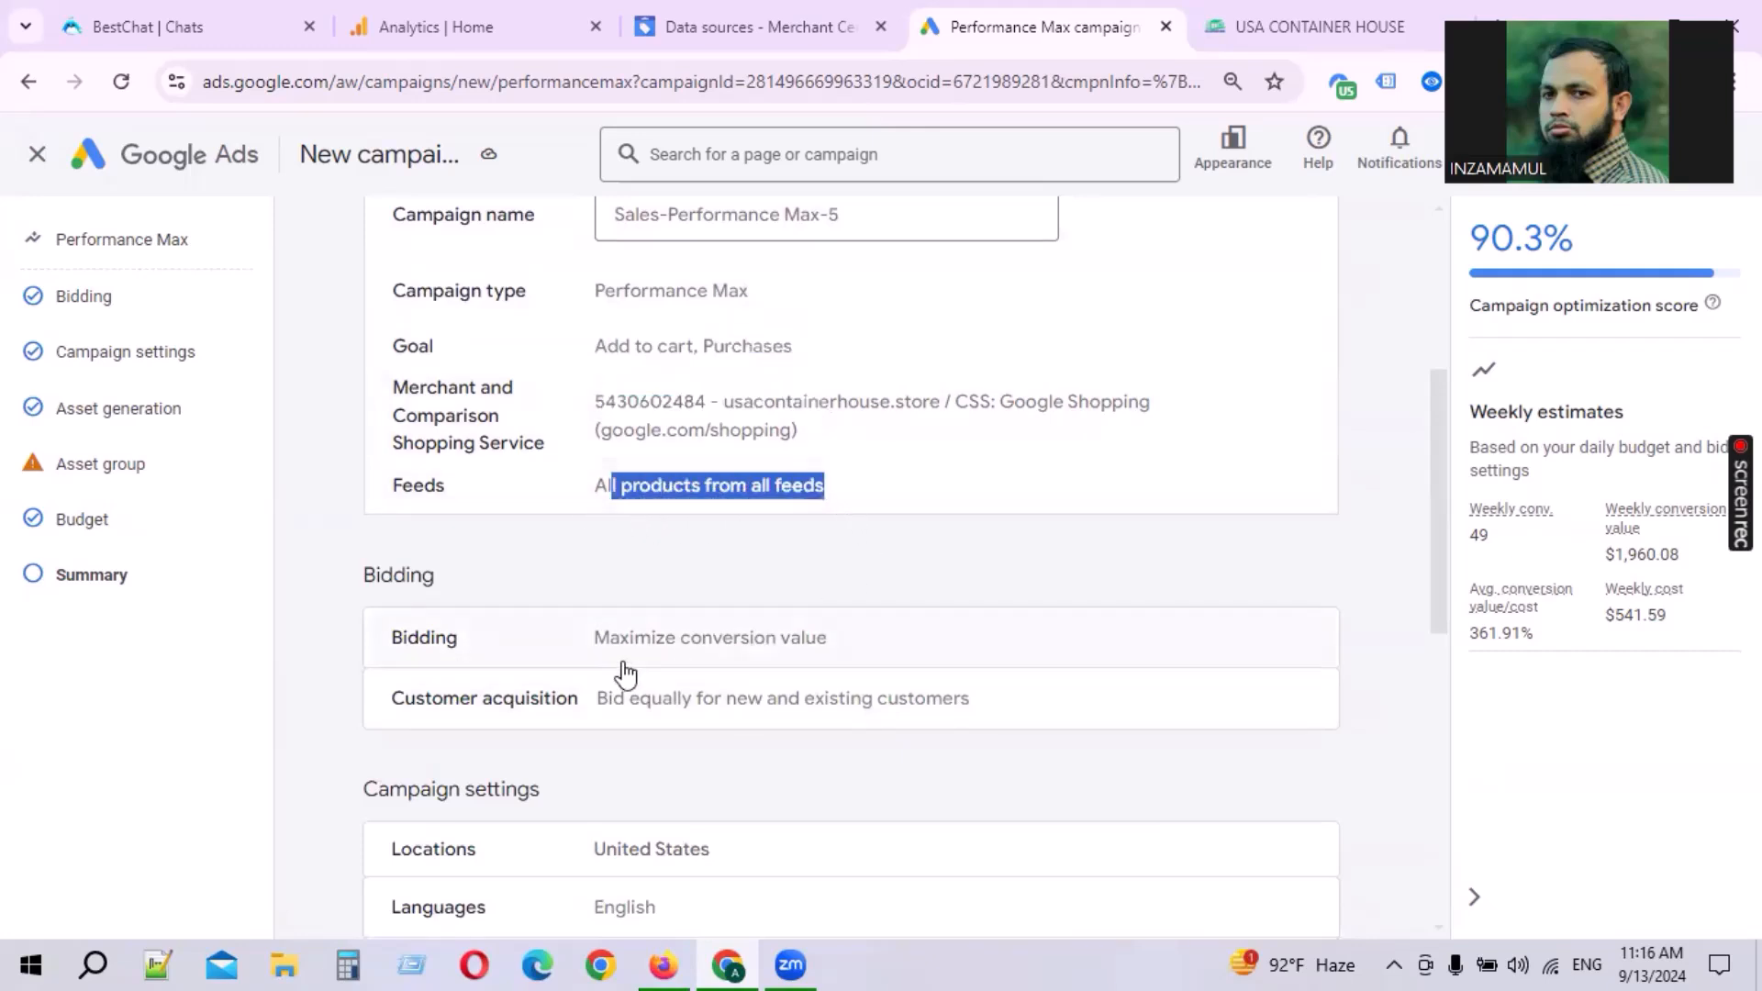
Step: Open the bidding settings from the summary and go back to the campaign summary
click(591, 660)
shift+click(831, 660)
click(963, 661)
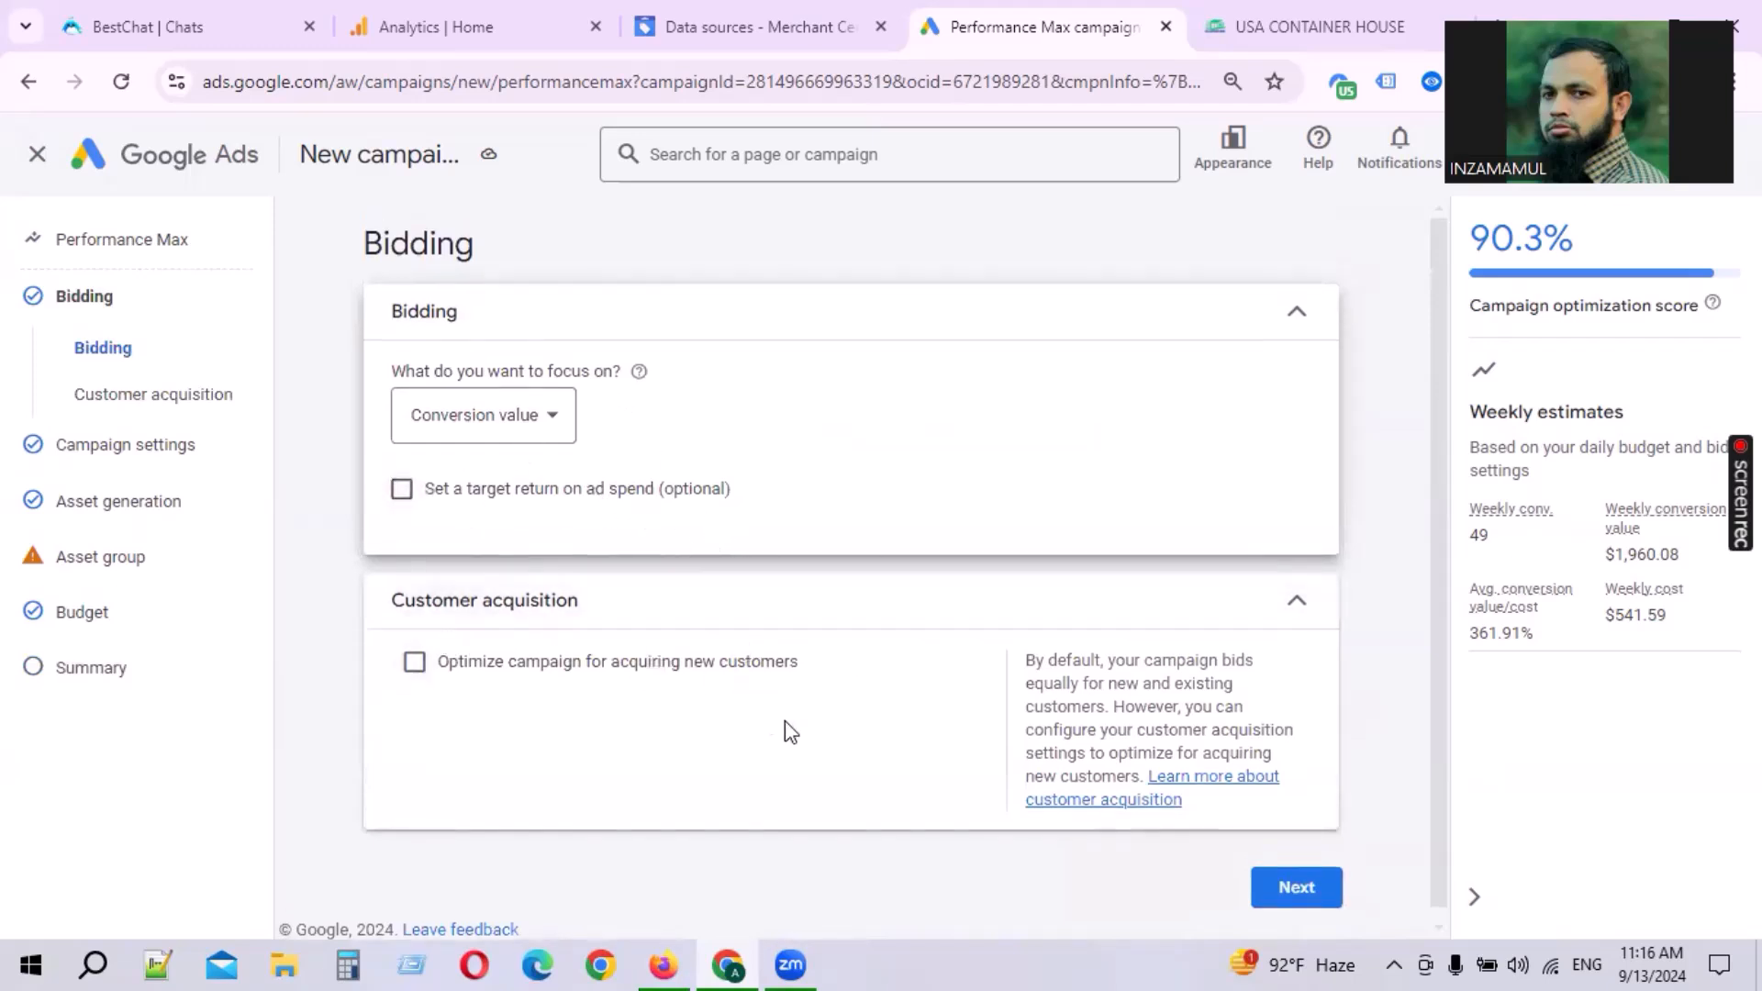
scroll(762, 720, down, 1)
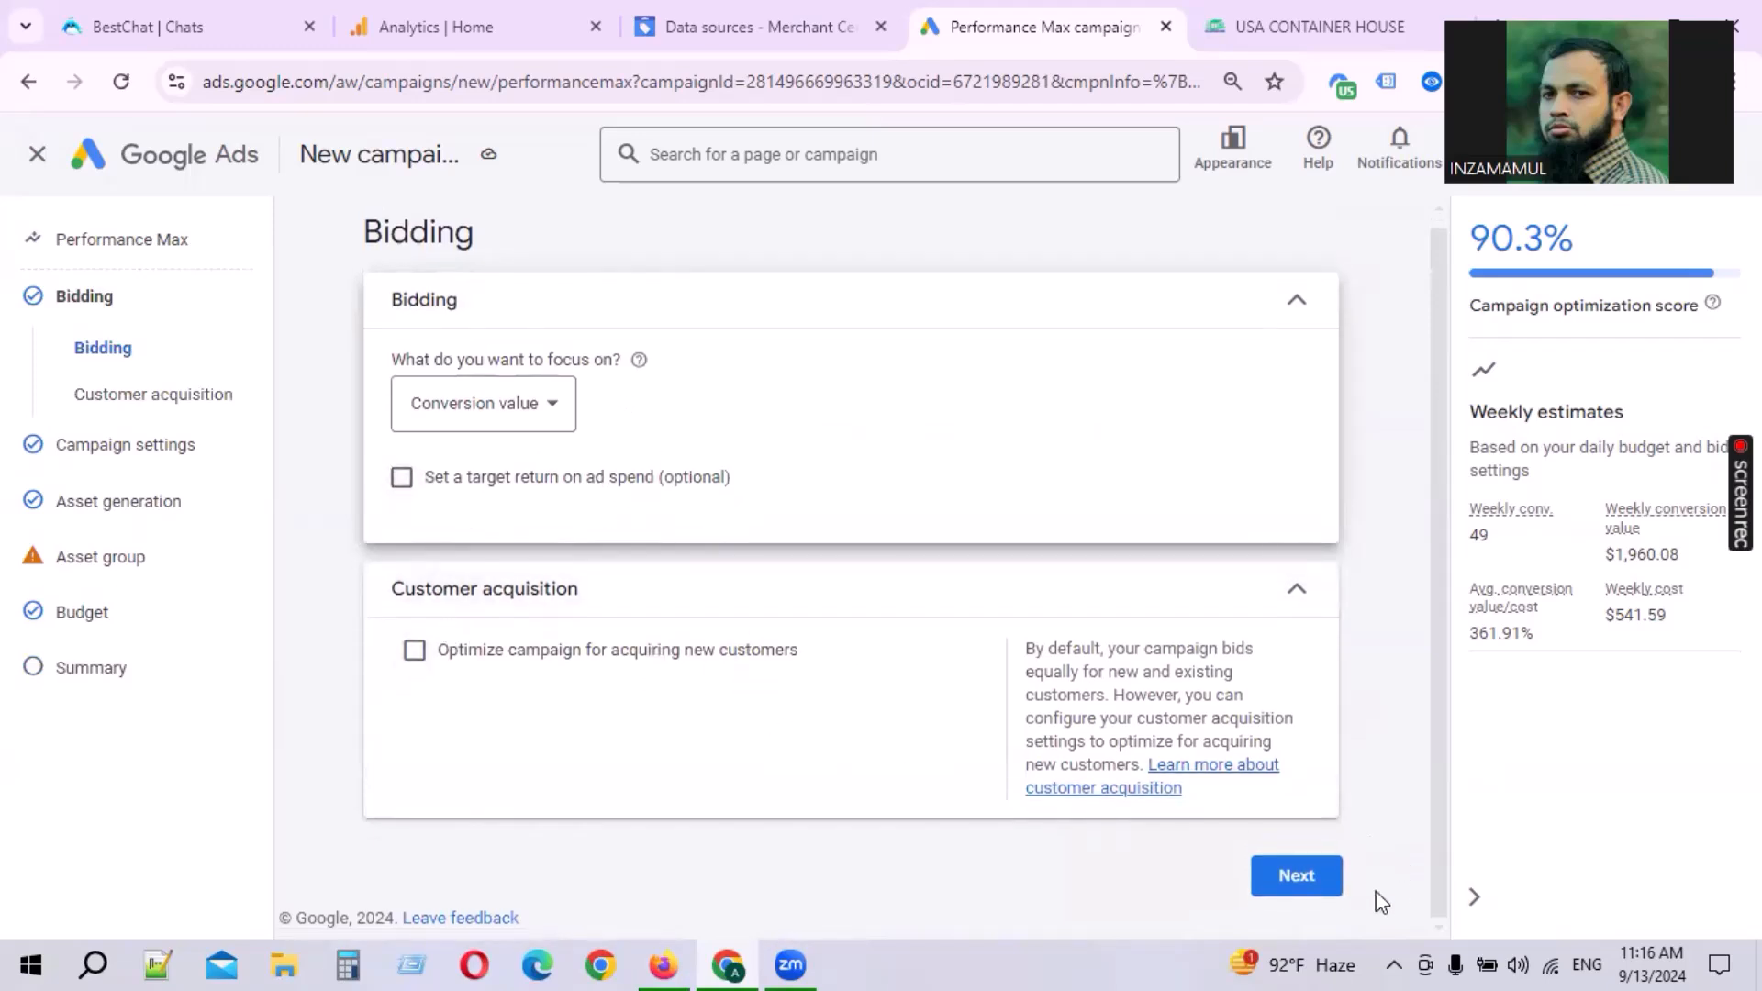
click(88, 679)
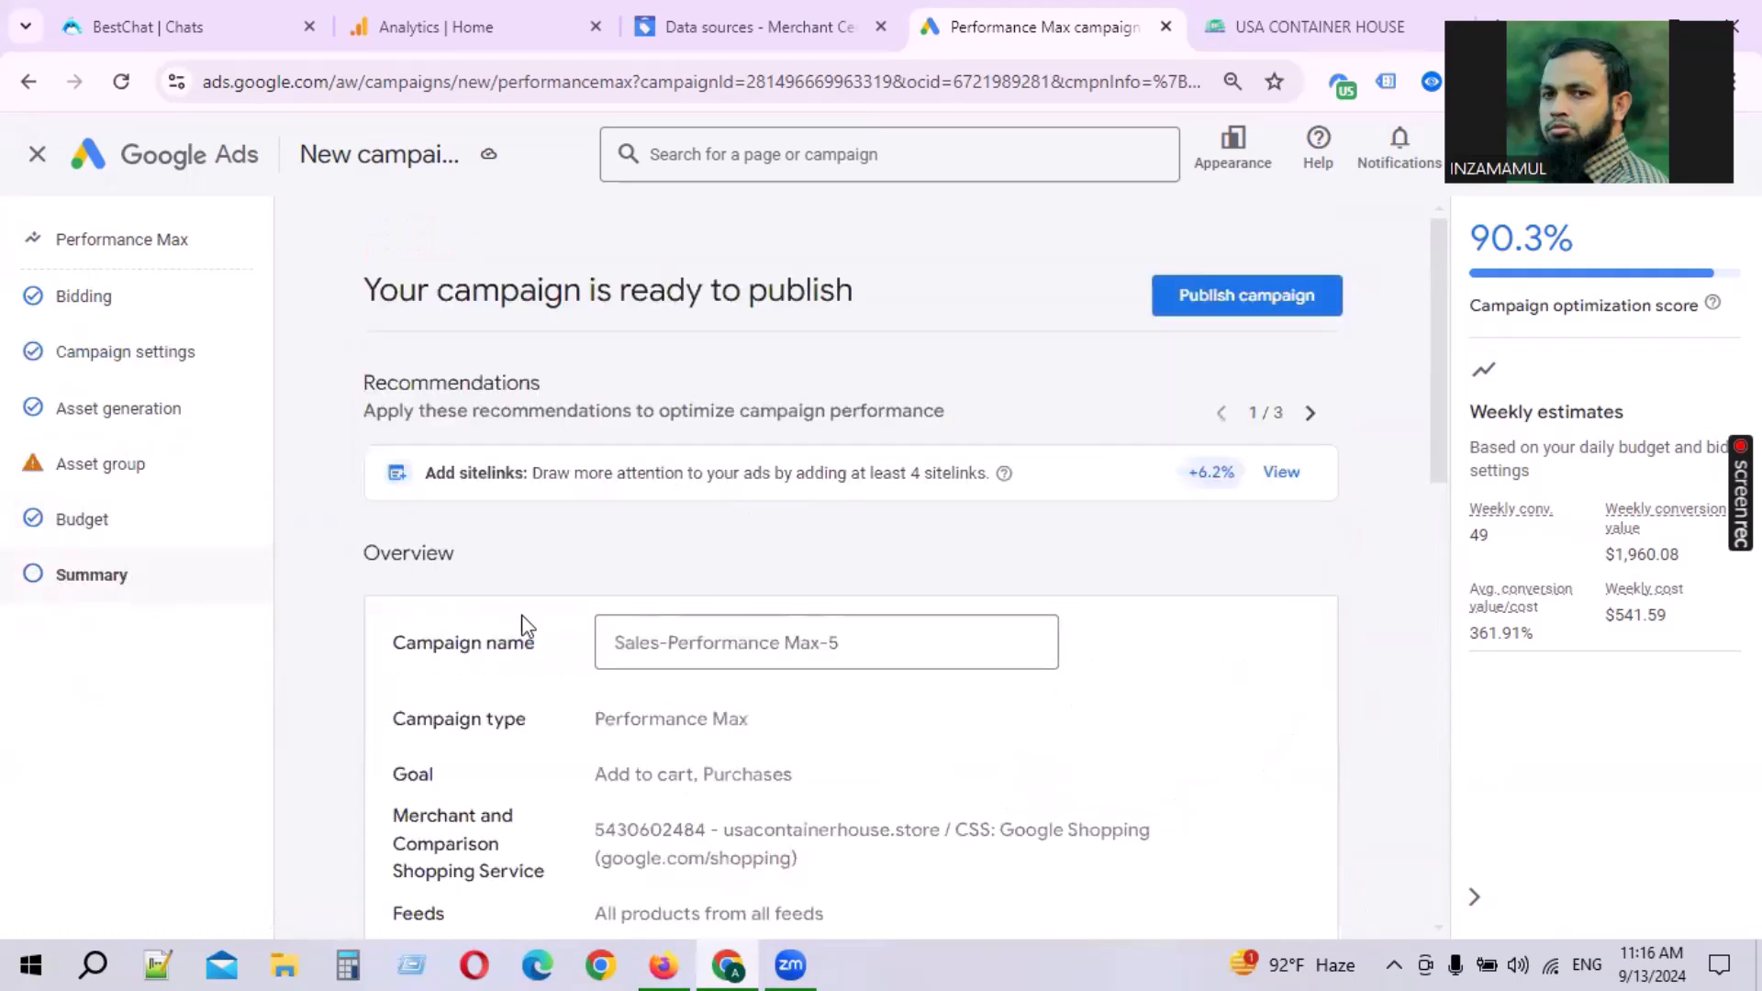
Step: Examine the summary's asset group and budget sections and the weekly performance estimates
scroll(987, 637, down, 10)
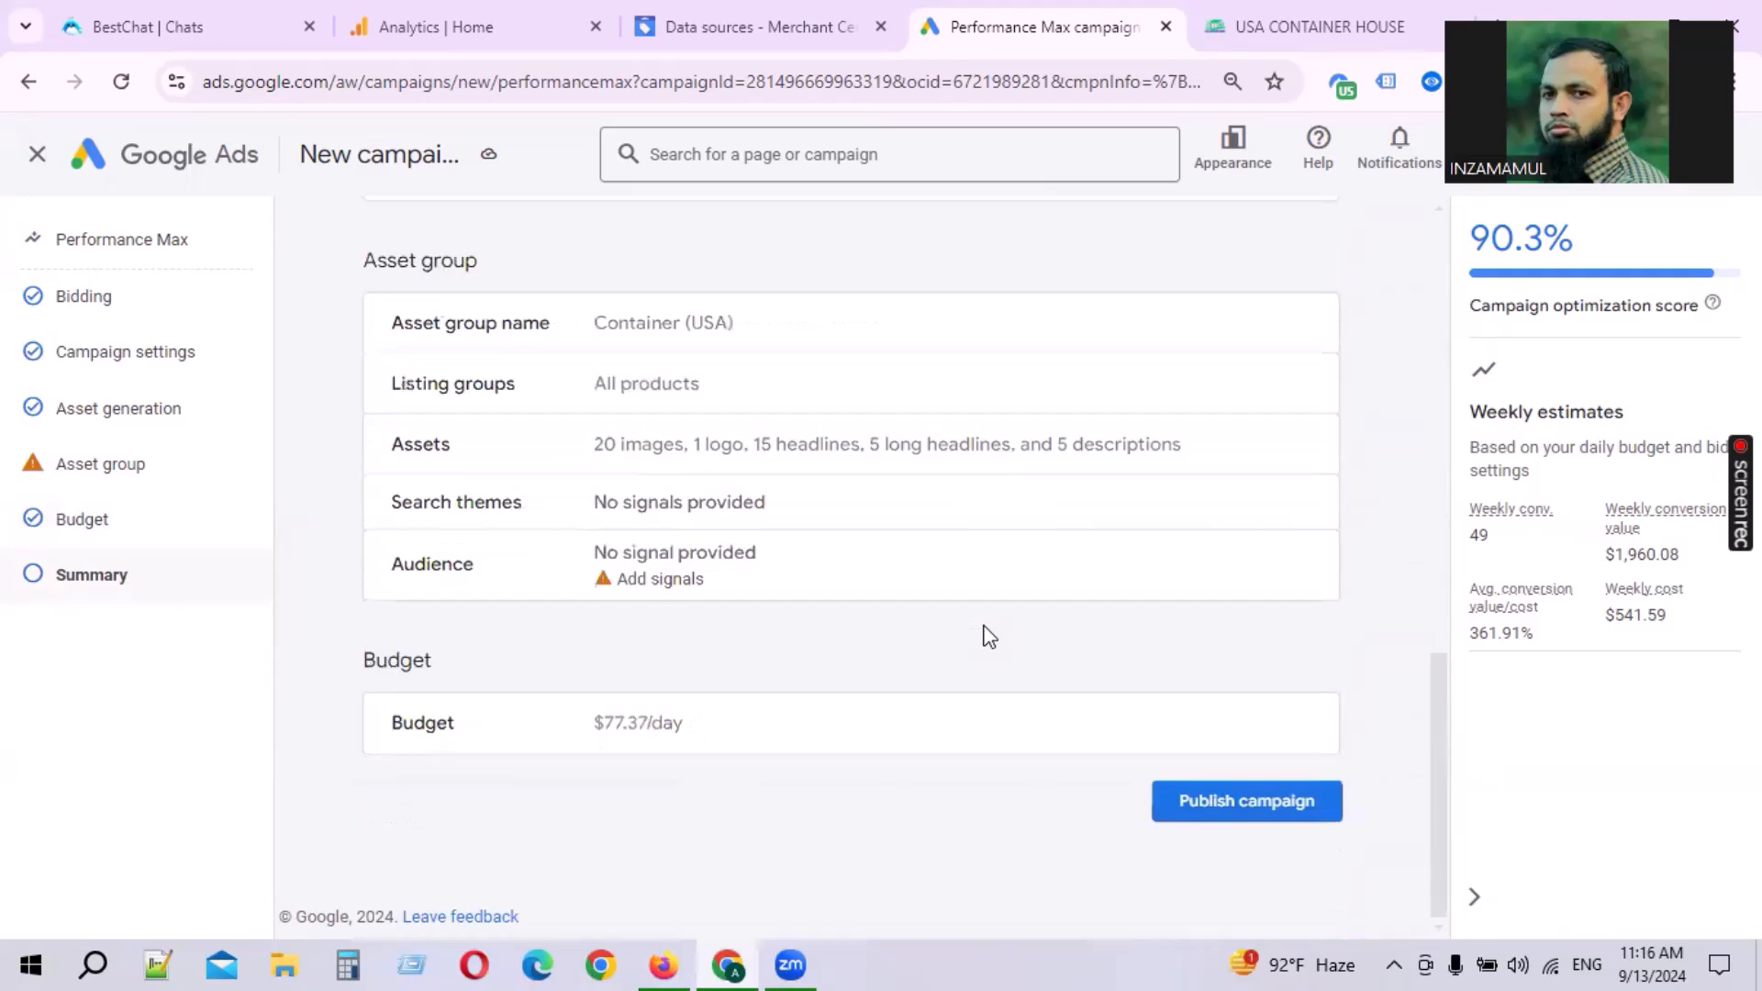
scroll(986, 637, up, 6)
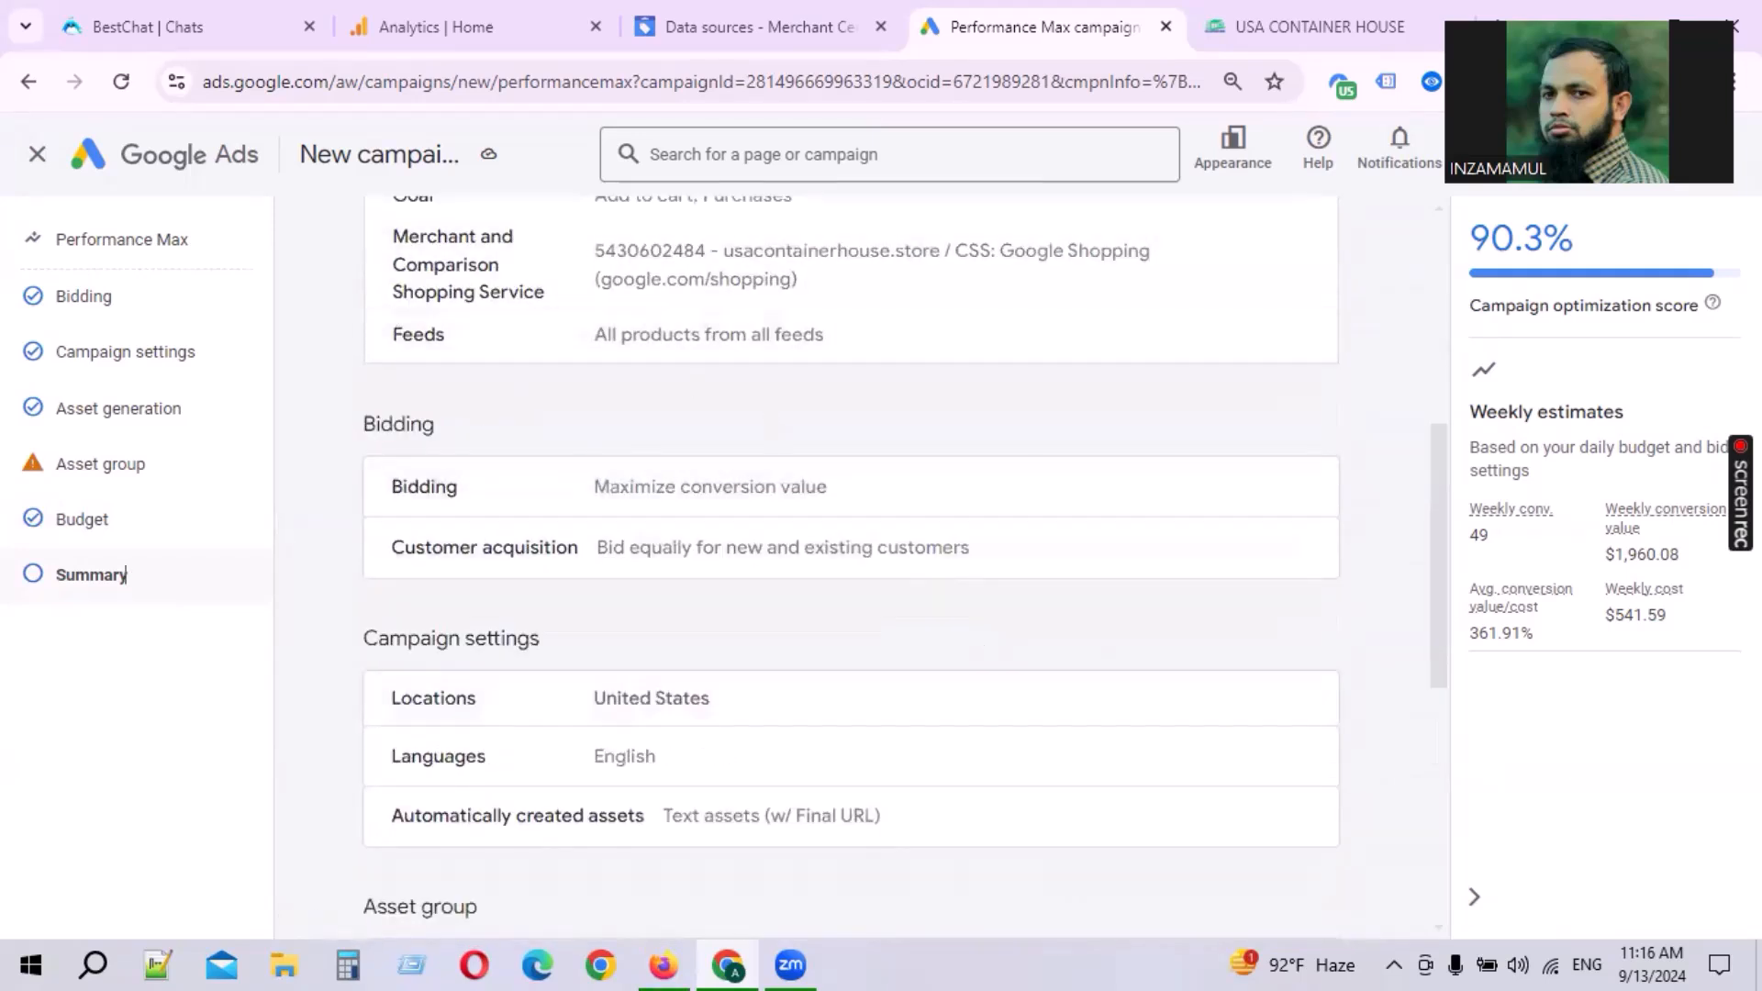
drag(1502, 415, 1686, 424)
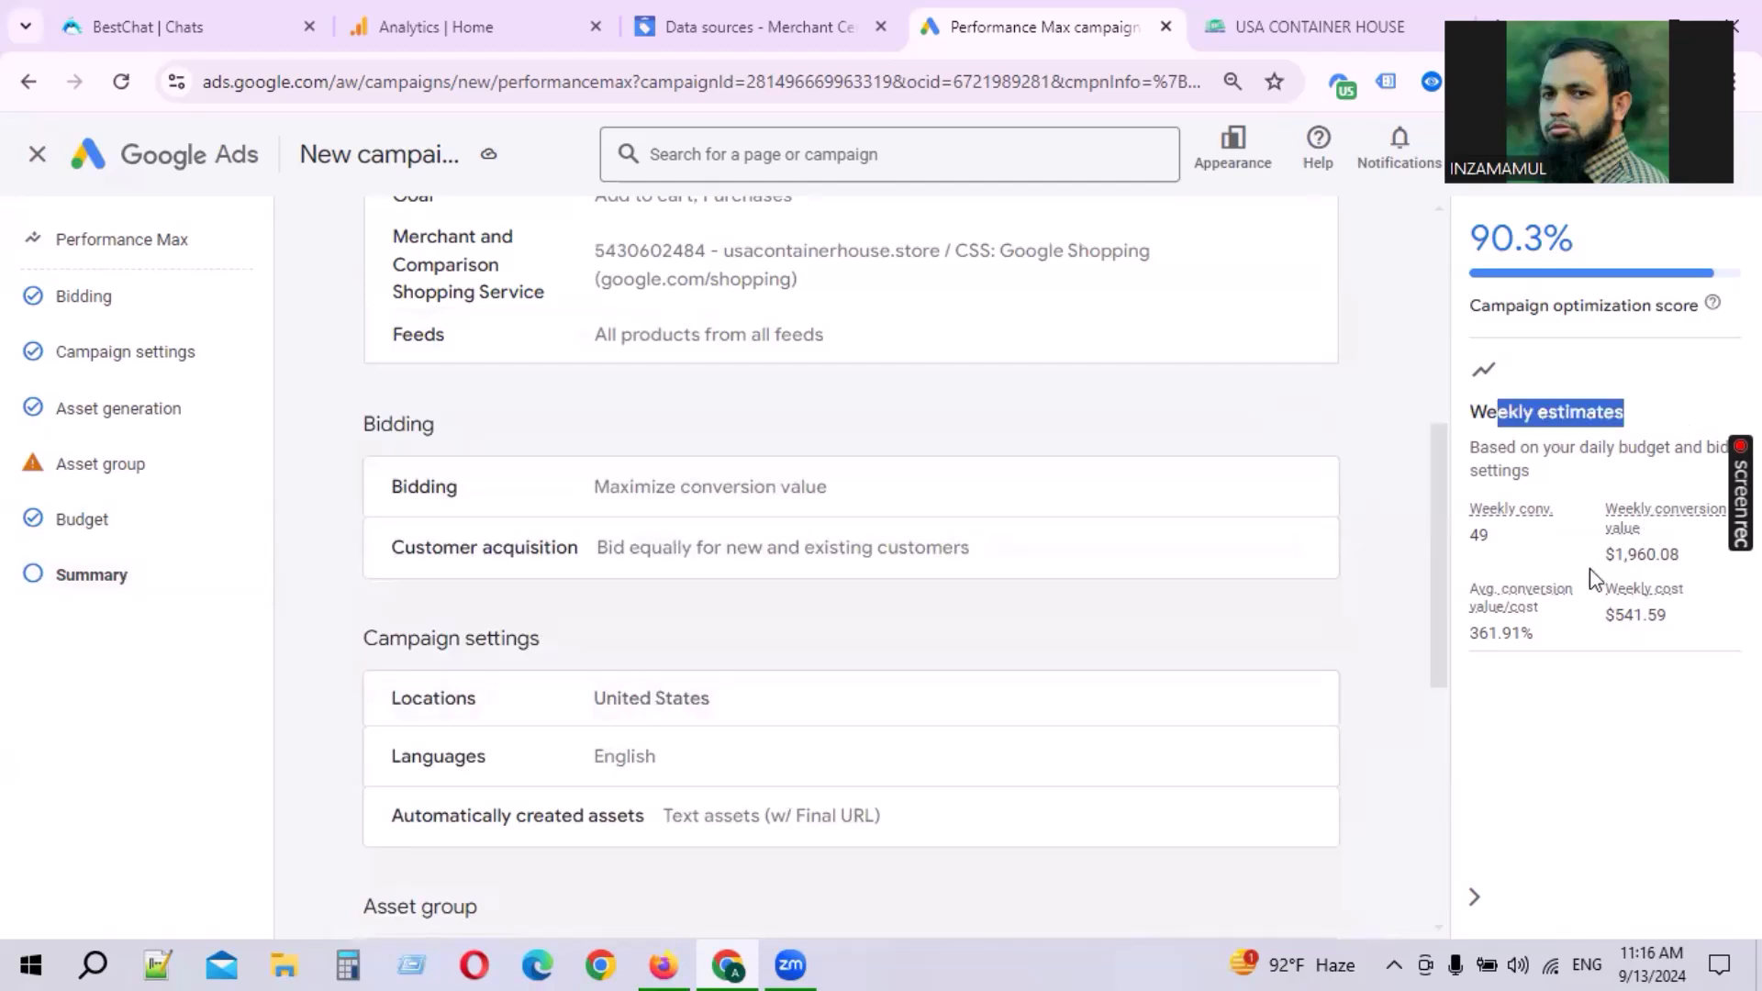
mouse_move(1479, 514)
mouse_down()
mouse_move(1535, 537)
mouse_move(1490, 543)
mouse_up()
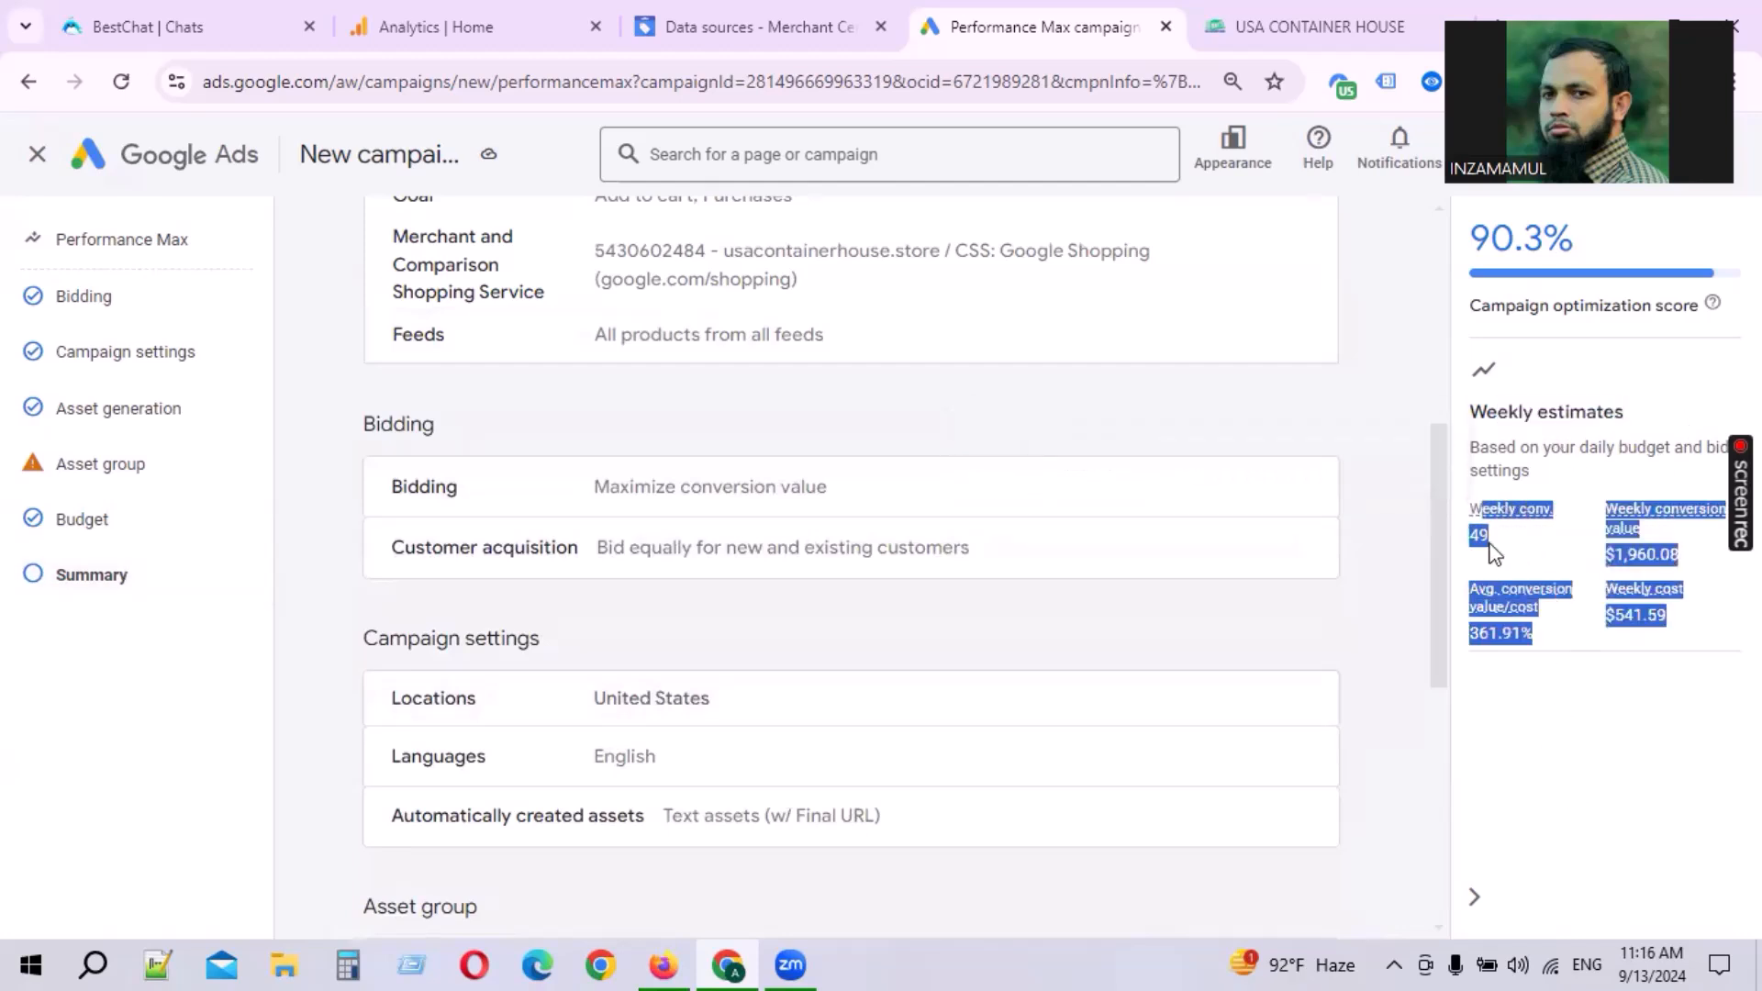
click(1555, 737)
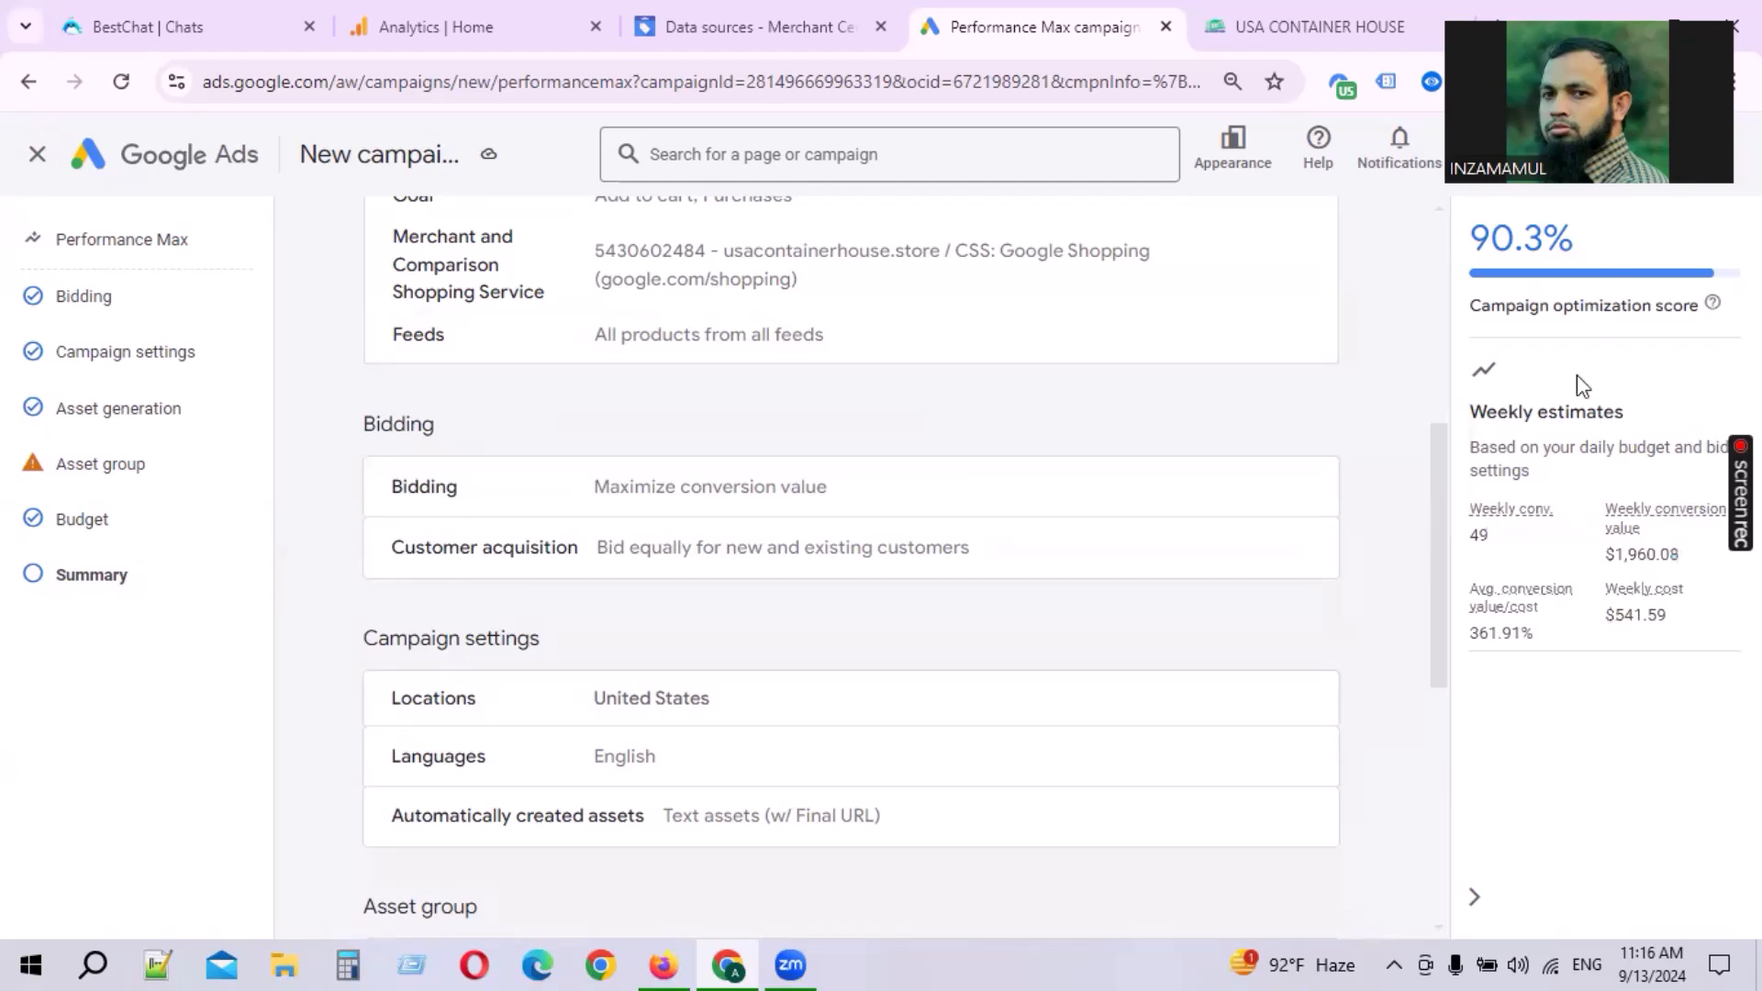
click(1424, 962)
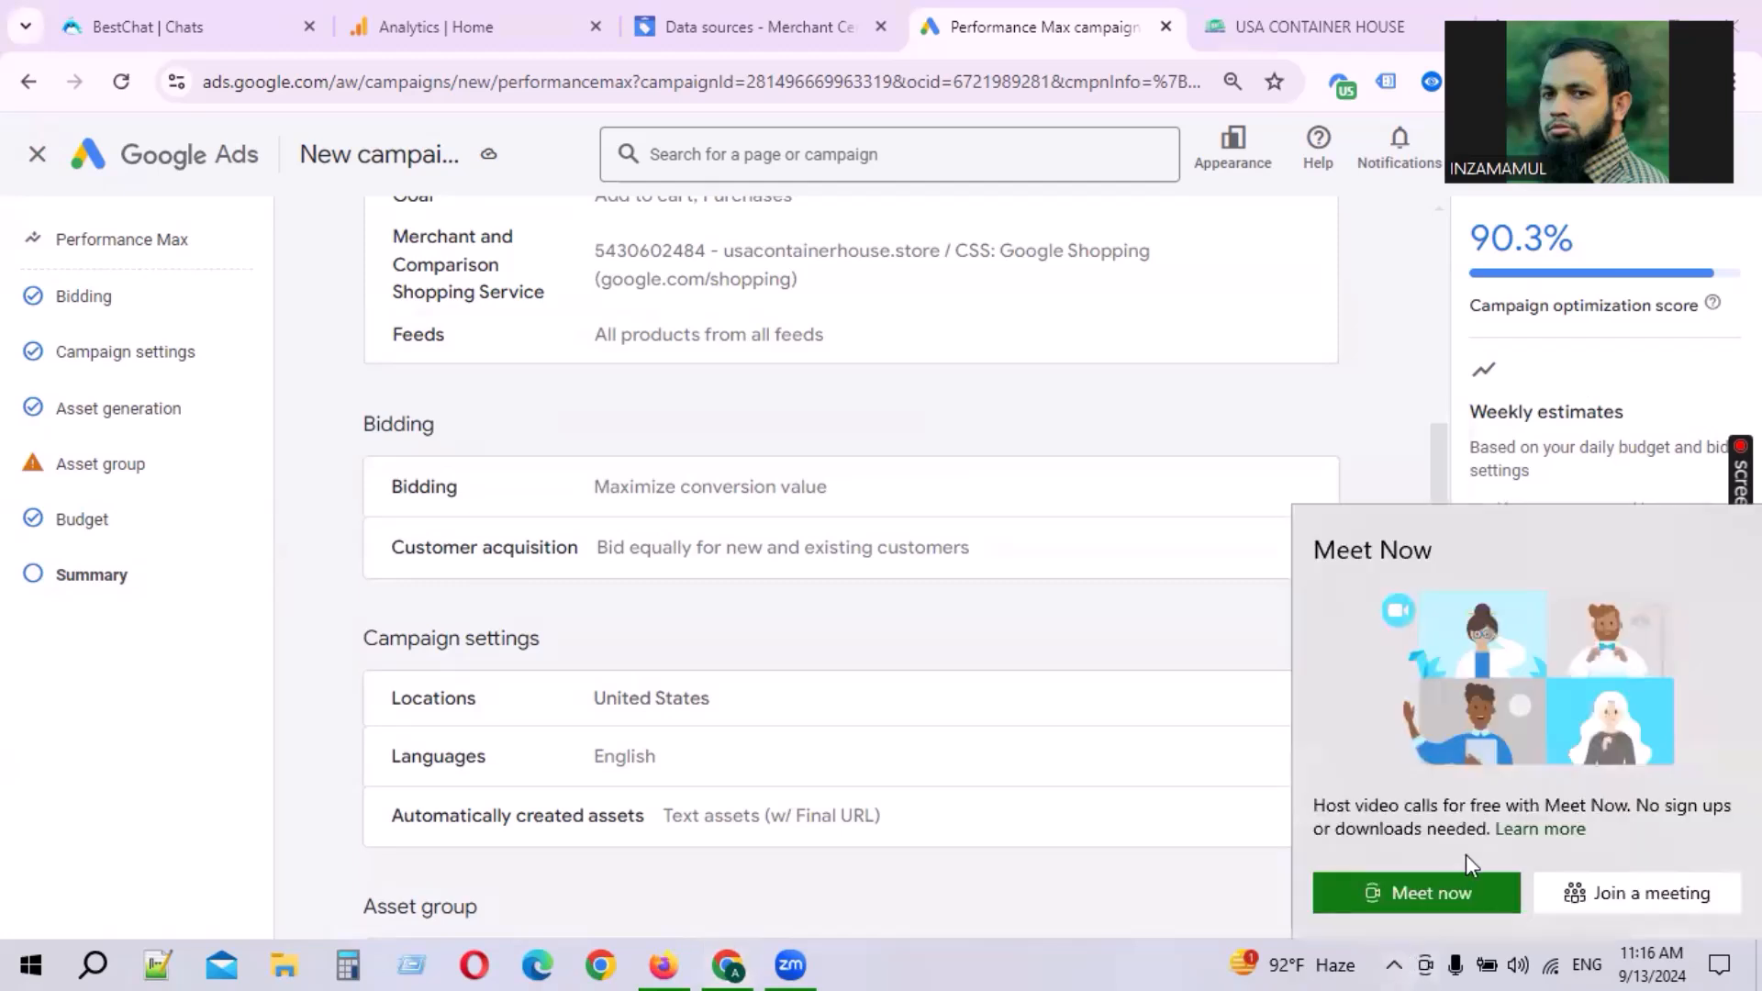
click(1426, 962)
click(1395, 963)
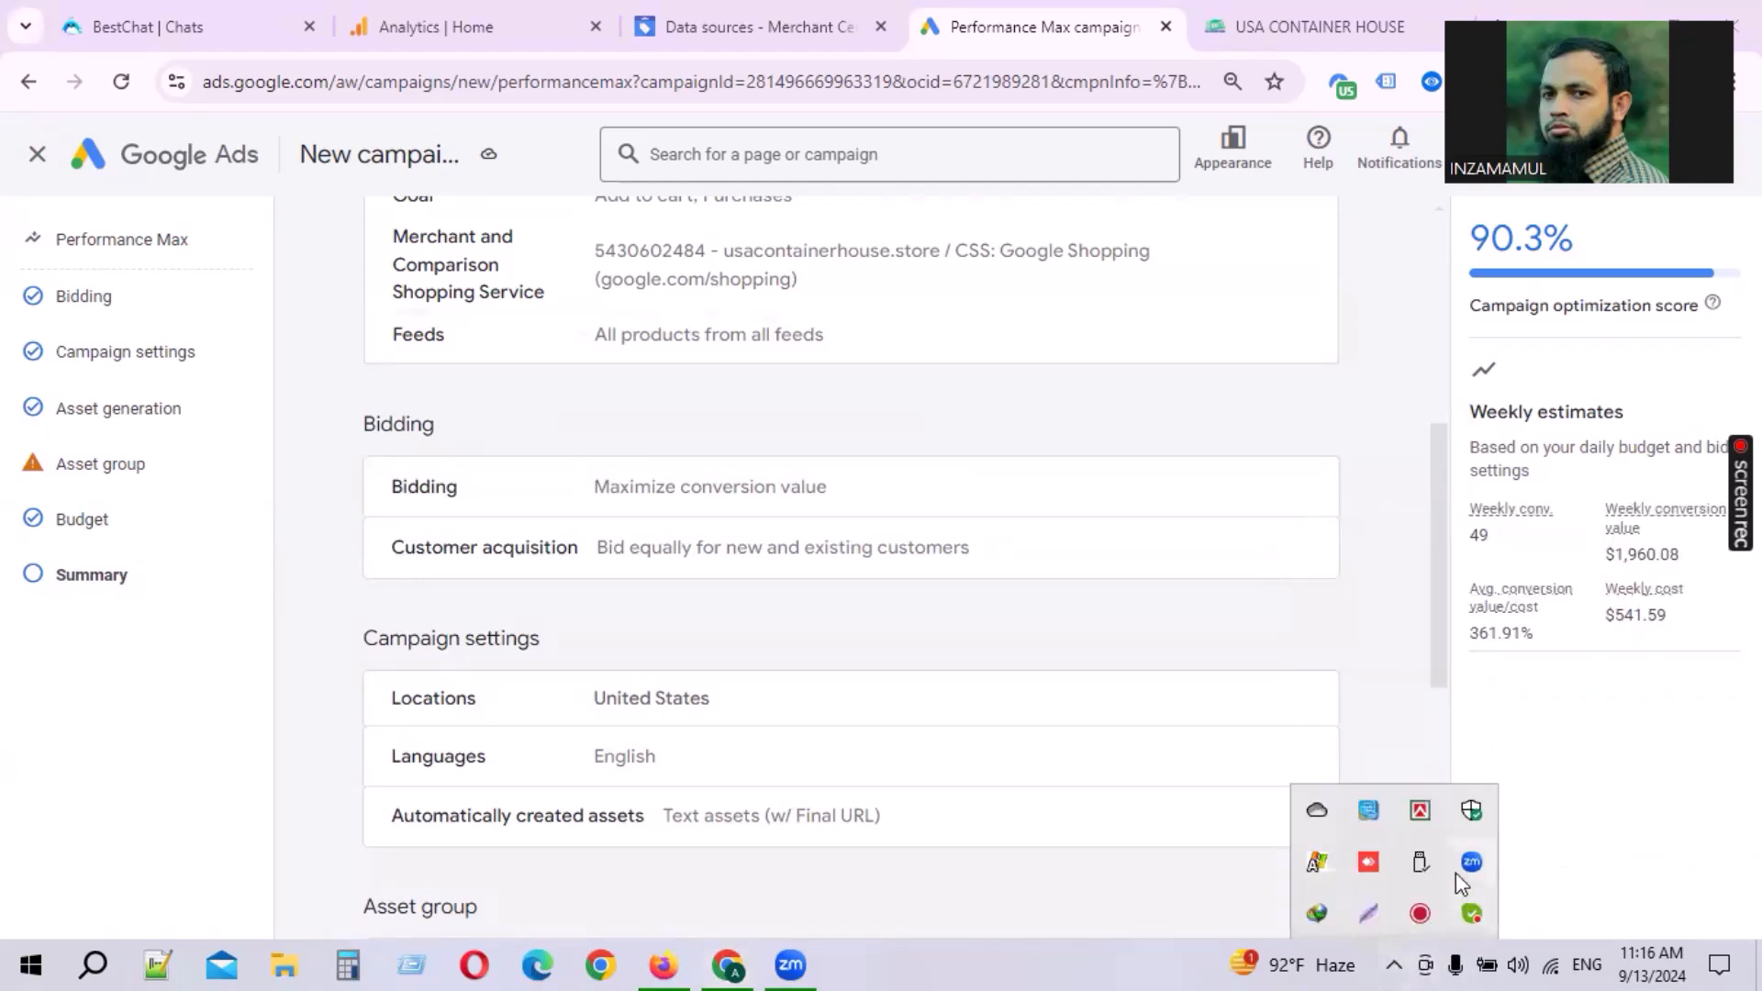
click(1360, 927)
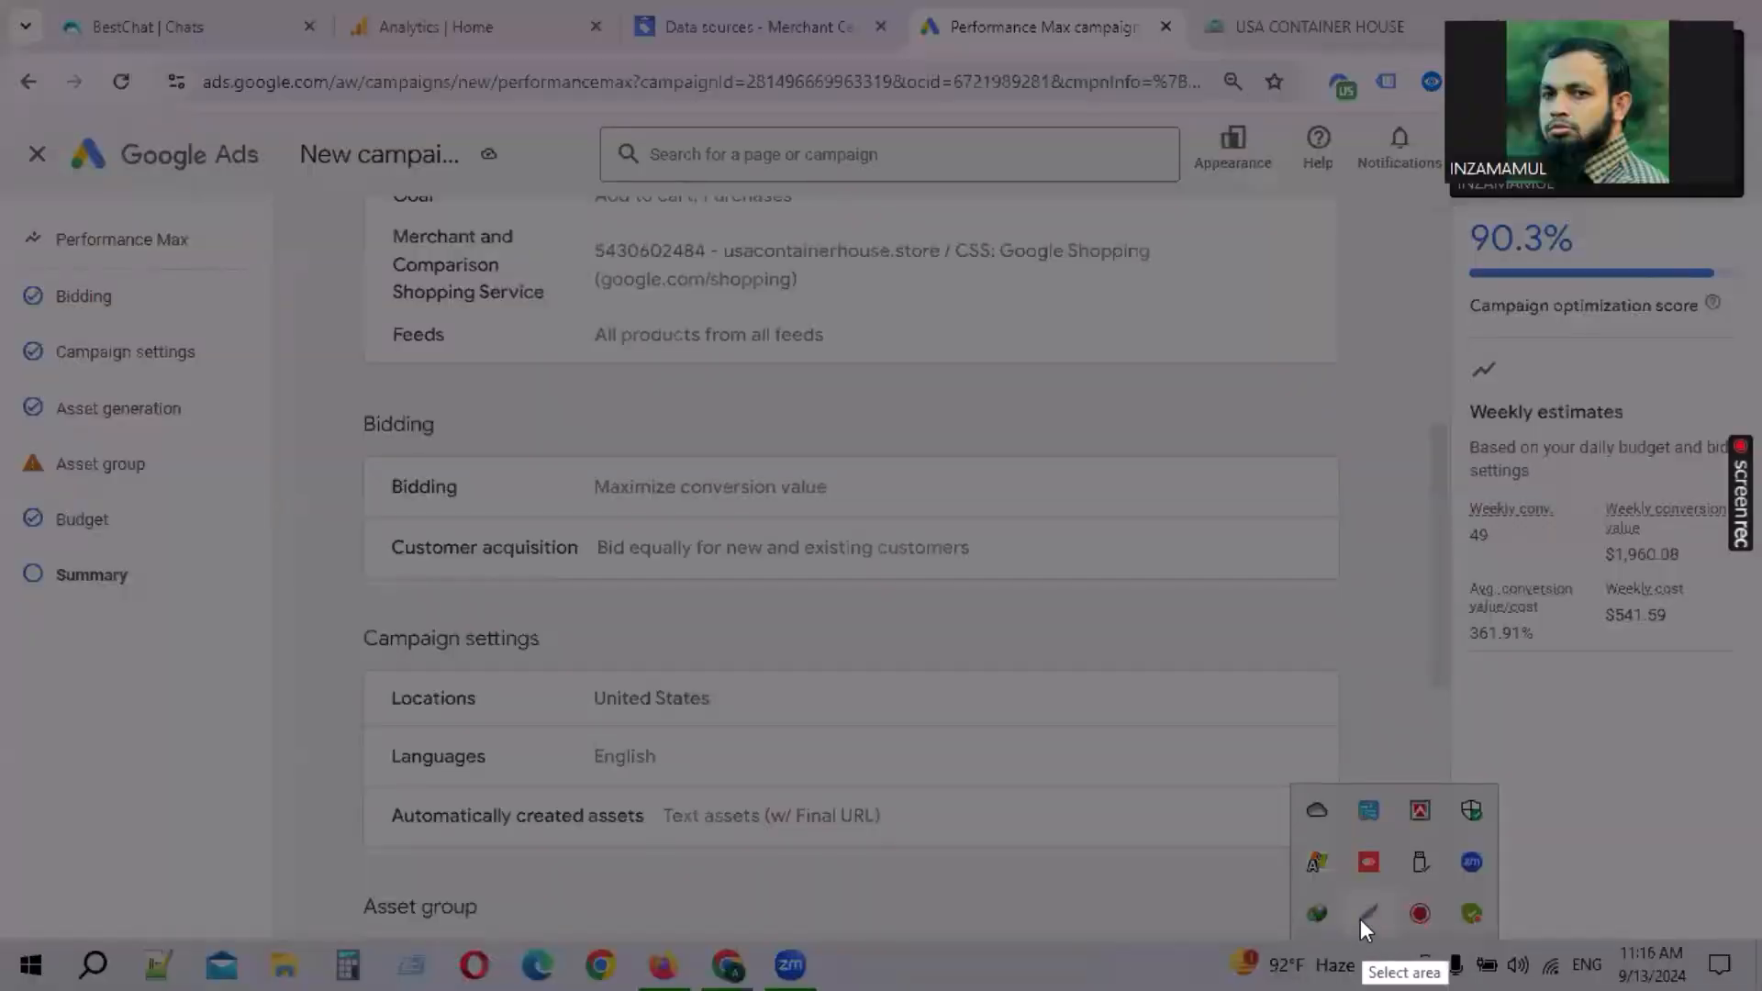
click(1596, 795)
drag(1361, 301, 1758, 726)
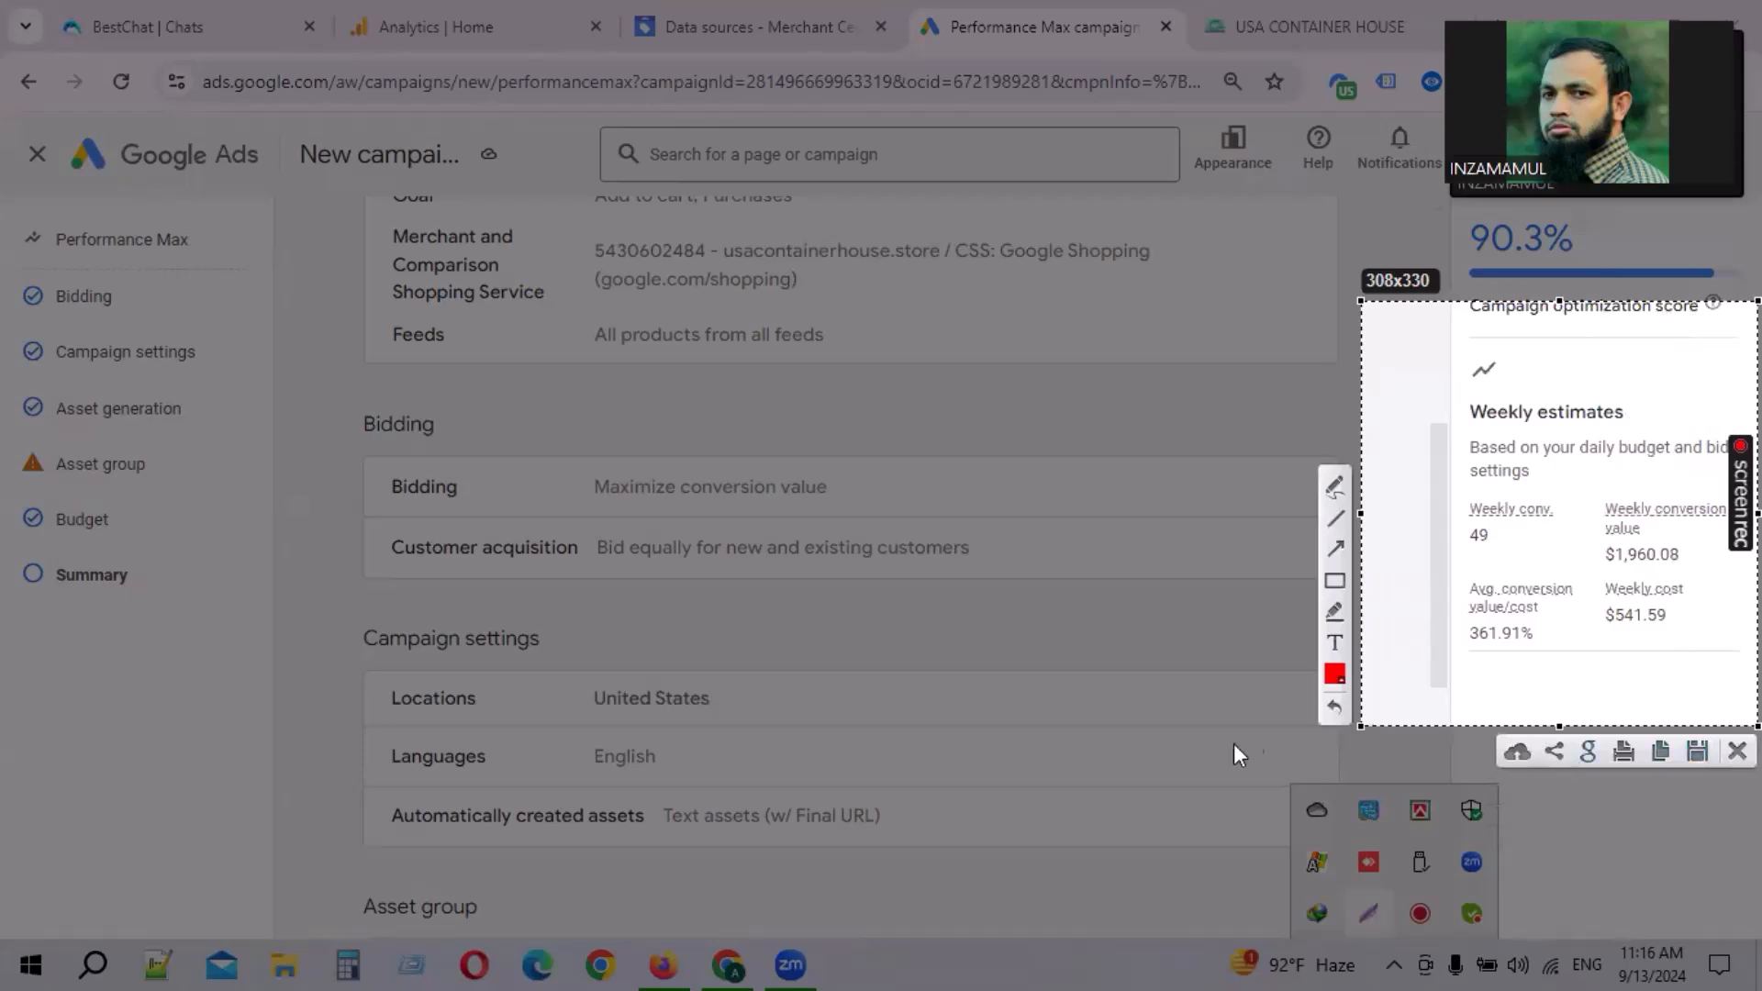
drag(1358, 723, 921, 778)
click(894, 603)
drag(1370, 405, 1461, 520)
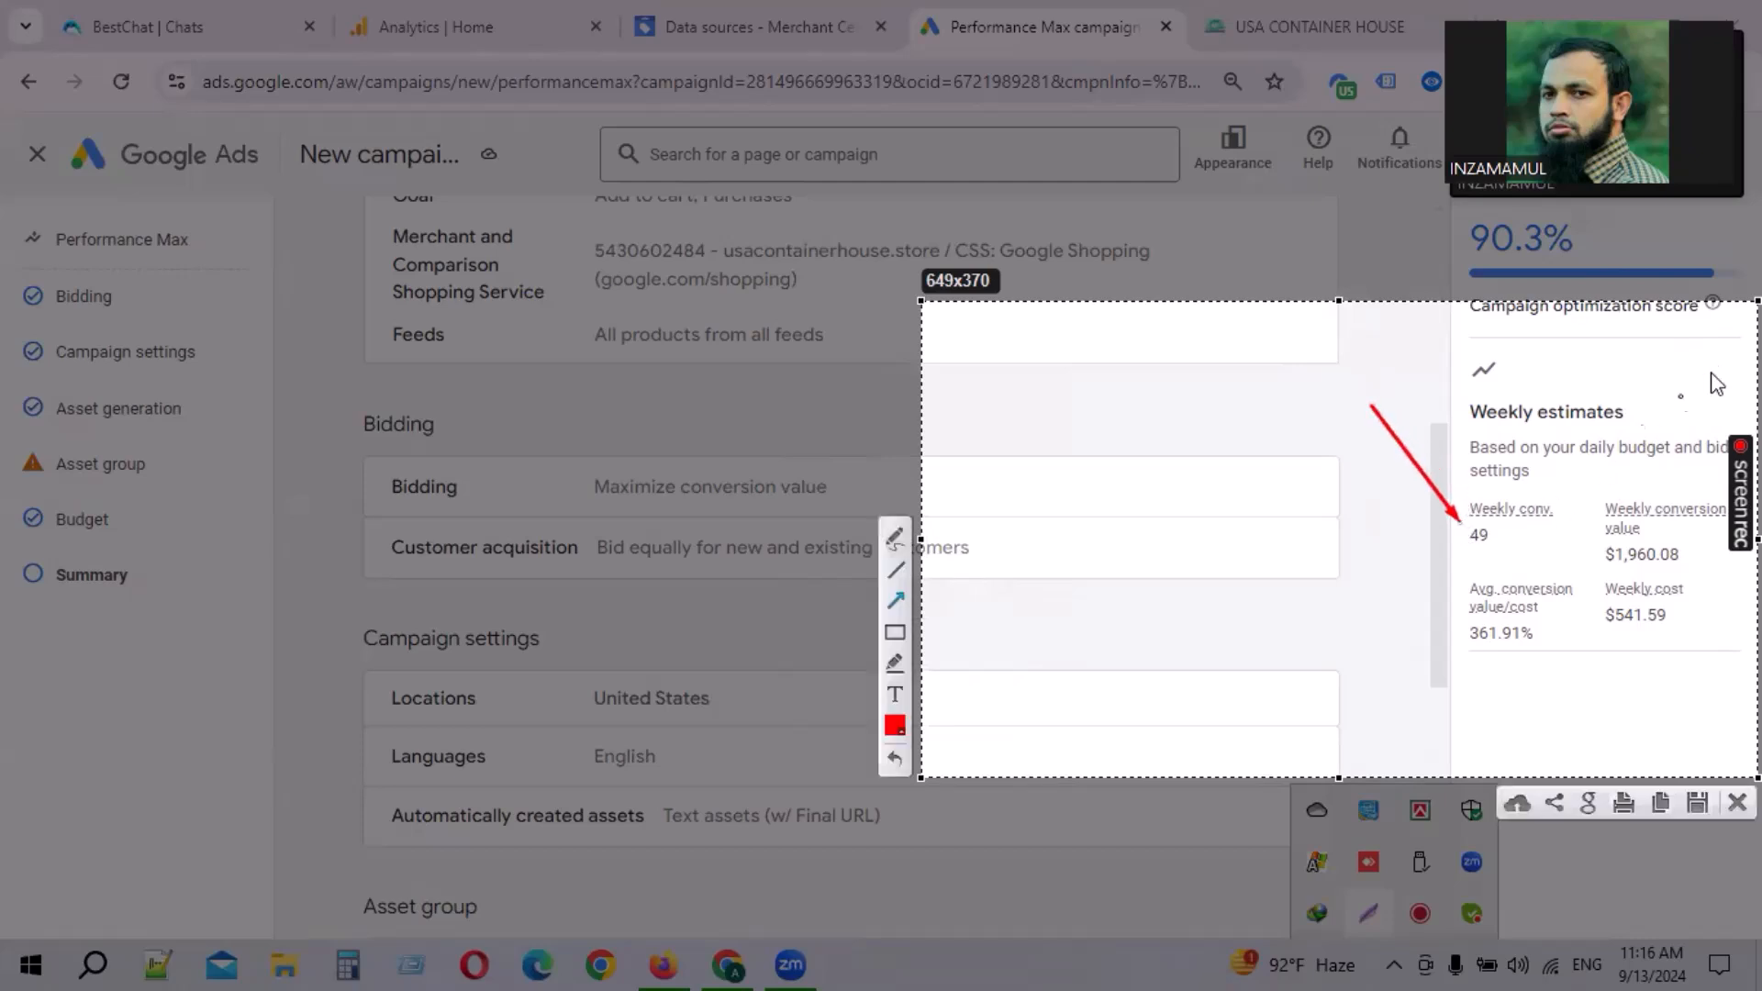
drag(1680, 428, 1649, 547)
drag(1649, 705, 1630, 637)
drag(1365, 584, 1456, 635)
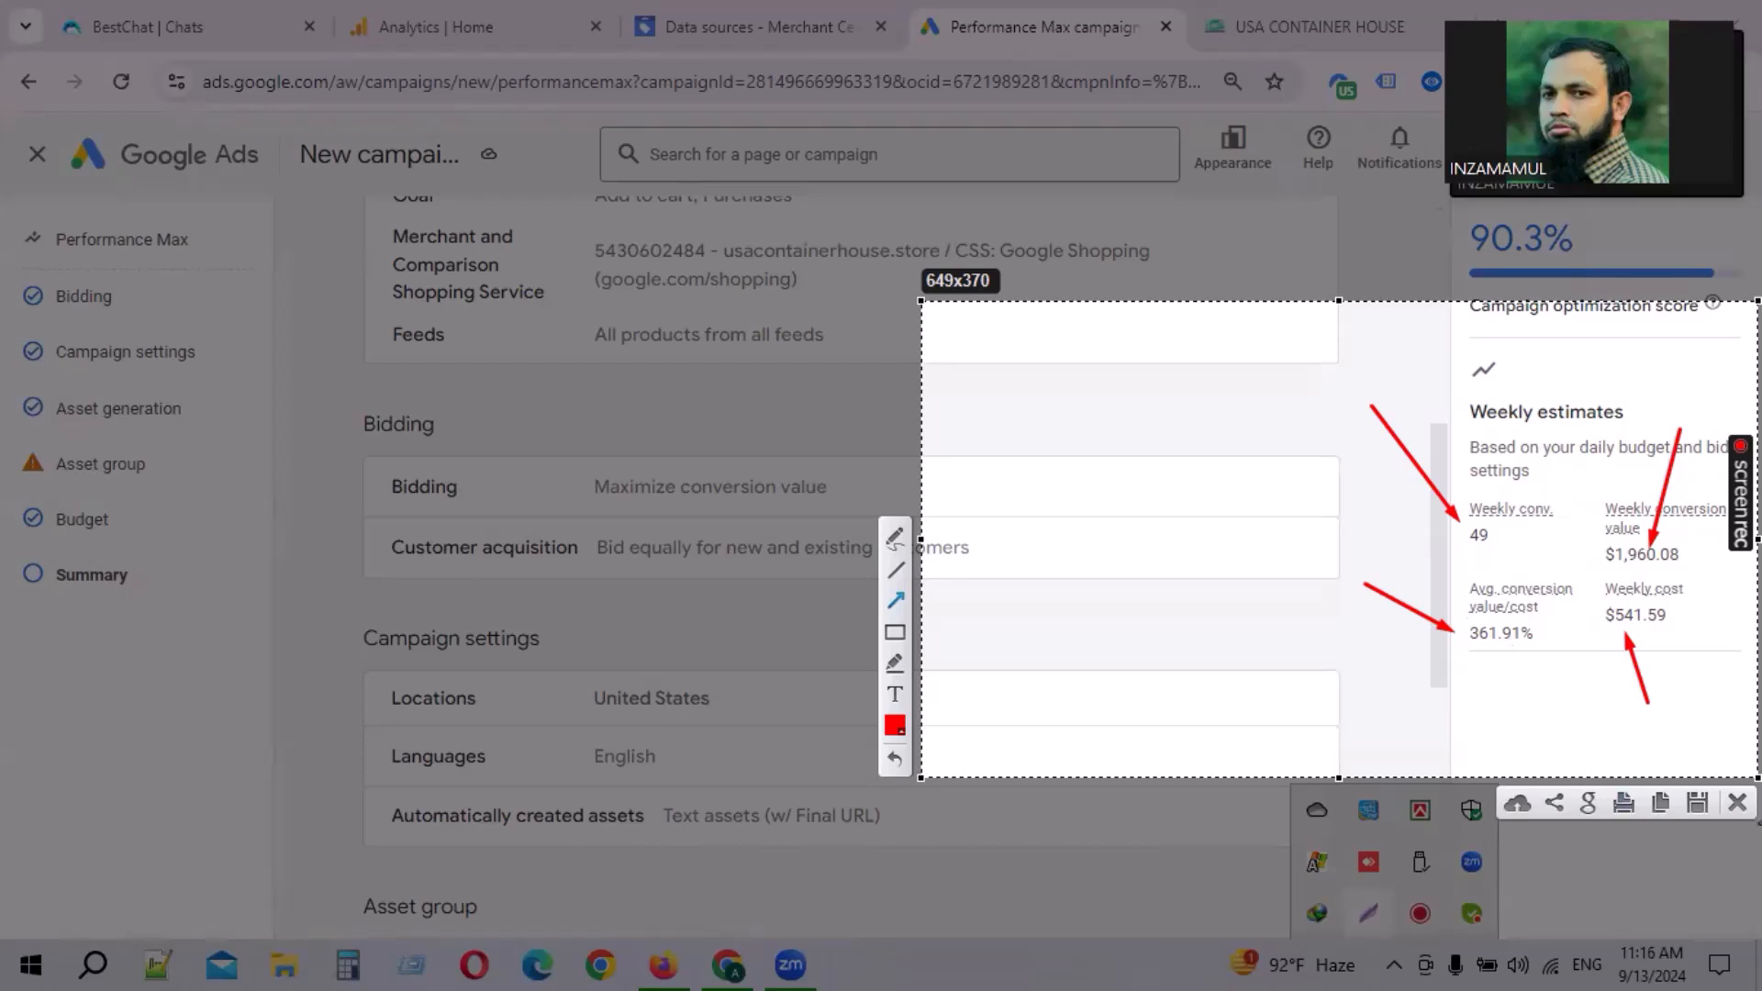
click(1737, 802)
drag(1487, 417, 1659, 409)
click(1659, 411)
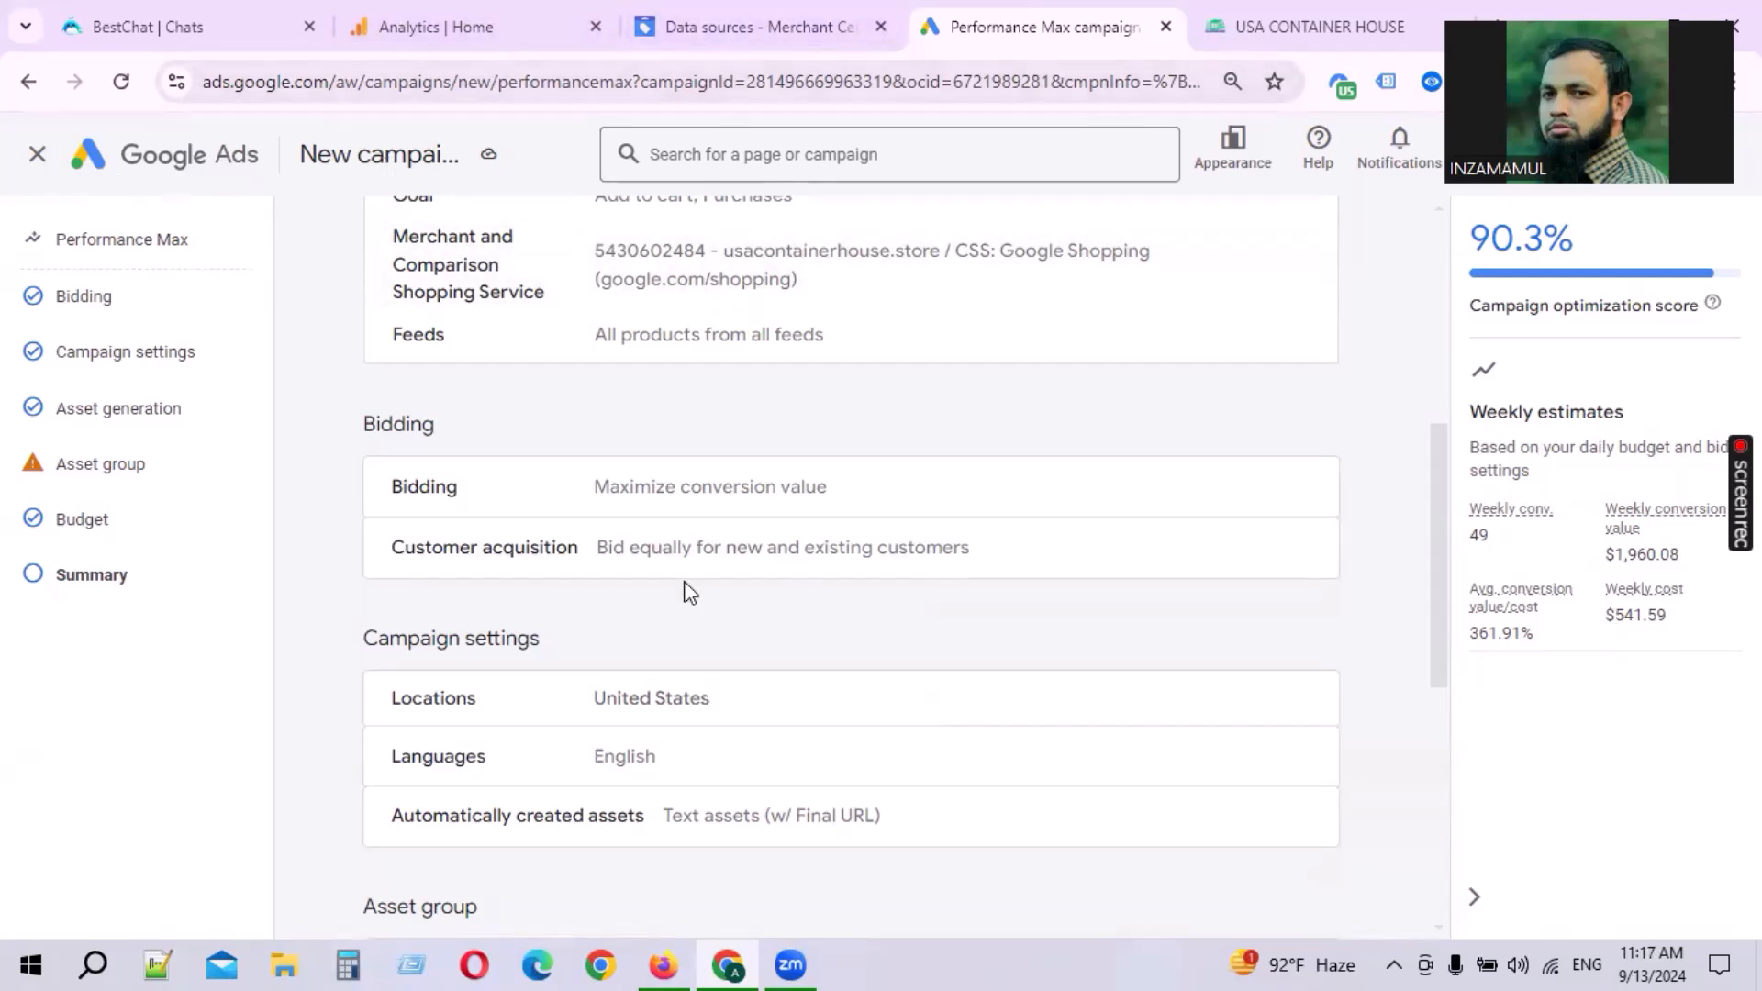
Step: Check the Analytics home report for the store, then return to the campaign summary
click(437, 27)
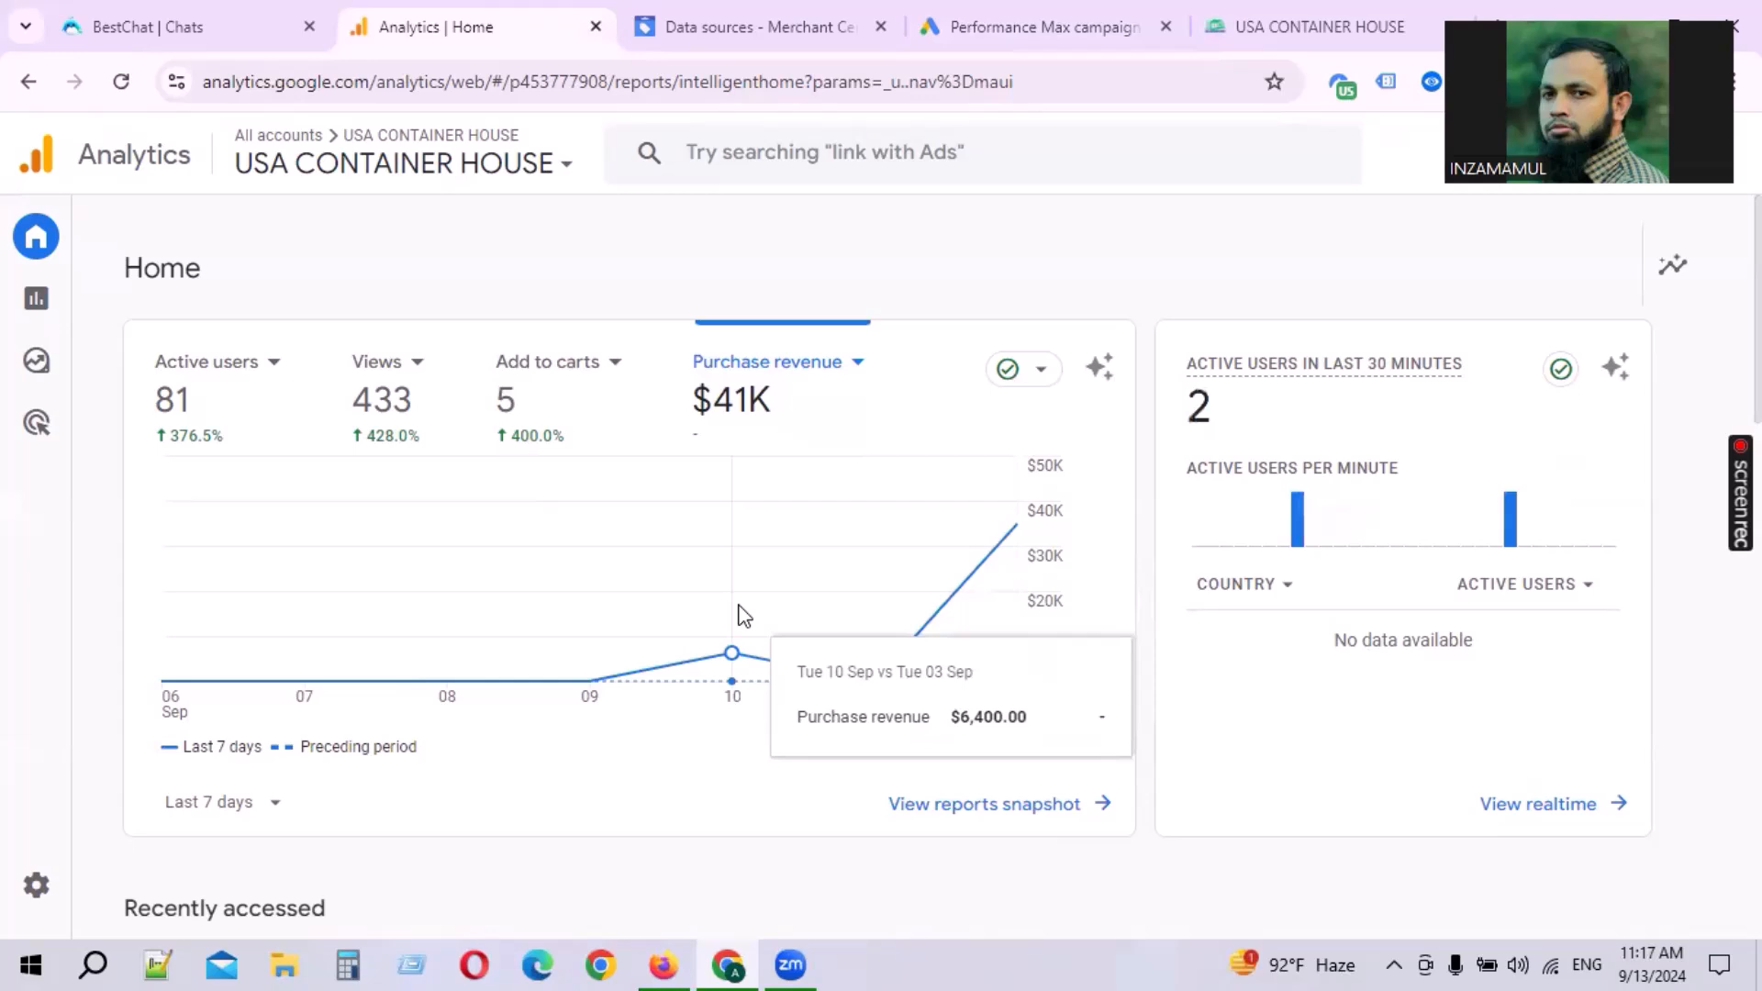
click(987, 26)
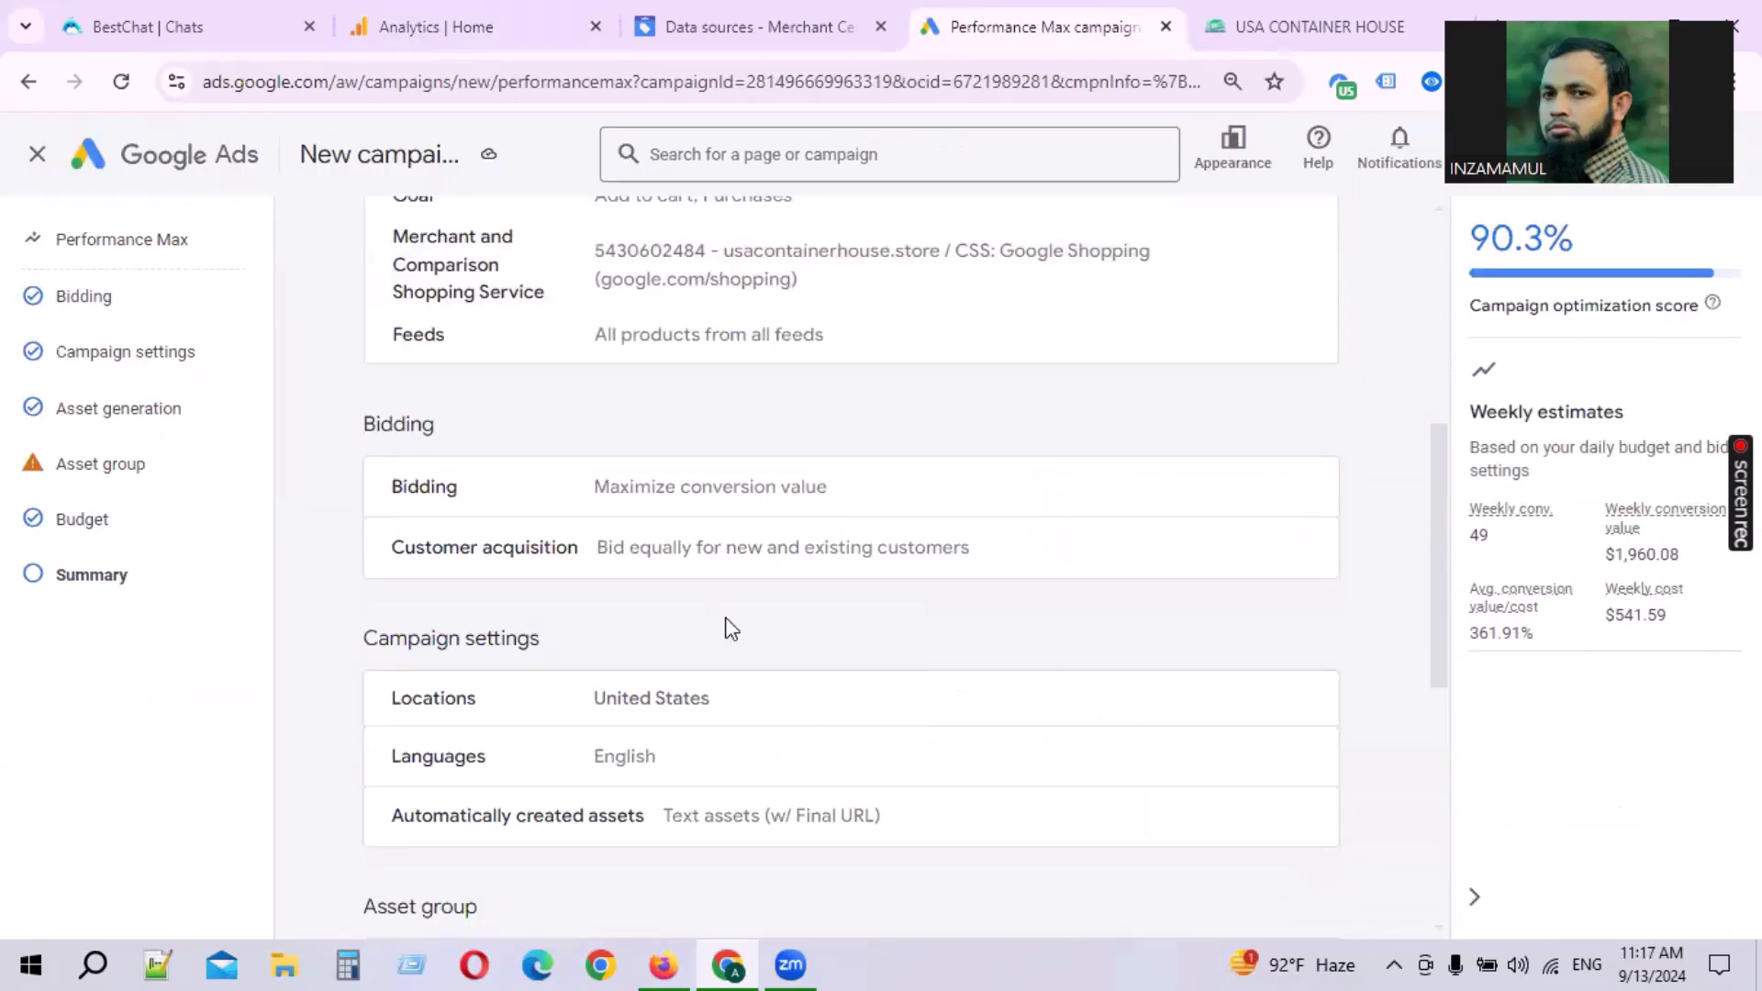